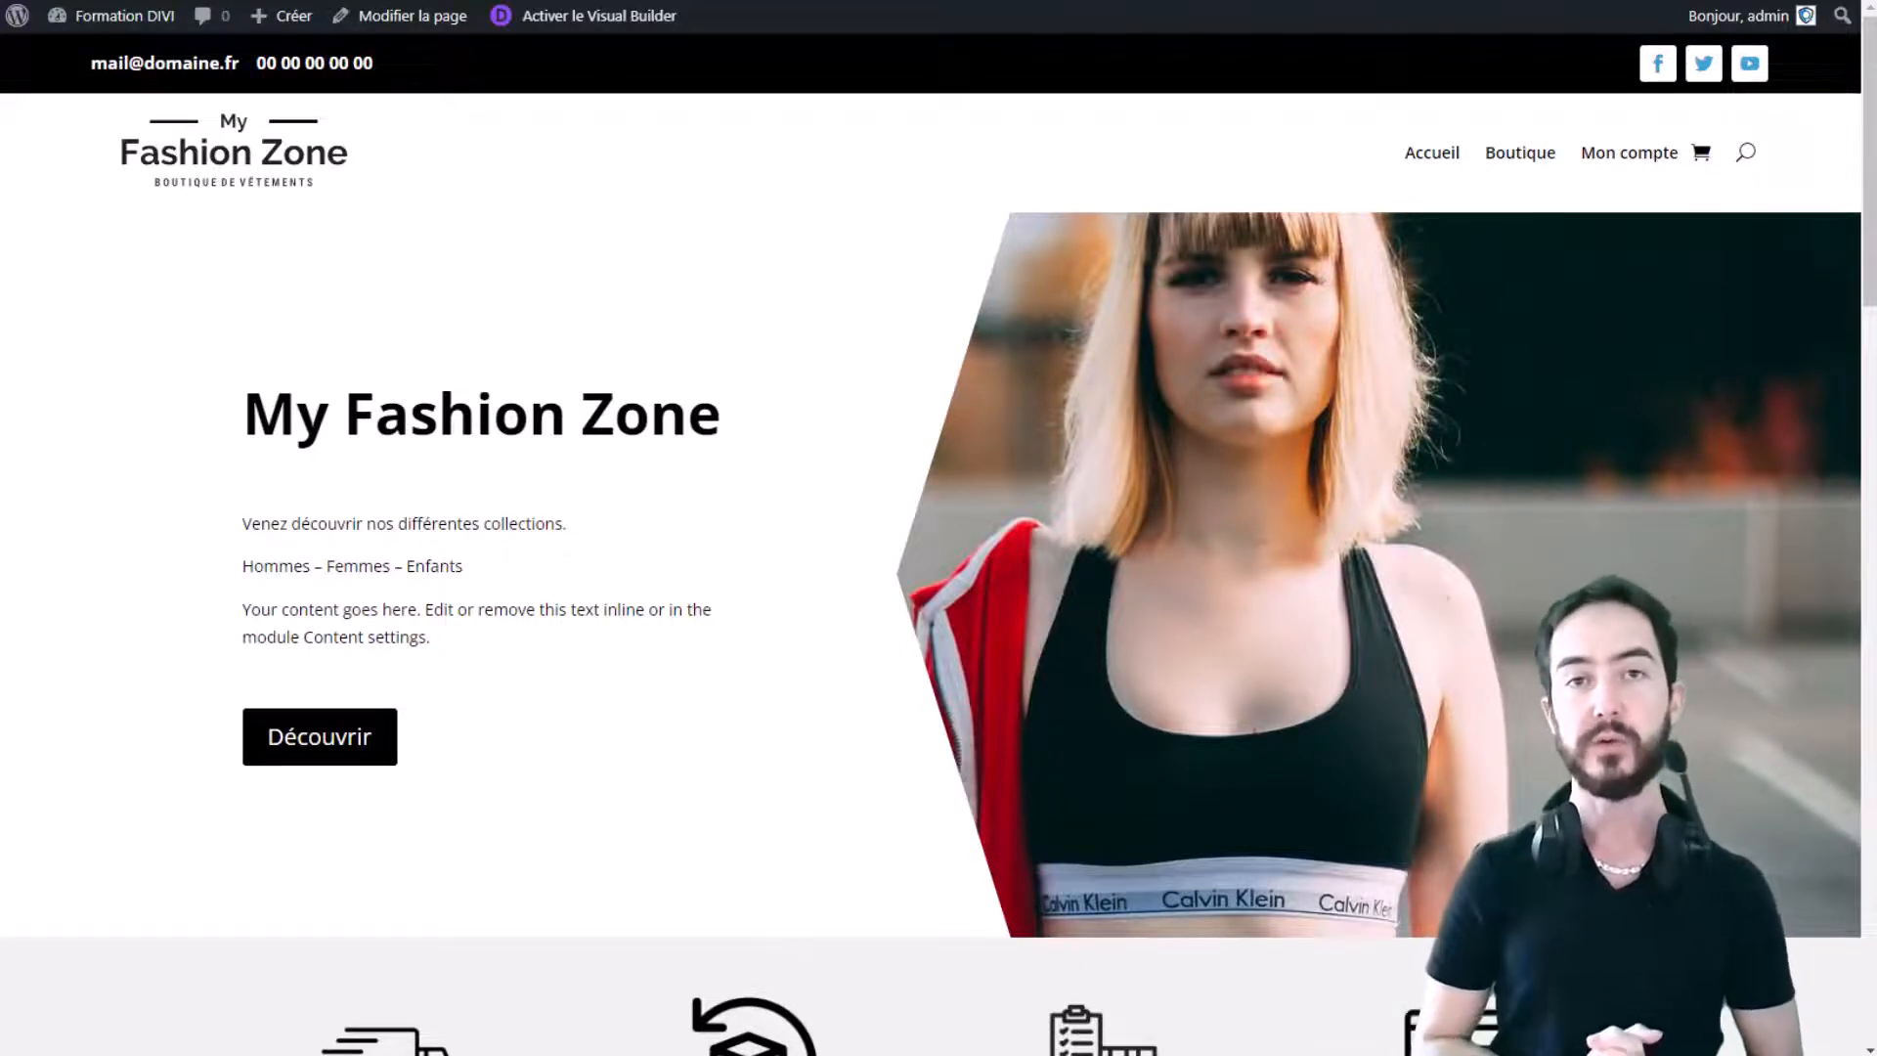
Step: Look through the My Fashion Zone home page sections and open the site's Boutique page
scroll(1036, 878, "down", 15)
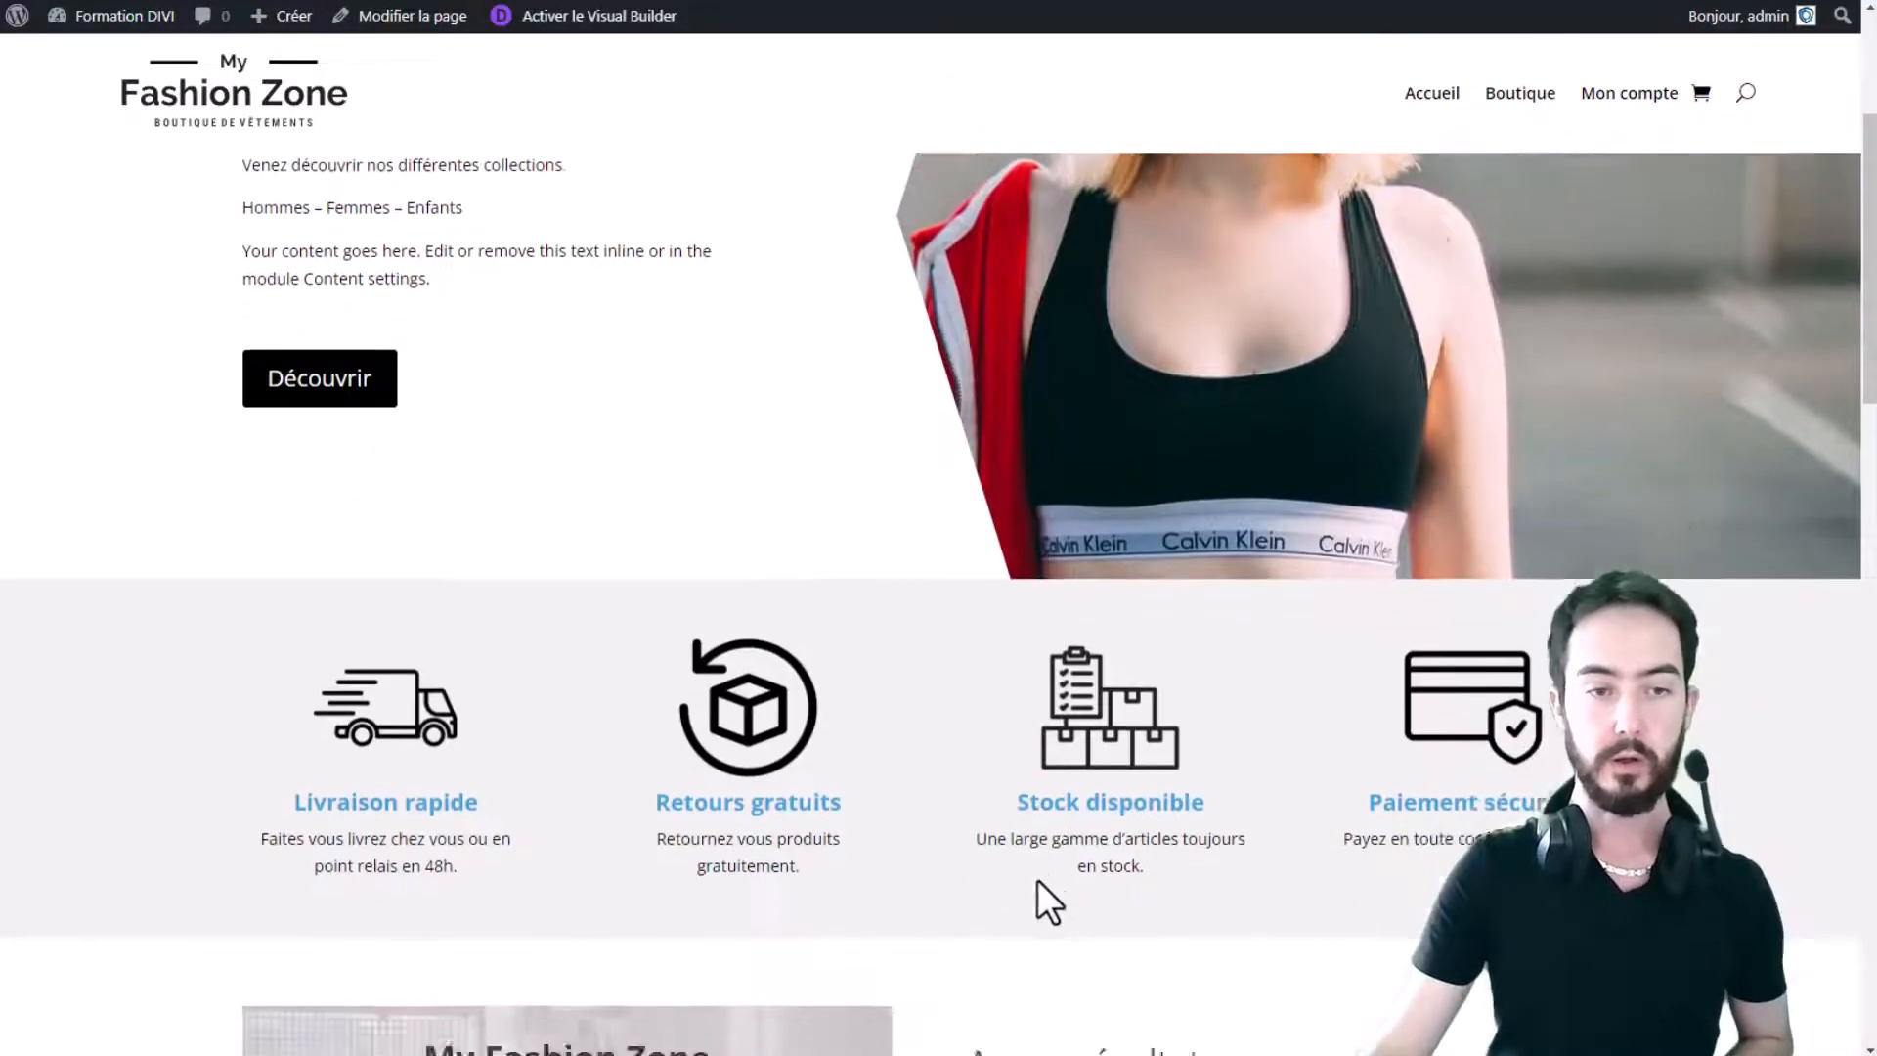
scroll(1025, 862, "down", 7)
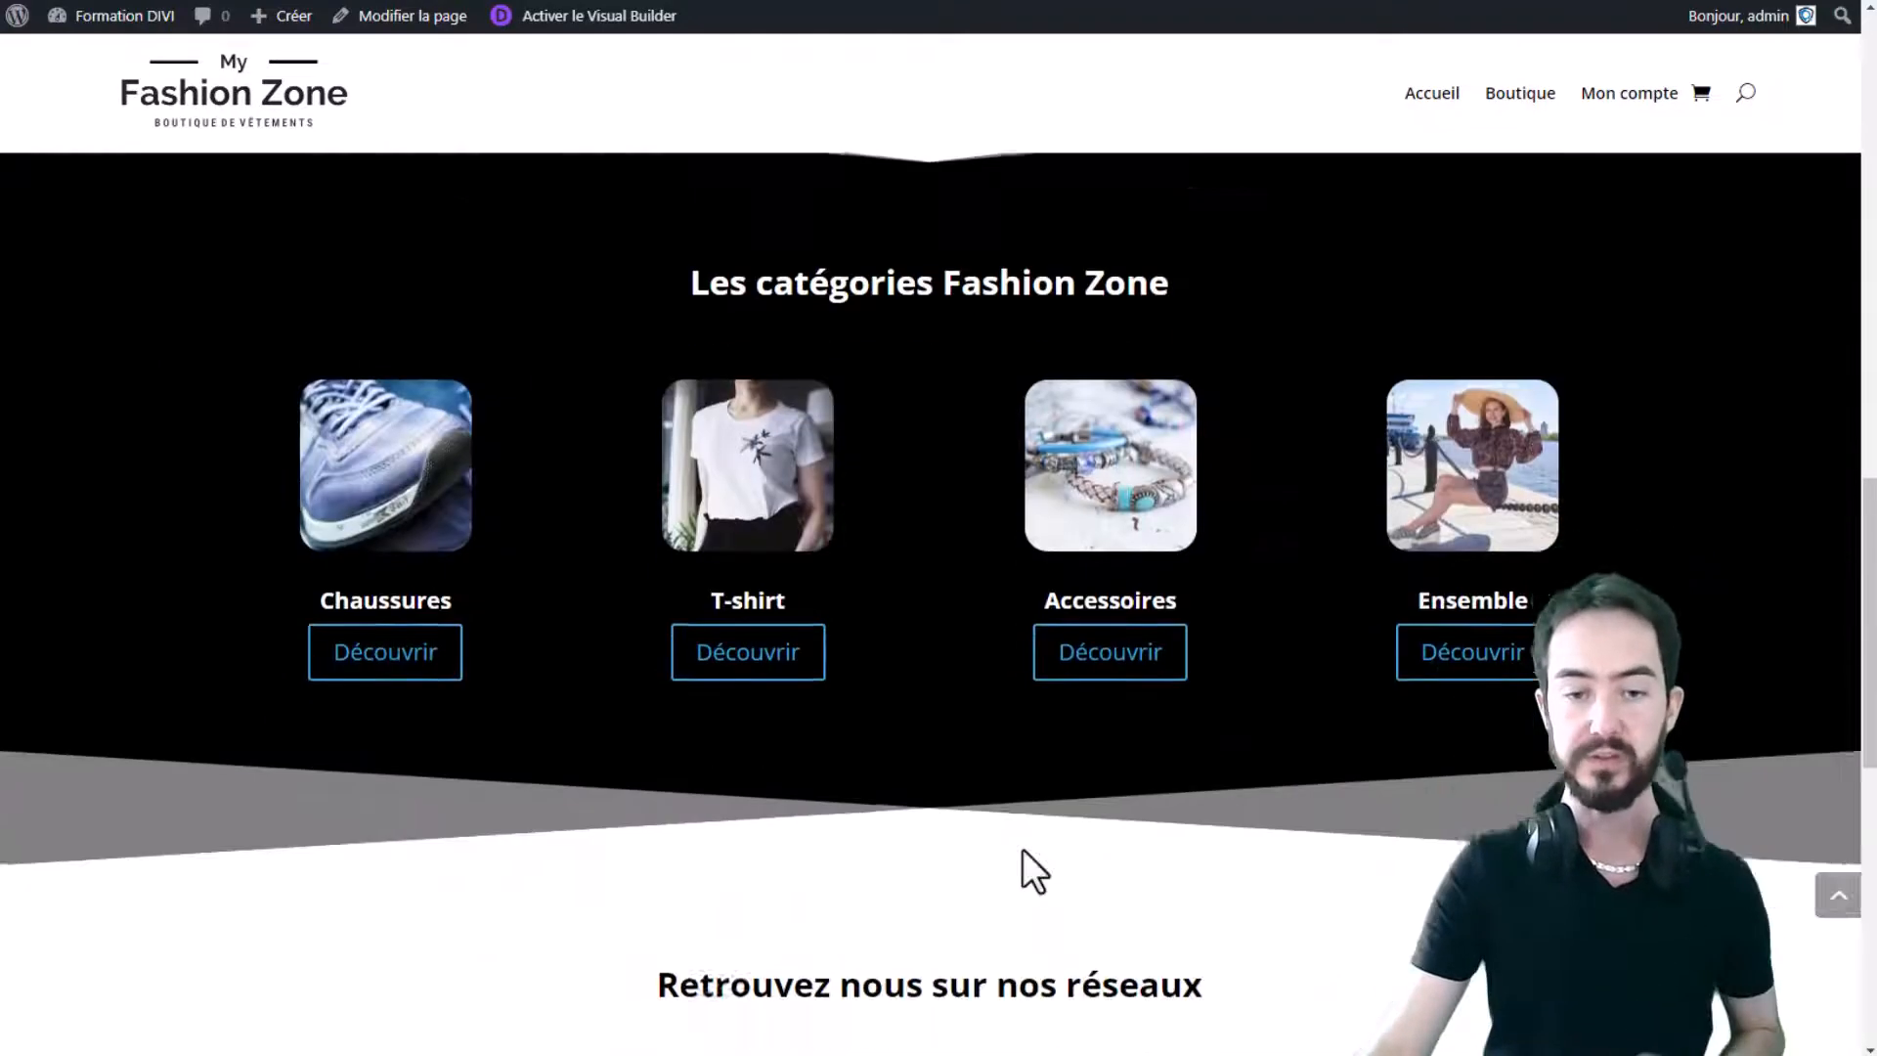
scroll(1024, 849, "up", 8)
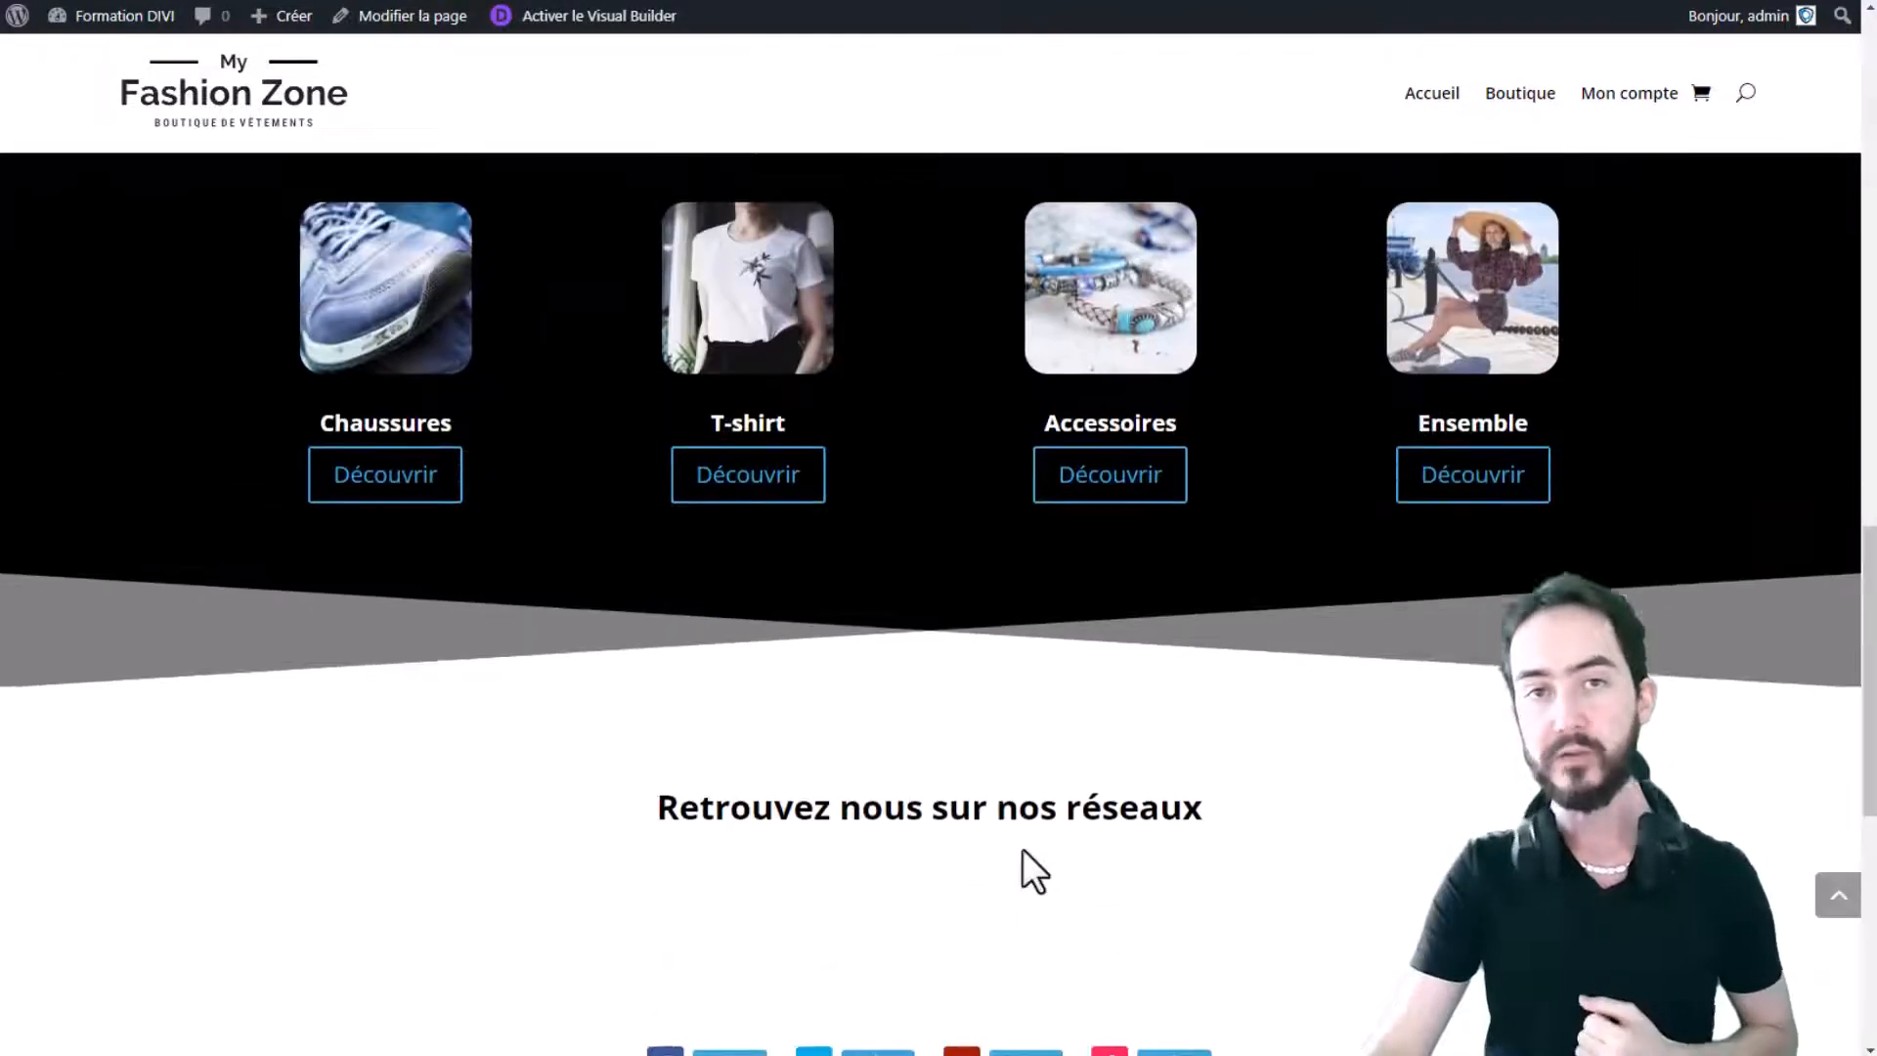
scroll(1022, 849, "up", 6)
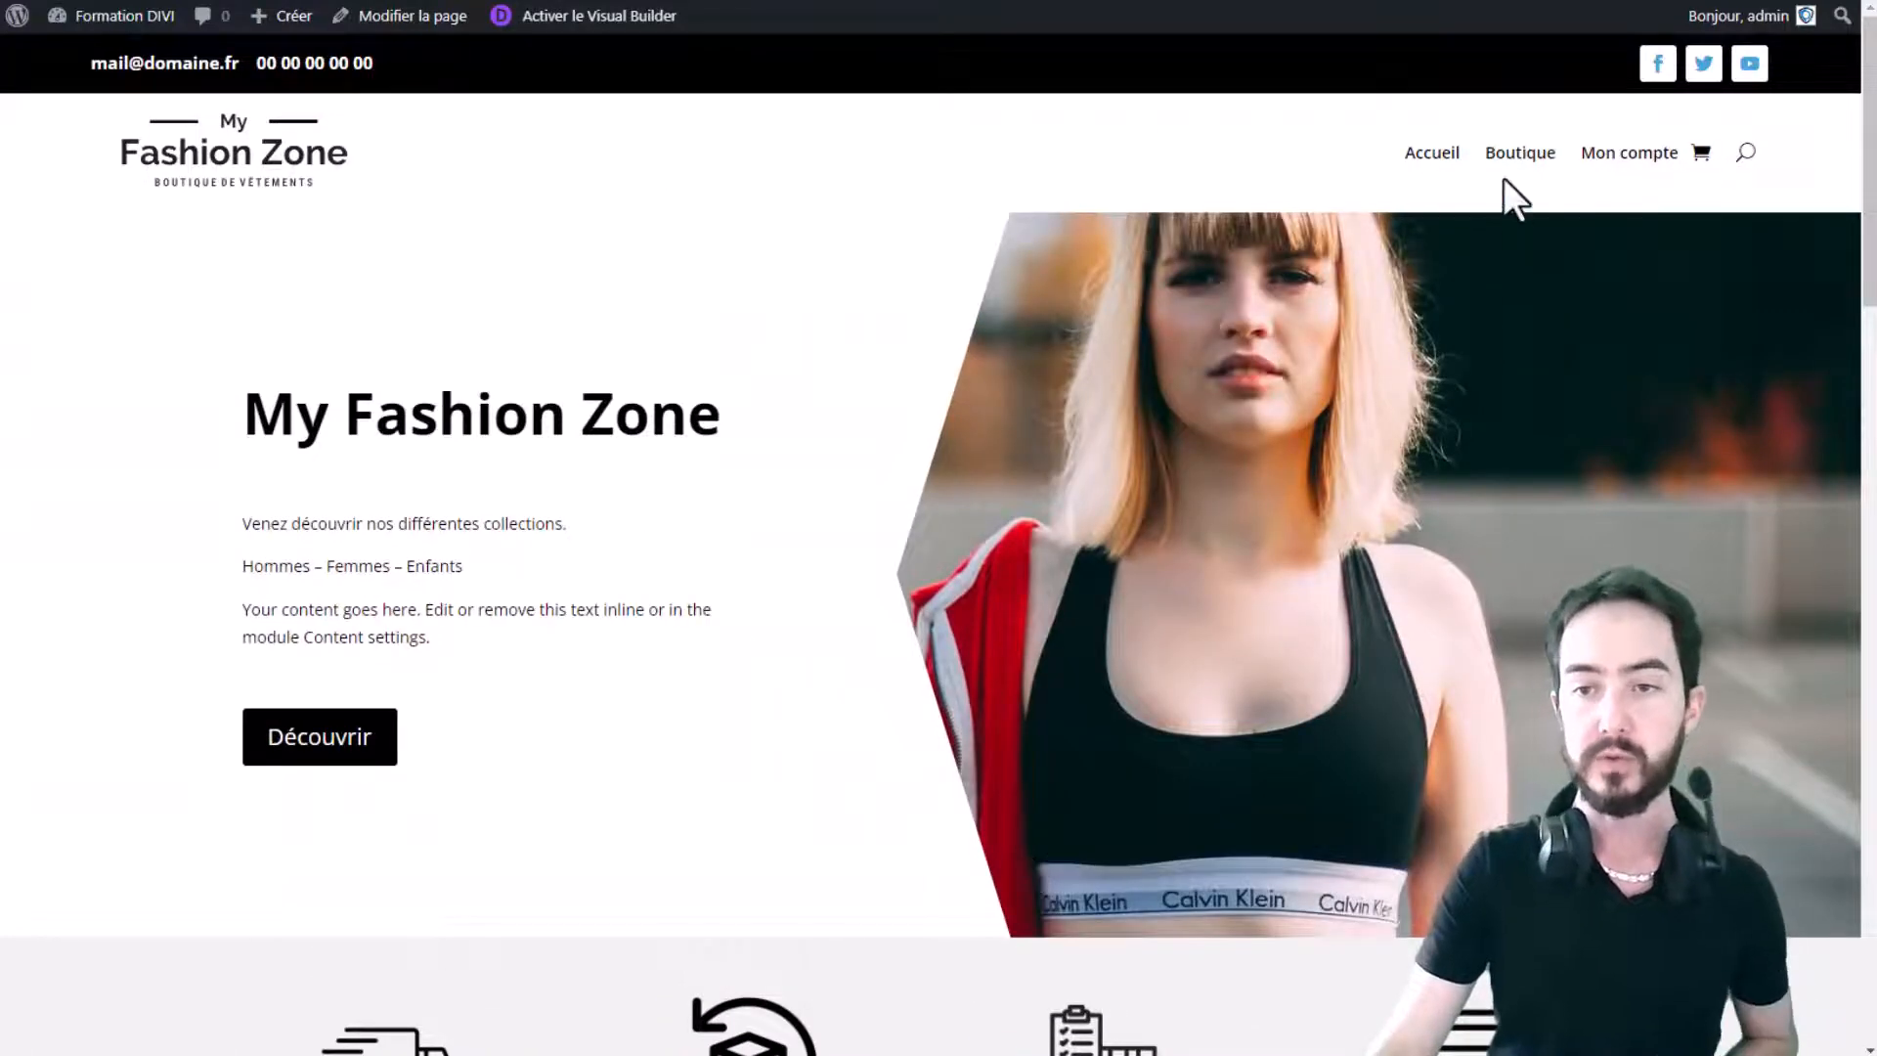
left_click(1510, 158)
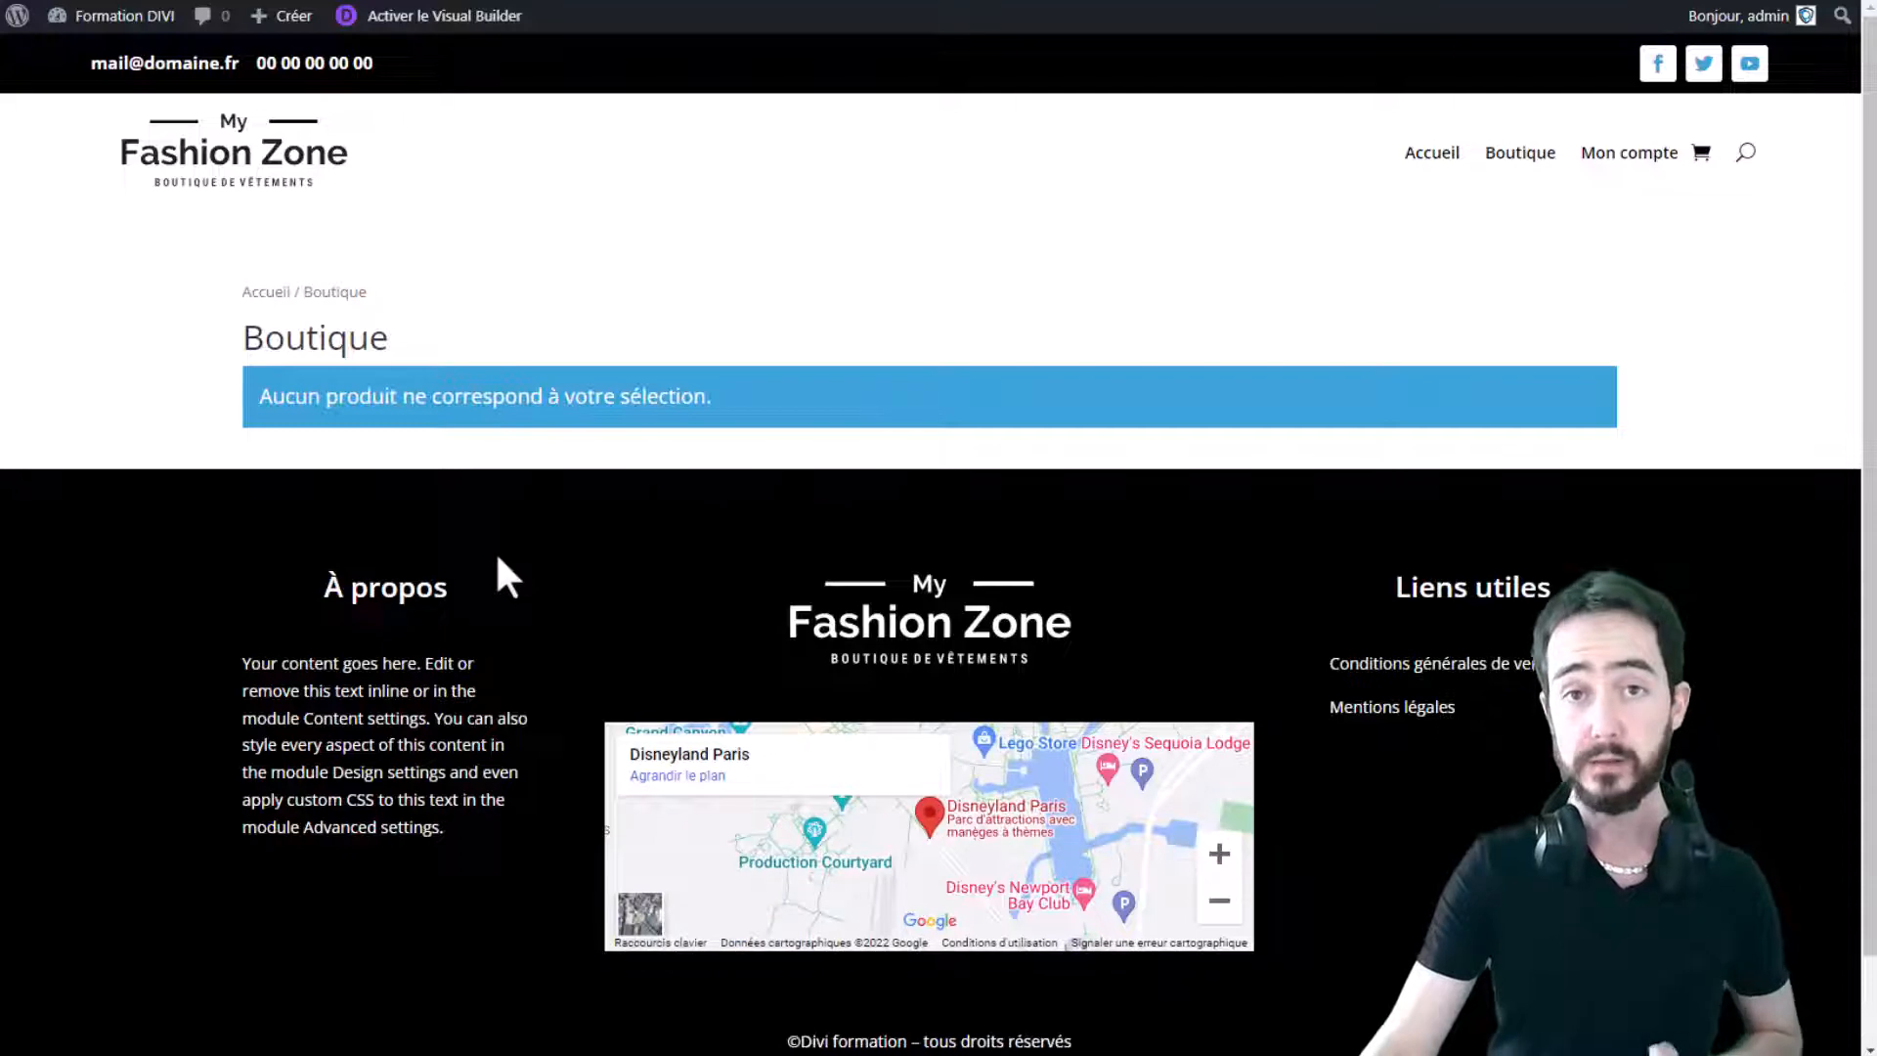
Step: Go to the WordPress dashboard and view the product list and the product attributes page
mouse_move(67, 17)
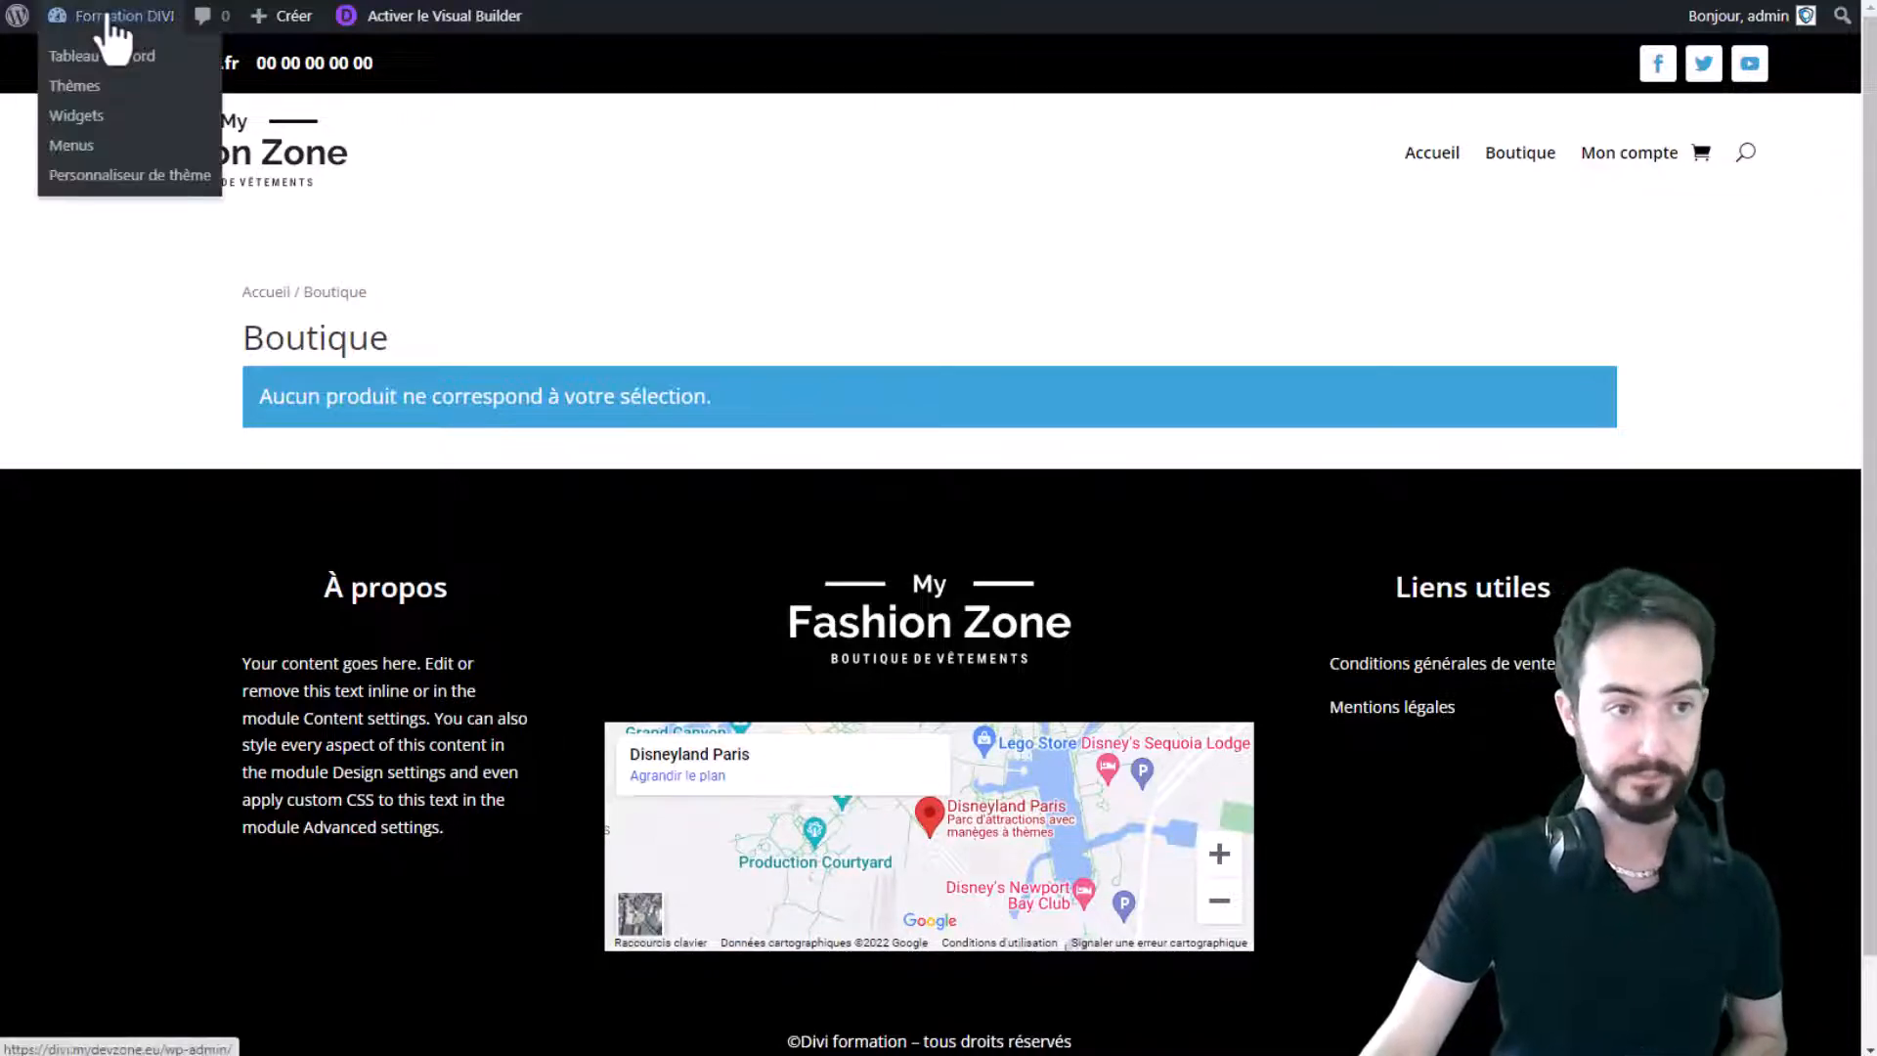
left_click(64, 55)
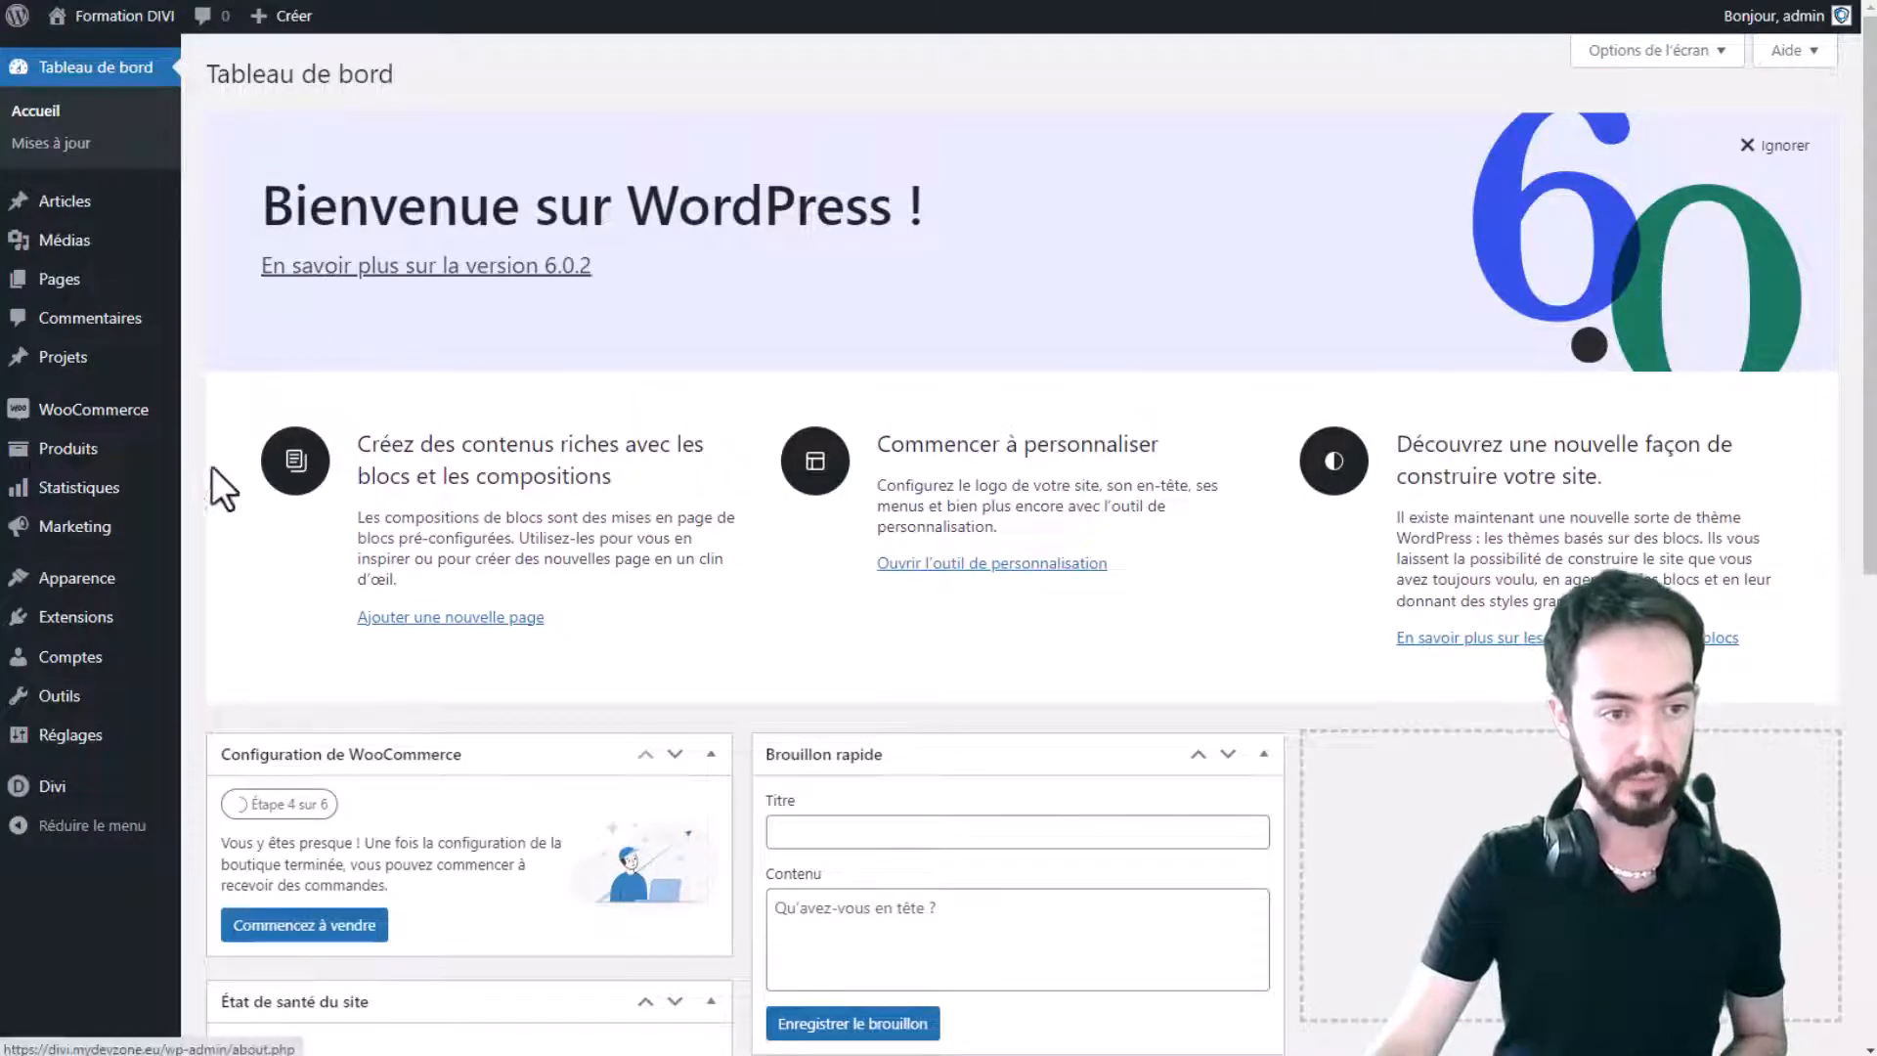
left_click(78, 460)
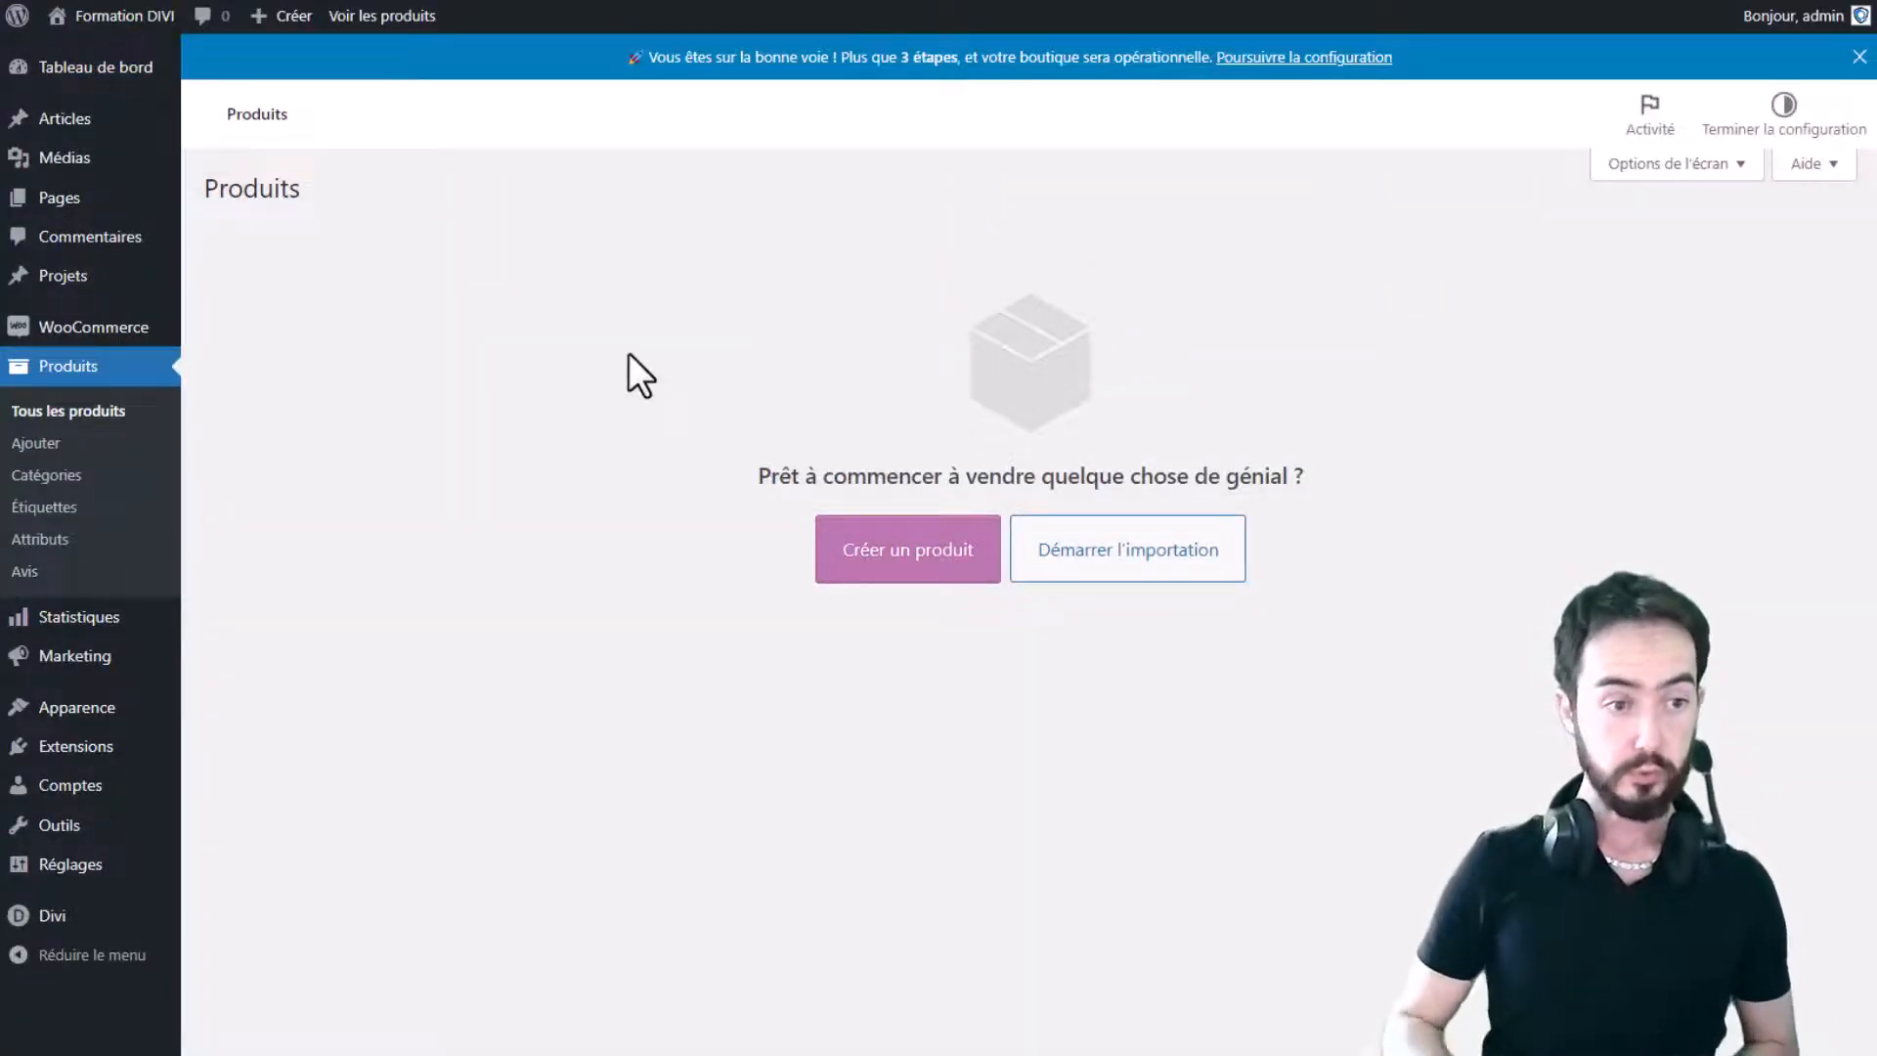
left_click(46, 475)
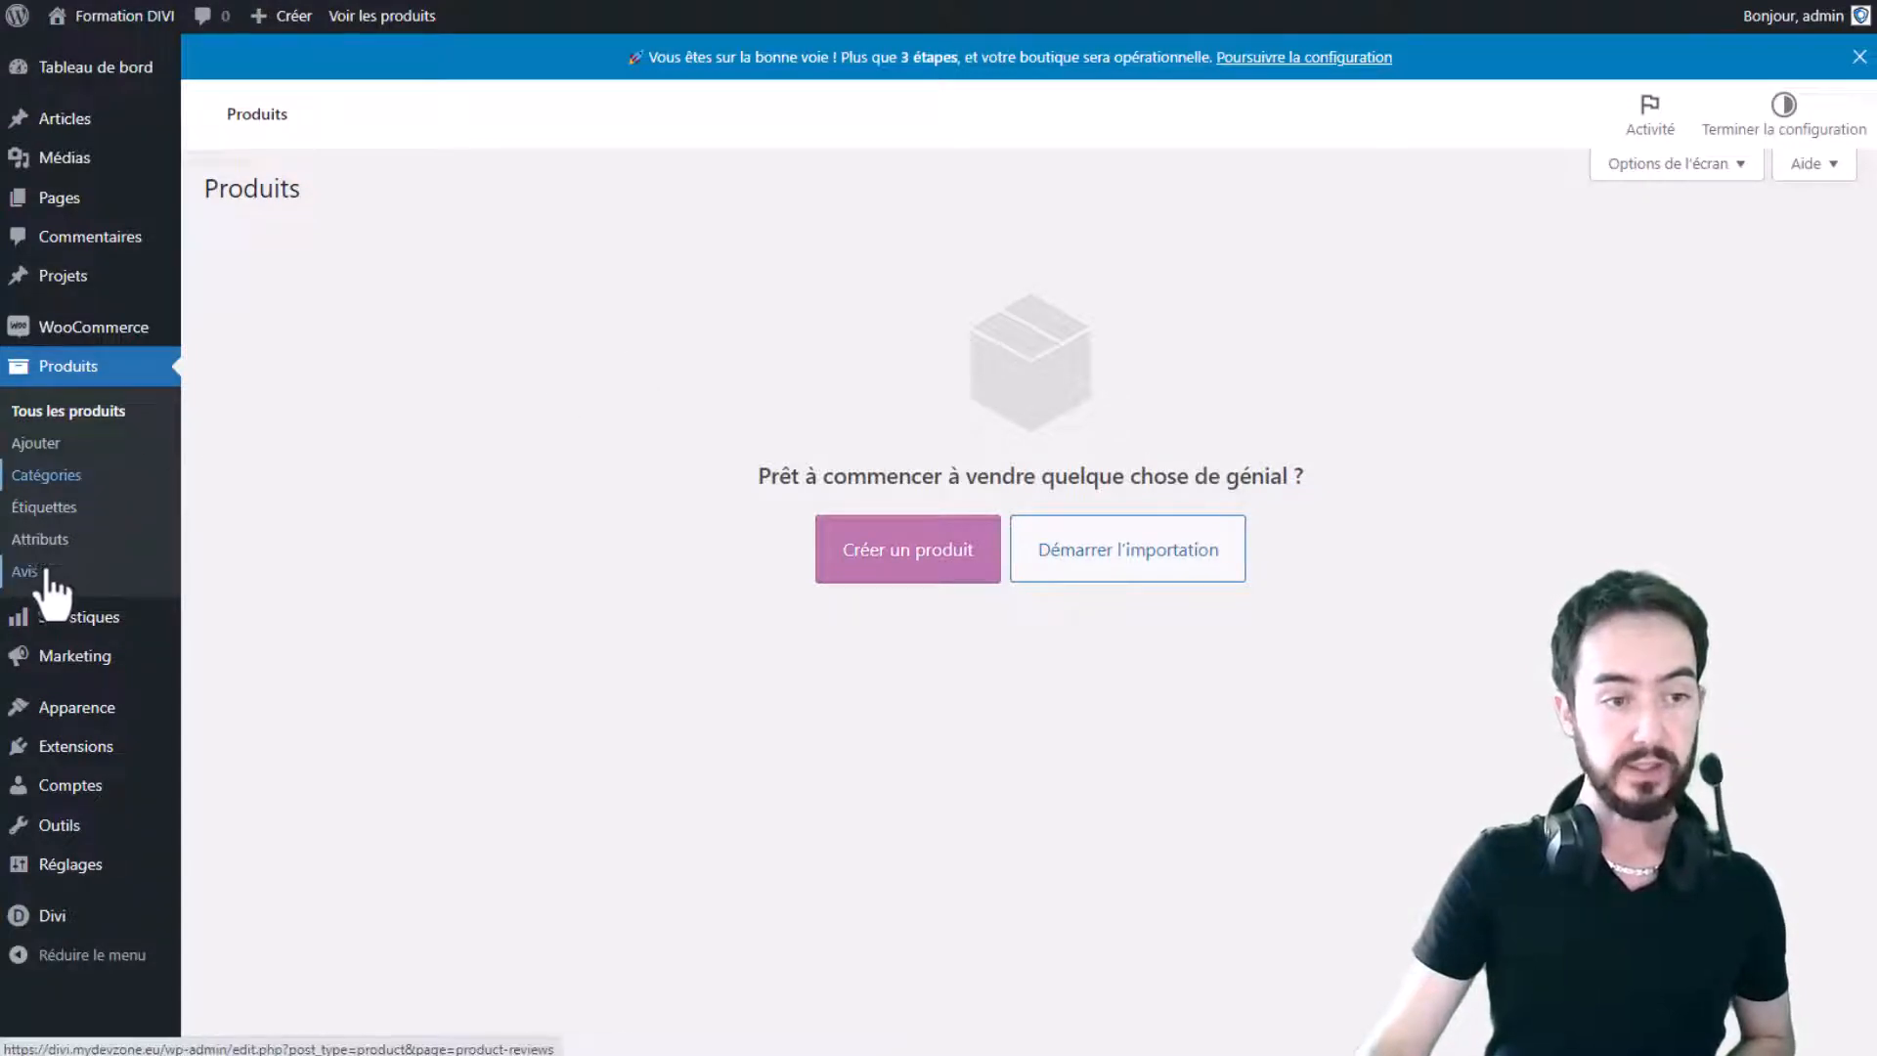
left_click(46, 545)
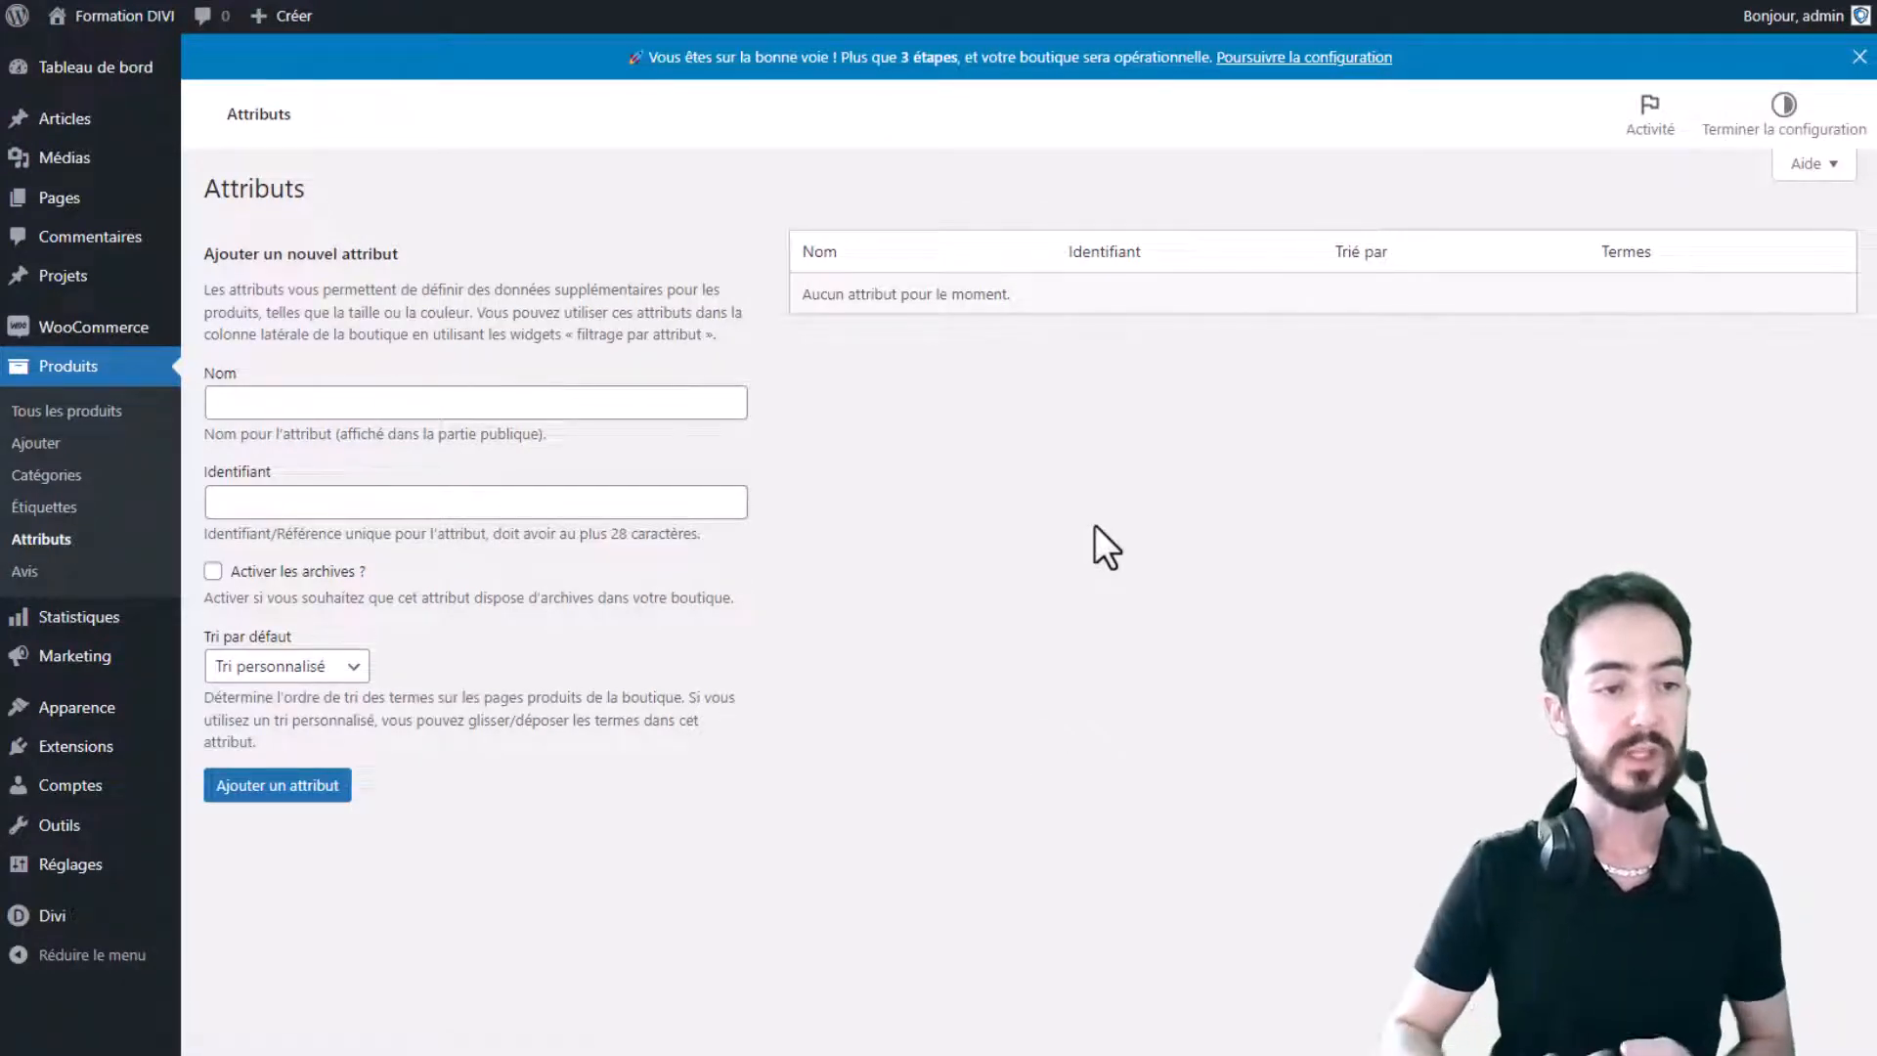
Step: Review the store's products, product categories and attributes, finishing on the full product list
left_click(61, 411)
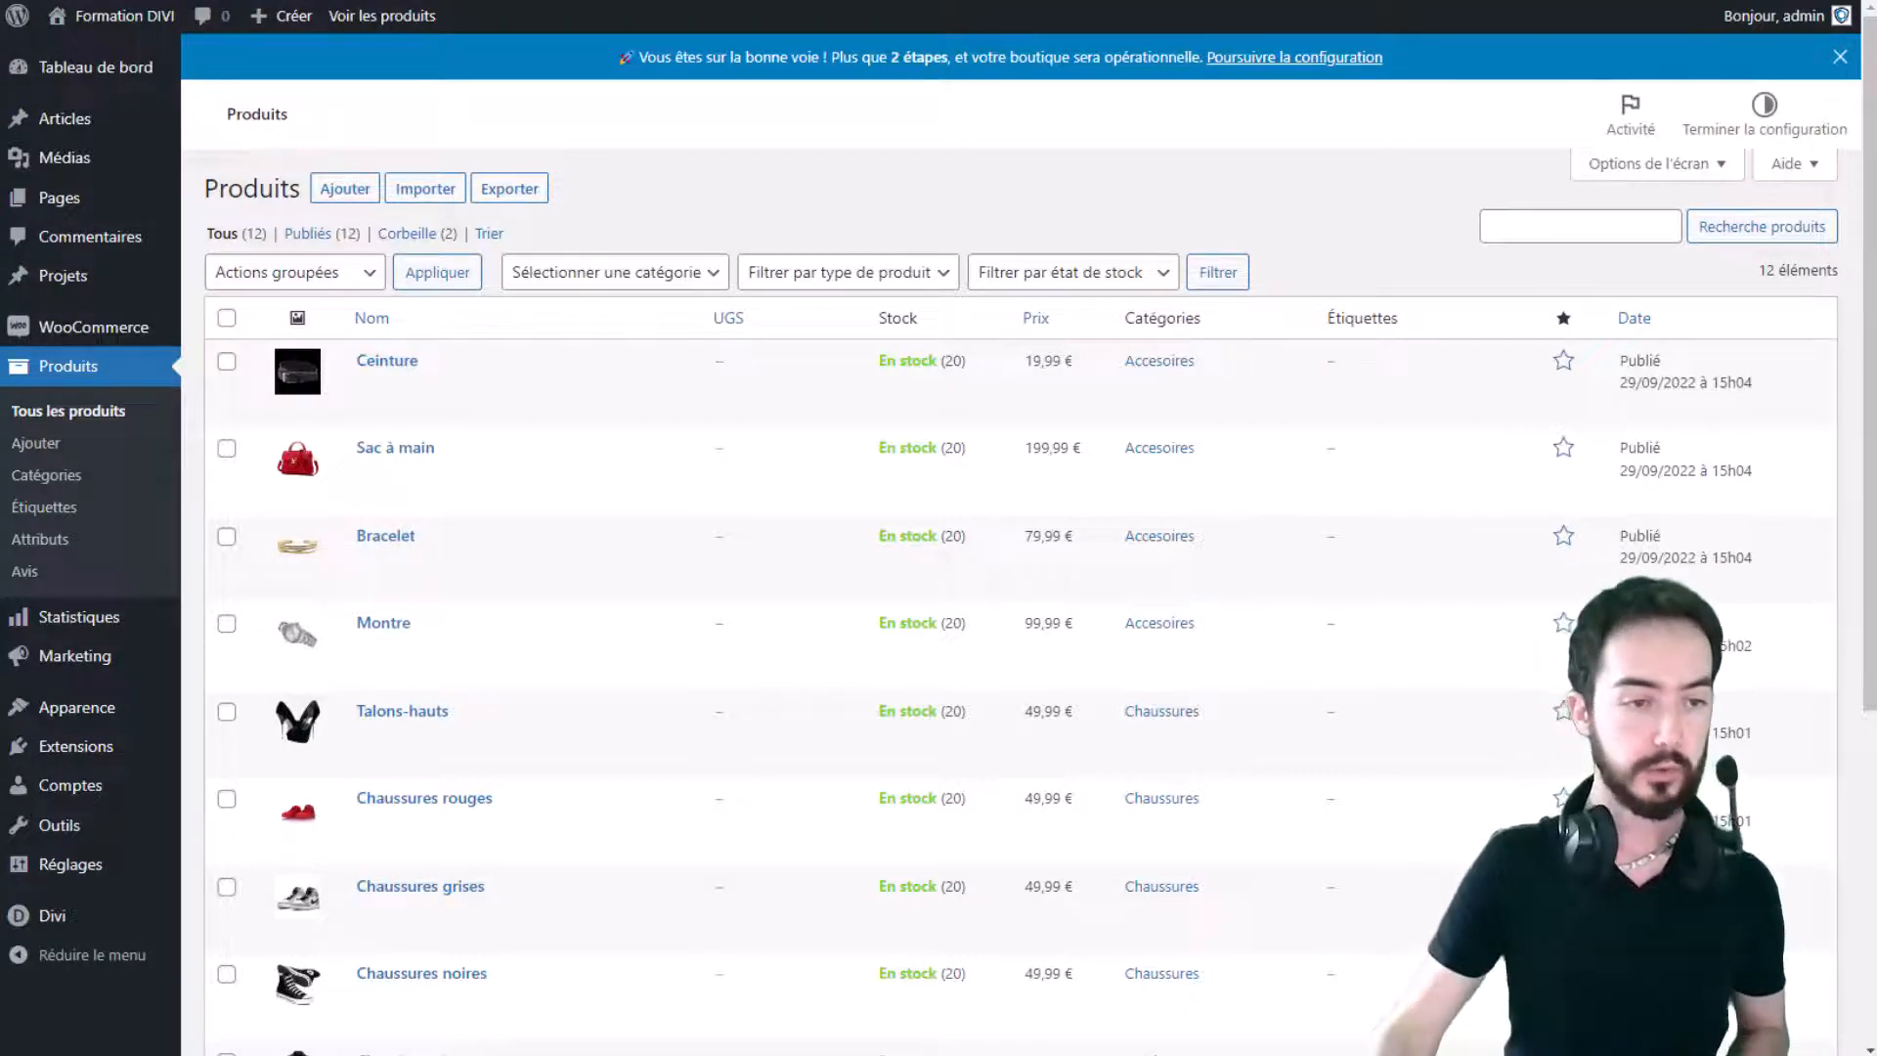
left_click(49, 486)
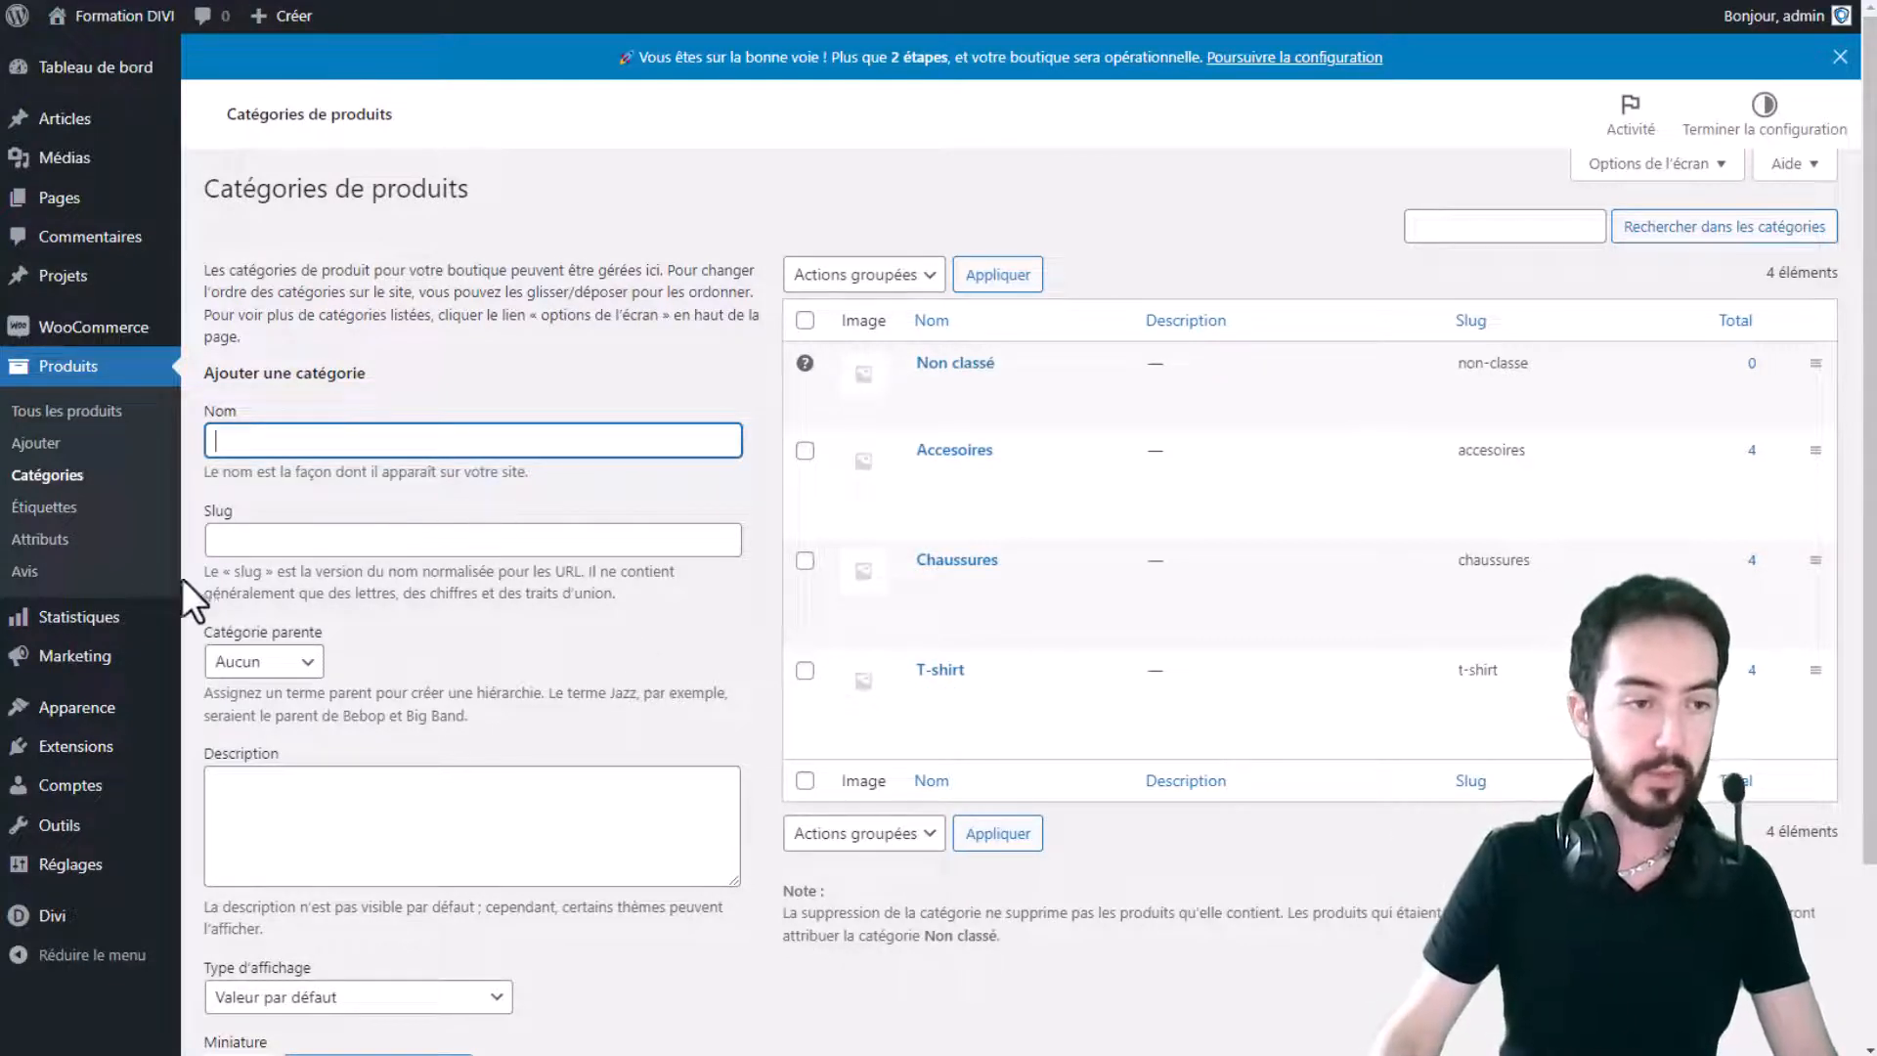
left_click(58, 544)
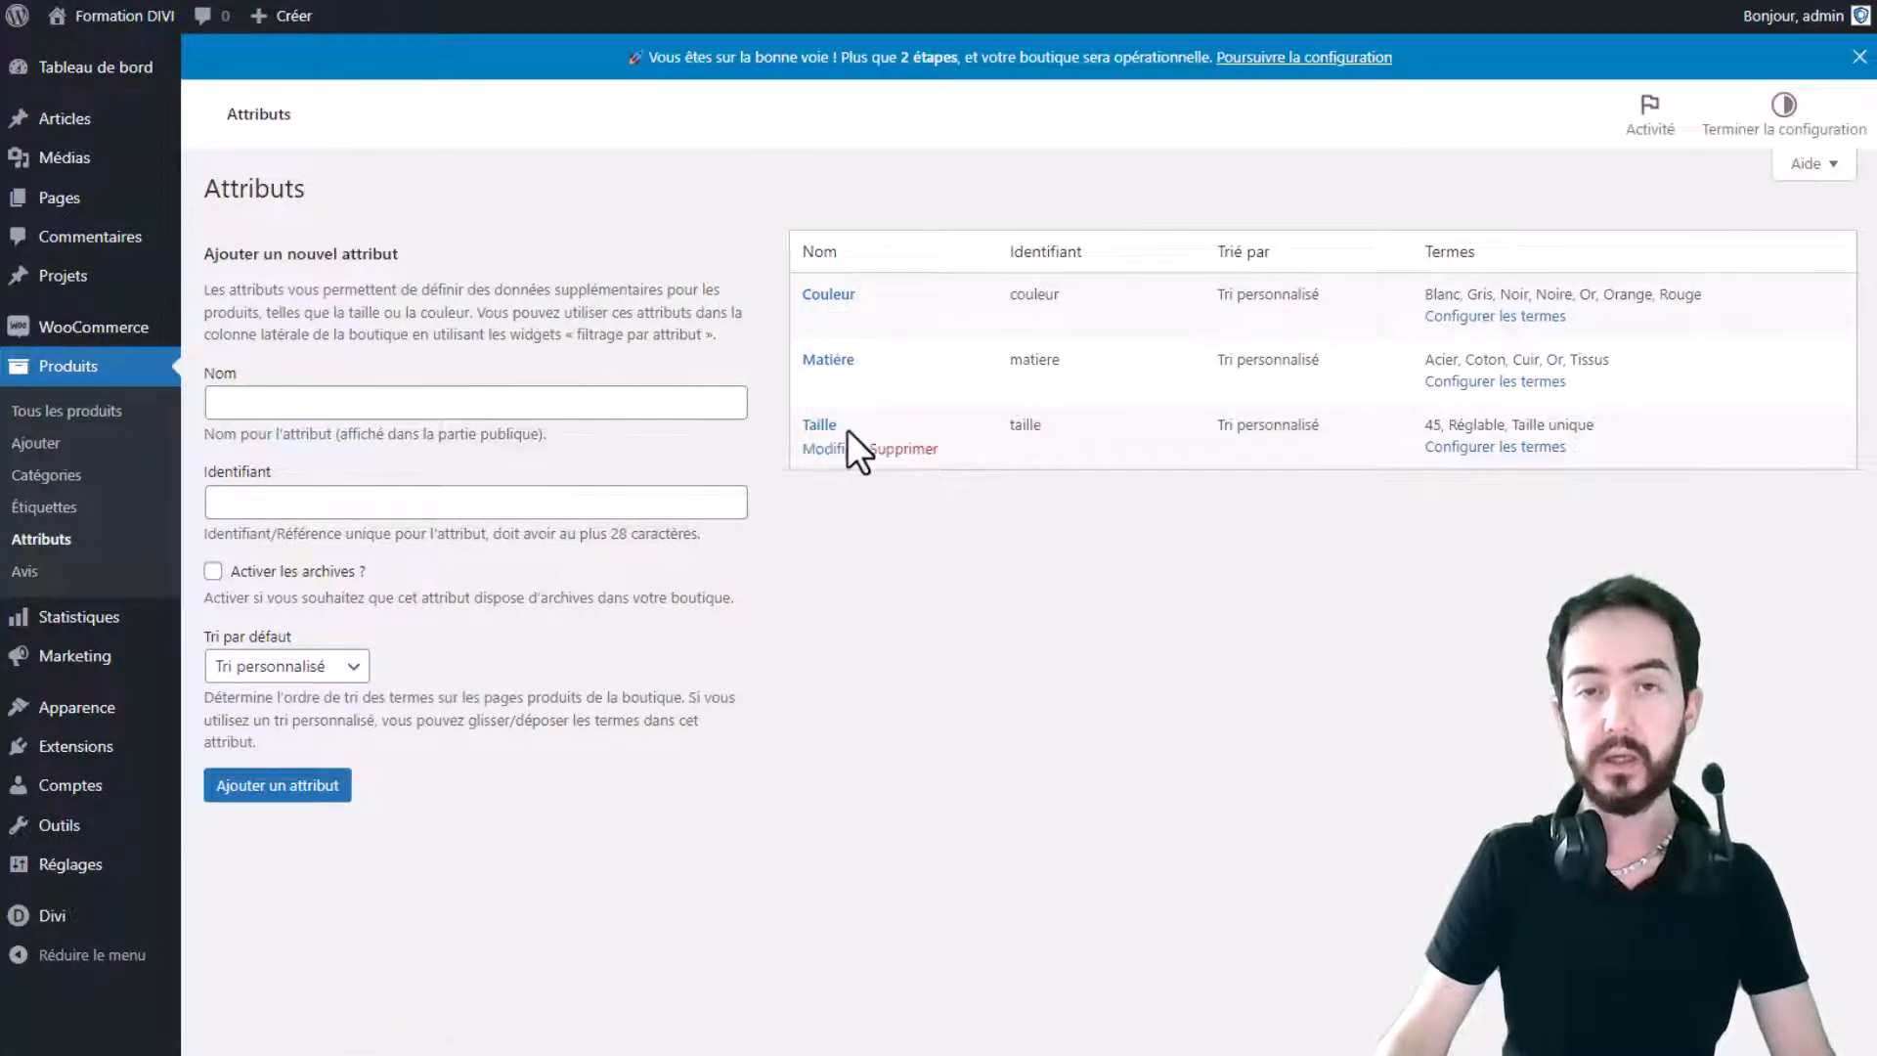
left_click(29, 415)
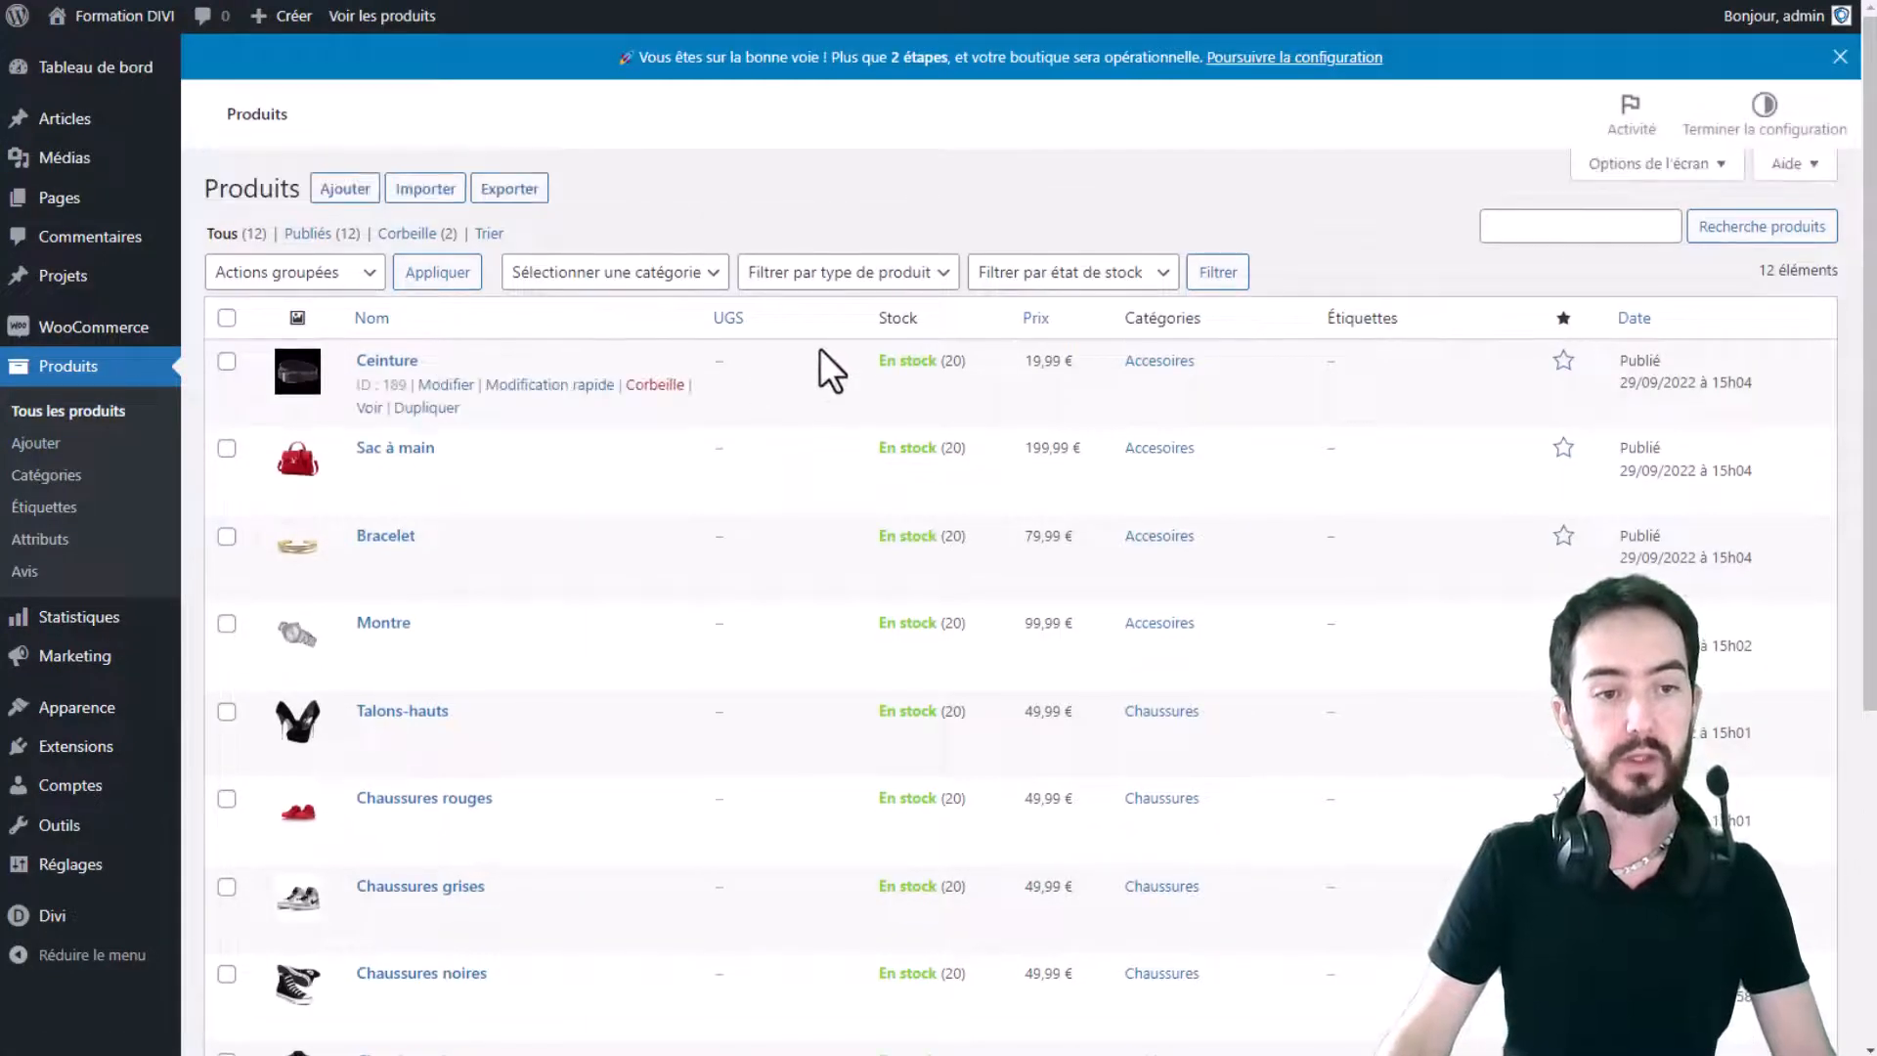
scroll(1085, 352, "down", 5)
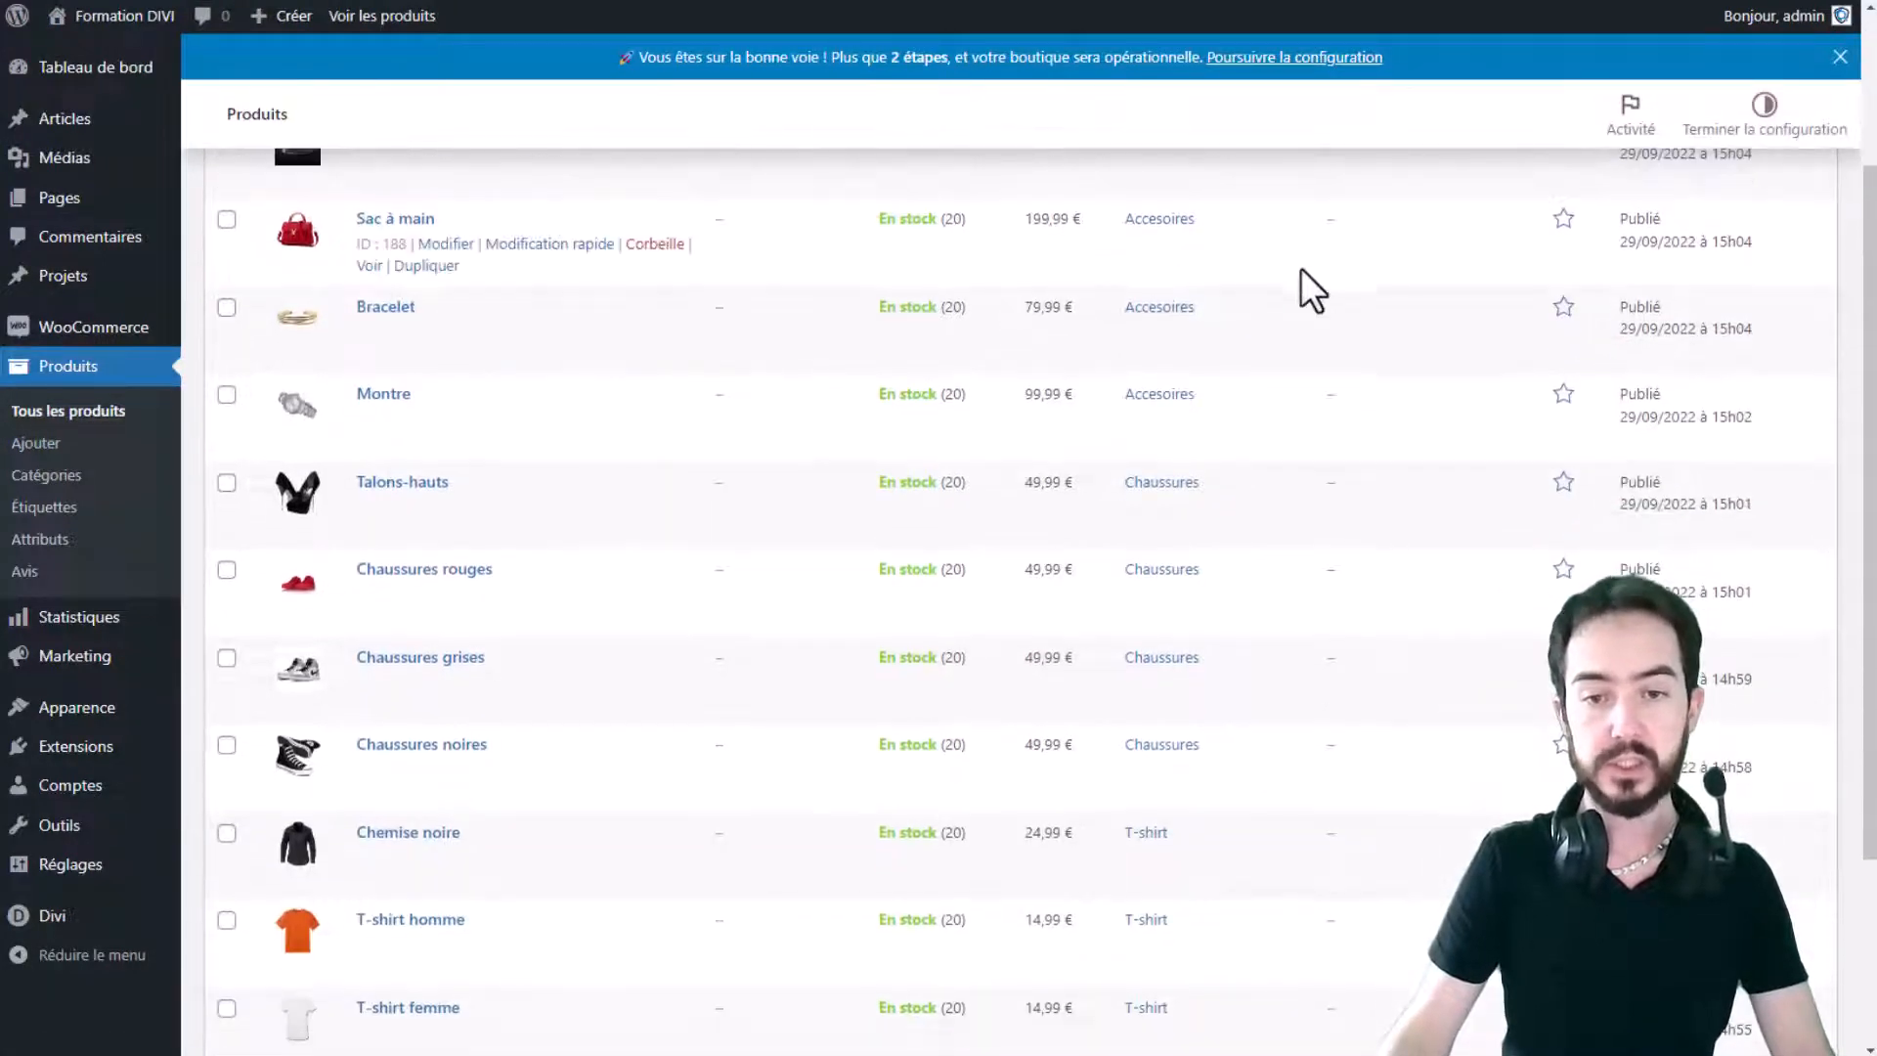
scroll(1019, 593, "up", 5)
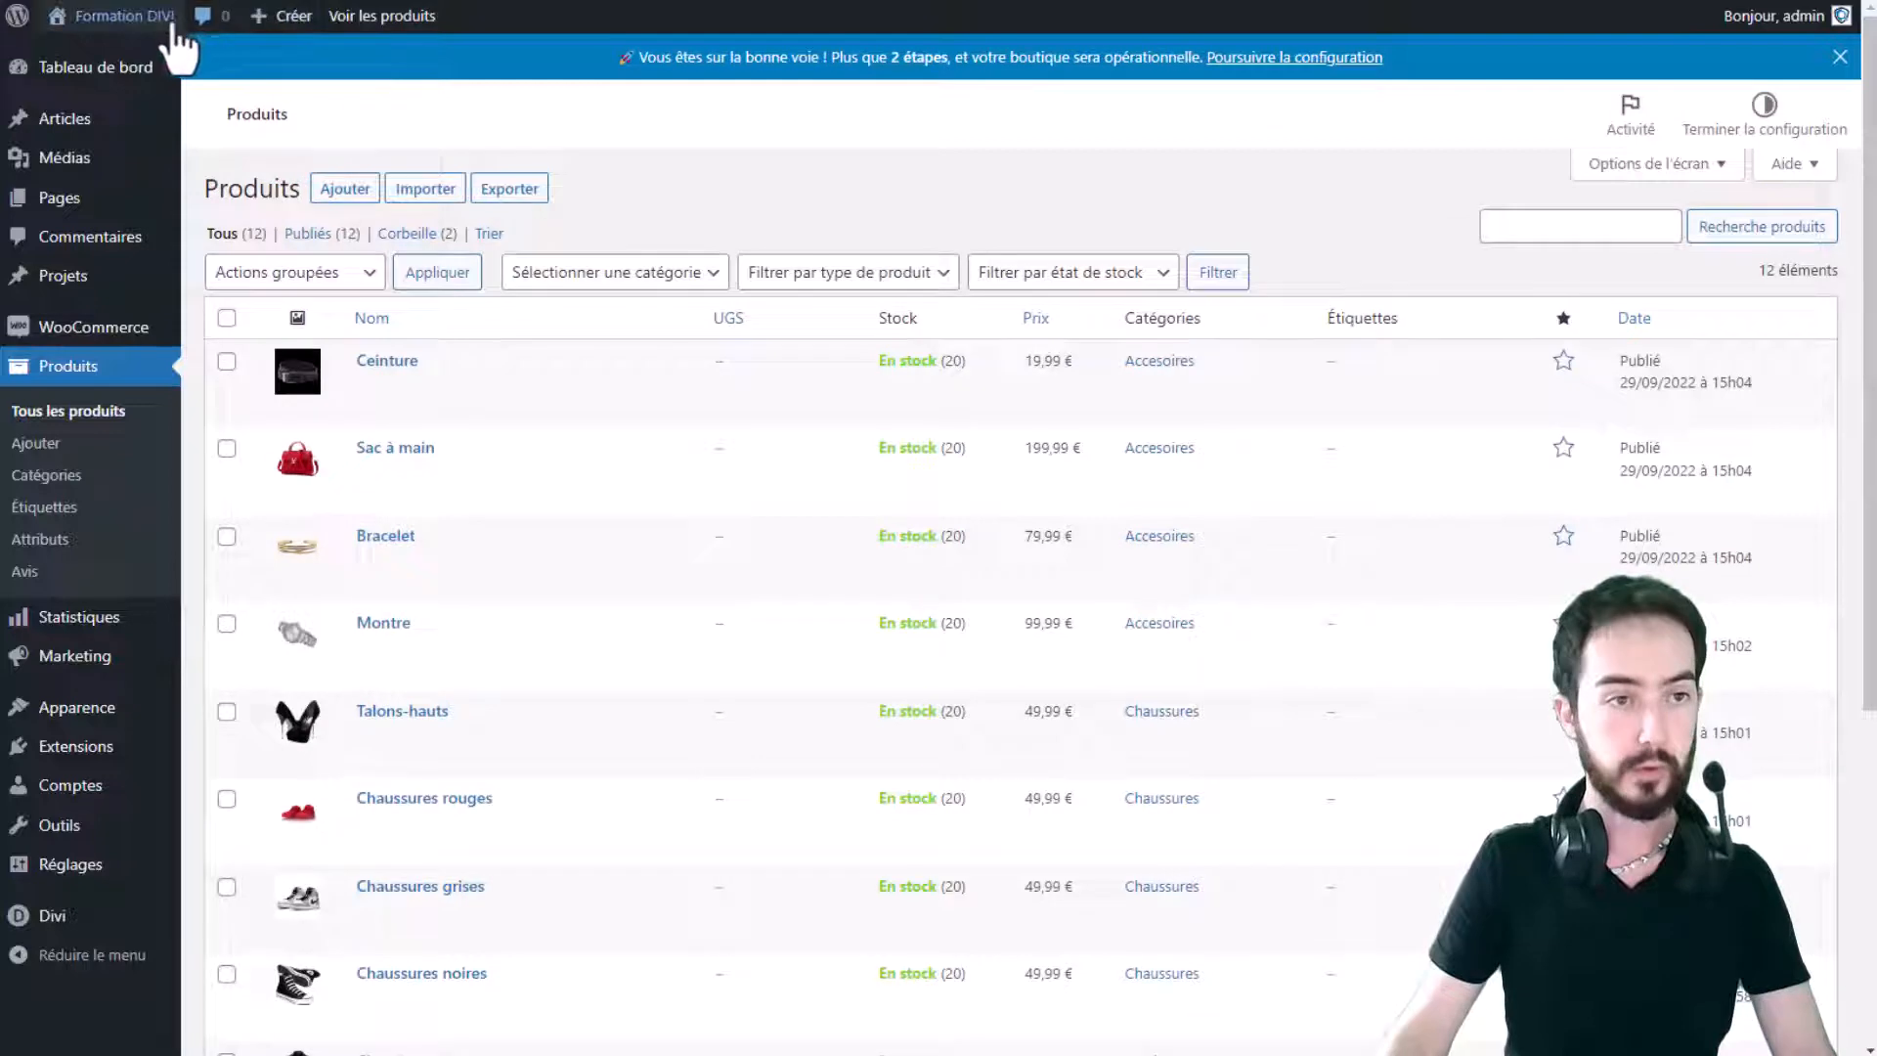
Step: Visit the public site and examine the product grid on the Boutique page
left_click(200, 51)
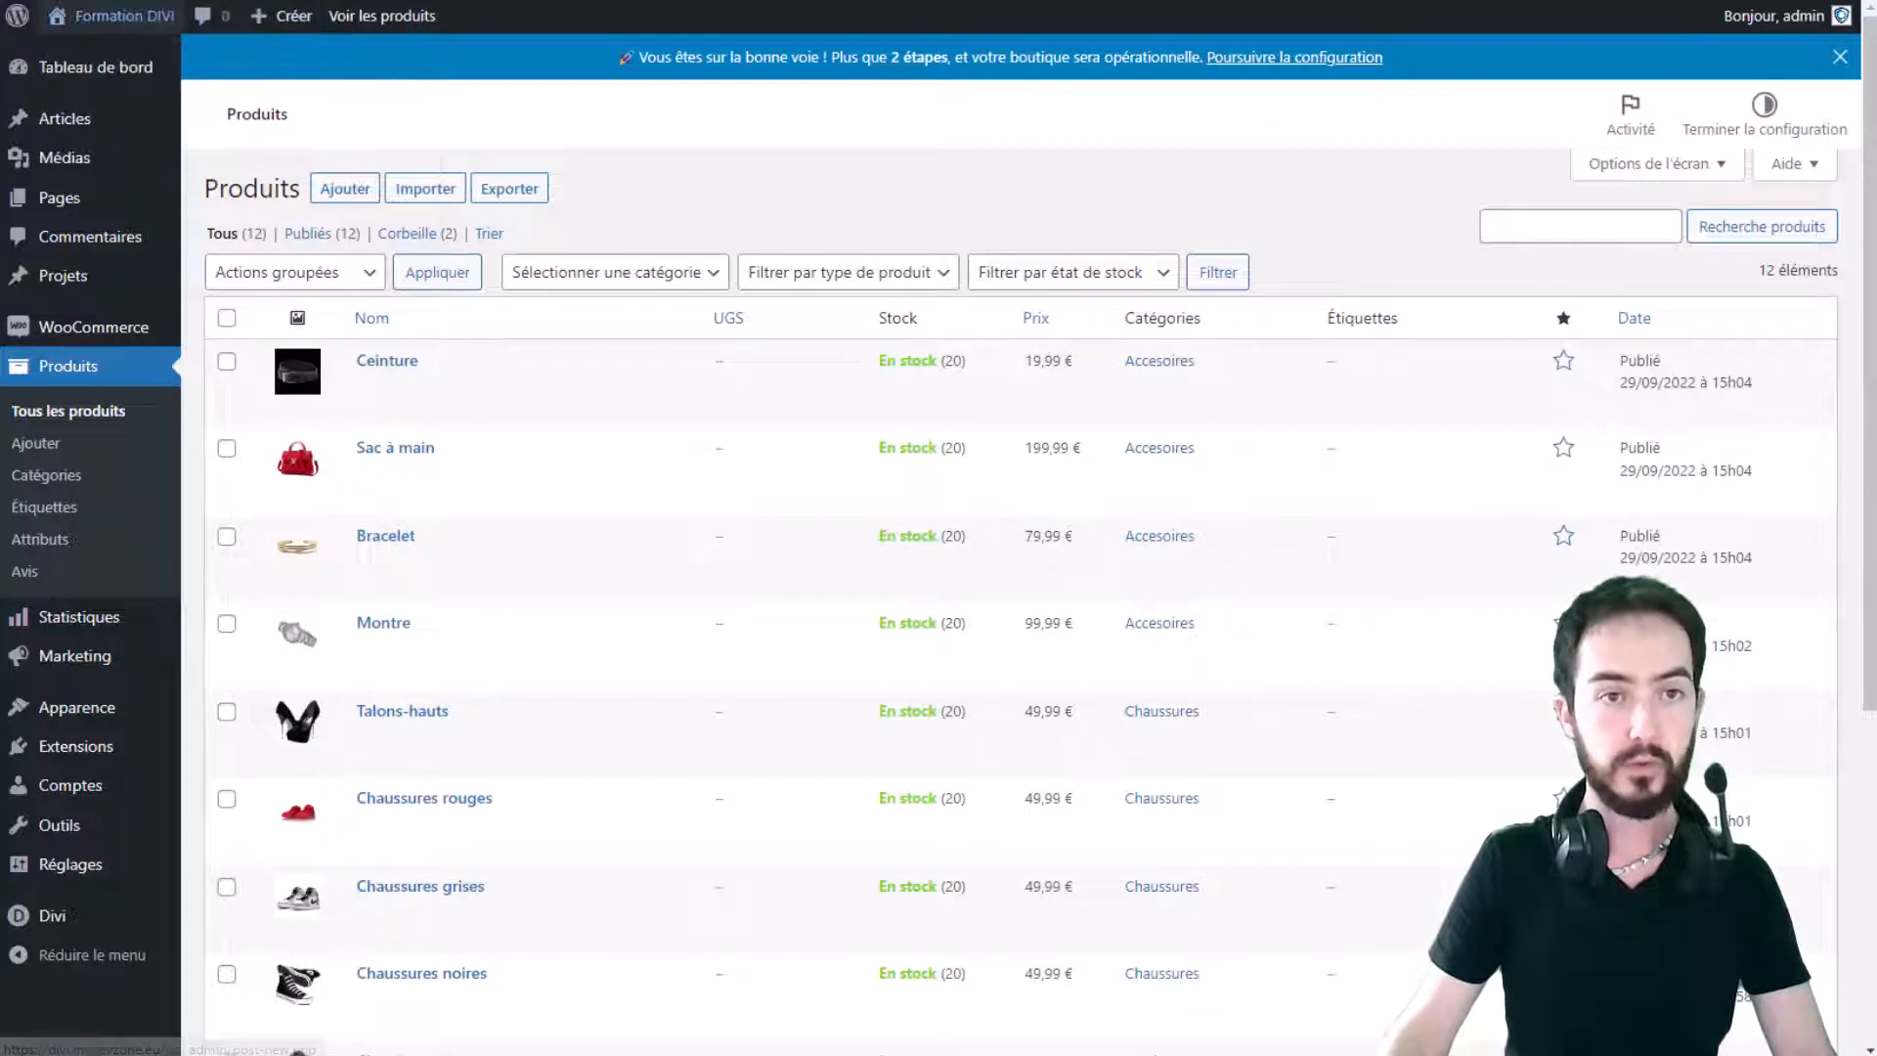
left_click(1533, 166)
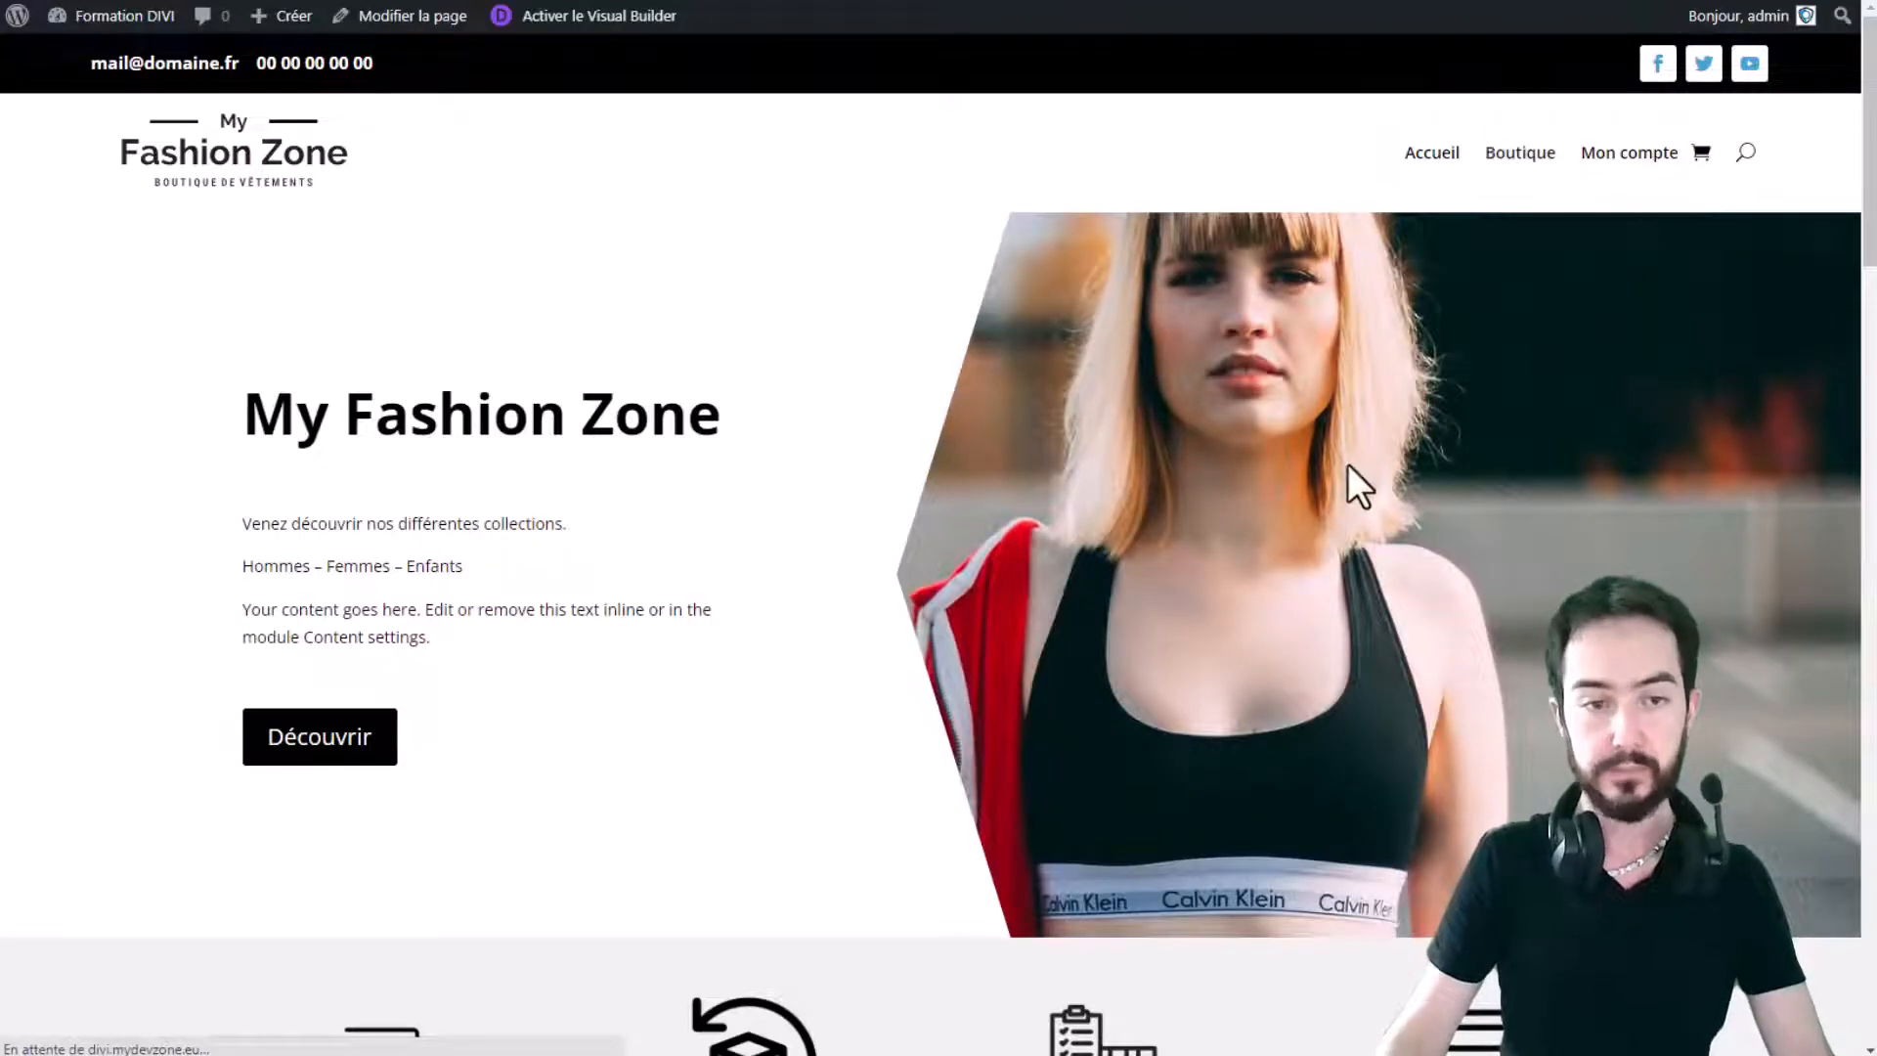
scroll(1354, 486, "down", 3)
scroll(1354, 467, "down", 4)
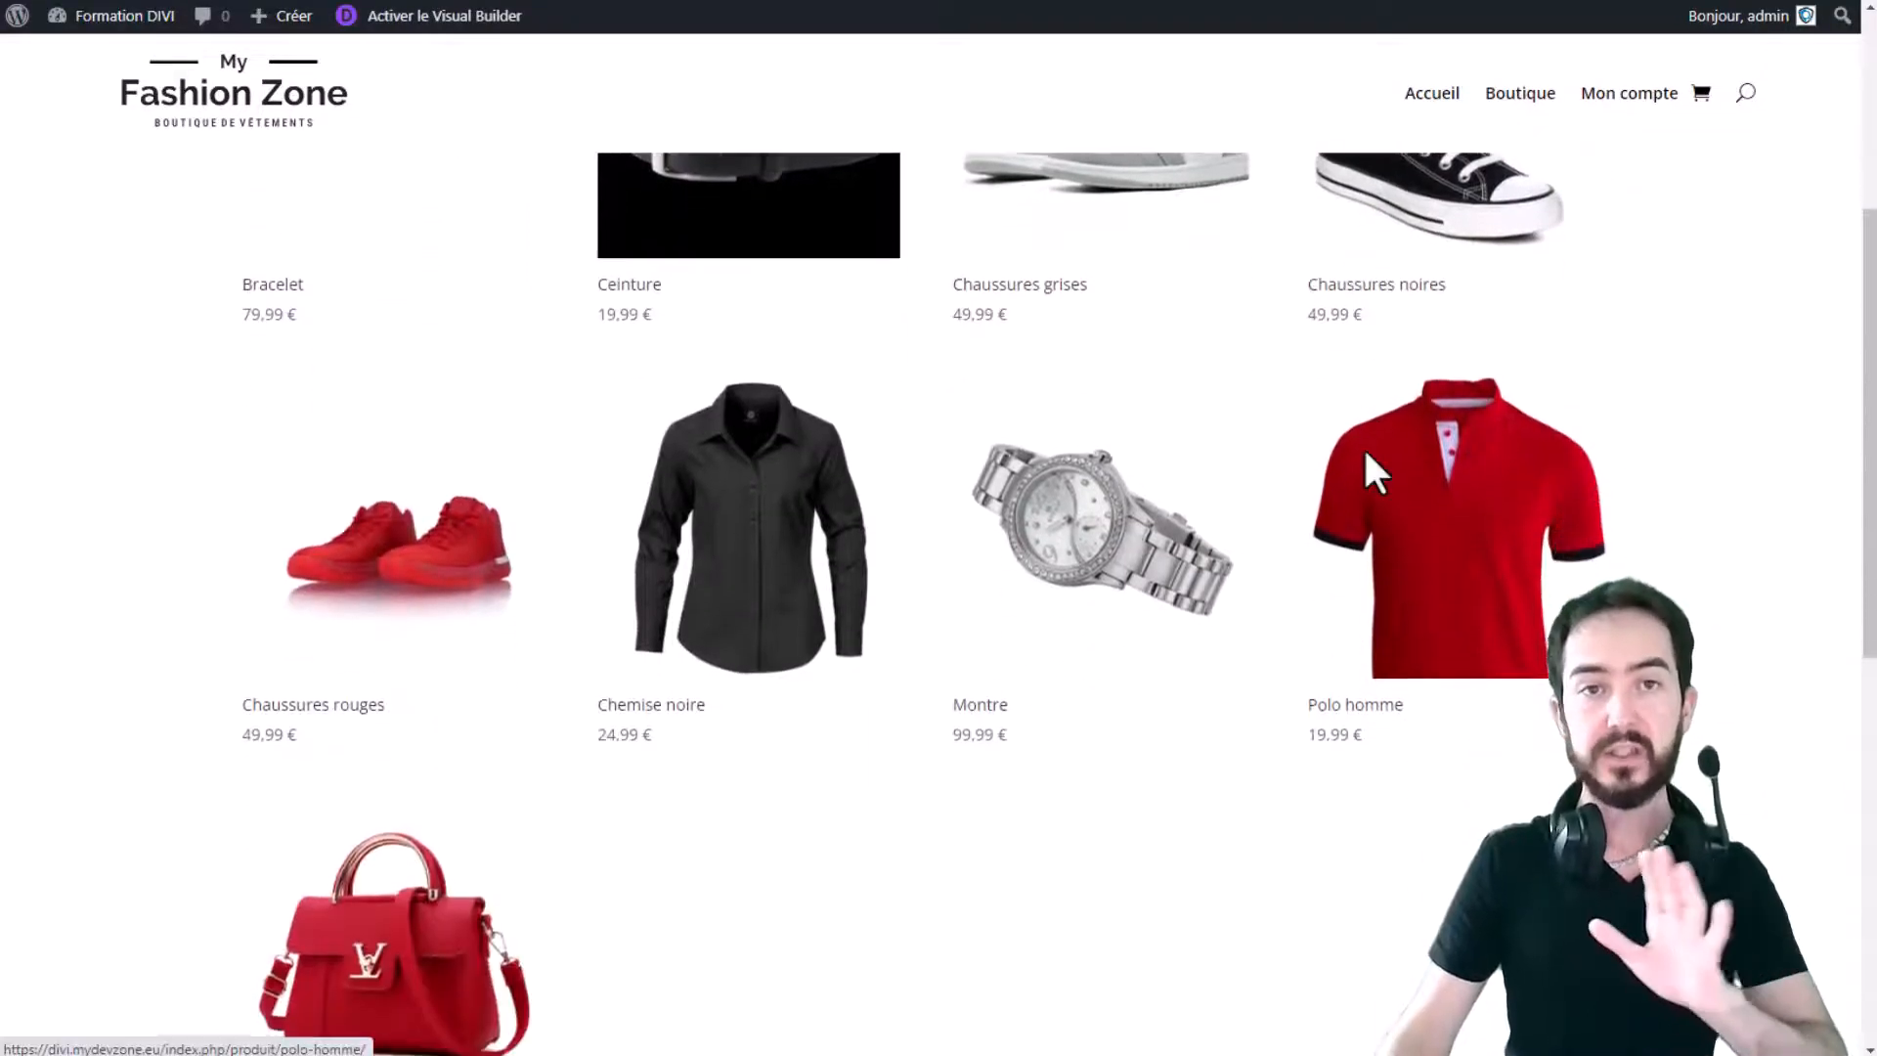
scroll(1368, 473, "down", 1)
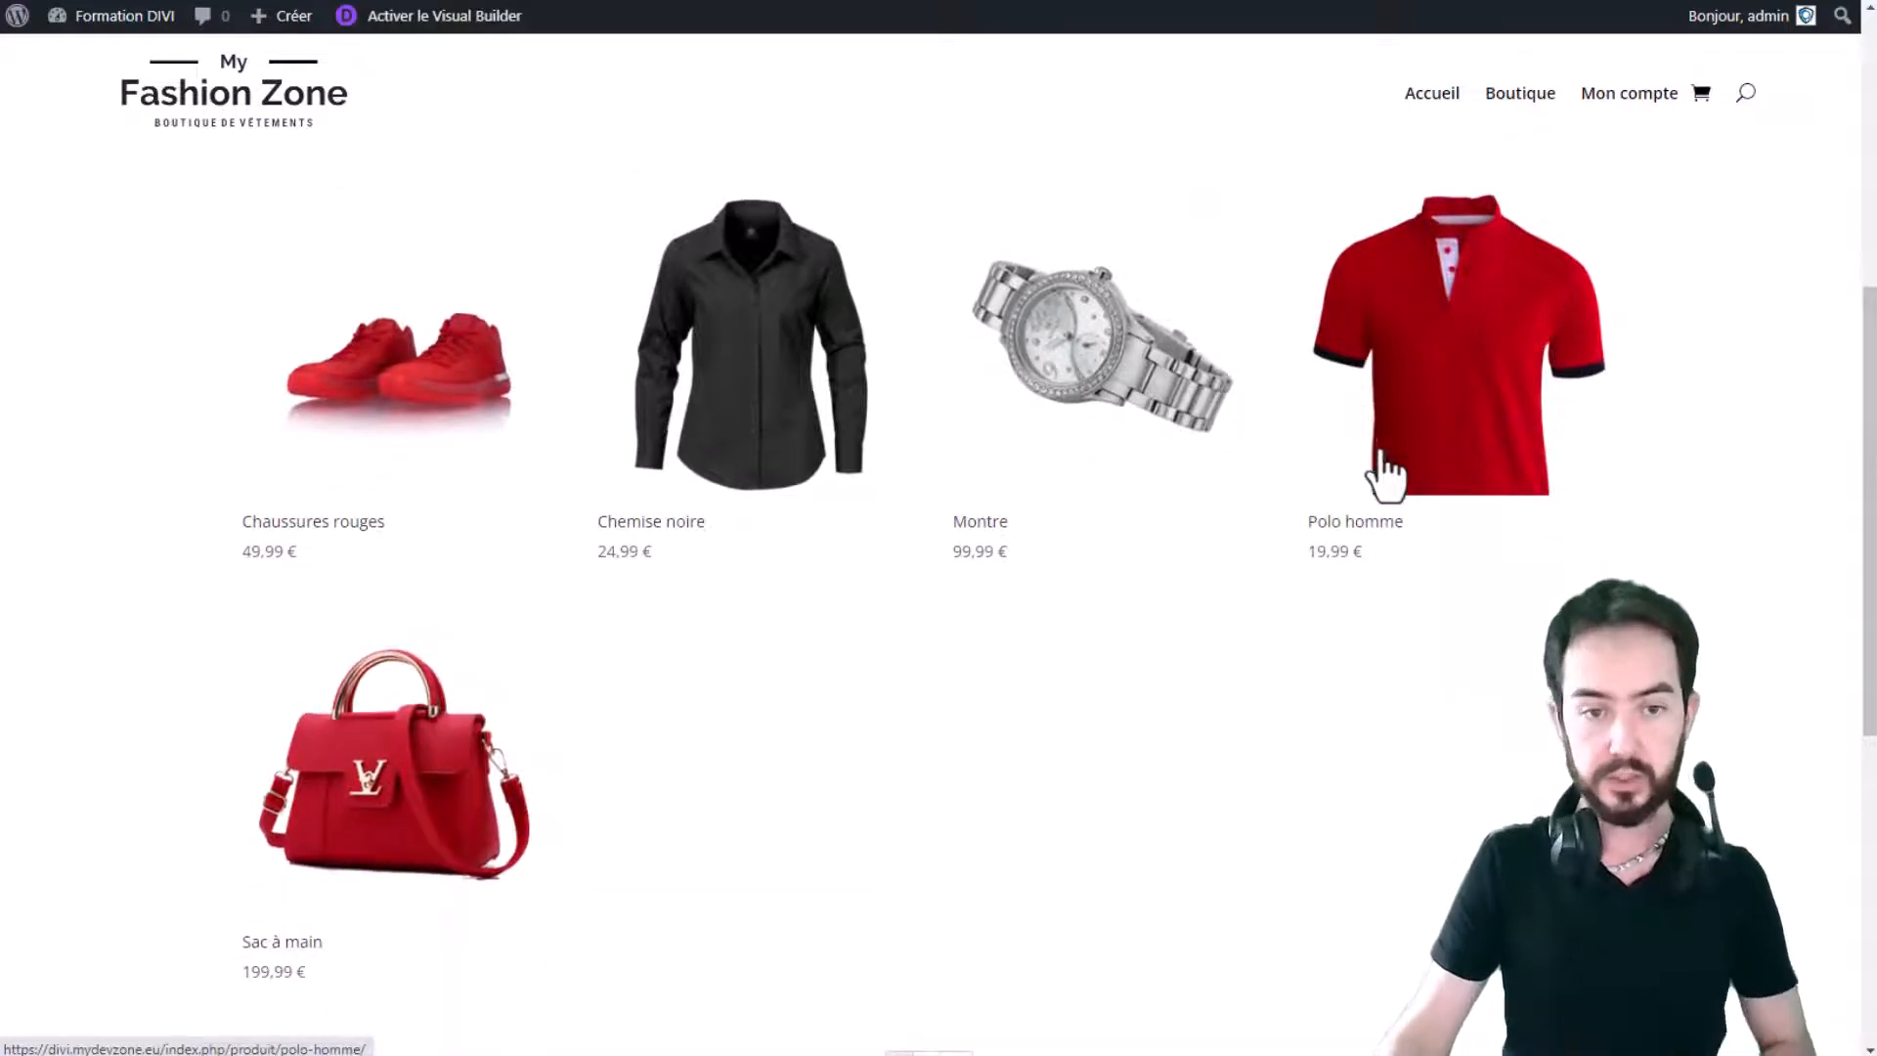
scroll(1382, 471, "down", 1)
scroll(1382, 469, "up", 5)
scroll(1404, 447, "up", 3)
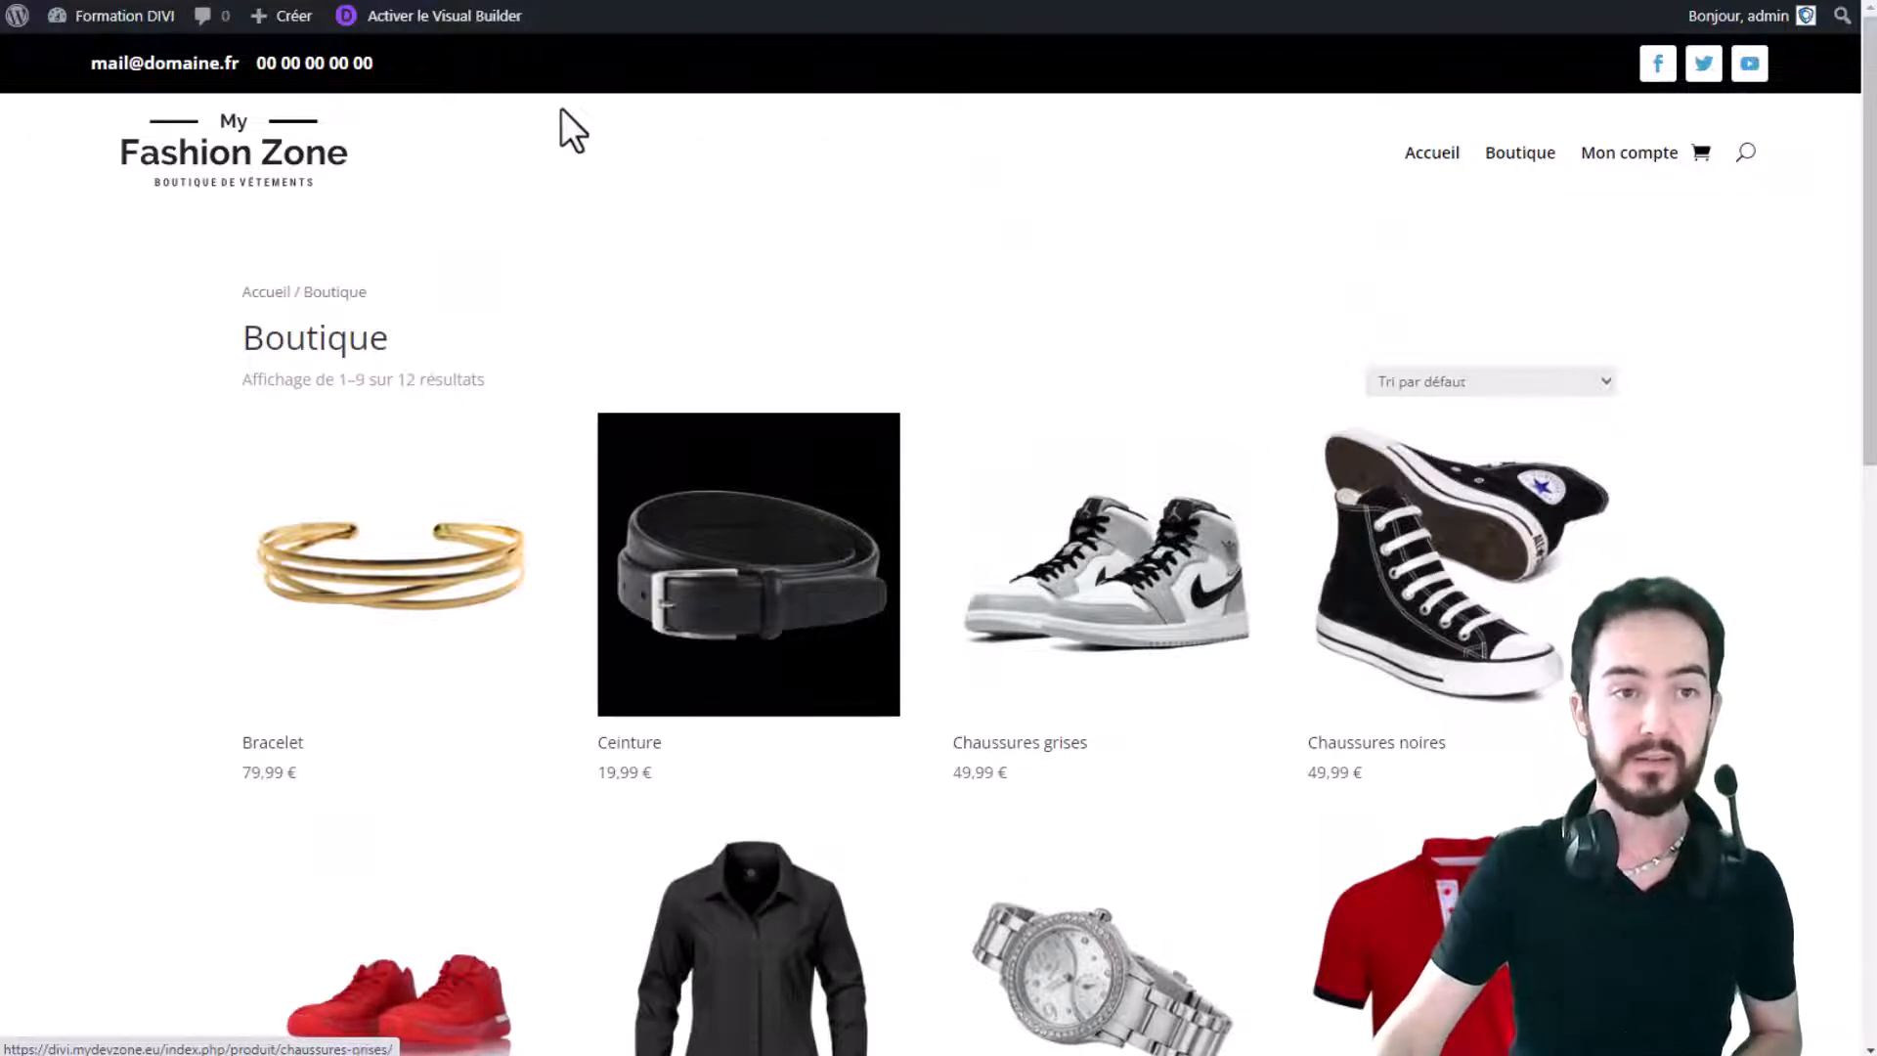
Step: Try to open the Boutique page in the Divi Visual Builder, and return to the shop page
left_click(489, 24)
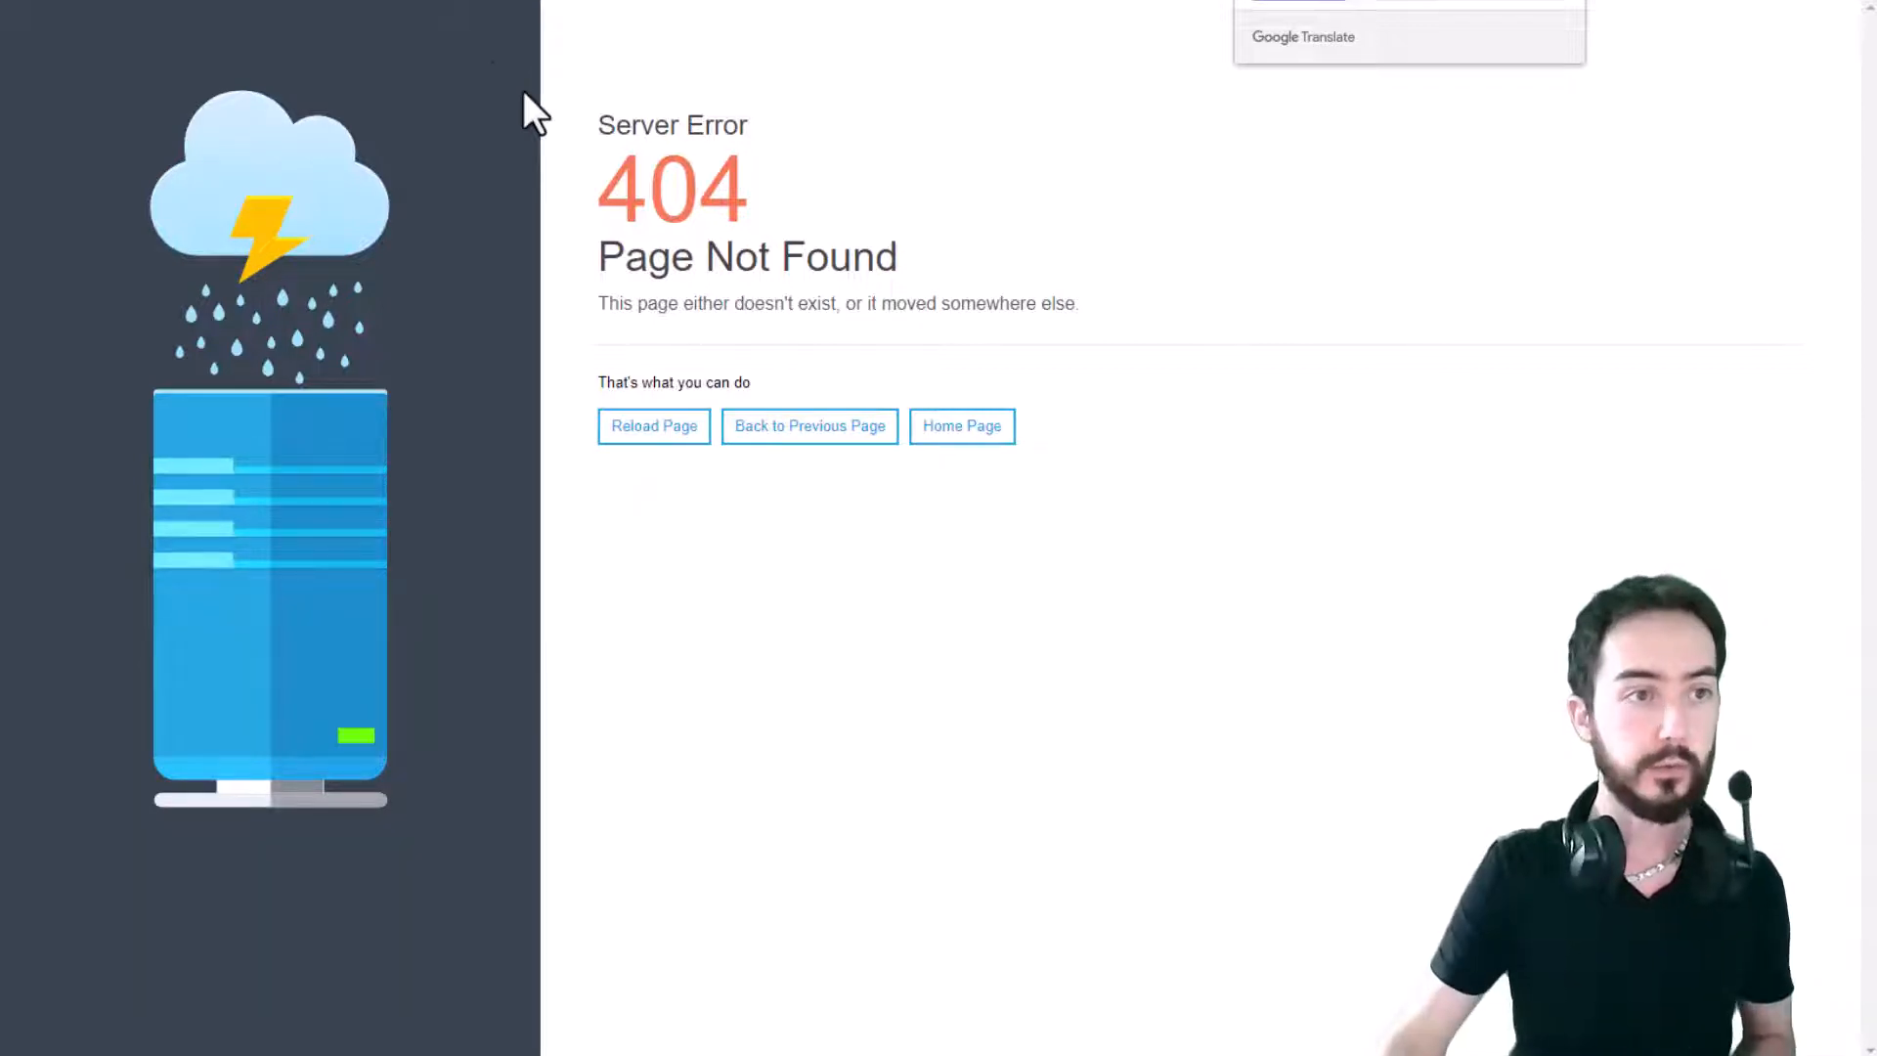
left_click(20, 0)
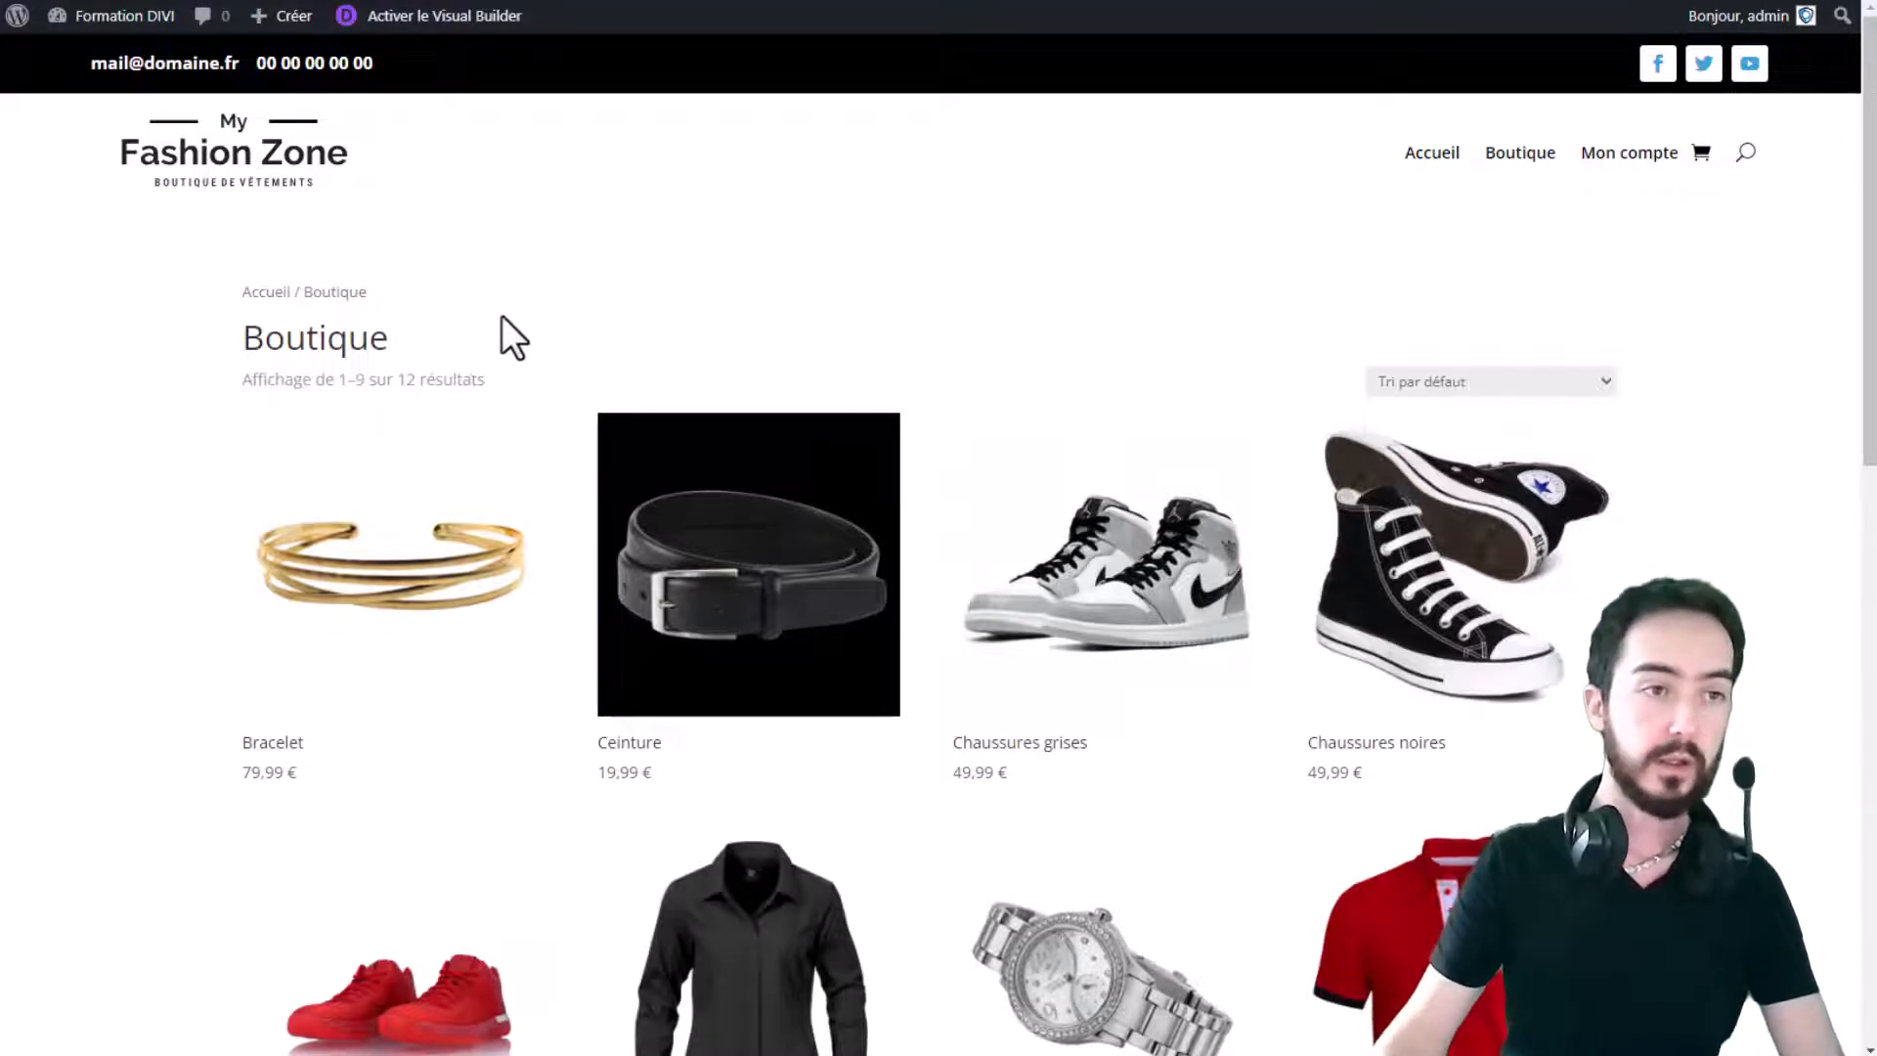
Step: Open the Boutique page in the WordPress editor to inspect its content, and return to the page list
left_click(93, 24)
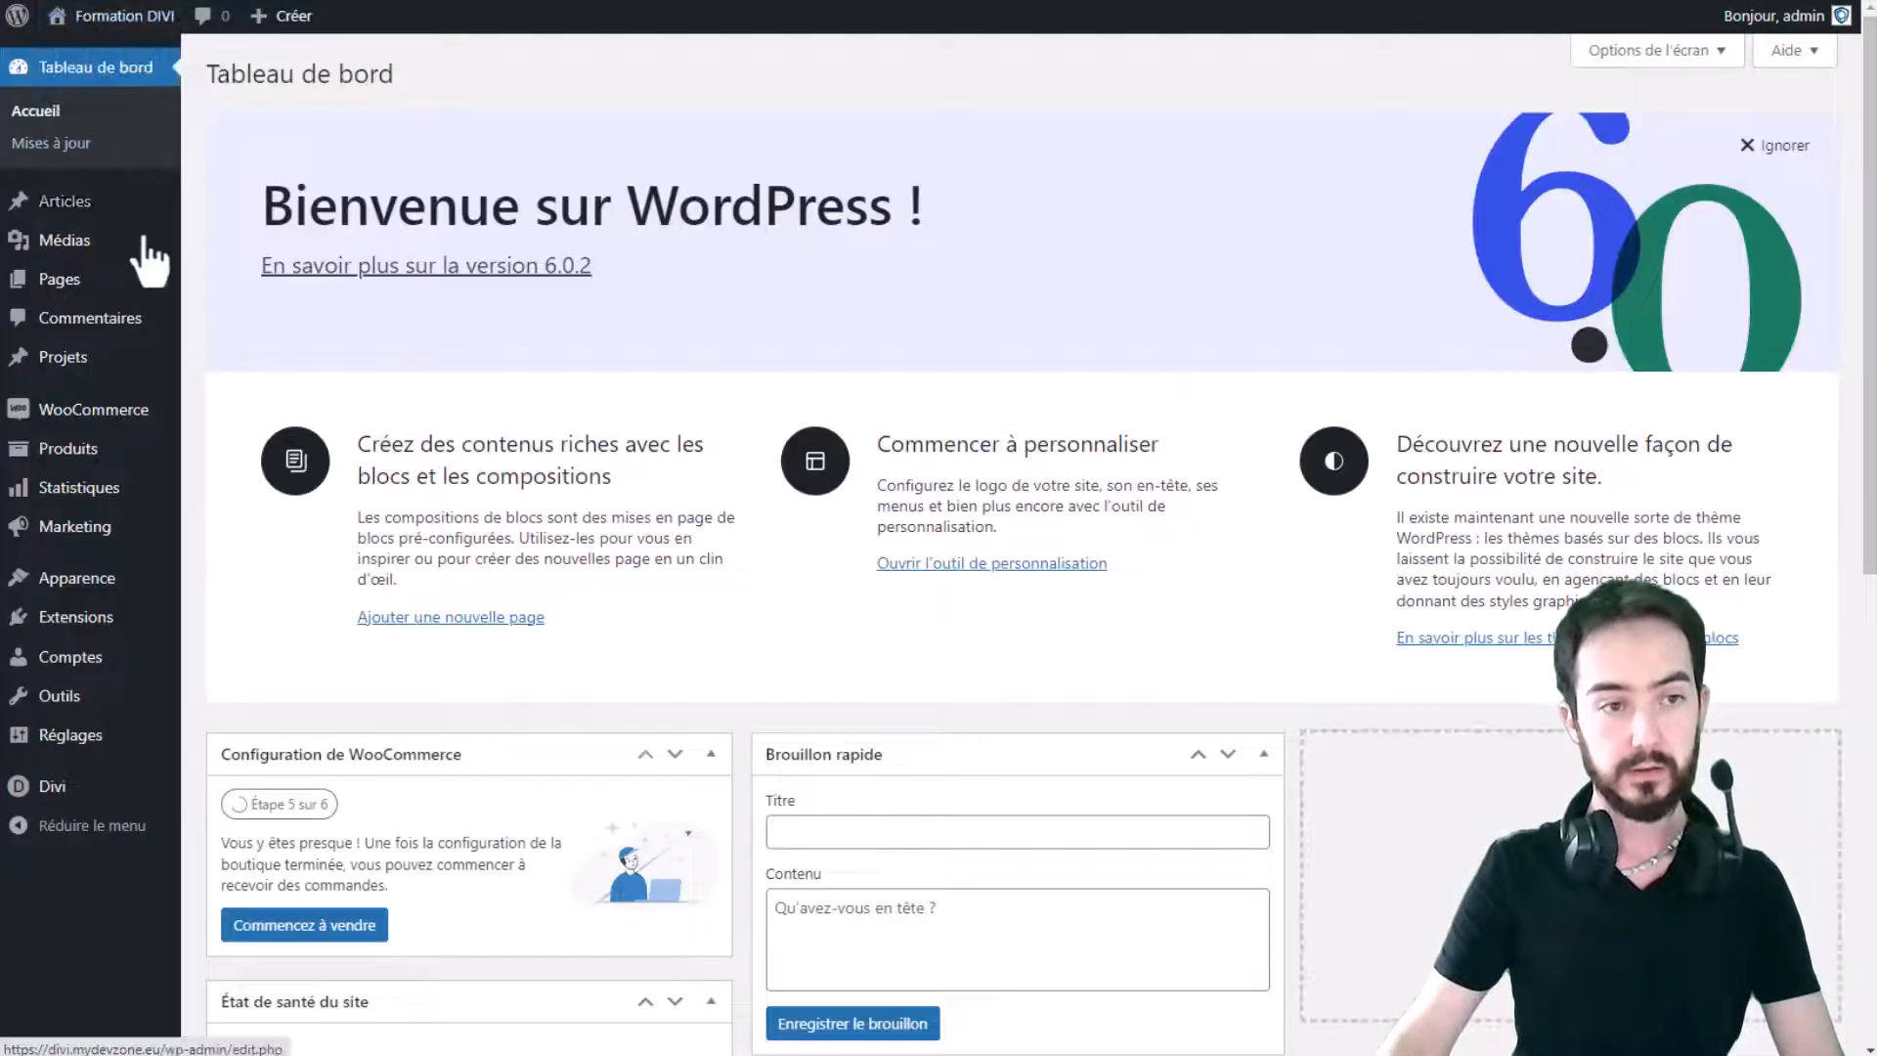
left_click(56, 293)
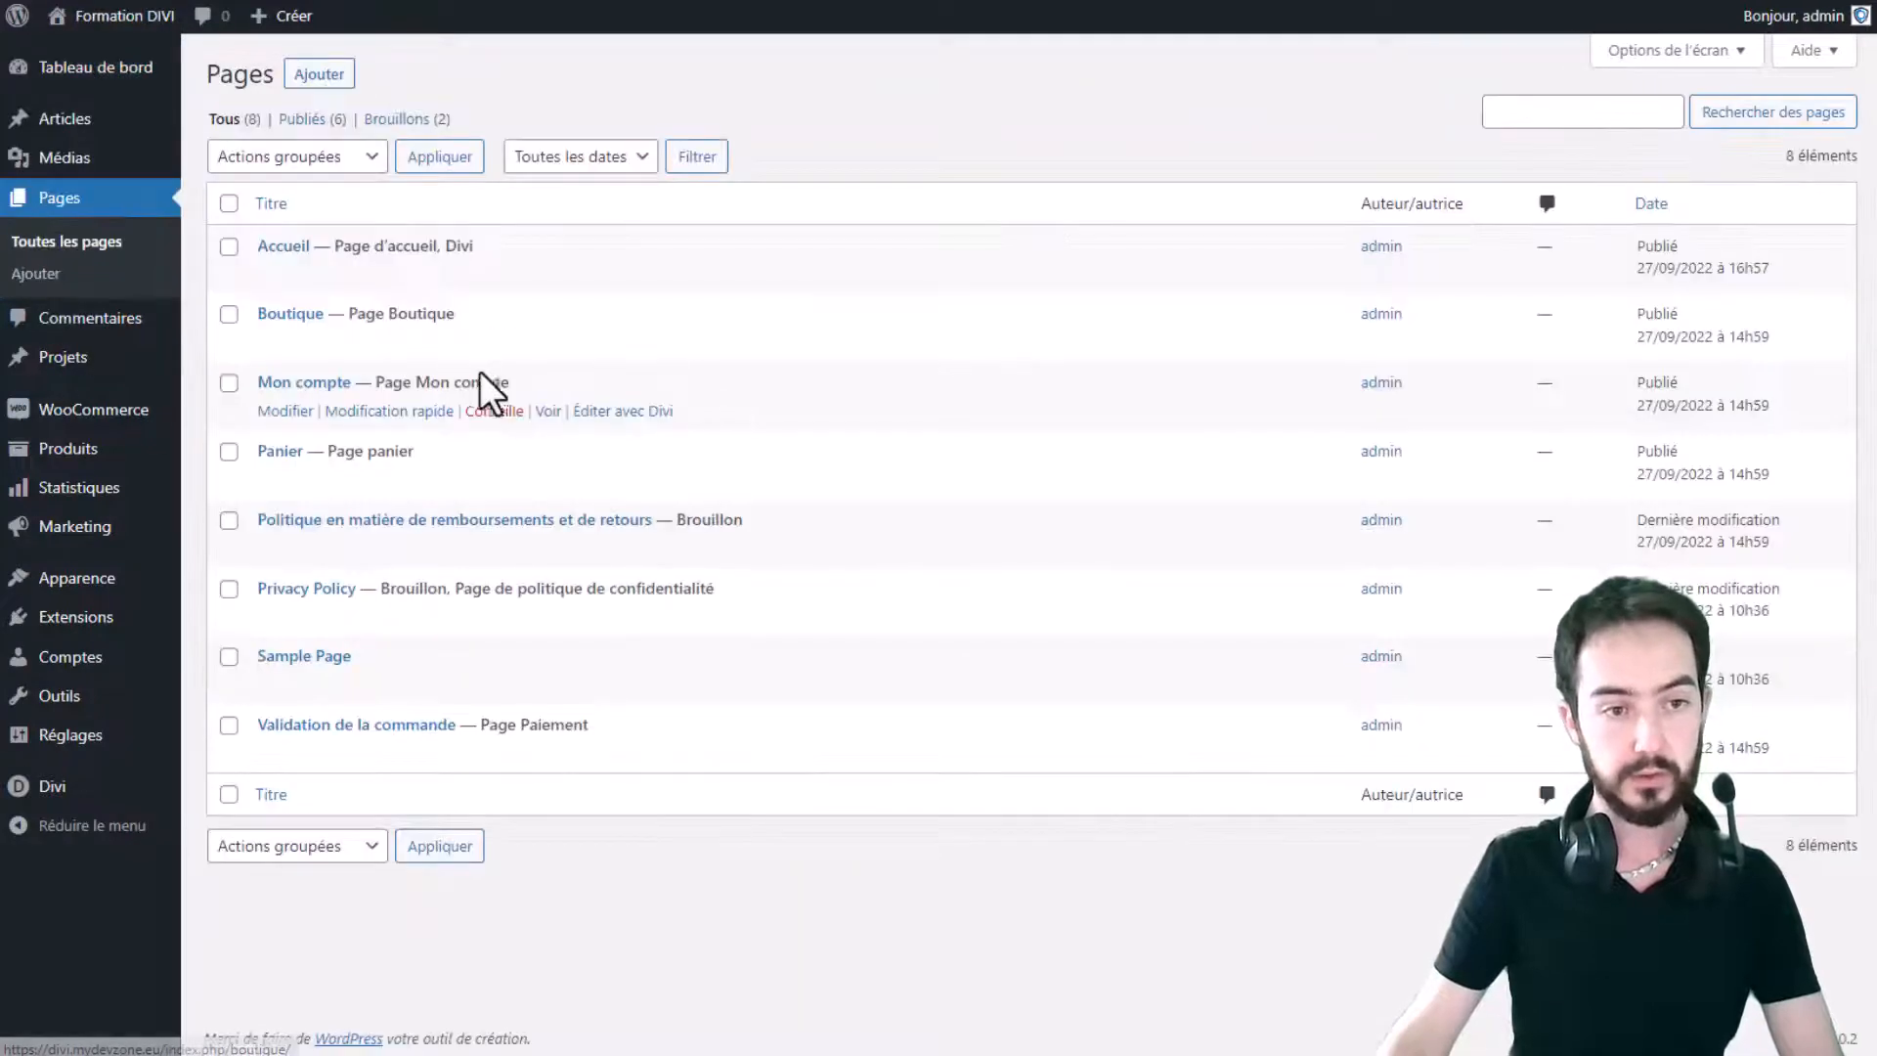
left_click(291, 317)
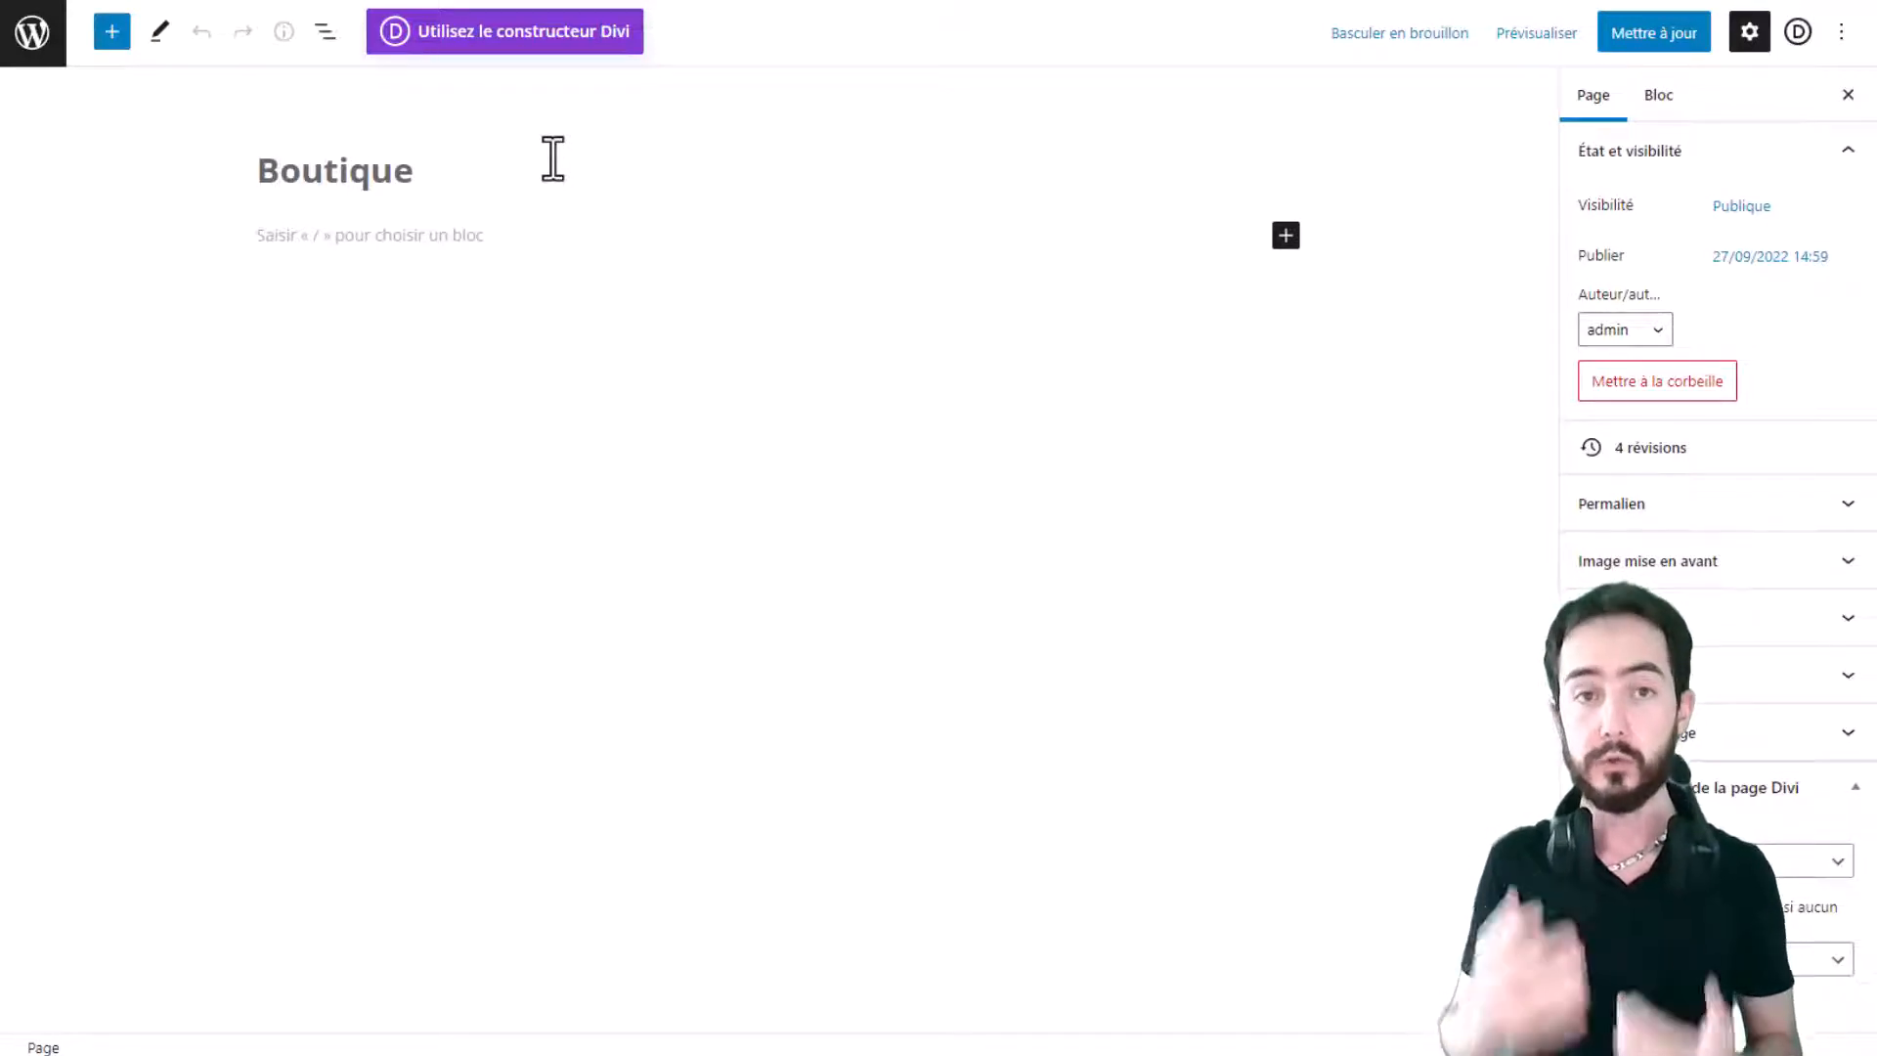
left_click(12, 26)
Step: Create a new template in the Divi Theme Builder, assigned to the WooCommerce Boutique page
mouse_move(92, 598)
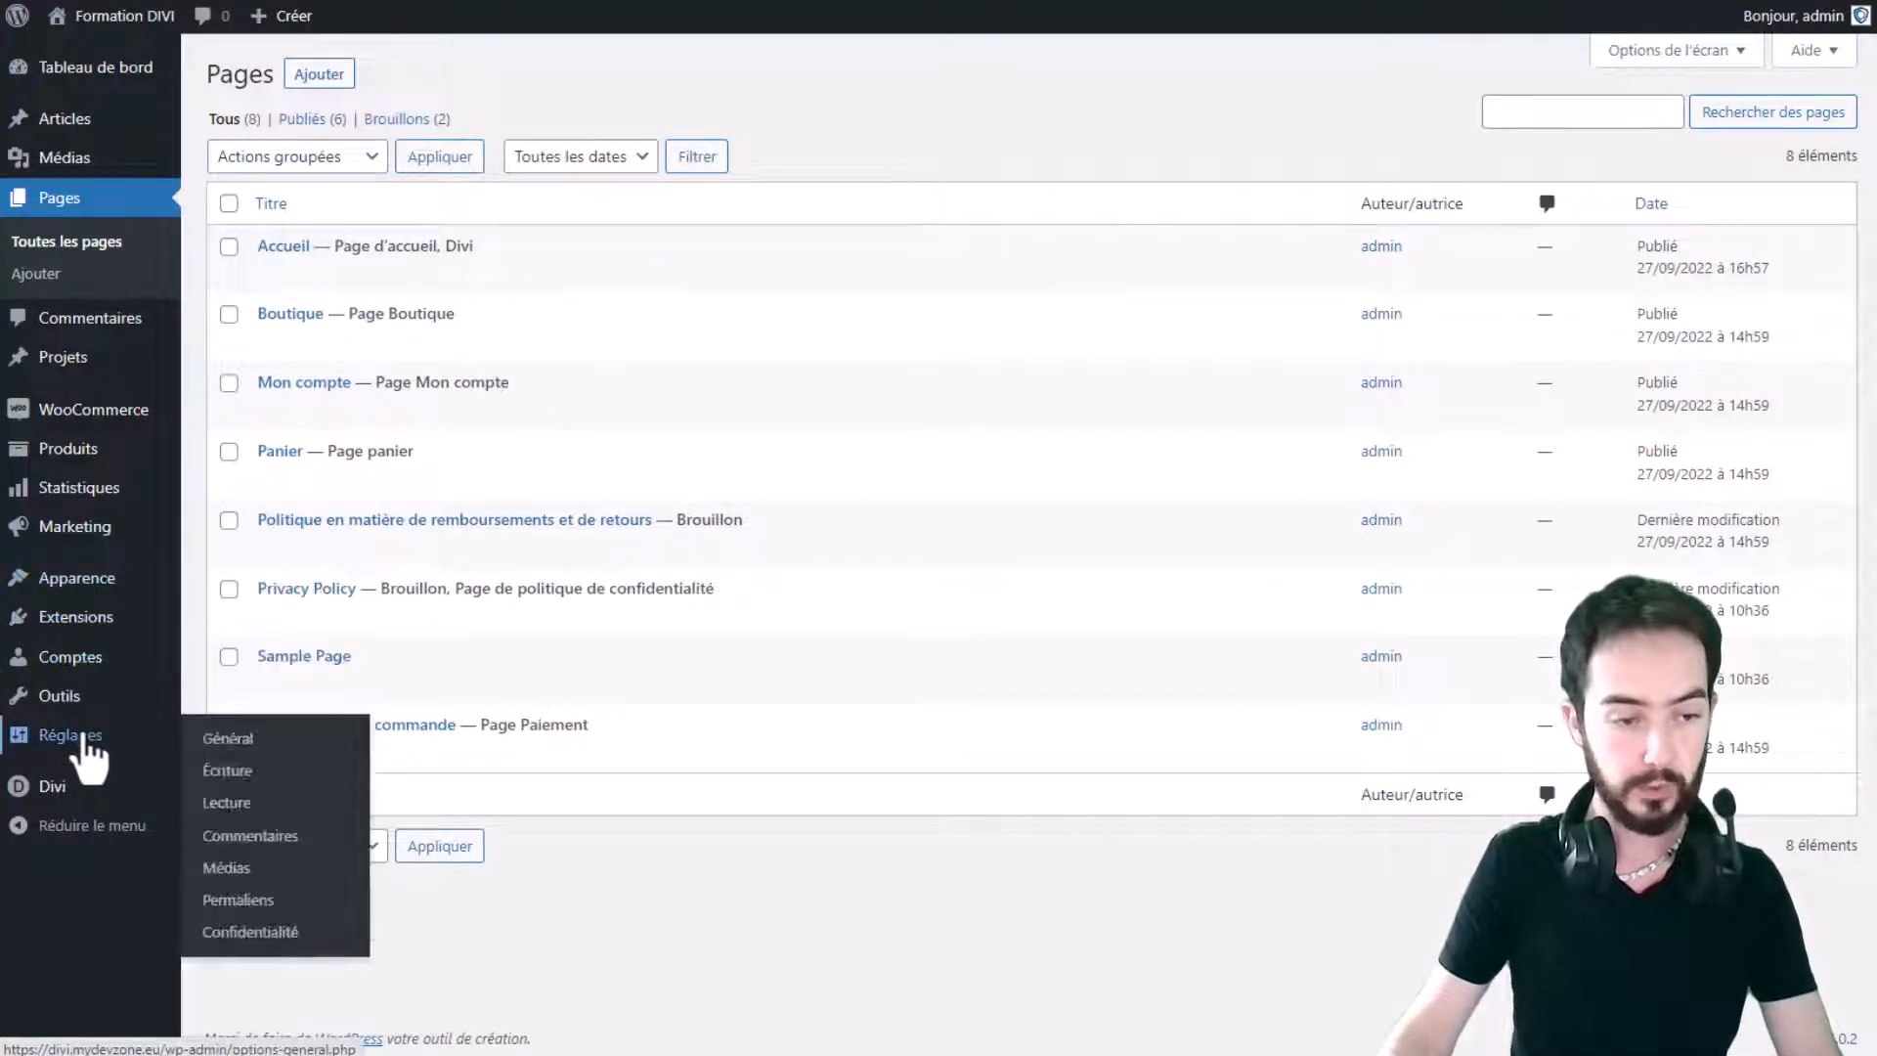
mouse_move(78, 793)
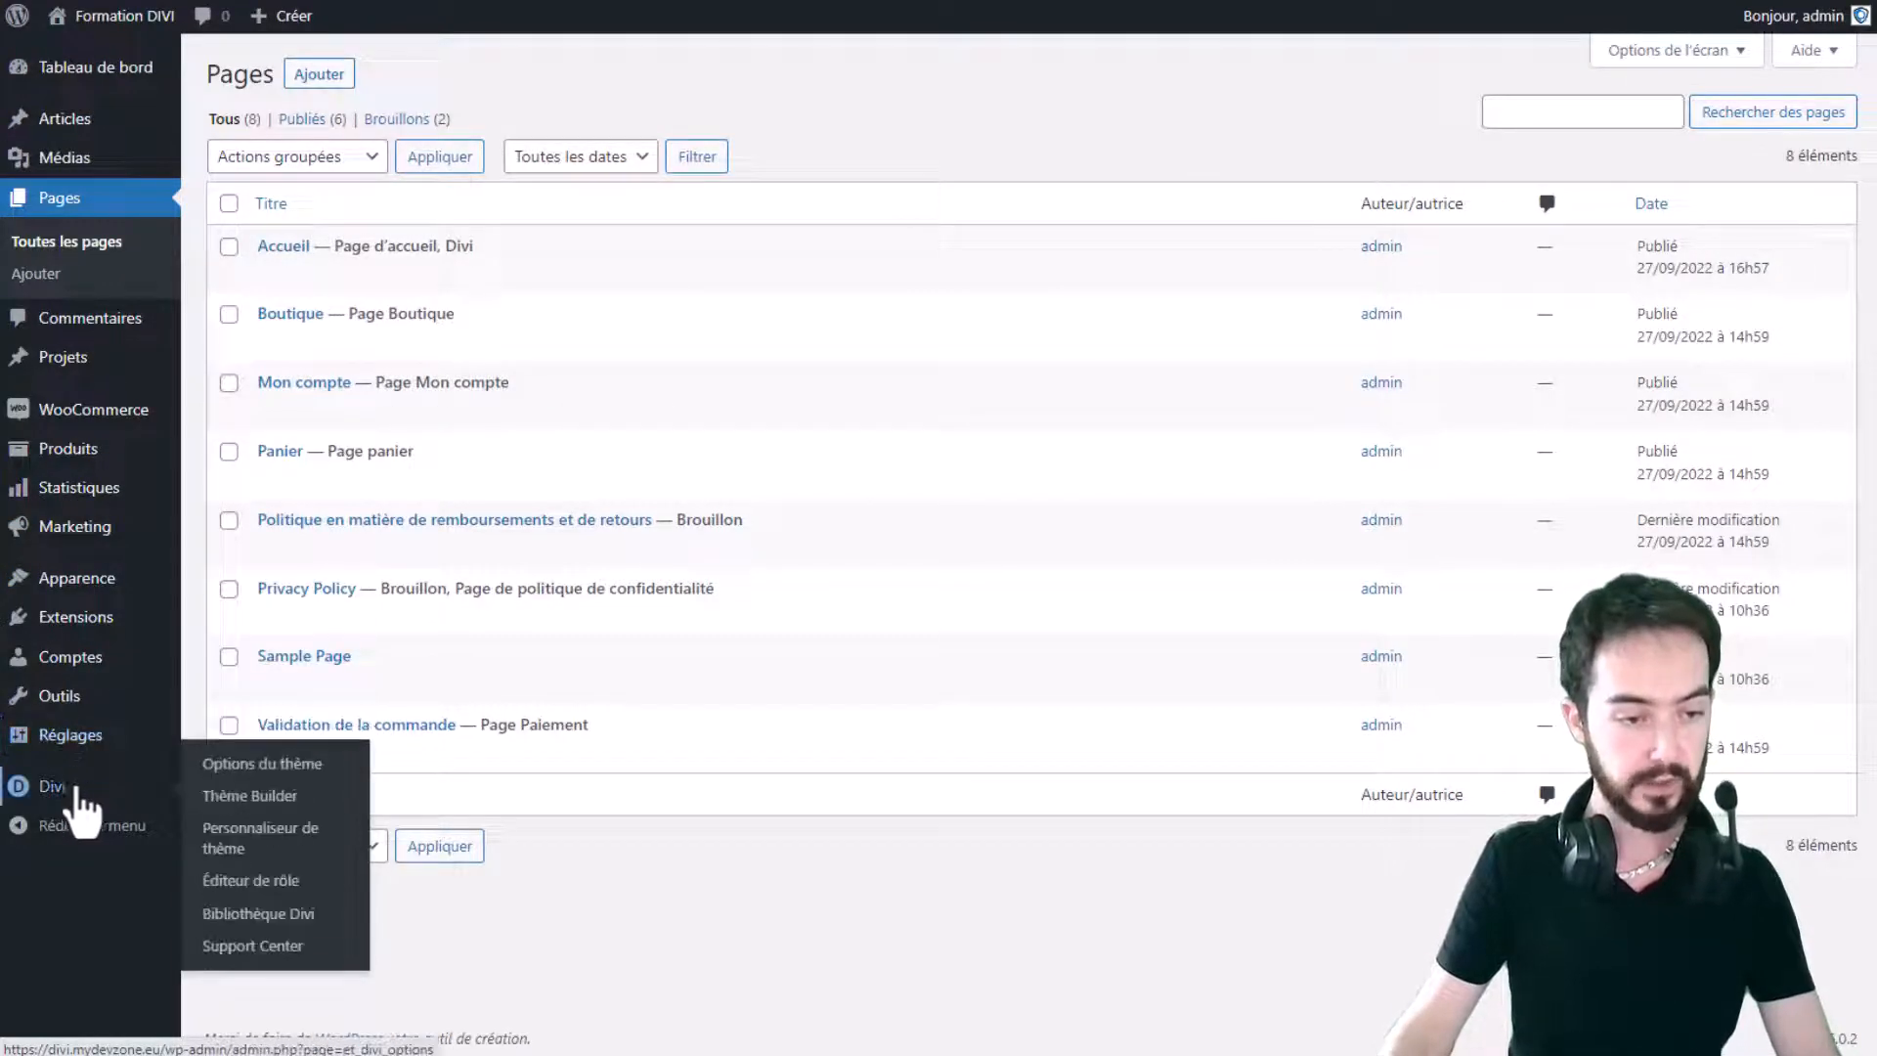
left_click(237, 798)
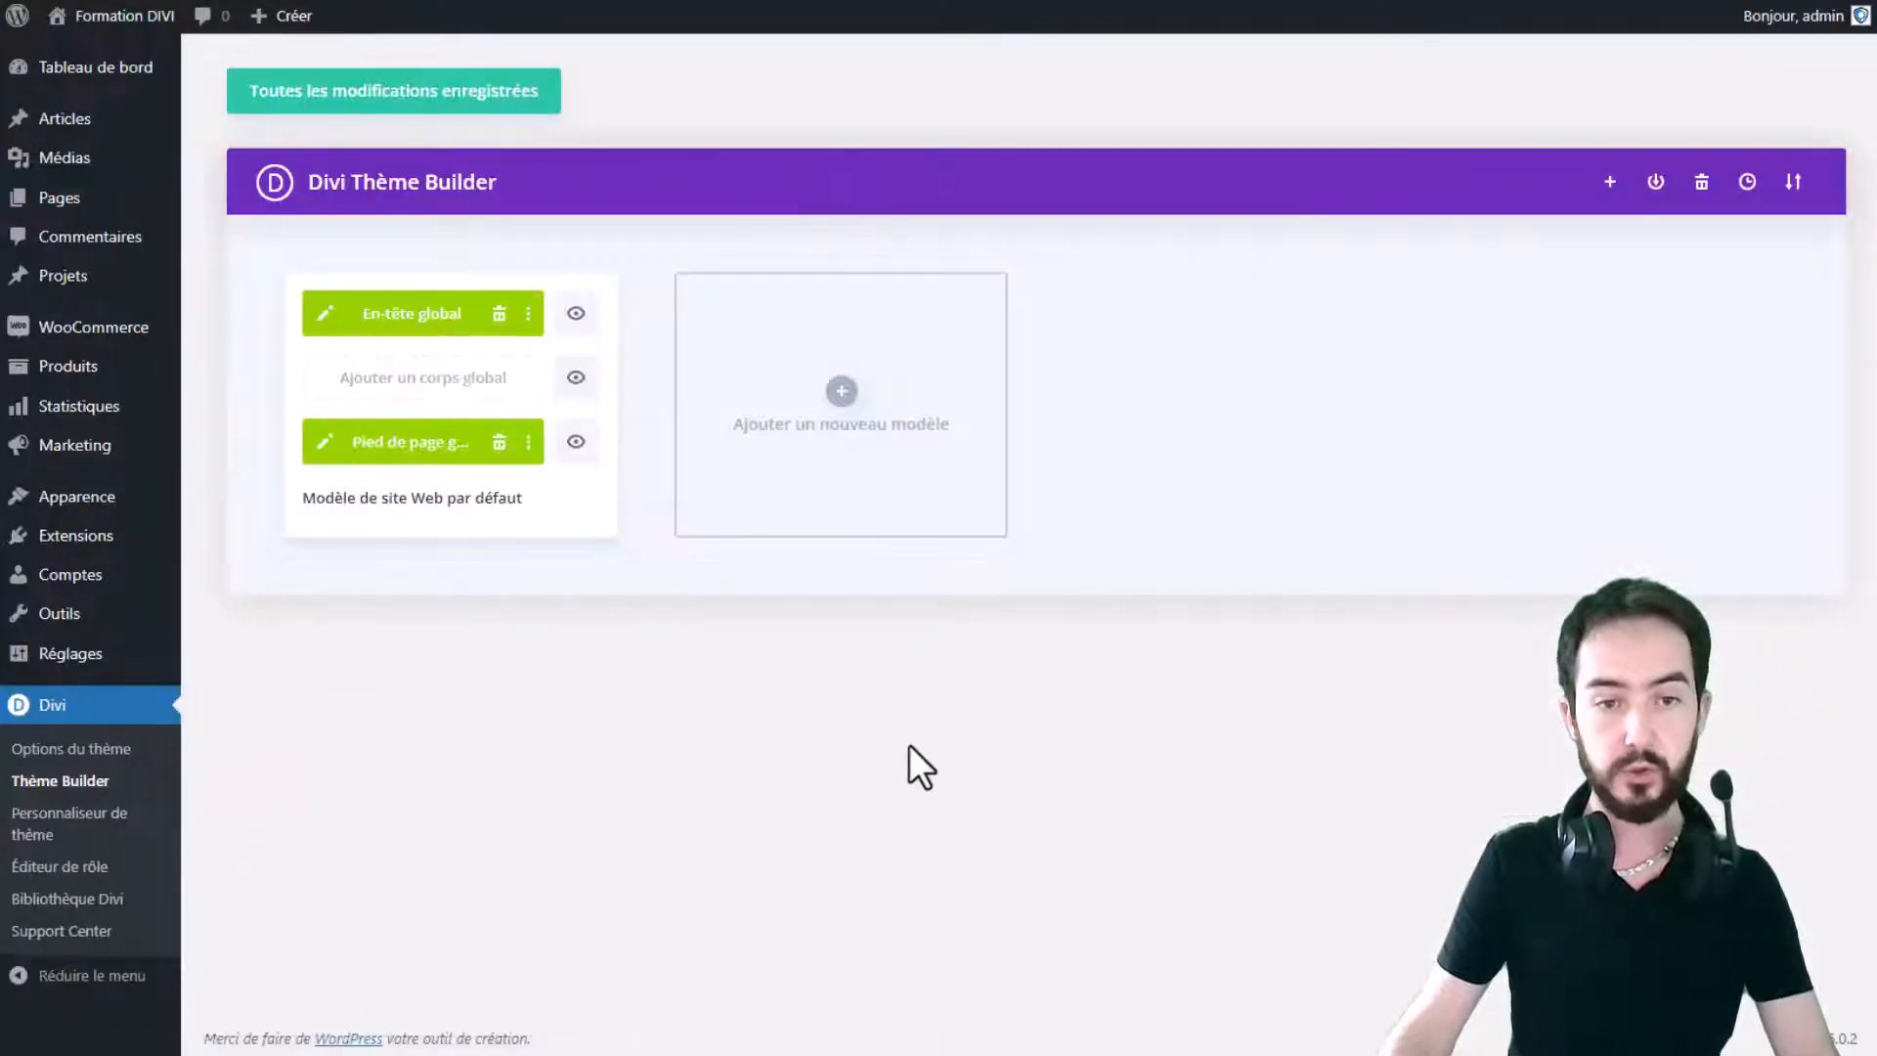
left_click(842, 391)
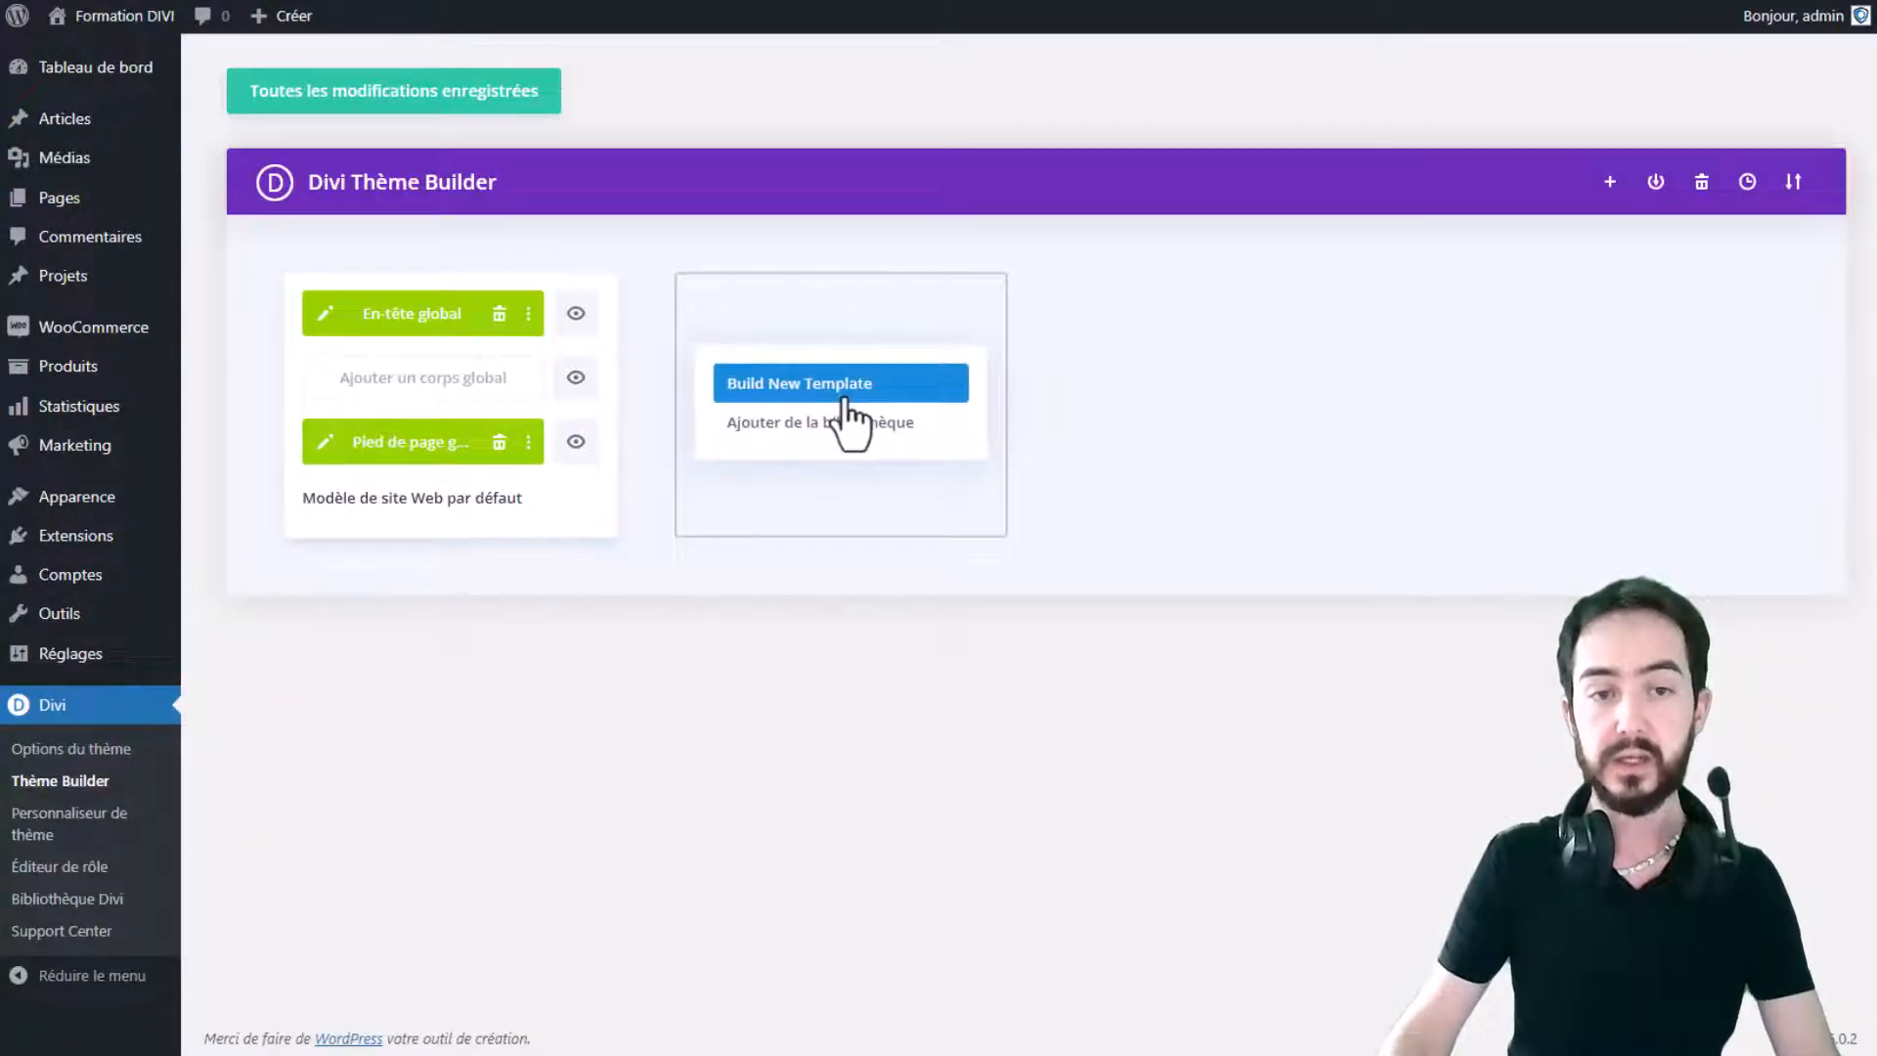
left_click(852, 393)
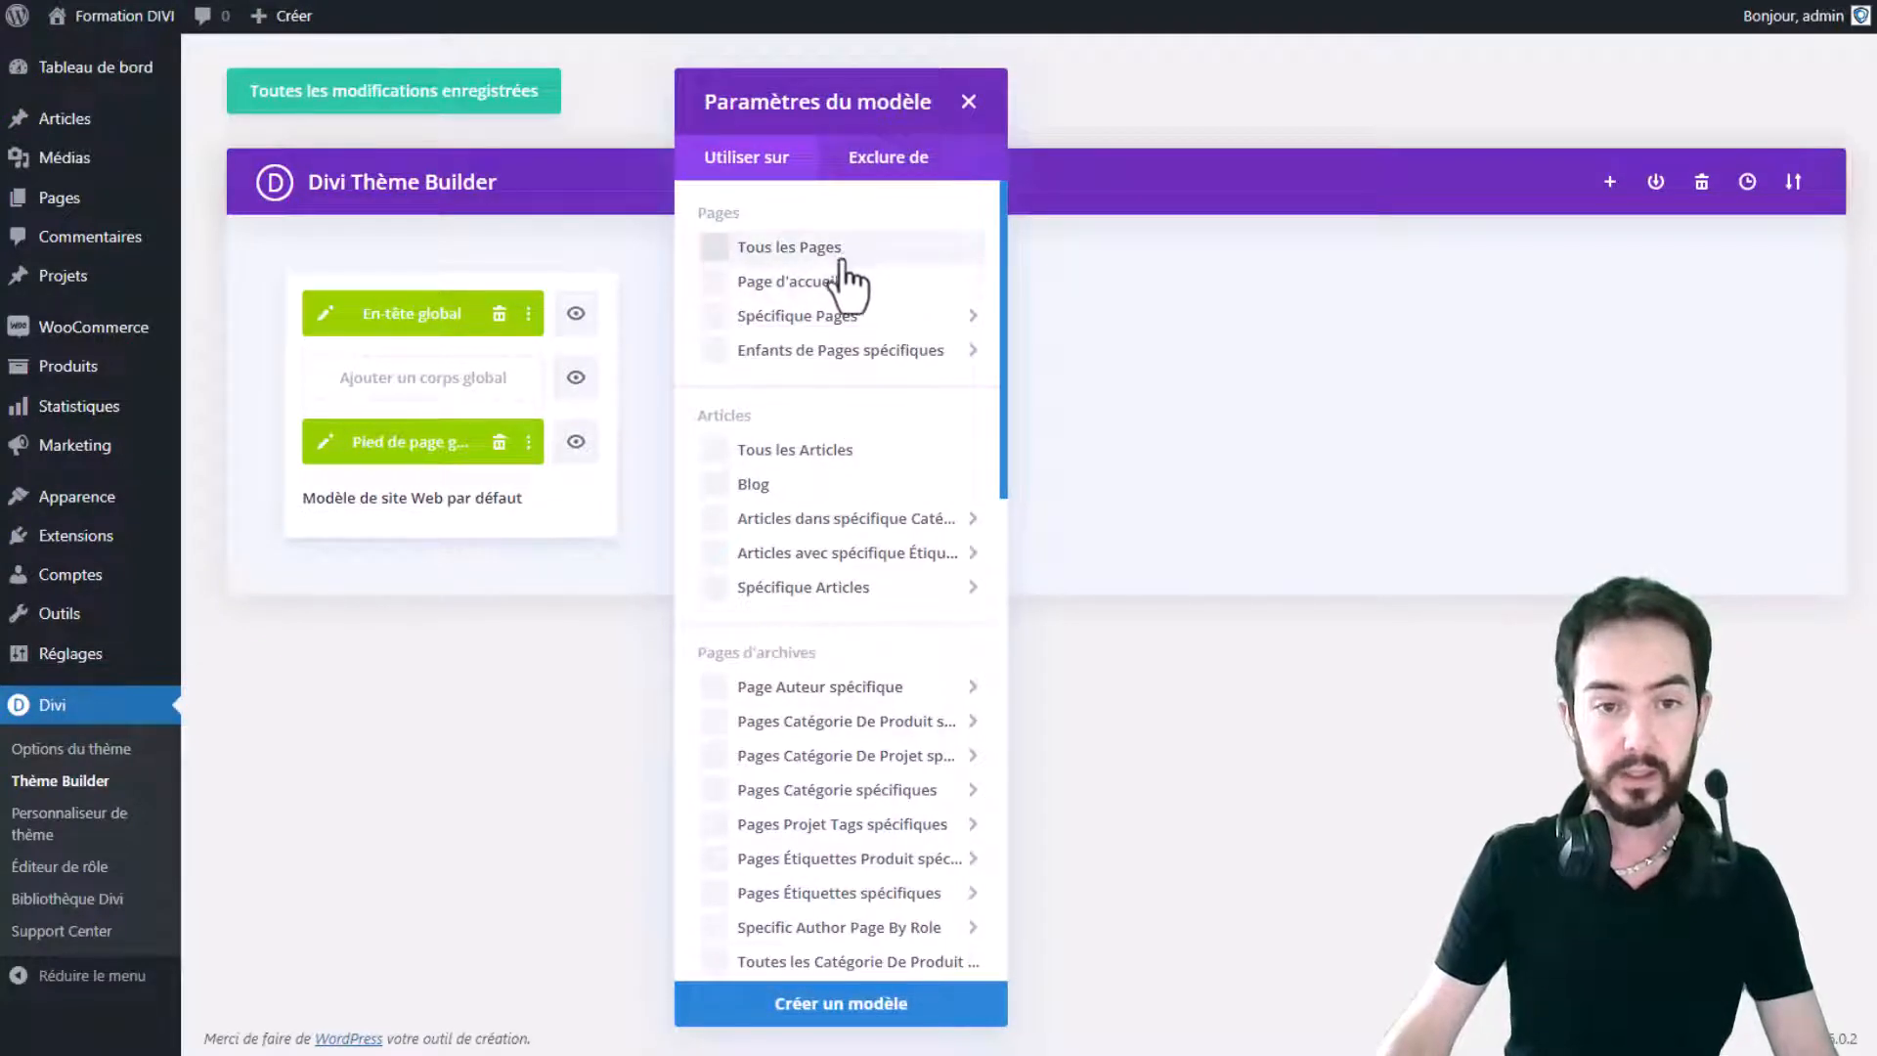
scroll(821, 577, "down", 7)
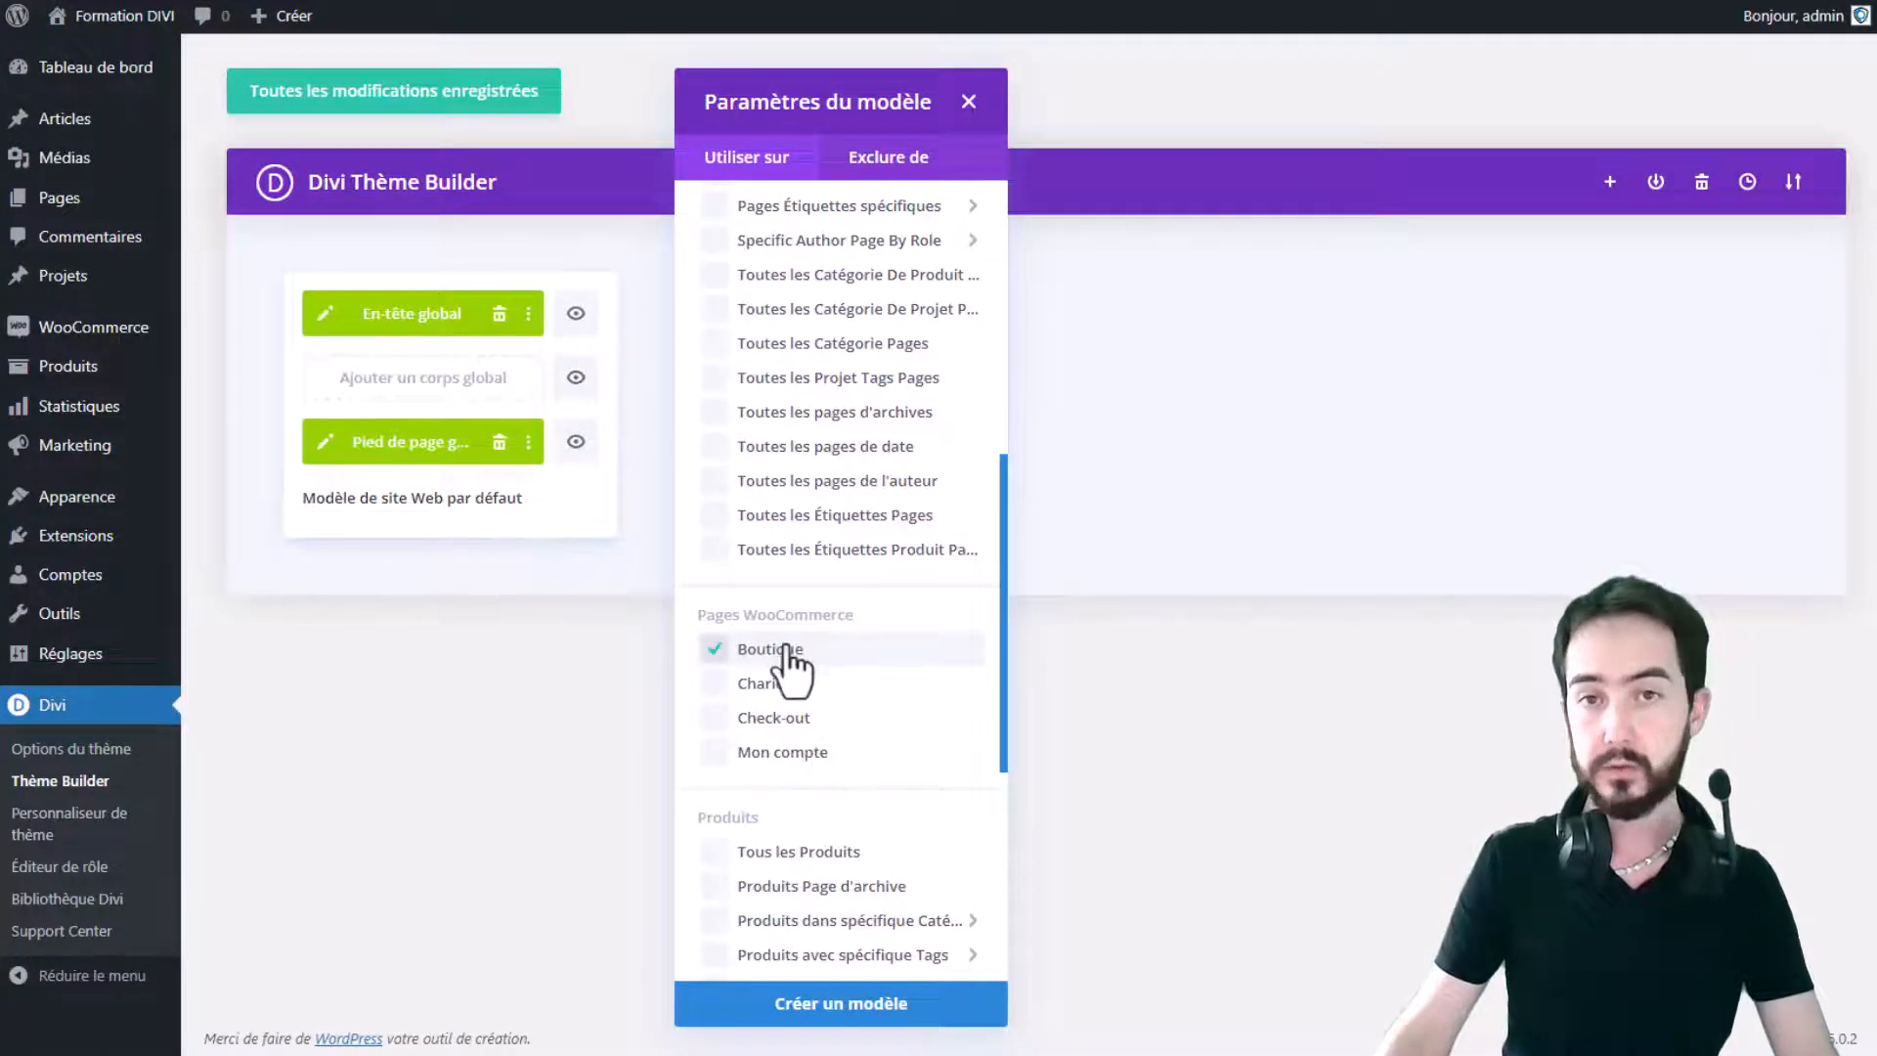
left_click(782, 1012)
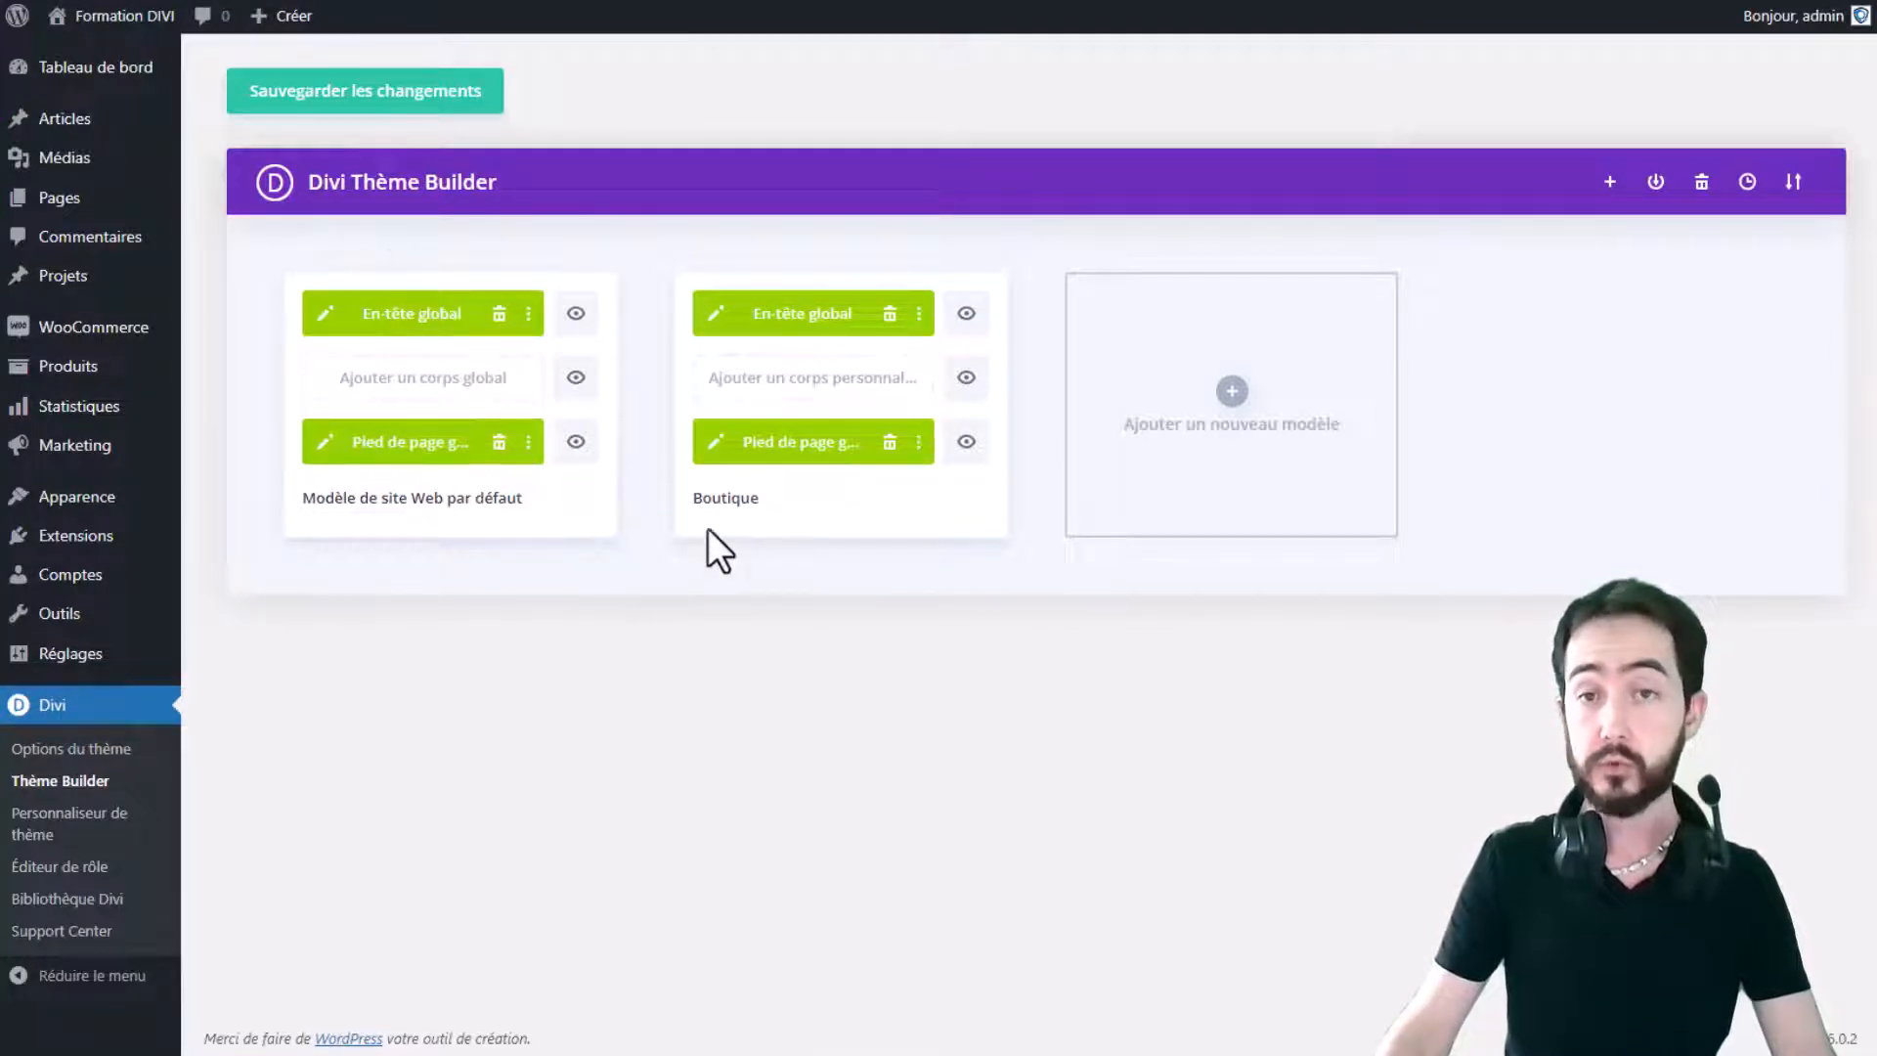
Step: Start building a custom body for the Boutique template
left_click(837, 384)
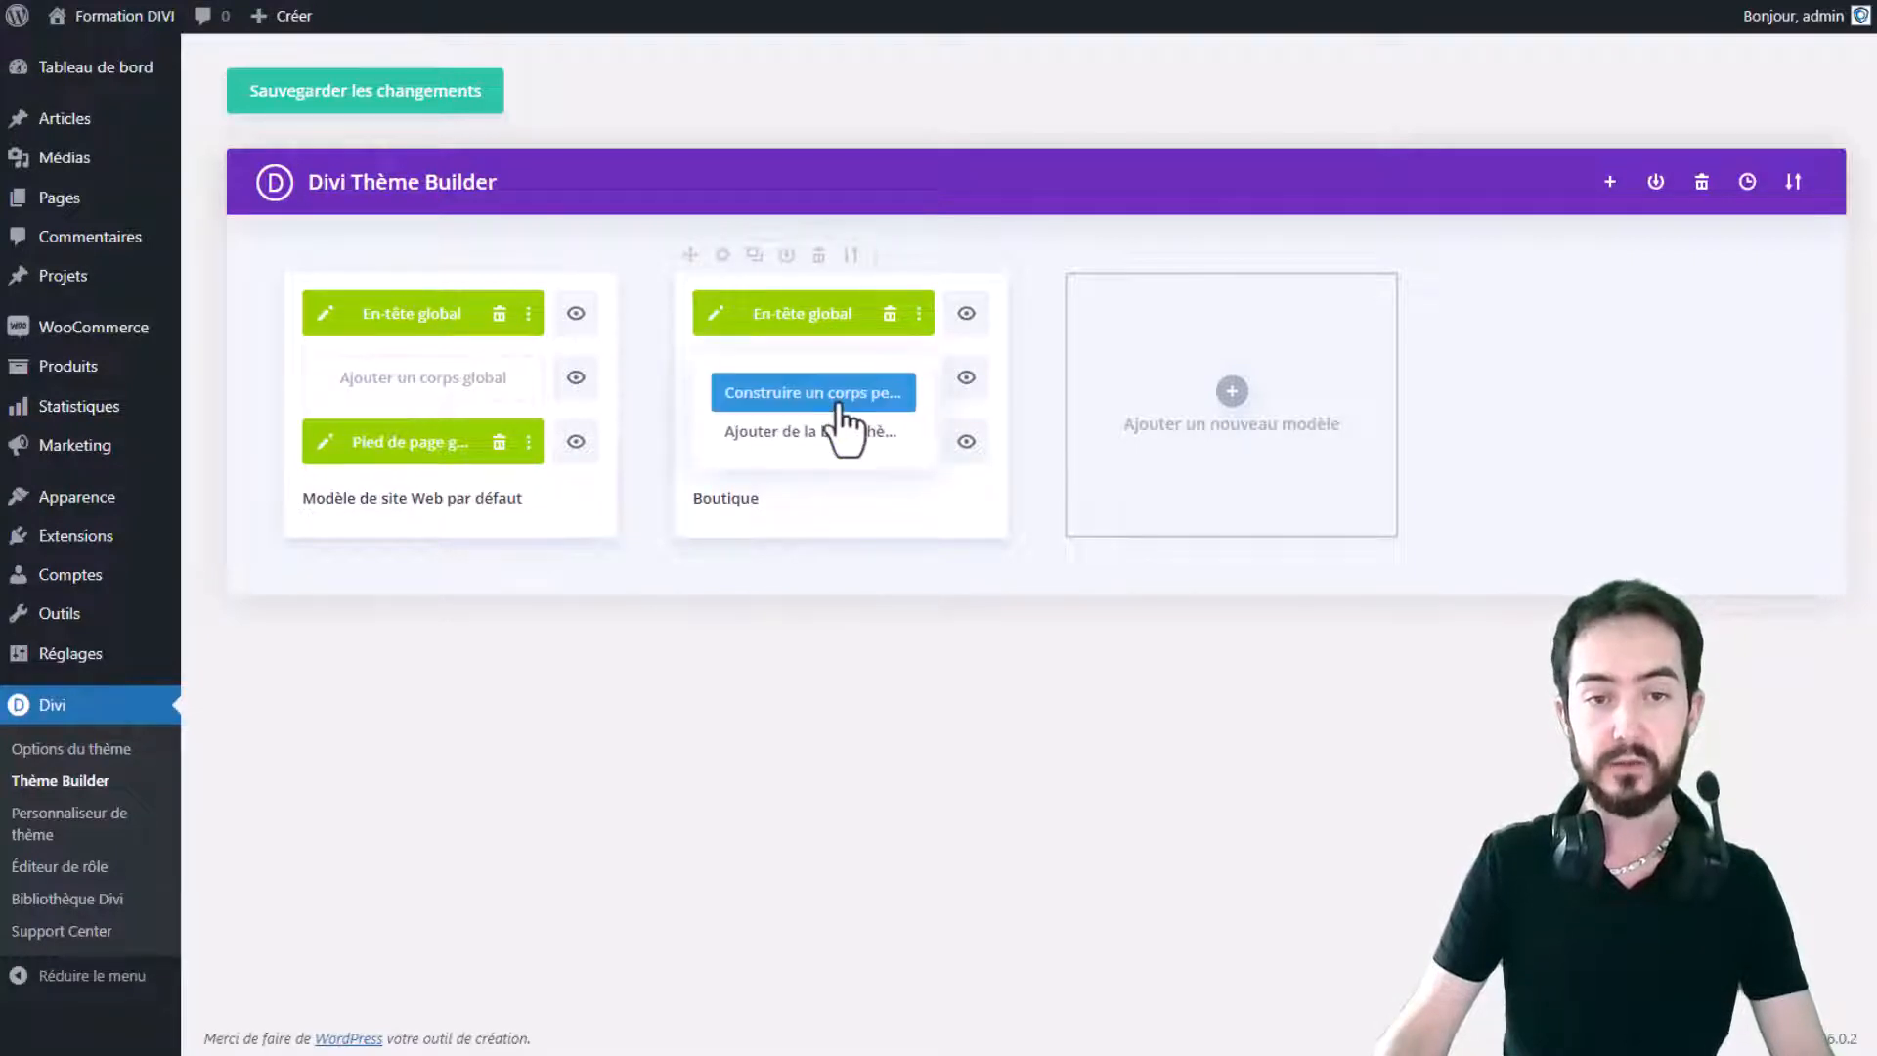
left_click(838, 402)
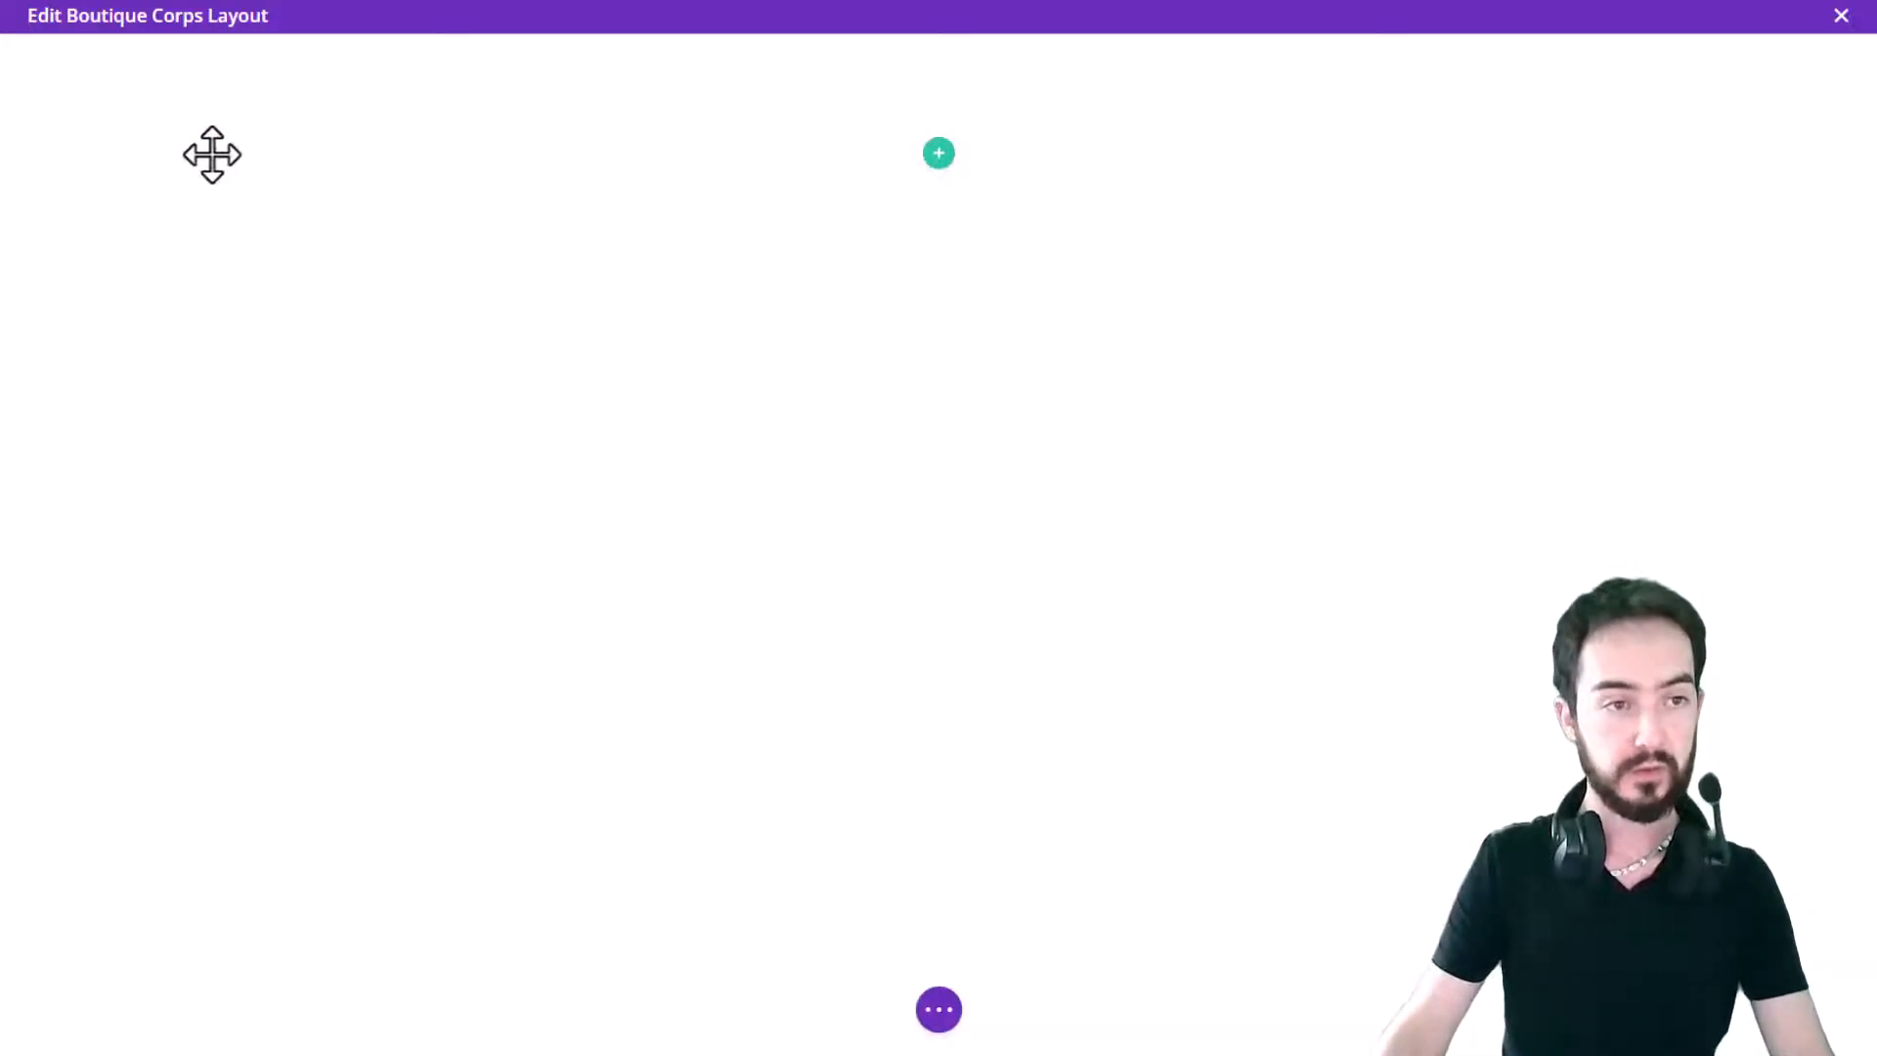
Step: Insert a single-column row in the empty section without adding a module
left_click(940, 156)
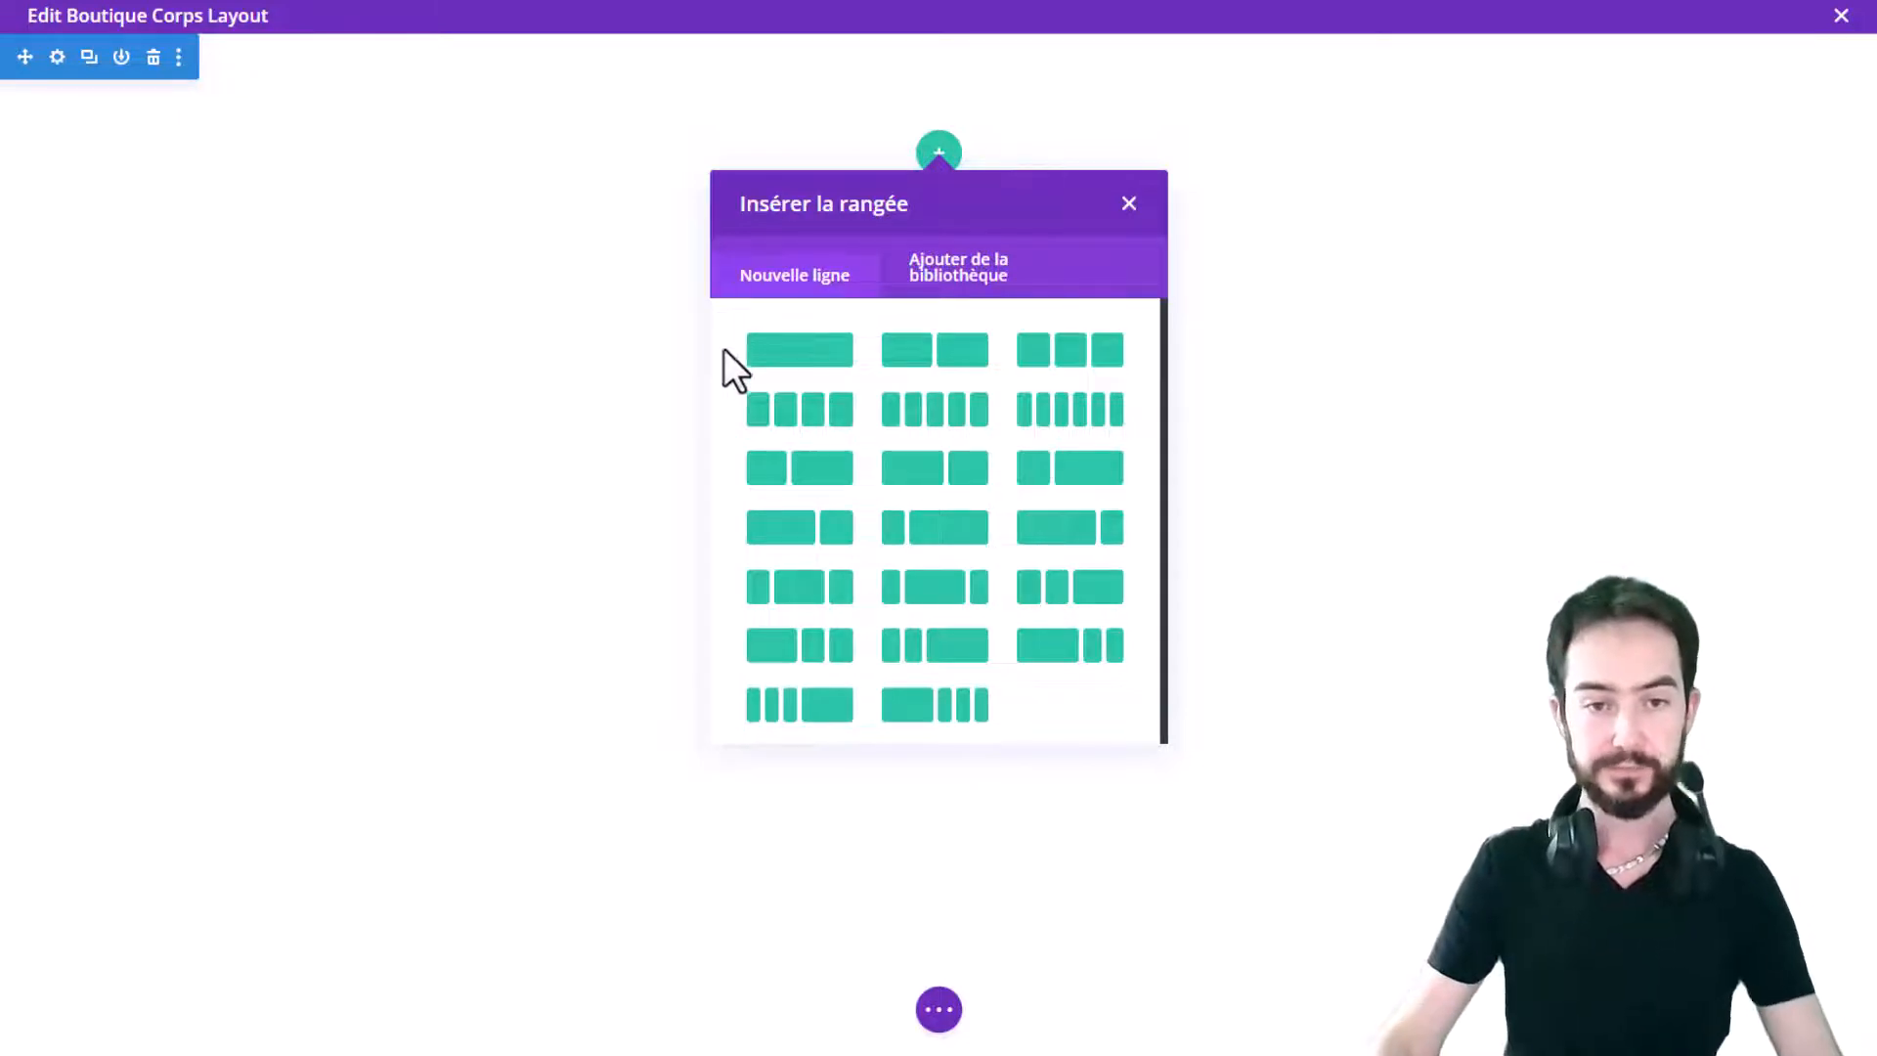
left_click(810, 369)
left_click(1119, 203)
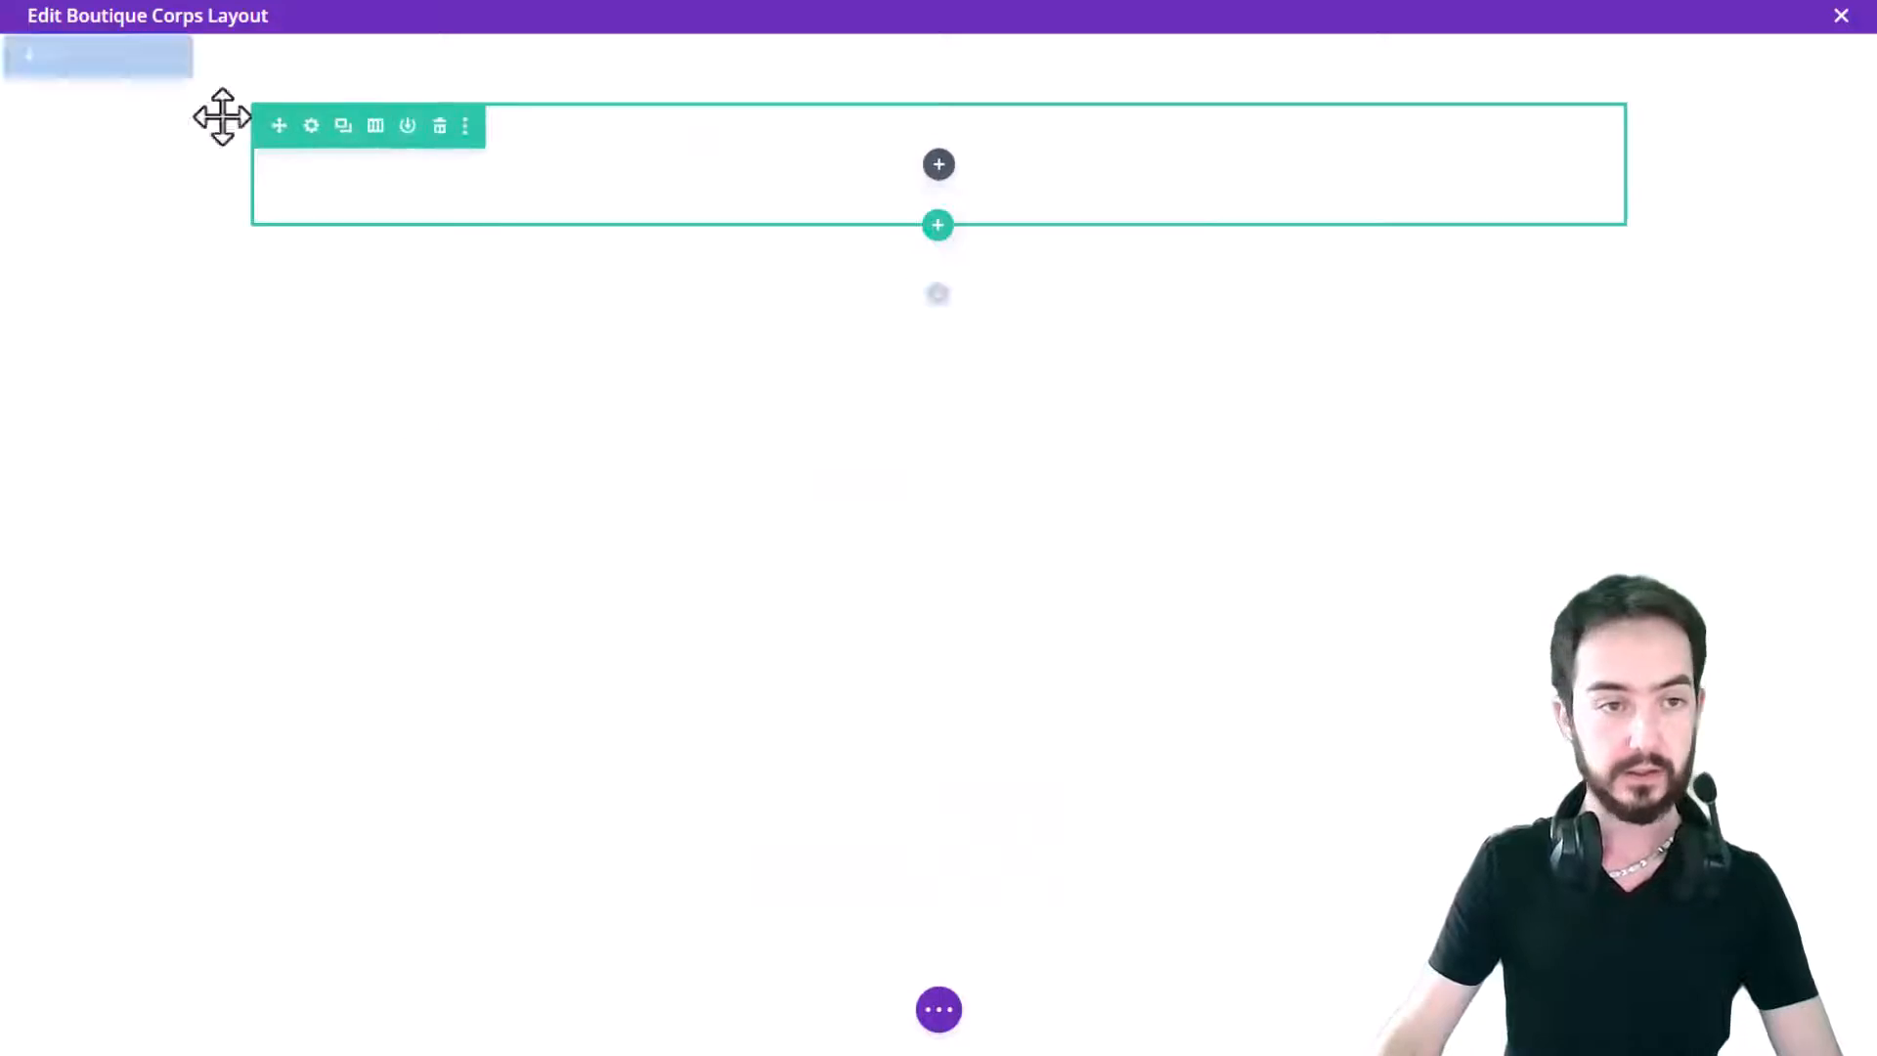
Step: Set the clothes-hangers photo from the media library as the section's background image
left_click(57, 57)
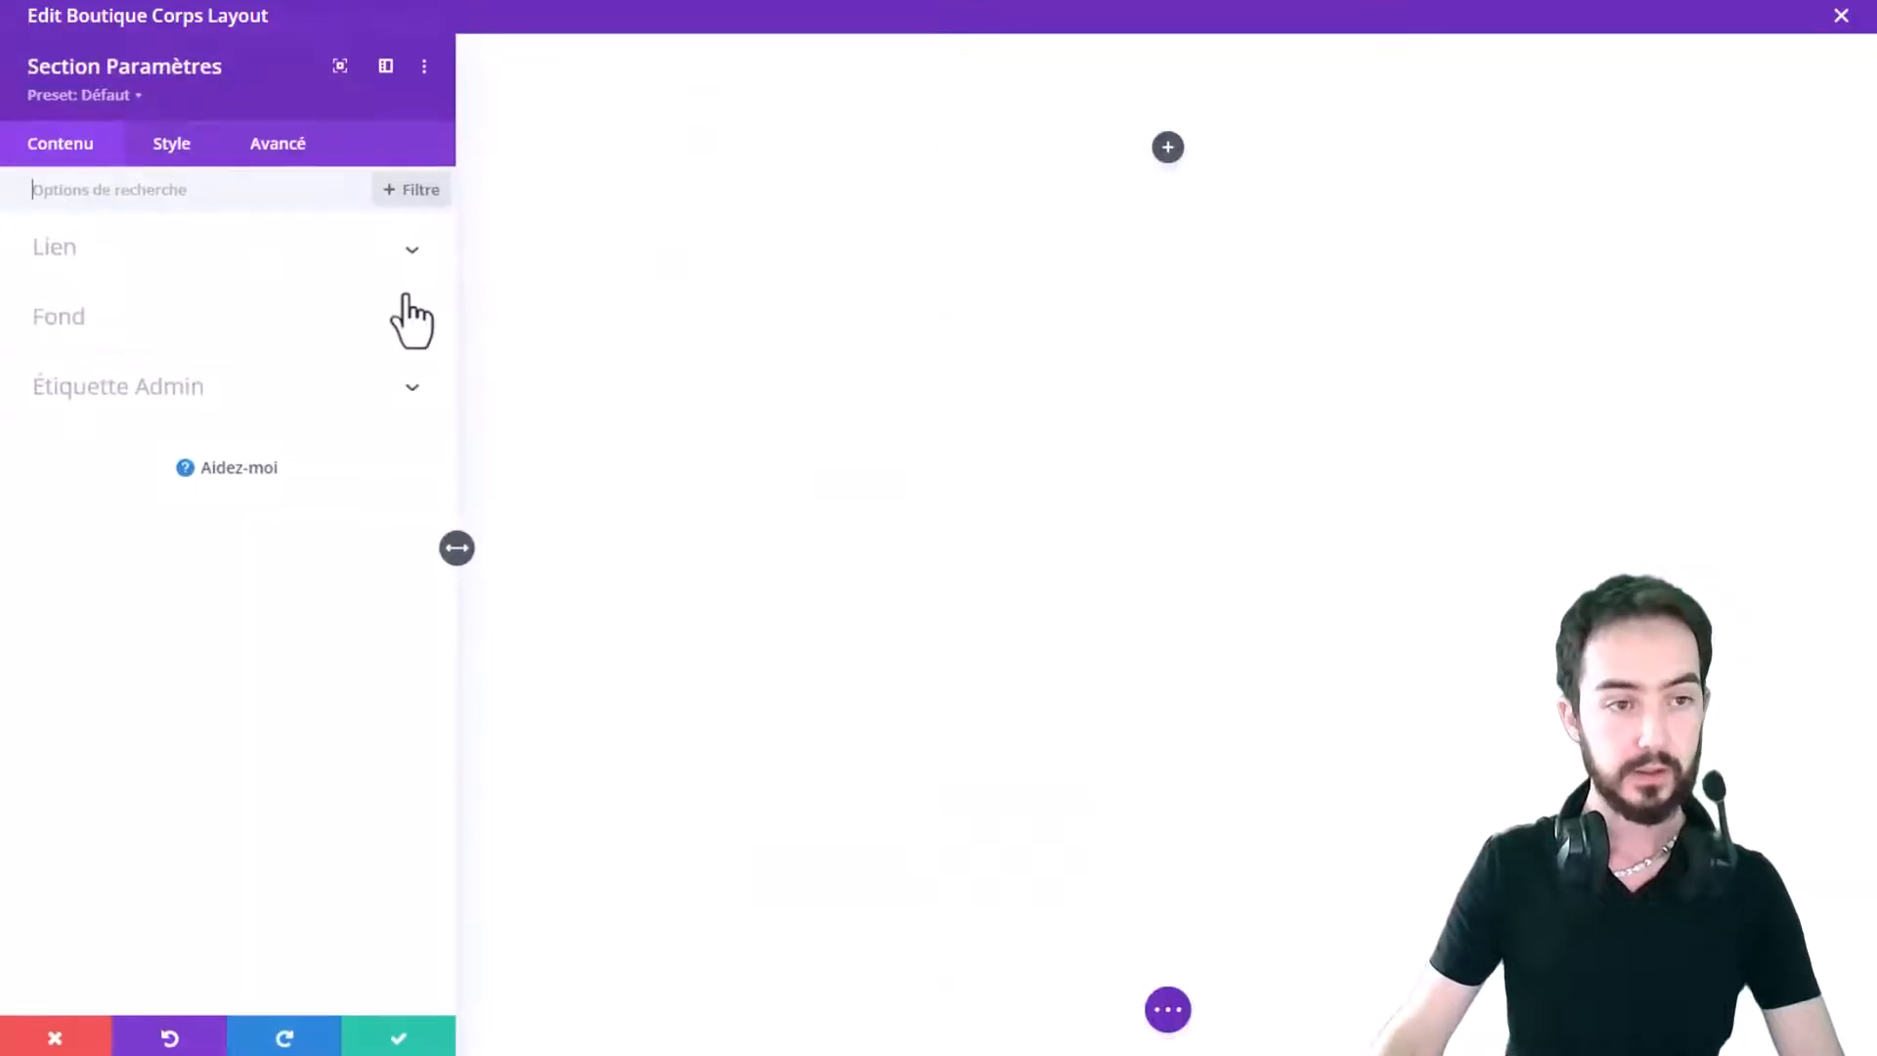
left_click(157, 327)
left_click(134, 422)
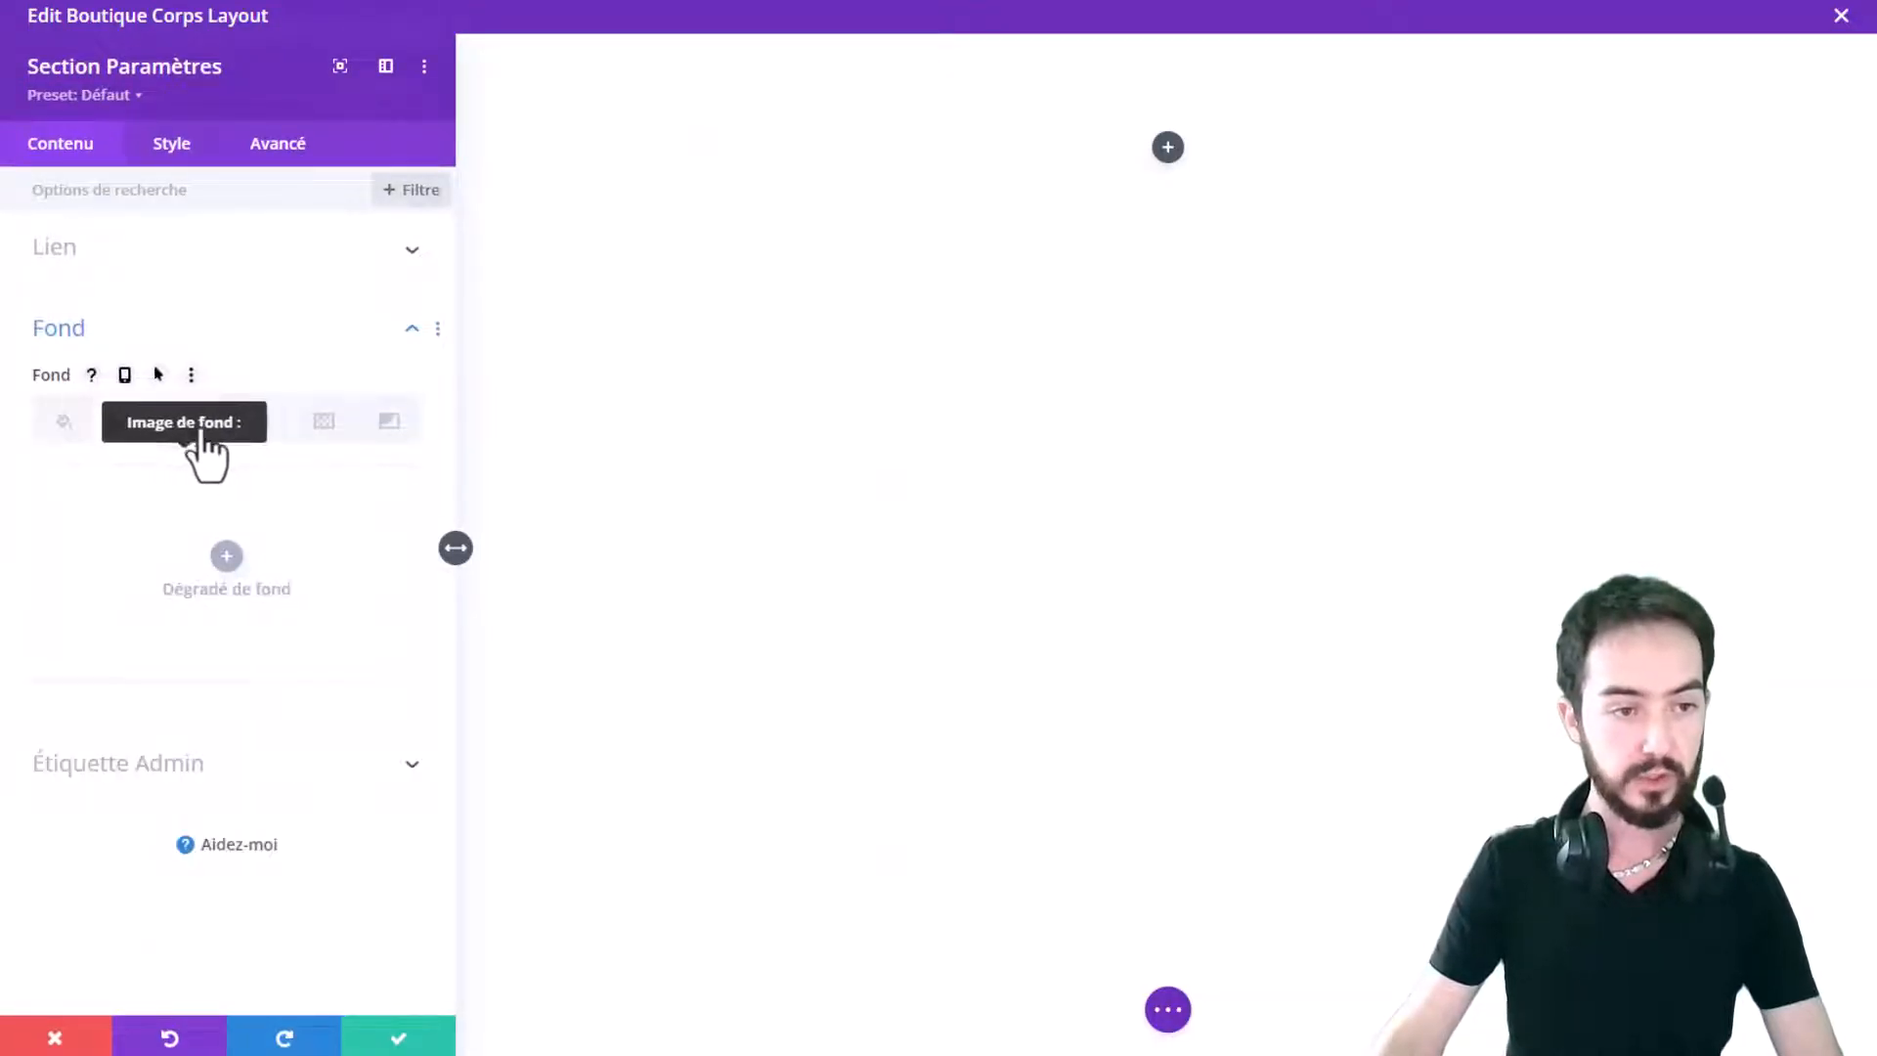
left_click(195, 425)
left_click(252, 552)
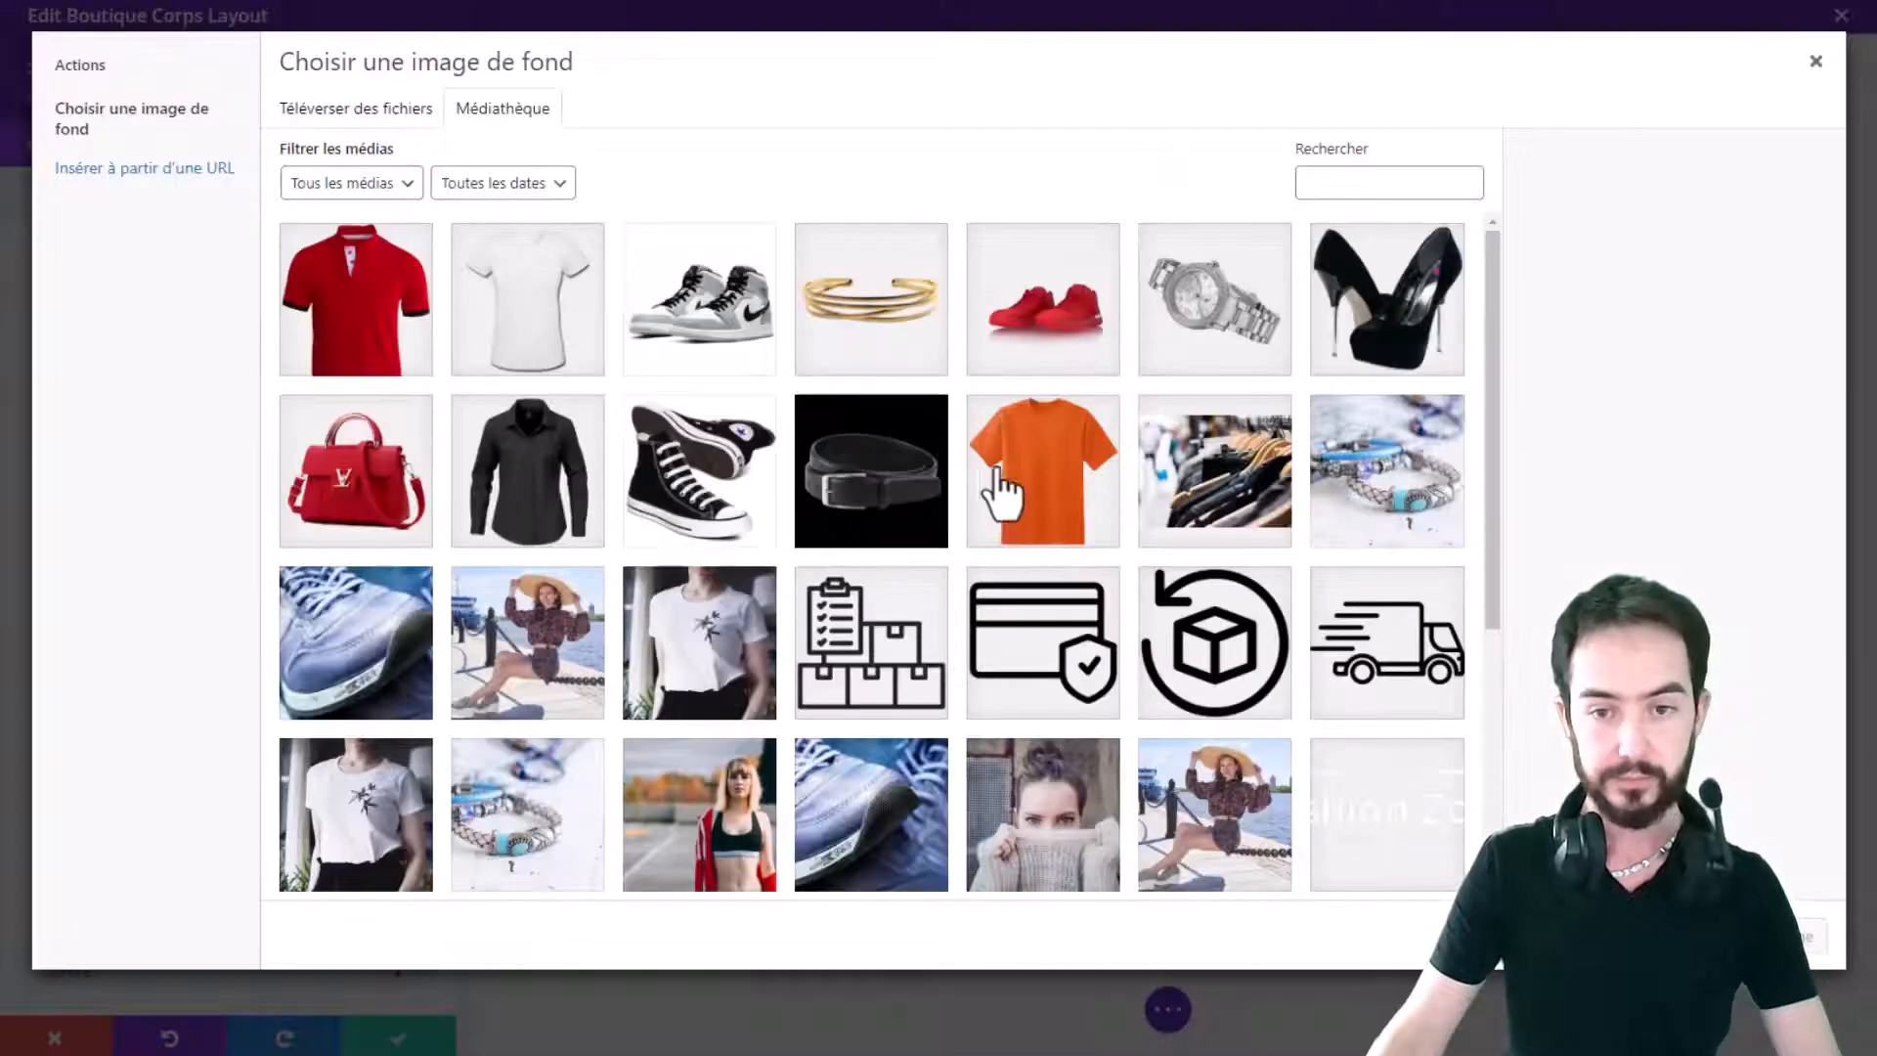
left_click(1256, 479)
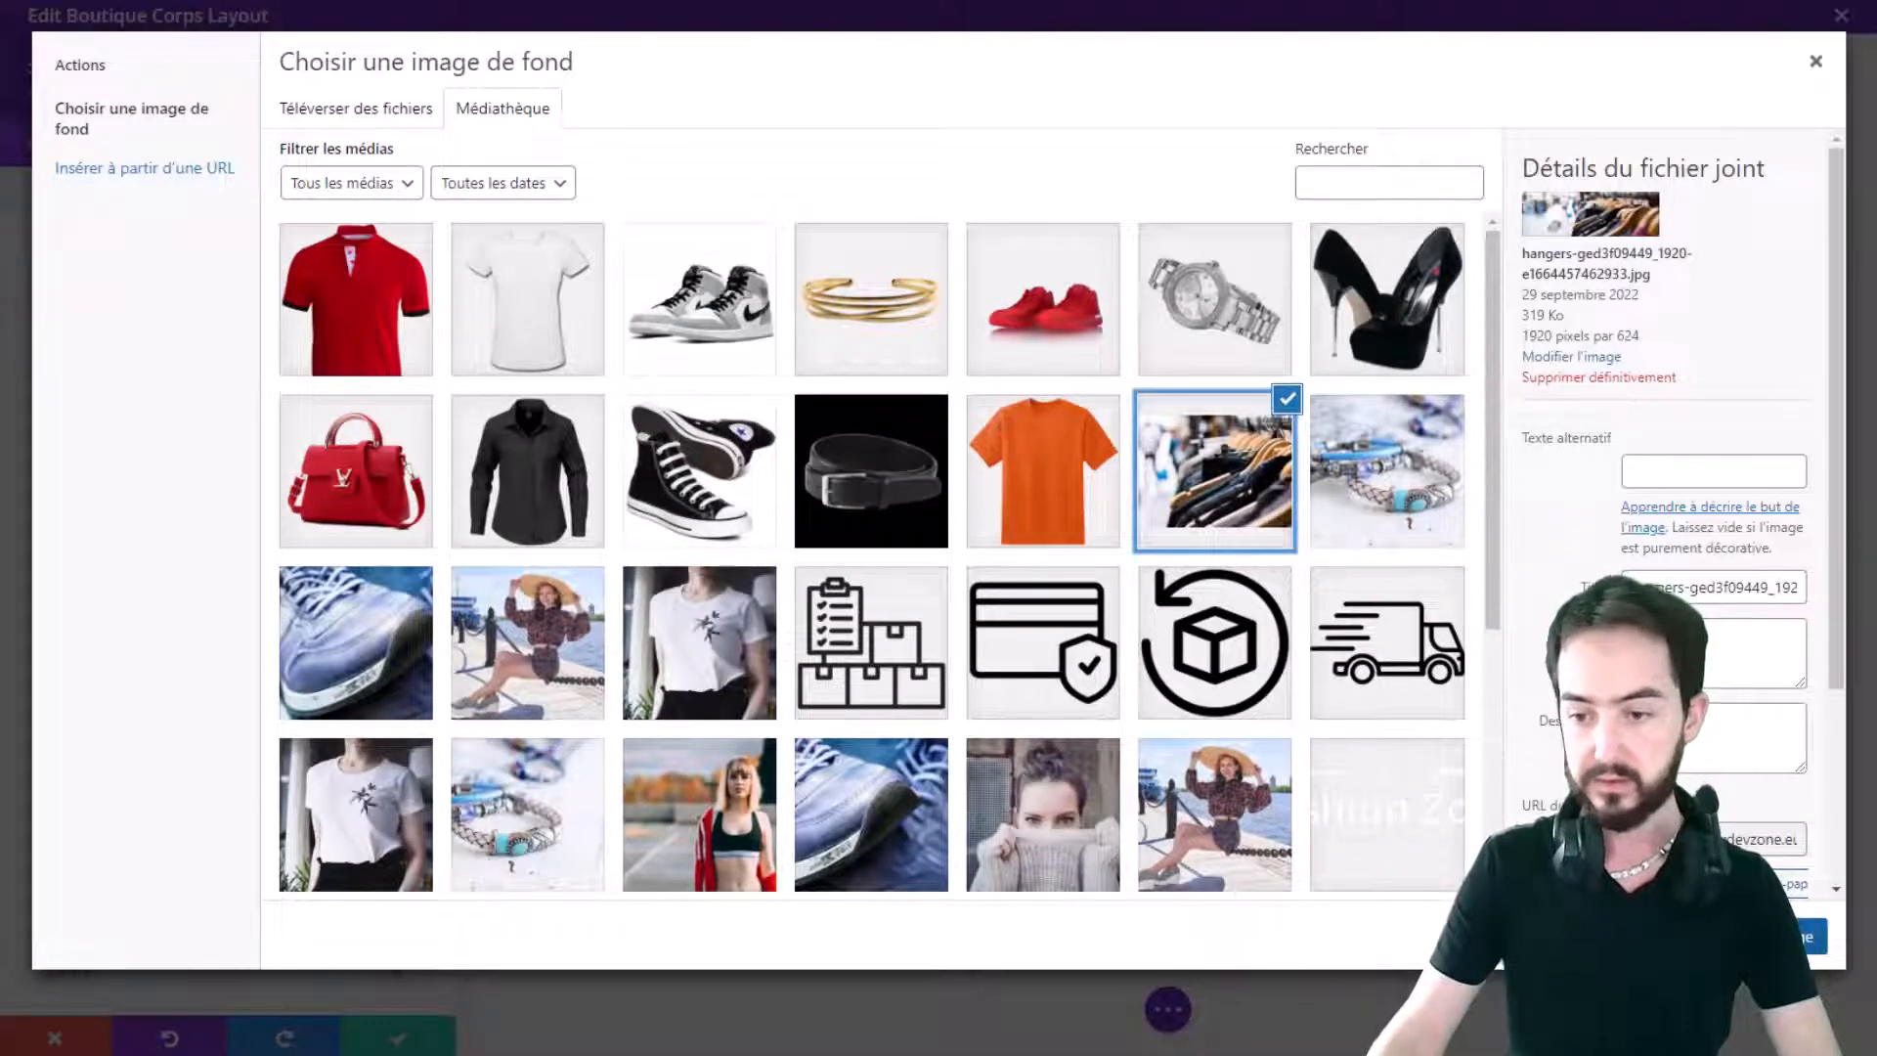
left_click(1721, 936)
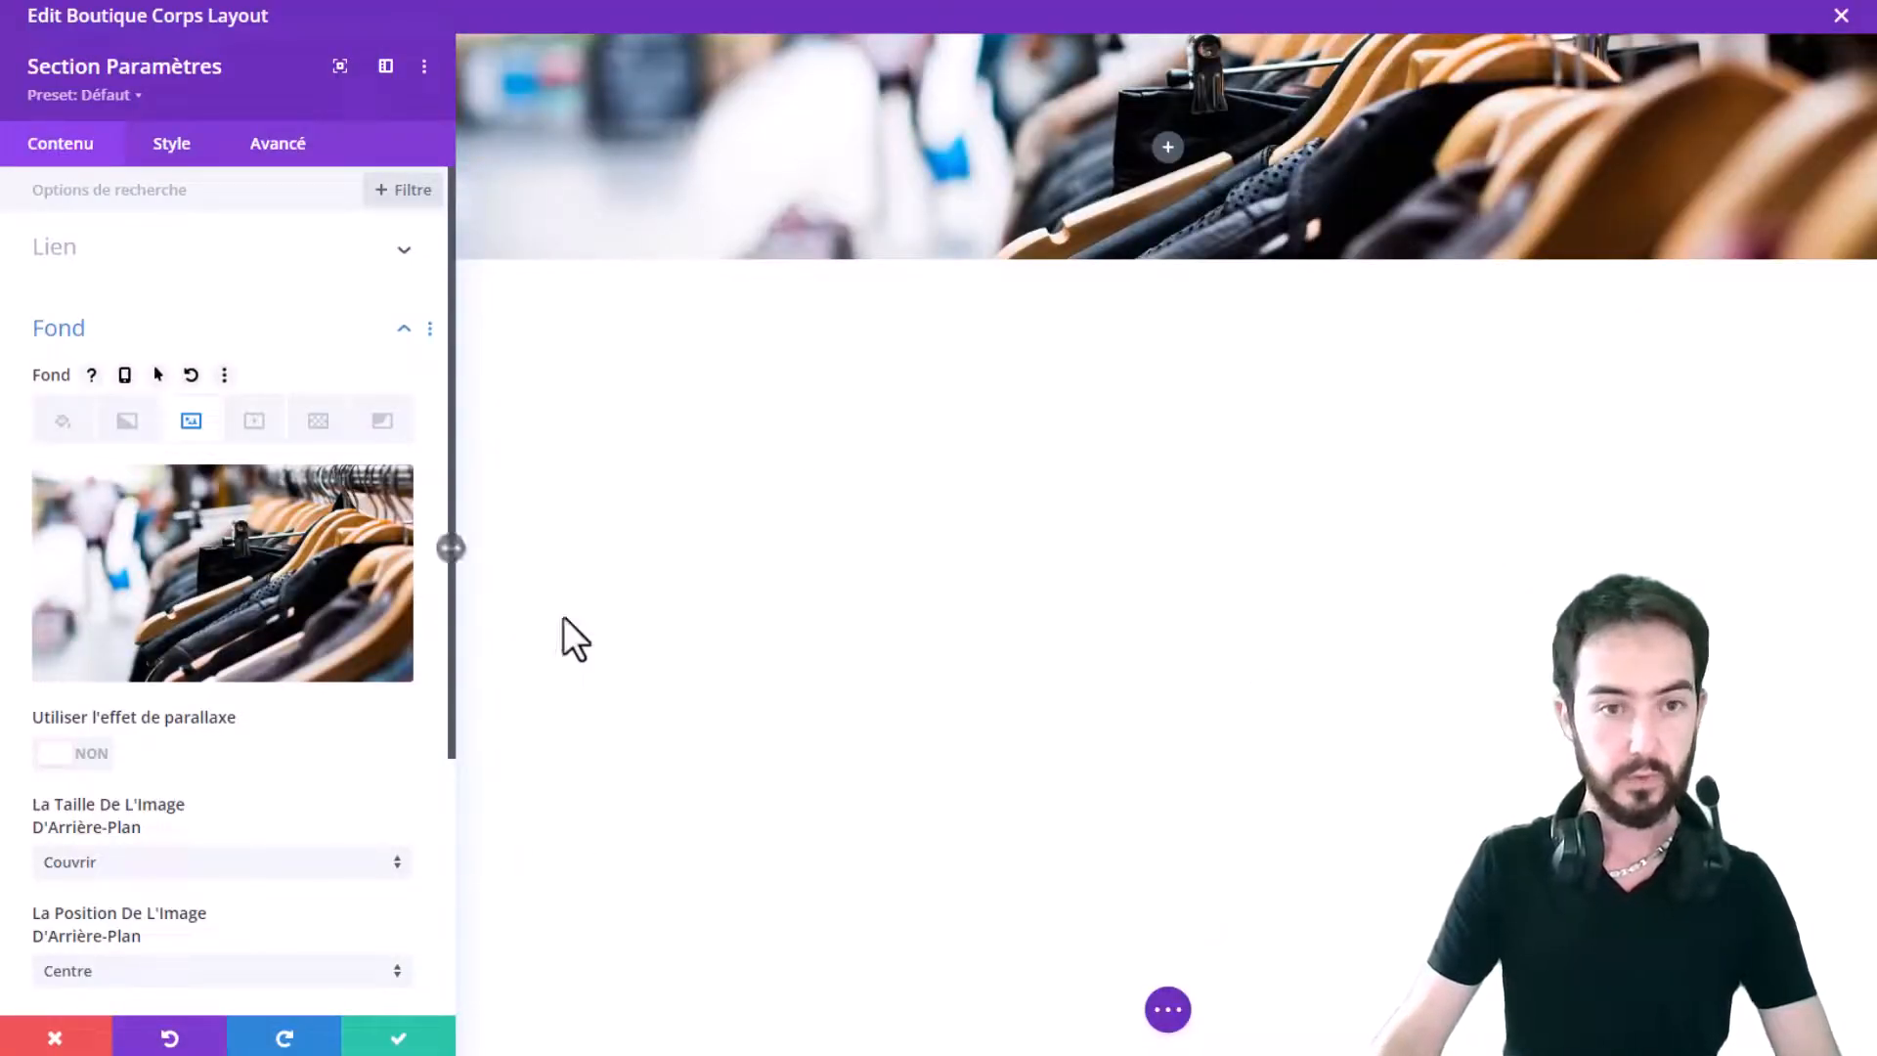
Step: Leave the section settings and open the module picker for the empty row
left_click(1170, 150)
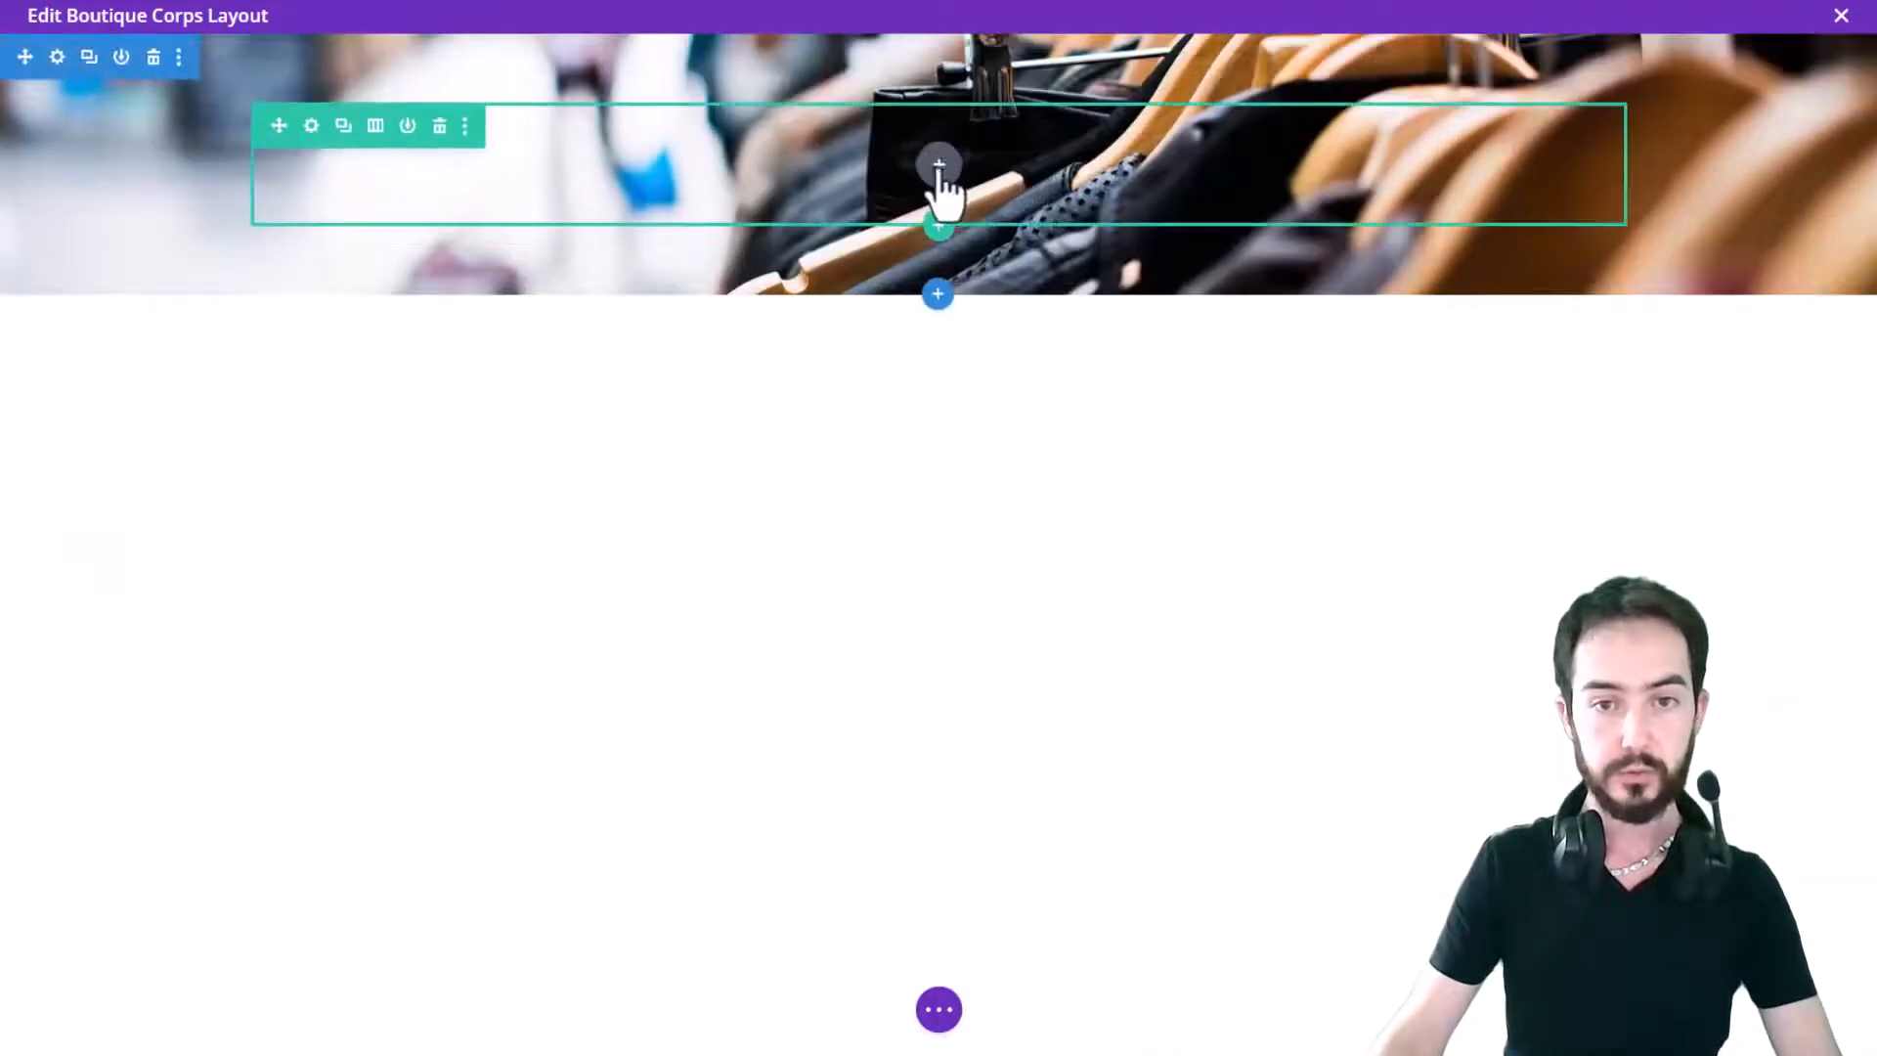
left_click(939, 168)
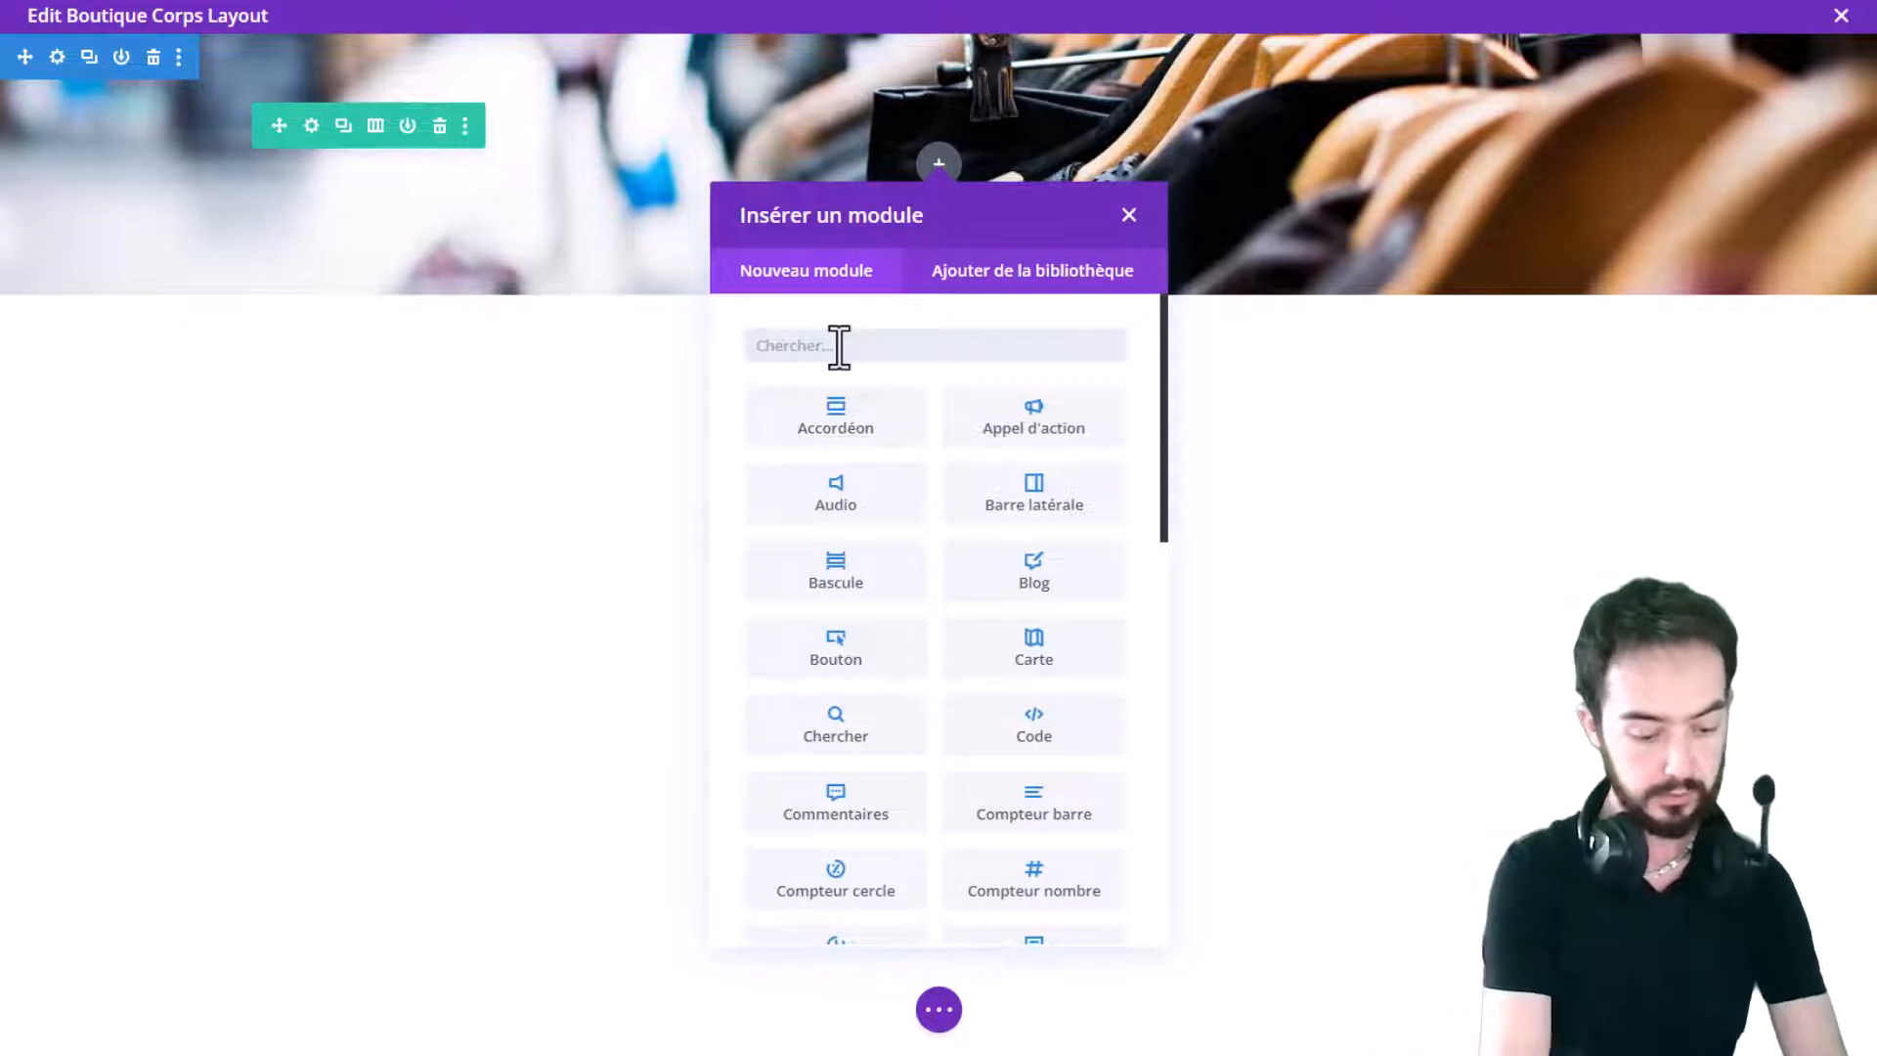
type("hea")
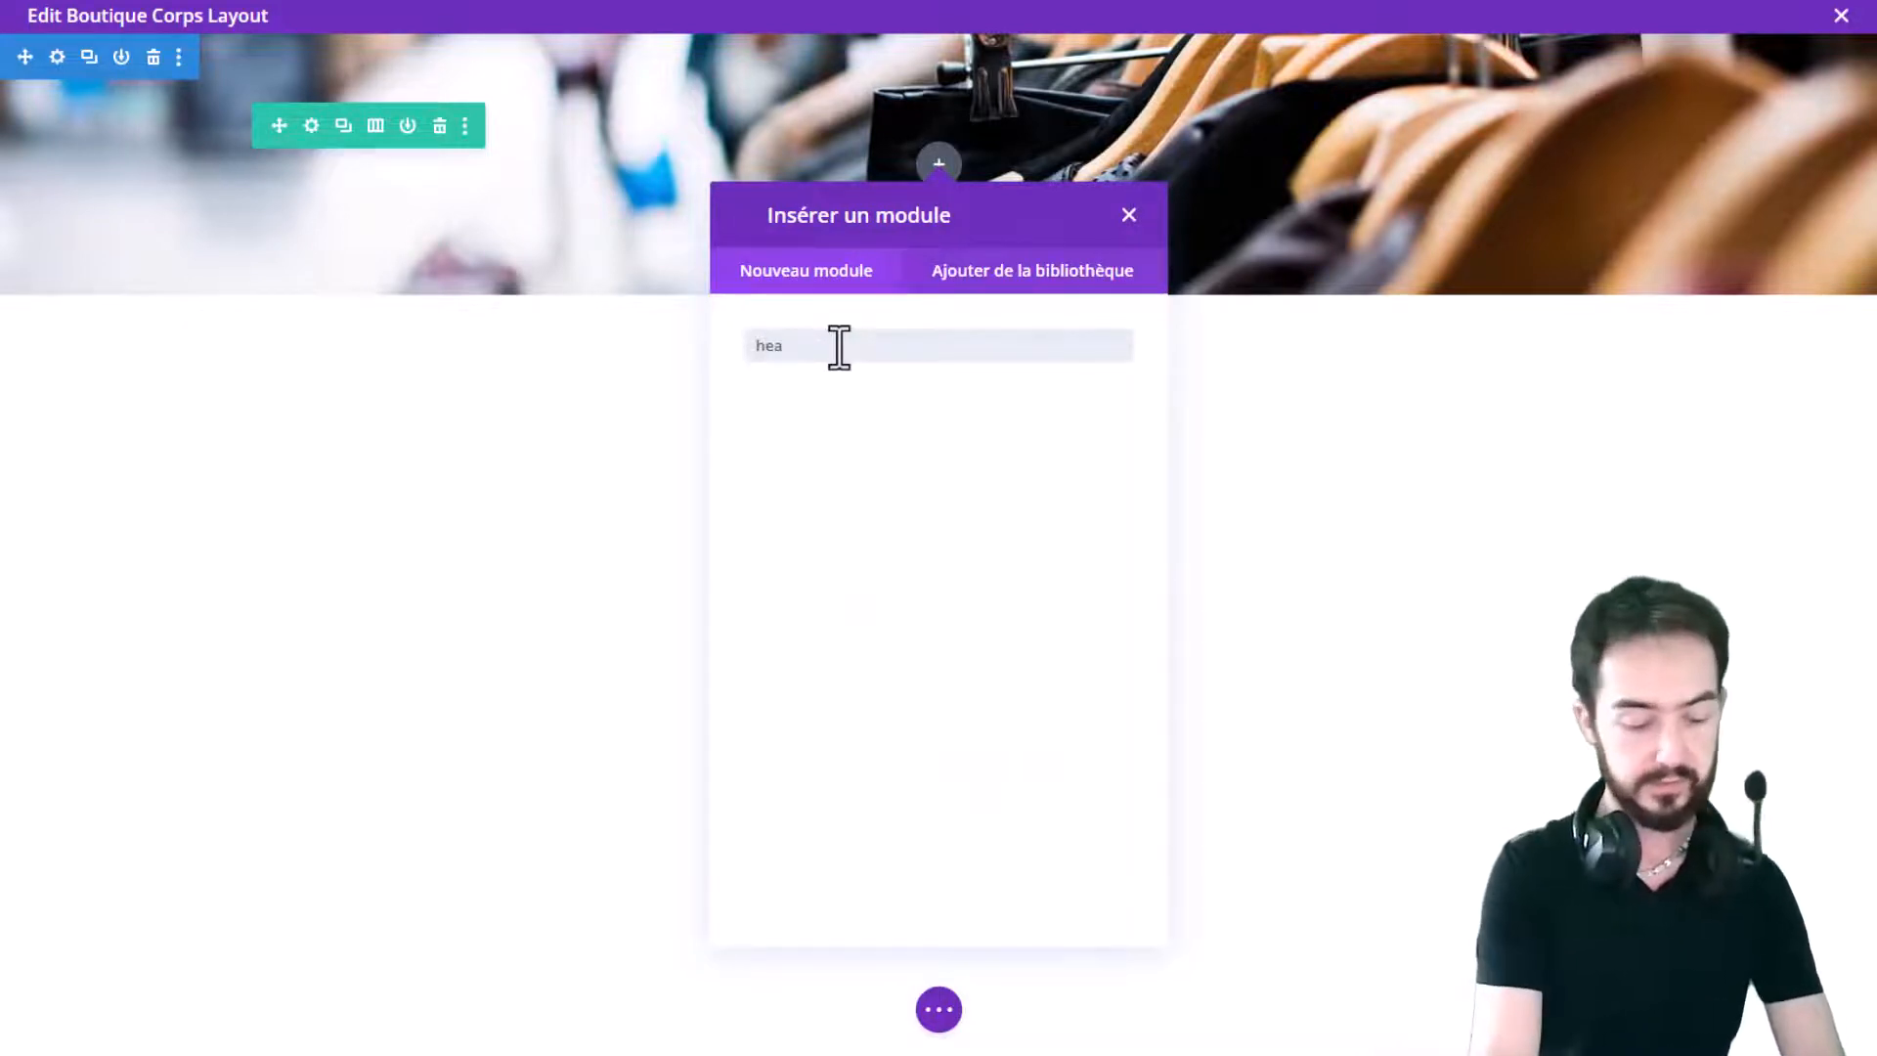
key("BackSpace")
key("BackSpace")
key("BackSpace")
type("titre")
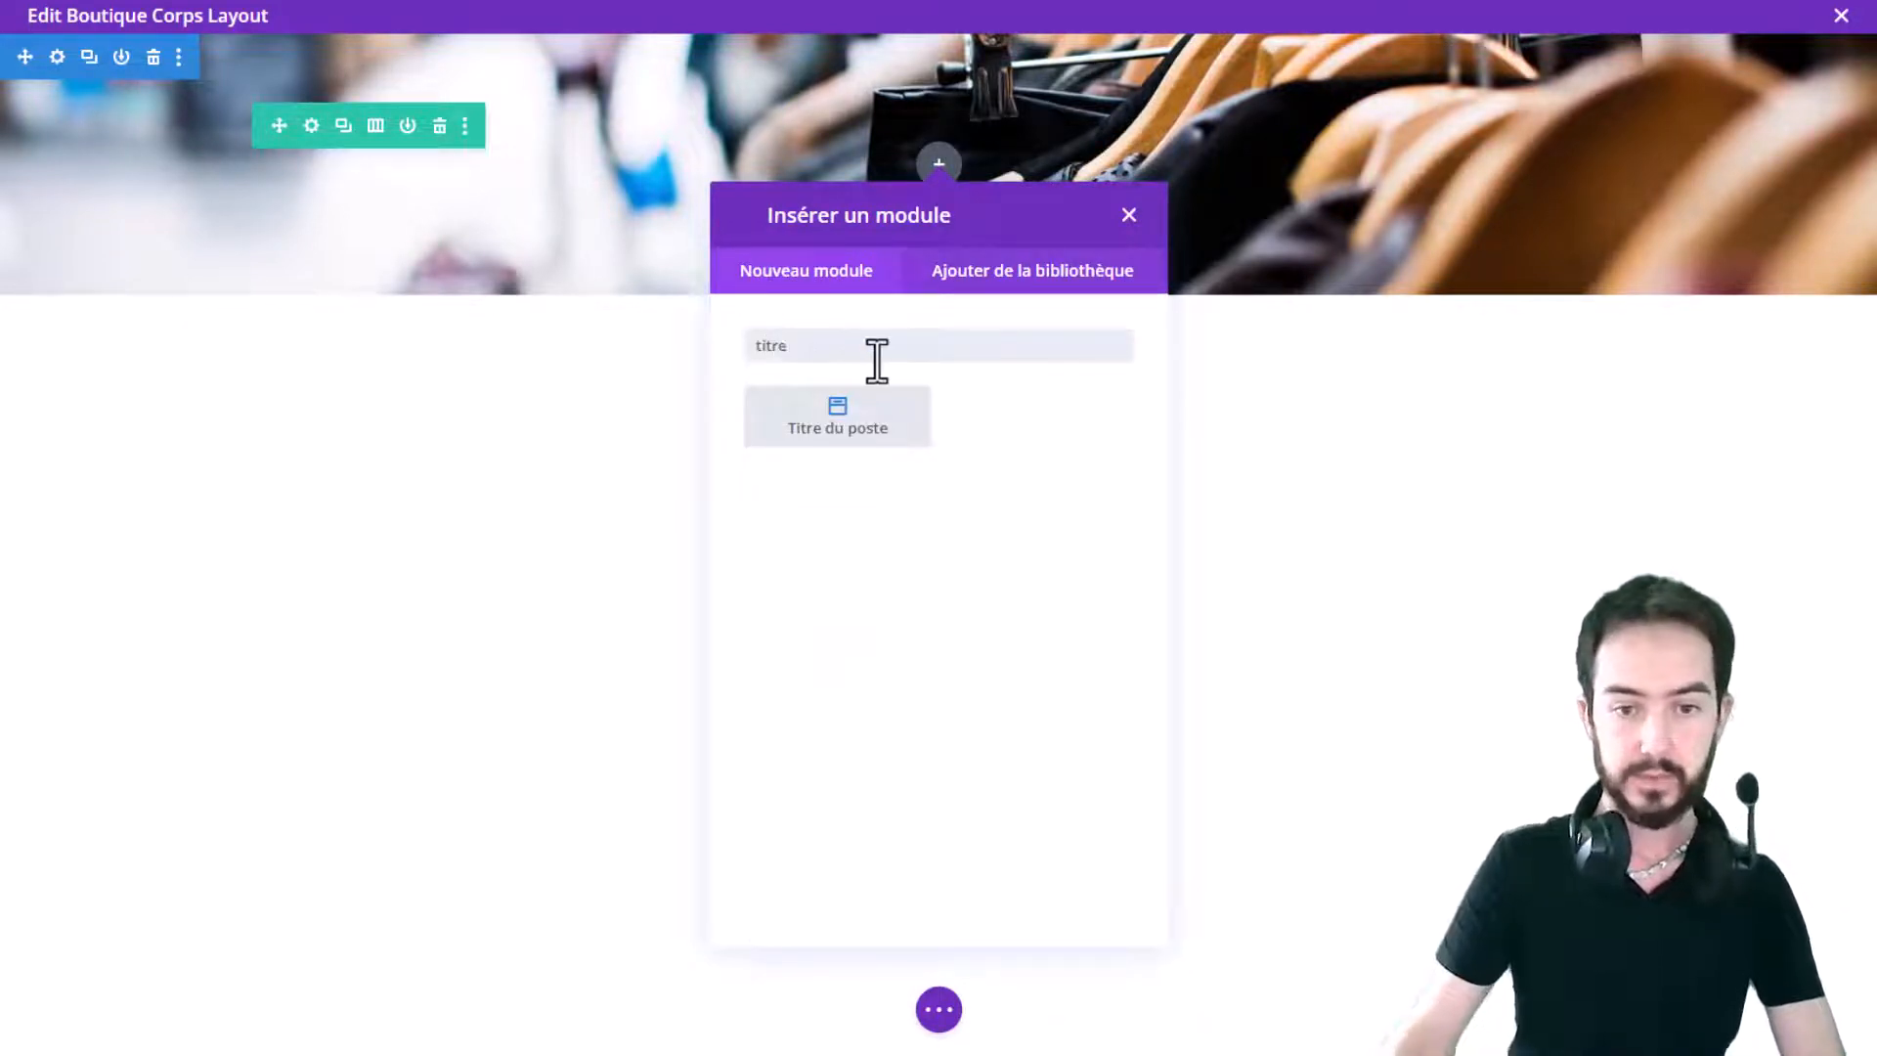
key("BackSpace")
key("BackSpace")
key("BackSpace")
key("BackSpace")
key("BackSpace")
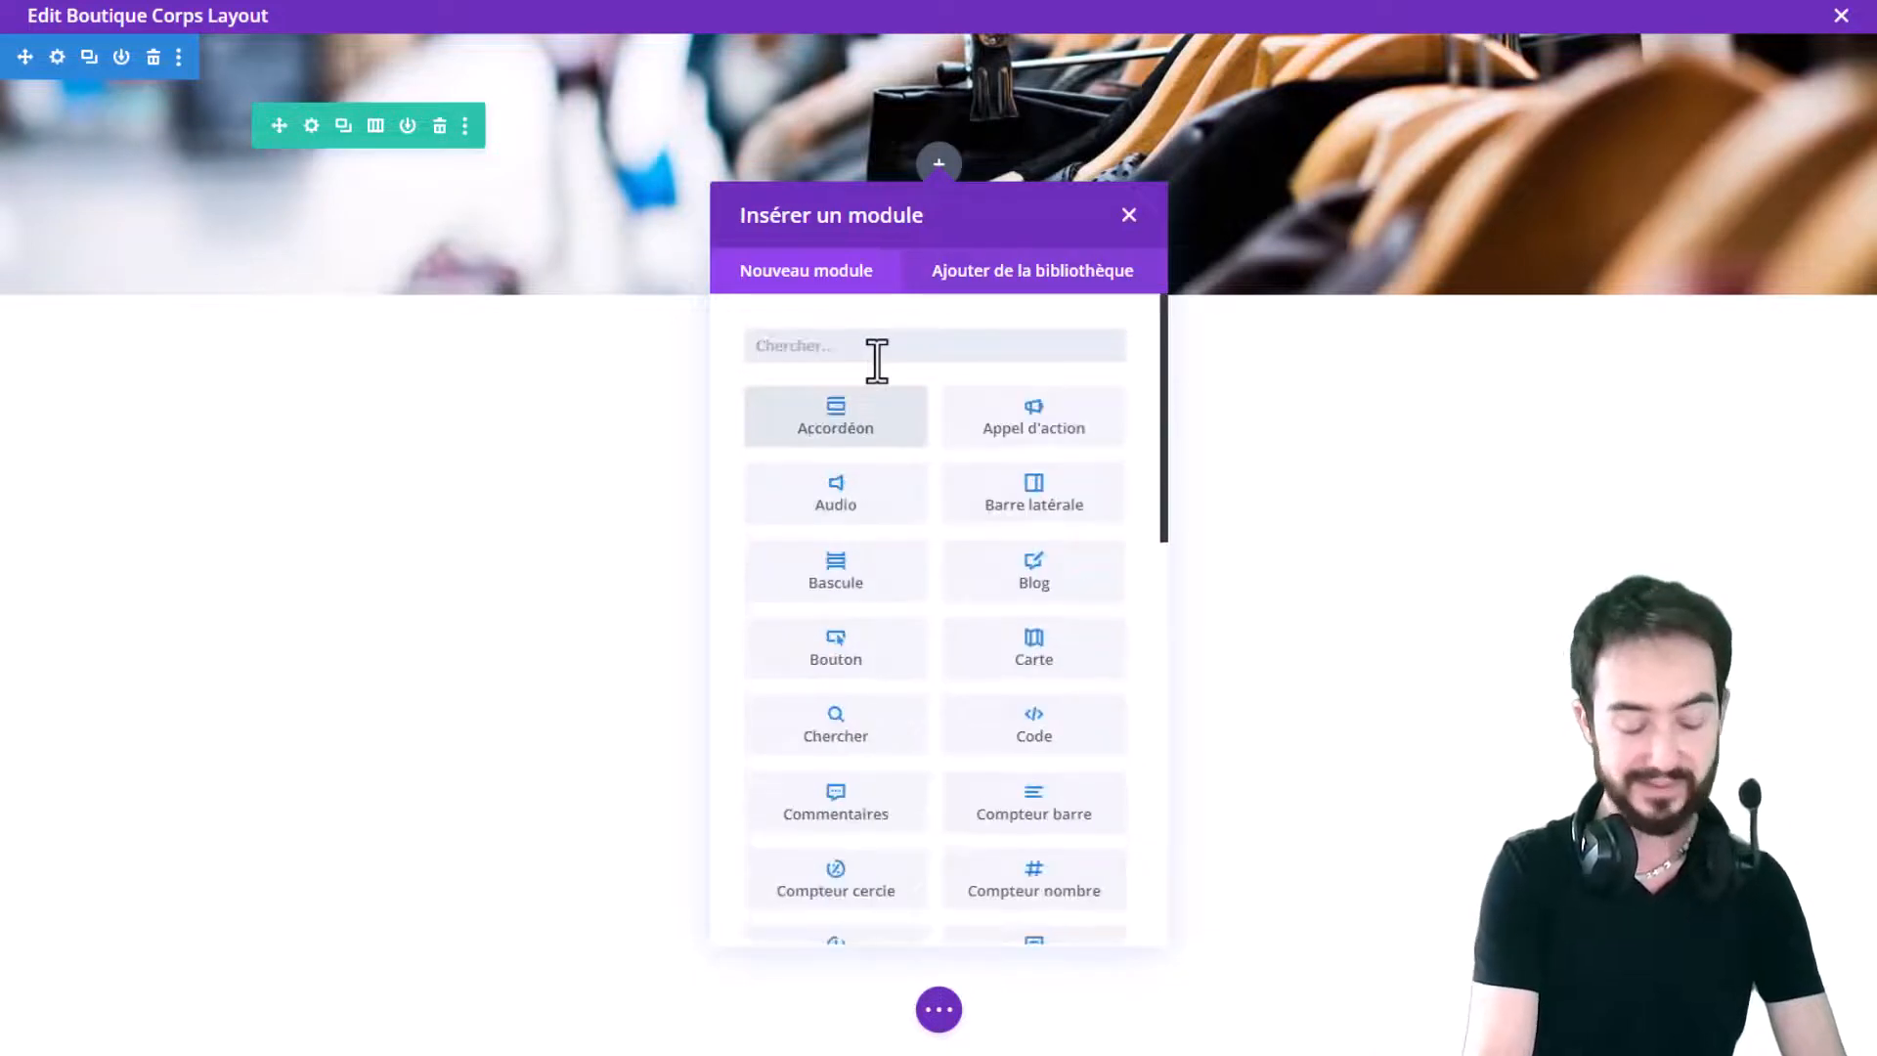
Step: Add a Text module to the row containing "Boutique" formatted as Heading 1
type("te")
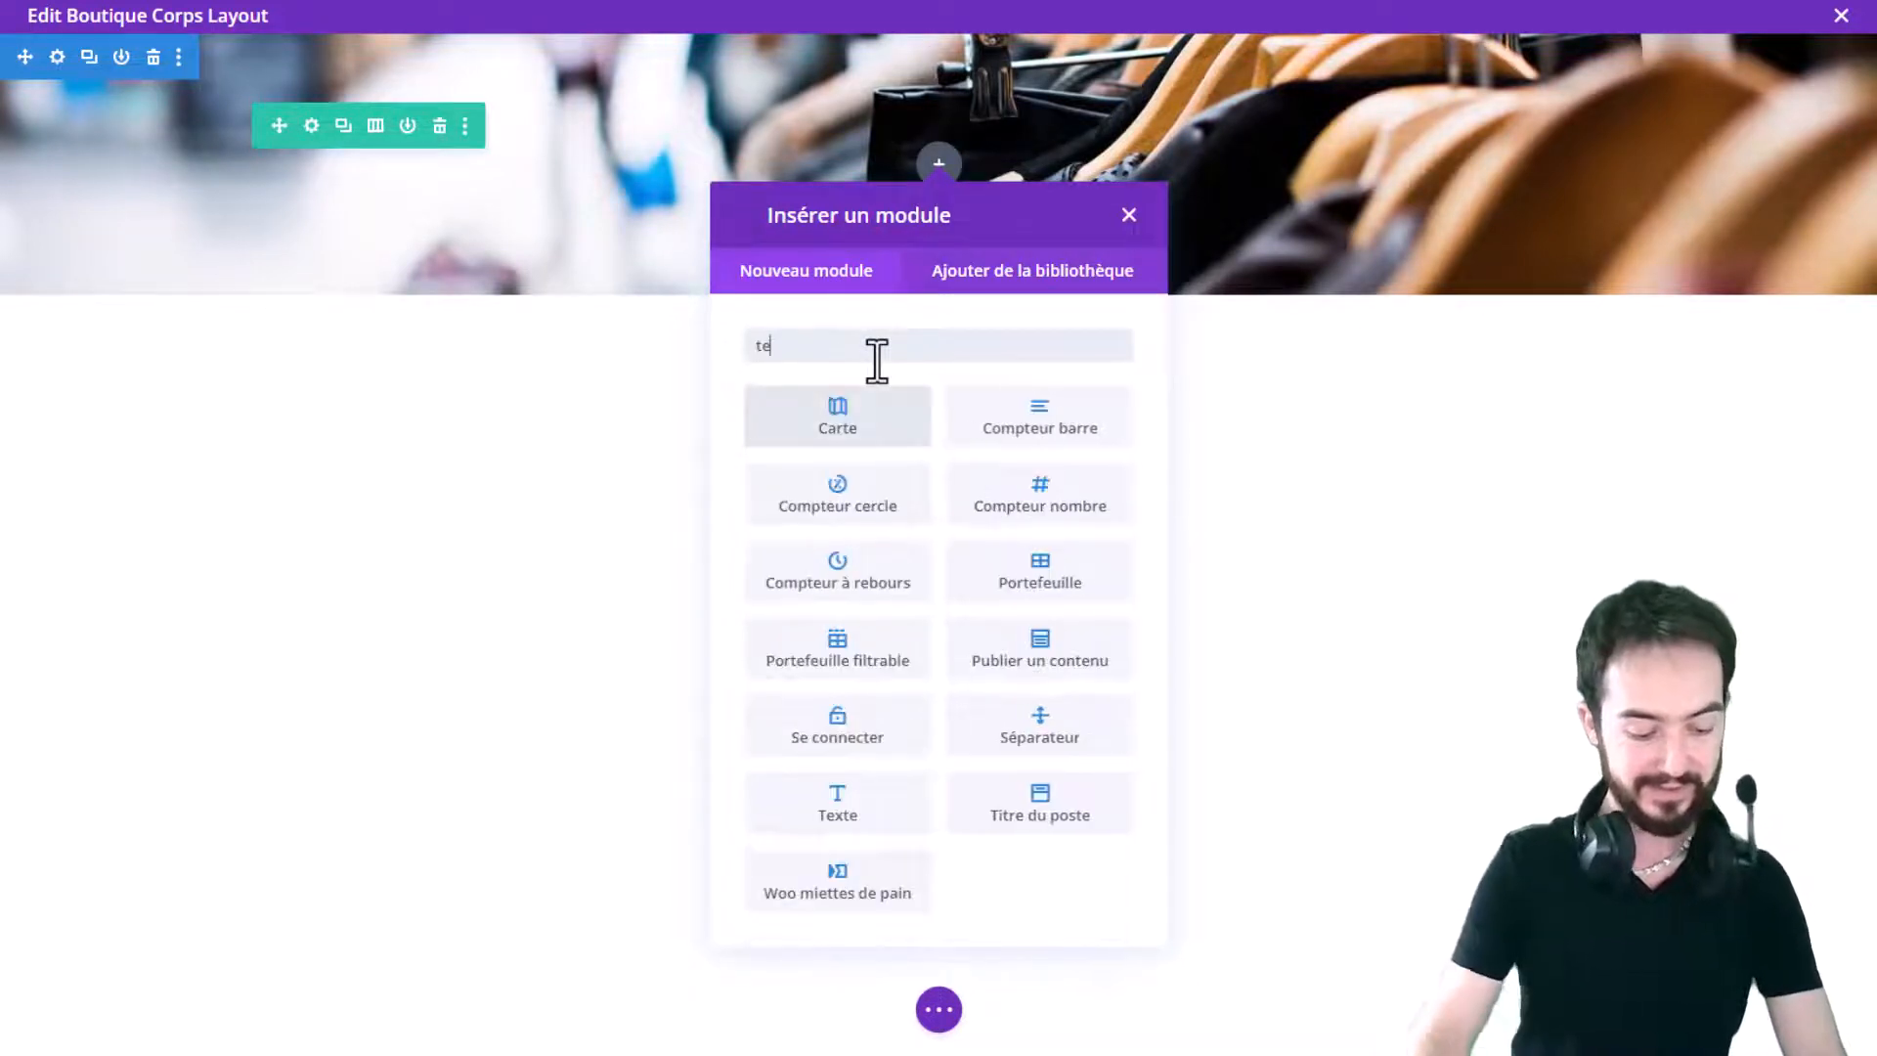
type("x")
left_click(842, 430)
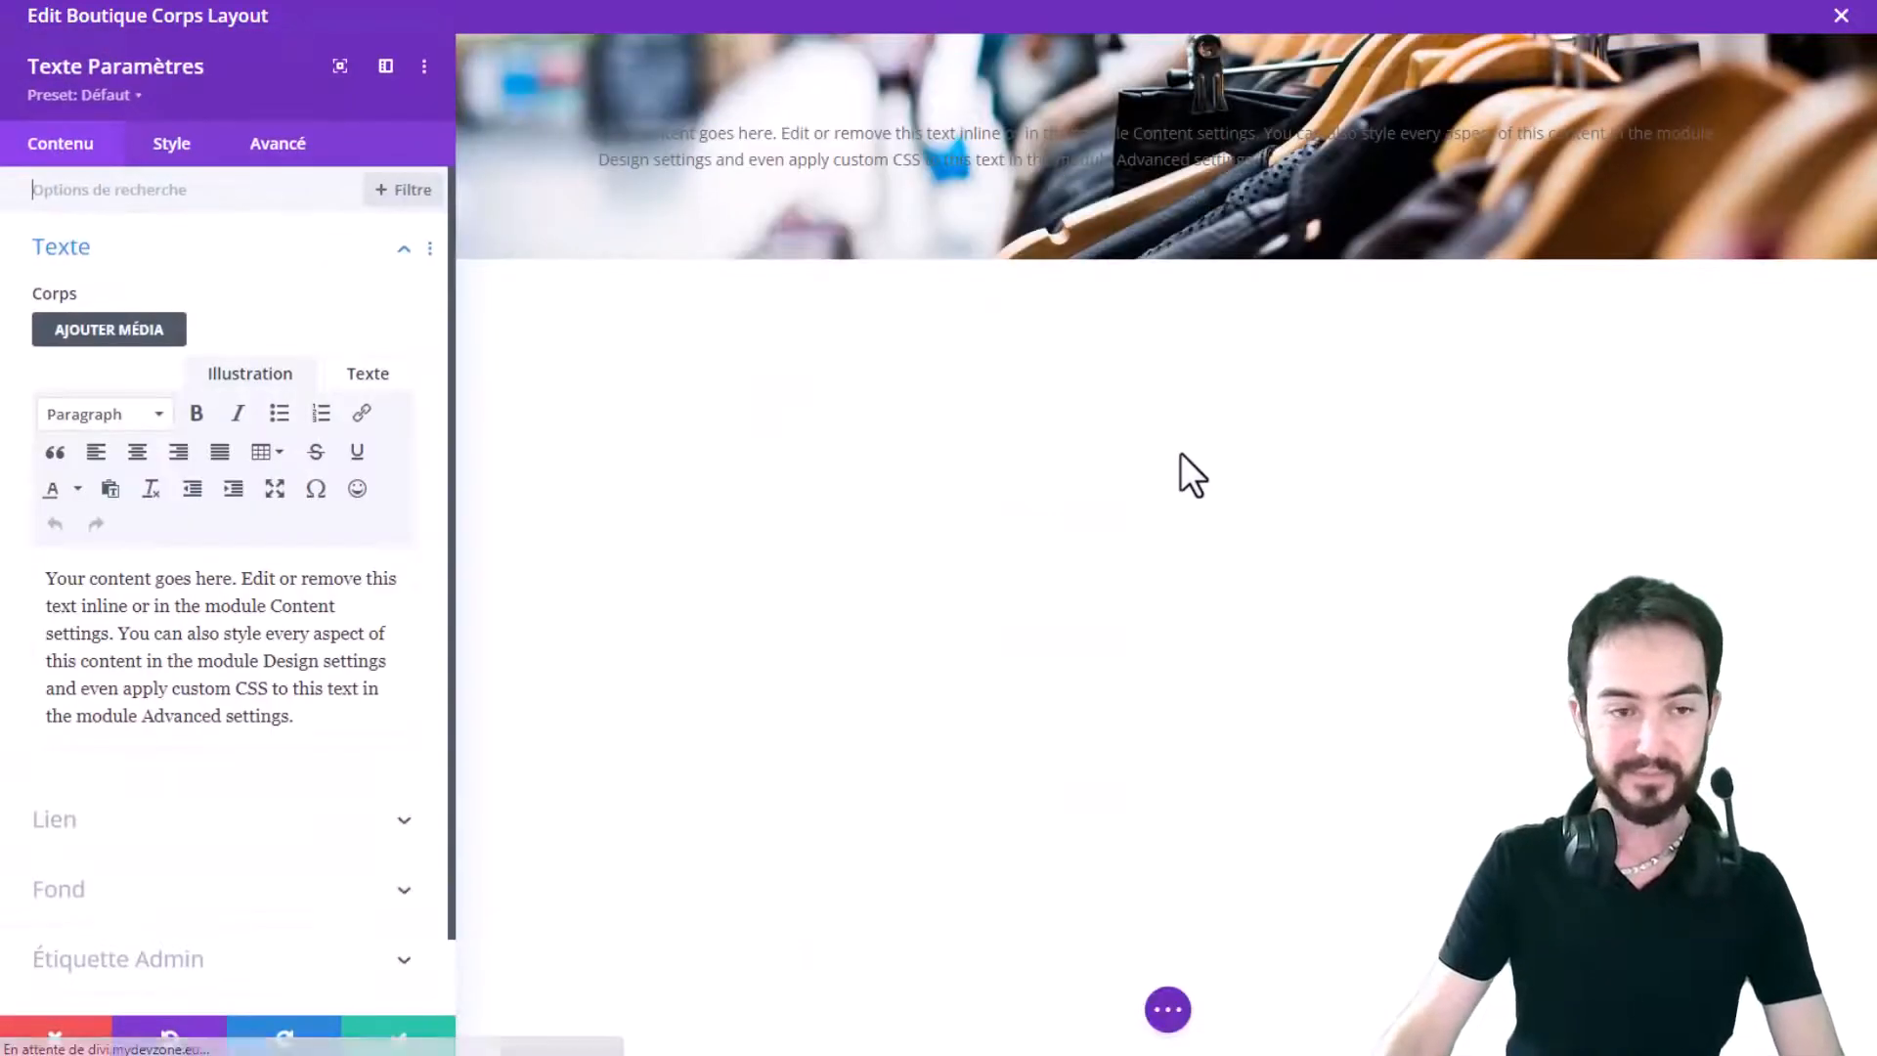
left_click(113, 415)
left_click(119, 505)
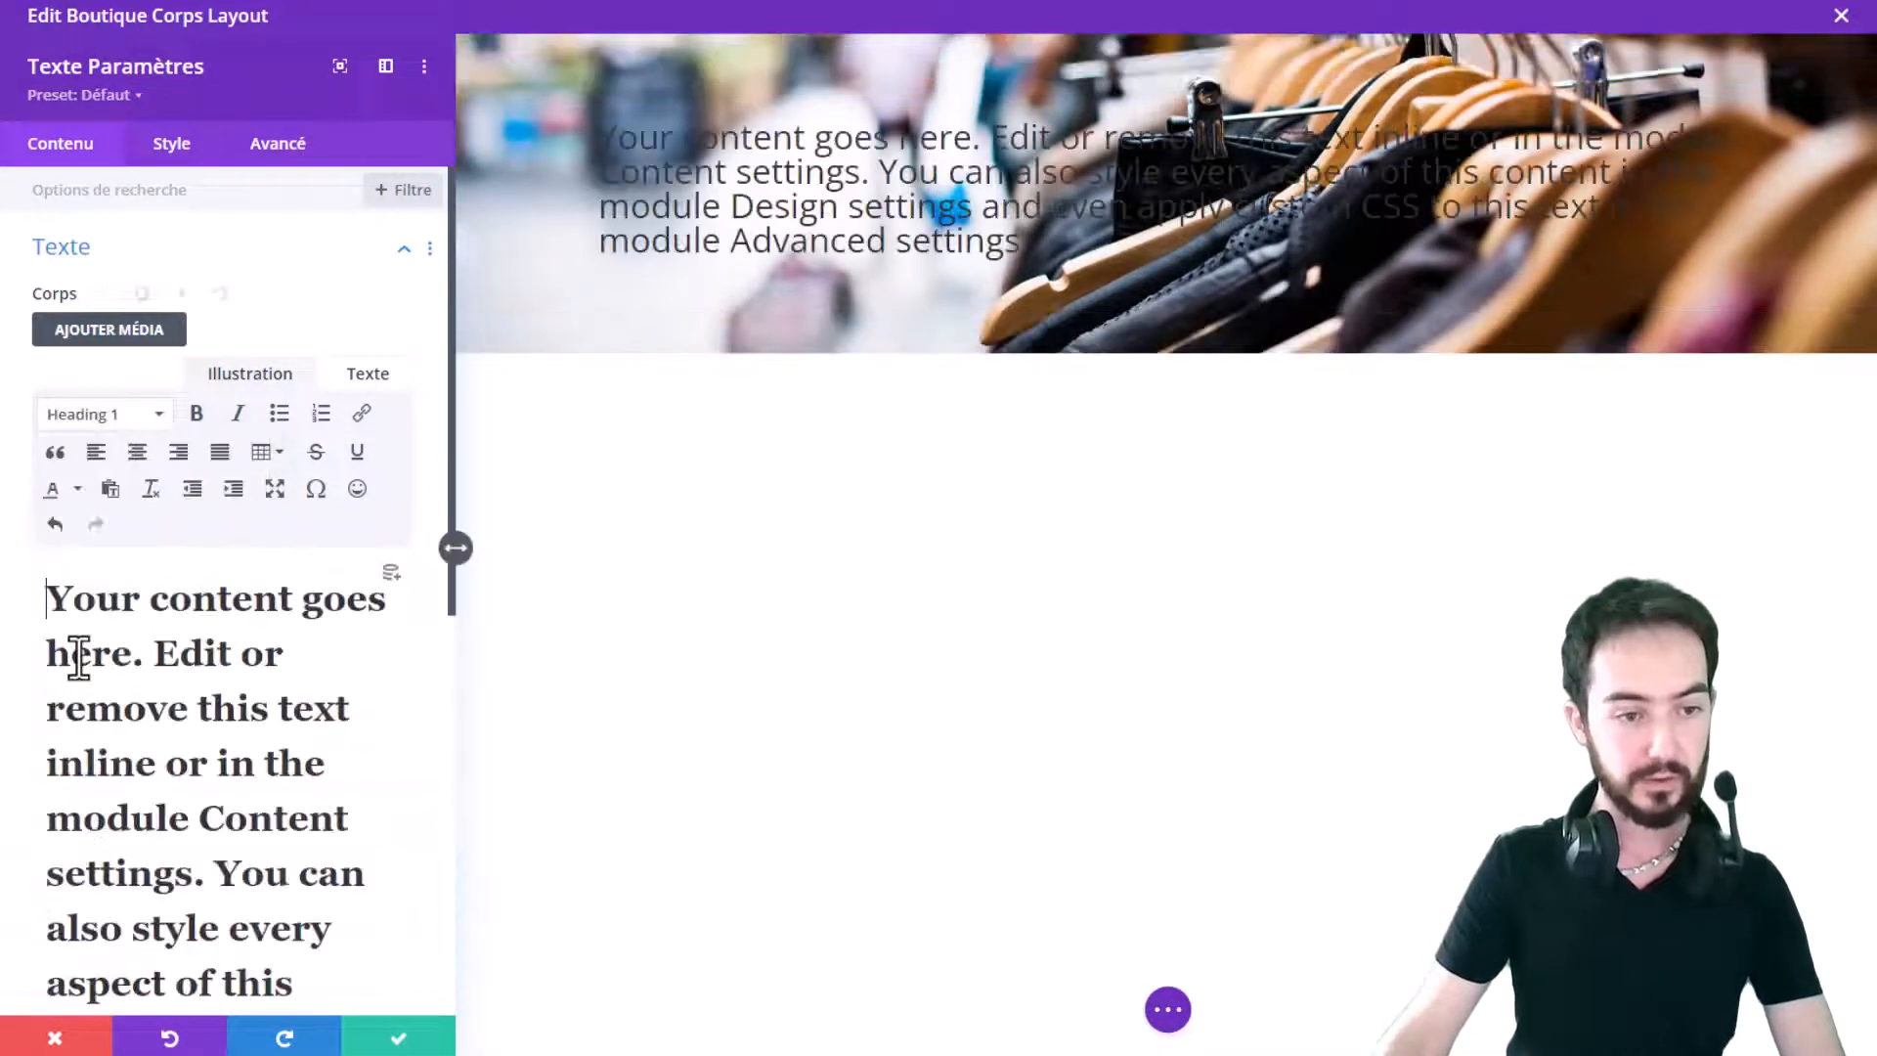
triple_click(83, 655)
type("Boutique")
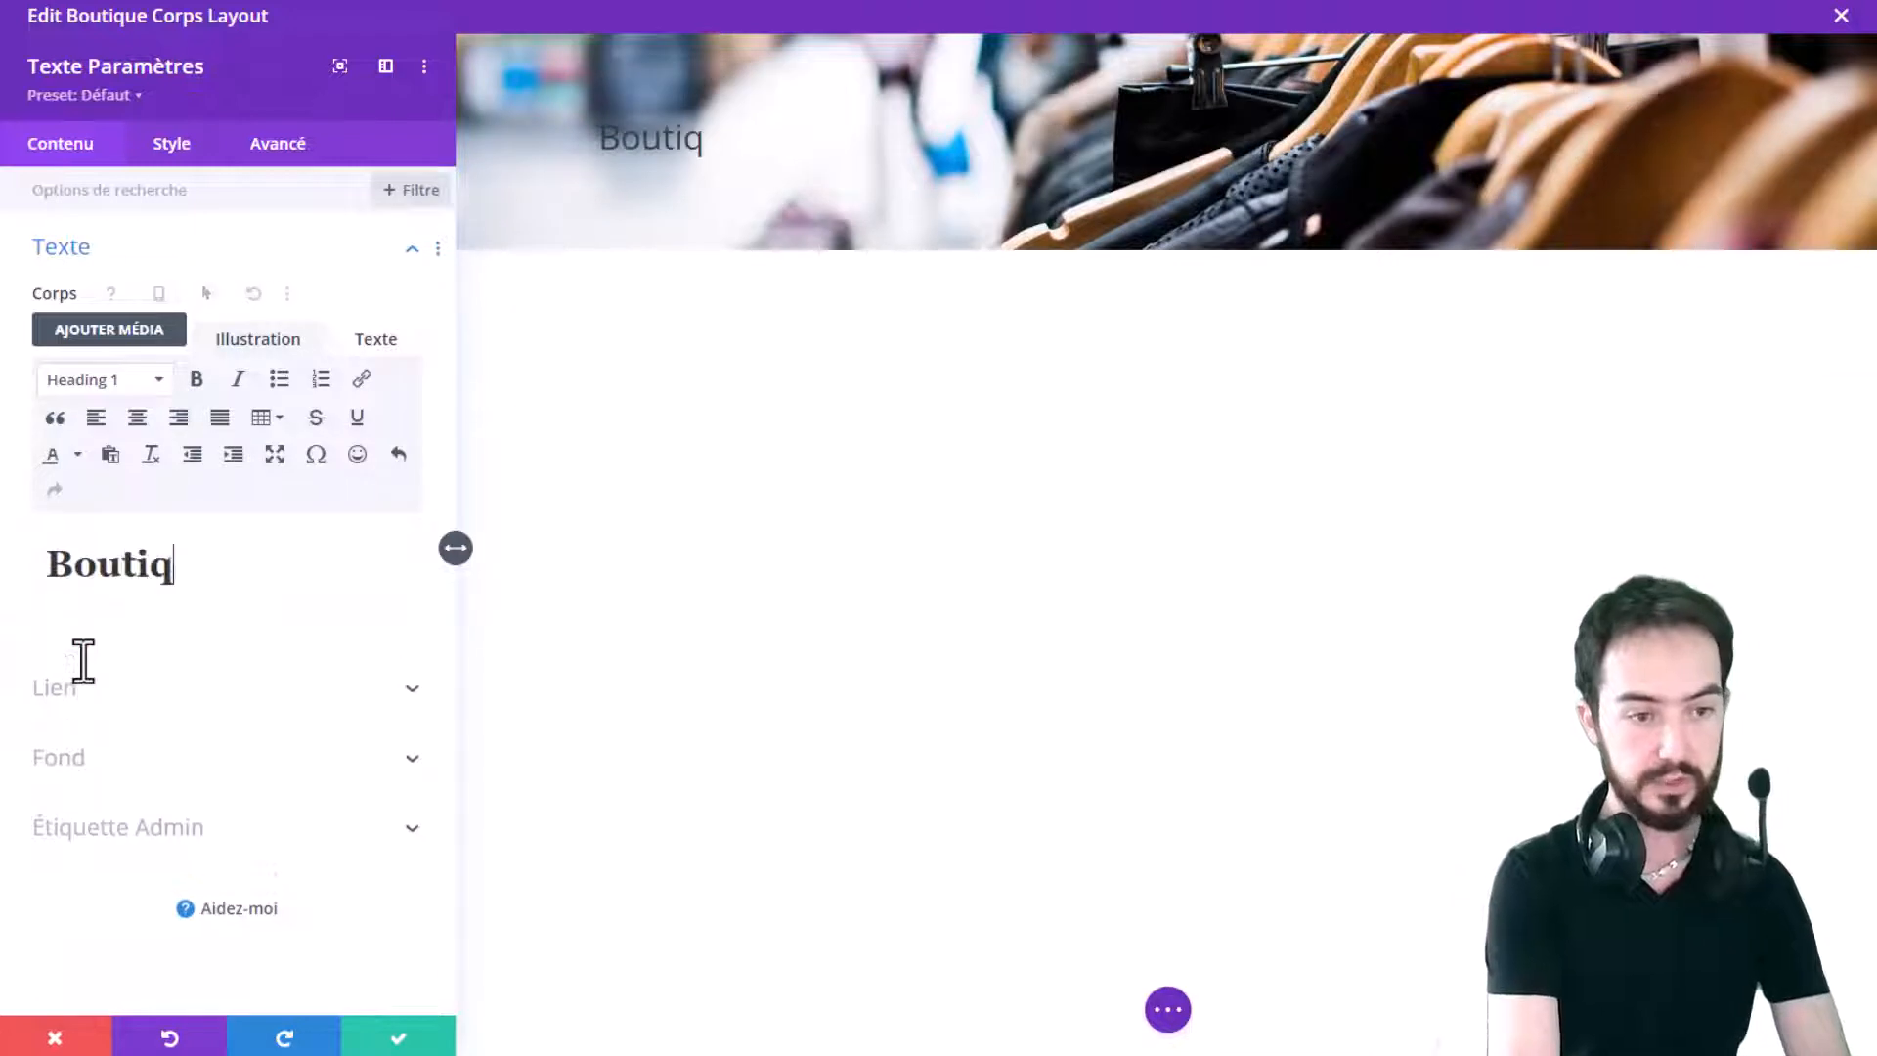
Step: Style the H1 heading with a 50px text size, centred alignment and the bold weight "Texte en gras"
left_click(171, 146)
left_click(136, 331)
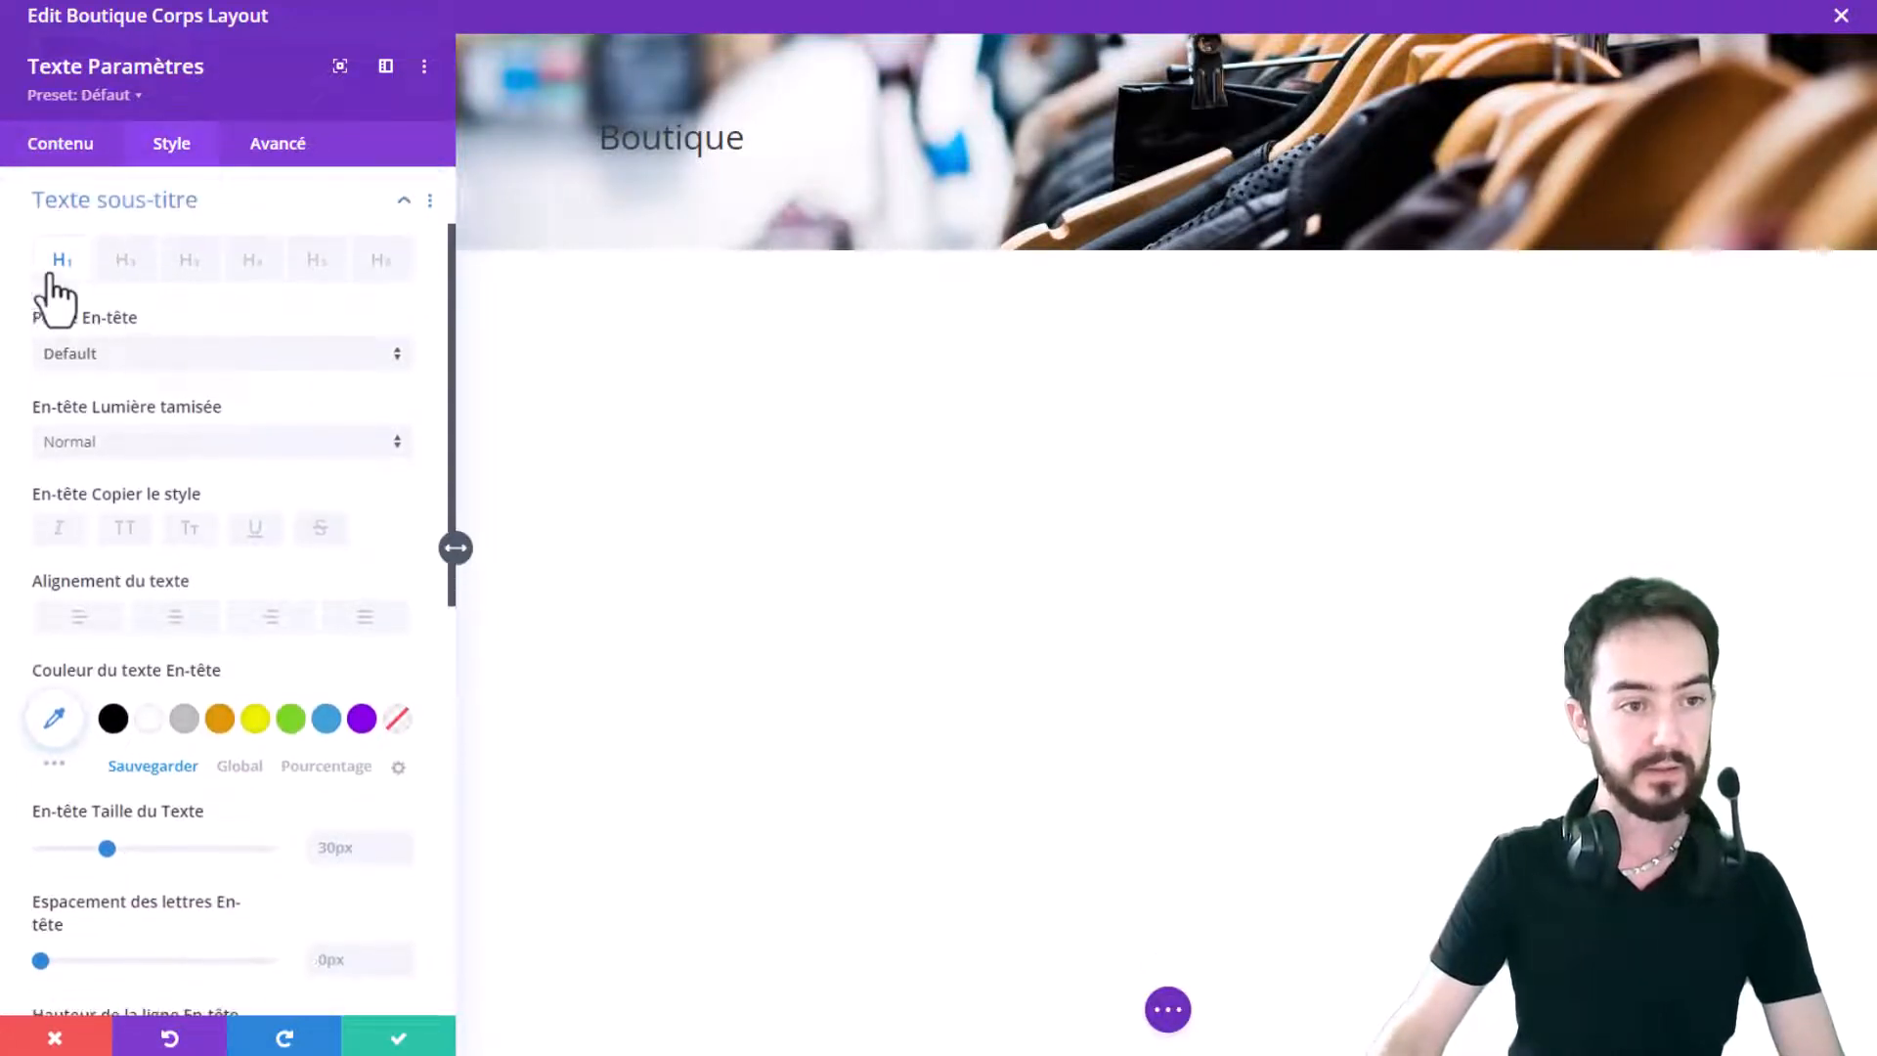
scroll(179, 698, "down", 1)
left_click(330, 732)
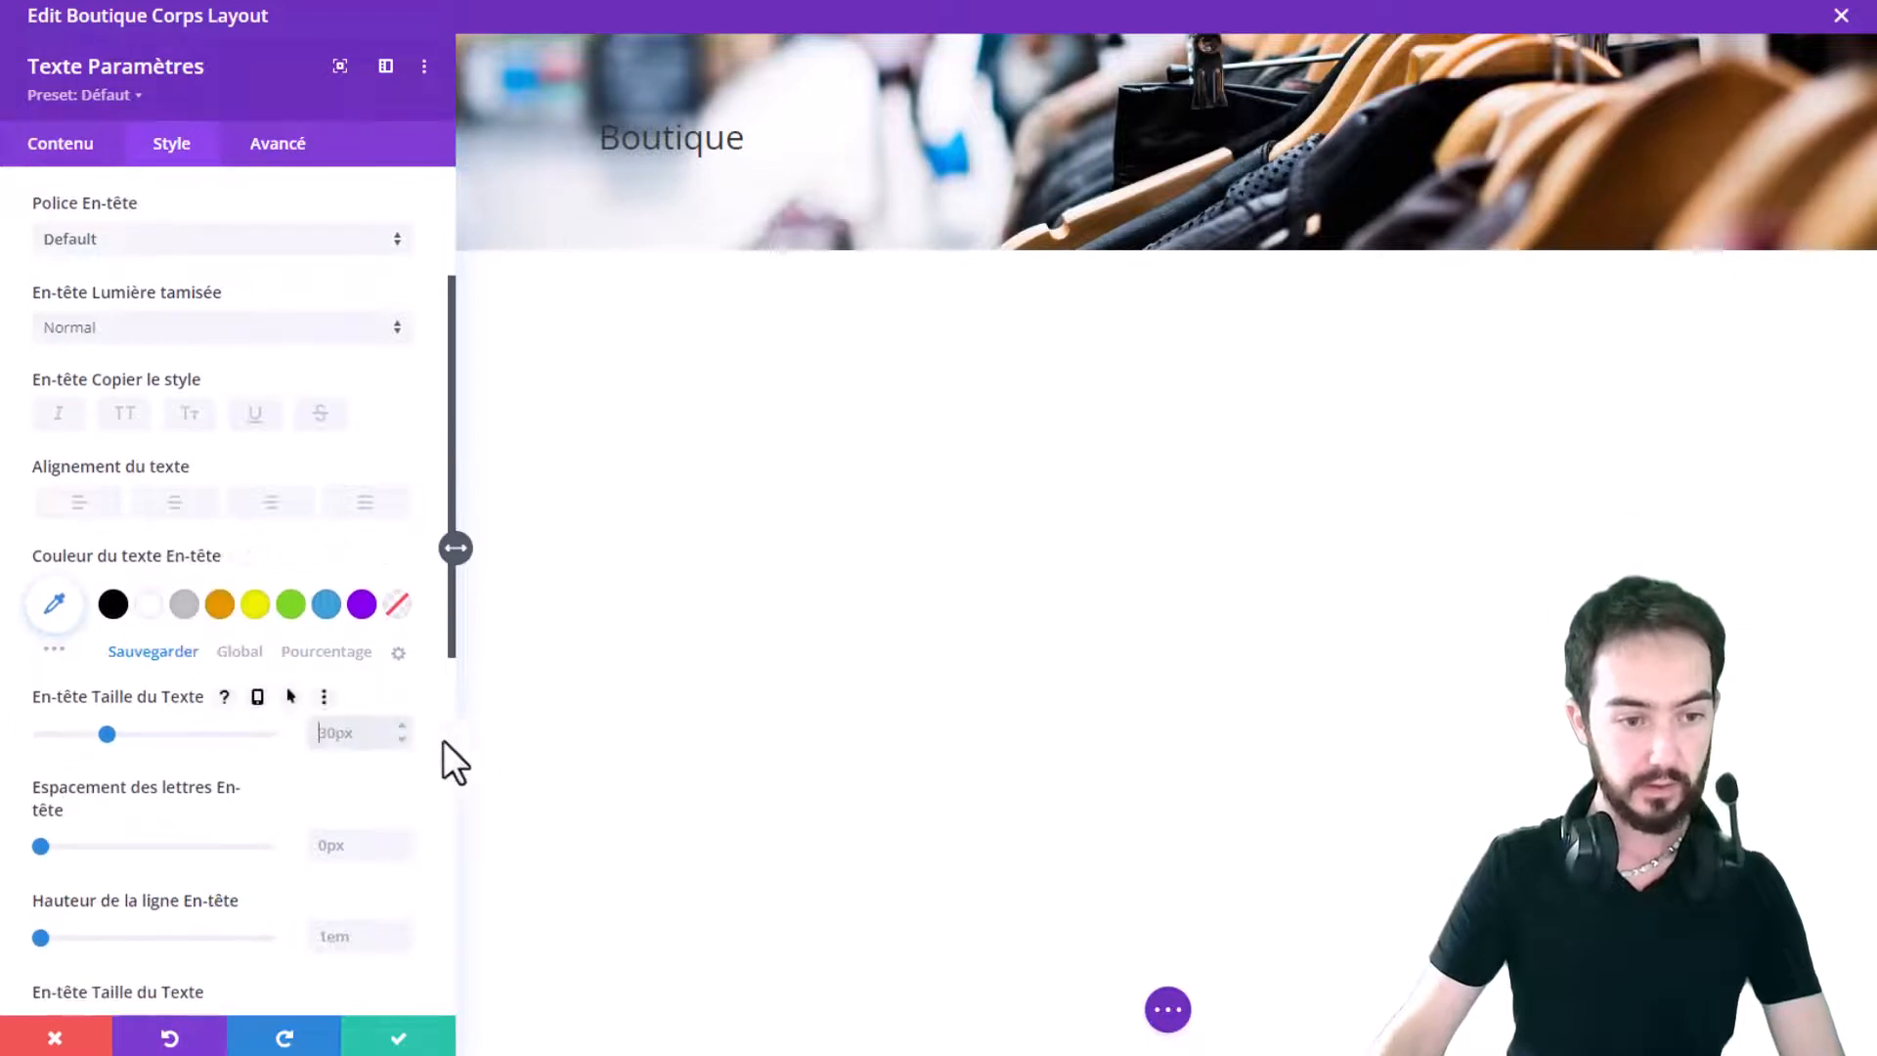
type("50px")
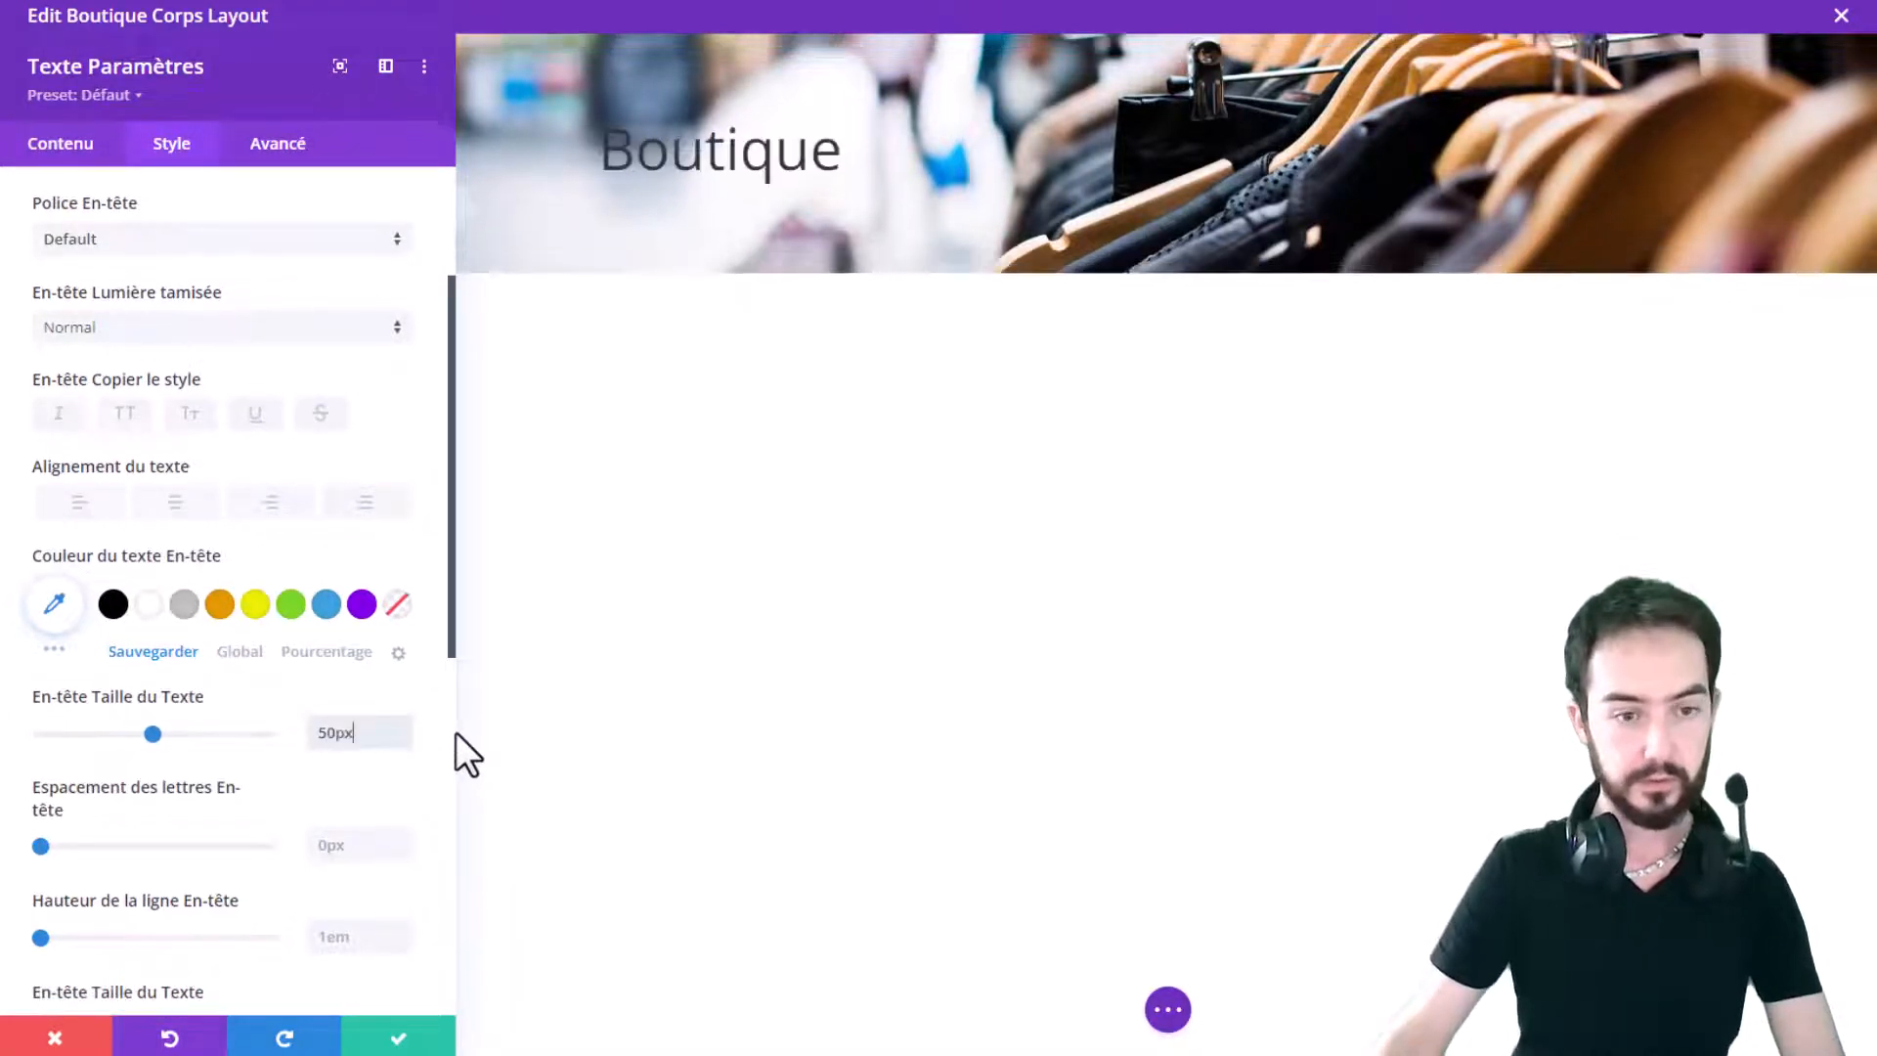
left_click(177, 504)
left_click(184, 330)
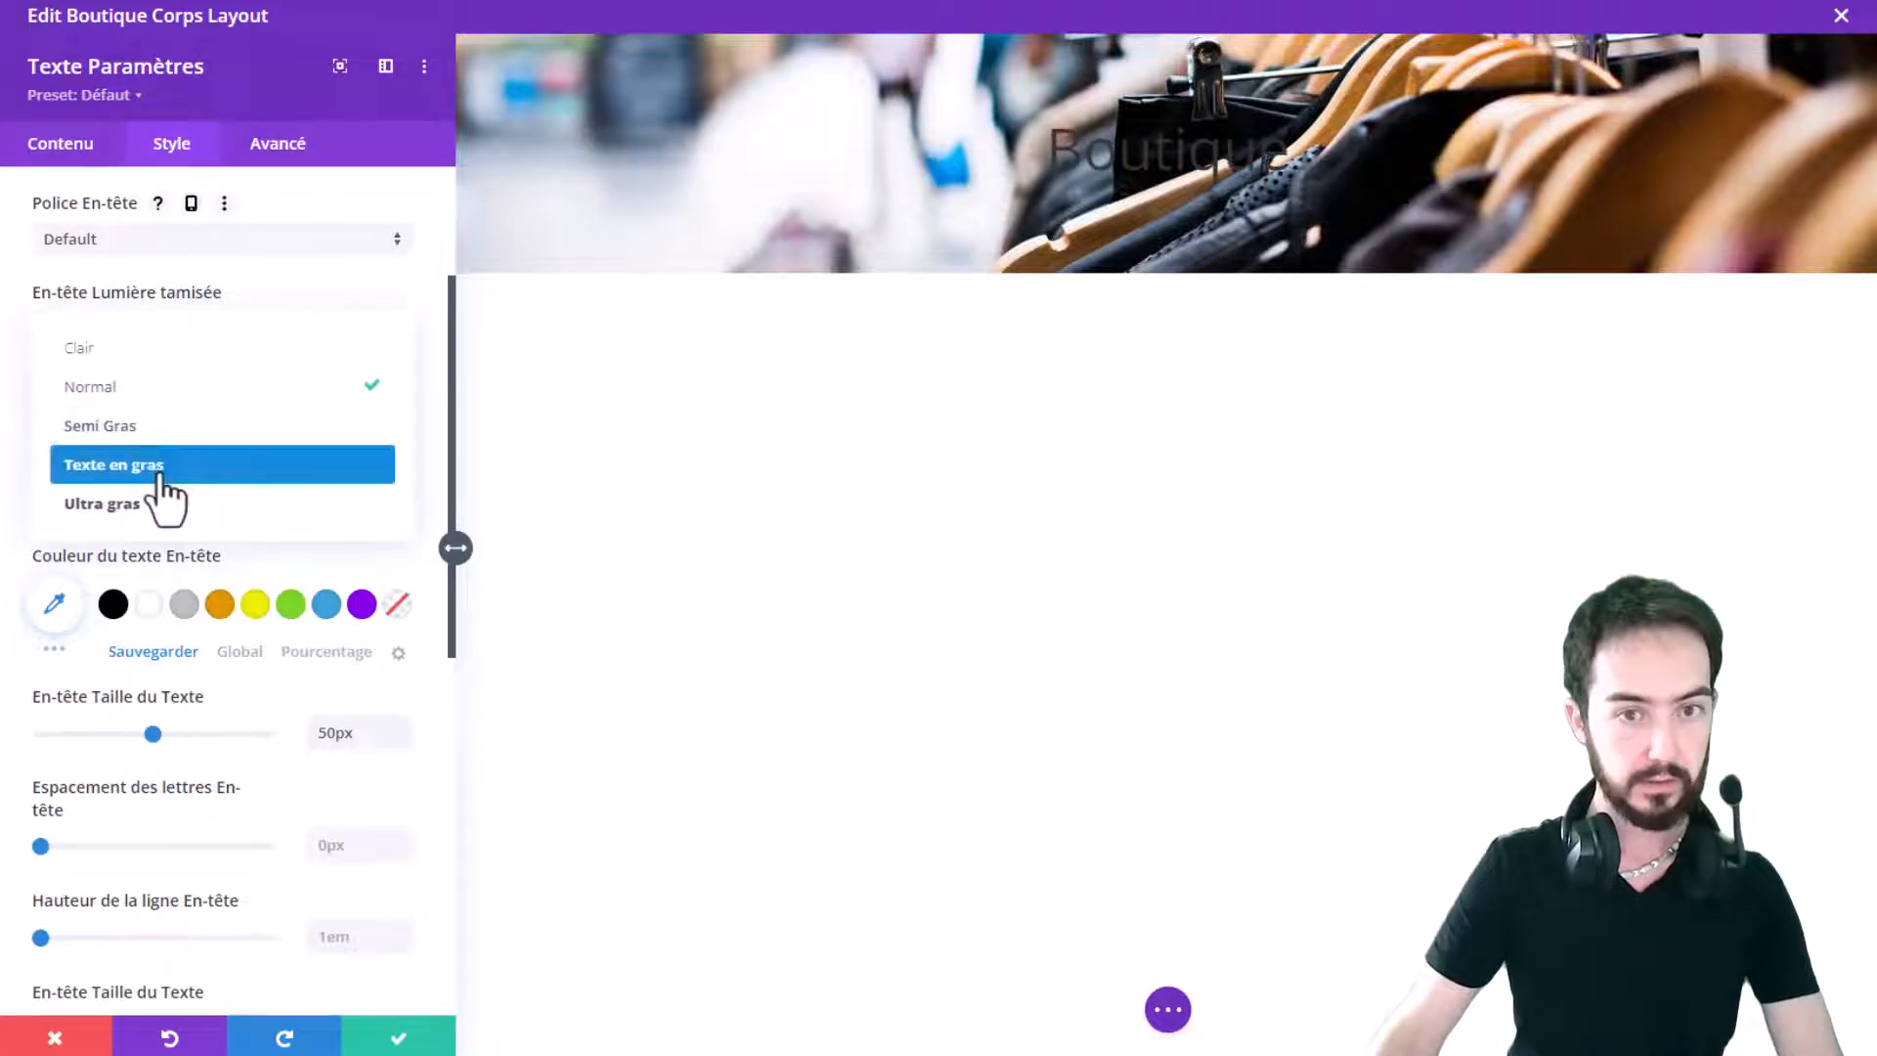
left_click(159, 472)
Step: Try the "Ultra gras" weight on the heading, and return it to "Texte en gras"
left_click(141, 333)
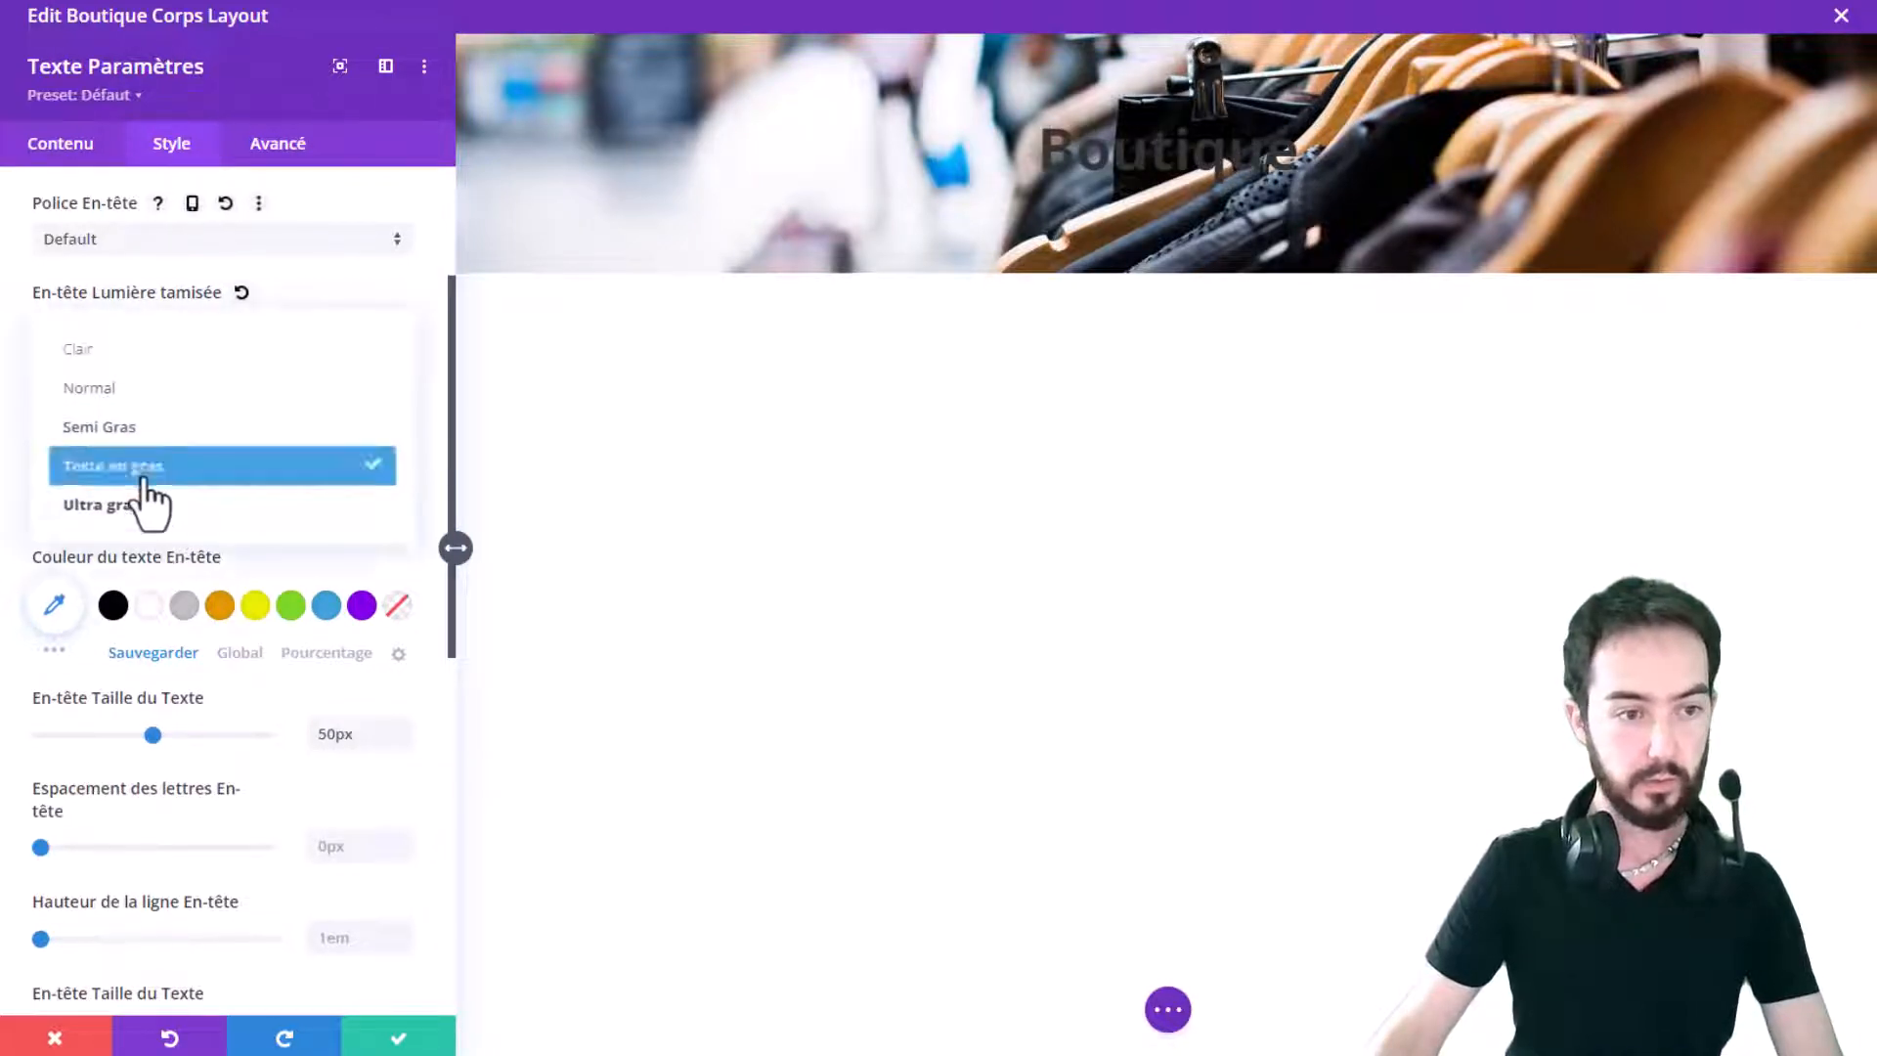
left_click(147, 503)
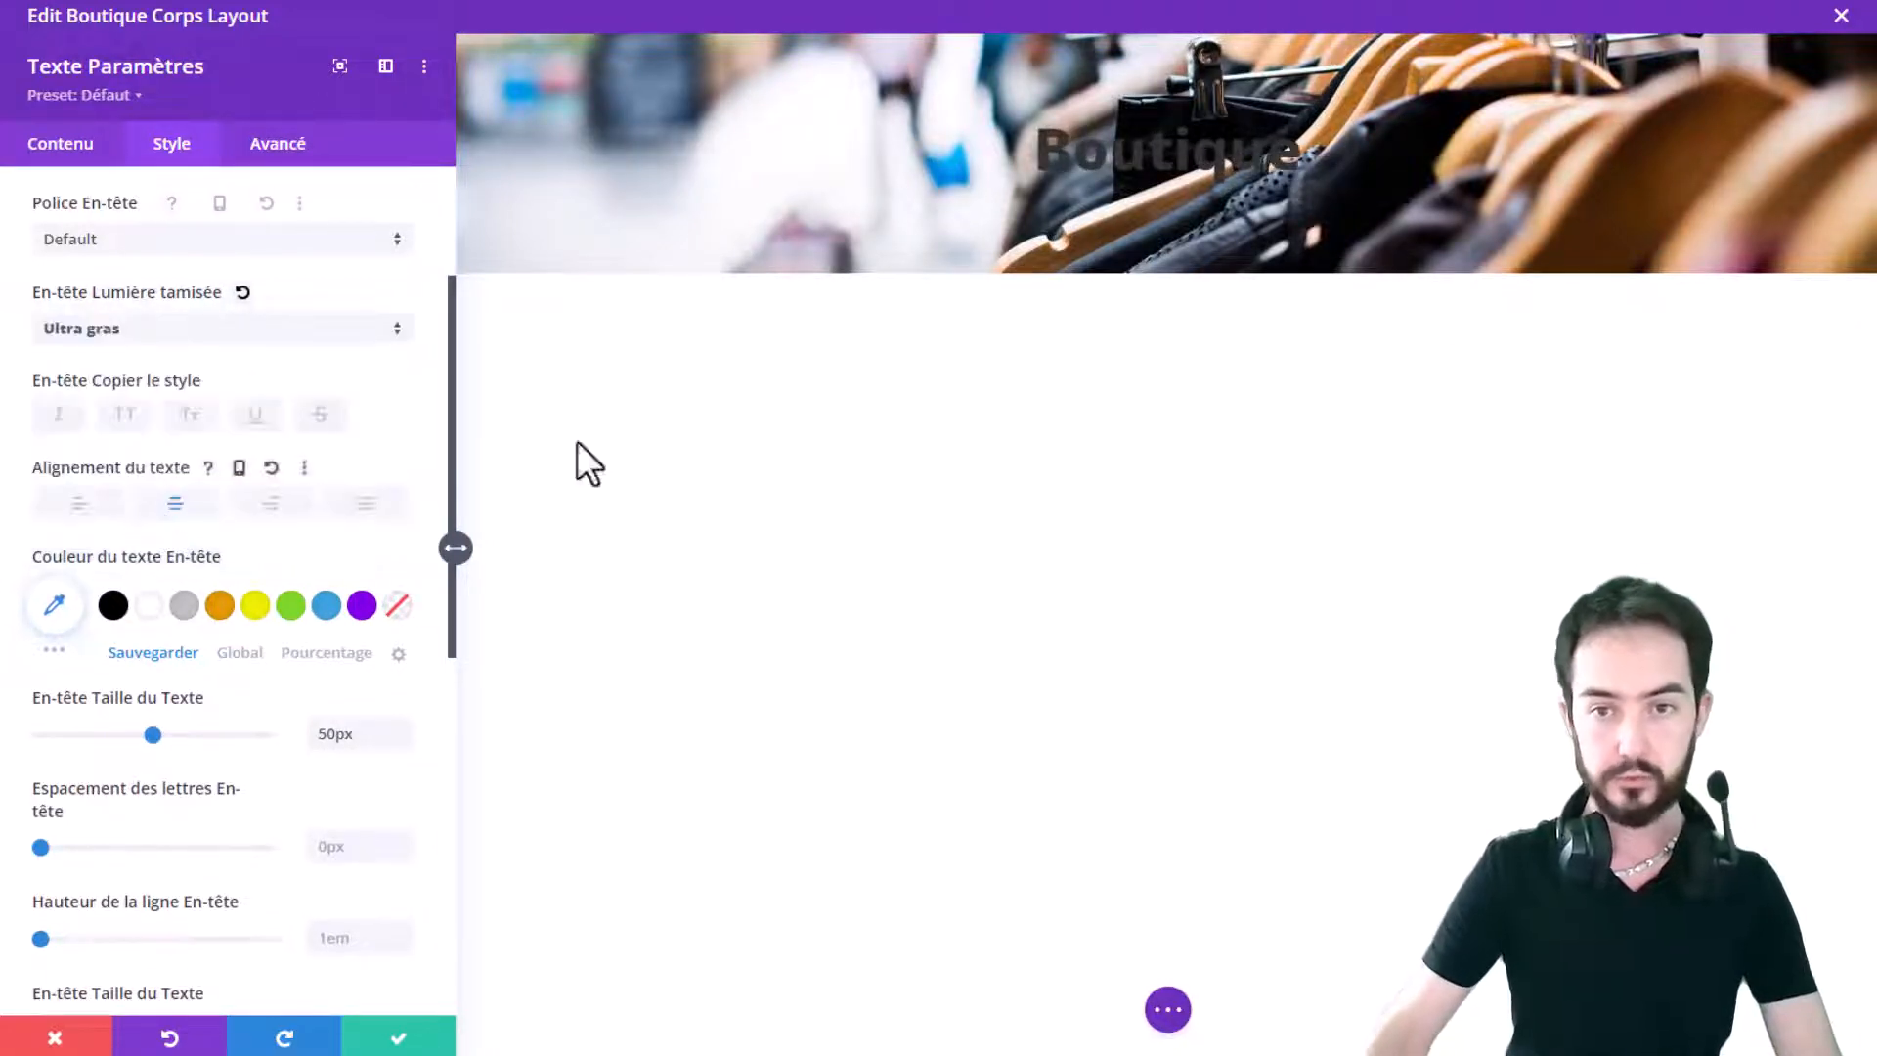
left_click(187, 334)
left_click(165, 467)
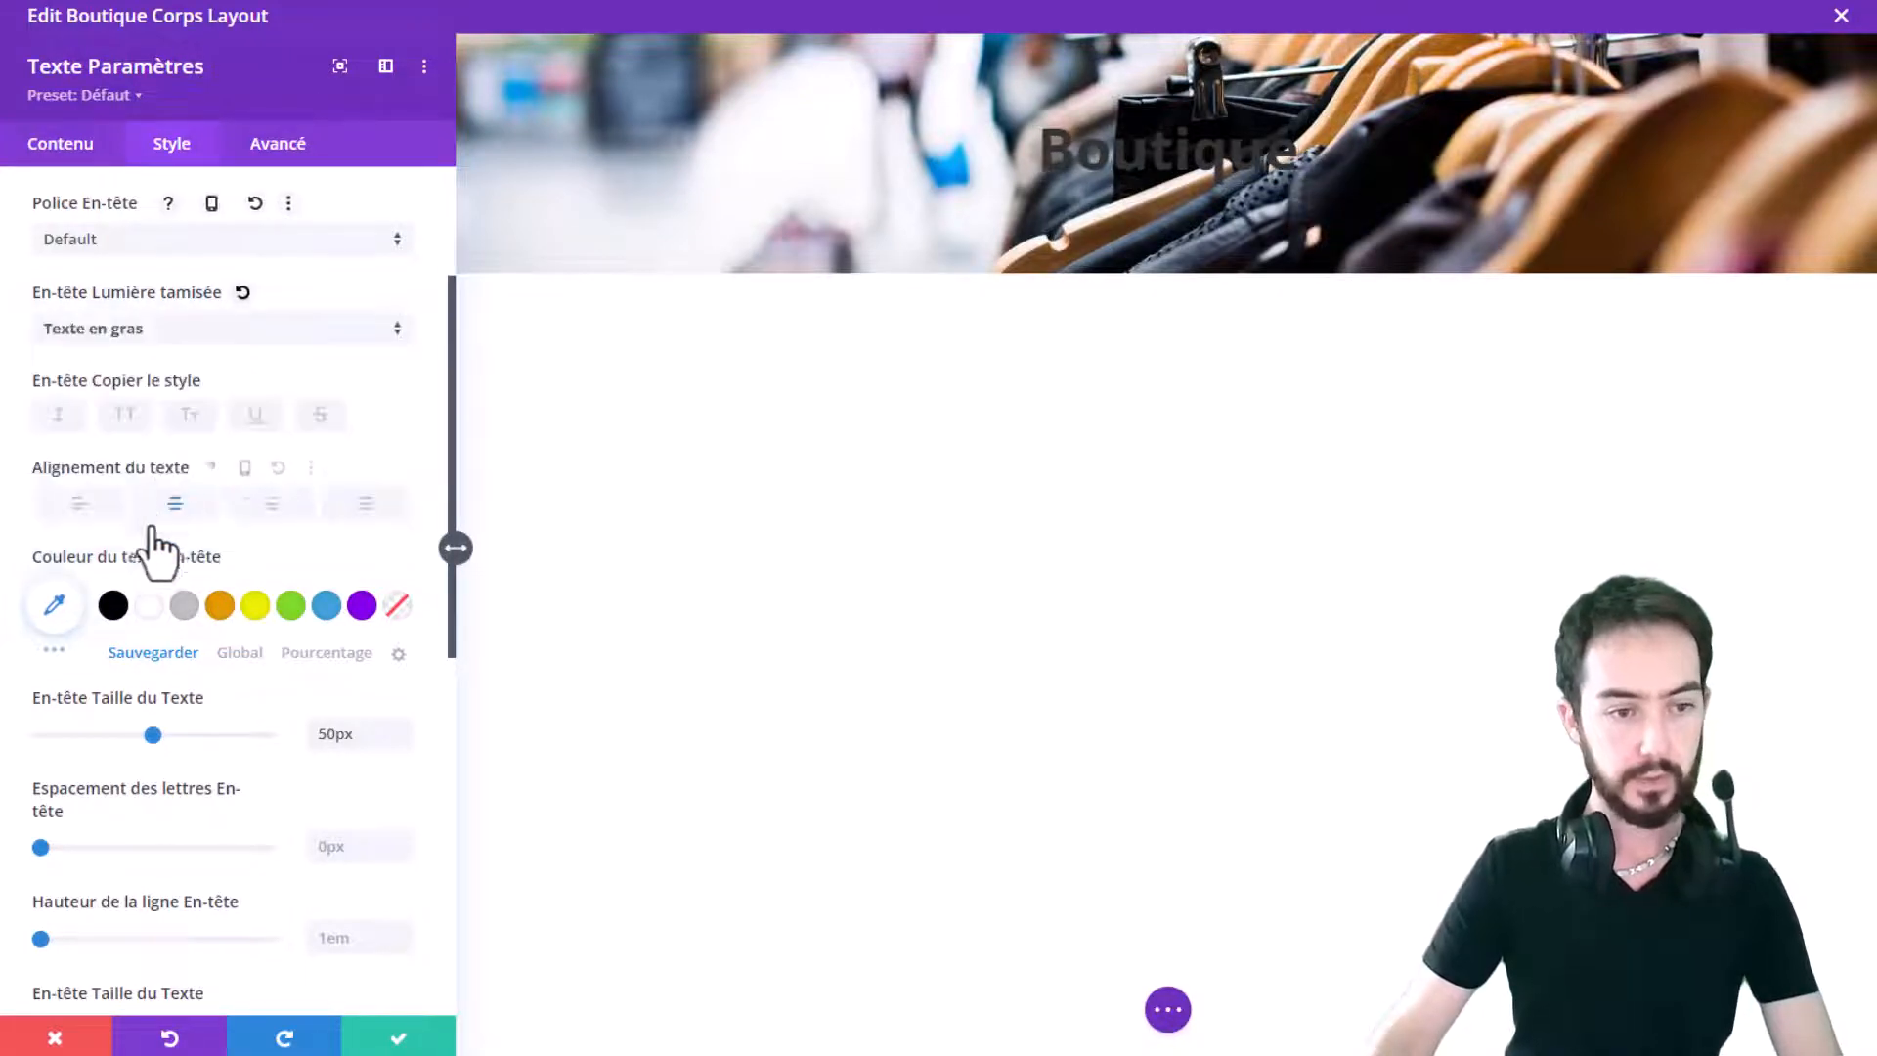
Step: Colour the Boutique heading white and save the Text module's settings
left_click(149, 606)
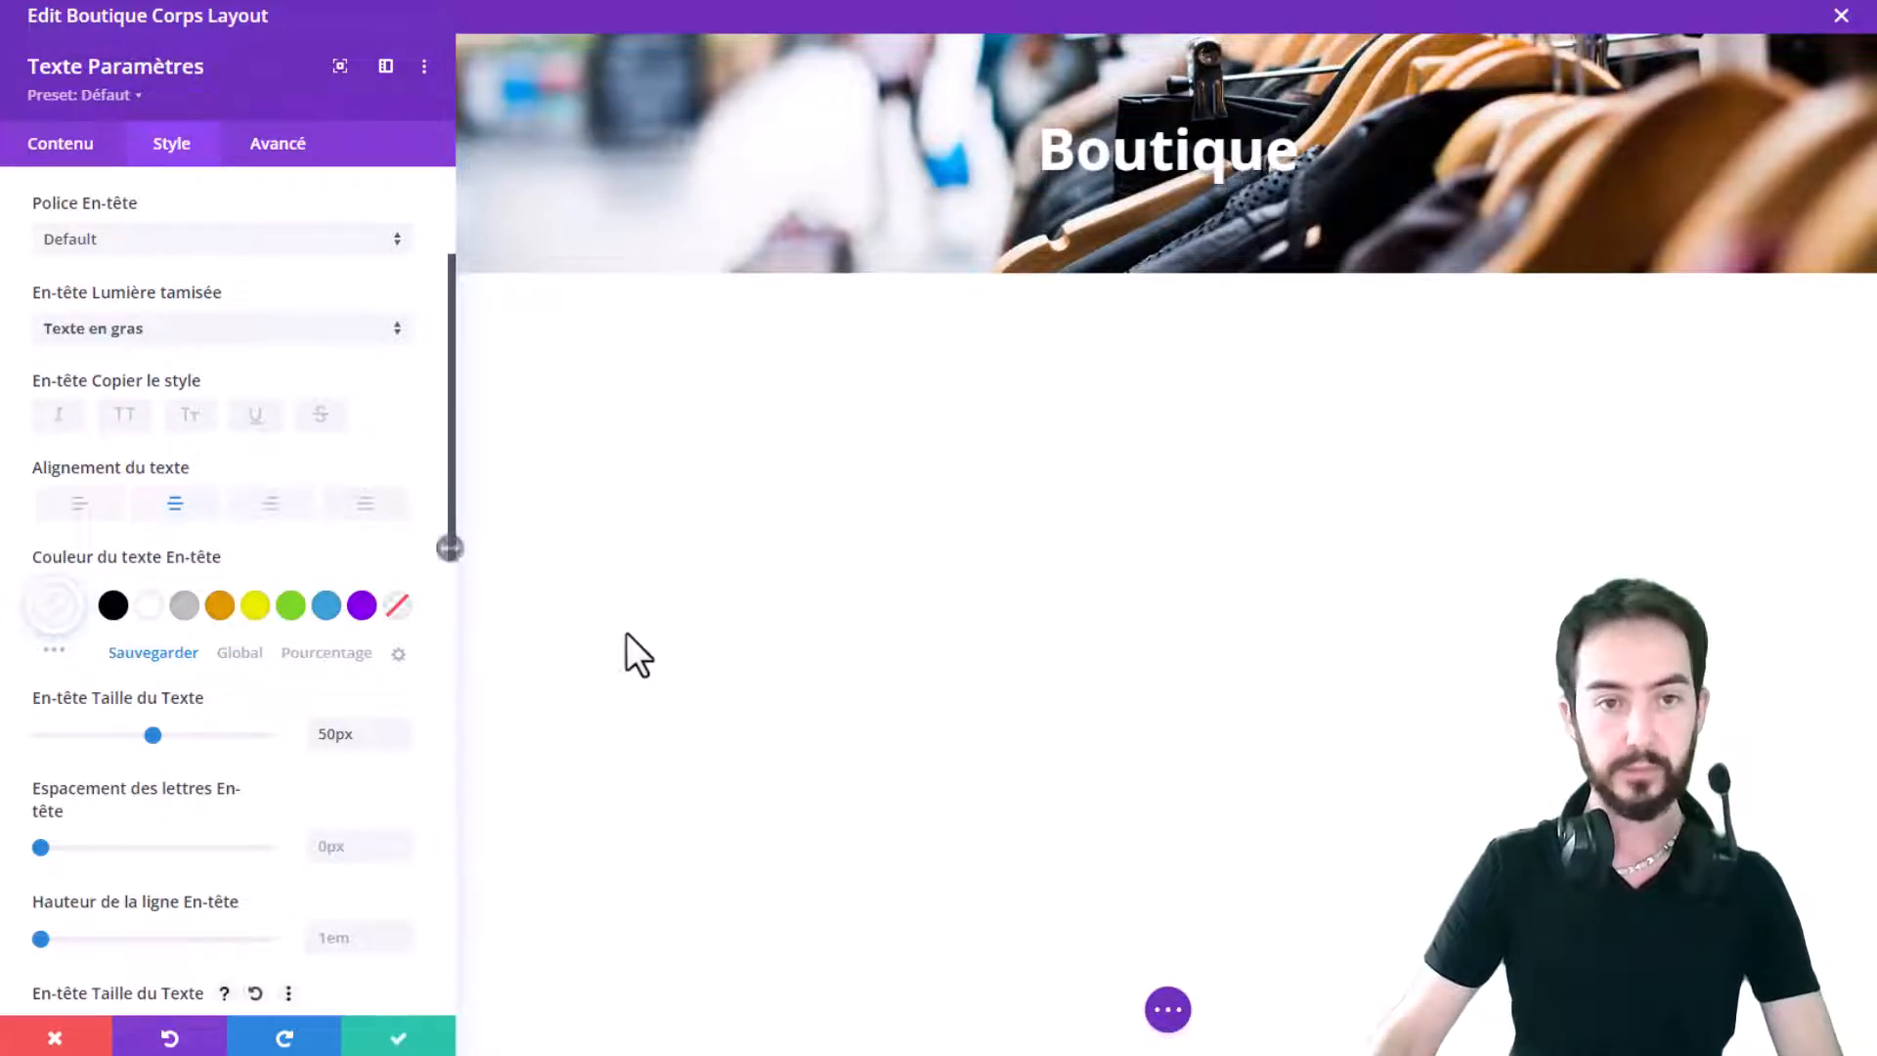
left_click(391, 1038)
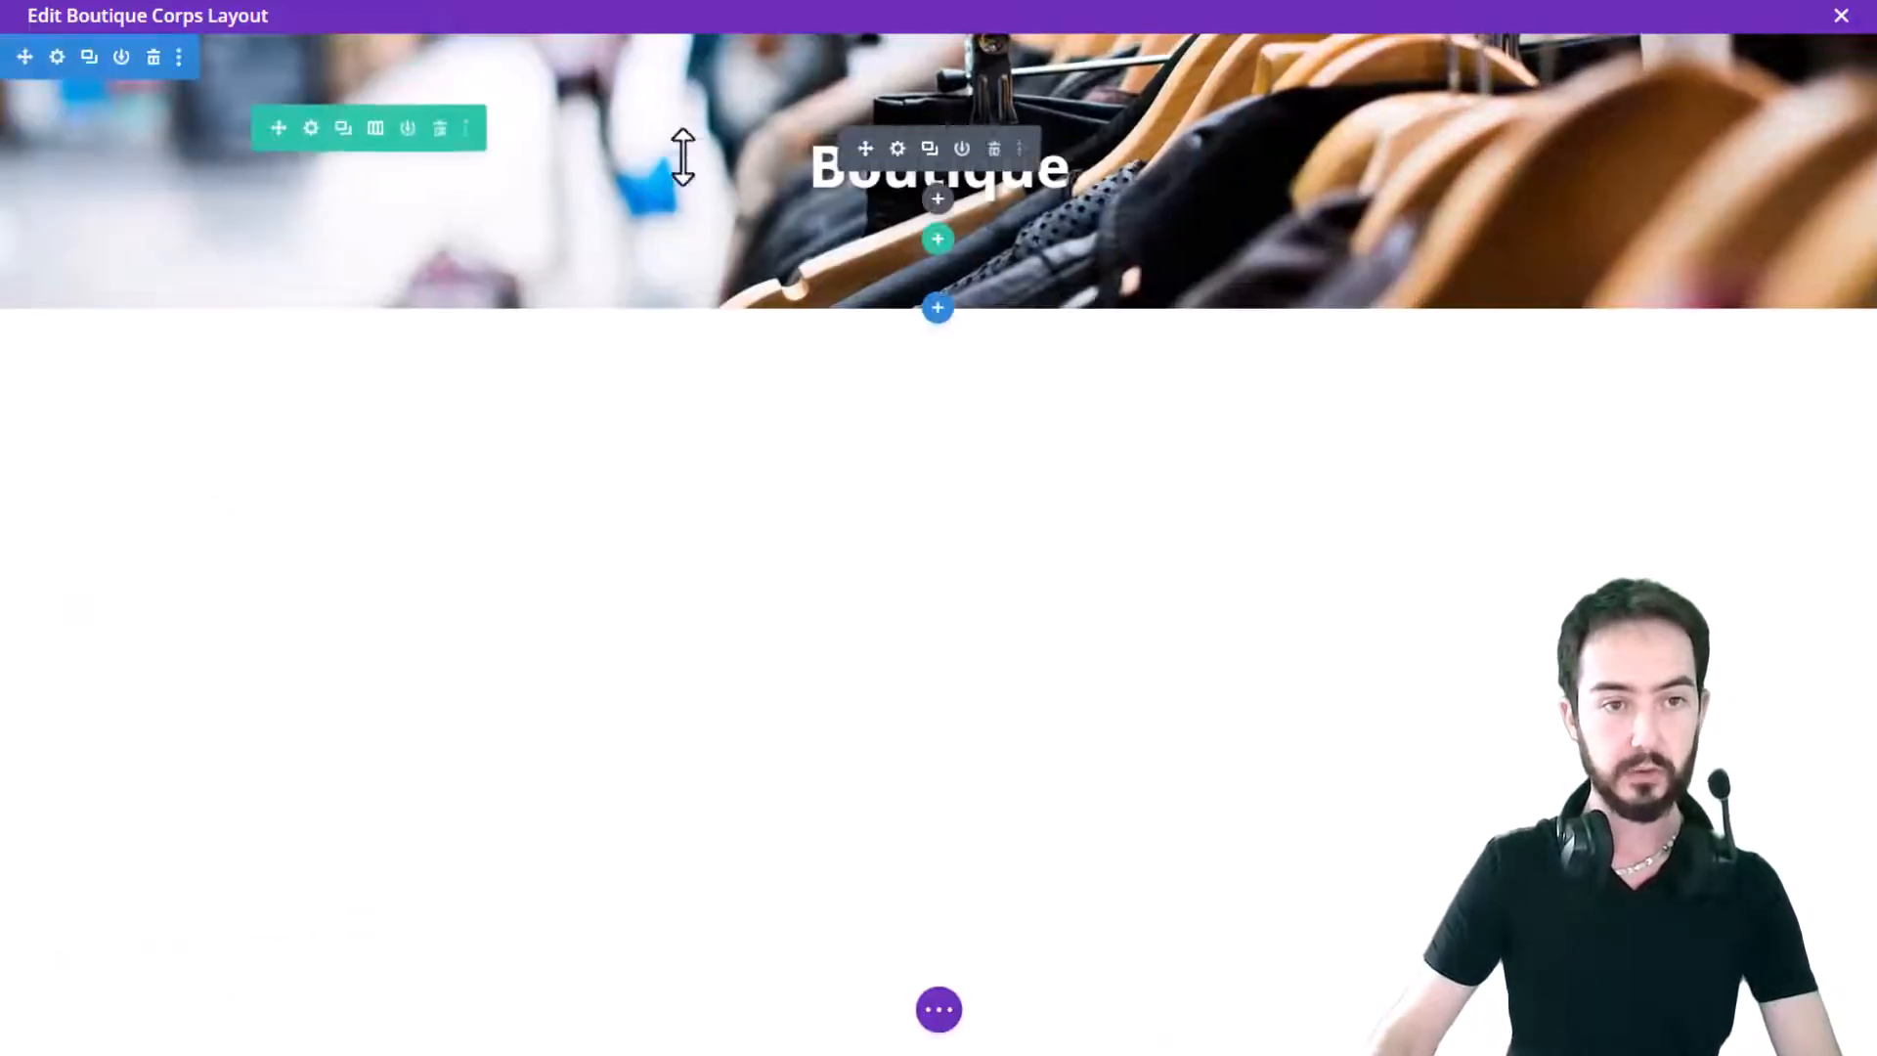
Step: Set the banner section's top and bottom margins to 0px
left_click(56, 56)
left_click(191, 149)
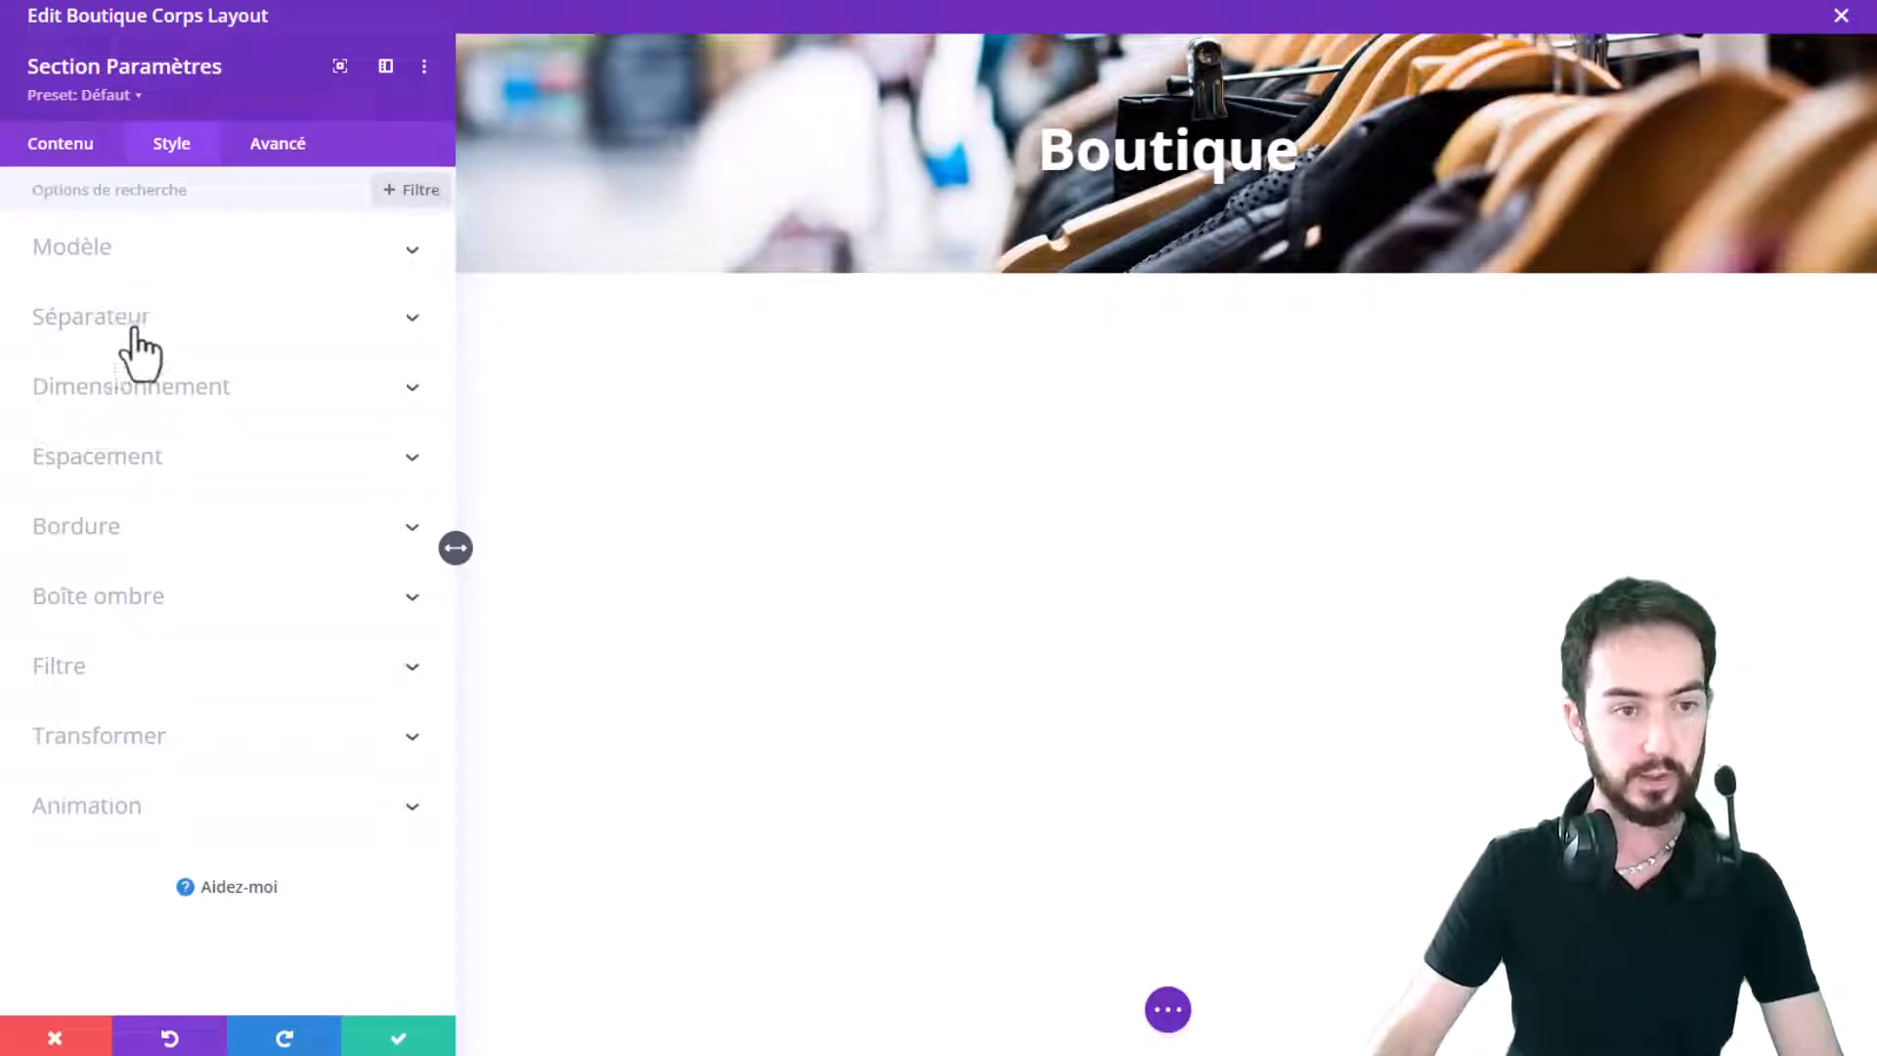
left_click(102, 458)
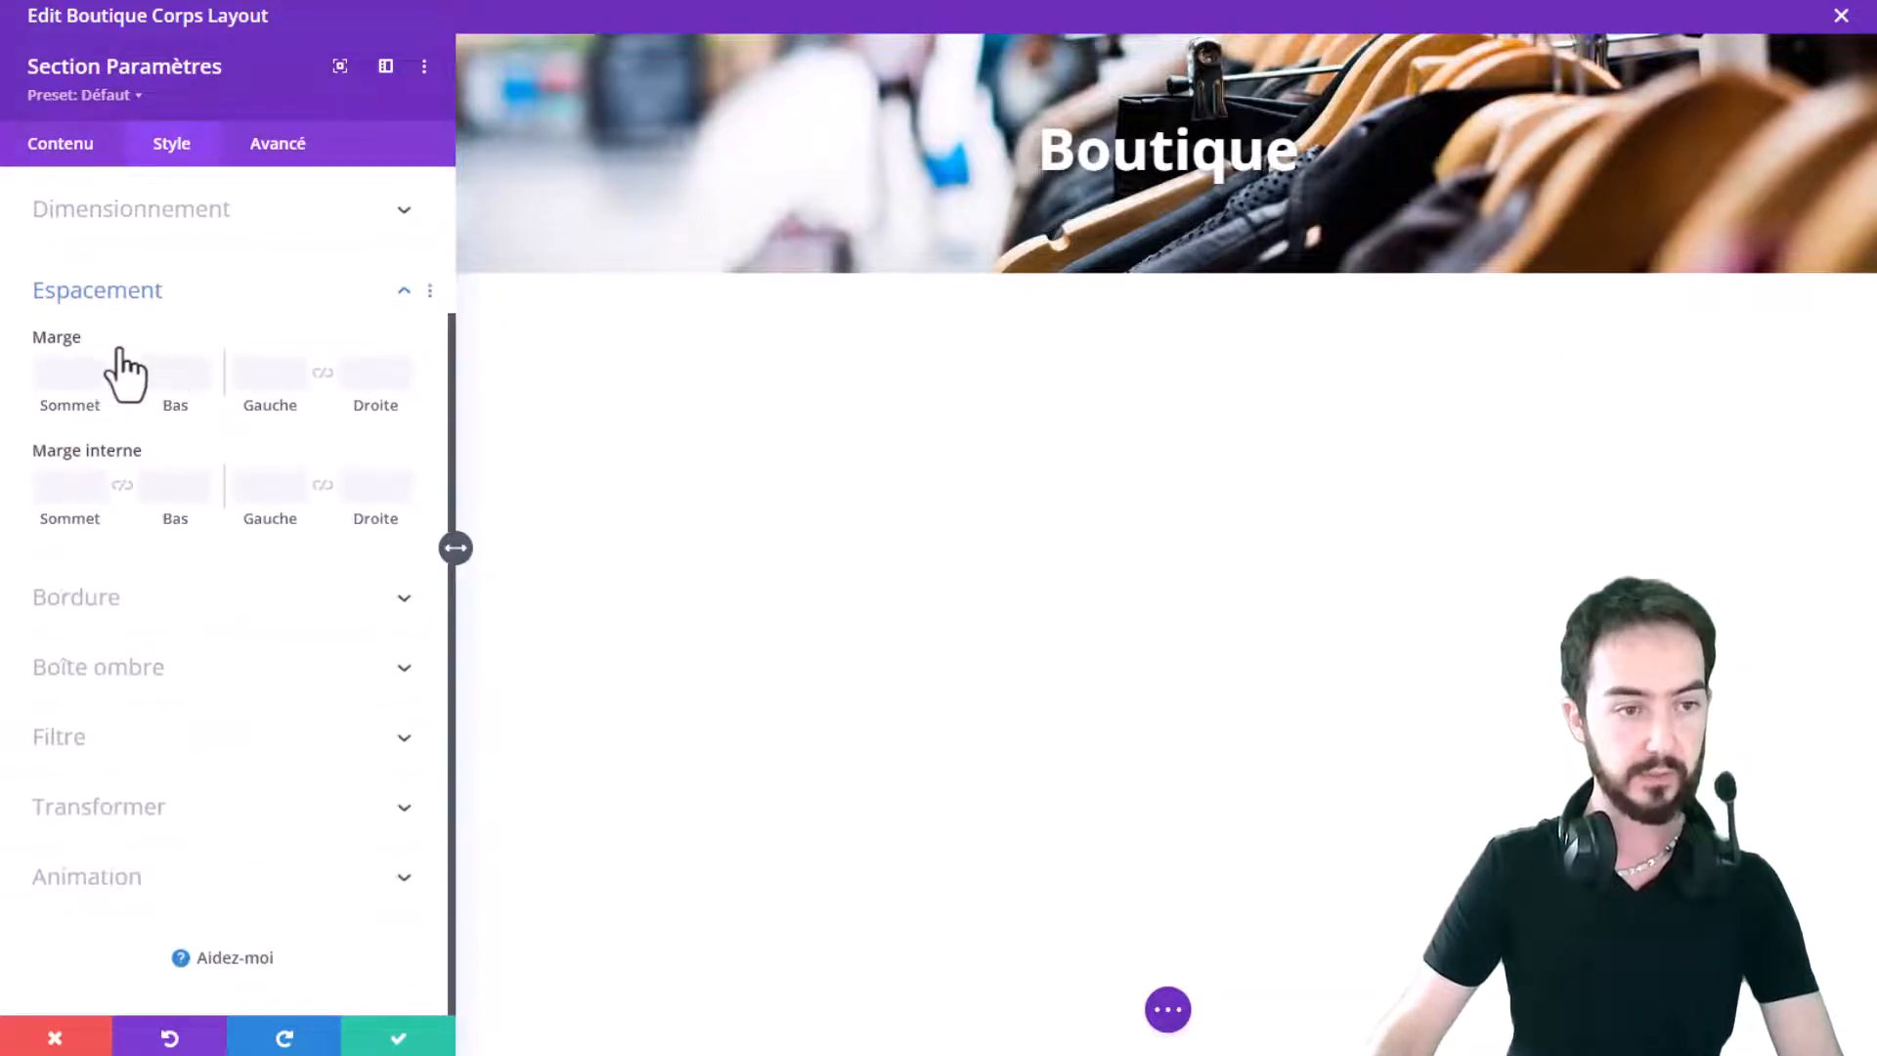
left_click(61, 379)
type("0")
left_click(162, 376)
type("0")
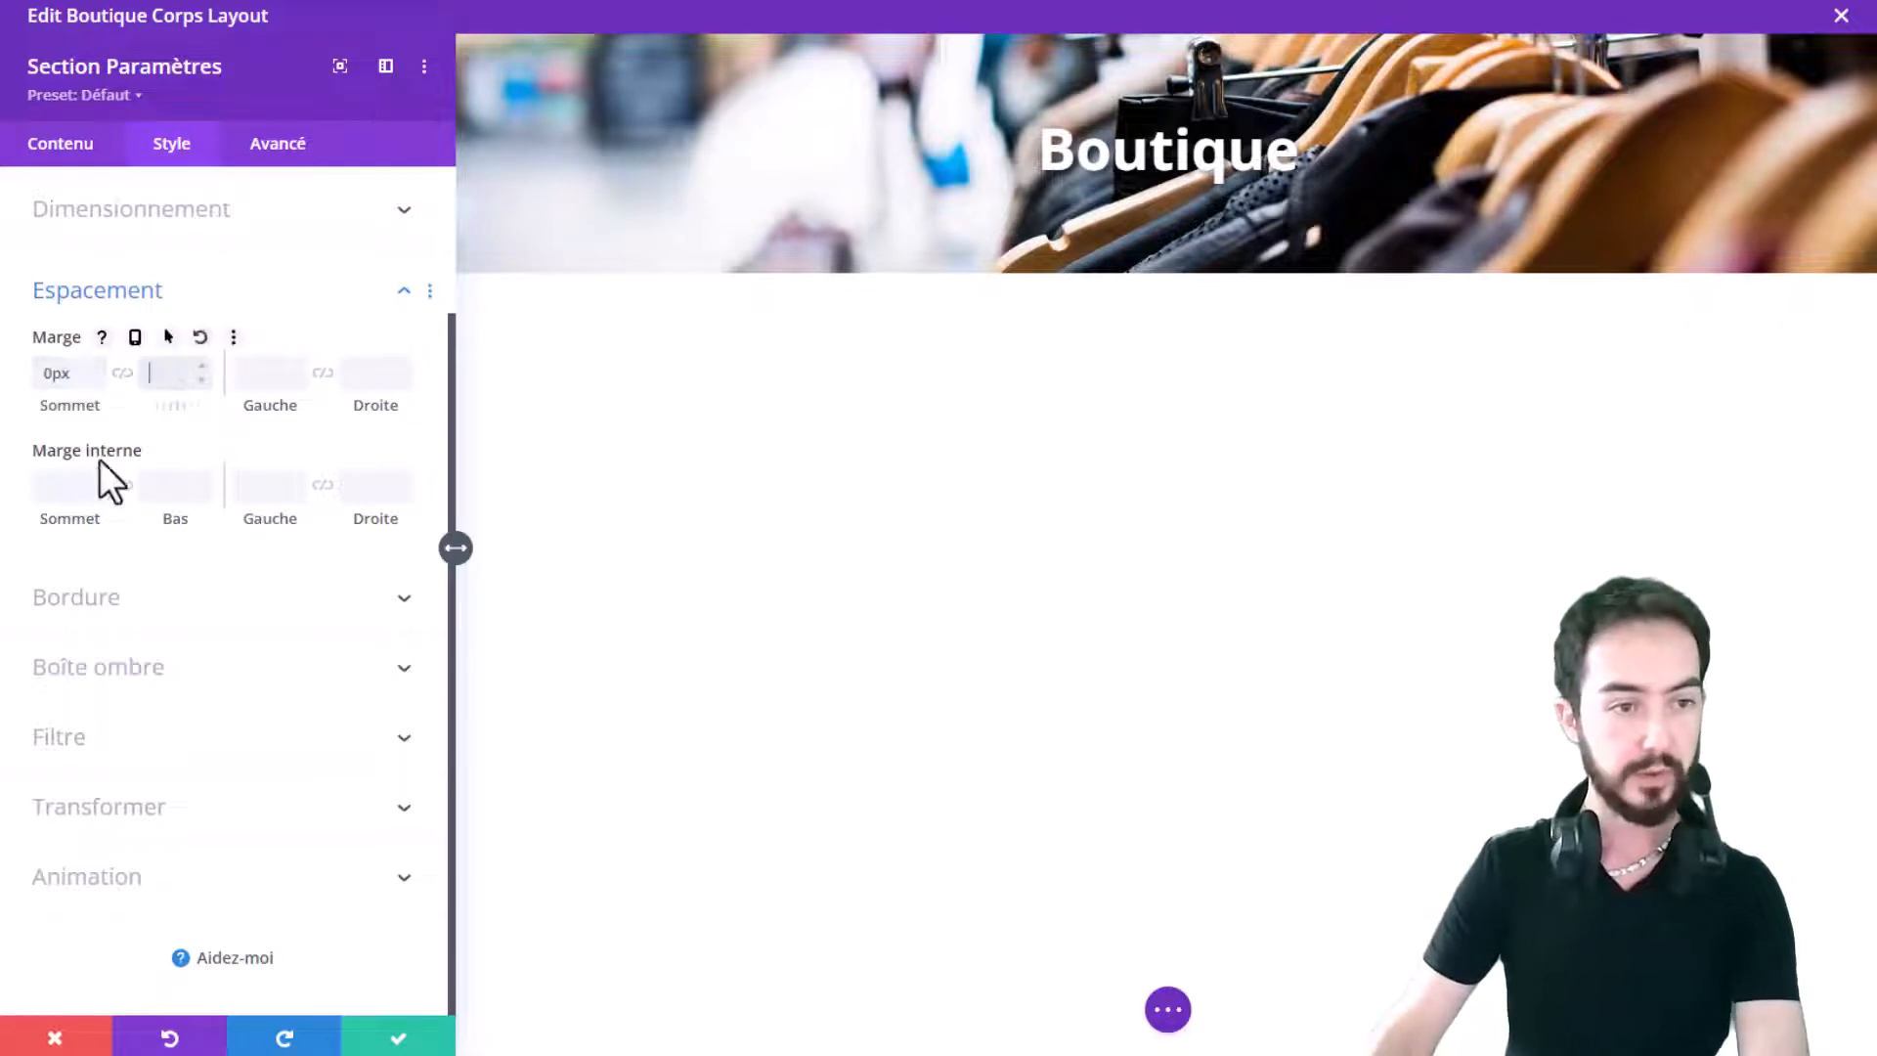
Step: Set the section's top and bottom padding to 0px, link its vertical margins and save the settings
left_click(80, 486)
type("0")
left_click(168, 486)
type("0")
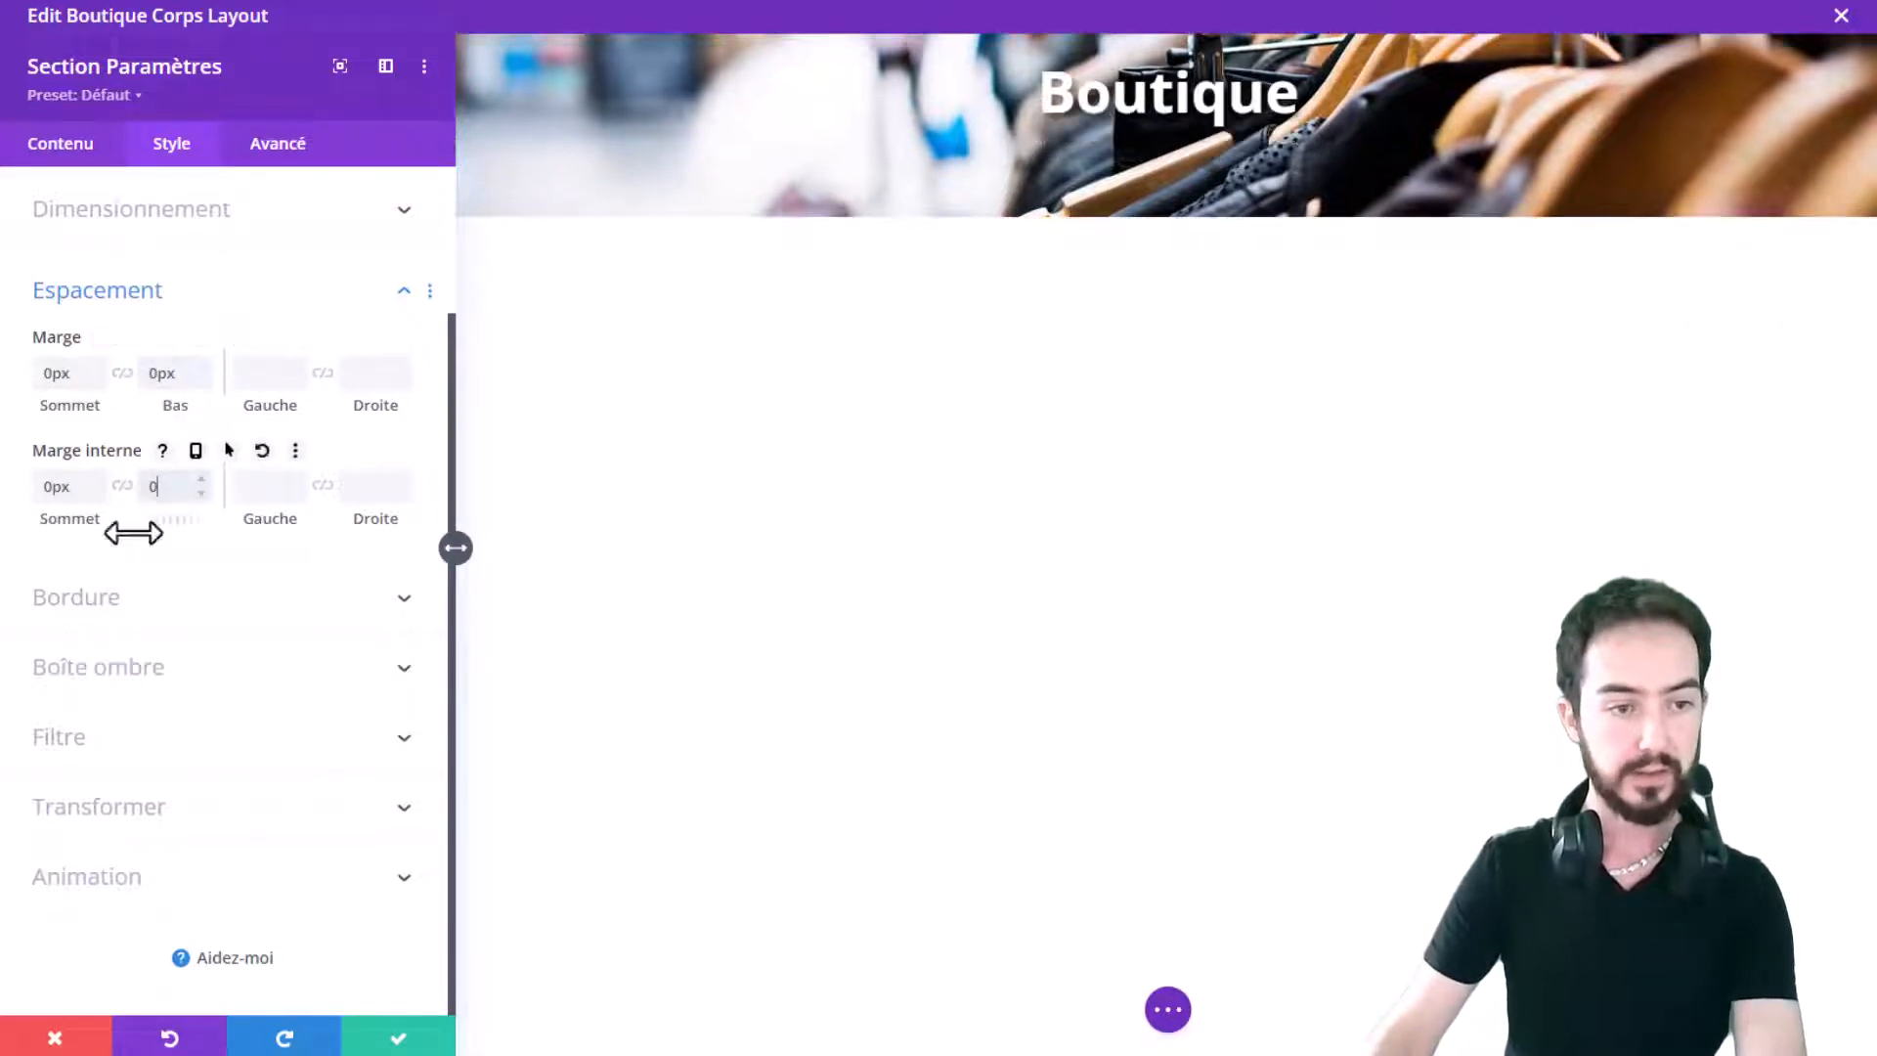
left_click(122, 372)
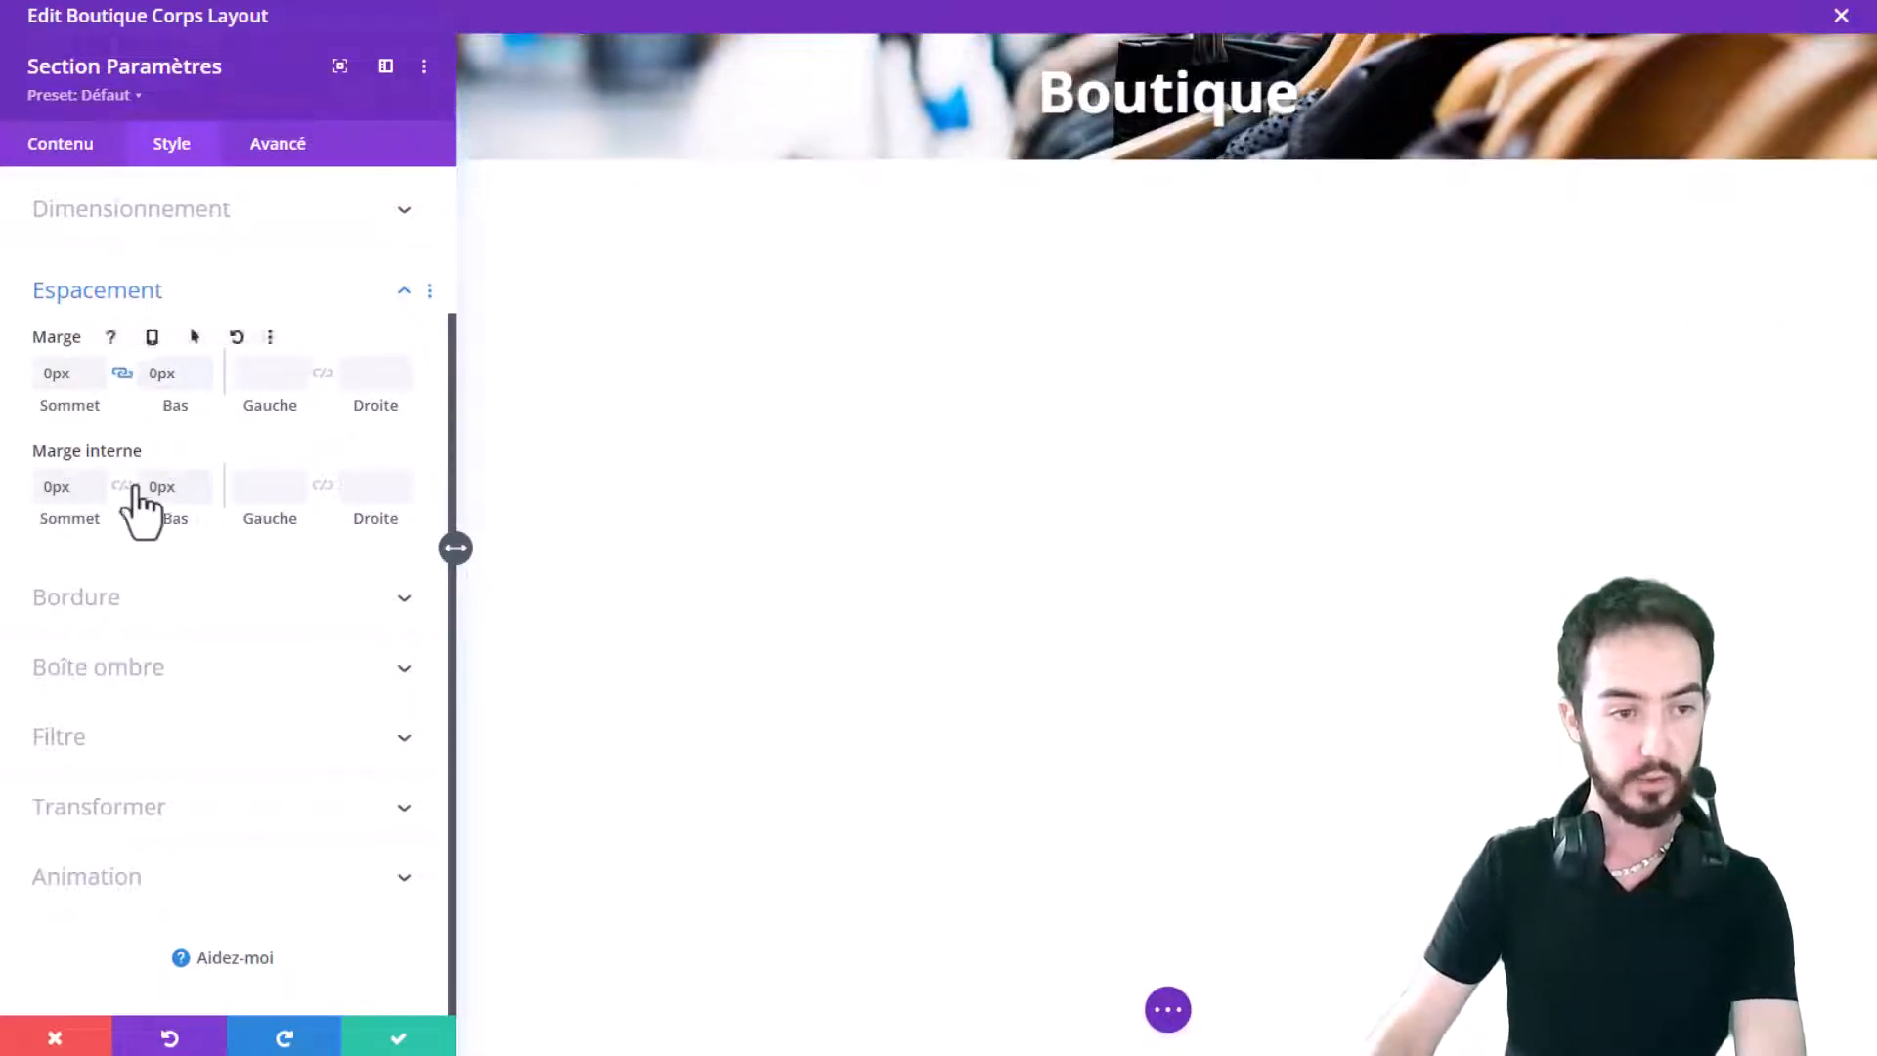
left_click(391, 1034)
Step: Set the banner row's width and maximum width to 100%
mouse_move(817, 98)
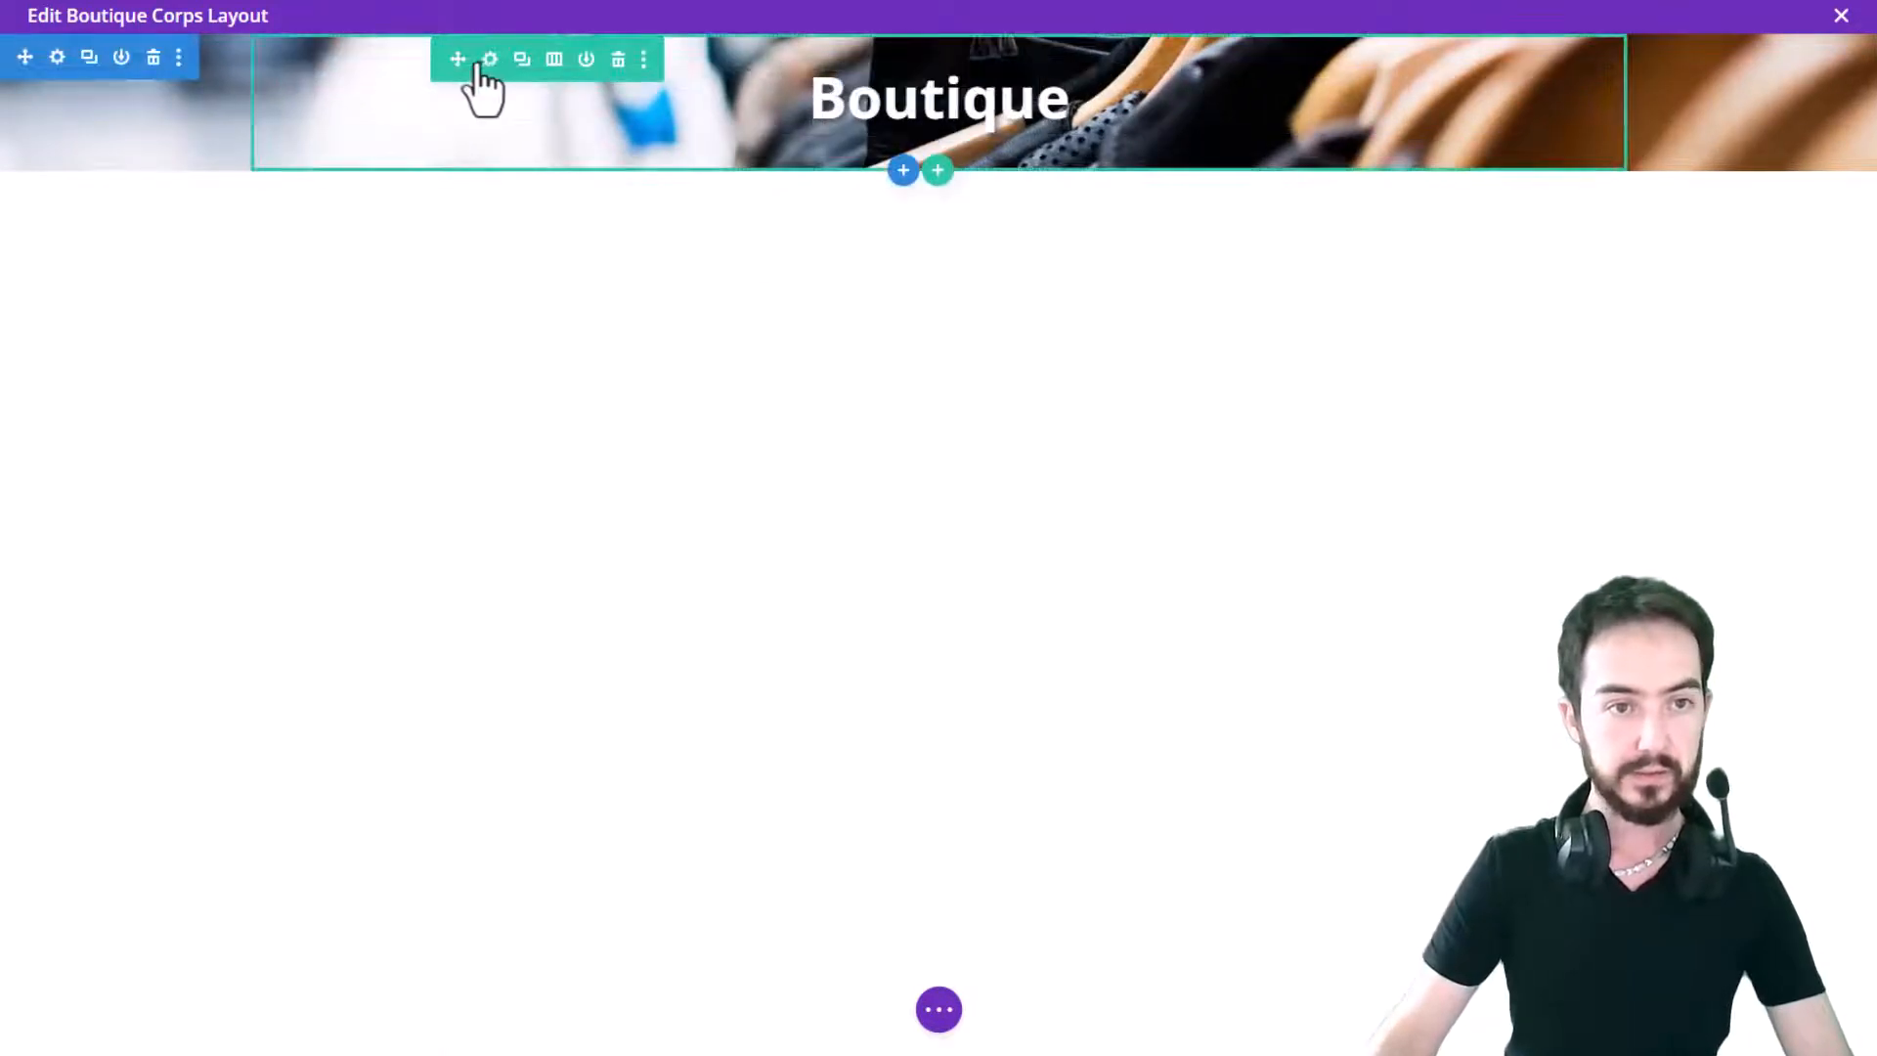
left_click(487, 60)
left_click(172, 143)
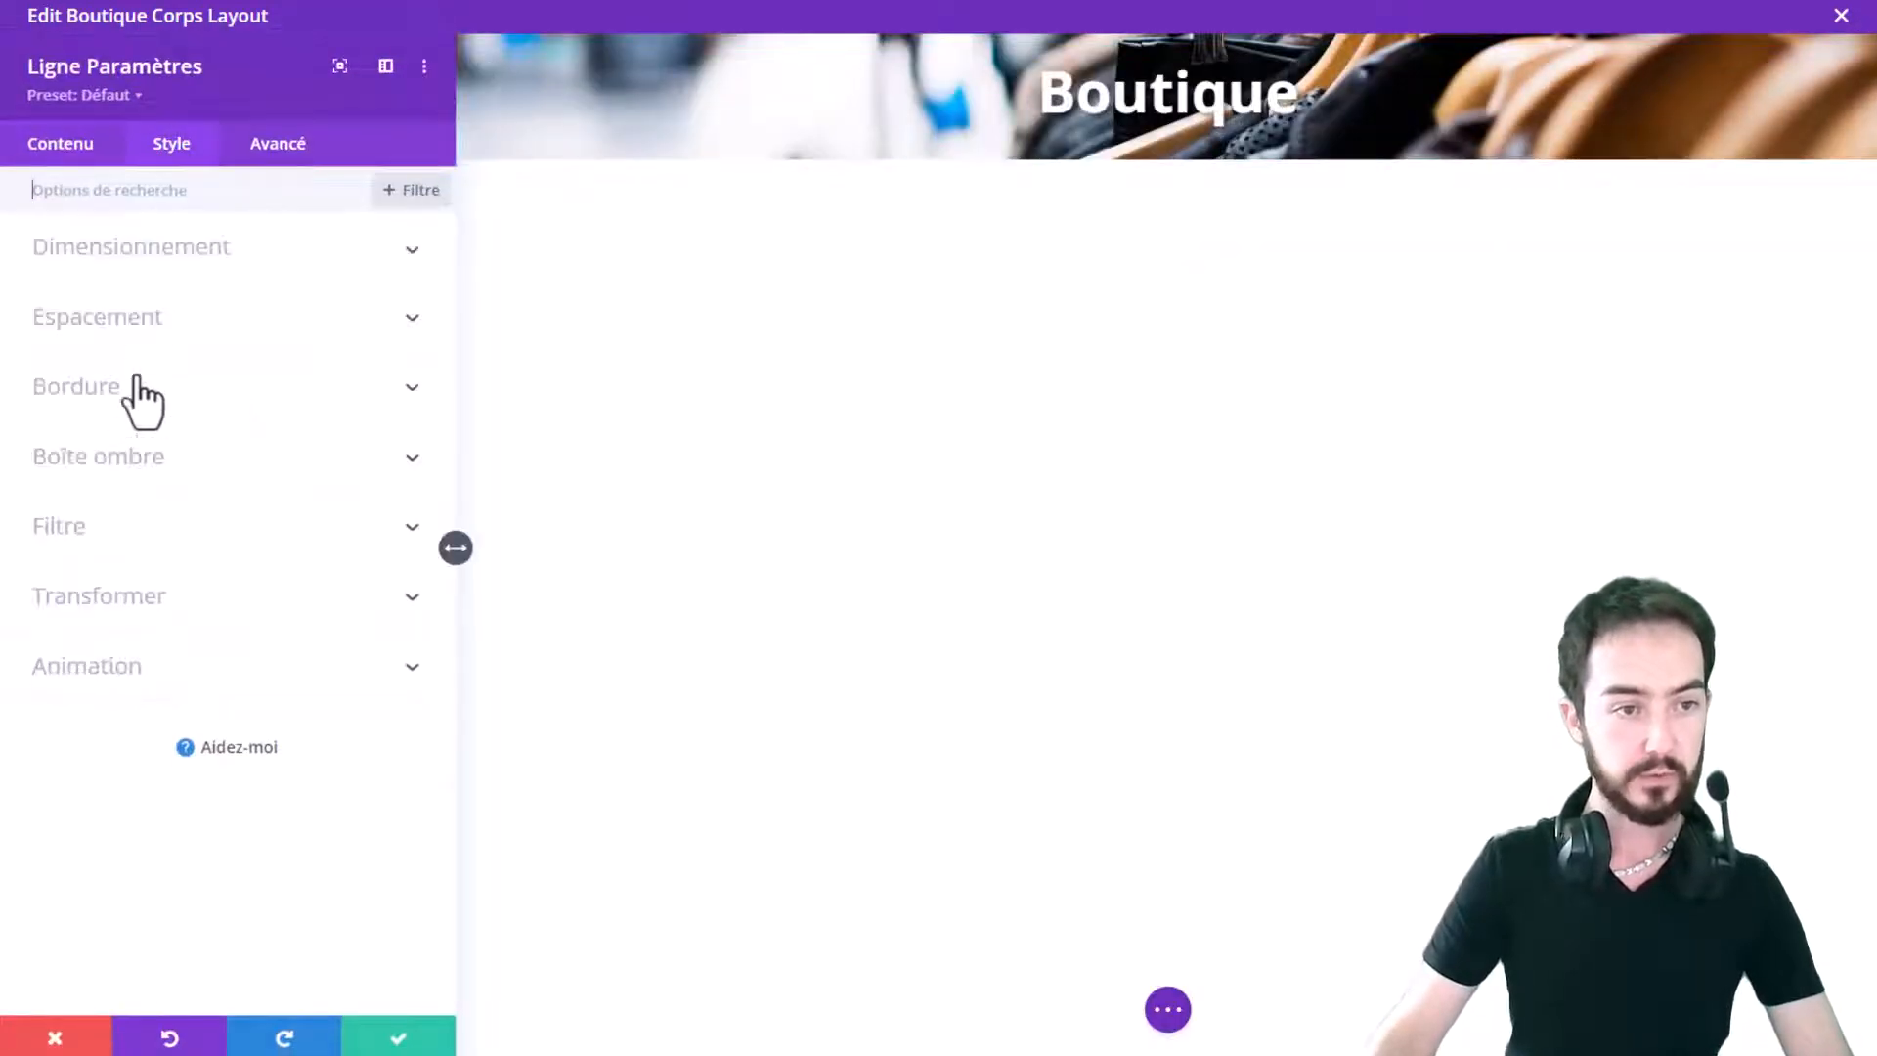
left_click(213, 256)
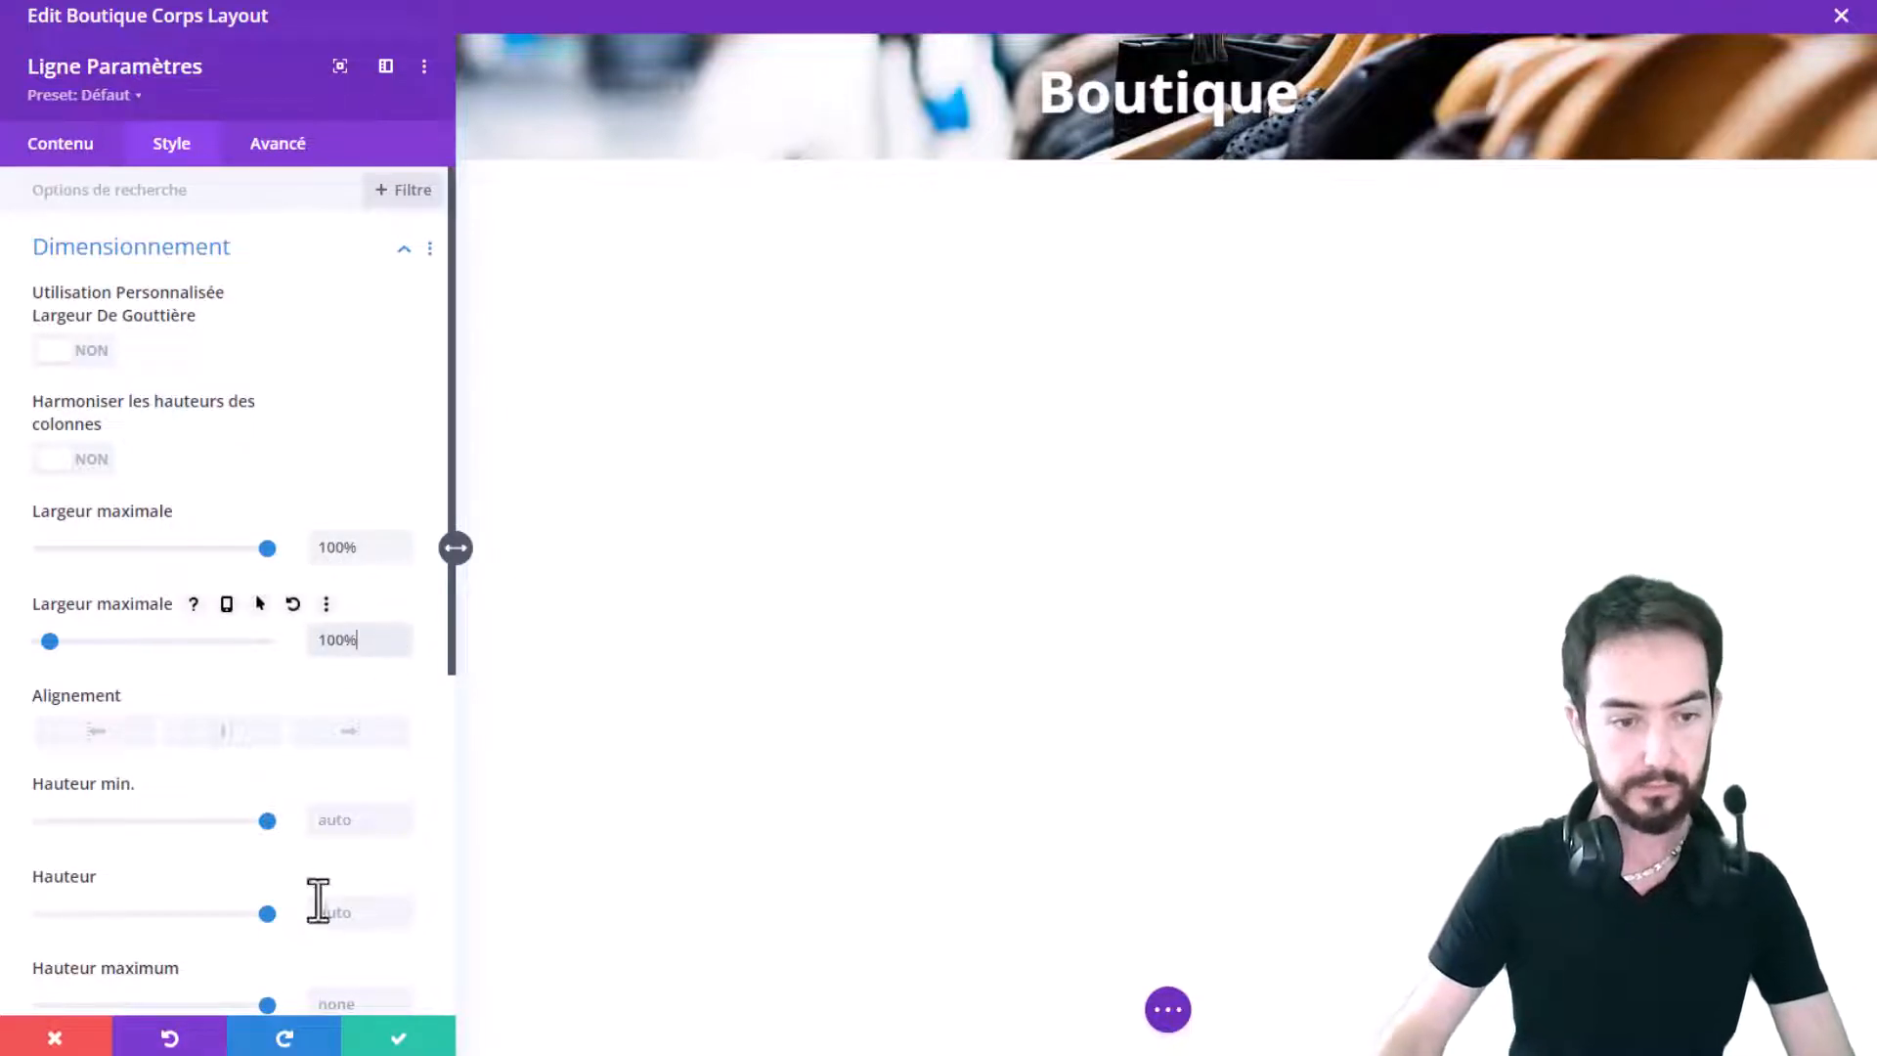
Step: Give the banner row a semi-transparent black background overlay of rgba(0,0,0,0.48)
left_click(84, 149)
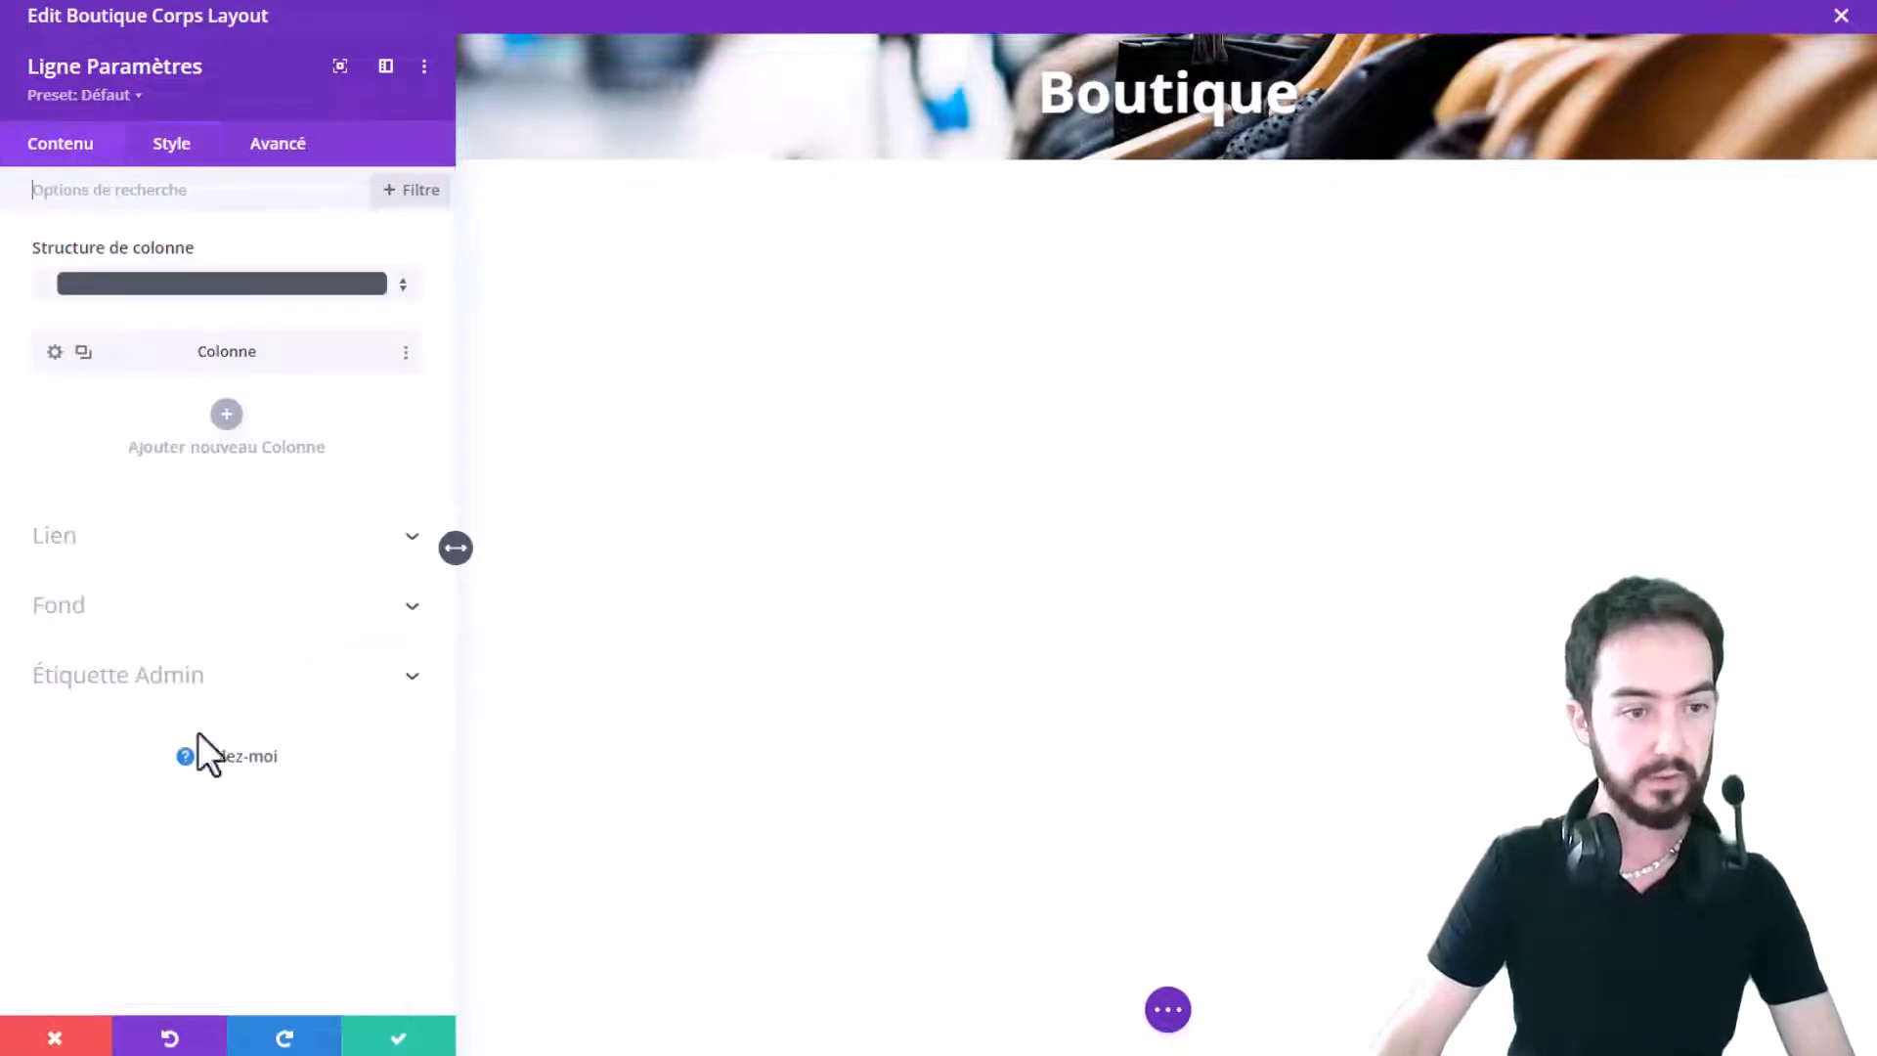
left_click(109, 621)
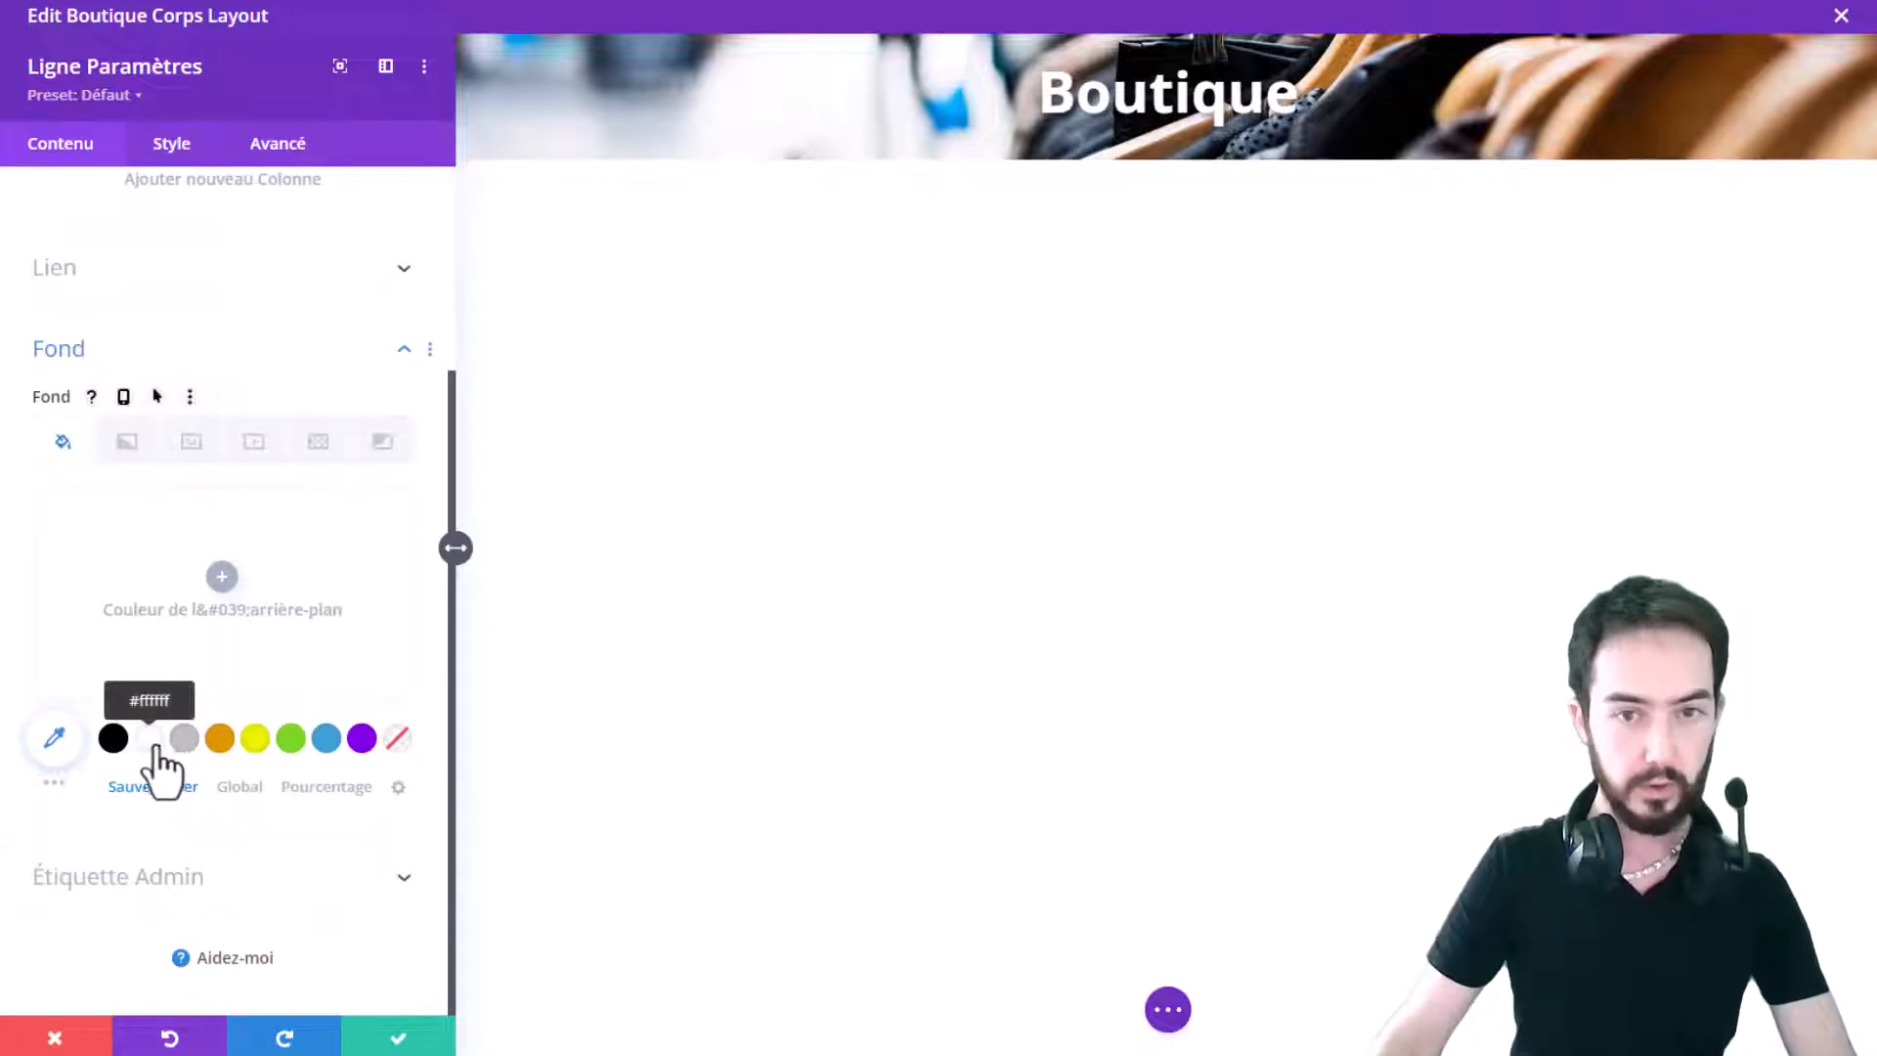
left_click(111, 740)
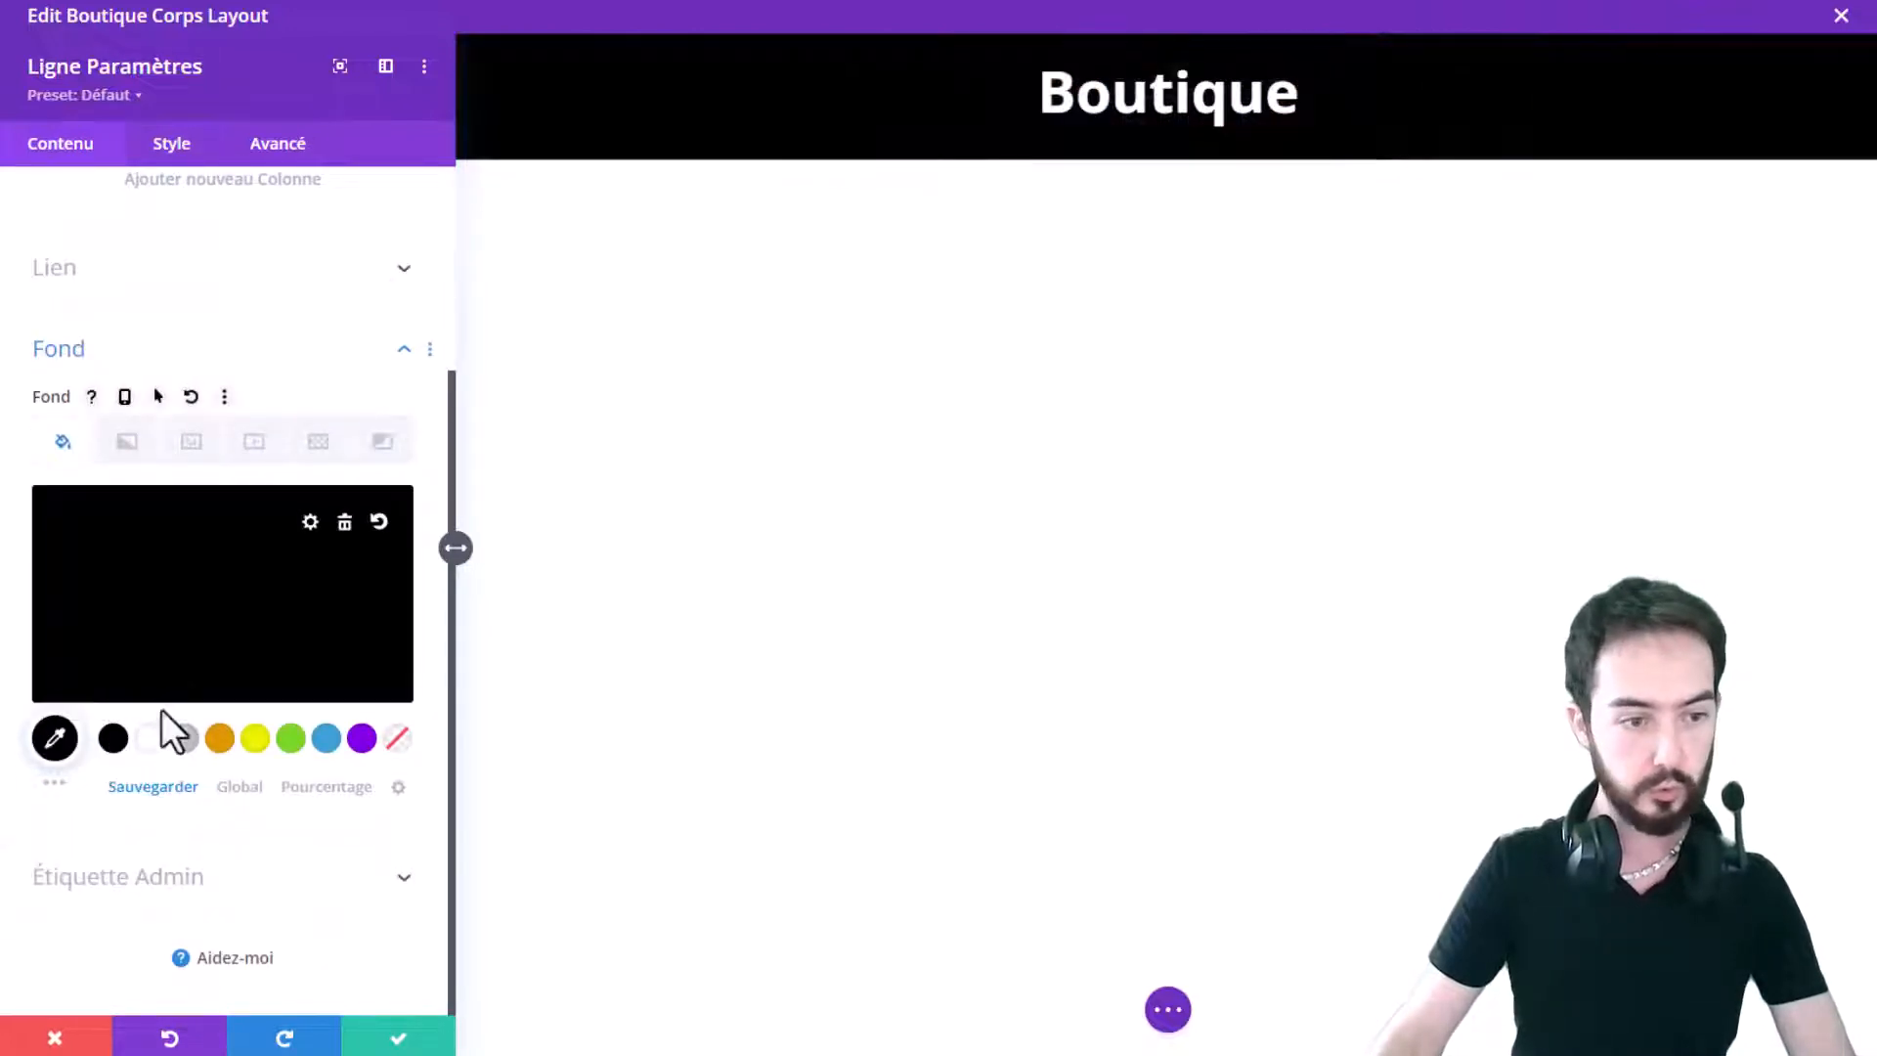
left_click(56, 743)
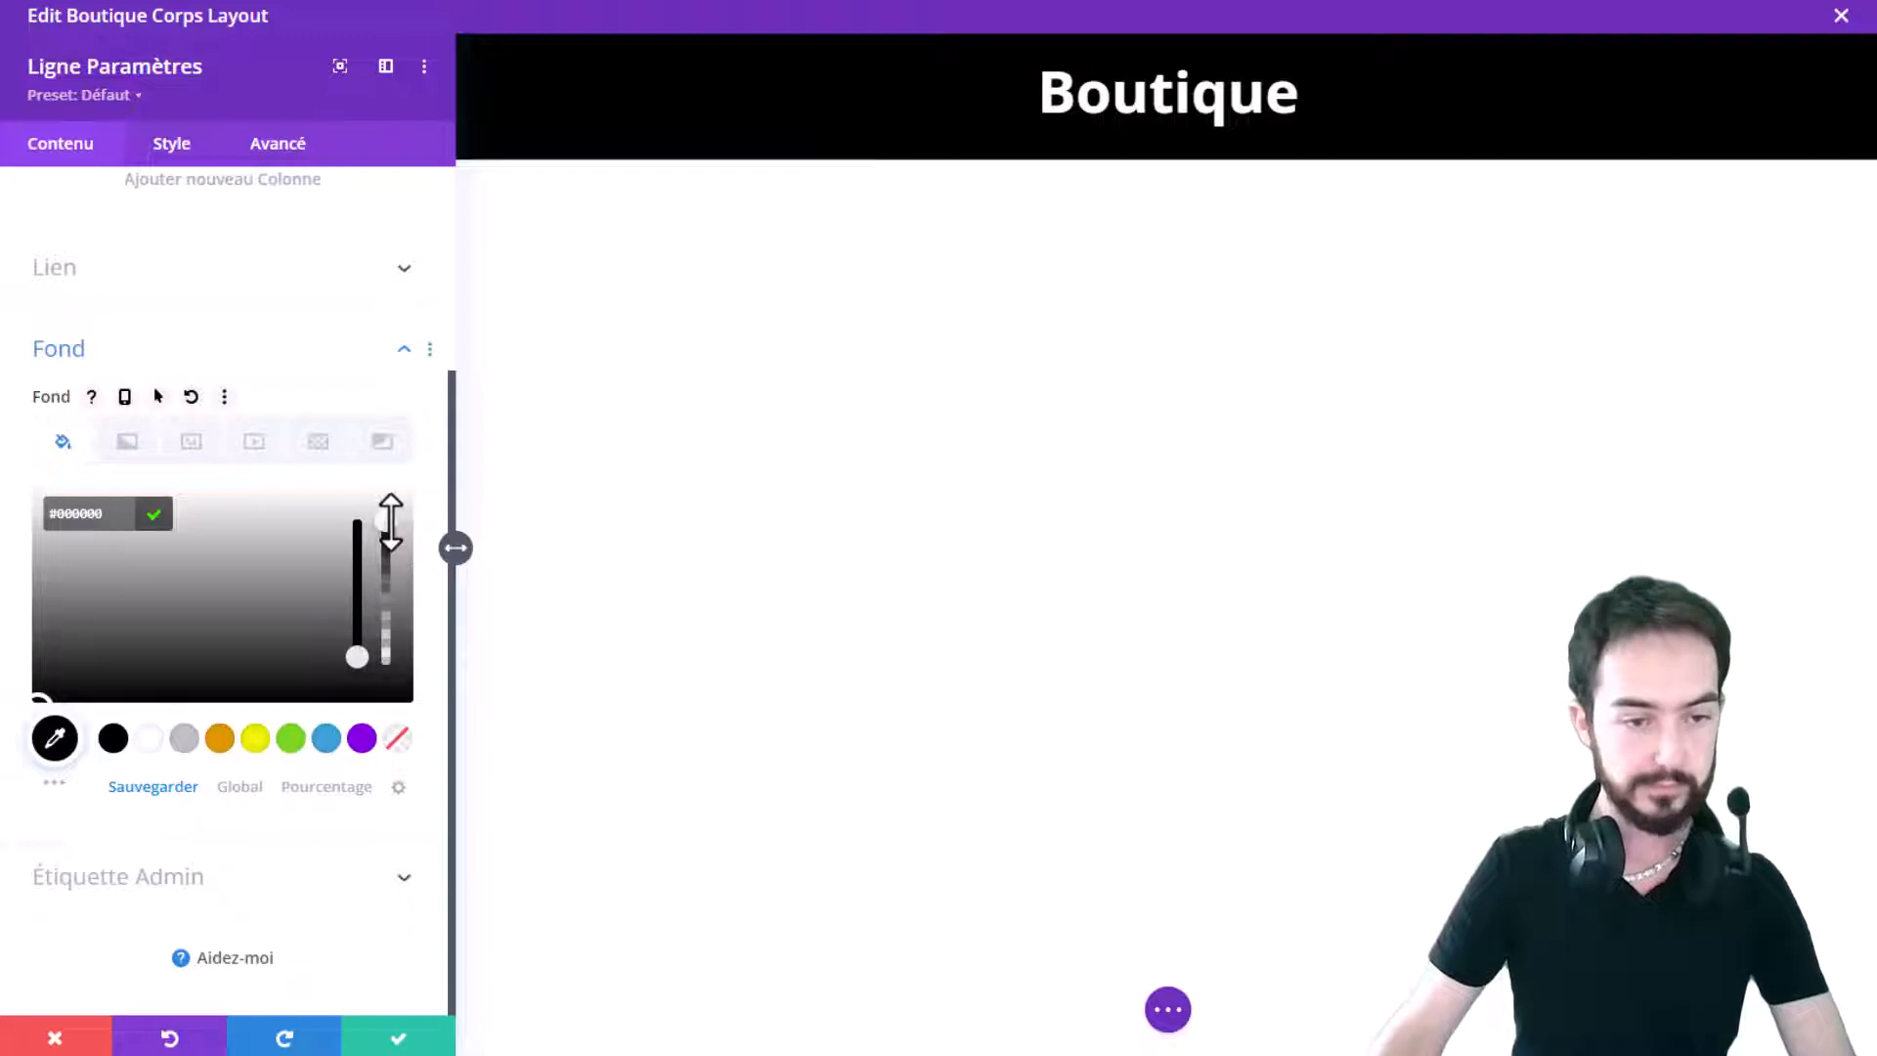
left_click_drag(390, 520, 381, 592)
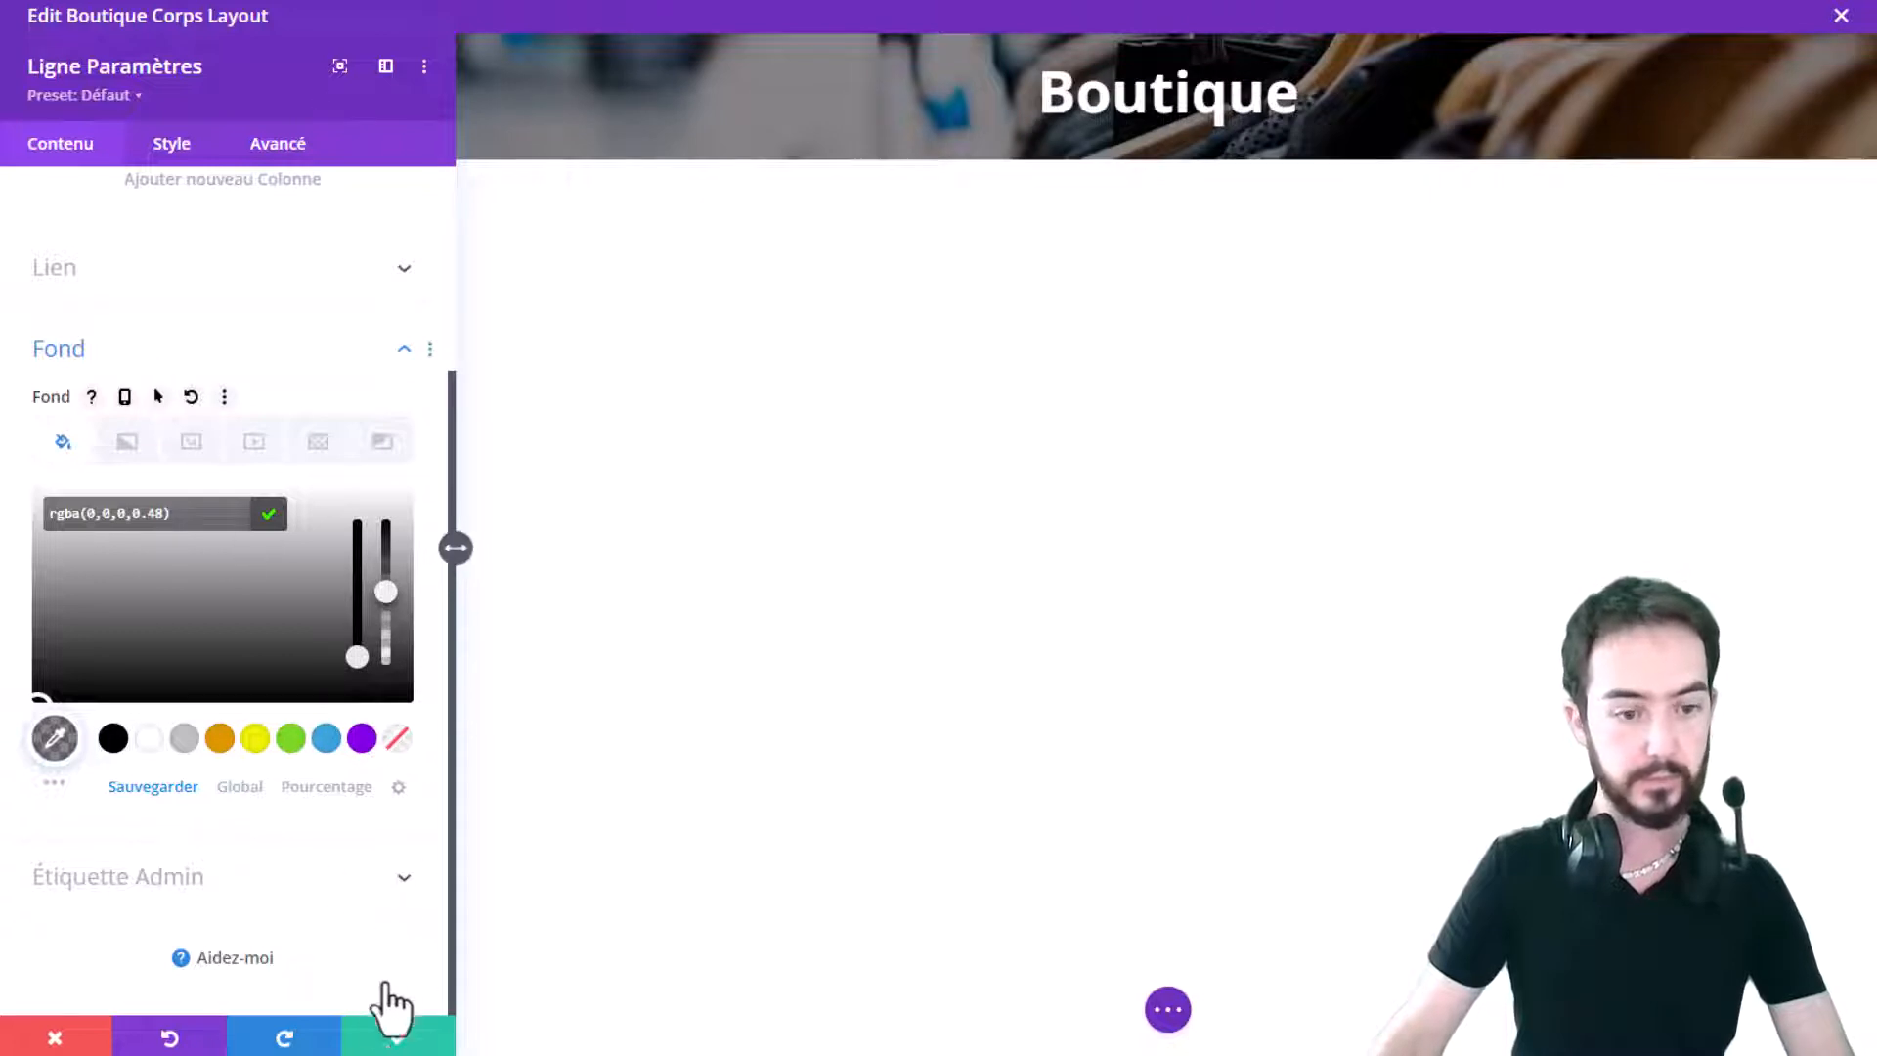
Step: Set the banner row's linked top and bottom padding to 50px and save the row settings
left_click(166, 147)
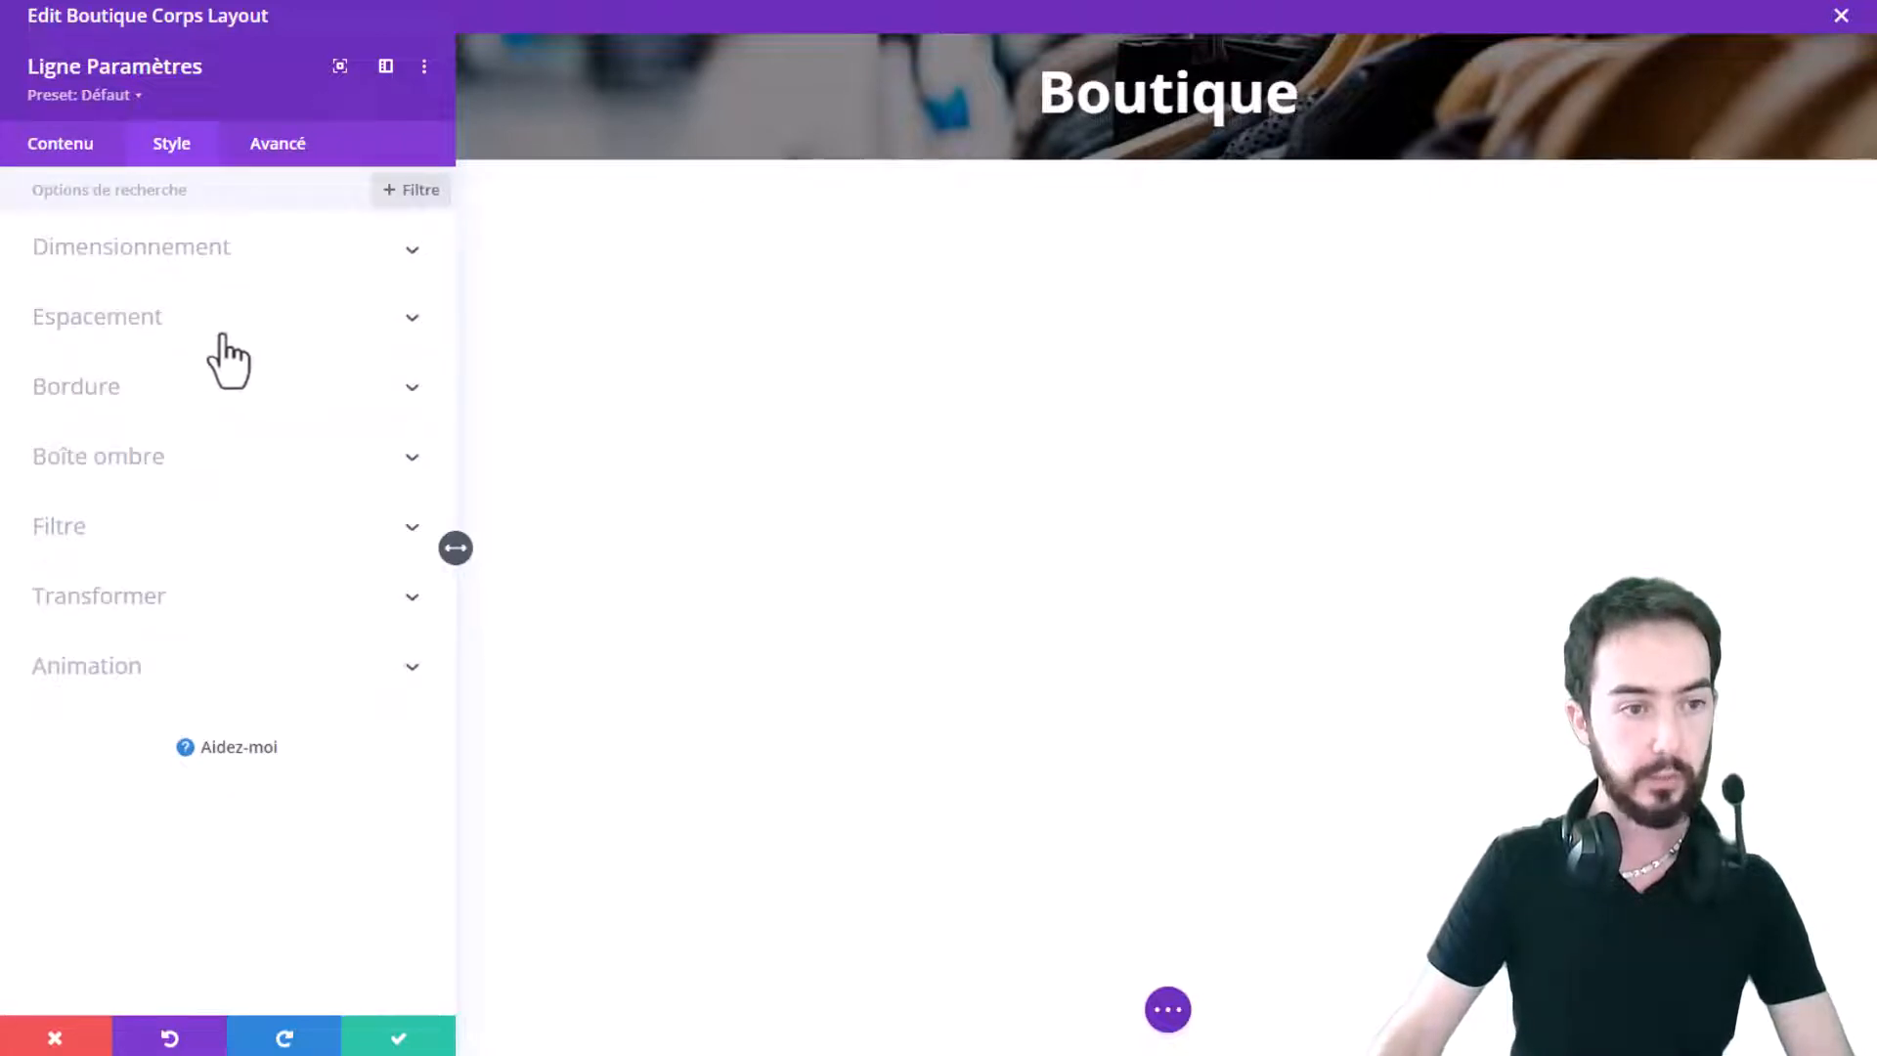
left_click(164, 318)
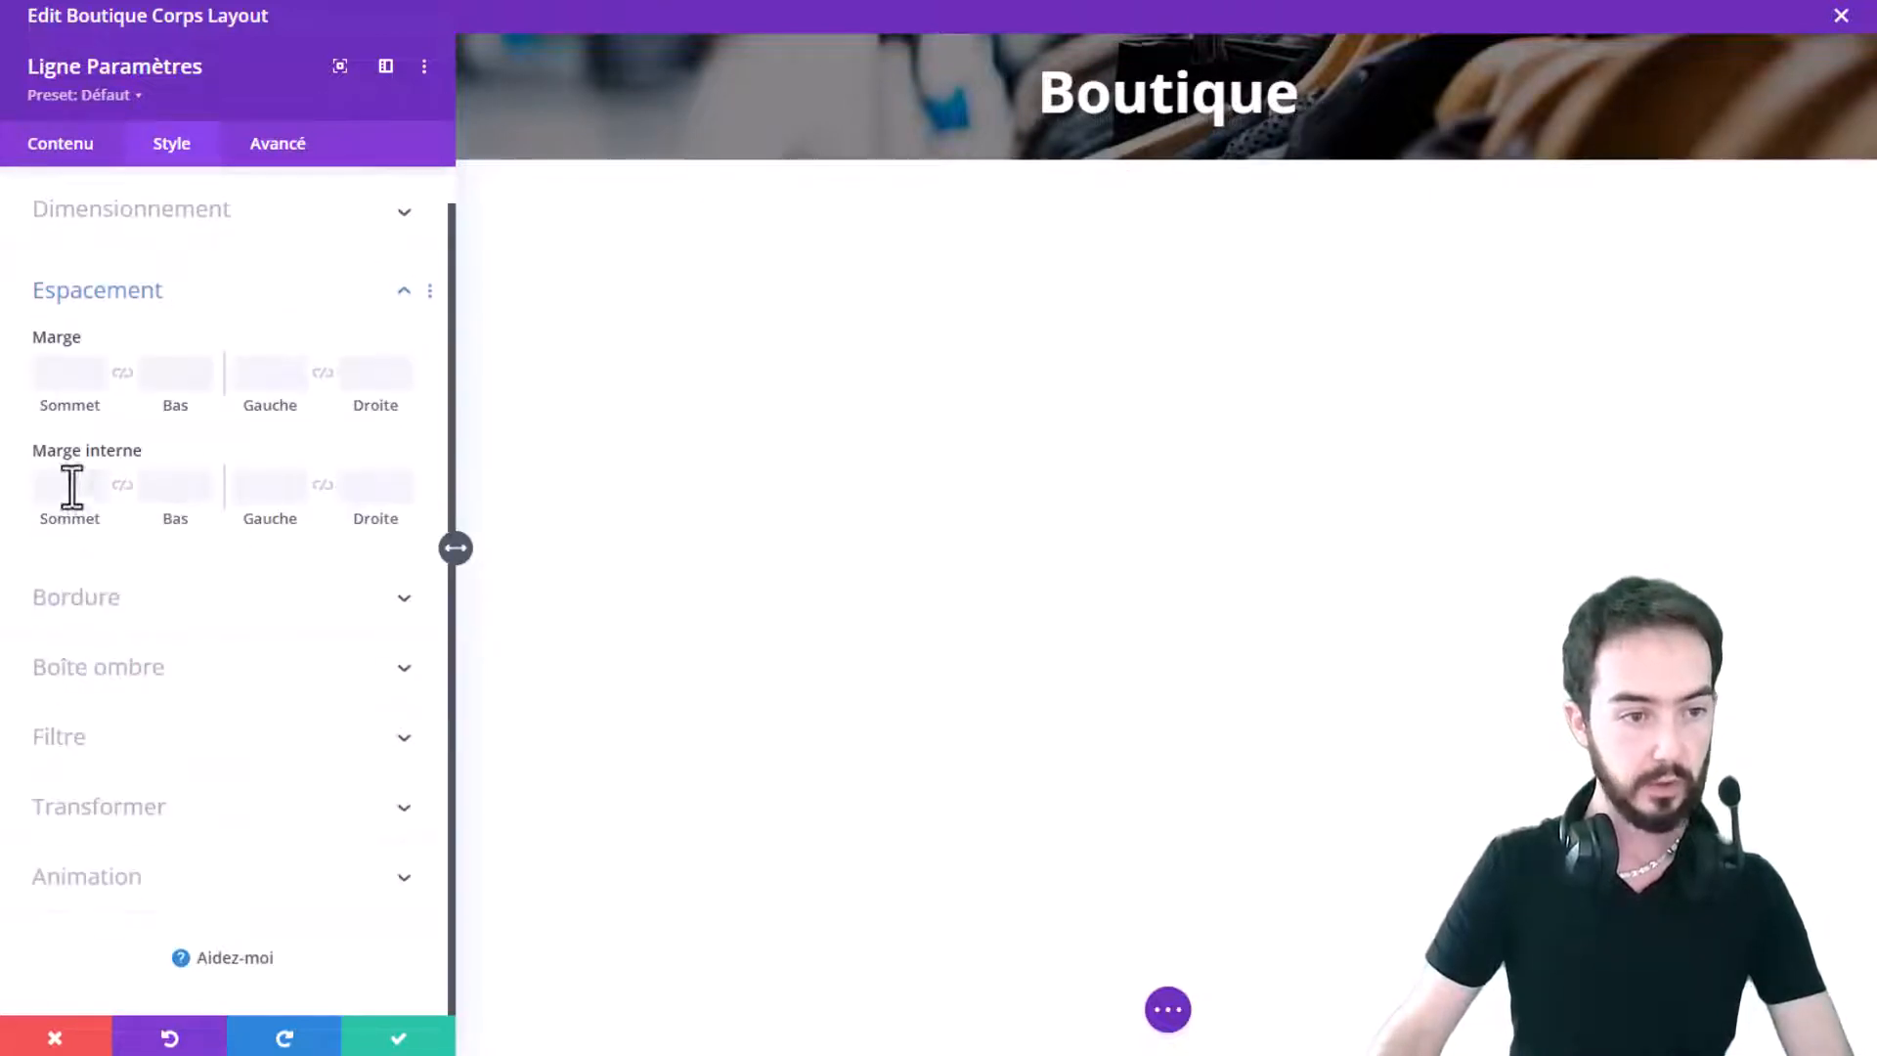
type("20px")
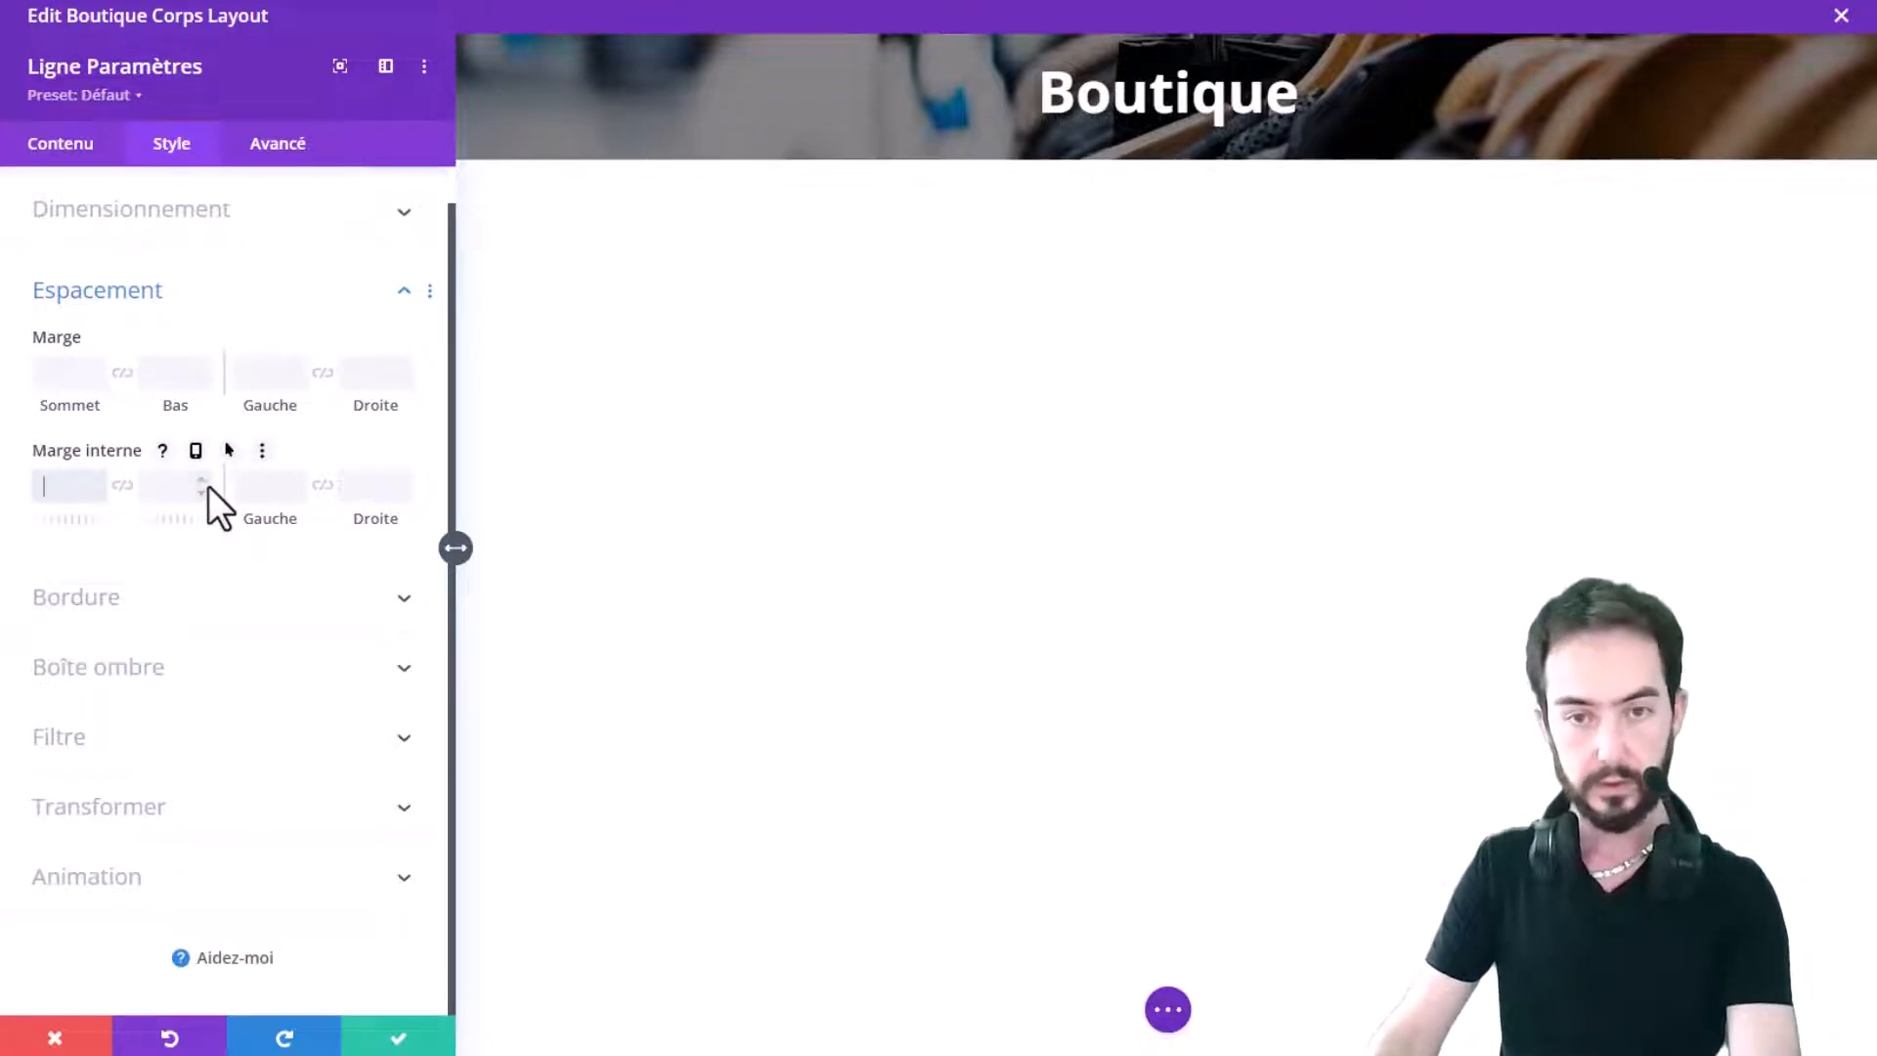
double_click(65, 483)
type("40px")
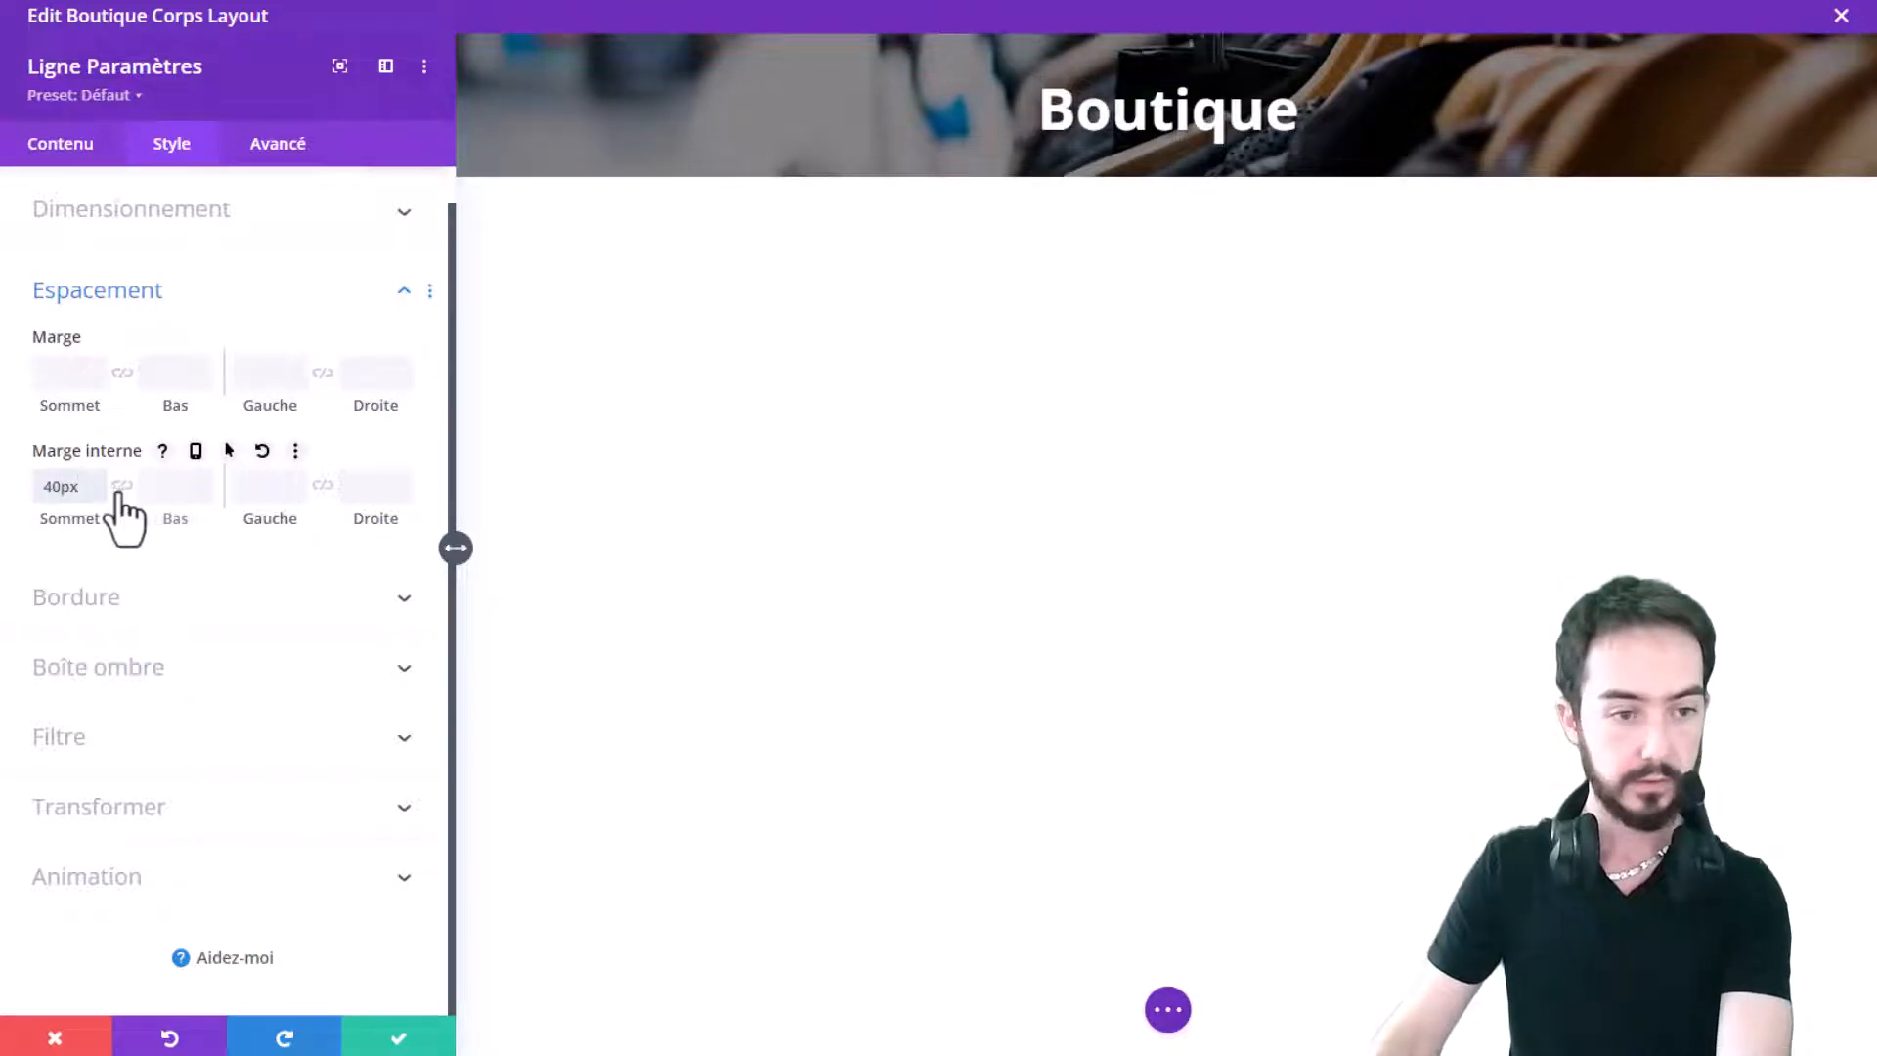
left_click(121, 486)
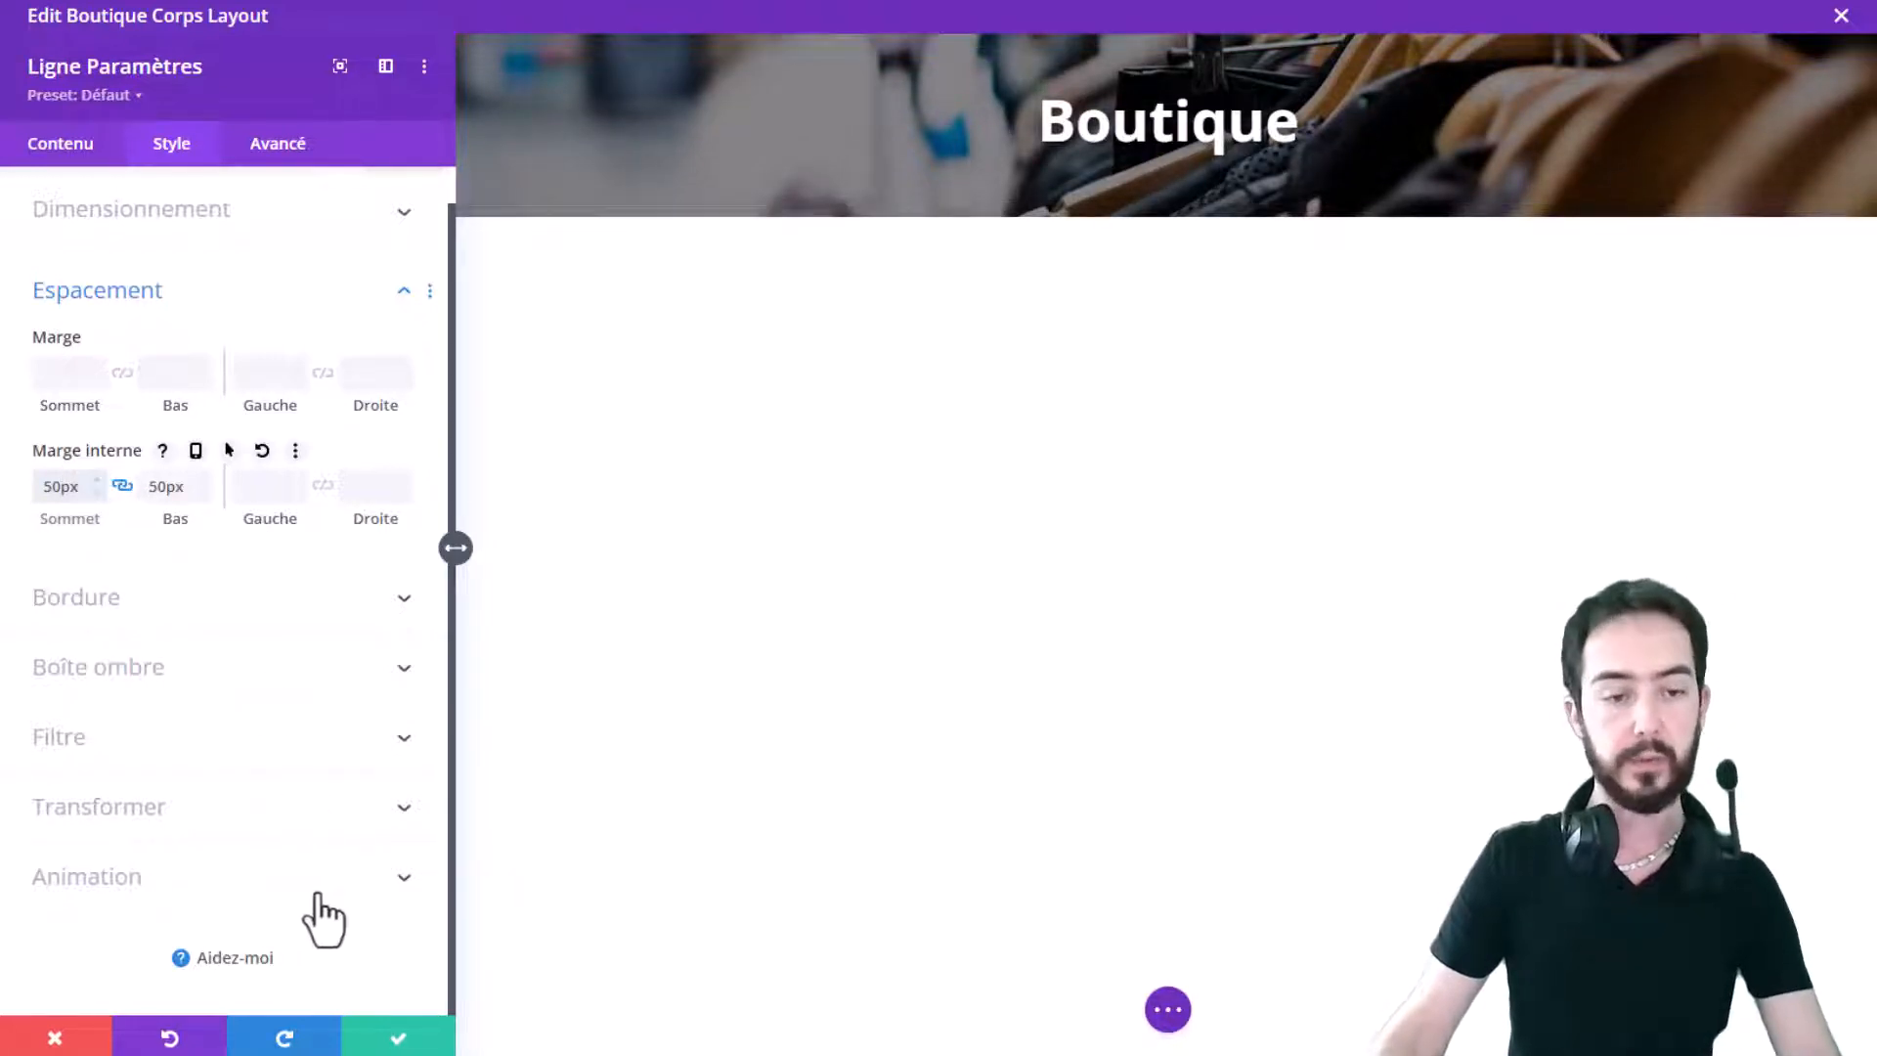
left_click(389, 1037)
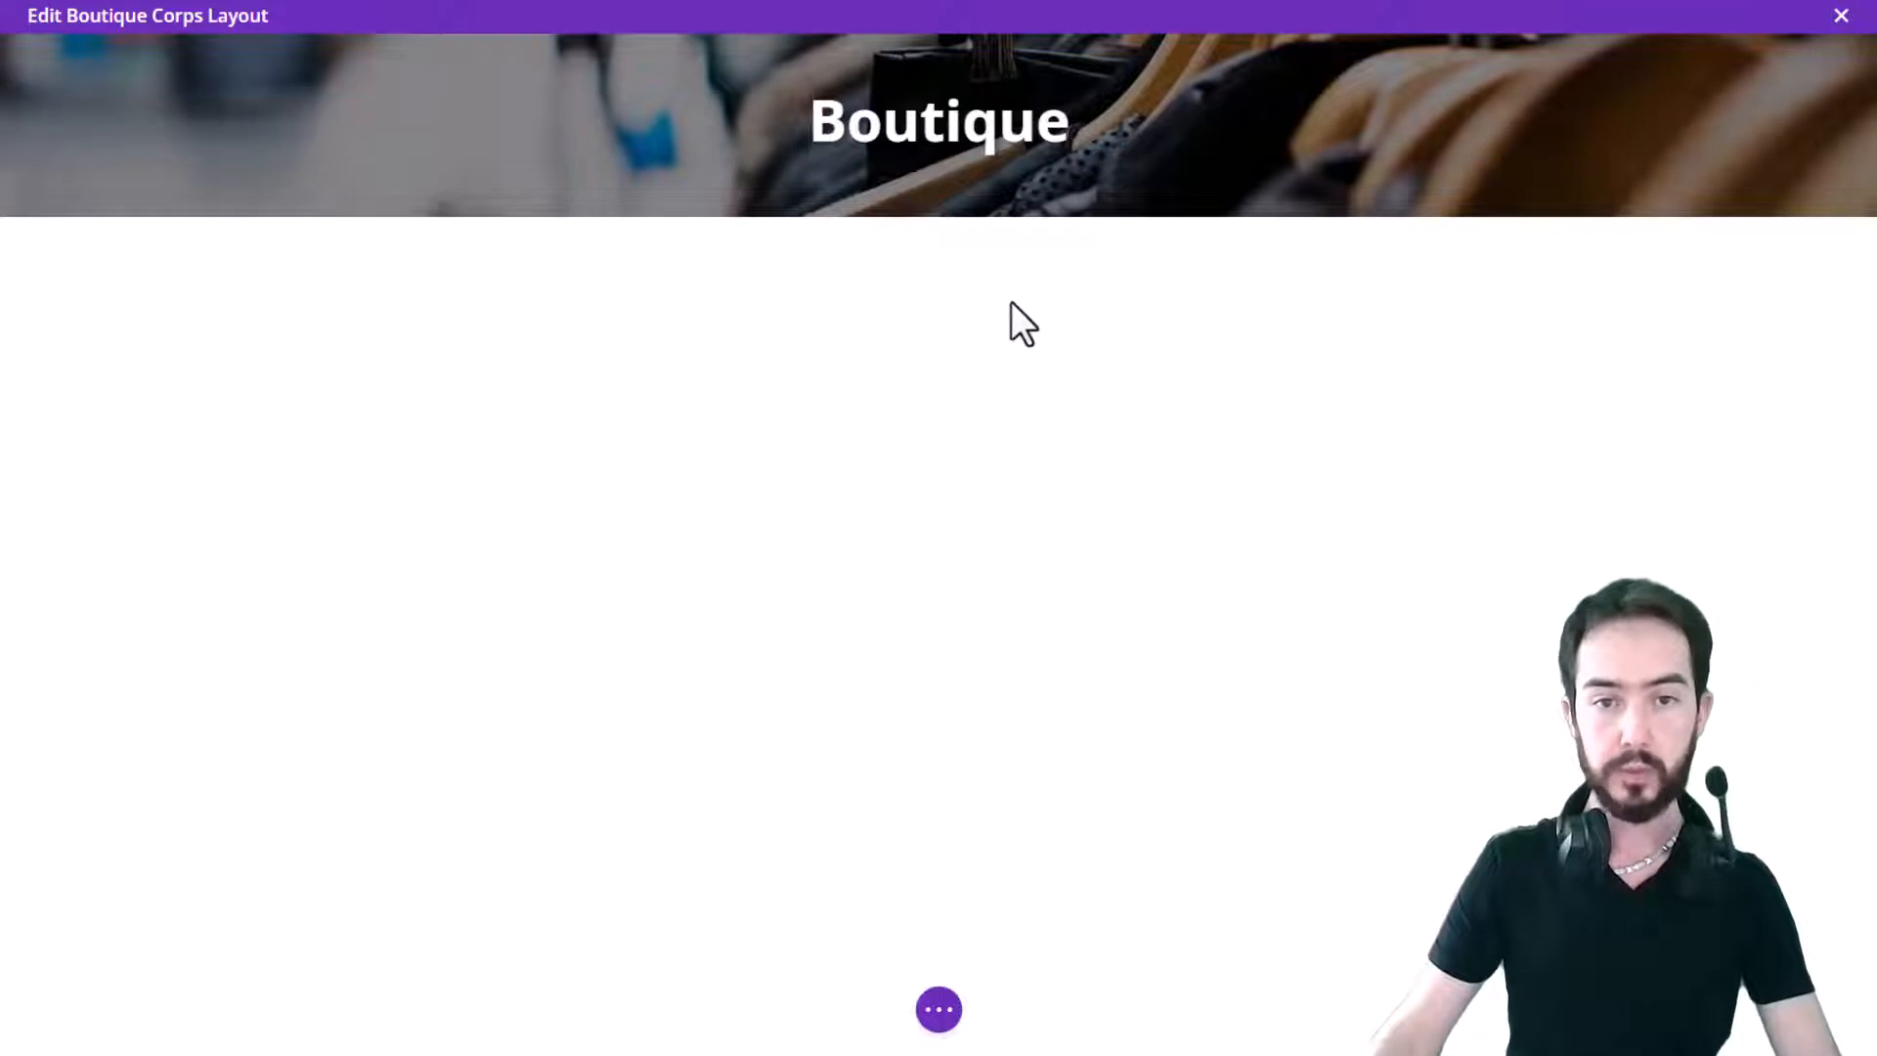
Step: Insert a regular section with a one-column row below the banner and place a duplicate of the Boutique text module in it
left_click(903, 217)
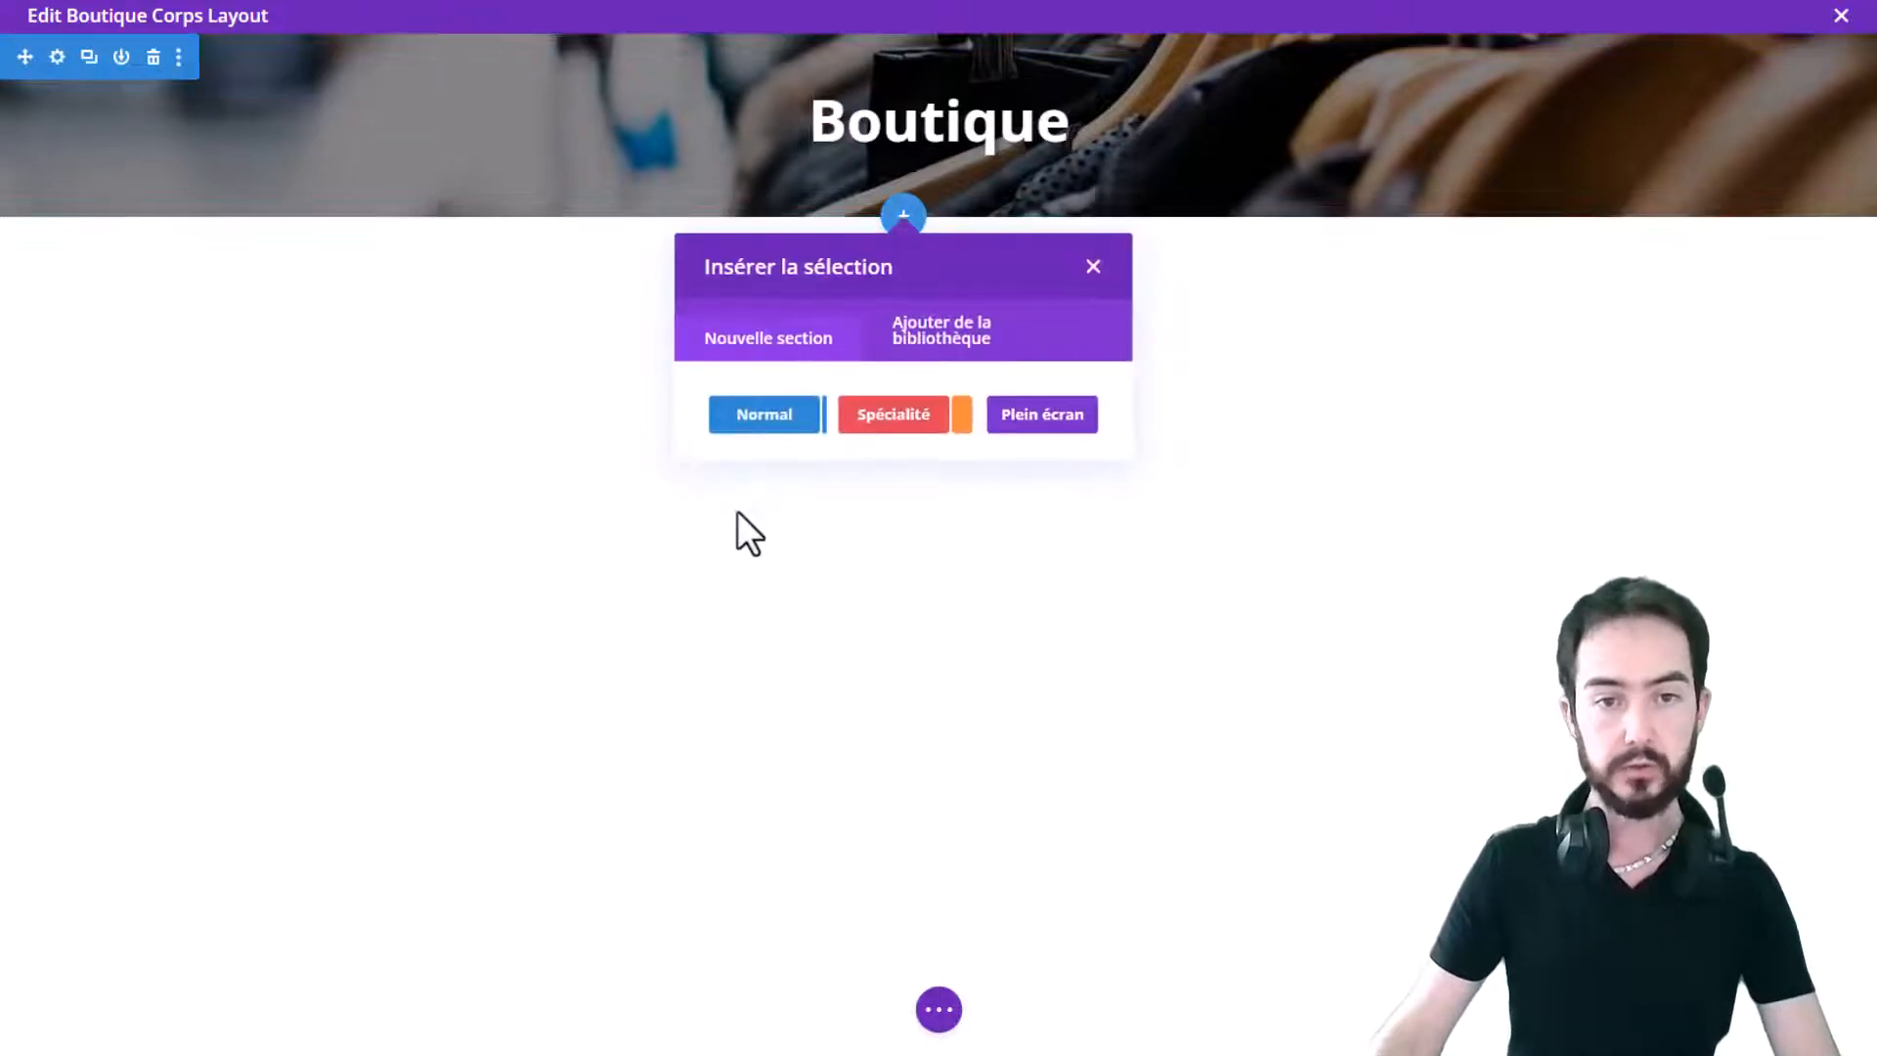
left_click(770, 427)
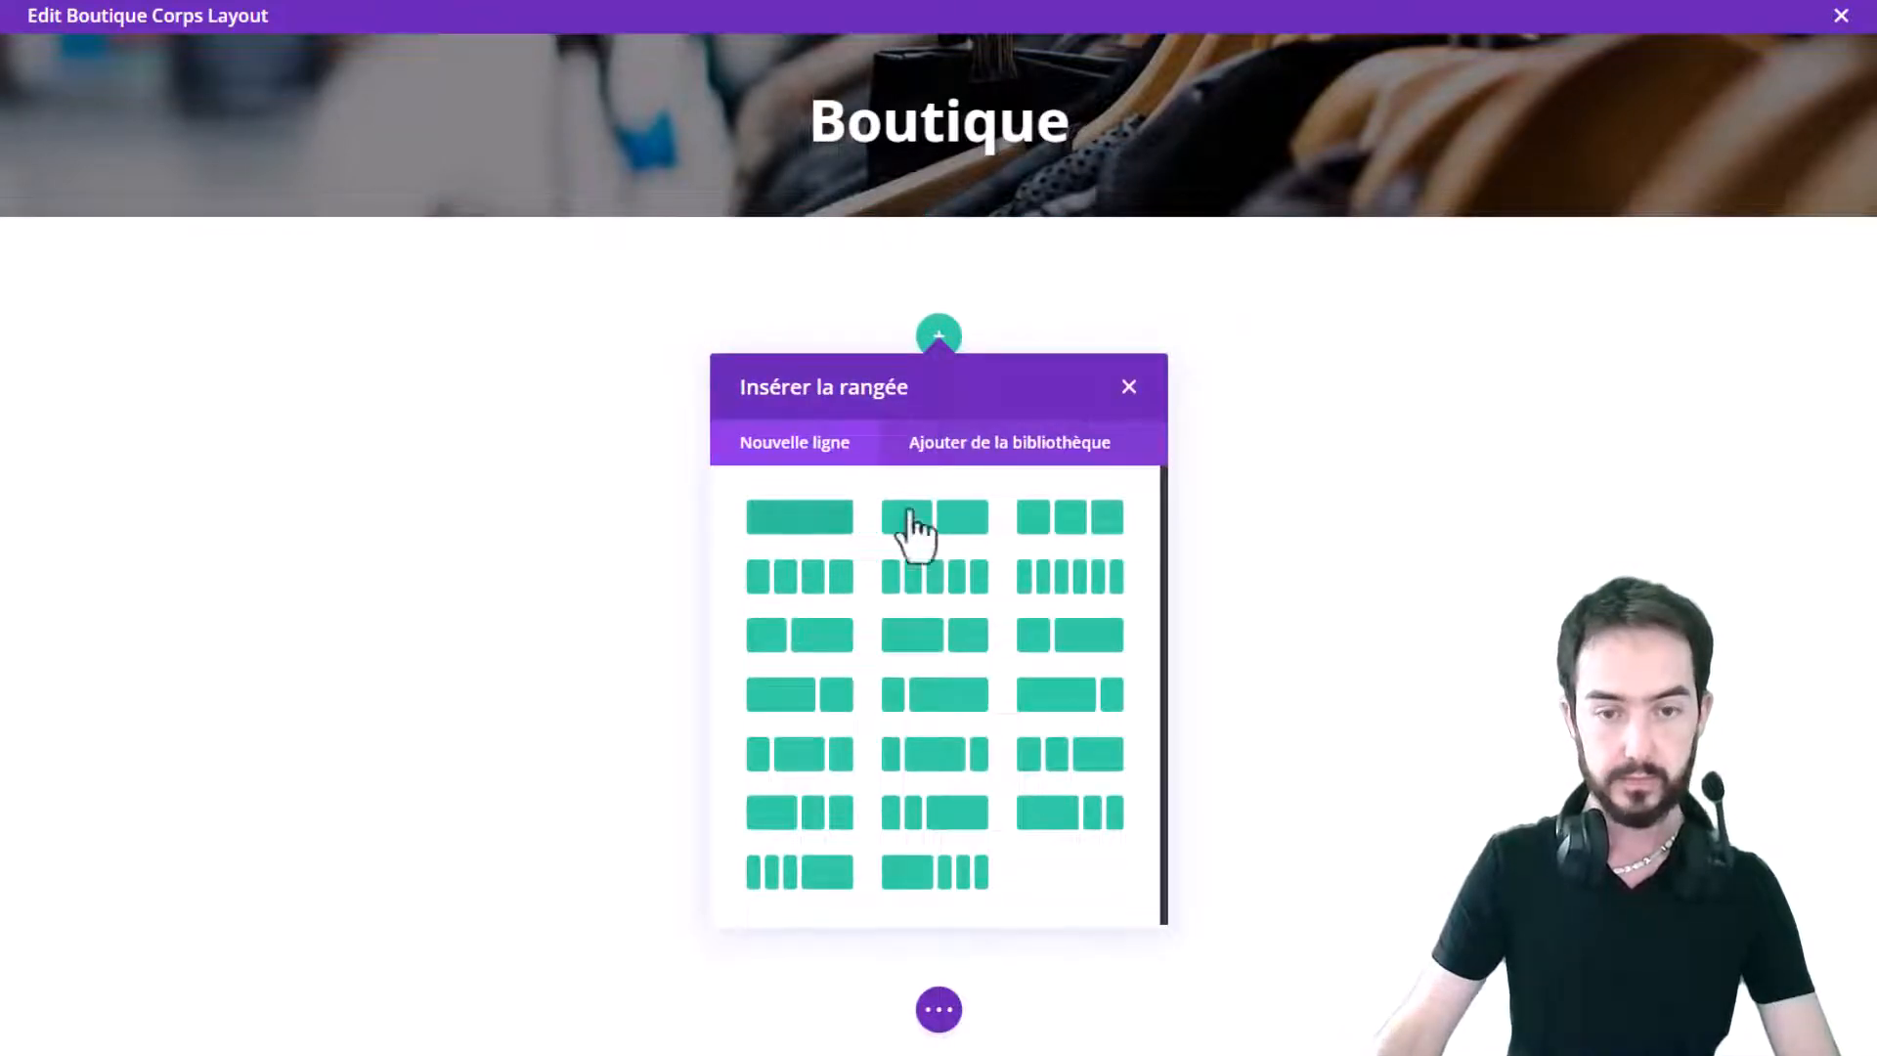
left_click(794, 523)
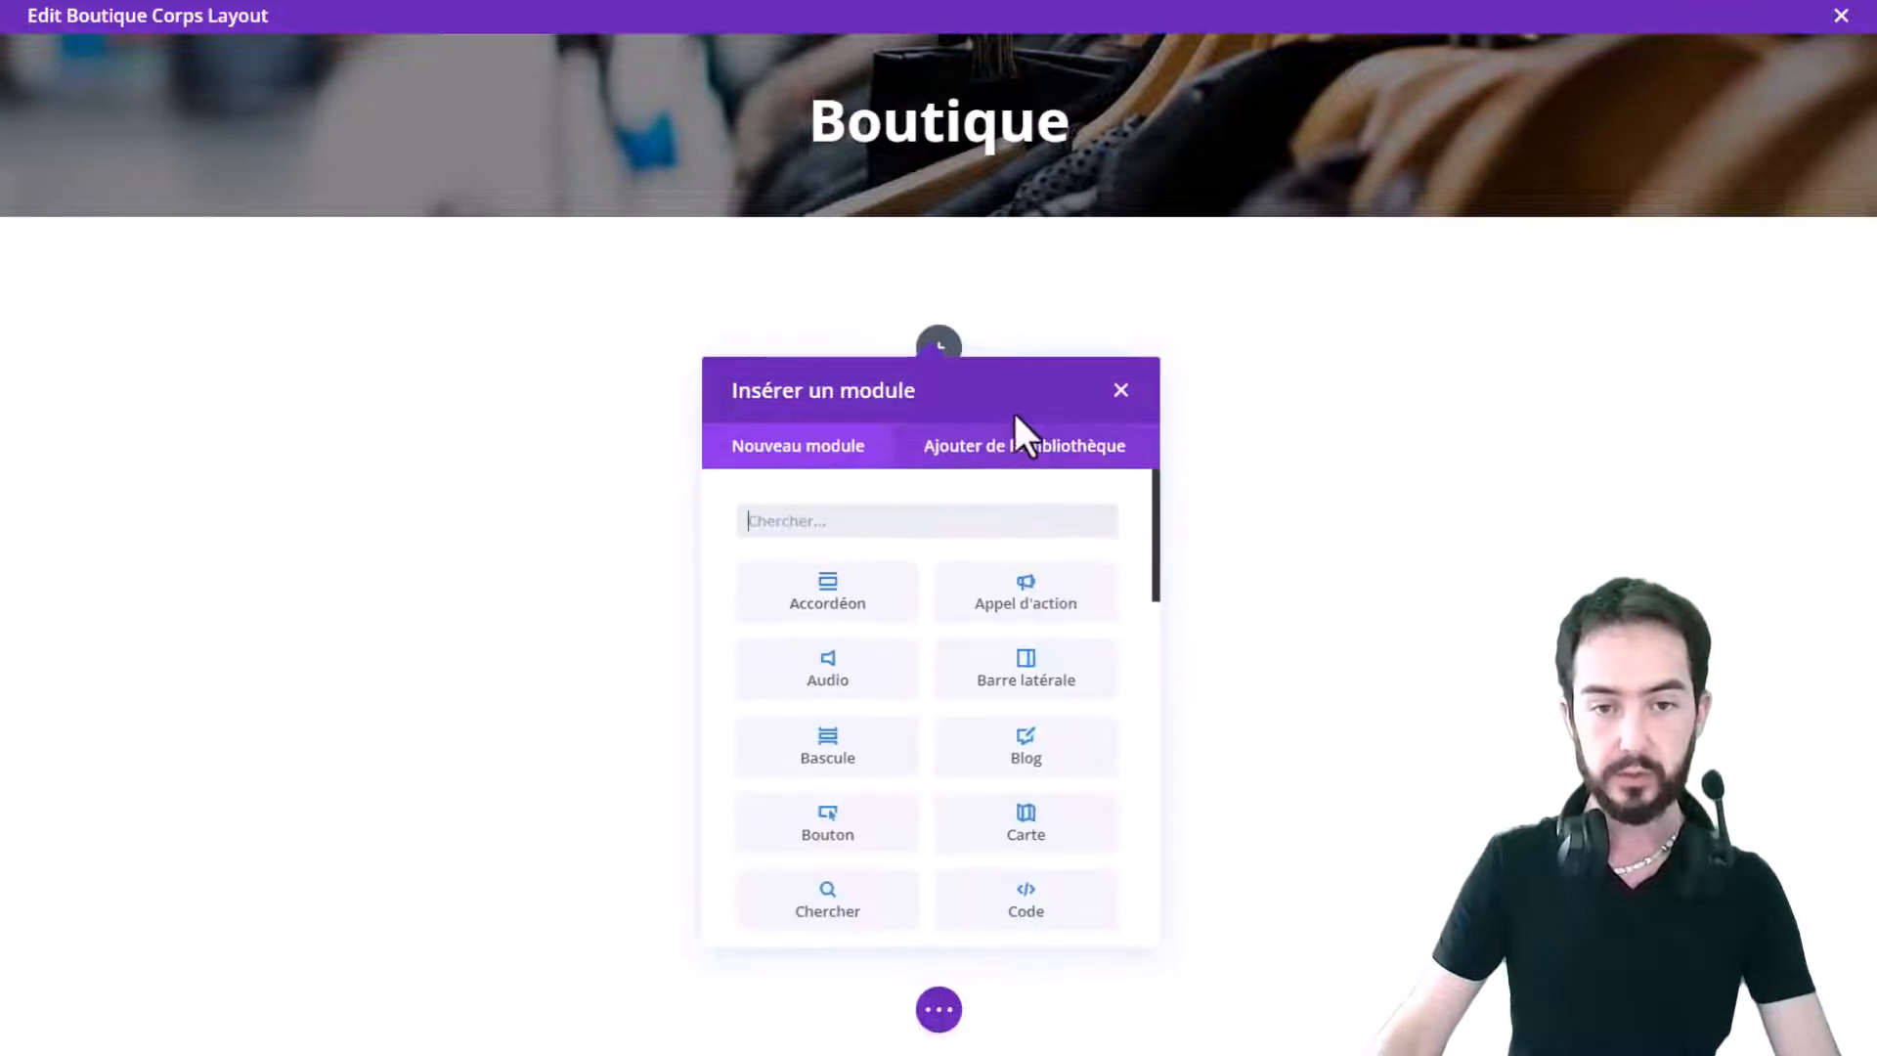
left_click(1119, 396)
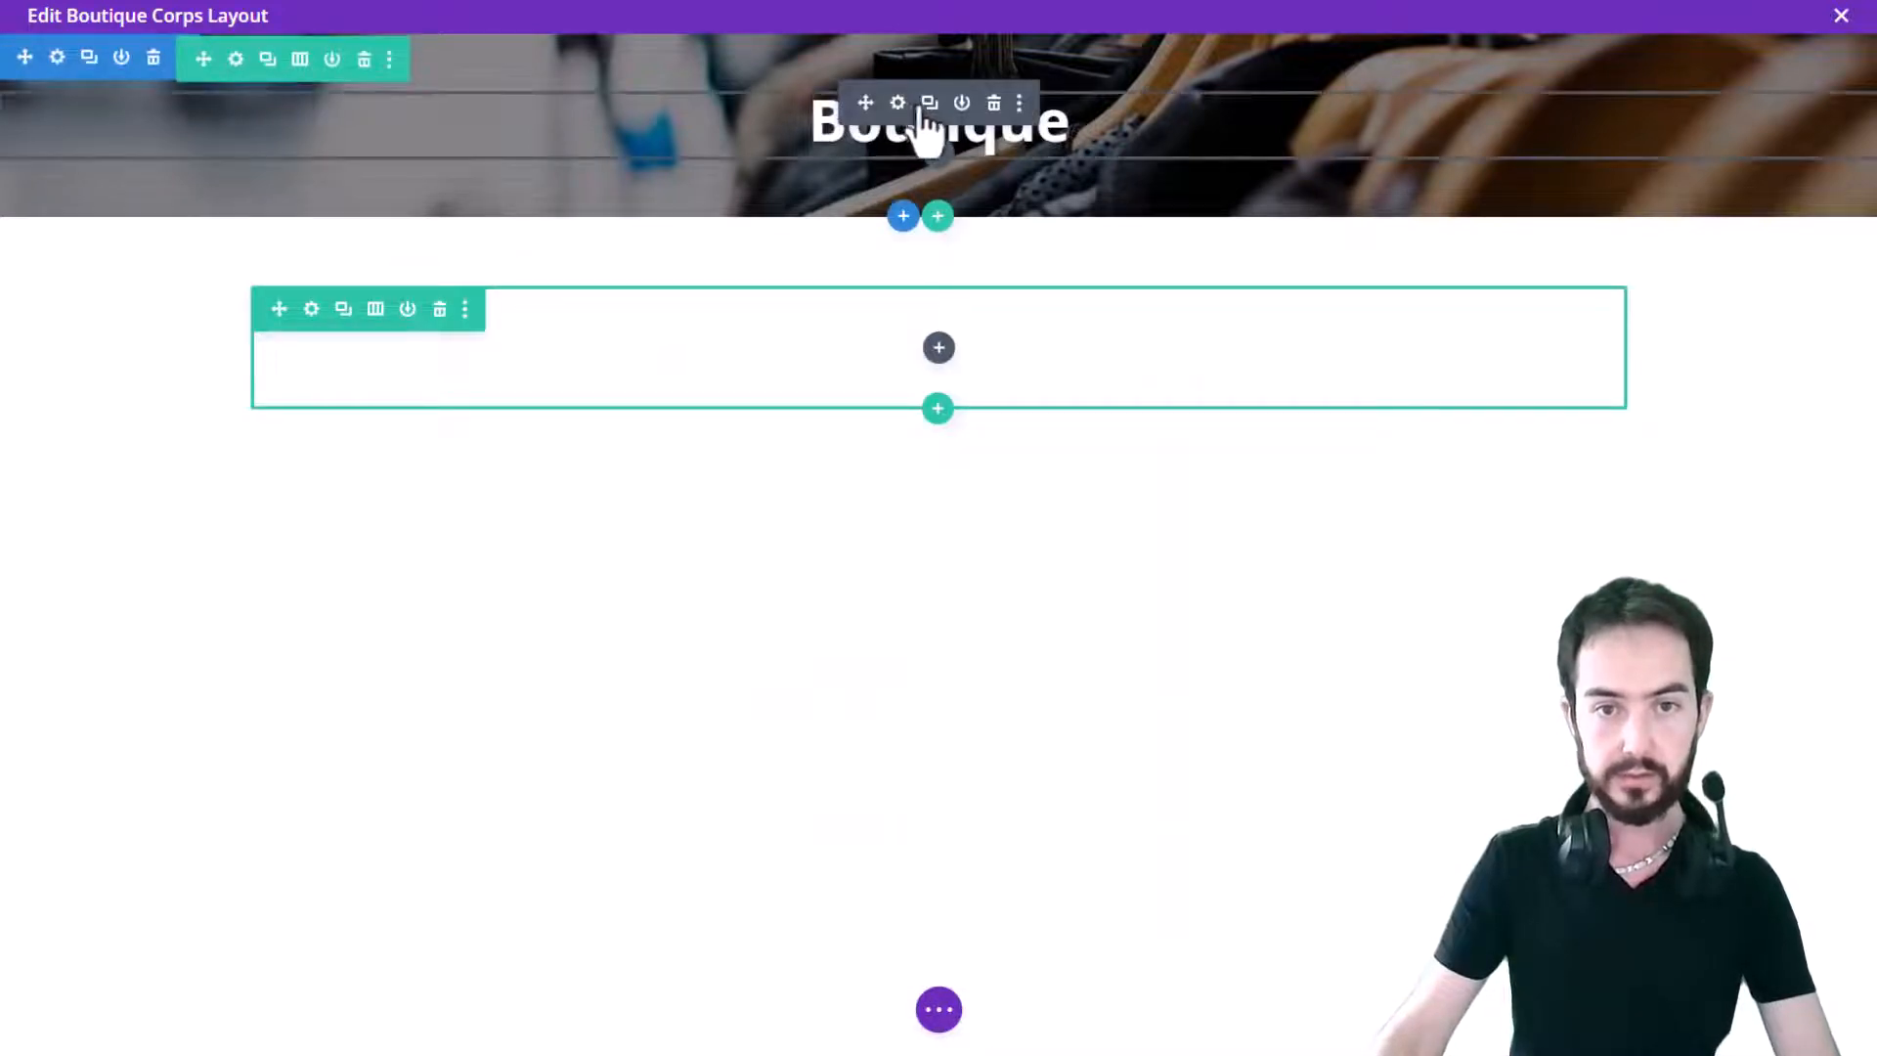
left_click(929, 104)
left_click_drag(845, 349, 902, 359)
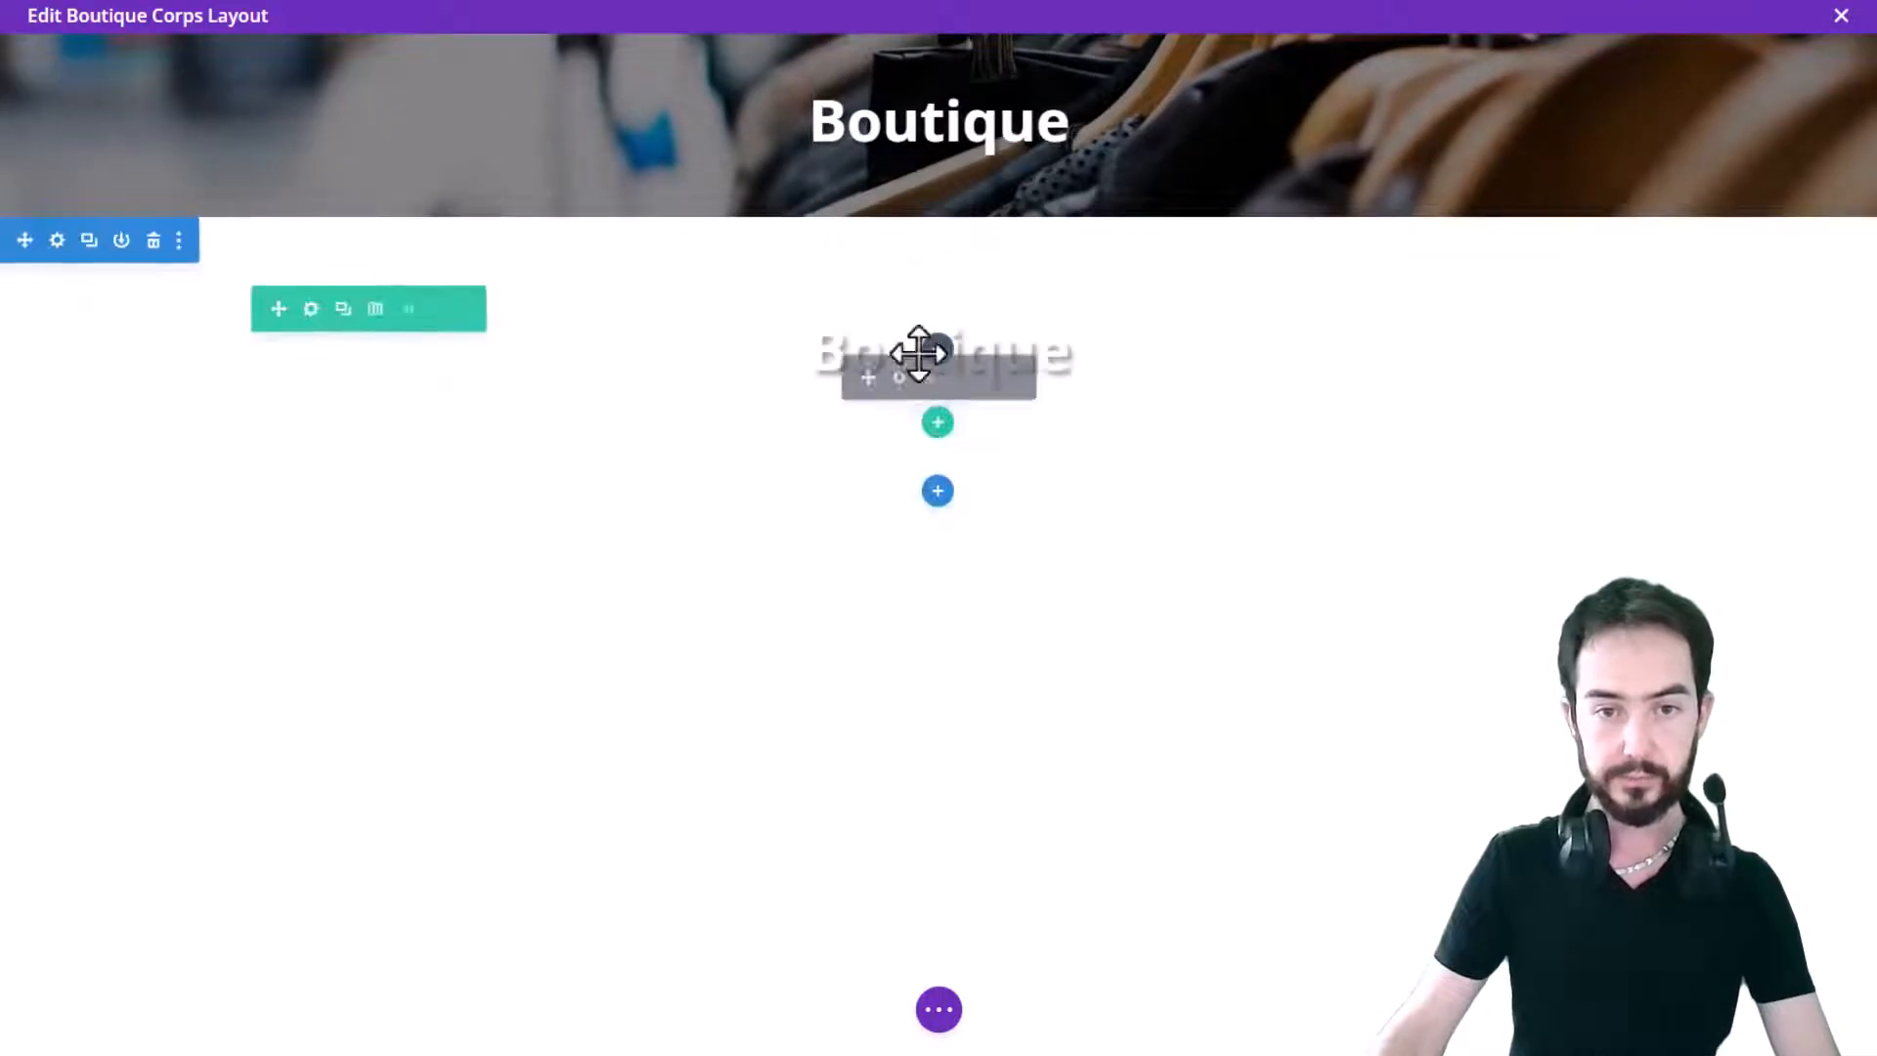
Step: Colour the duplicated text module's body text and its H1 heading black
left_click(893, 329)
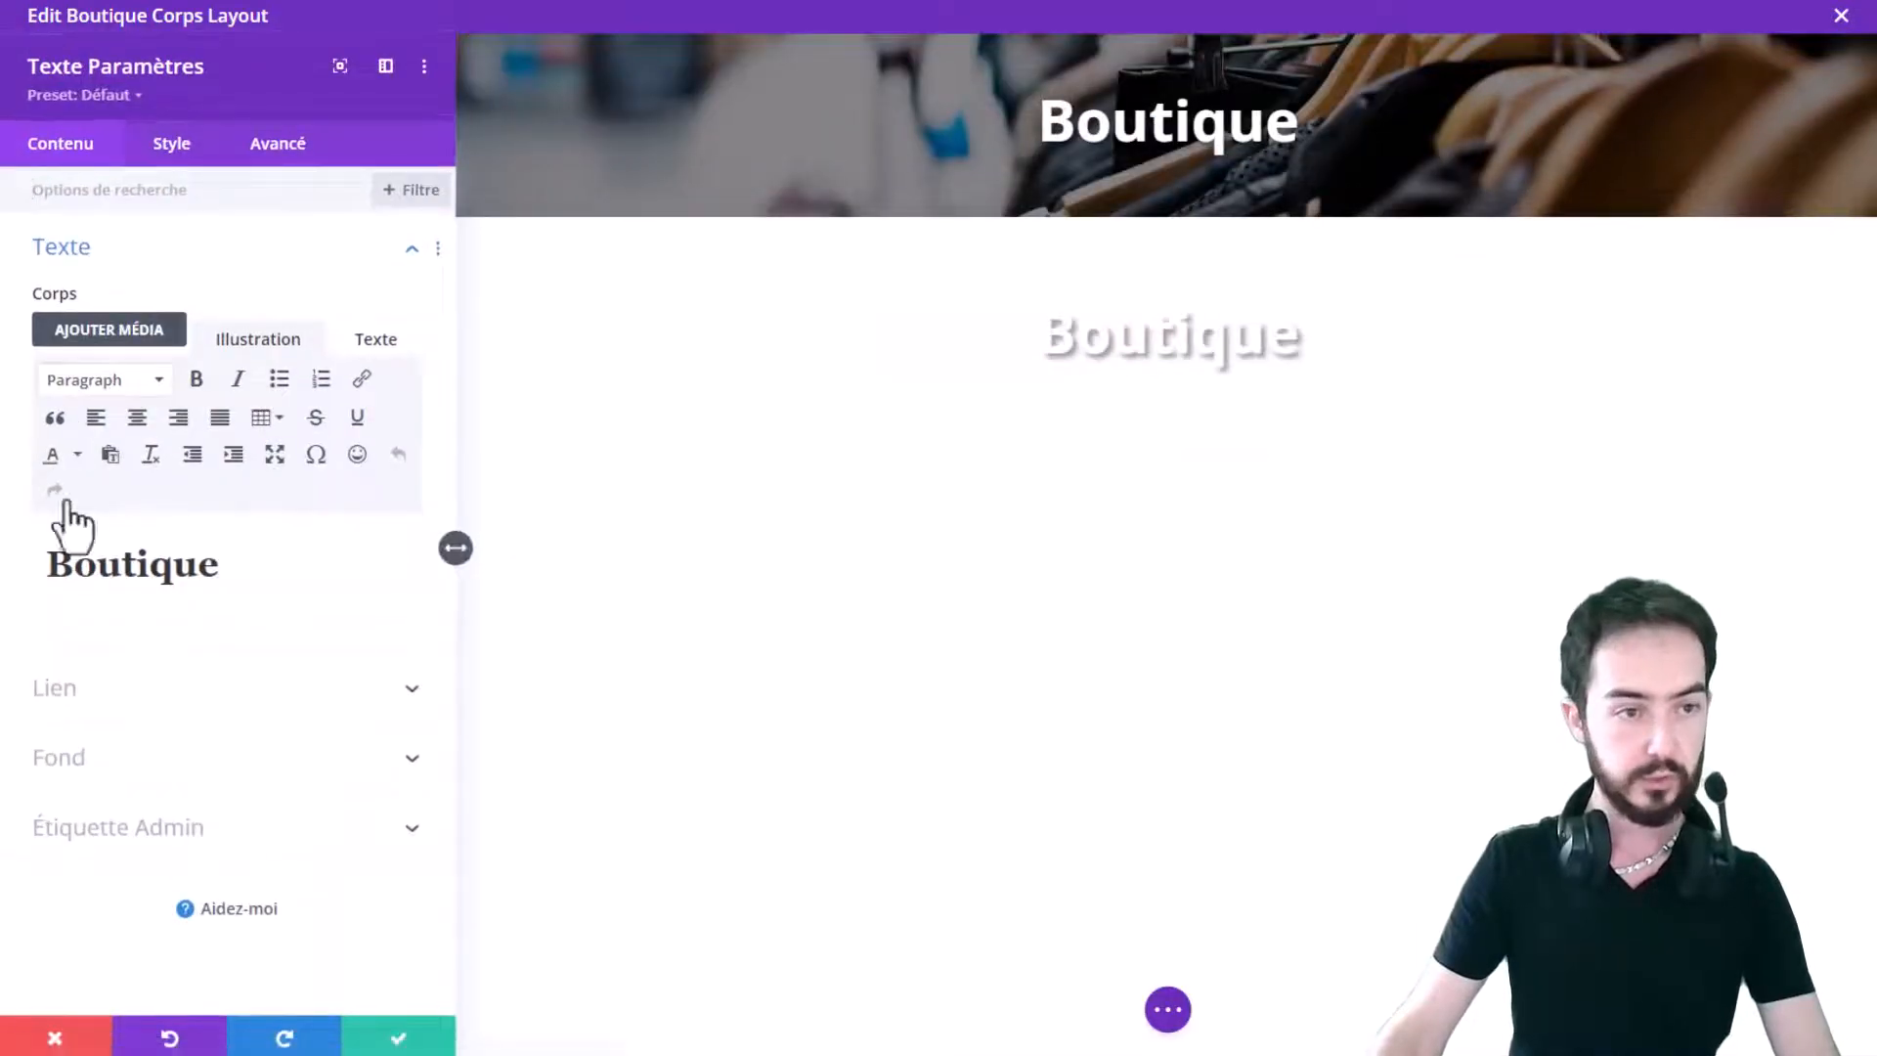
left_click(170, 143)
left_click(174, 250)
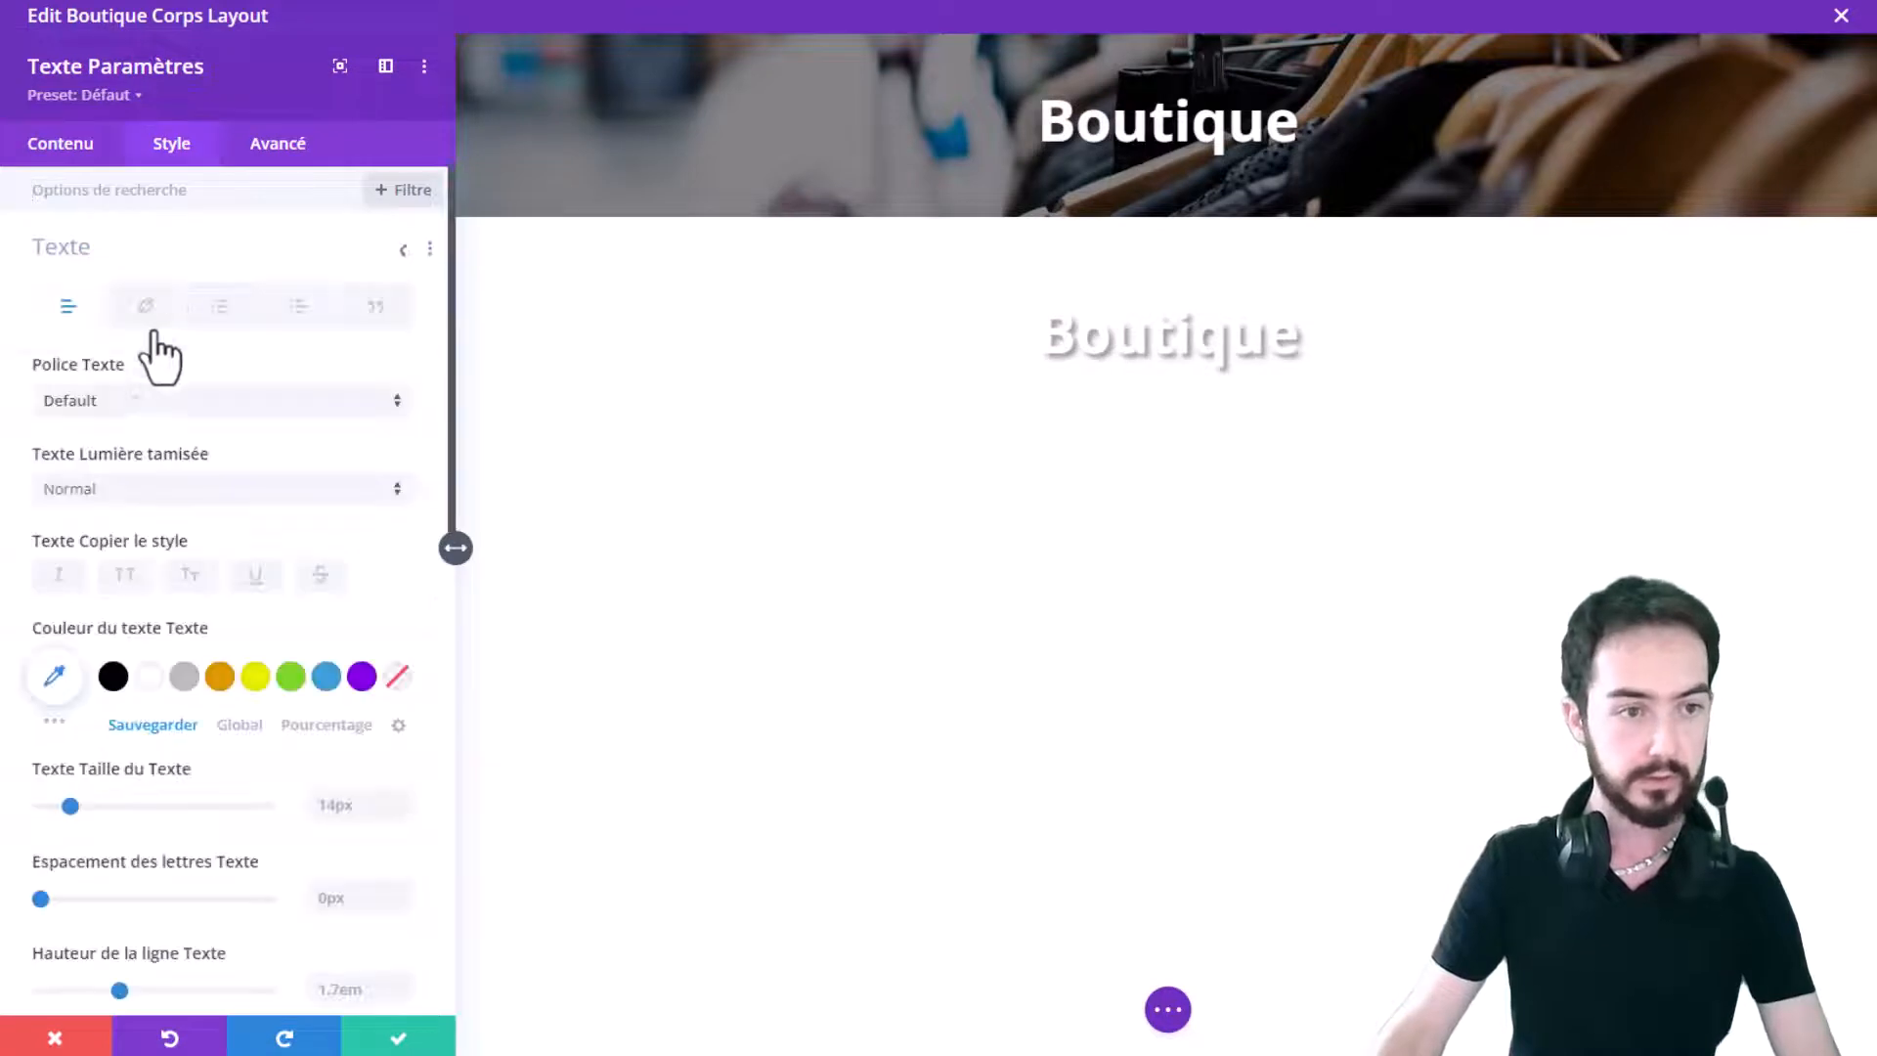
left_click(114, 675)
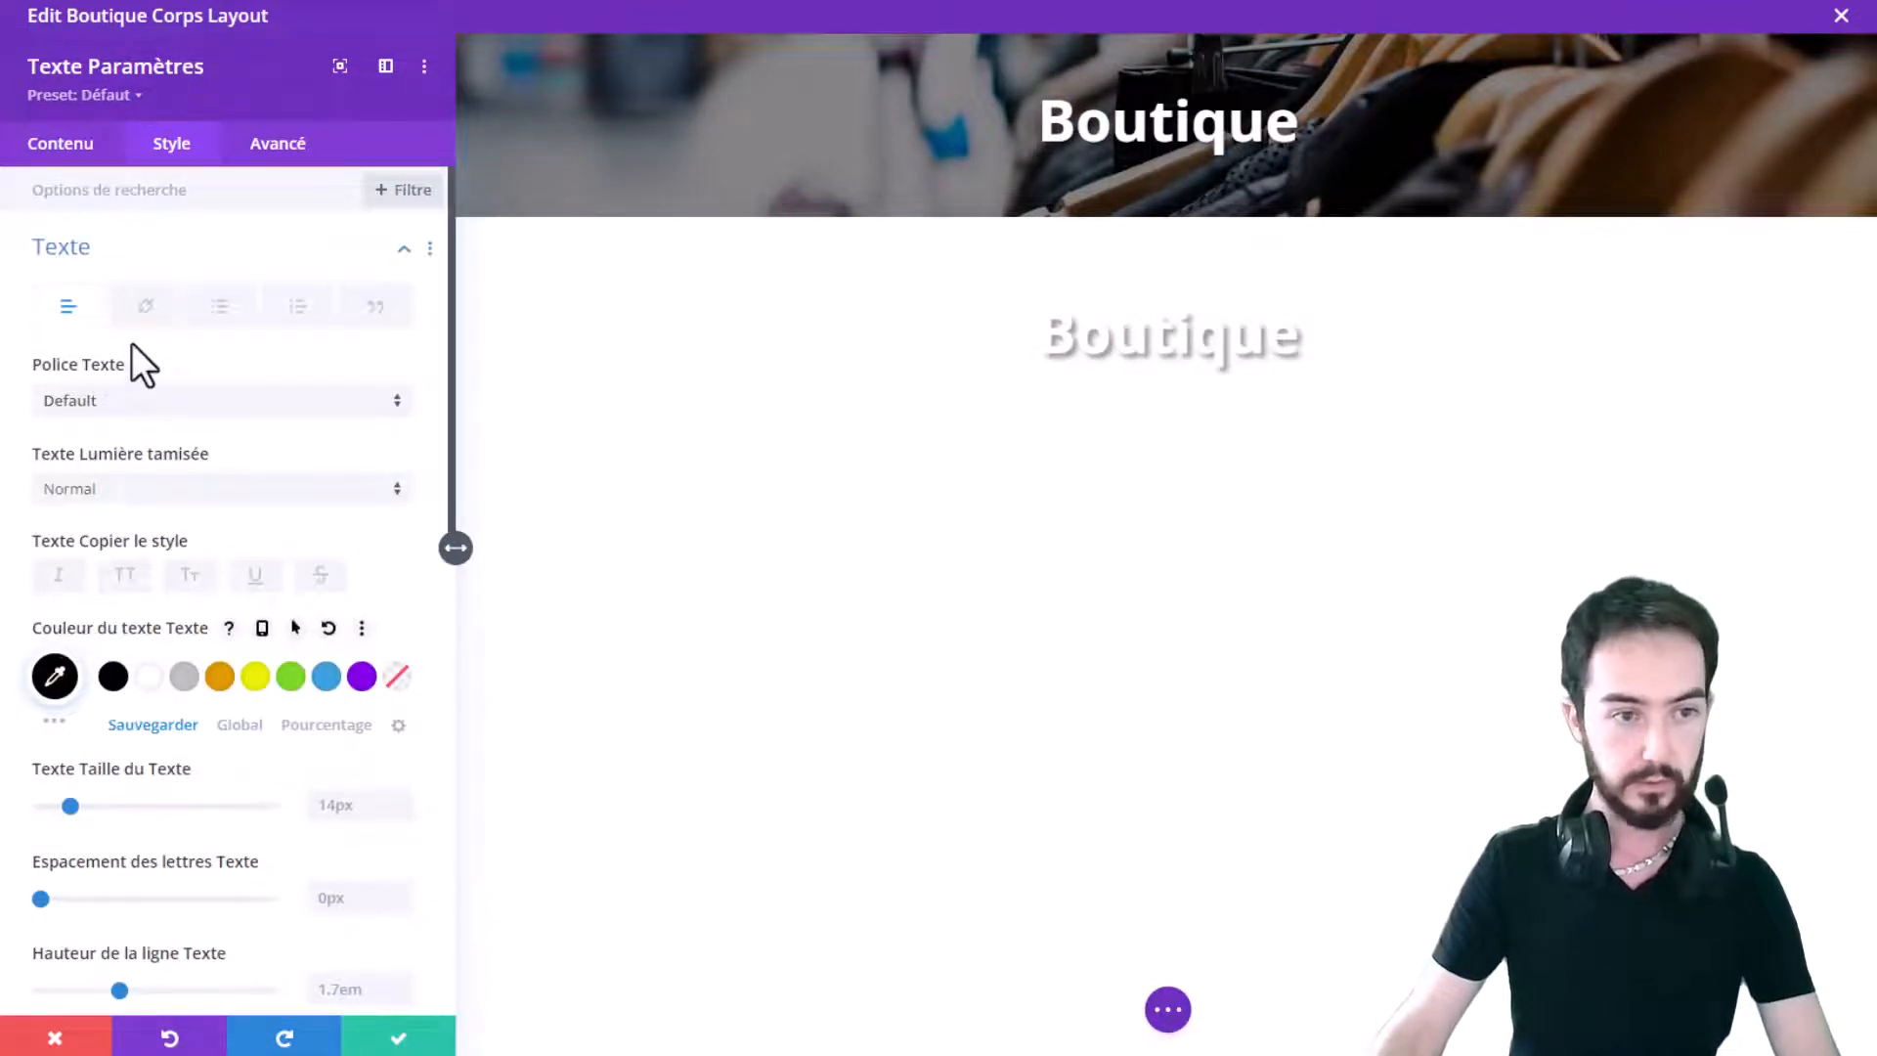
left_click(362, 248)
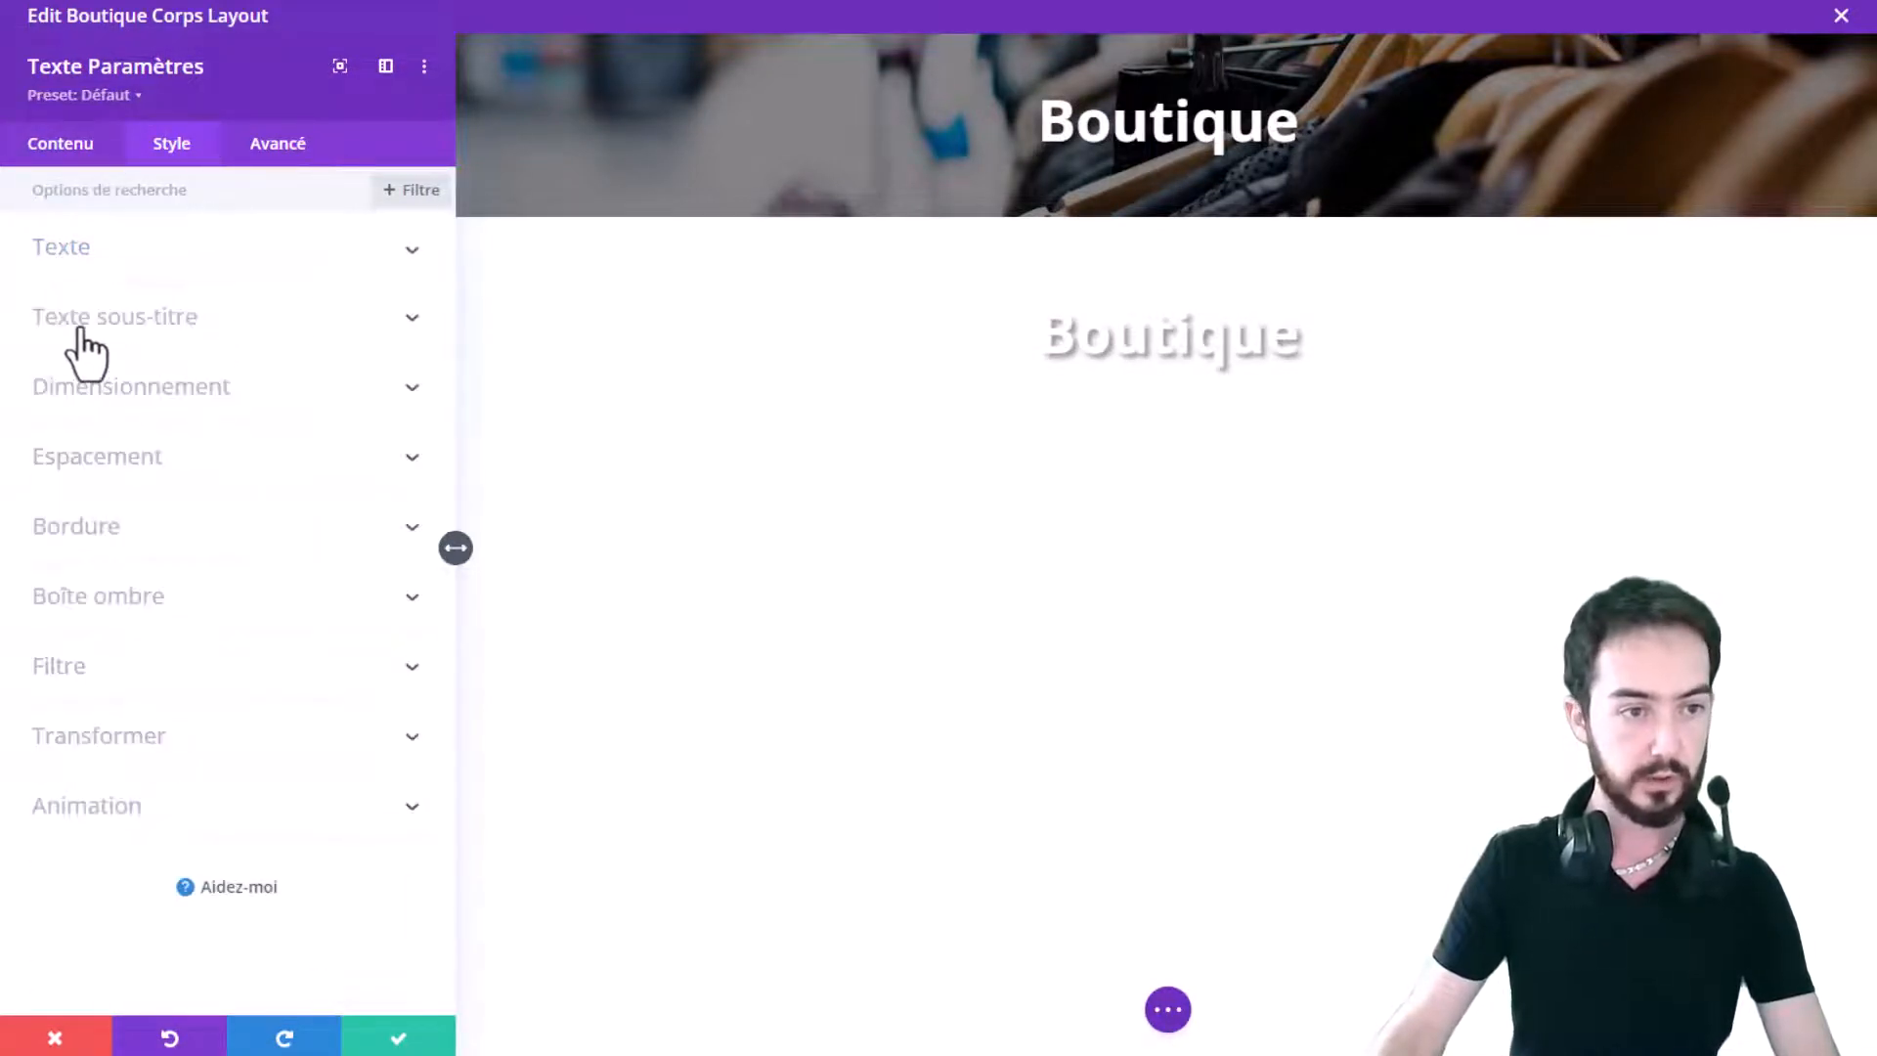
left_click(80, 317)
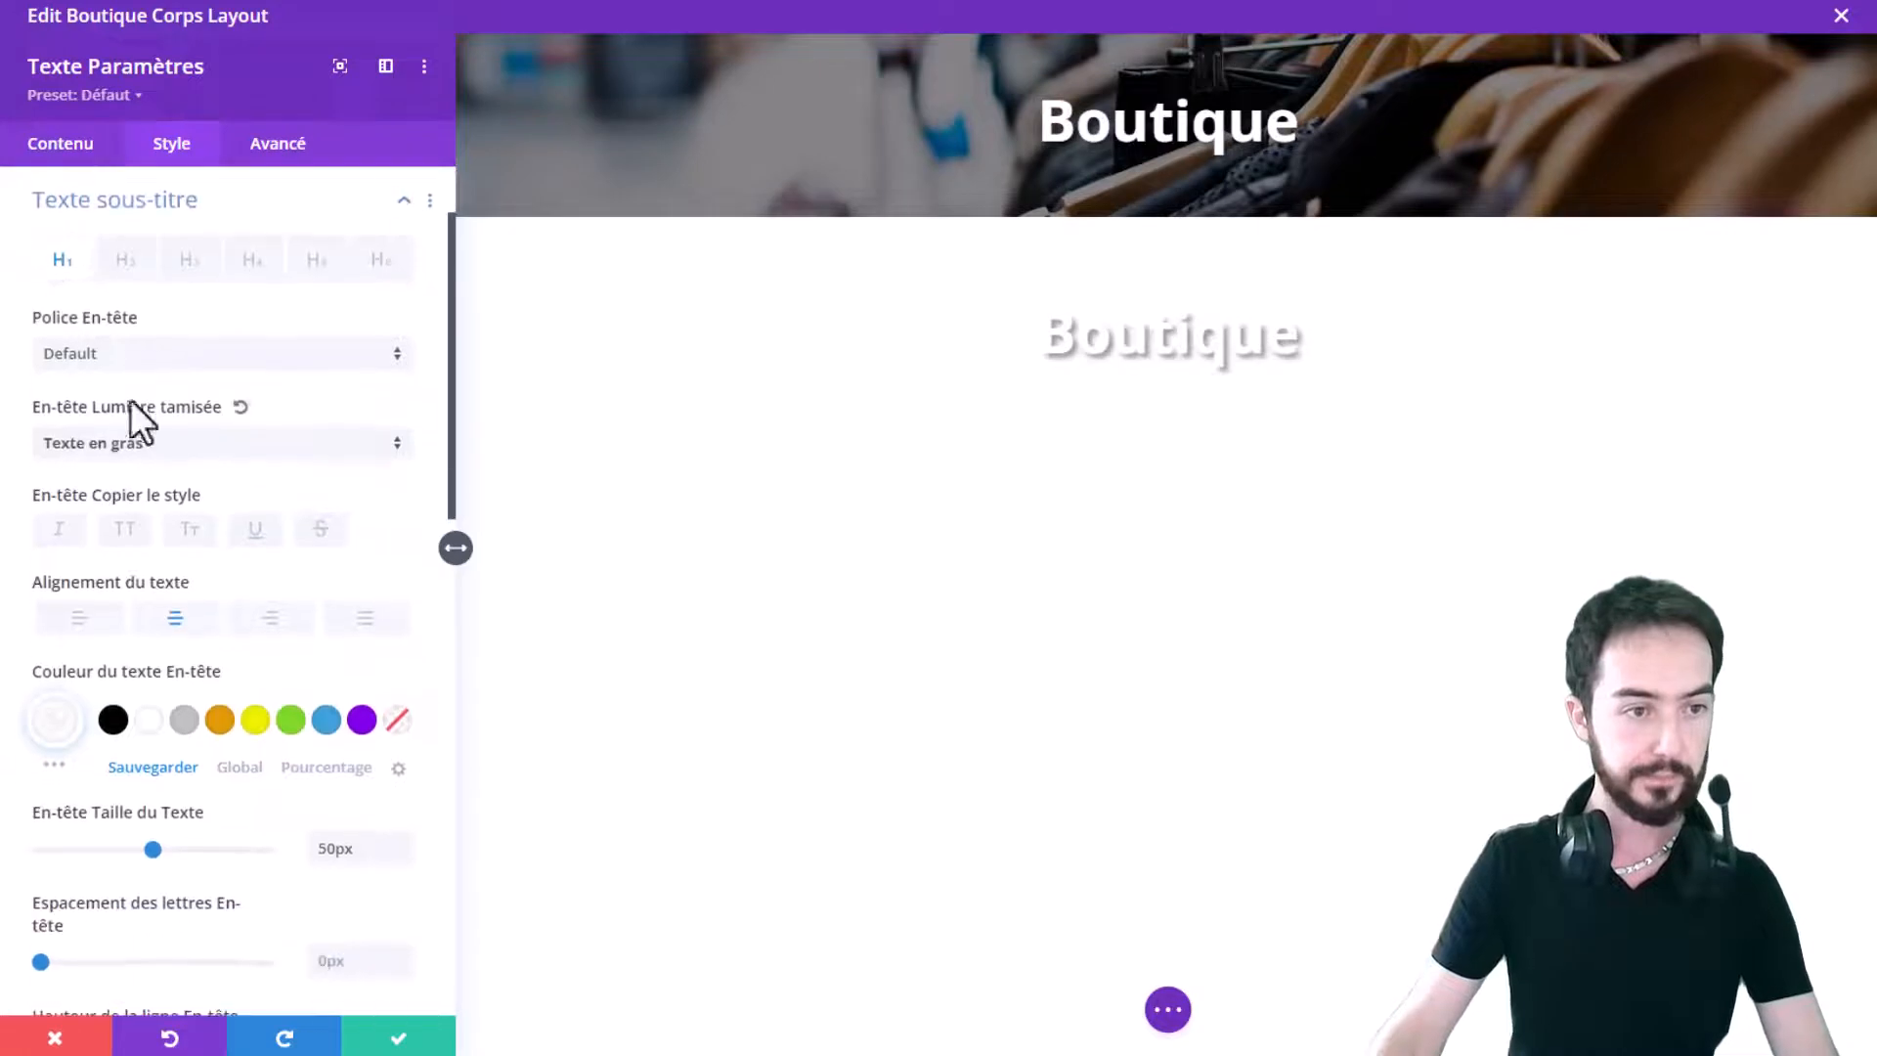
left_click(114, 719)
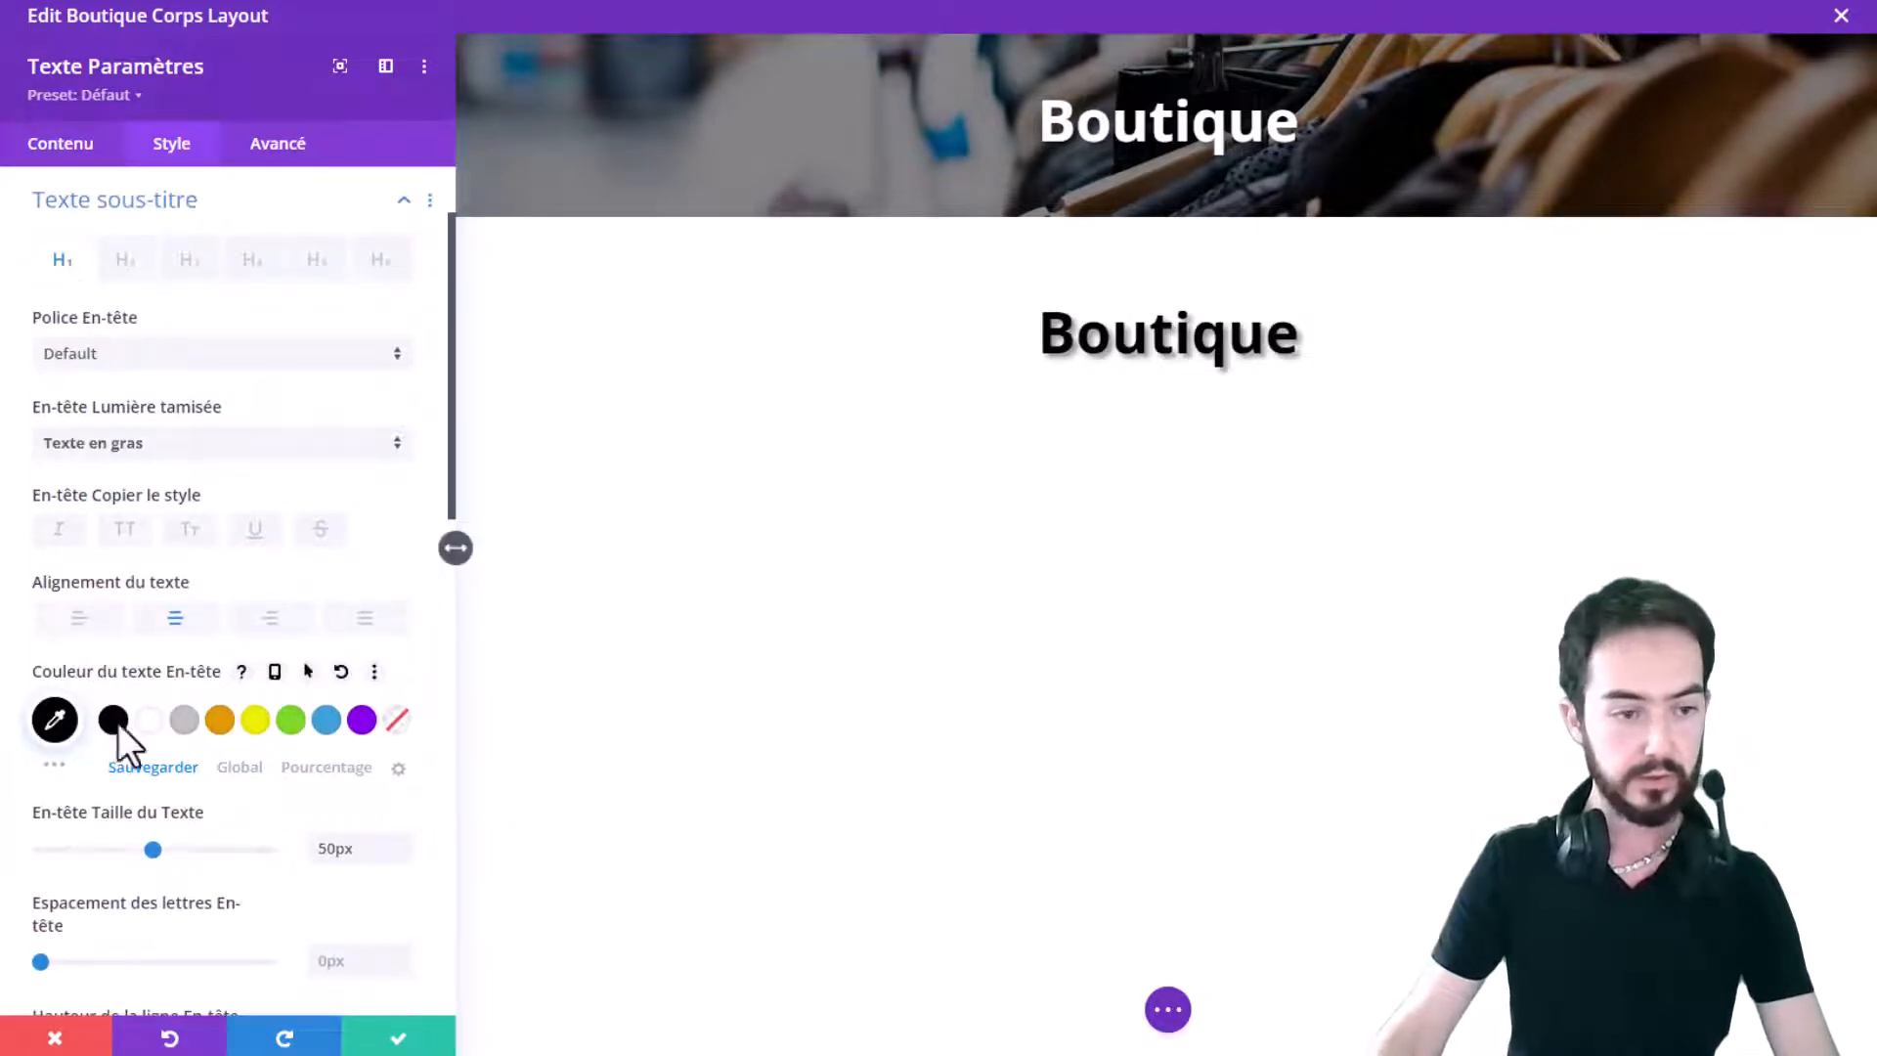
Step: Set the duplicated module's H2 heading style to black (#000000) and centre-aligned
scroll(223, 807, "down", 3)
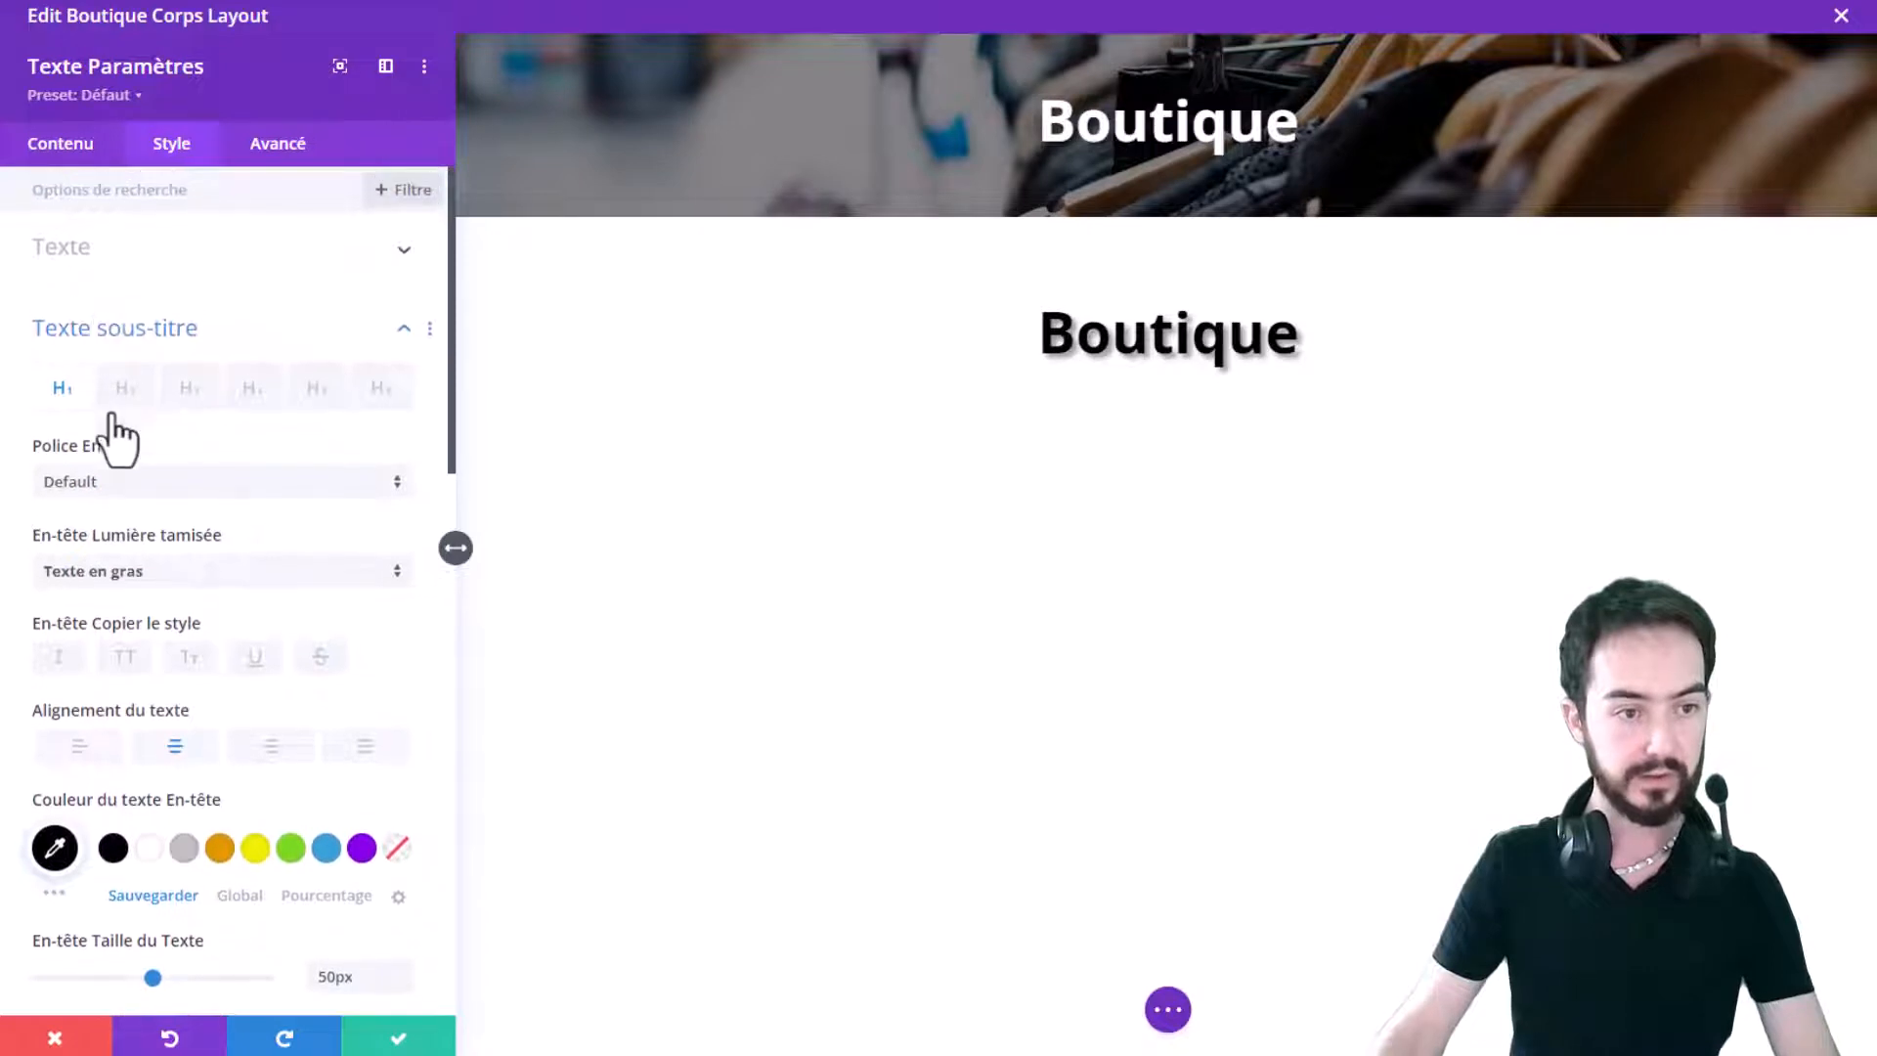
left_click(125, 375)
scroll(157, 567, "down", 2)
left_click(113, 618)
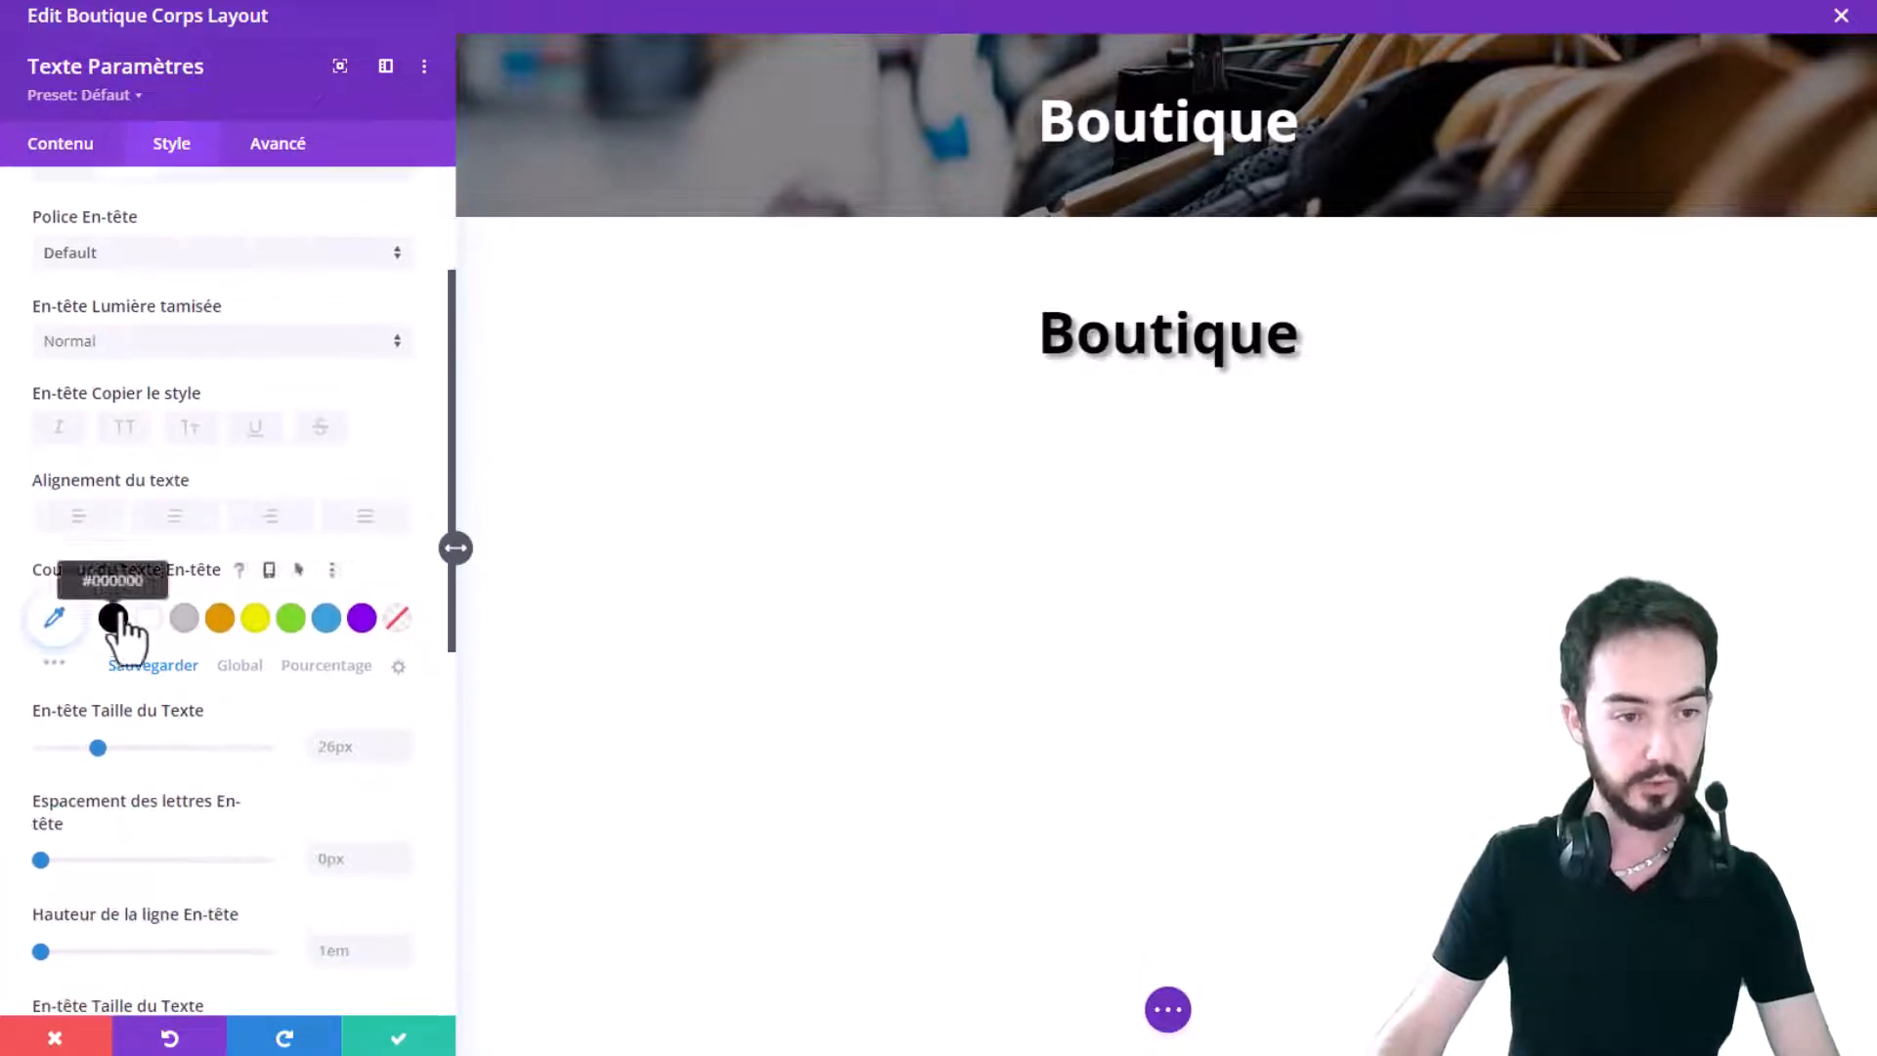
left_click(175, 518)
Step: Change the format of the duplicated Boutique title to Heading 2
scroll(78, 244, "up", 3)
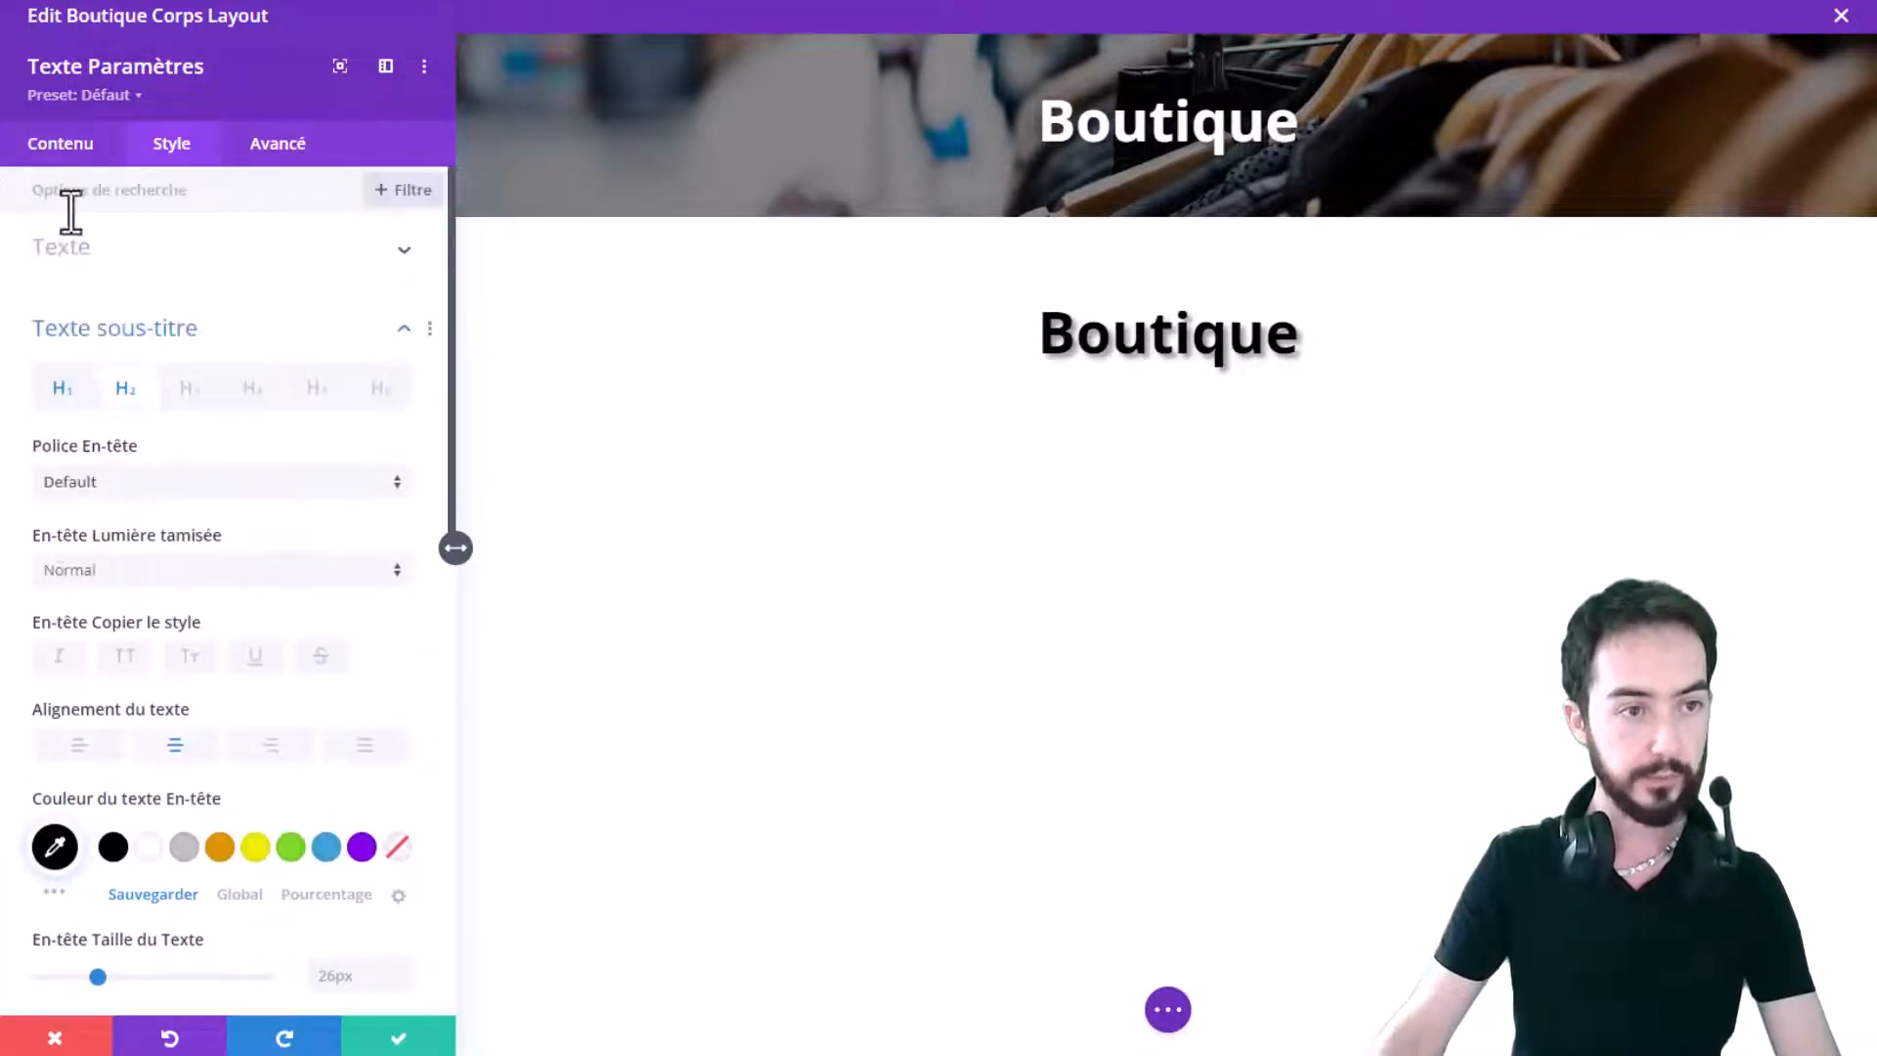
left_click(60, 155)
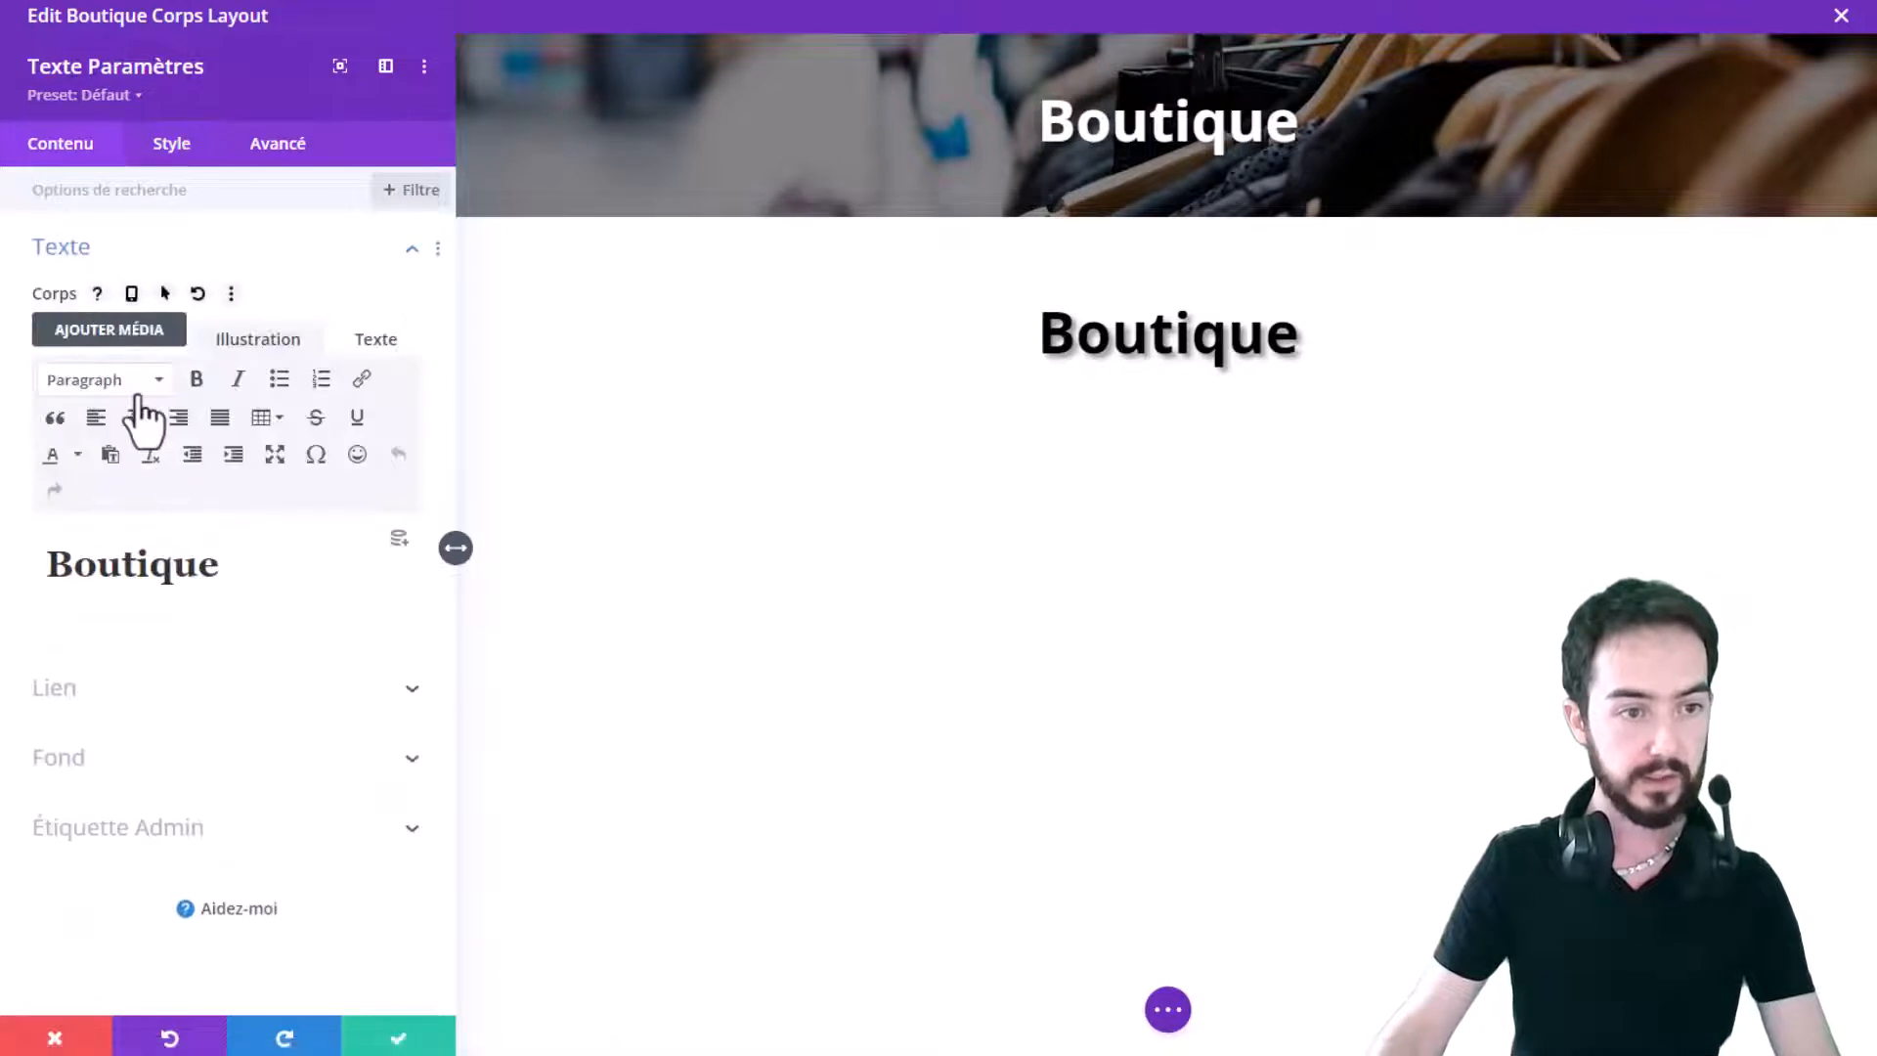
left_click(107, 379)
left_click(134, 518)
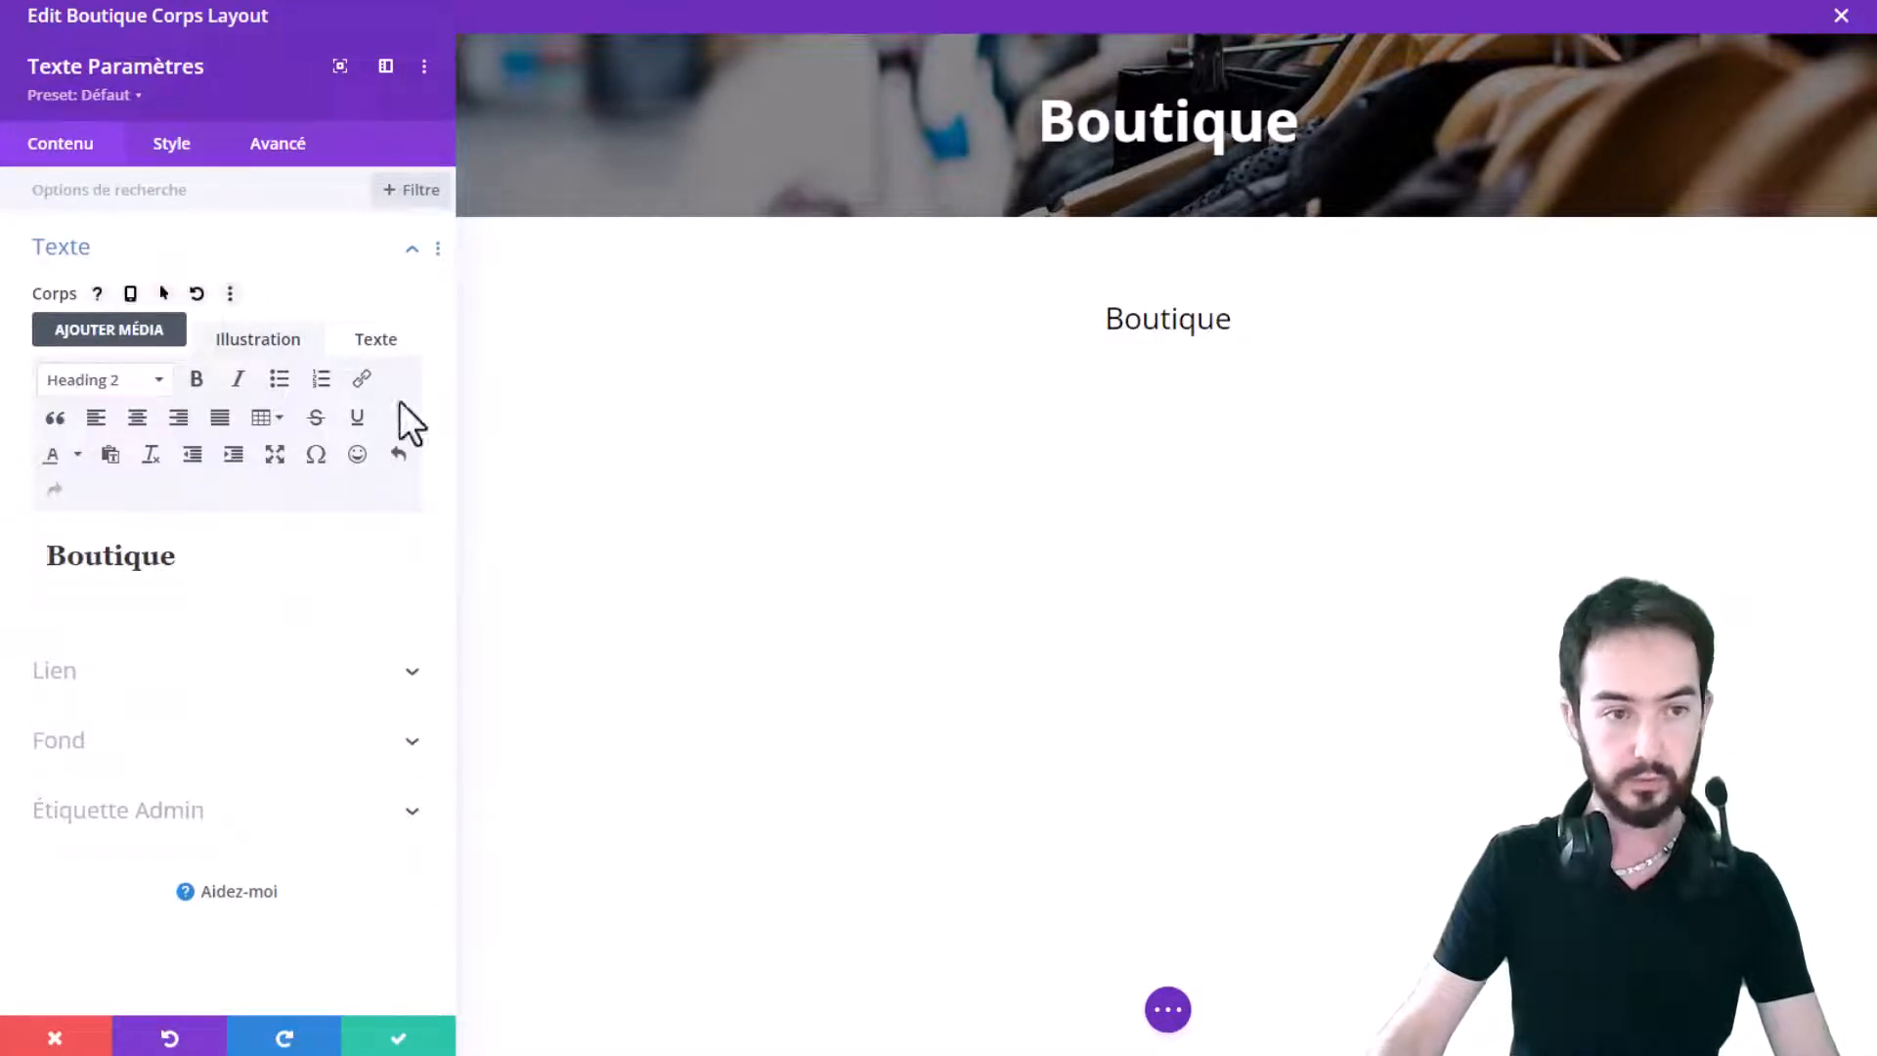
Step: Set the H2 heading's text size to 35px in the duplicated module
left_click(149, 149)
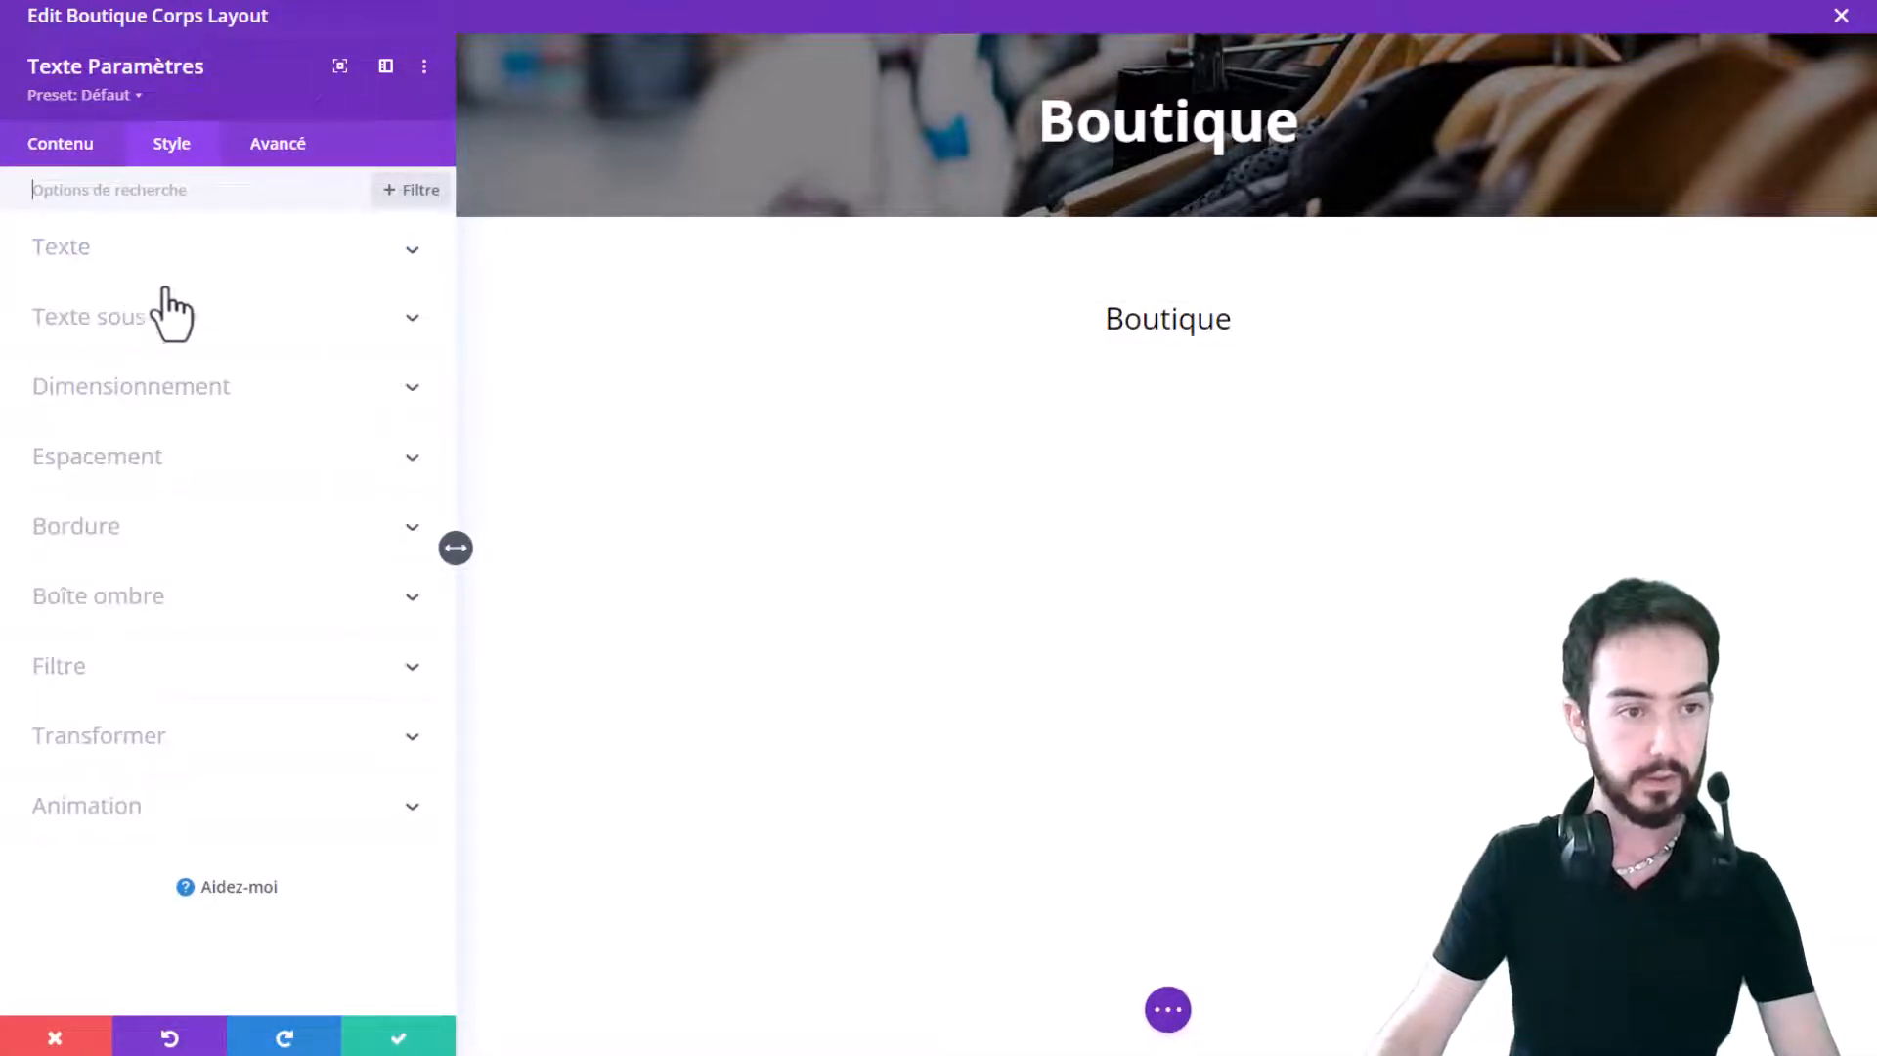
left_click(156, 315)
scroll(209, 440, "down", 2)
scroll(244, 557, "down", 5)
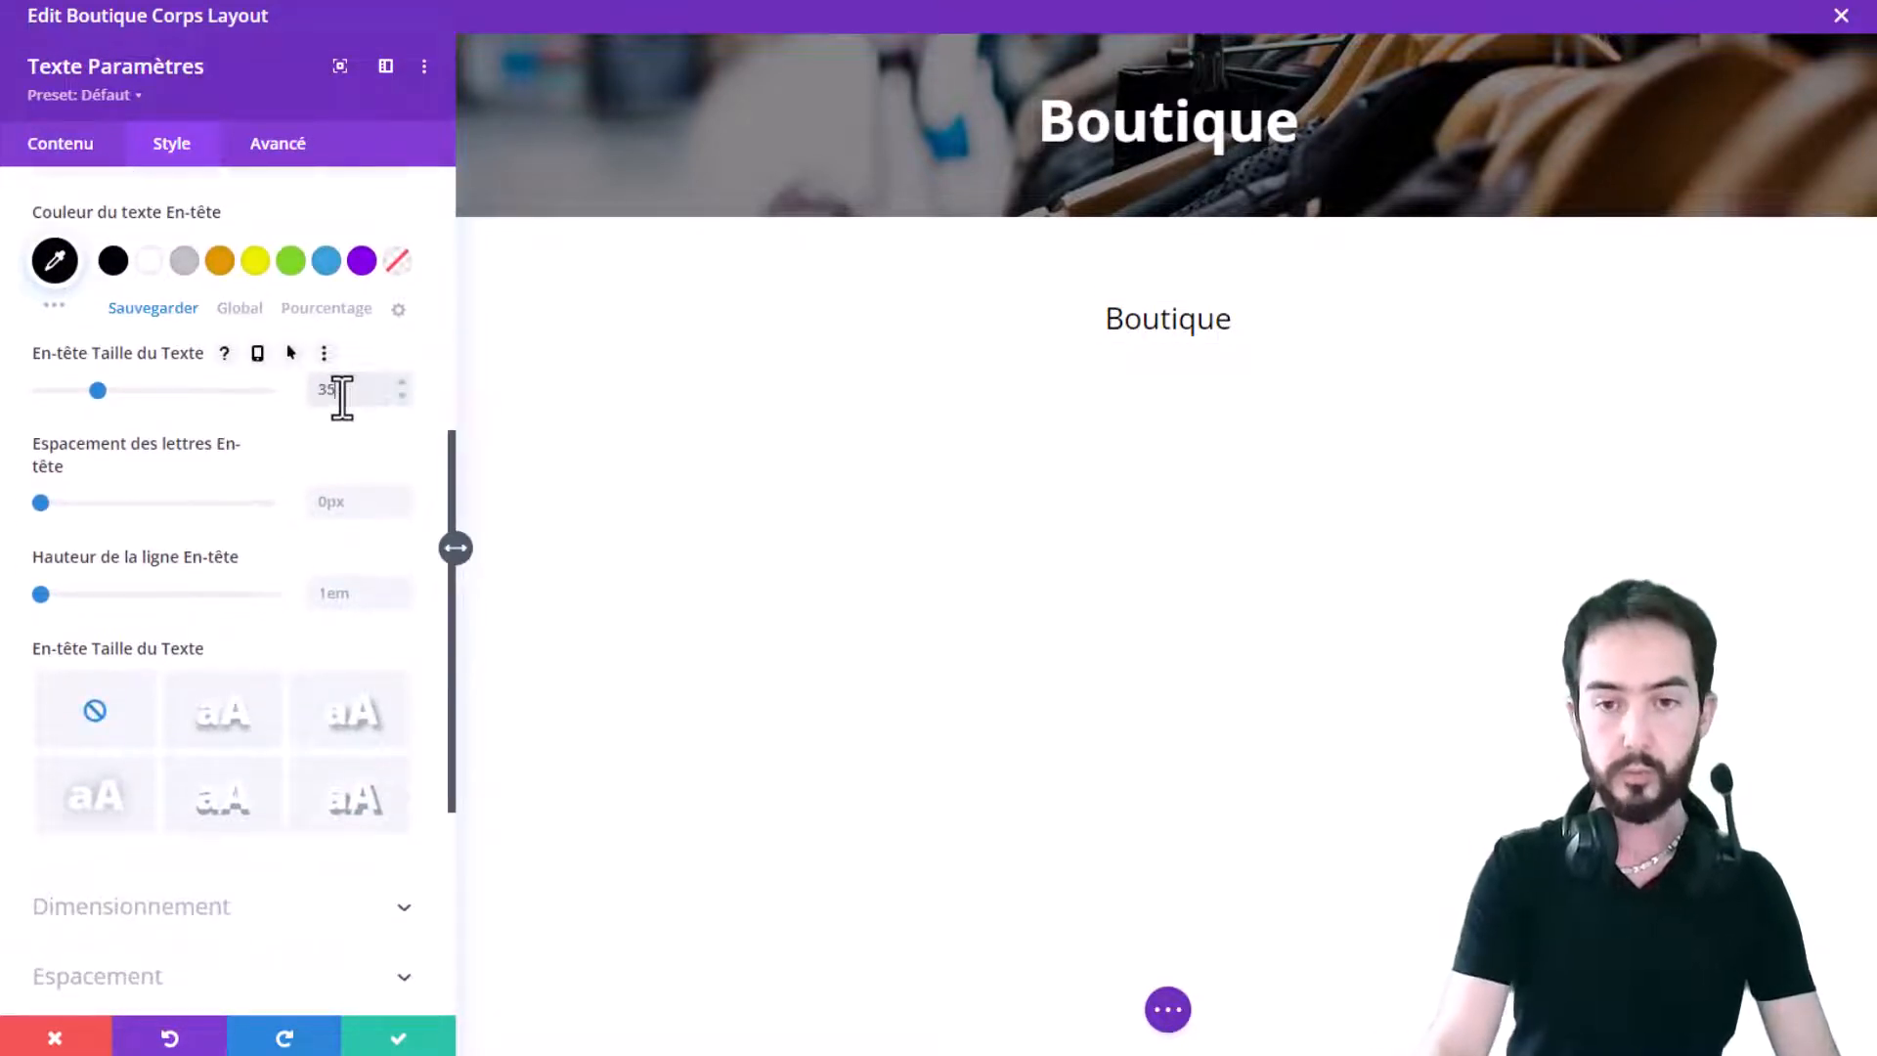
Step: Replace the duplicated title's text with "Nos nouveautés"
double_click(1146, 323)
type("Nos nou")
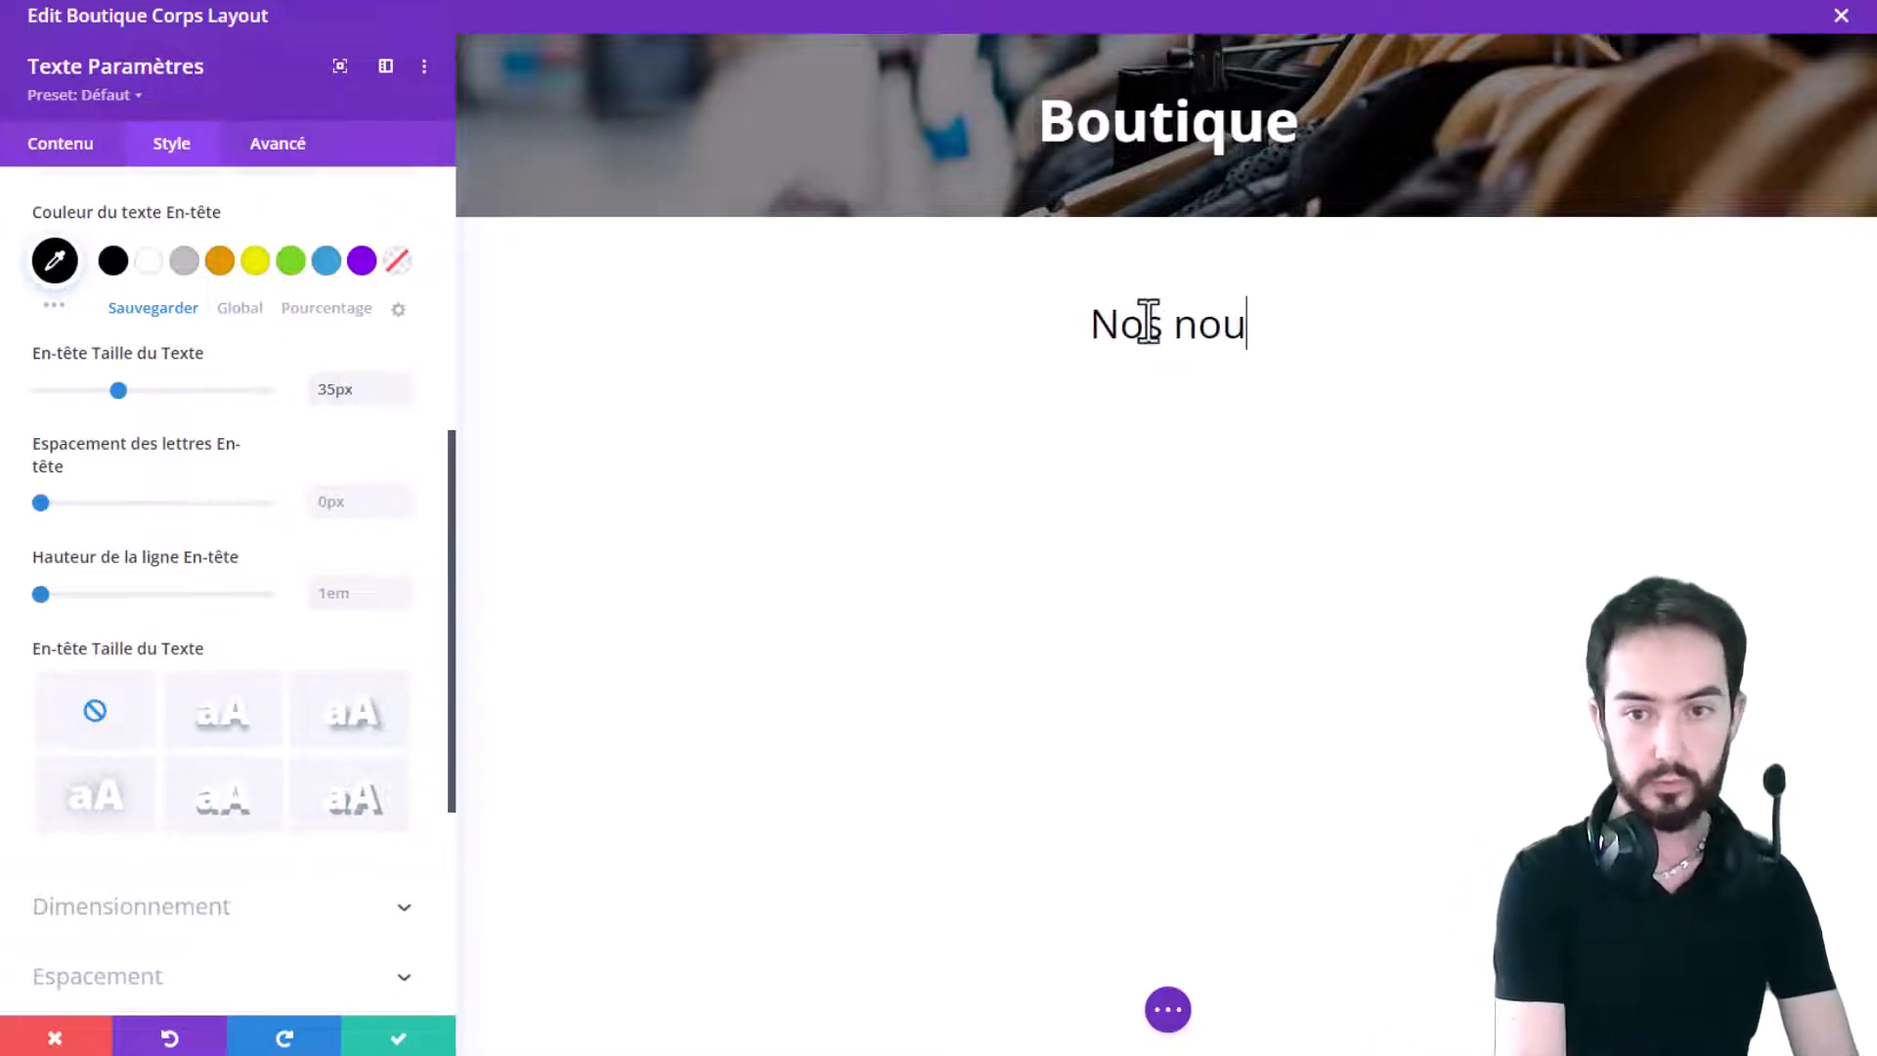
type("veautés")
Step: Set the font weight of the "Nos nouveautés" heading to semi-bold (Semi Gras)
scroll(294, 420, "up", 3)
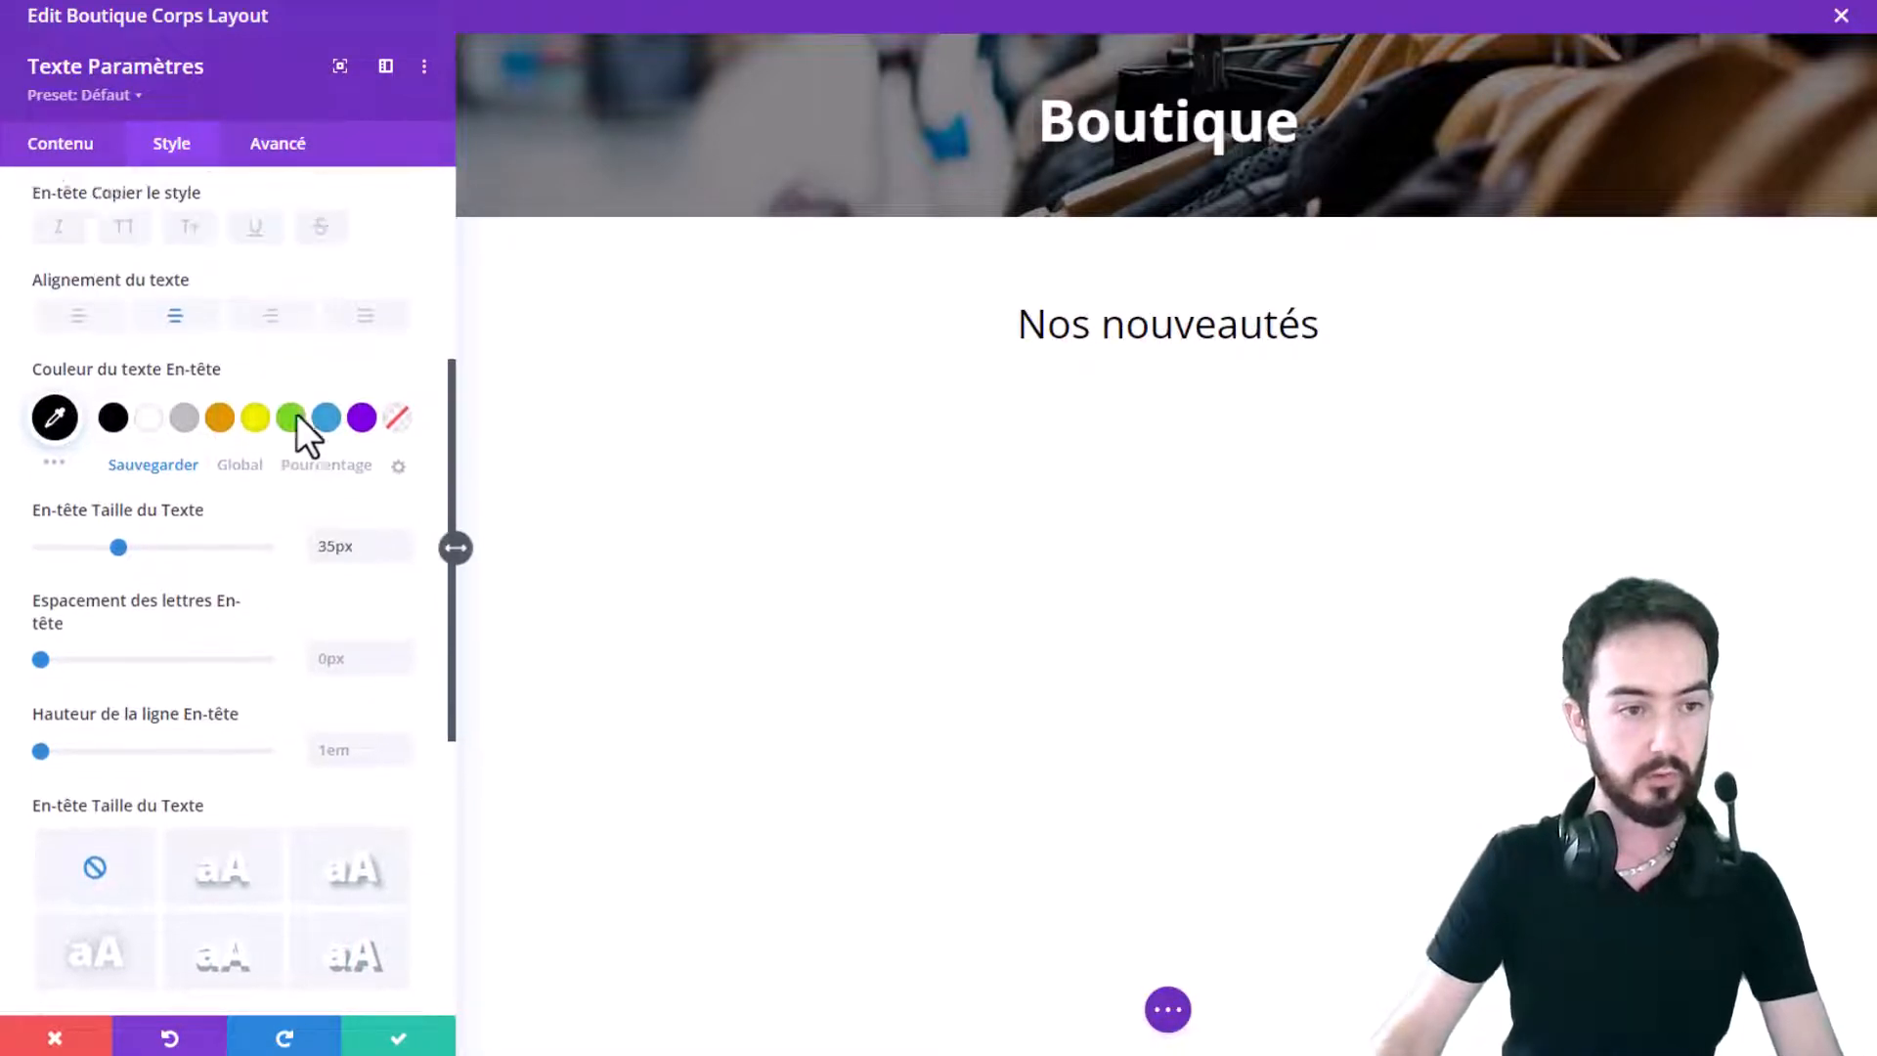
scroll(195, 411, "up", 1)
left_click(168, 330)
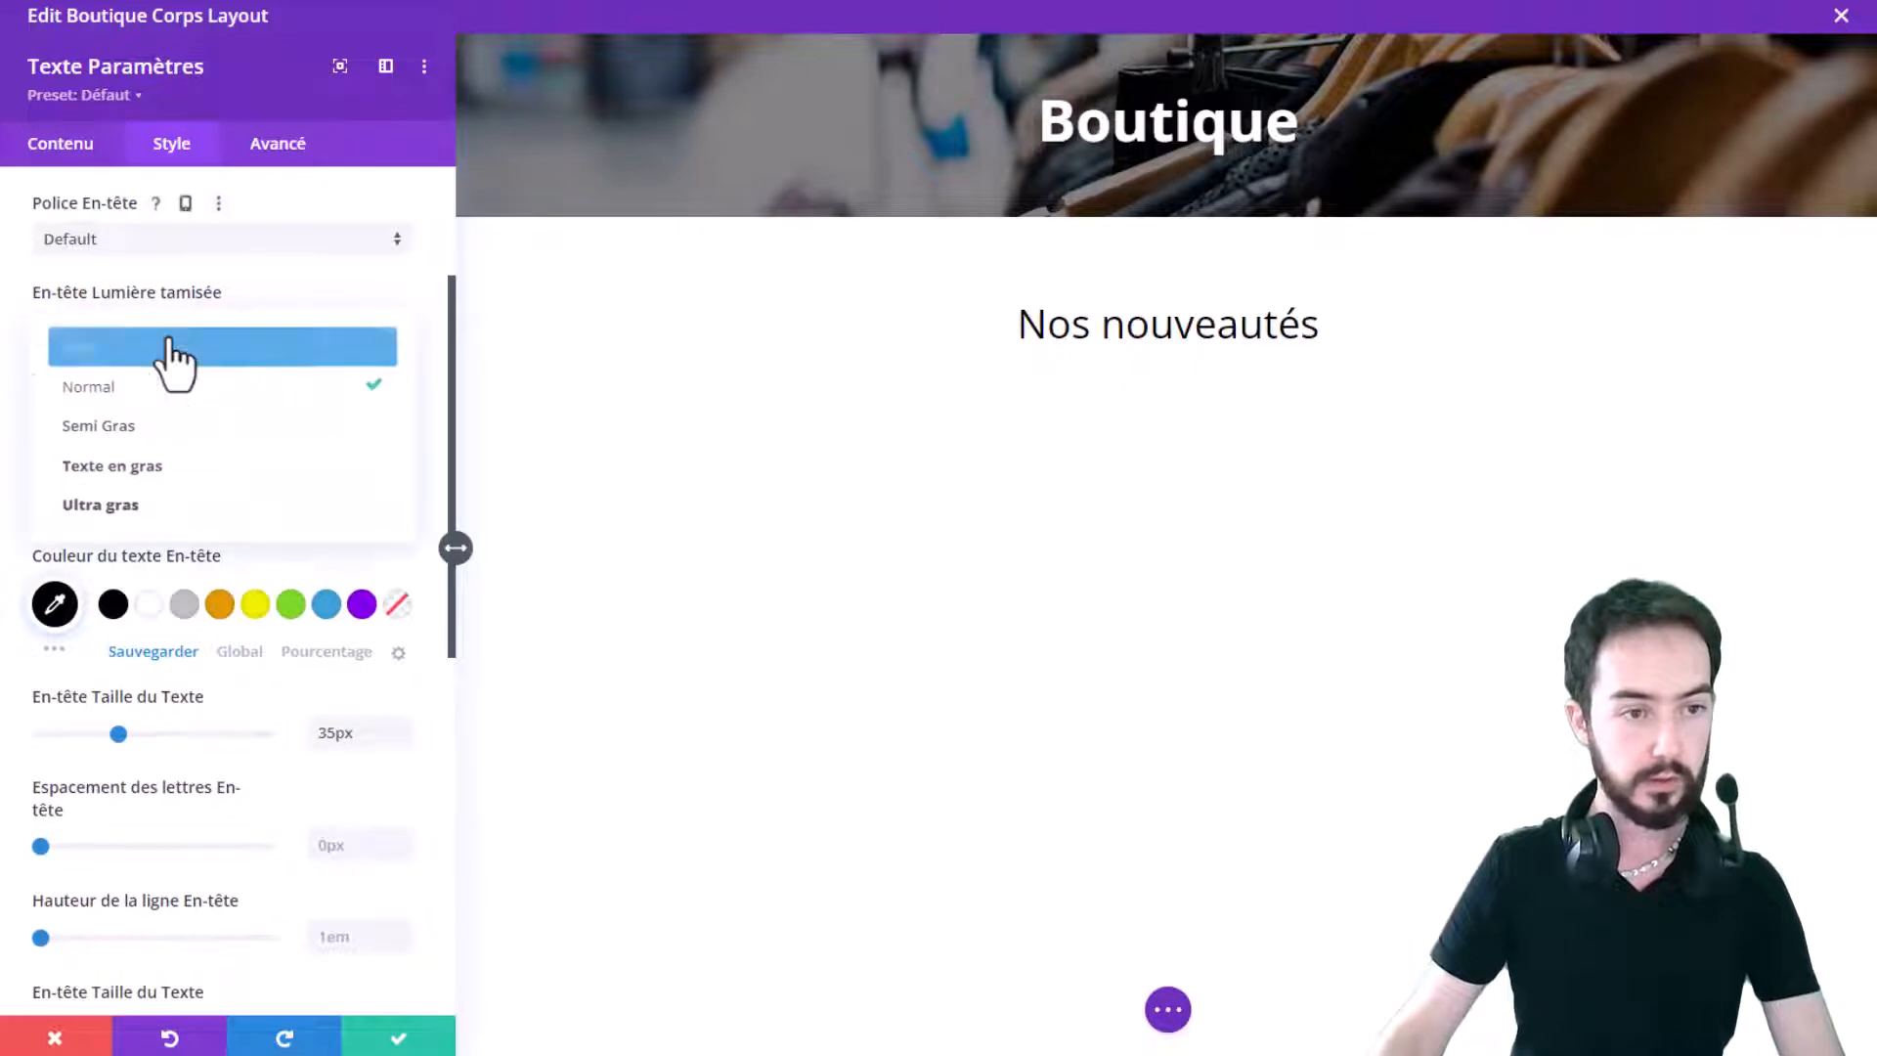
left_click(164, 428)
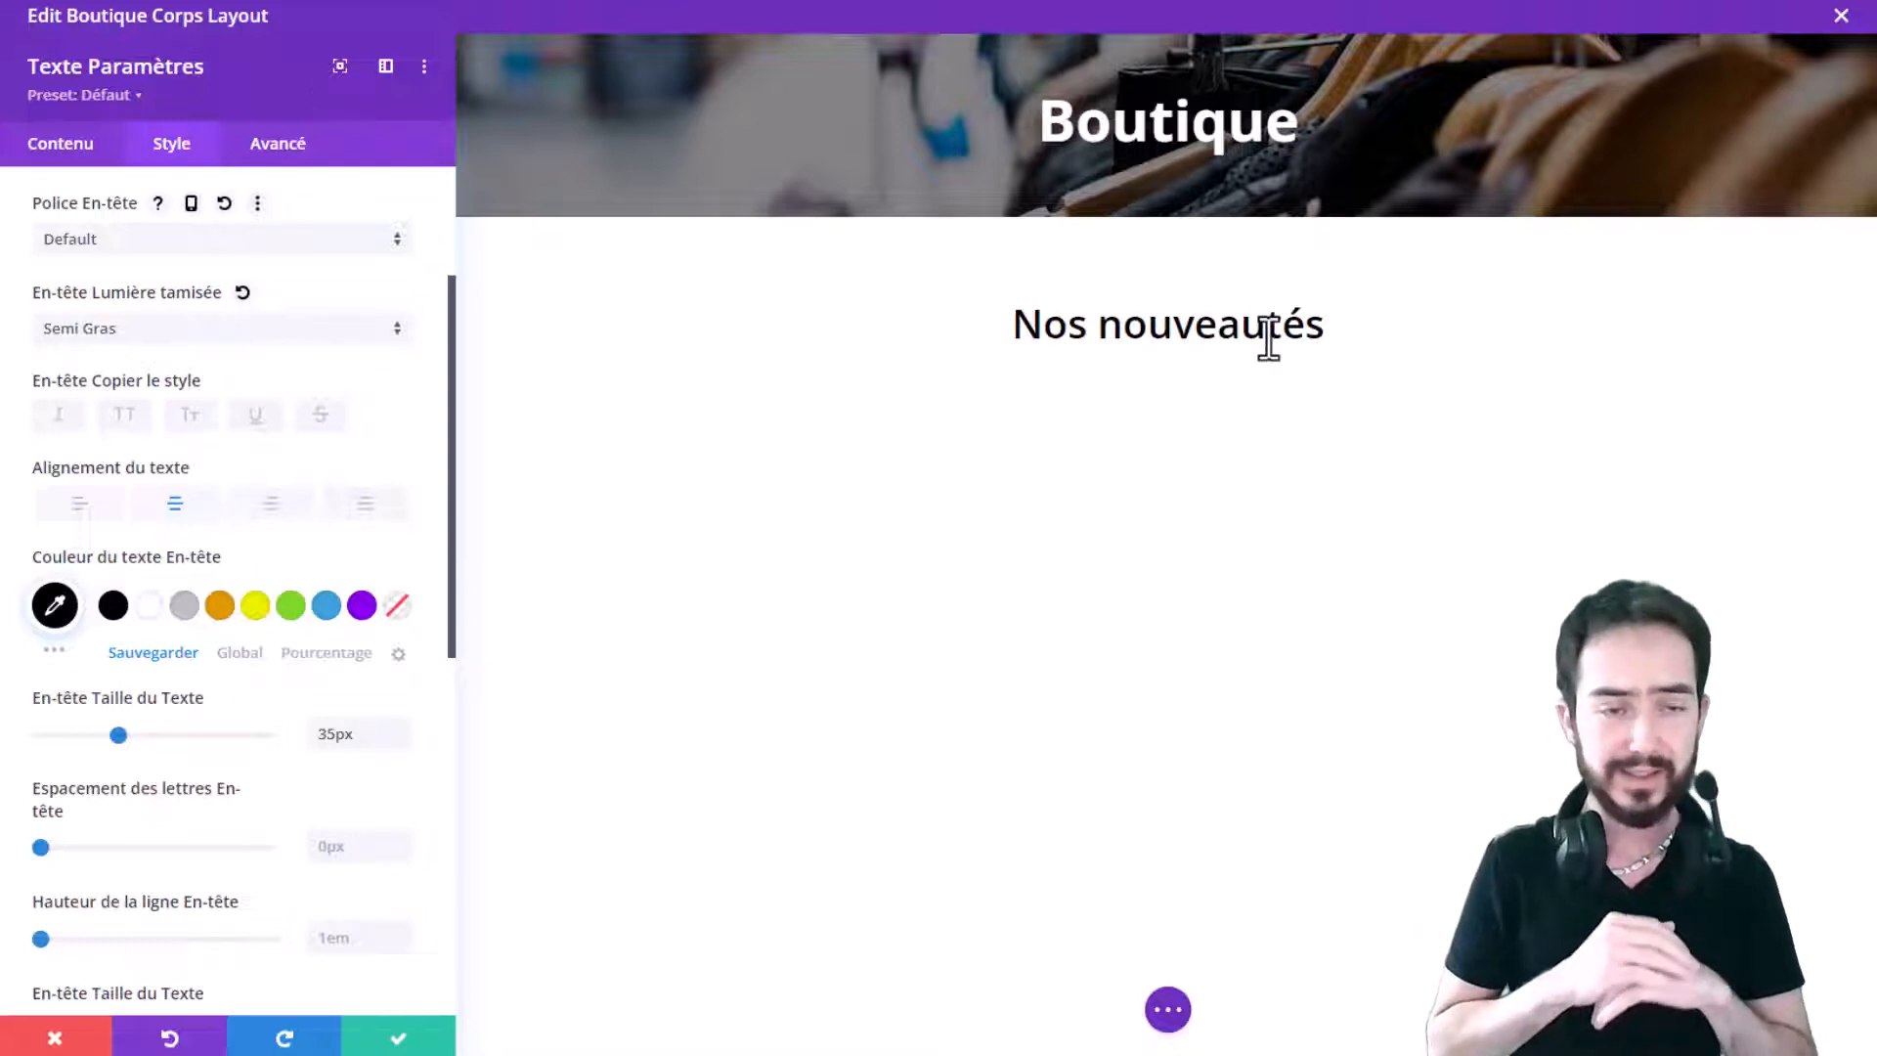
scroll(260, 528, "down", 5)
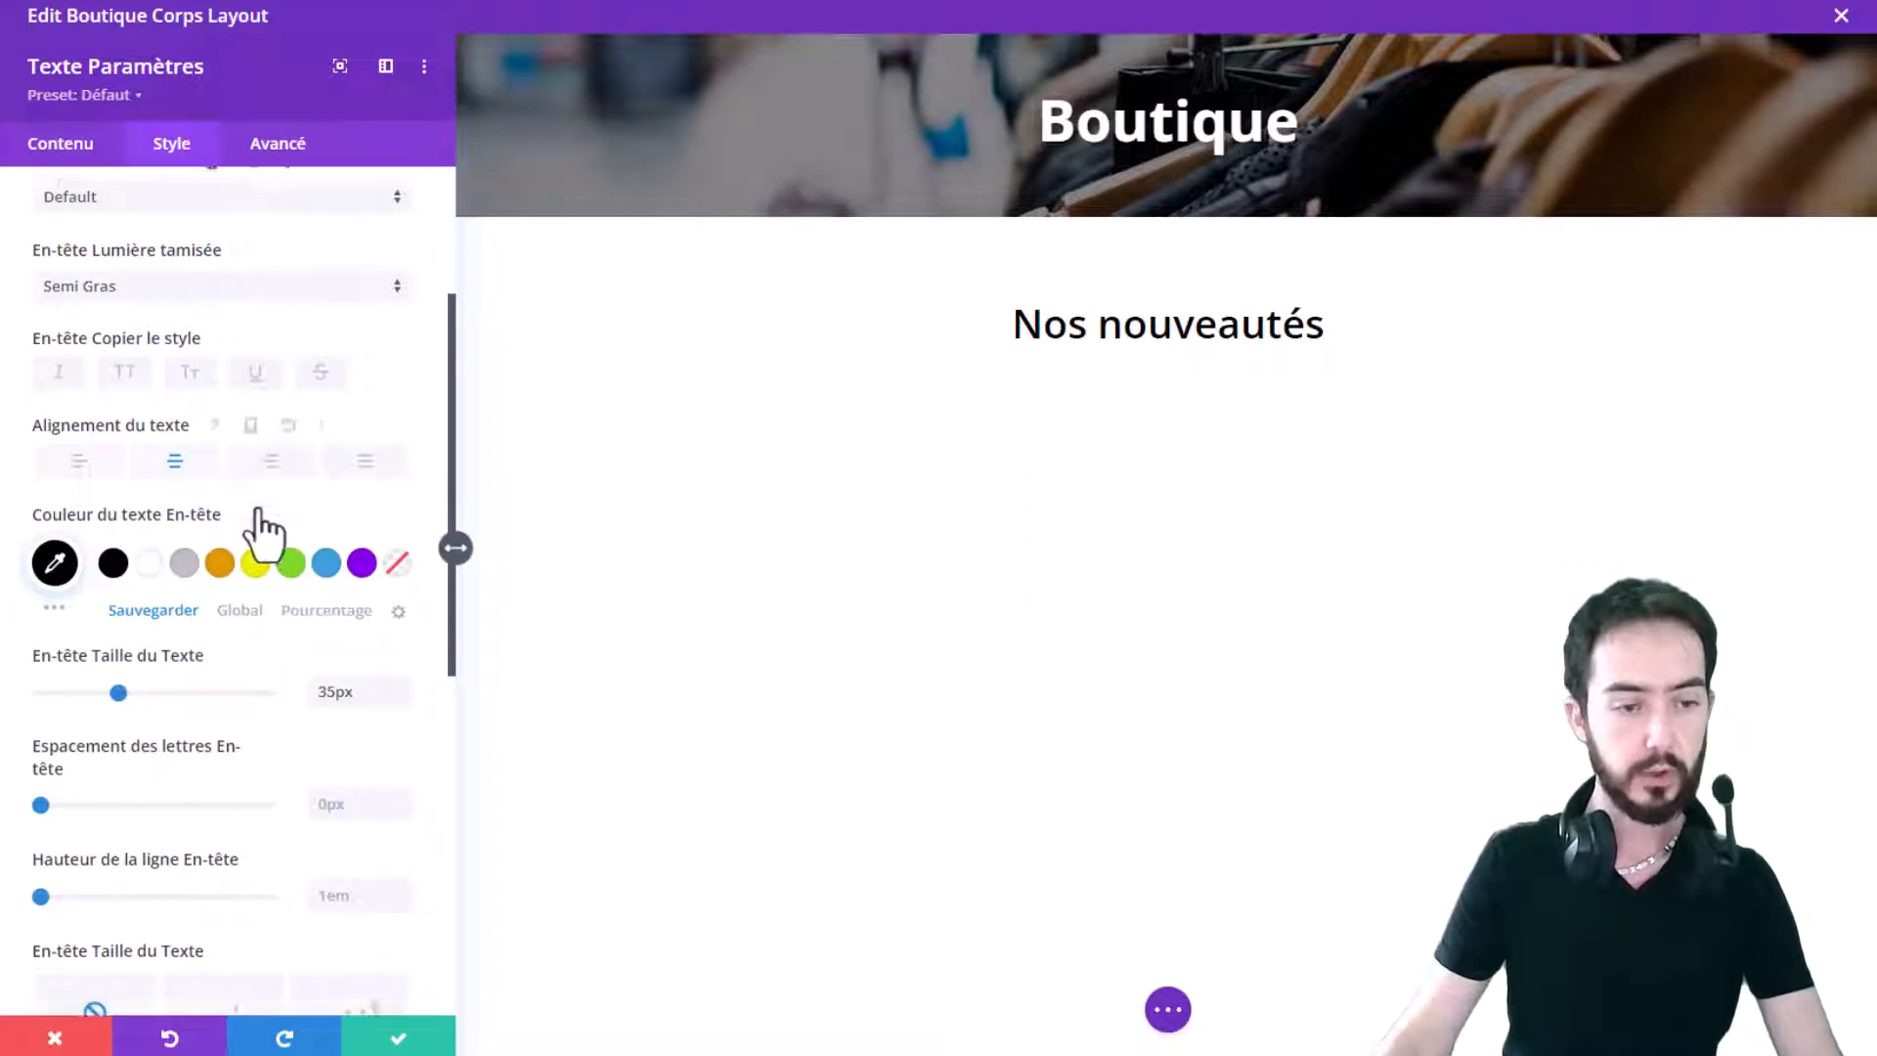
scroll(348, 955, "down", 3)
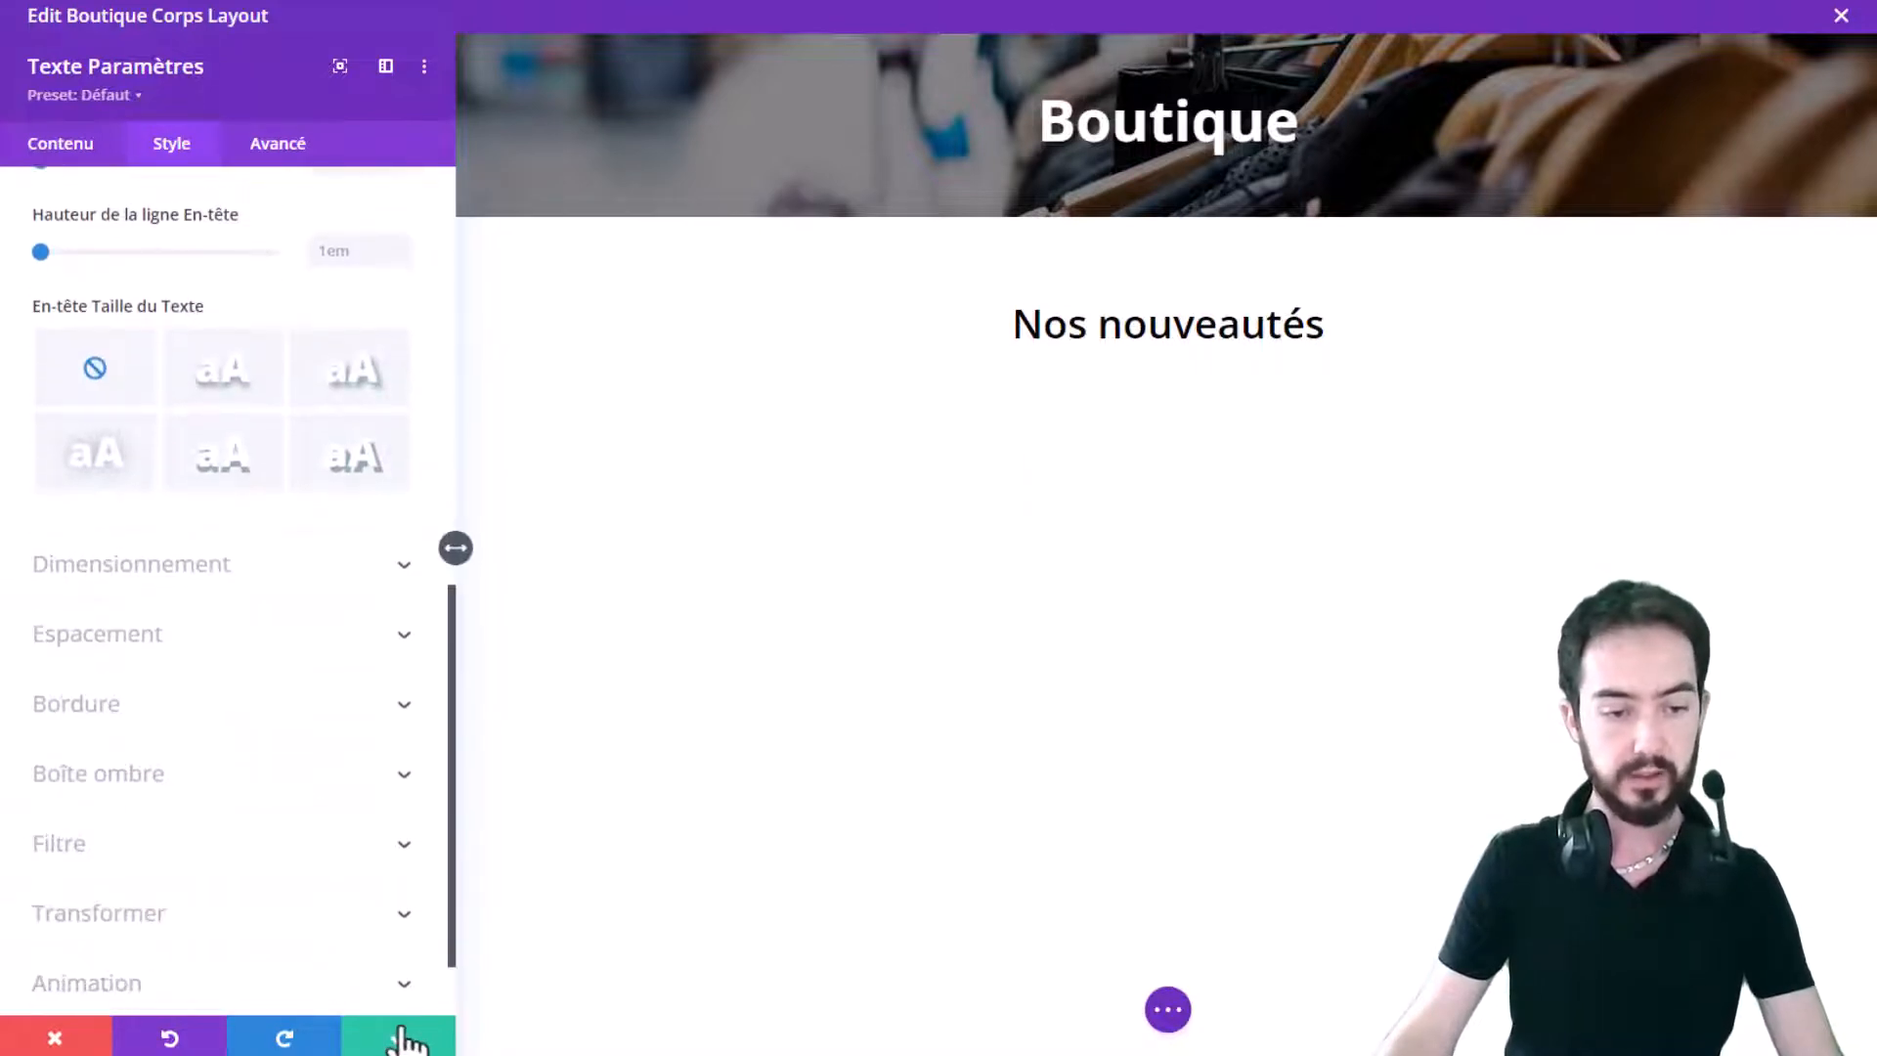
Step: Save the heading's settings and insert a Woo Products module beneath the "Nos nouveautés" title
left_click(400, 1038)
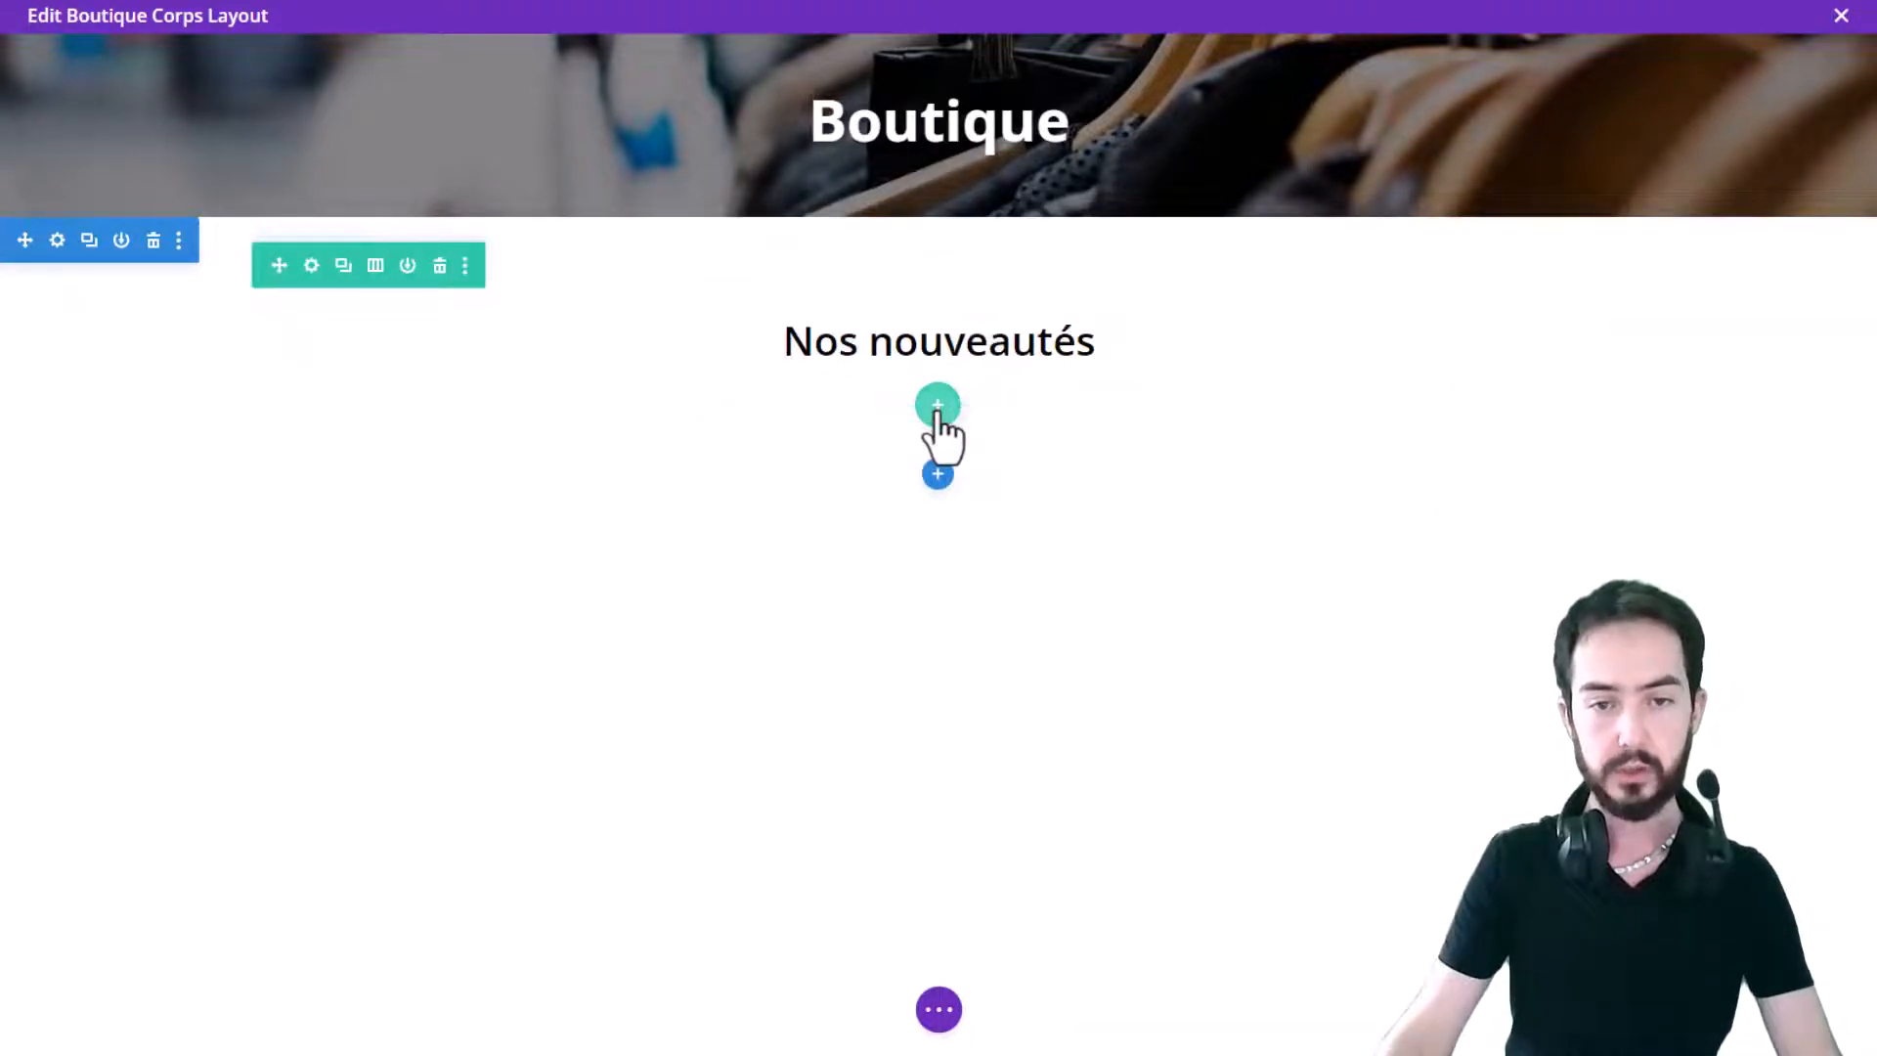
left_click(936, 404)
left_click(1127, 455)
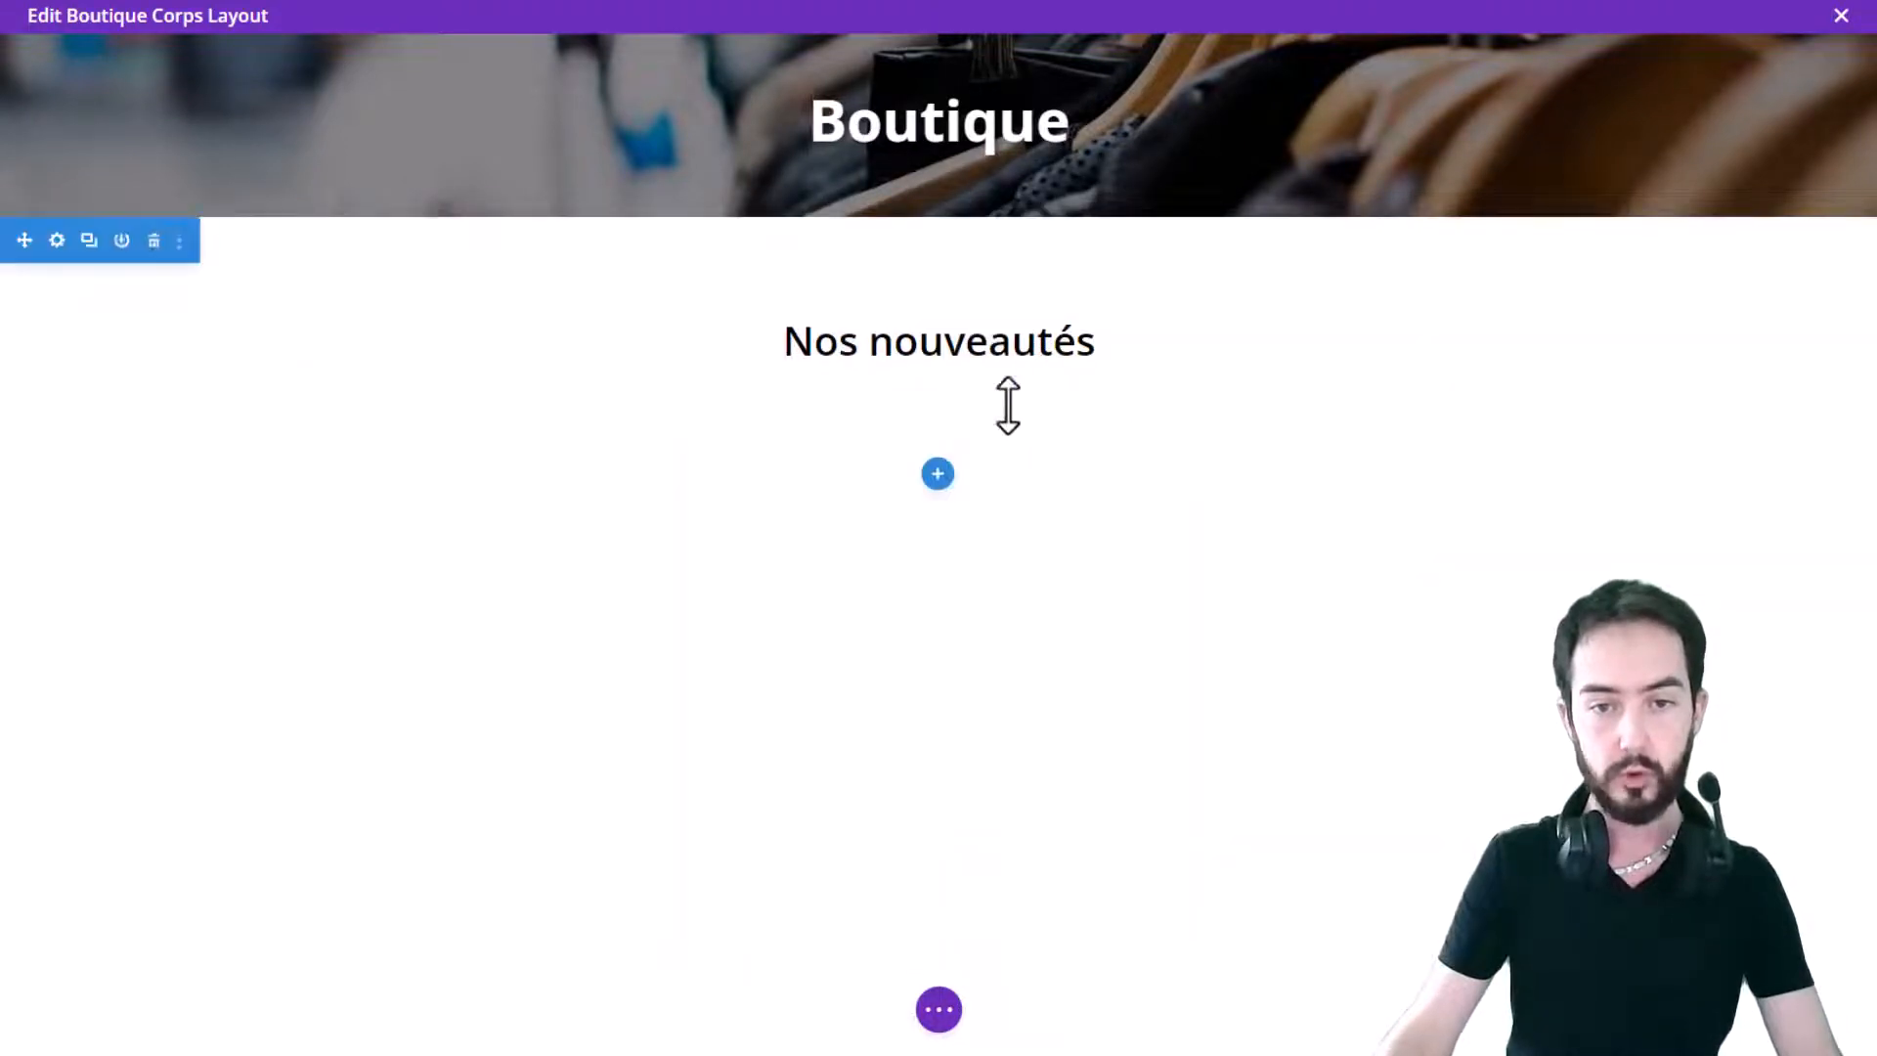
left_click(939, 383)
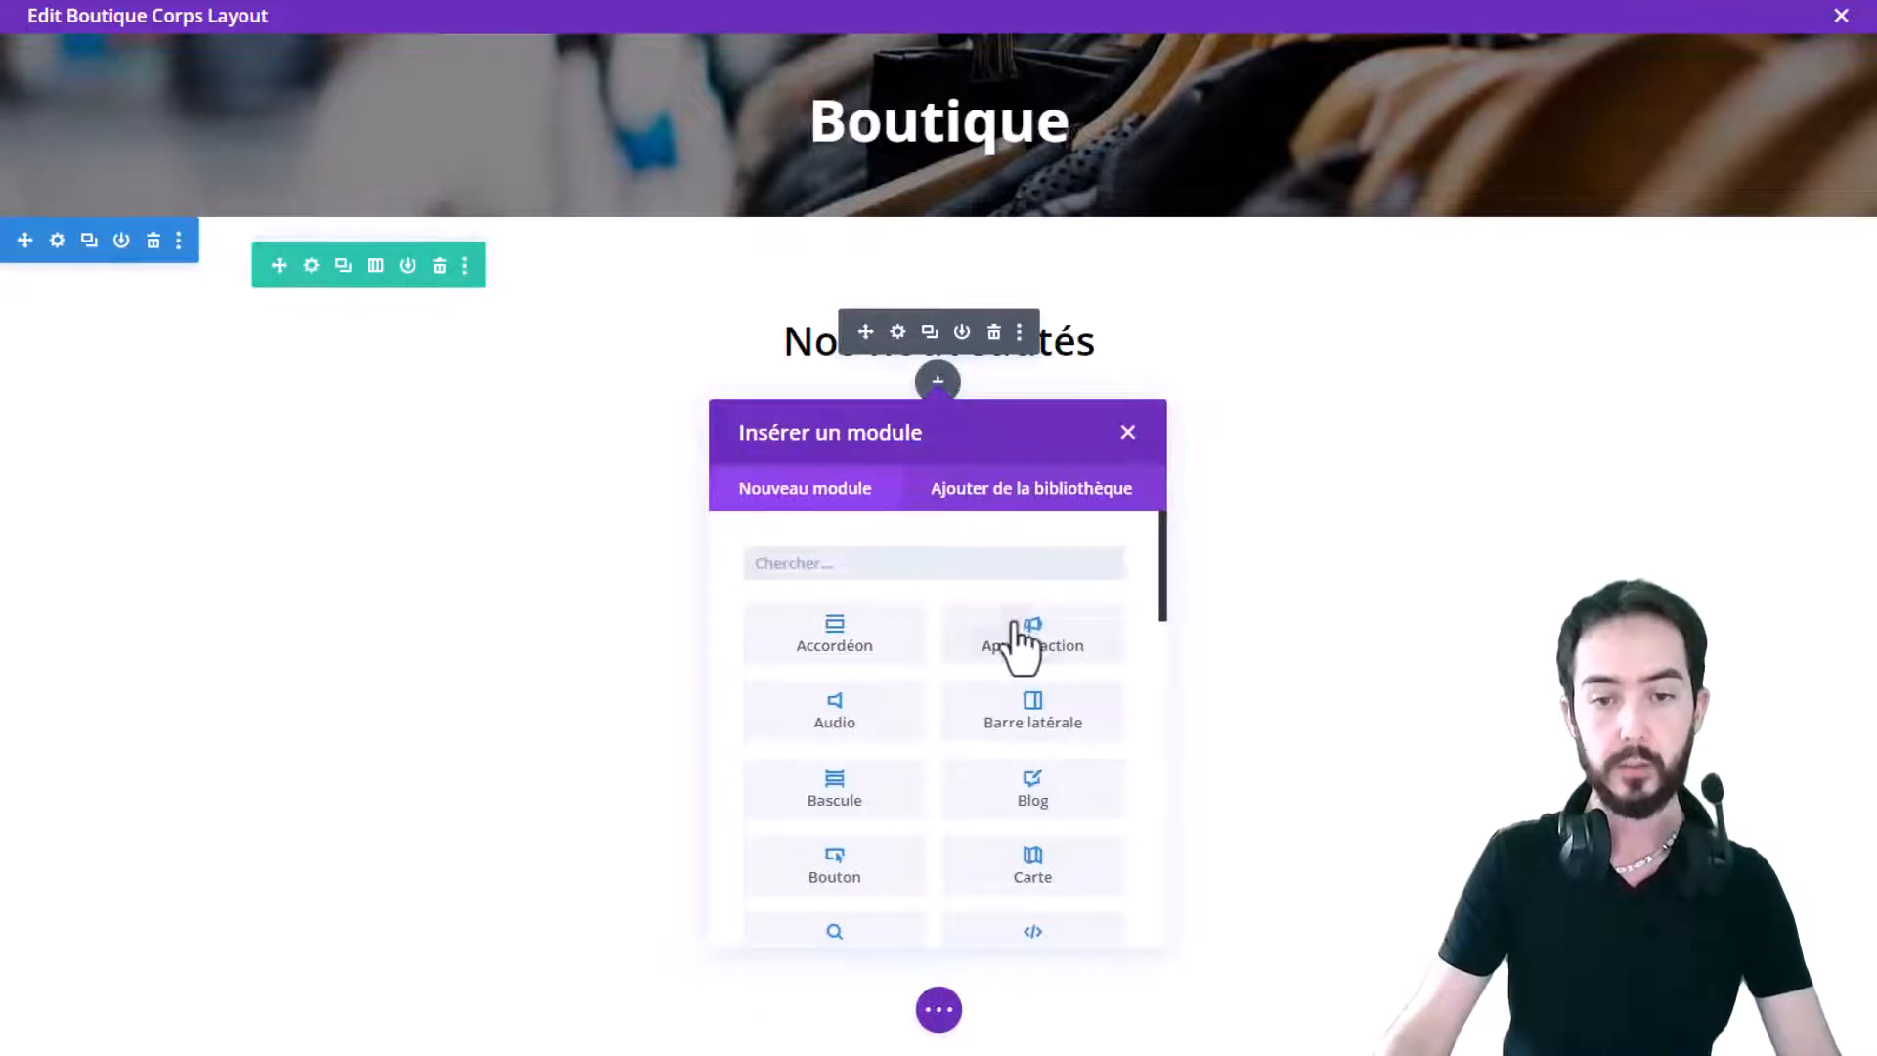
scroll(1019, 645, "down", 8)
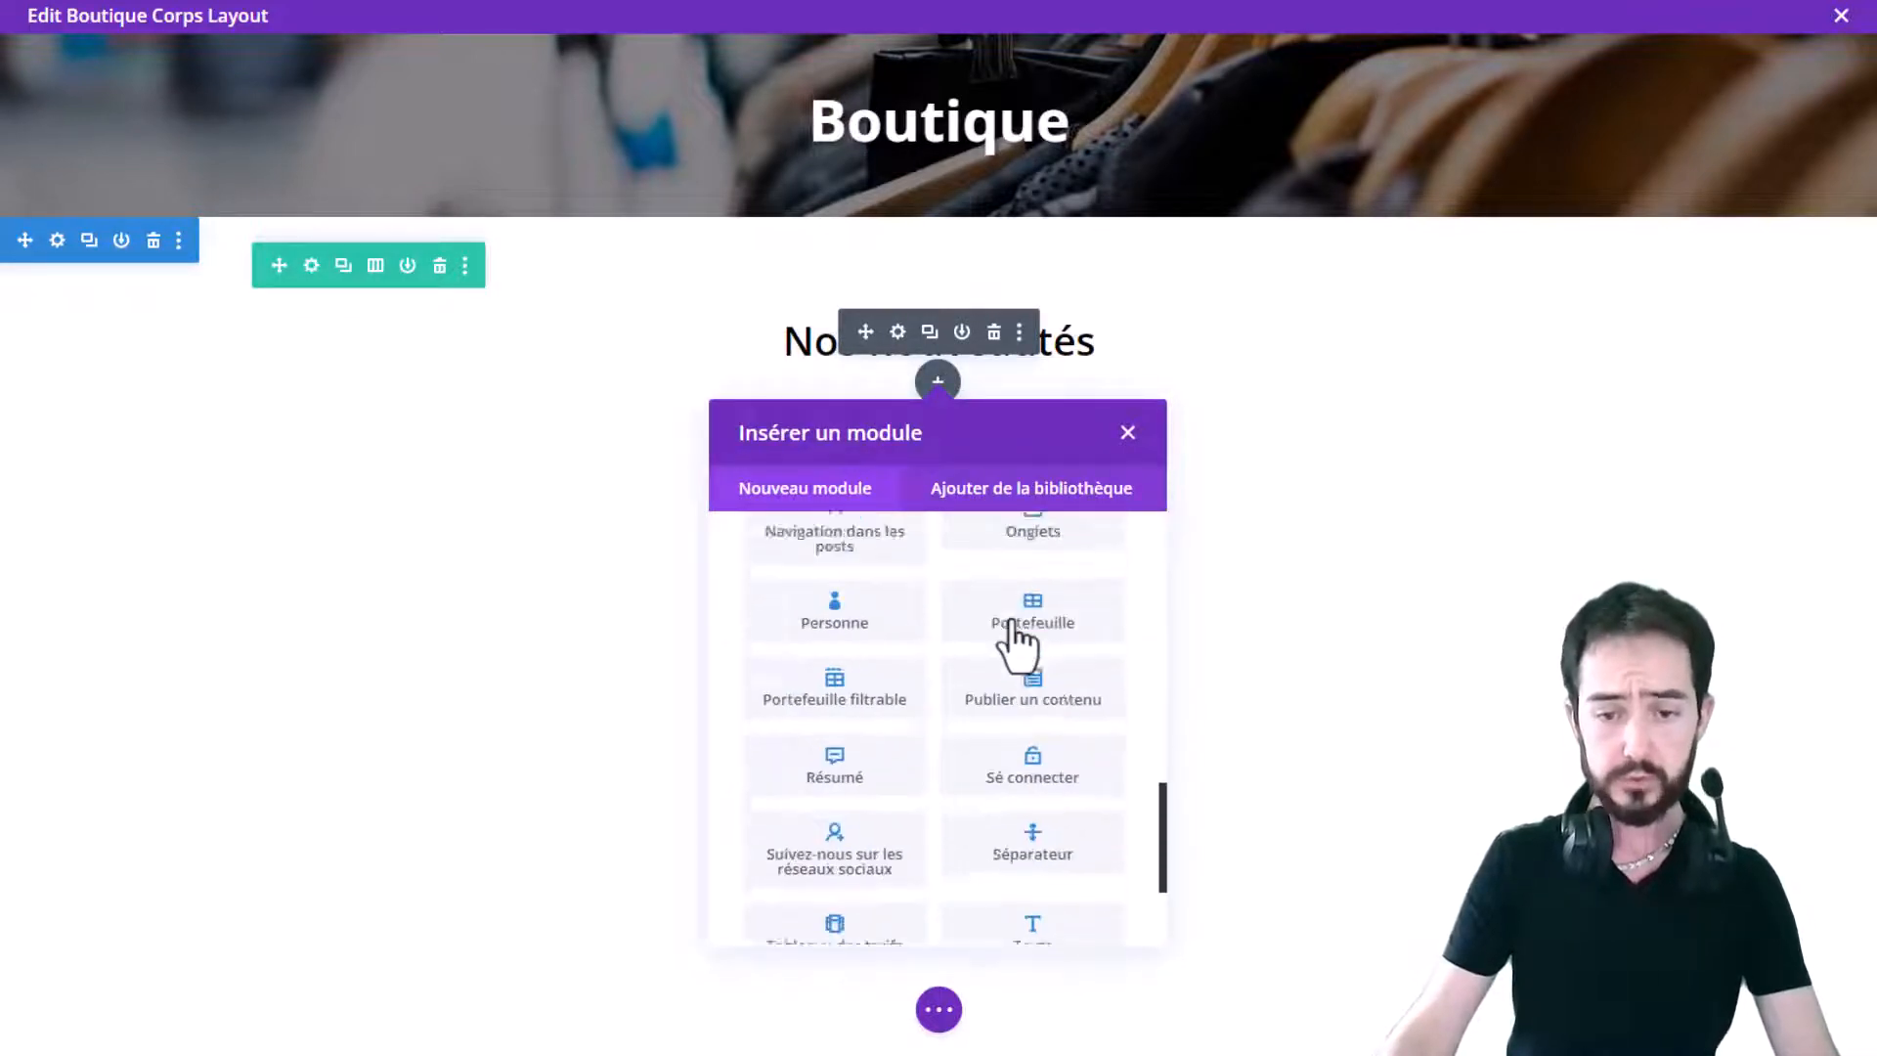
scroll(1016, 635, "down", 3)
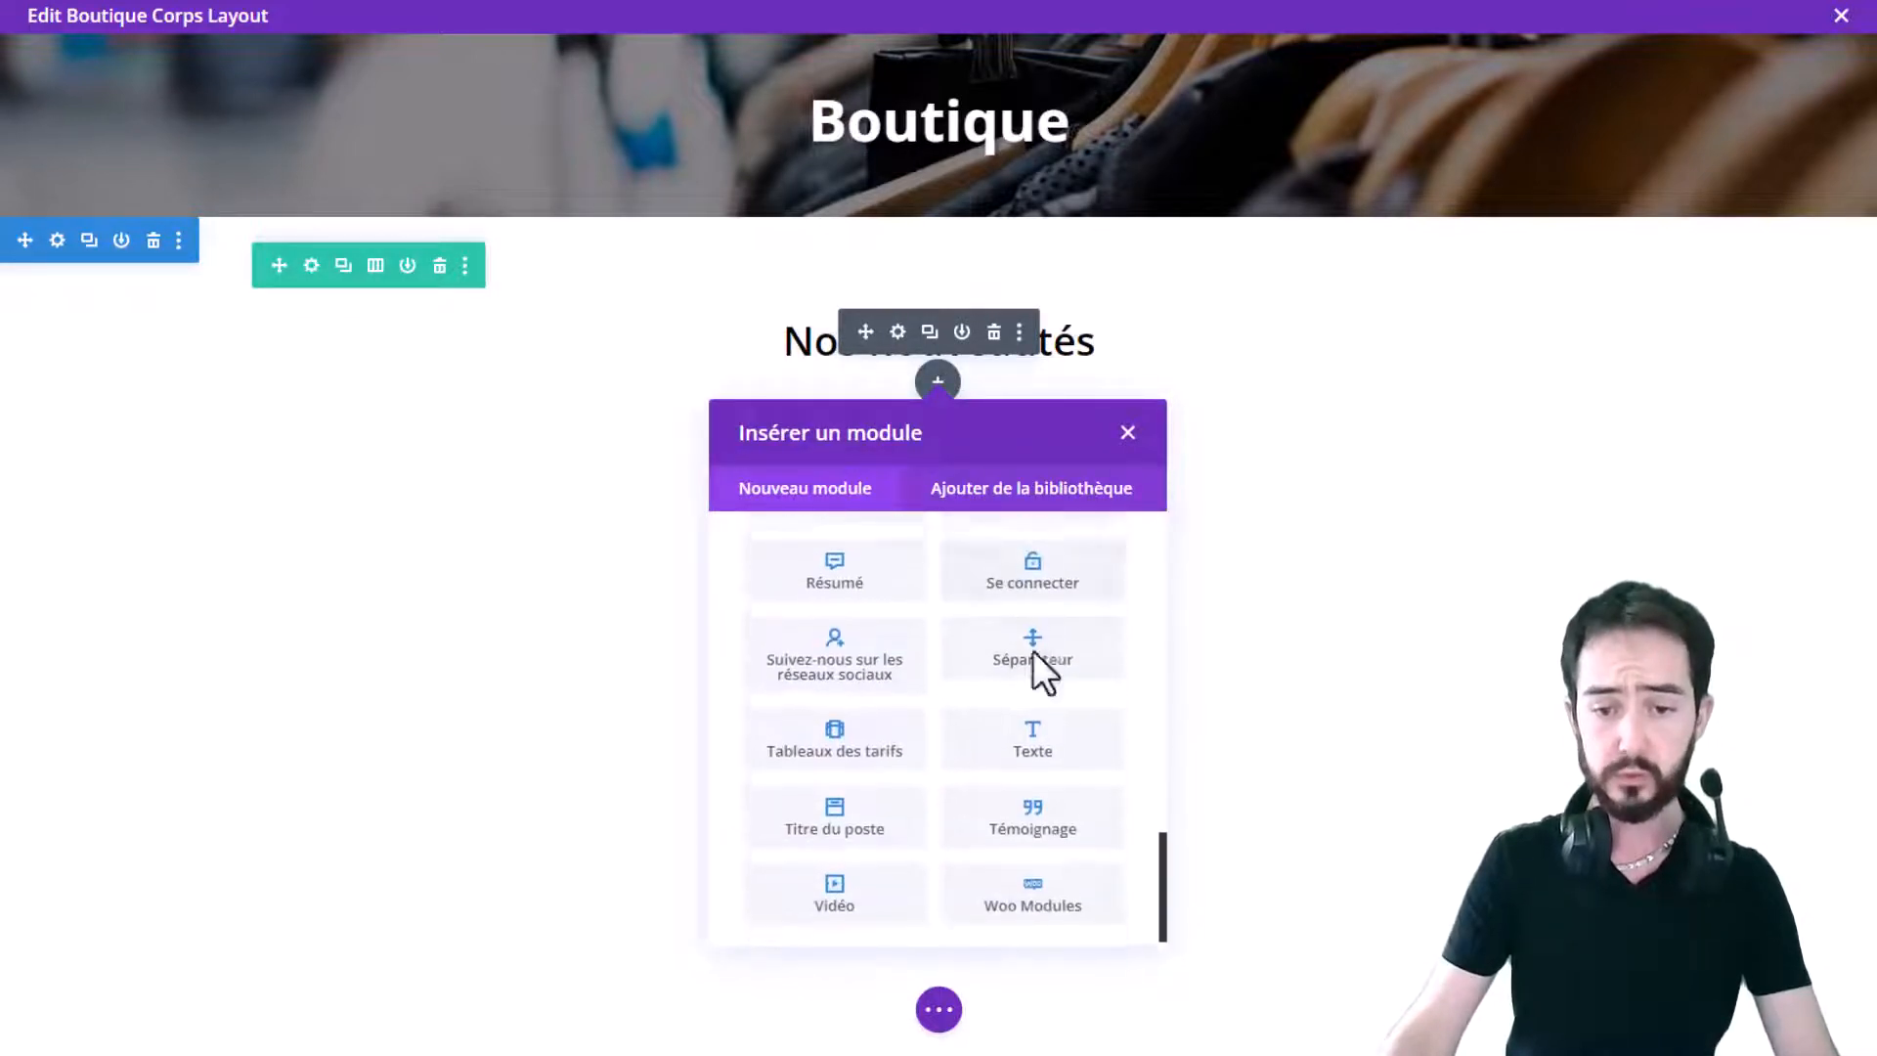
left_click(1044, 909)
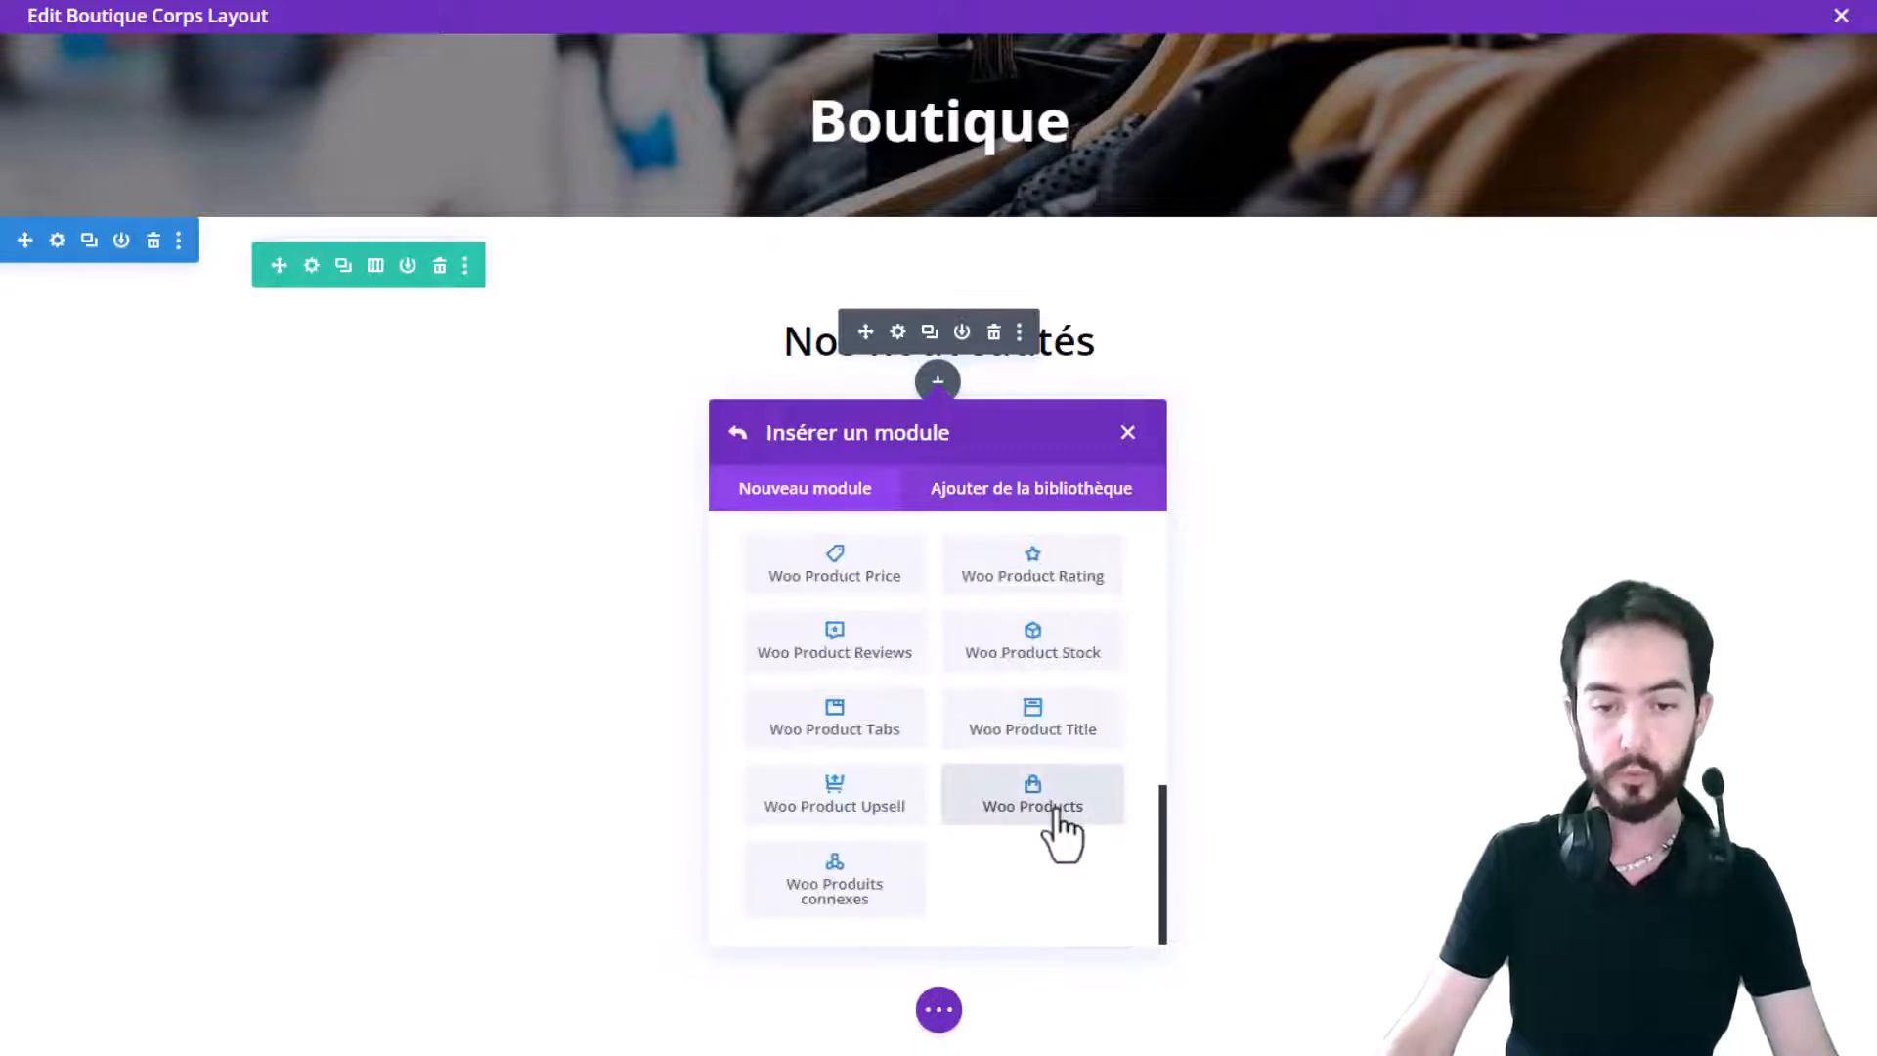
scroll(977, 646, "up", 4)
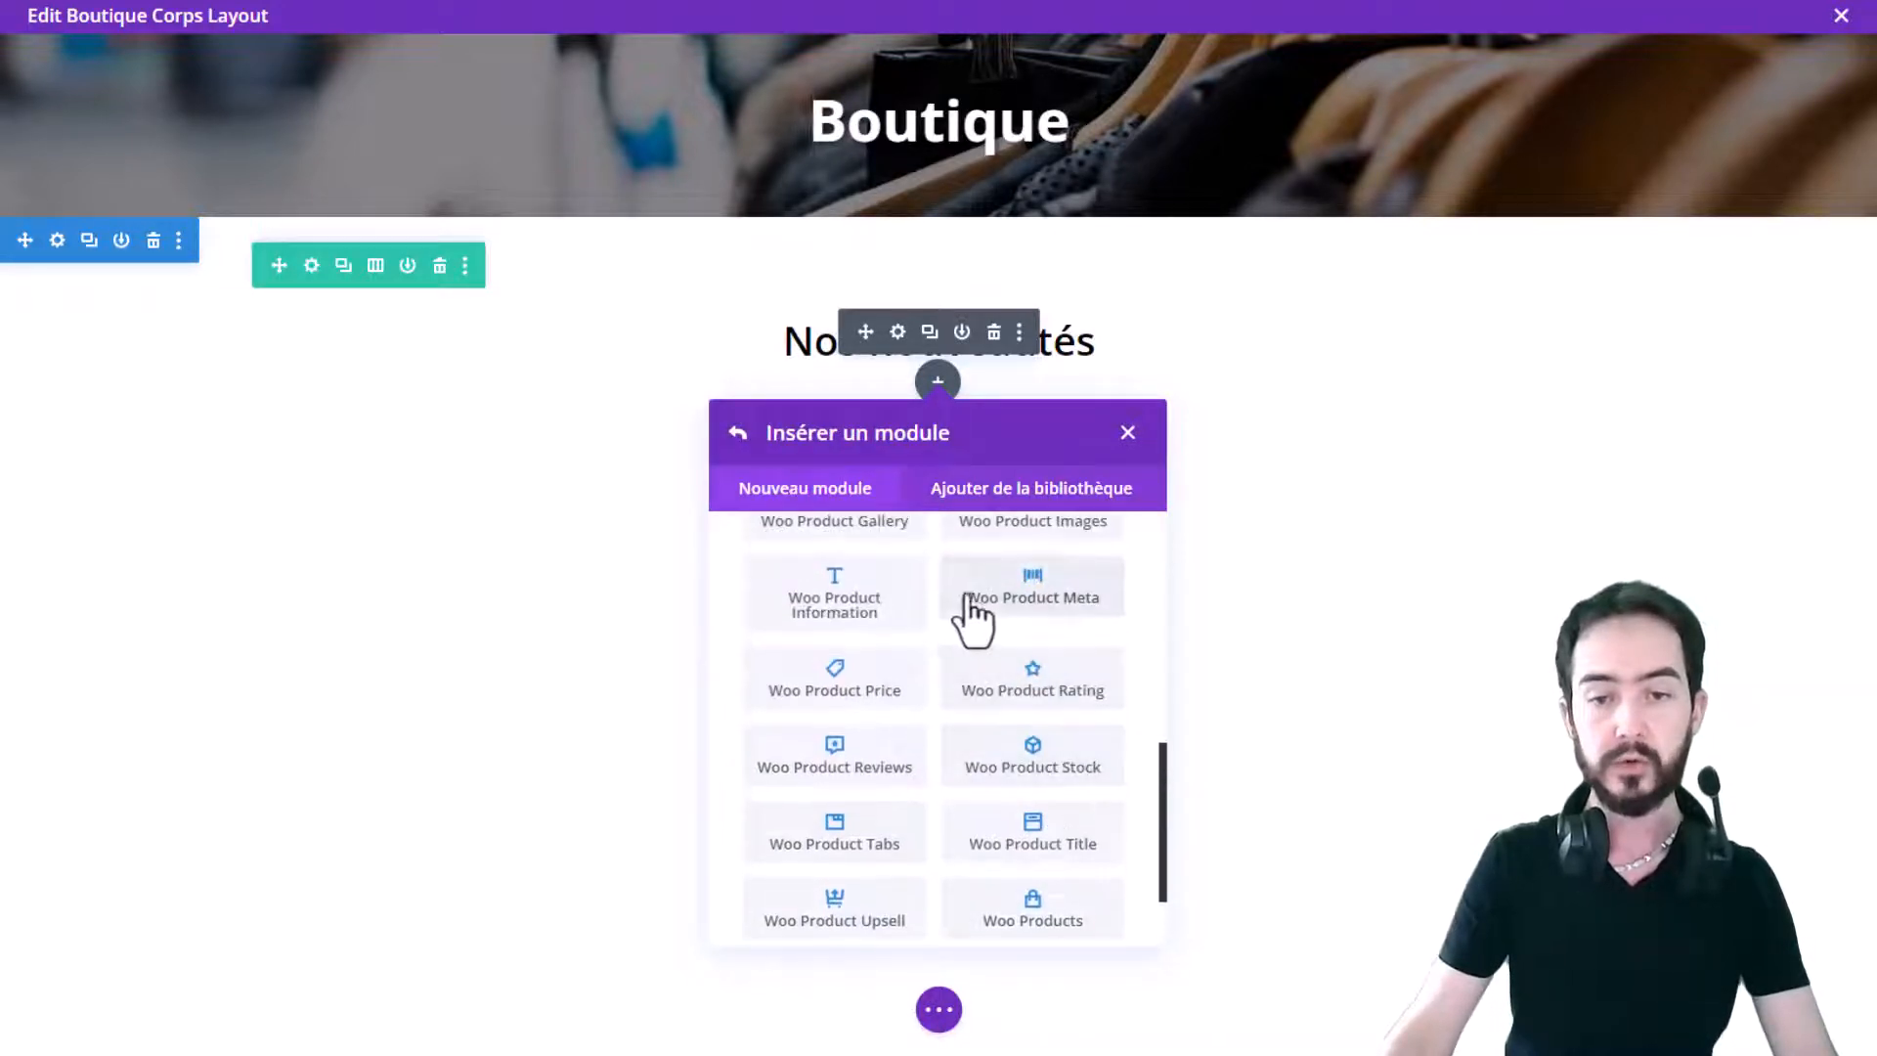
scroll(880, 762, "up", 2)
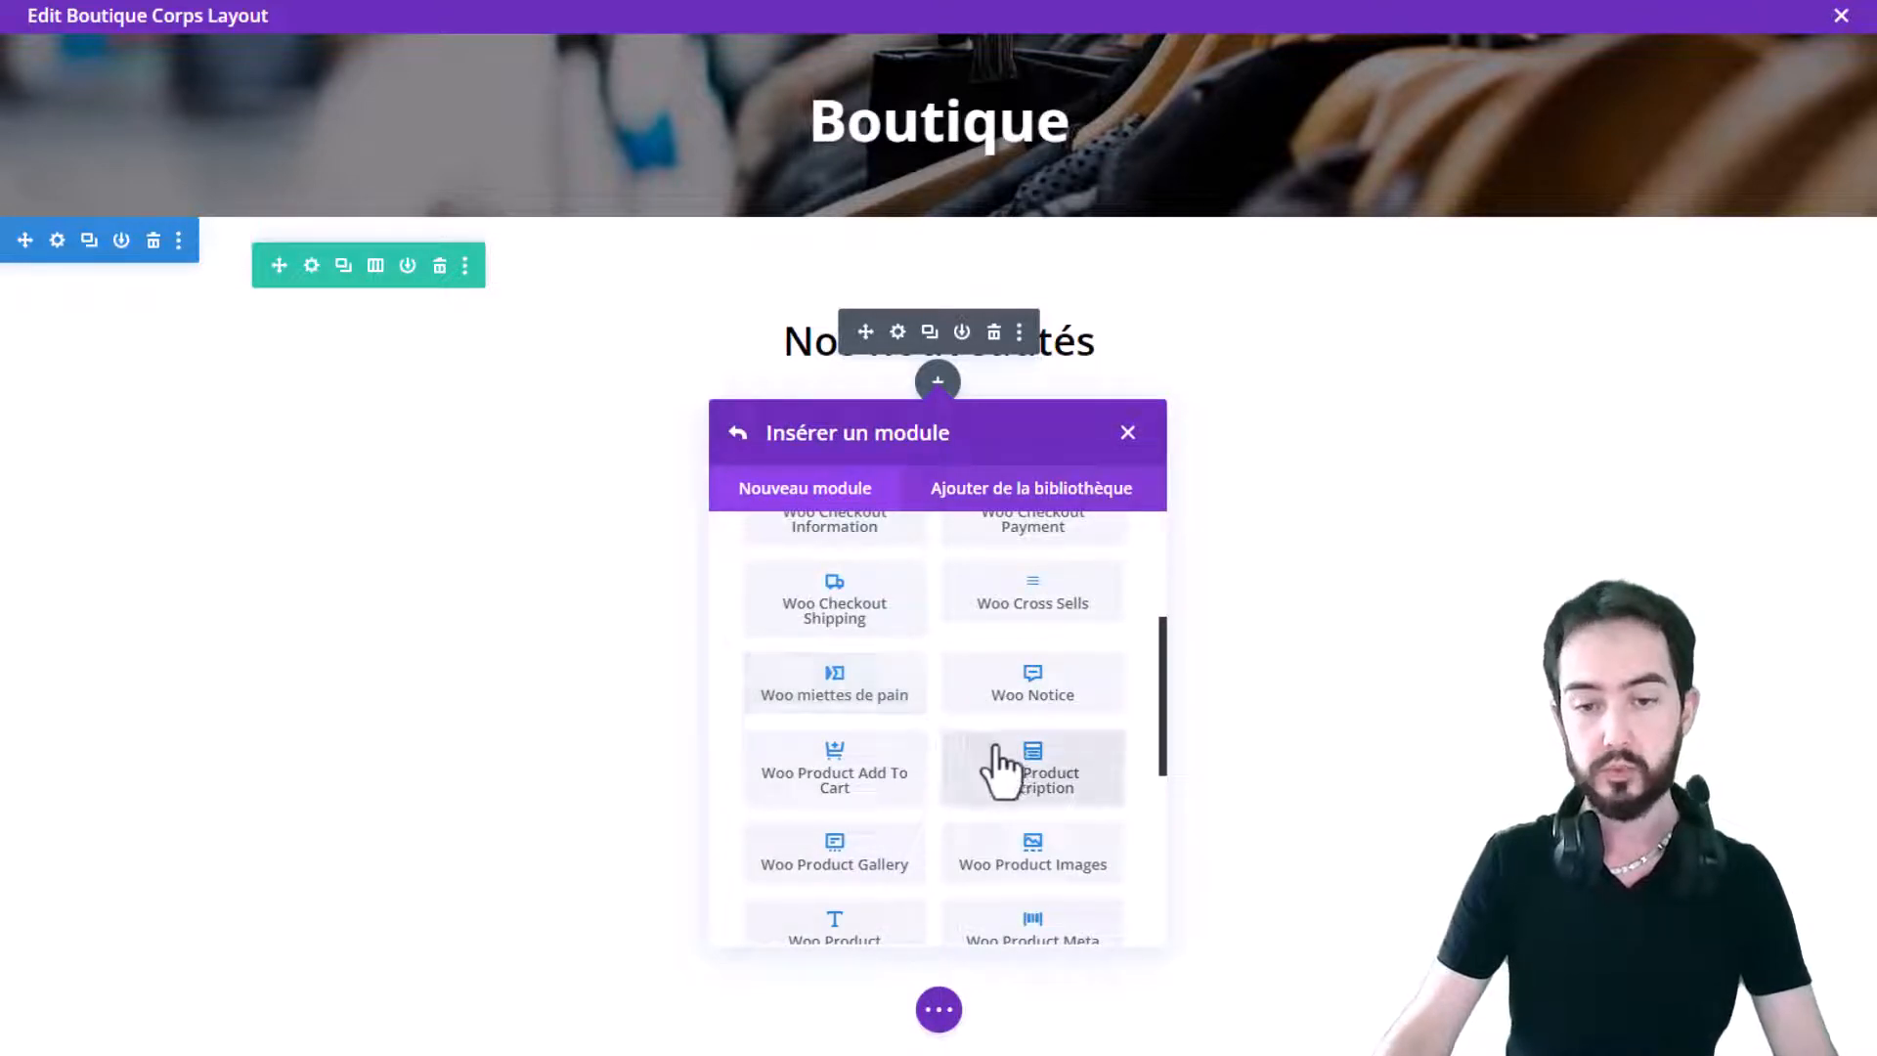
scroll(992, 767, "down", 5)
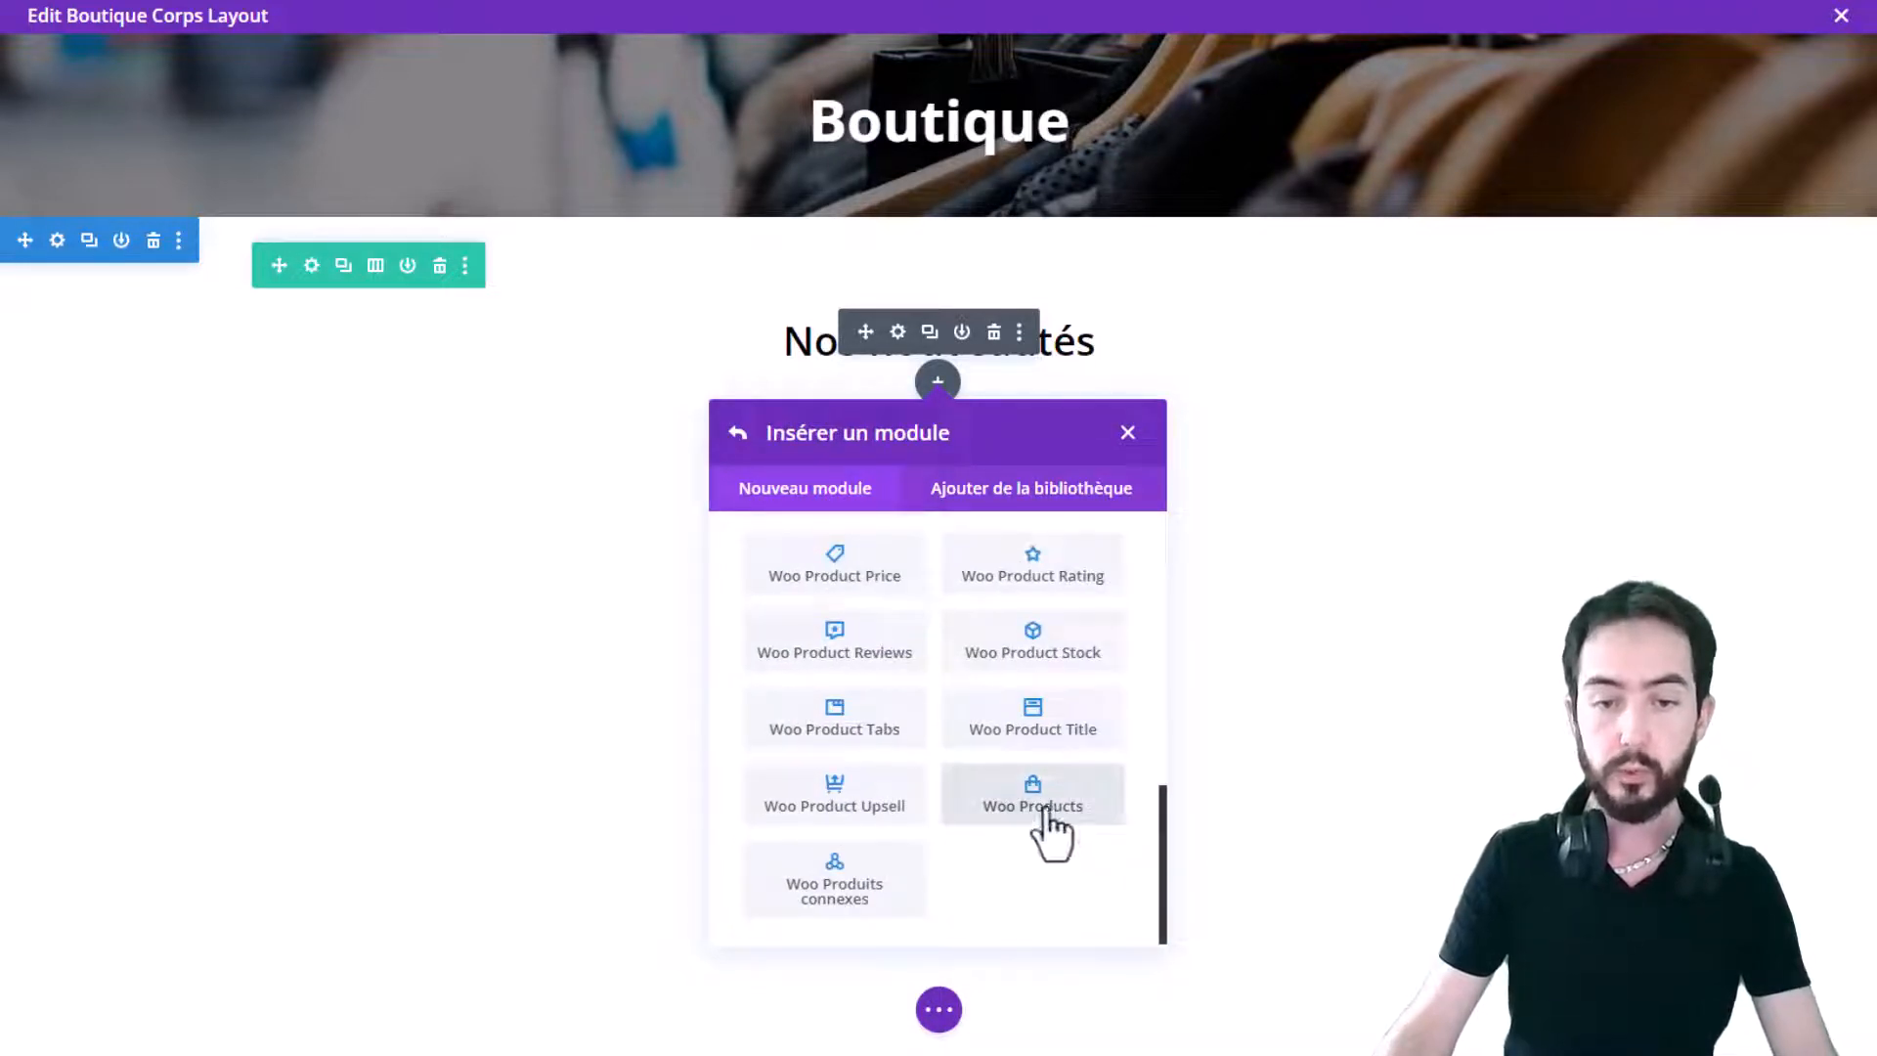
left_click(1038, 805)
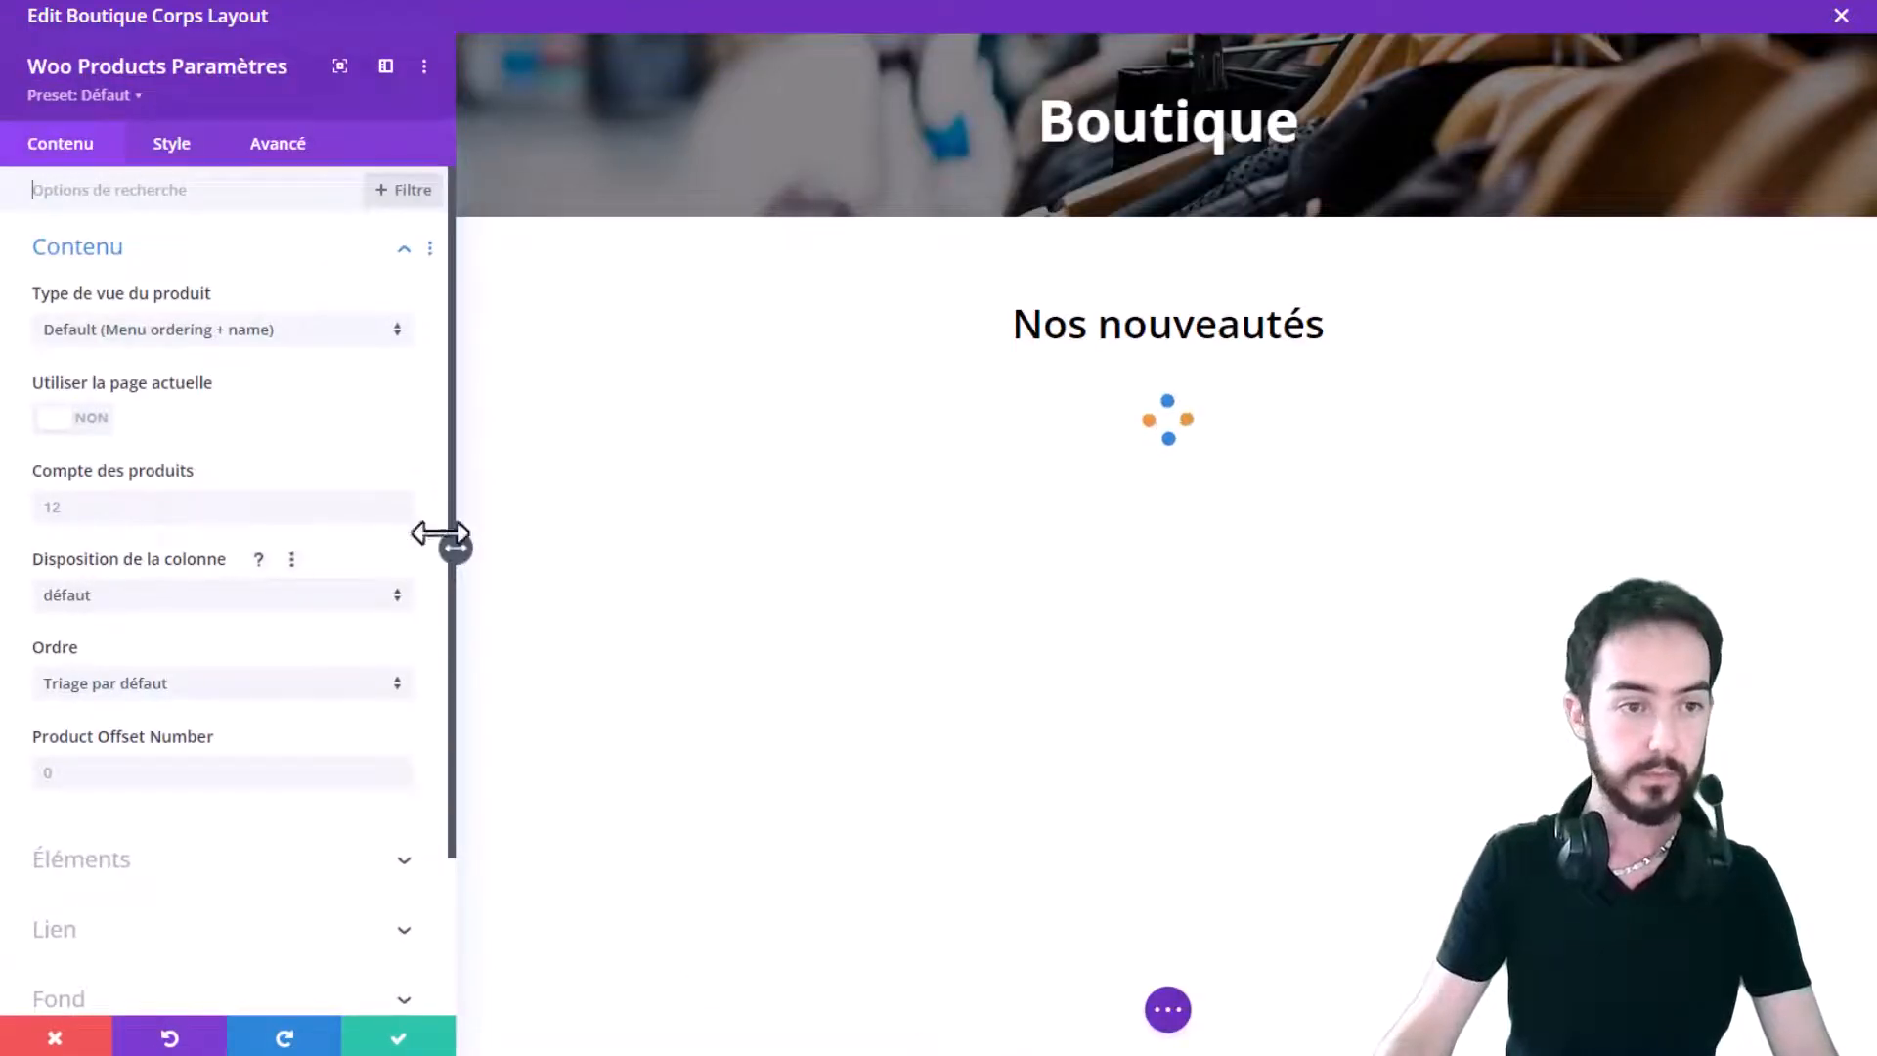
Step: Set the Woo Products module's product view type to Latest Products
scroll(767, 430, "down", 1)
scroll(767, 430, "down", 4)
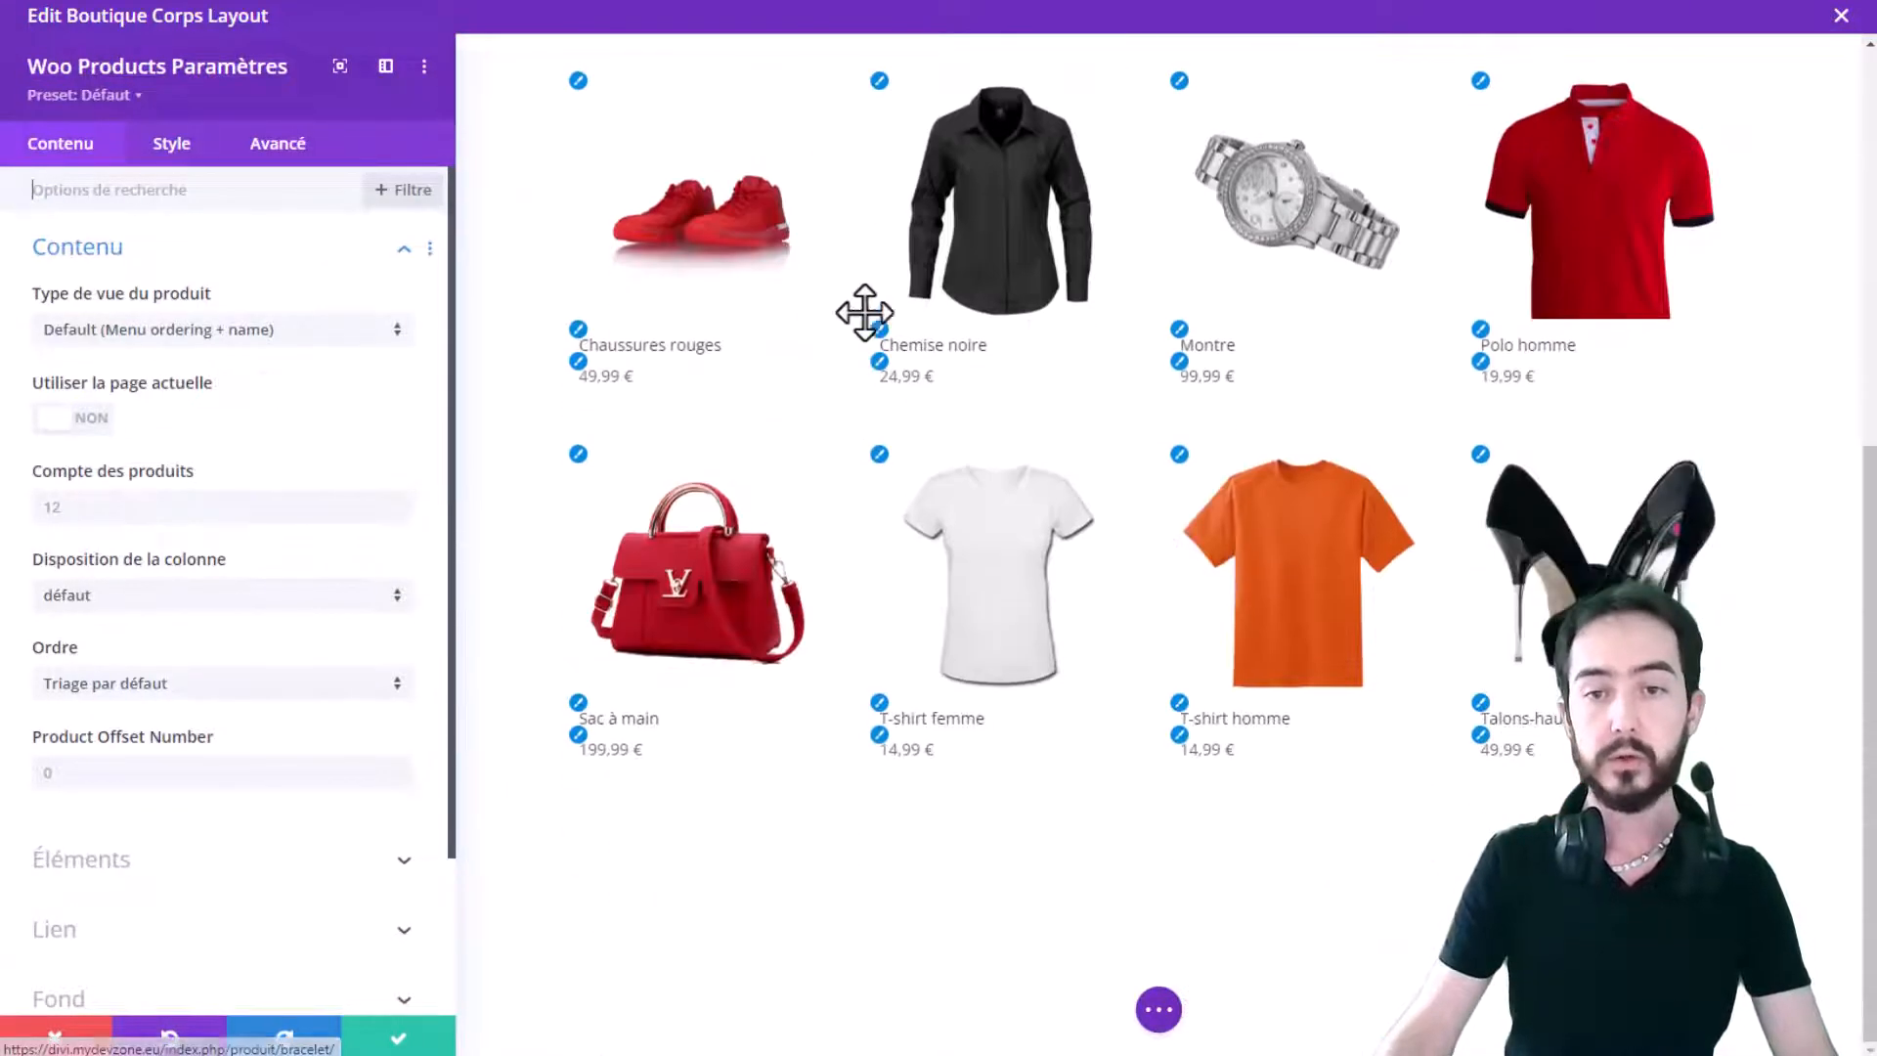
scroll(850, 449, "up", 5)
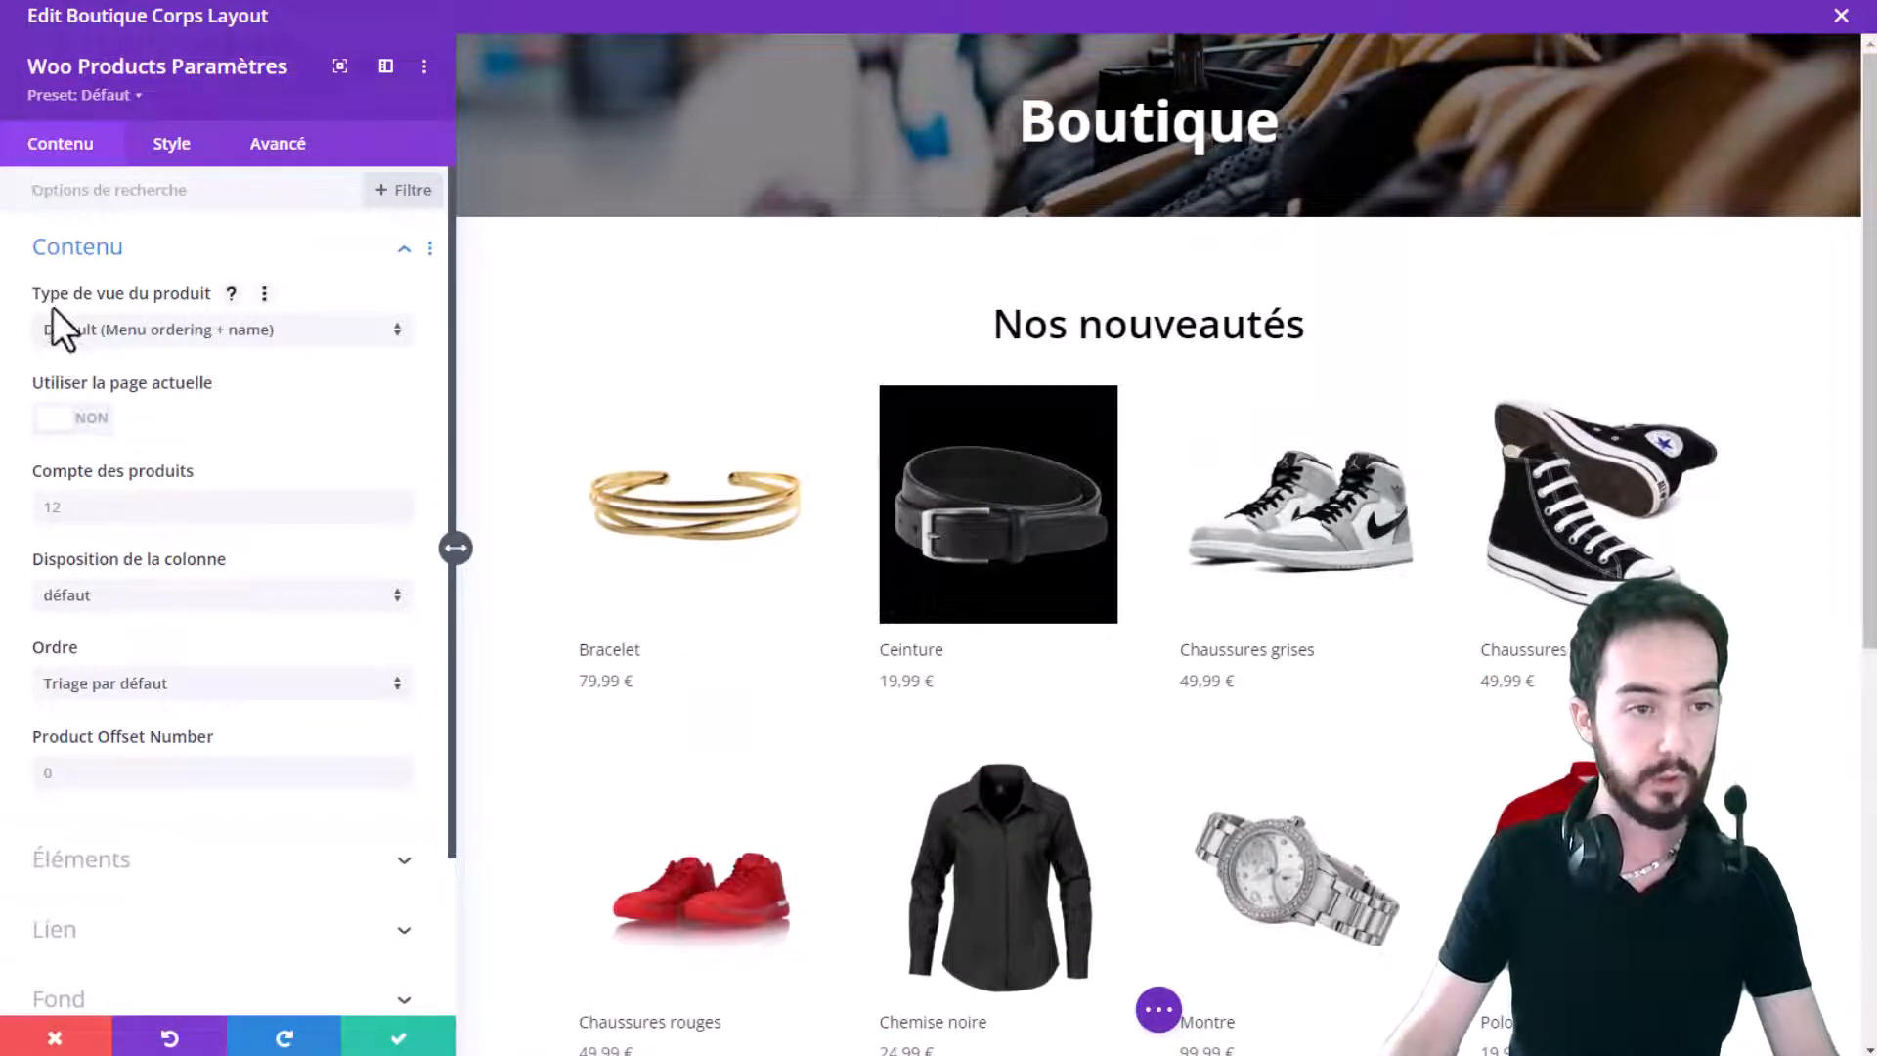
left_click(185, 334)
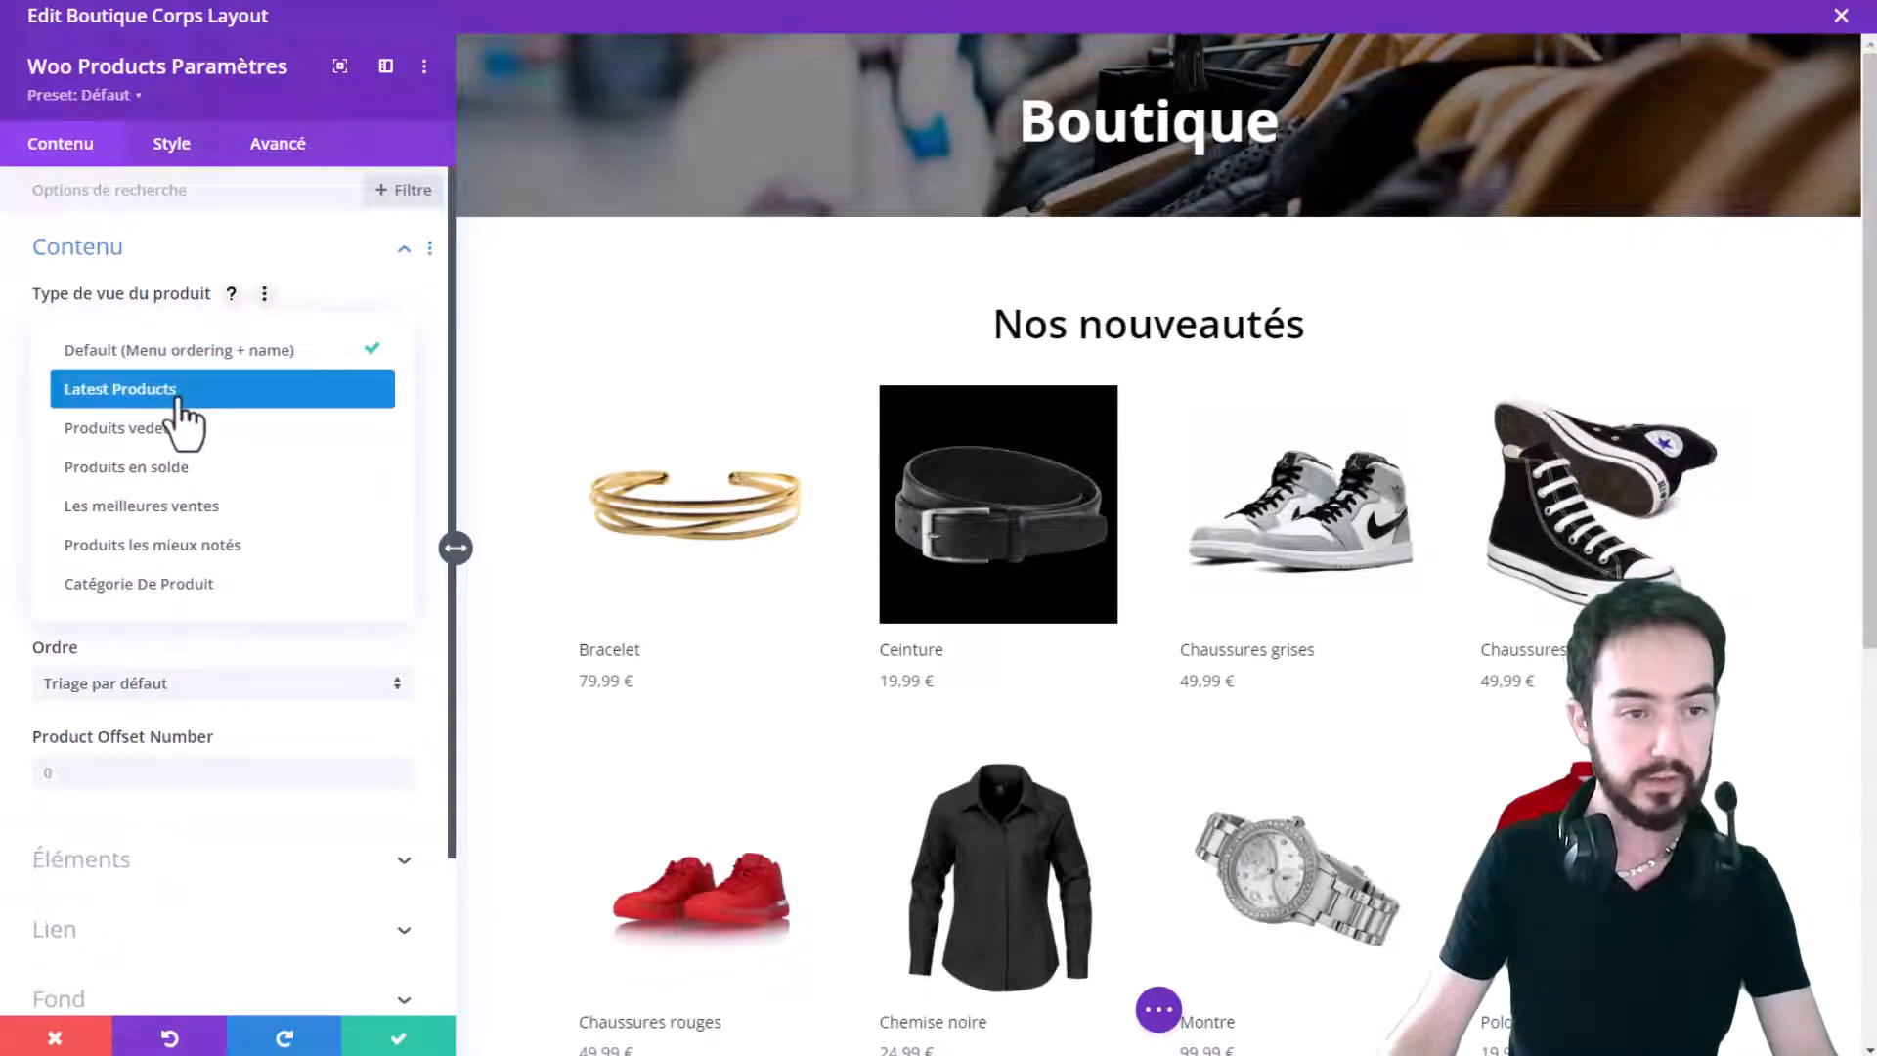
left_click(179, 399)
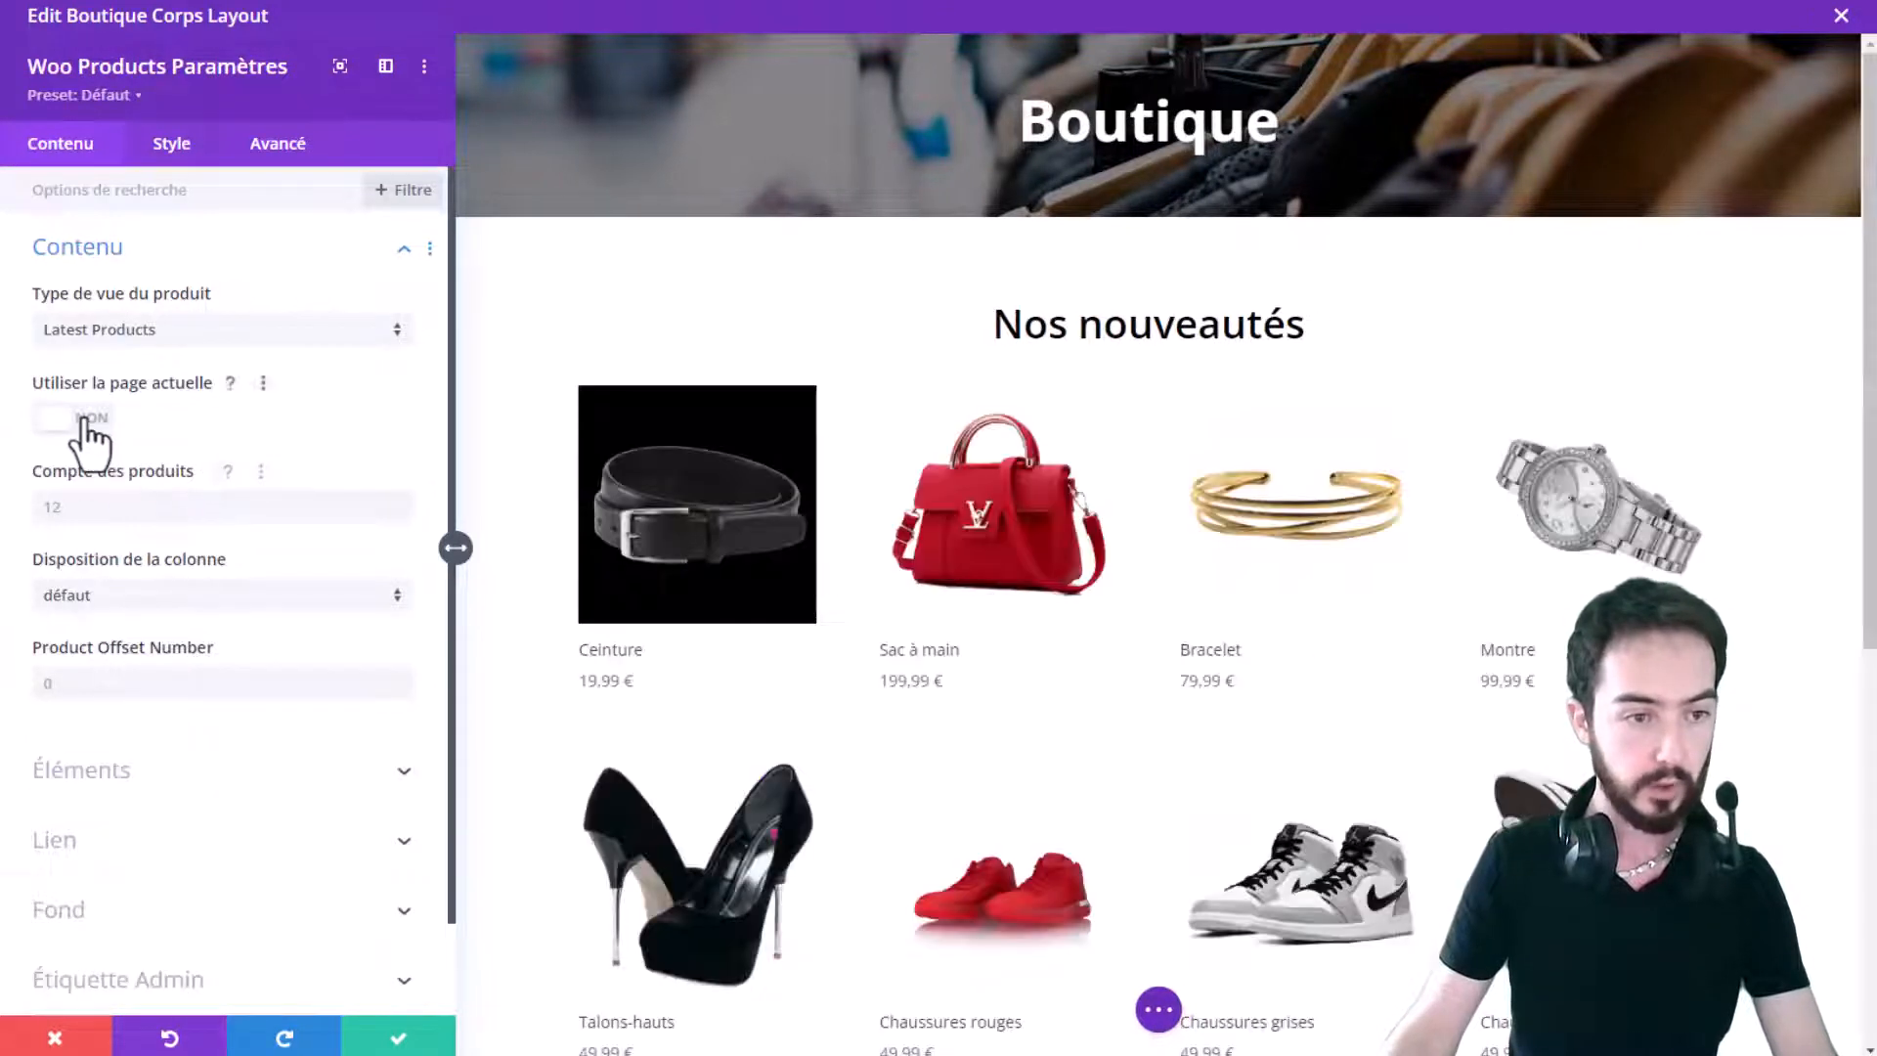
Step: Enable use of the current page for the product module and set its product count to 4
left_click(85, 419)
left_click(112, 505)
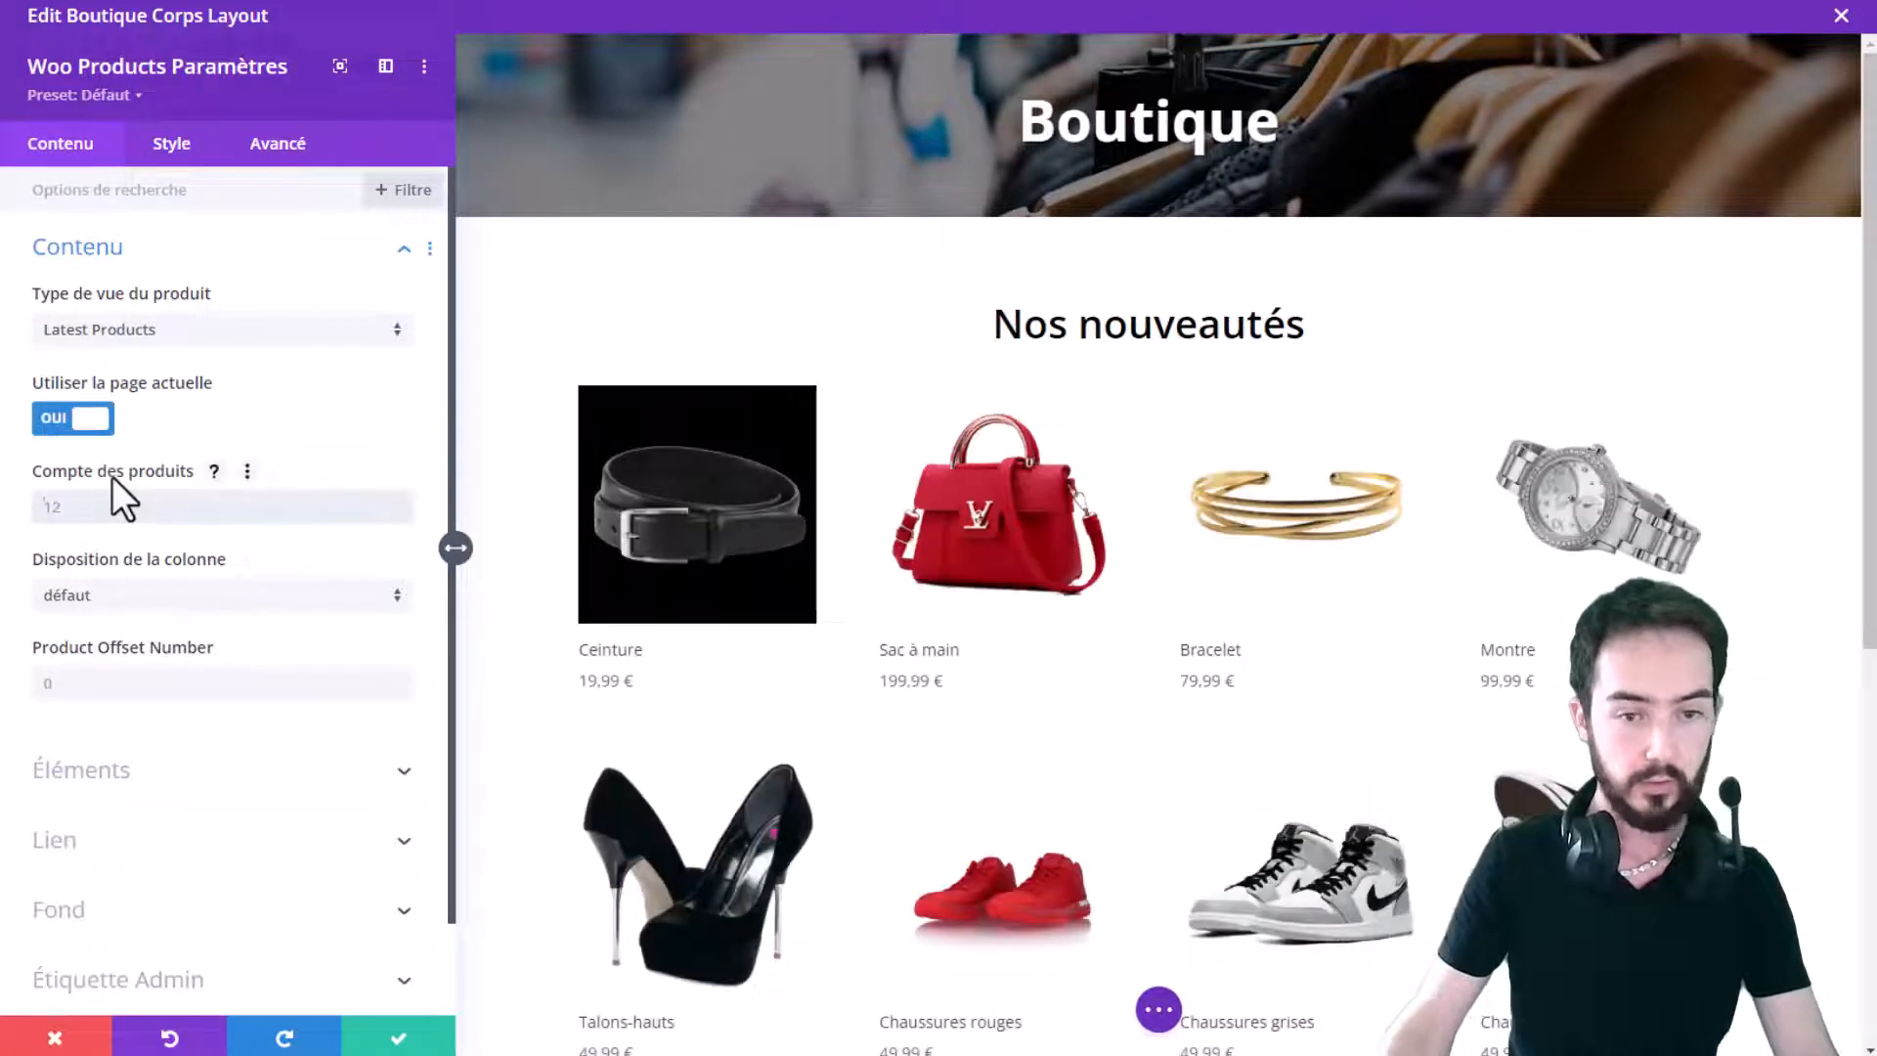
type("4")
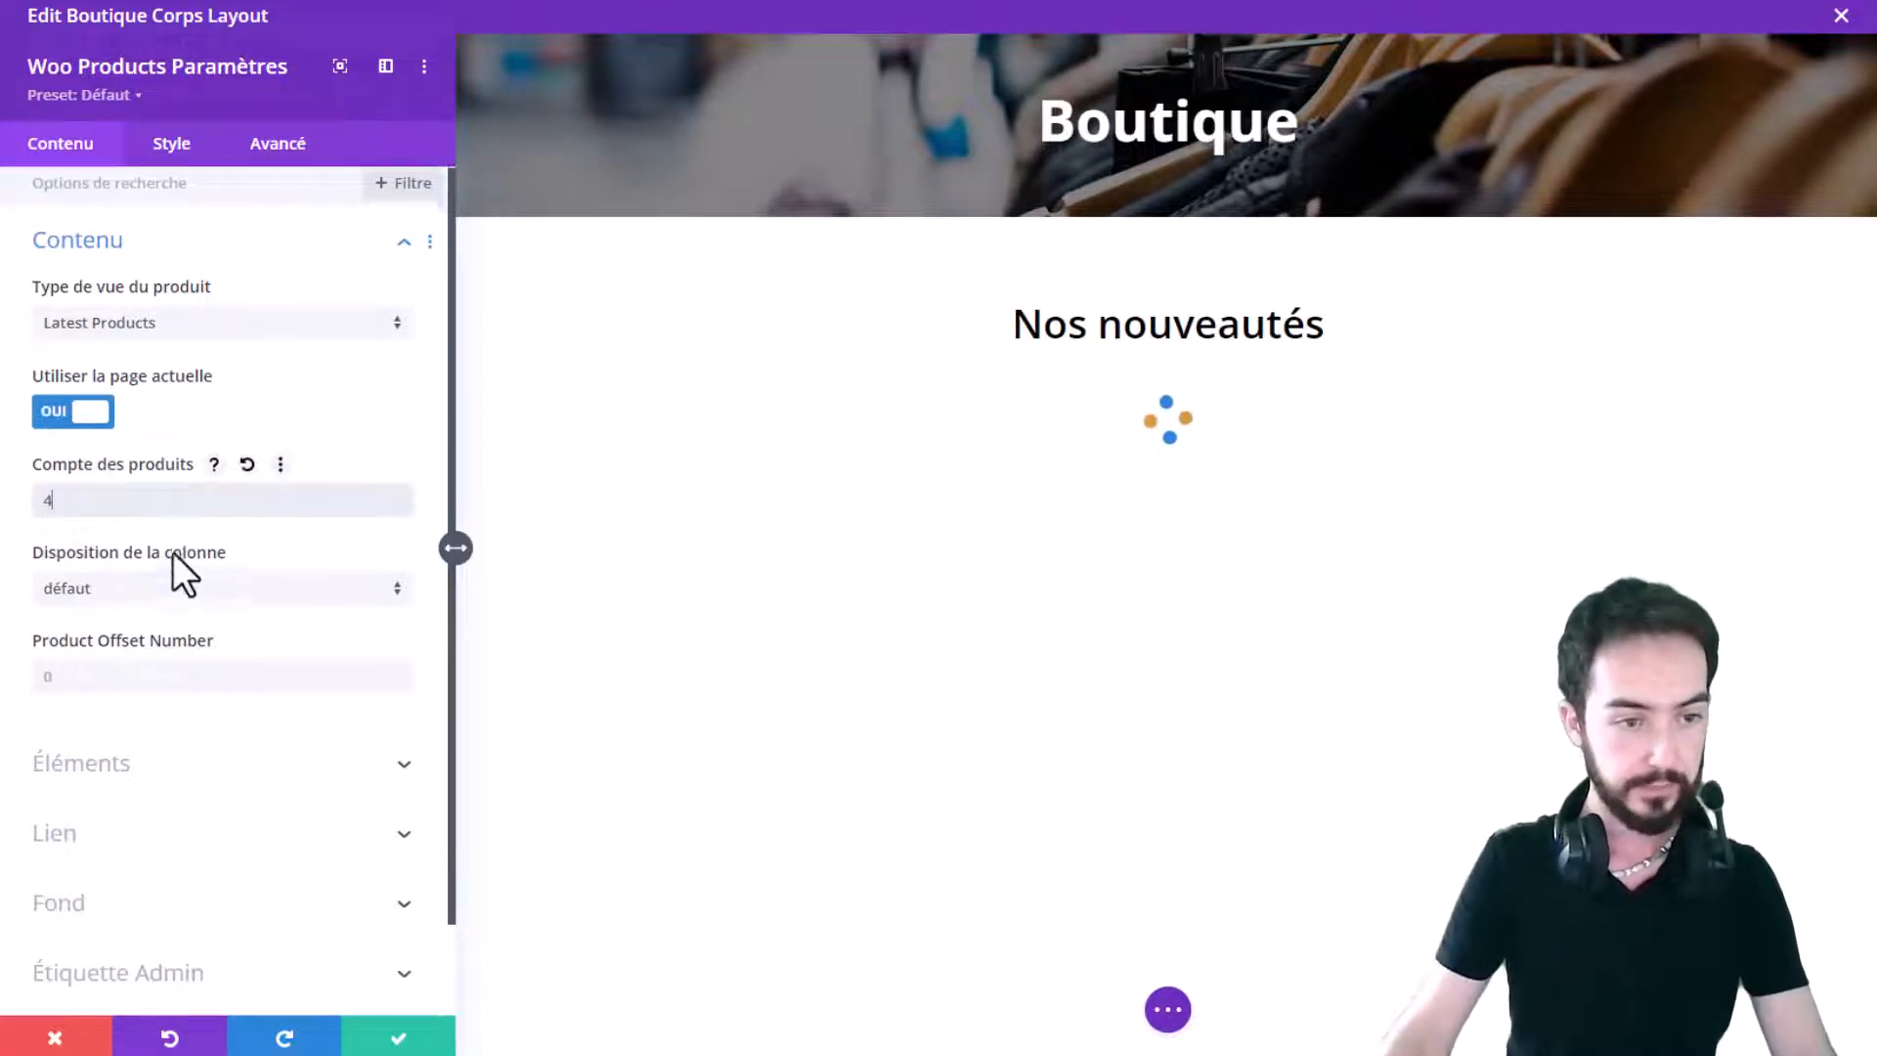
Step: Examine the display options for the product module's elements, such as name, image, price, rating and sale badge
scroll(114, 507, "down", 1)
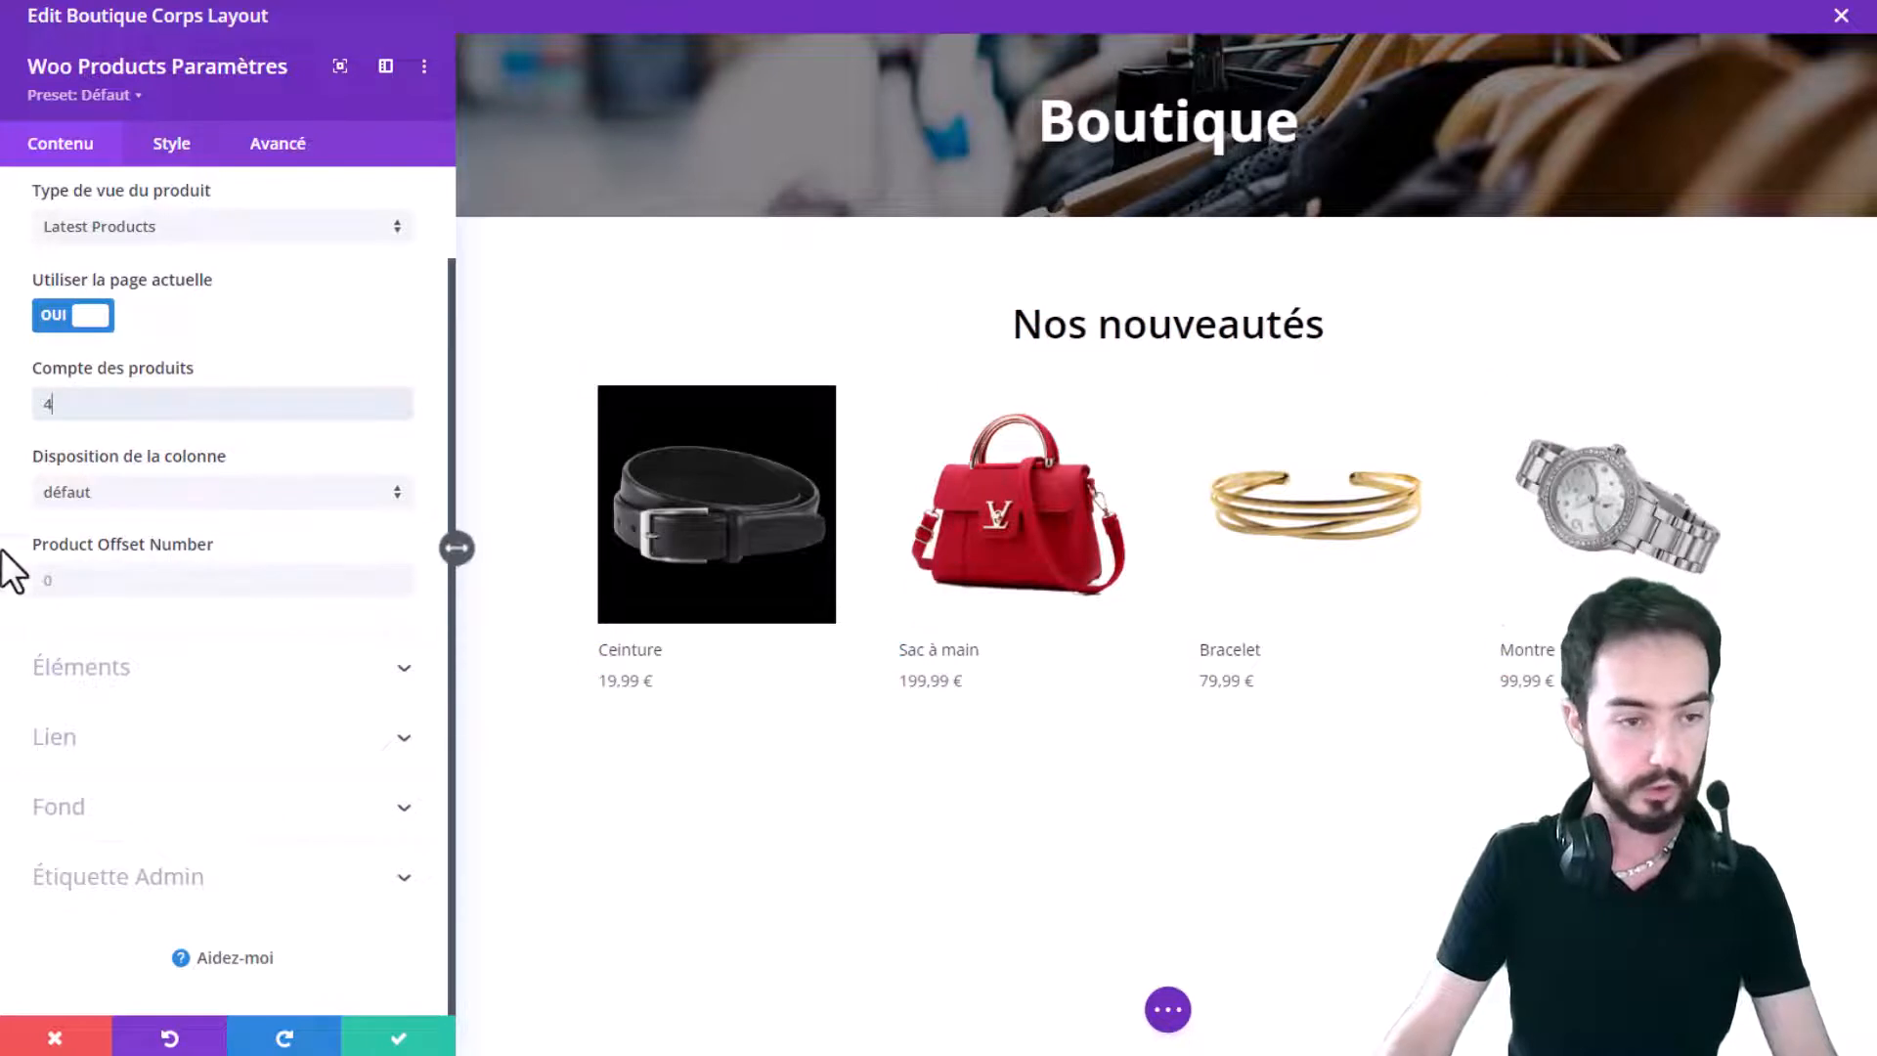
left_click(105, 669)
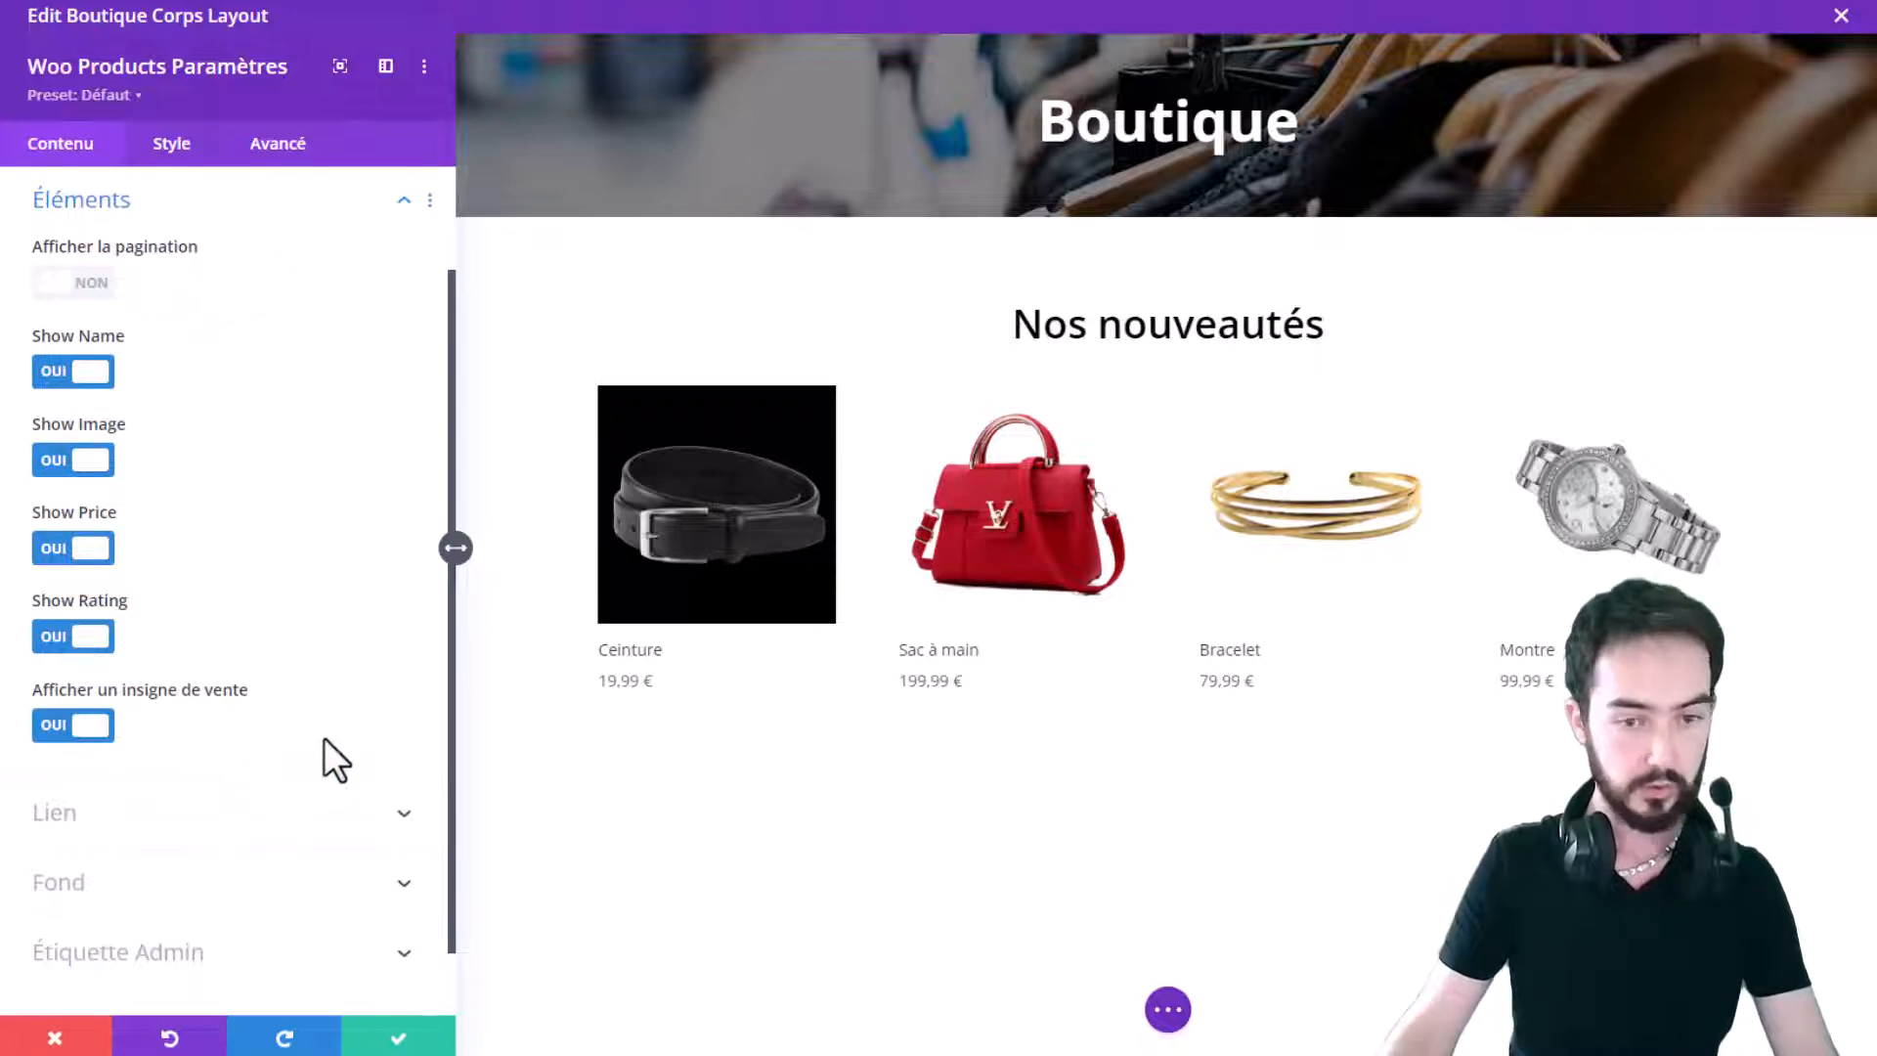
scroll(326, 740, "down", 1)
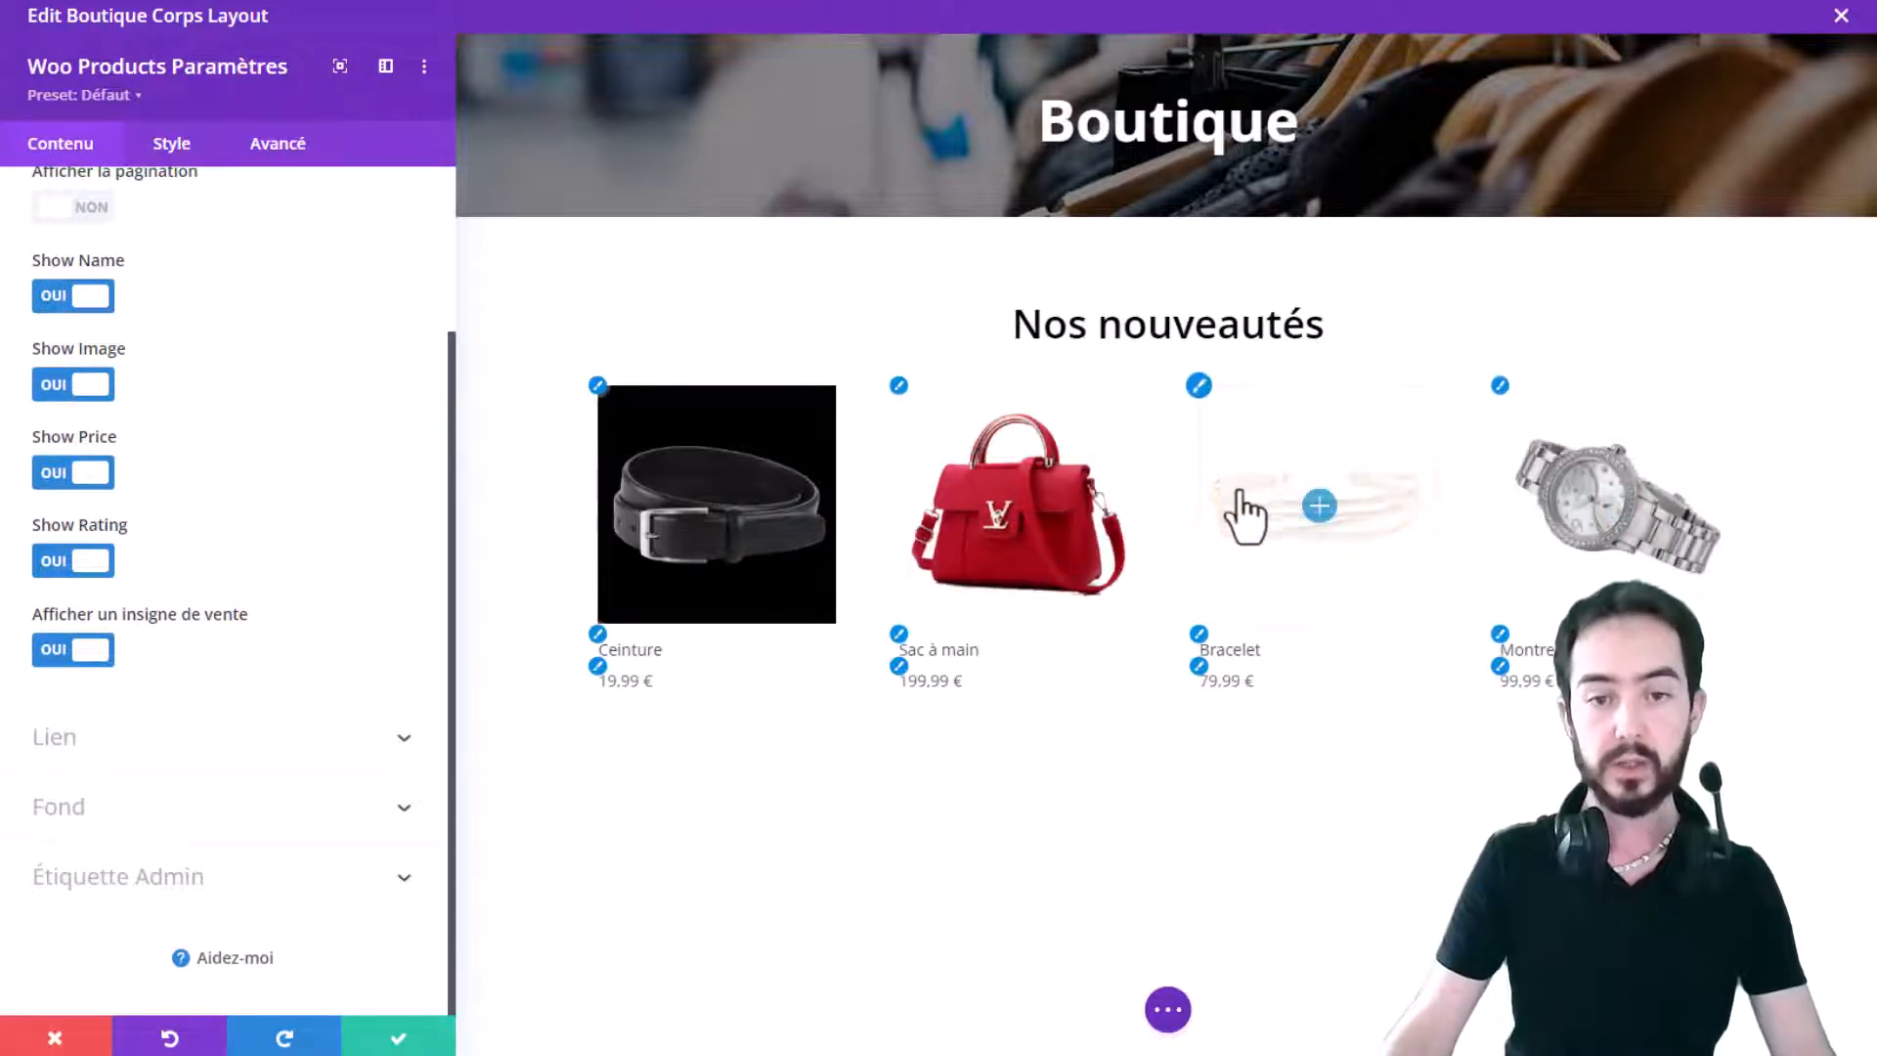
left_click(635, 650)
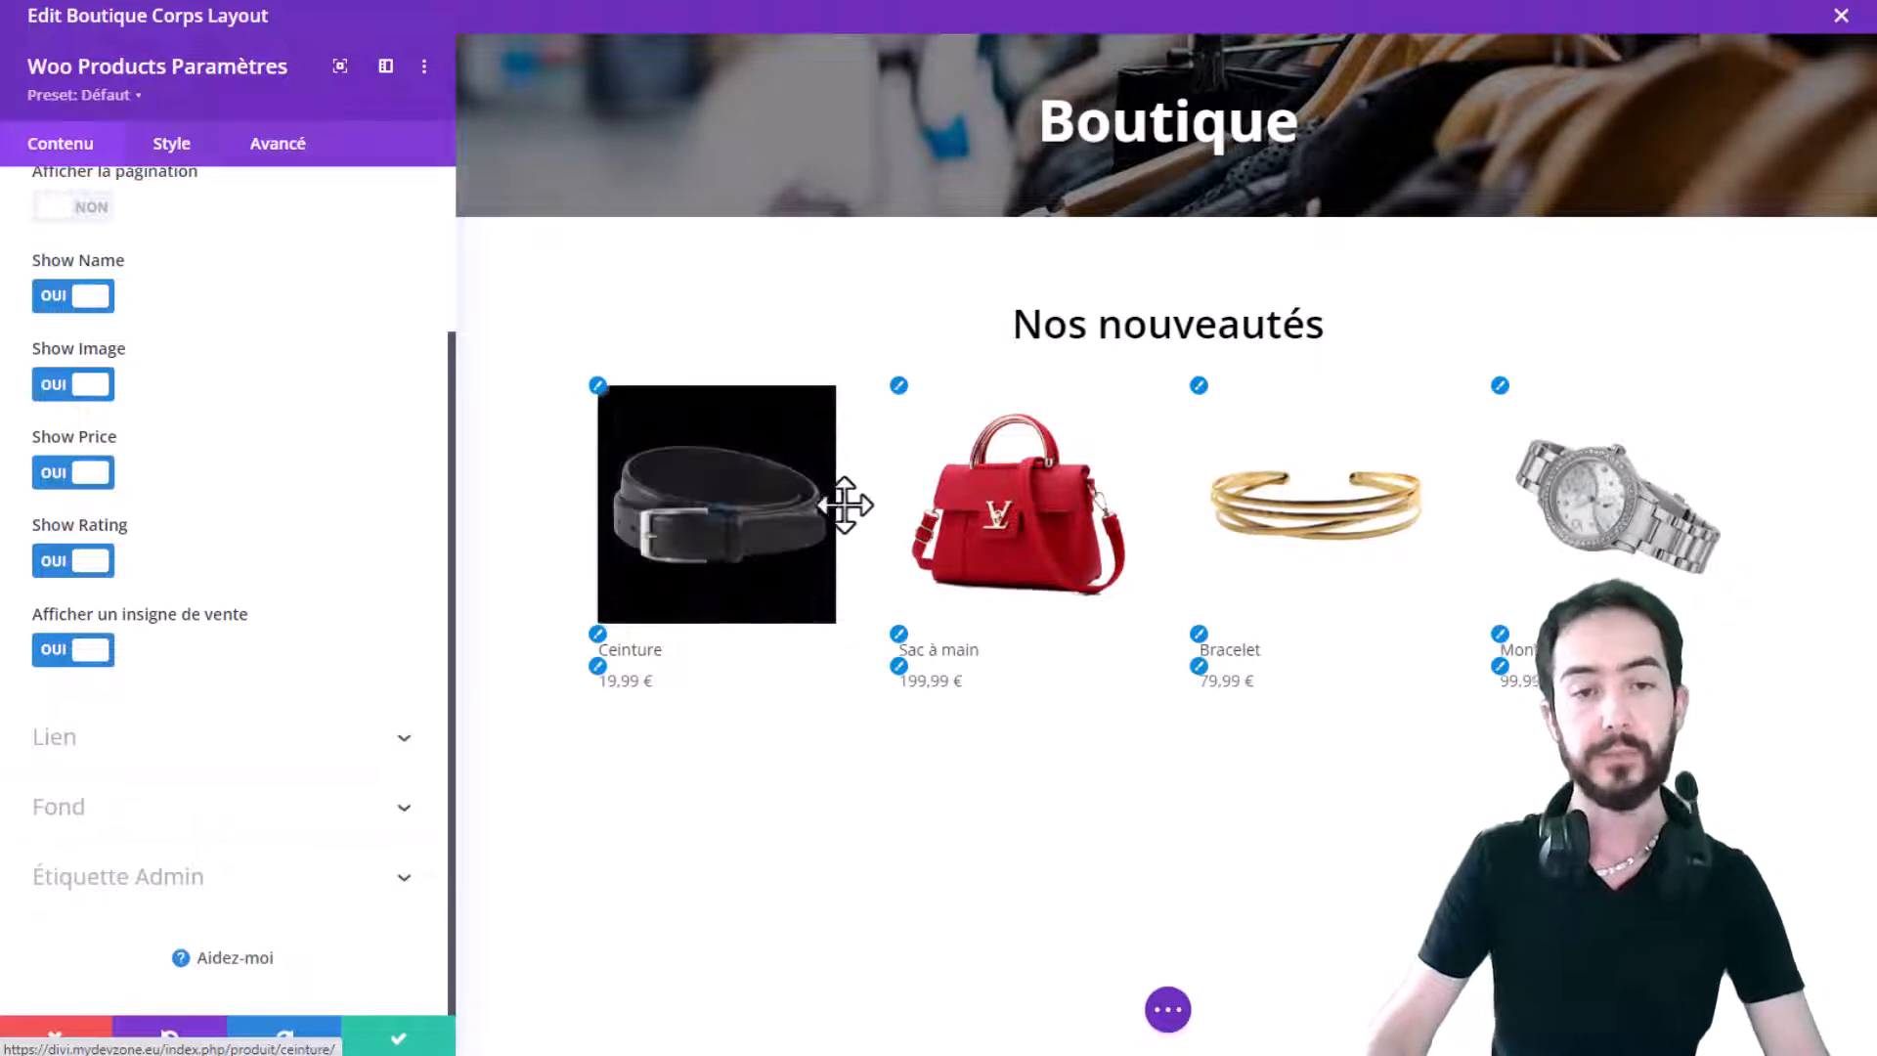
Step: Round all four corners of the product images to 5px in the module's style settings
left_click(173, 144)
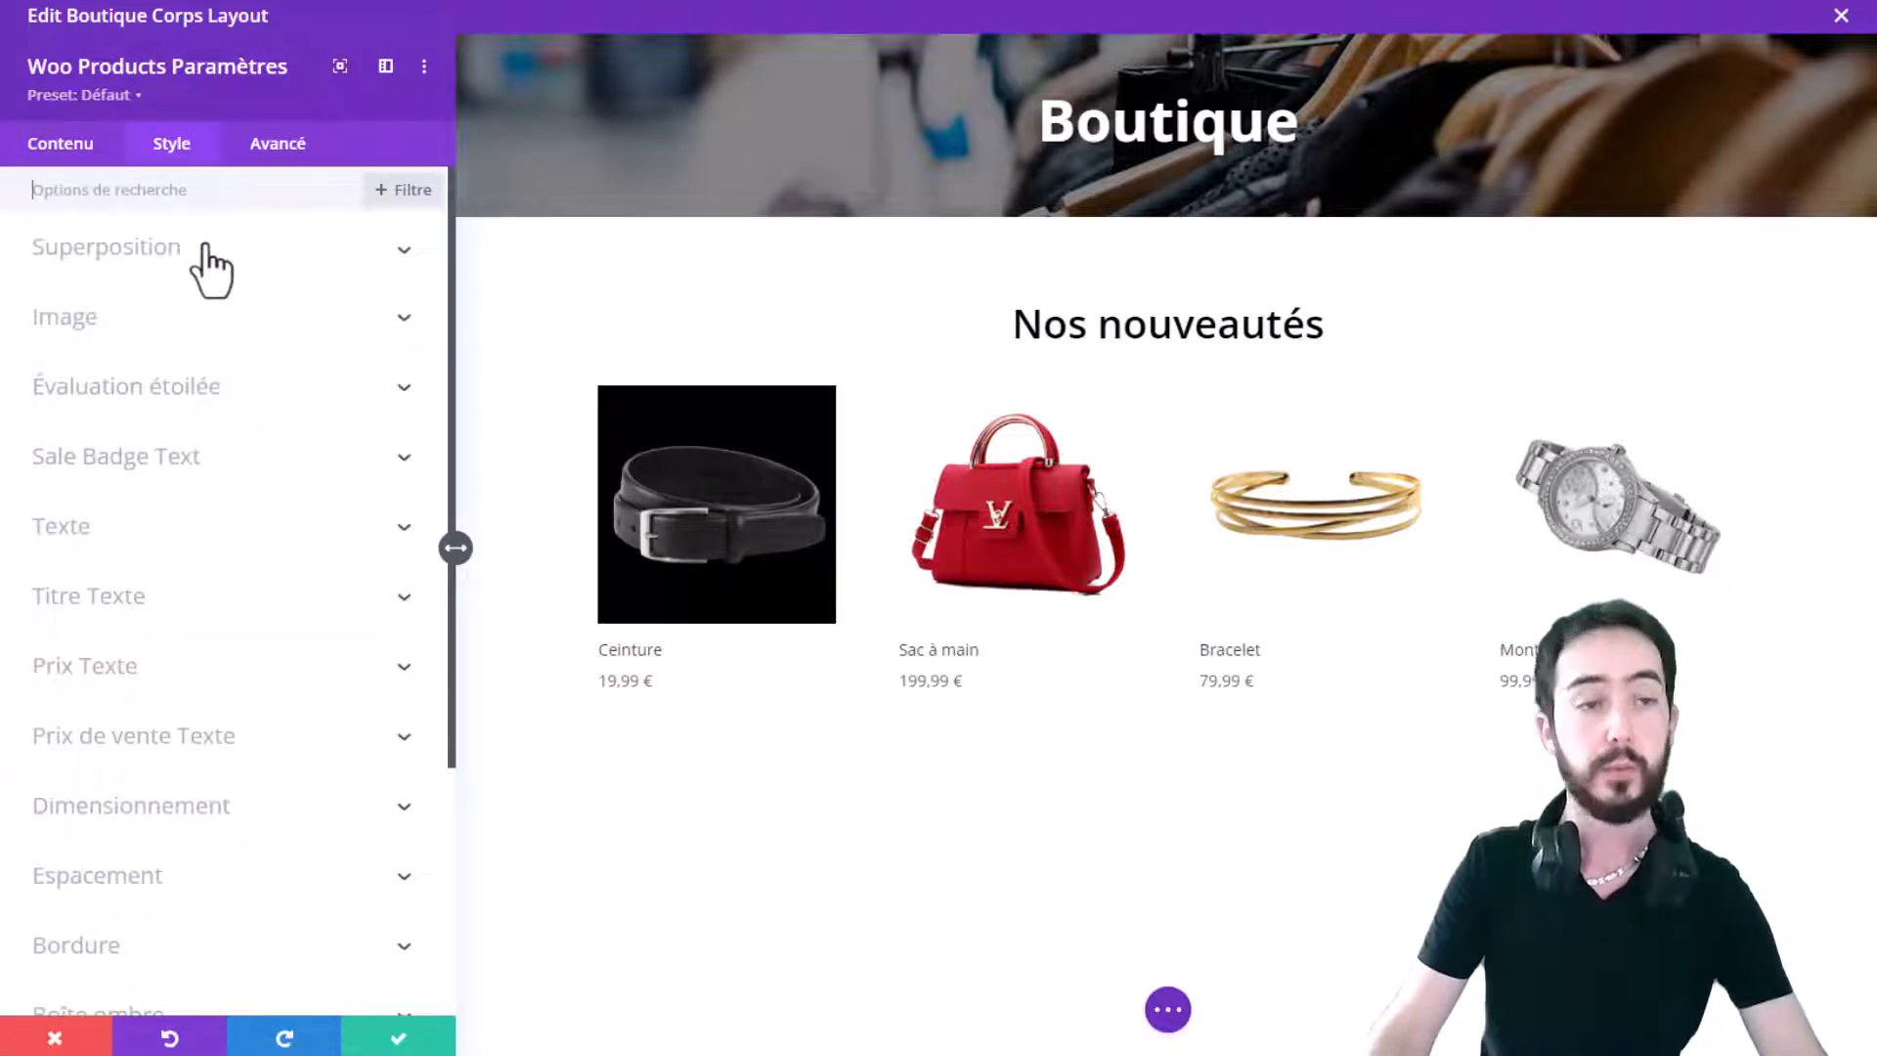
scroll(209, 269, "down", 3)
scroll(205, 299, "down", 2)
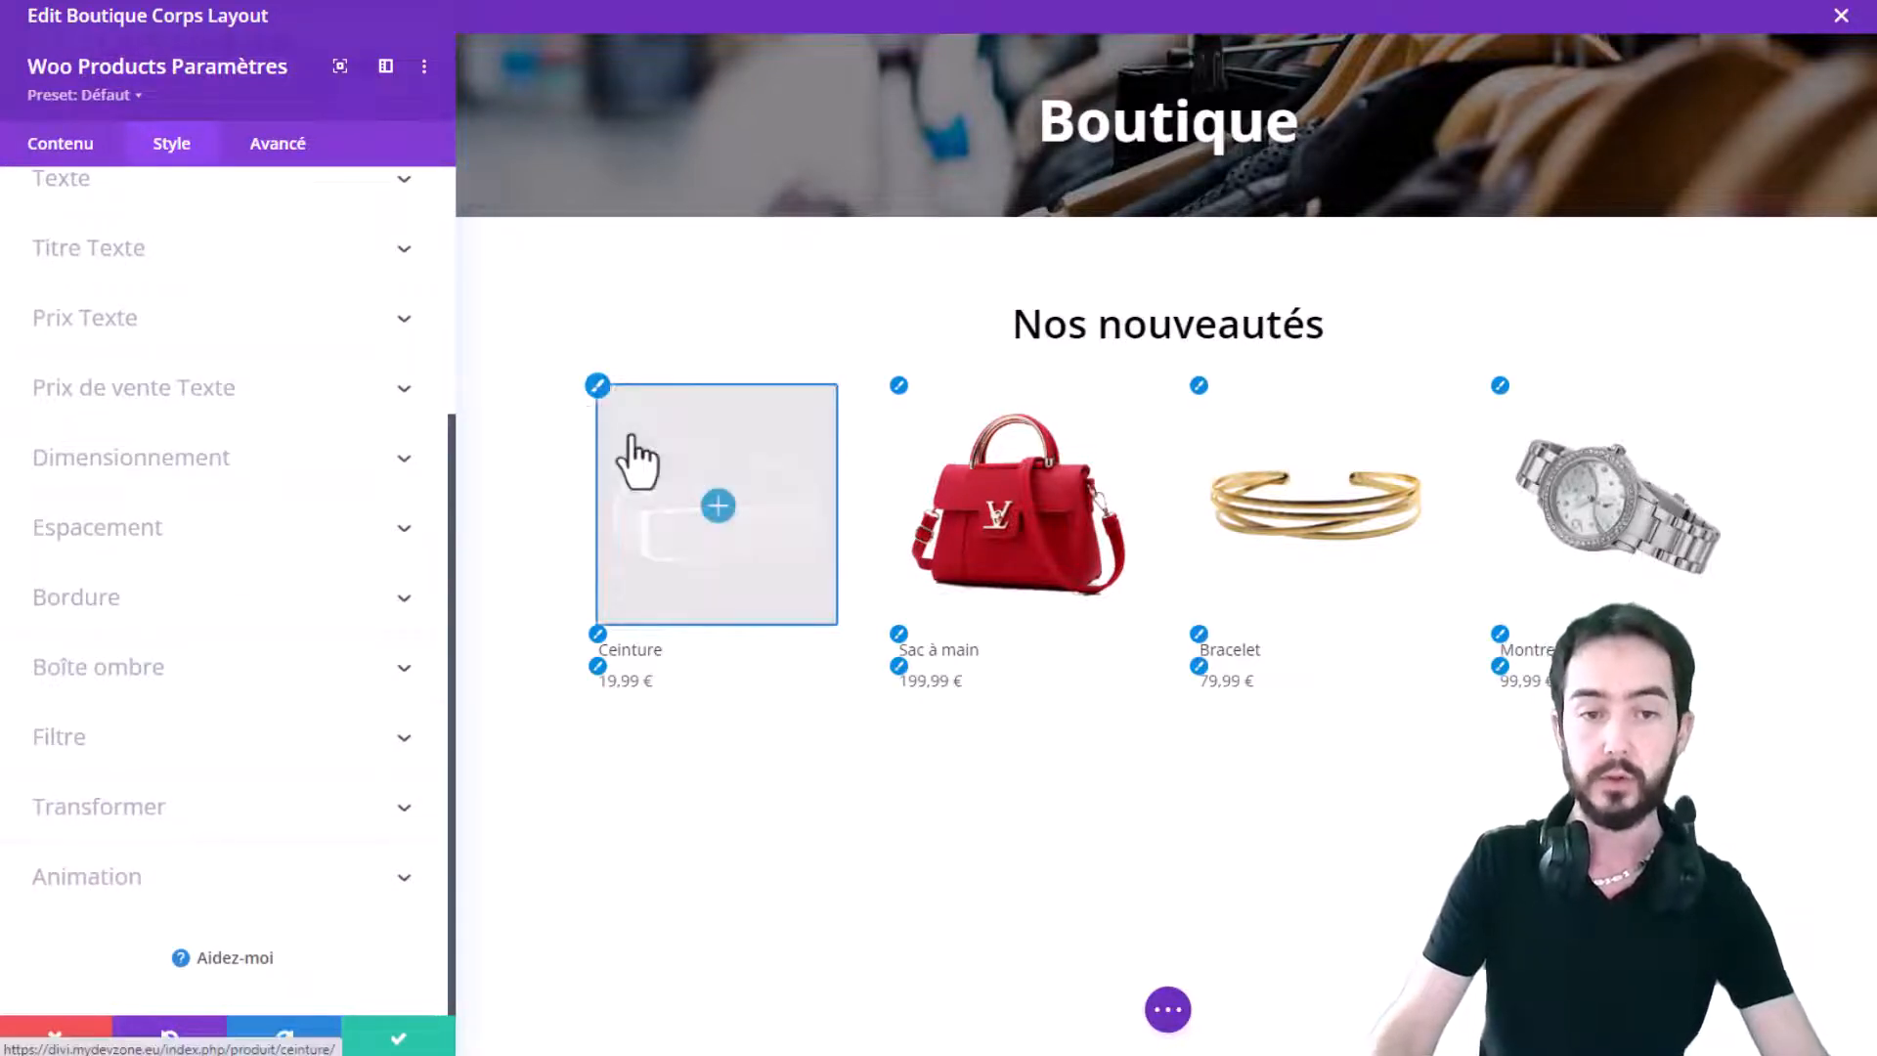
left_click(598, 385)
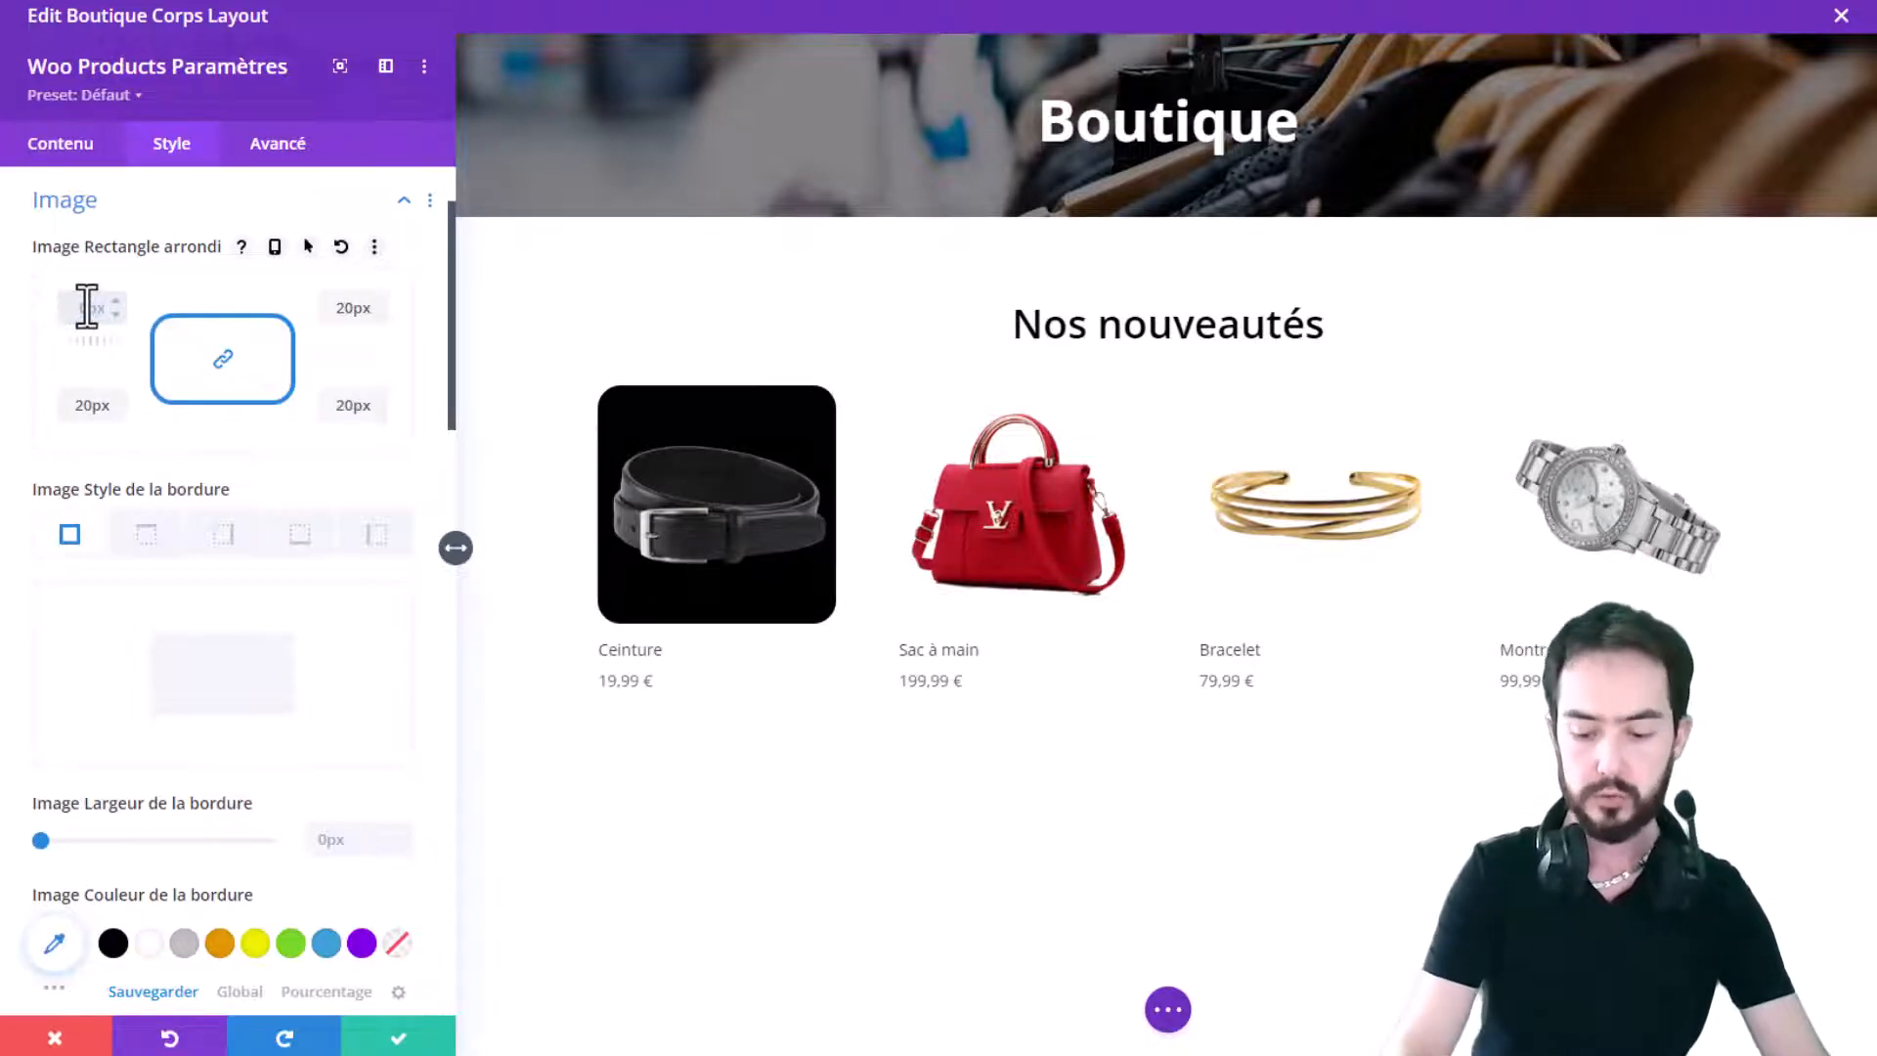
type("5")
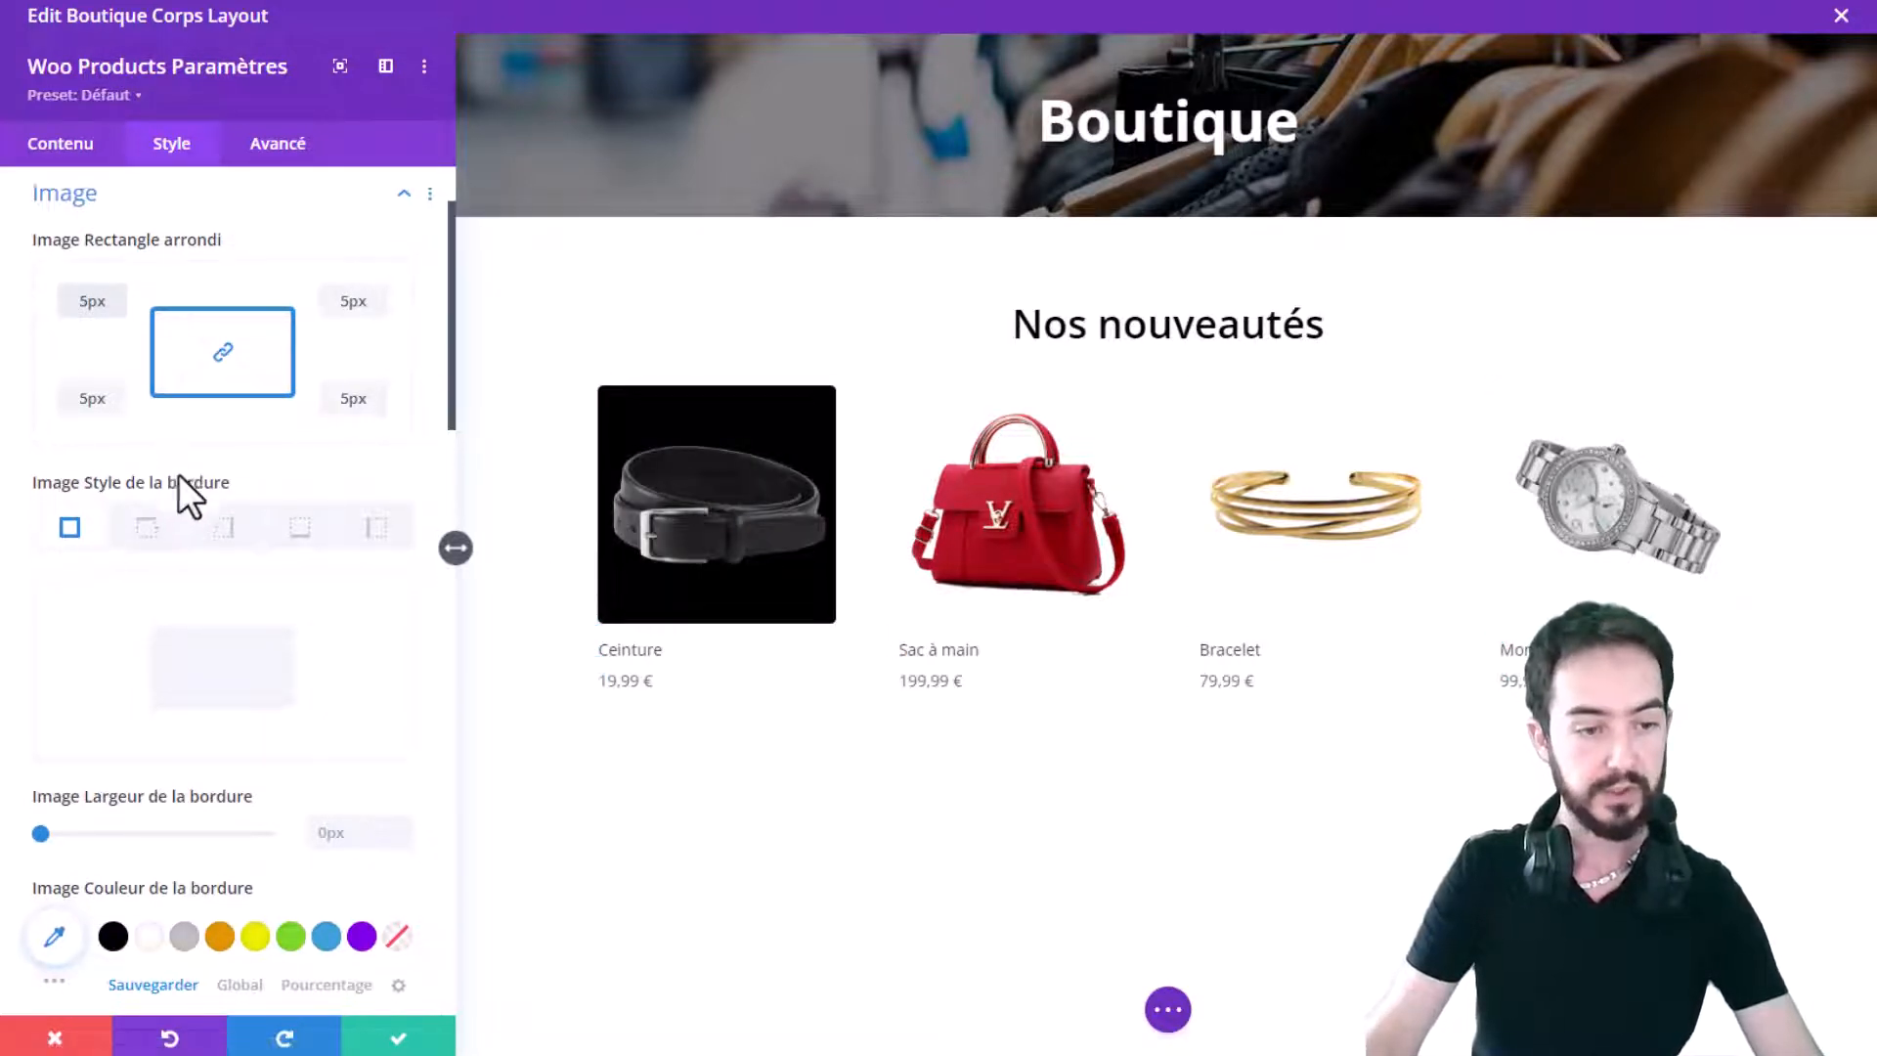
Step: Set the star rating alignment of the product module to centered
scroll(185, 498, "down", 5)
scroll(246, 562, "down", 2)
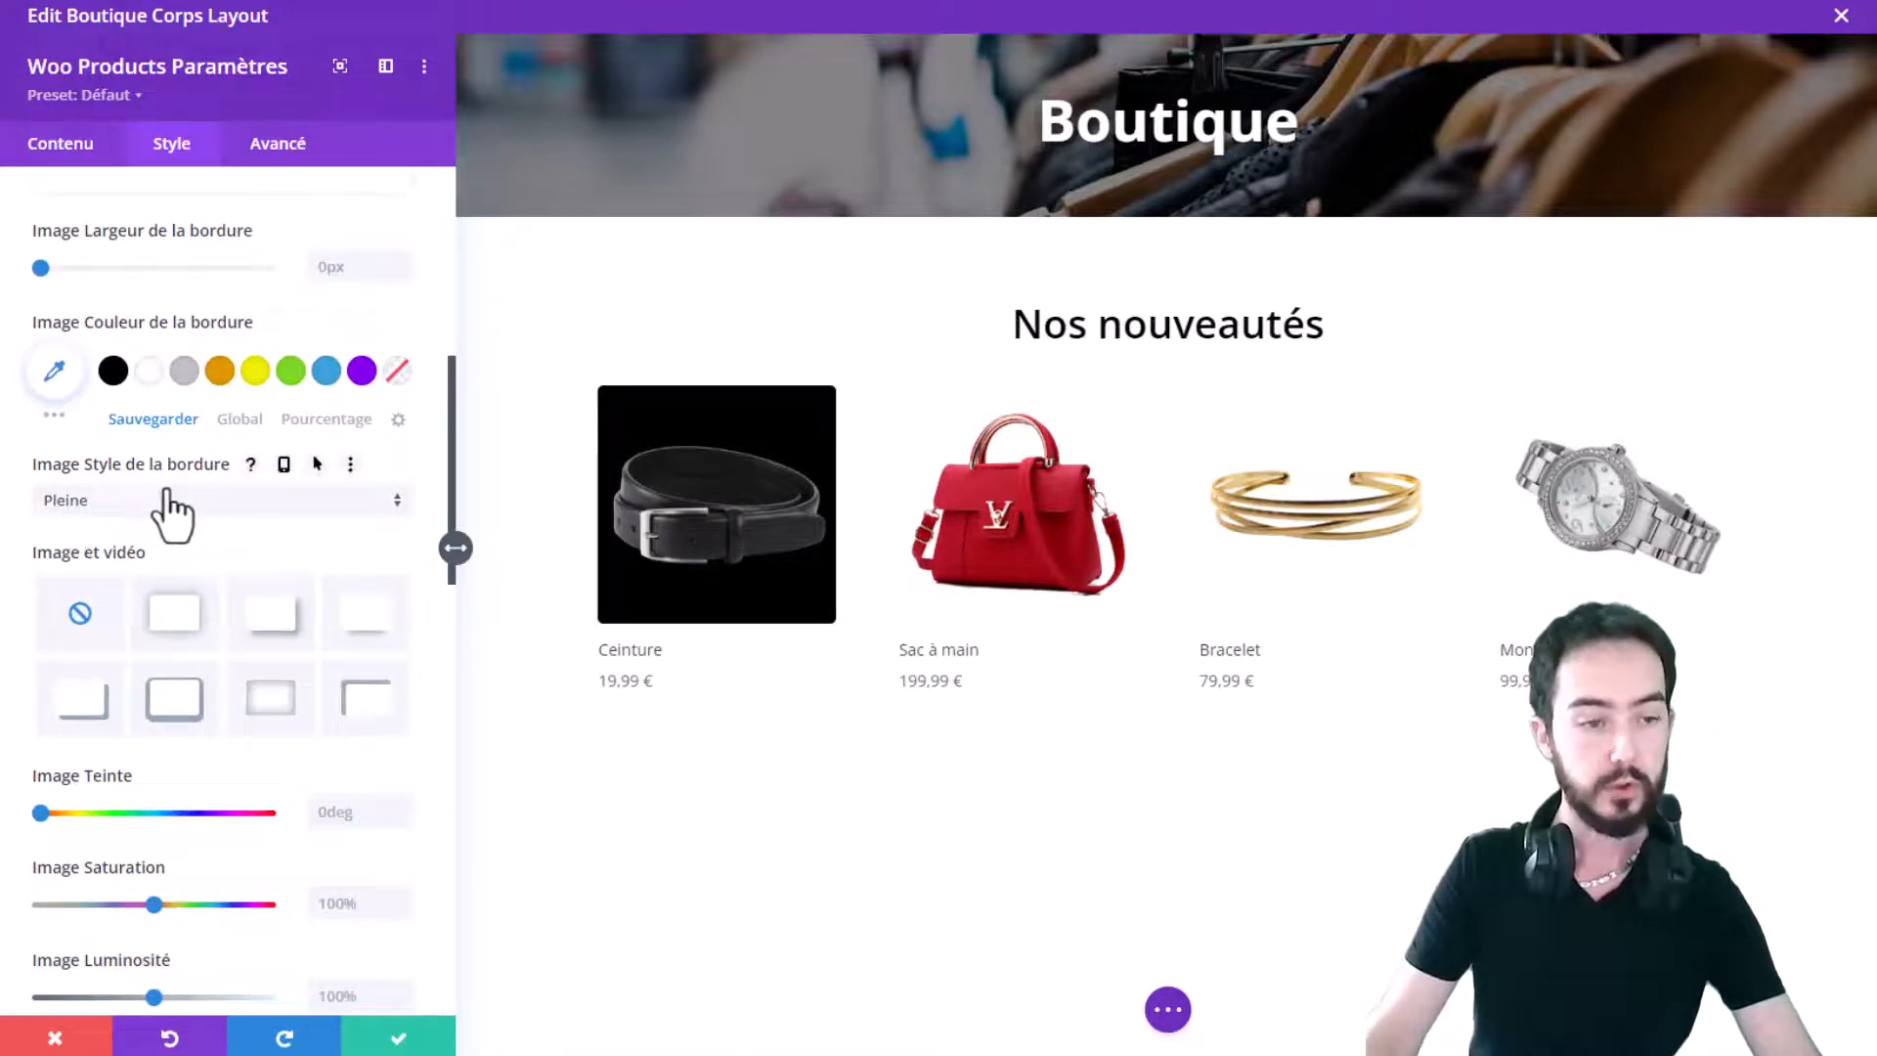
scroll(168, 493, "down", 2)
scroll(156, 742, "down", 14)
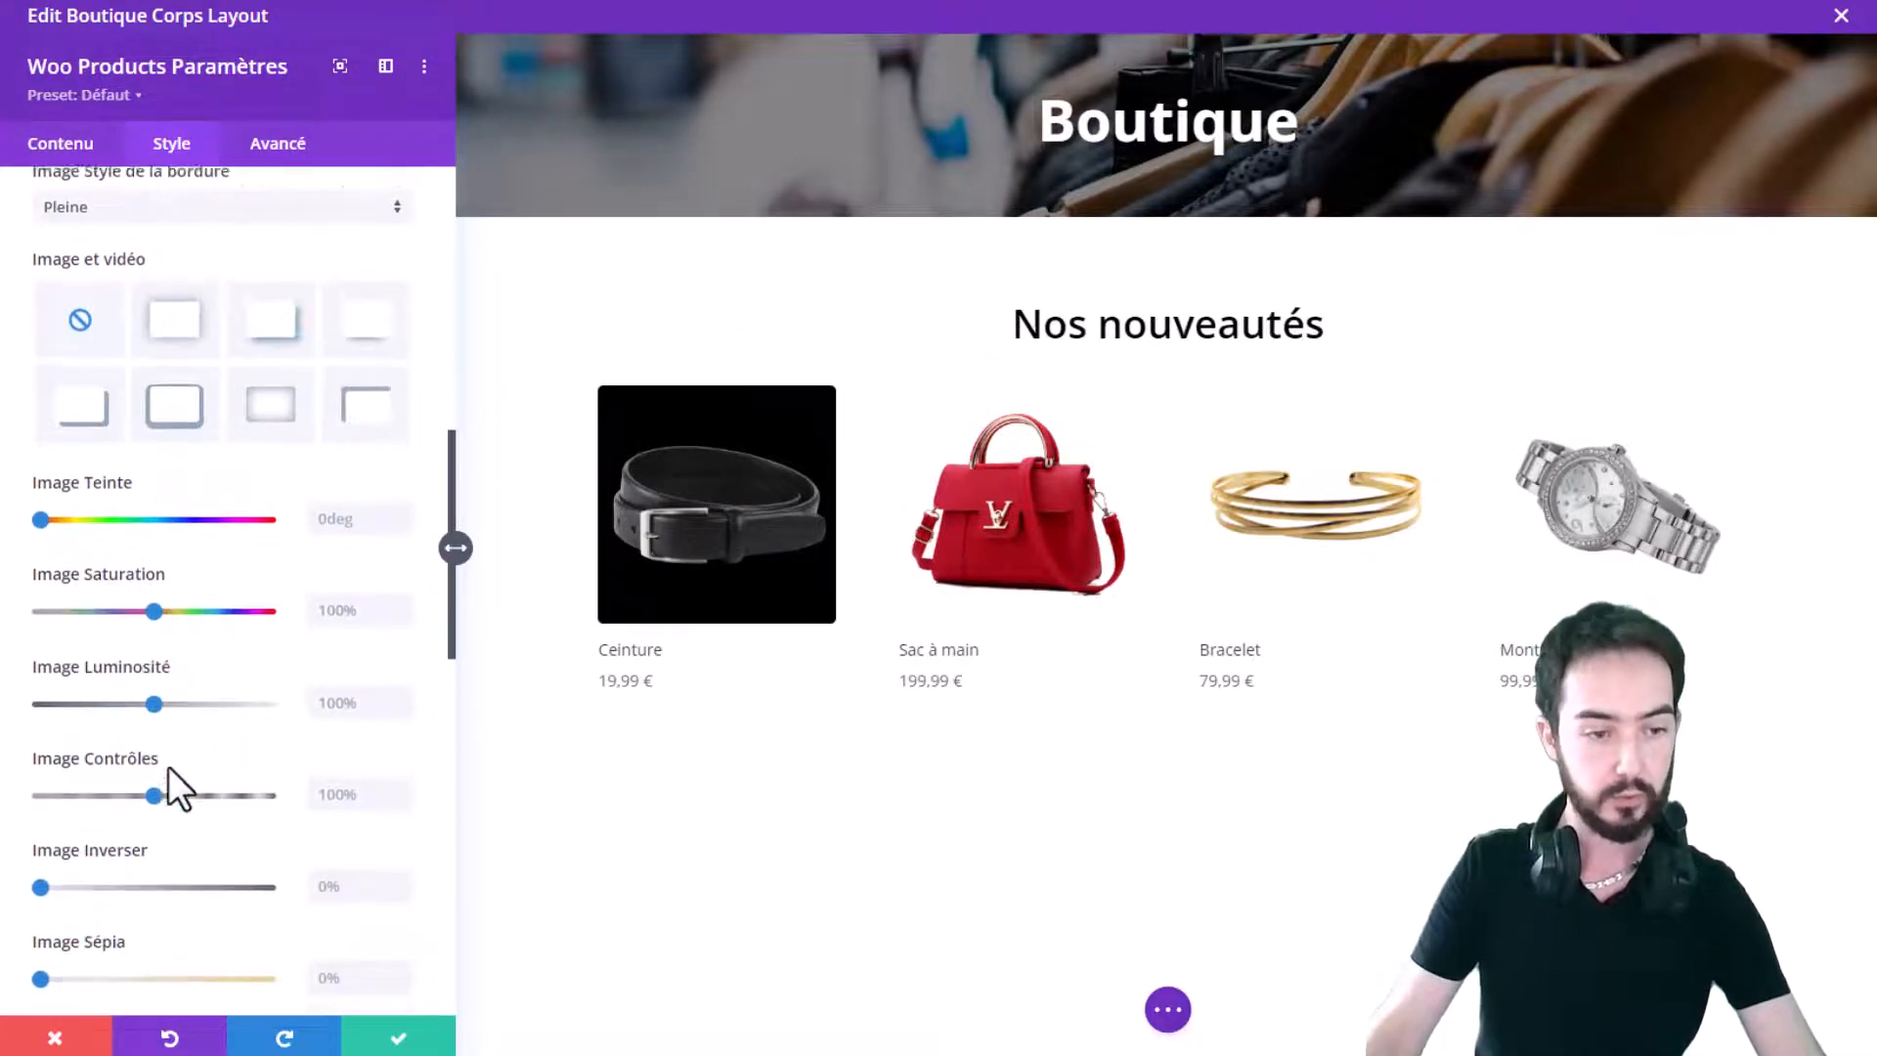
scroll(157, 743, "down", 4)
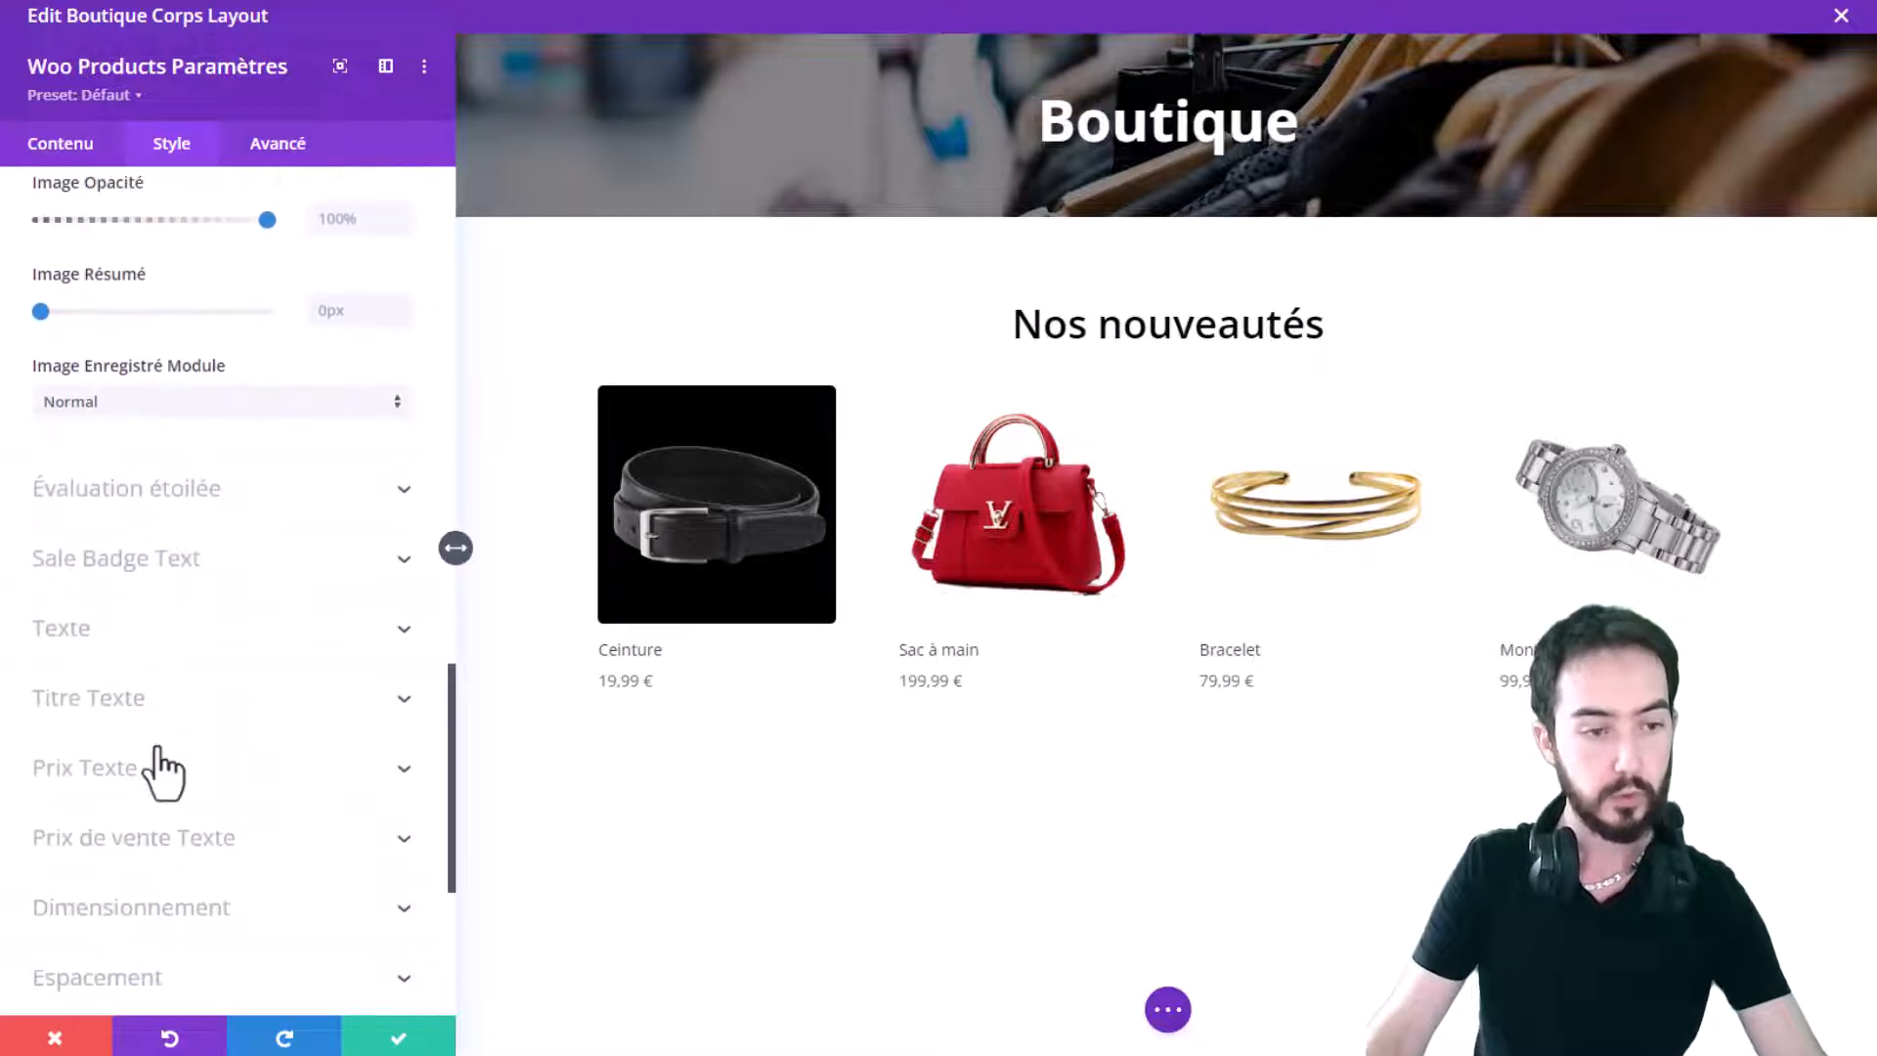
left_click(241, 500)
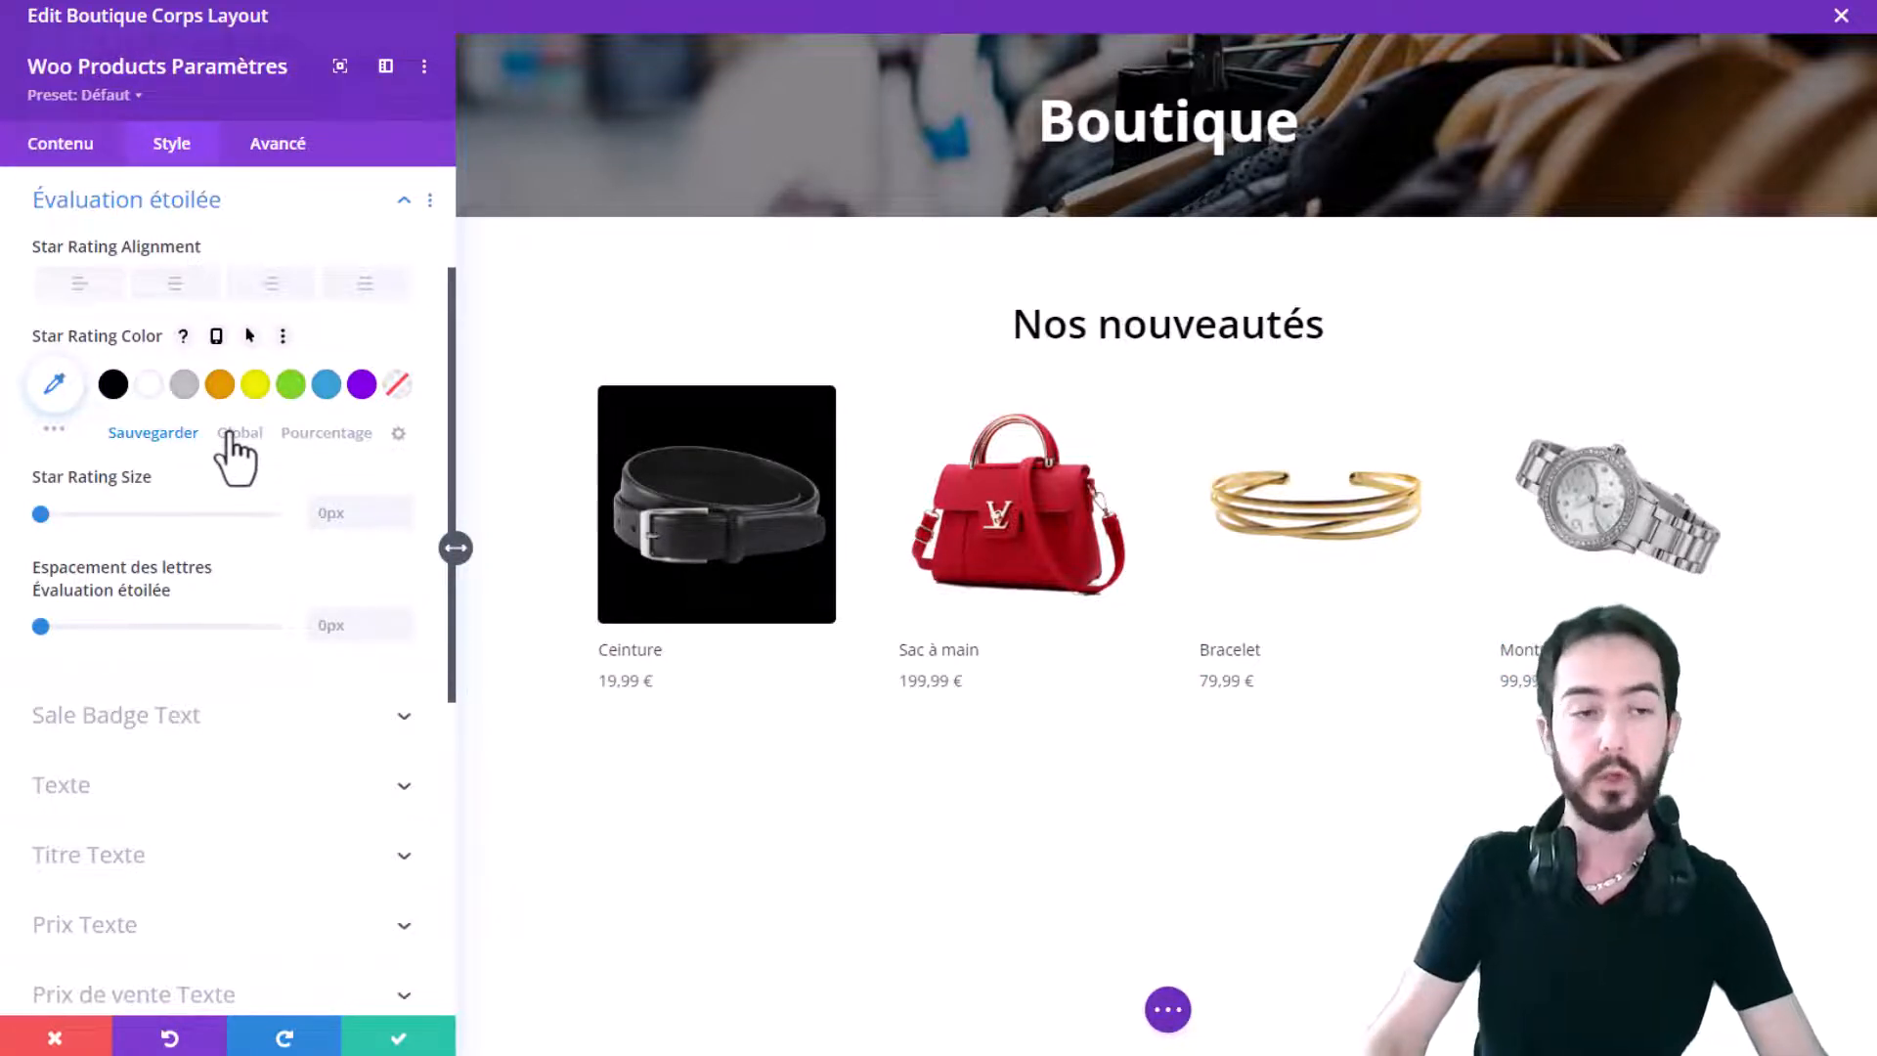
left_click(161, 283)
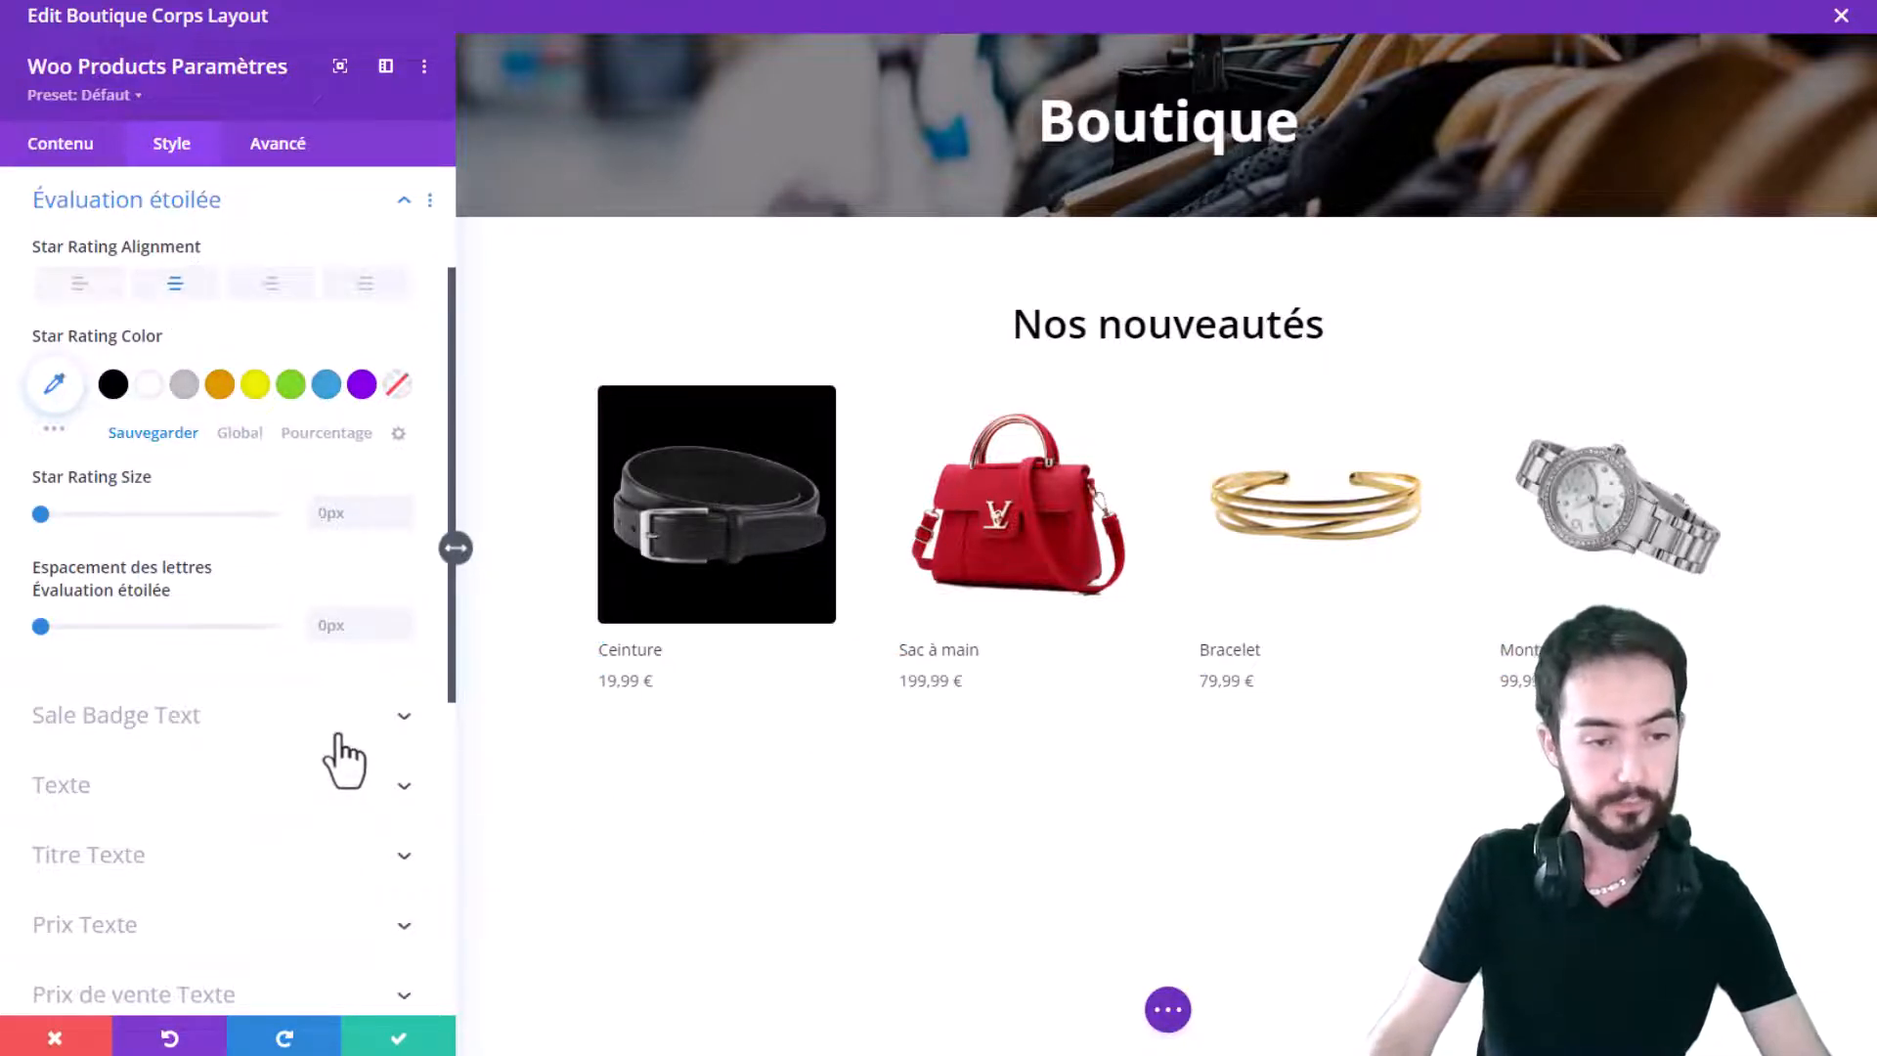
Step: Examine the sale badge's color, spacing, text, border and shadow style options
scroll(344, 757, "down", 3)
left_click(298, 489)
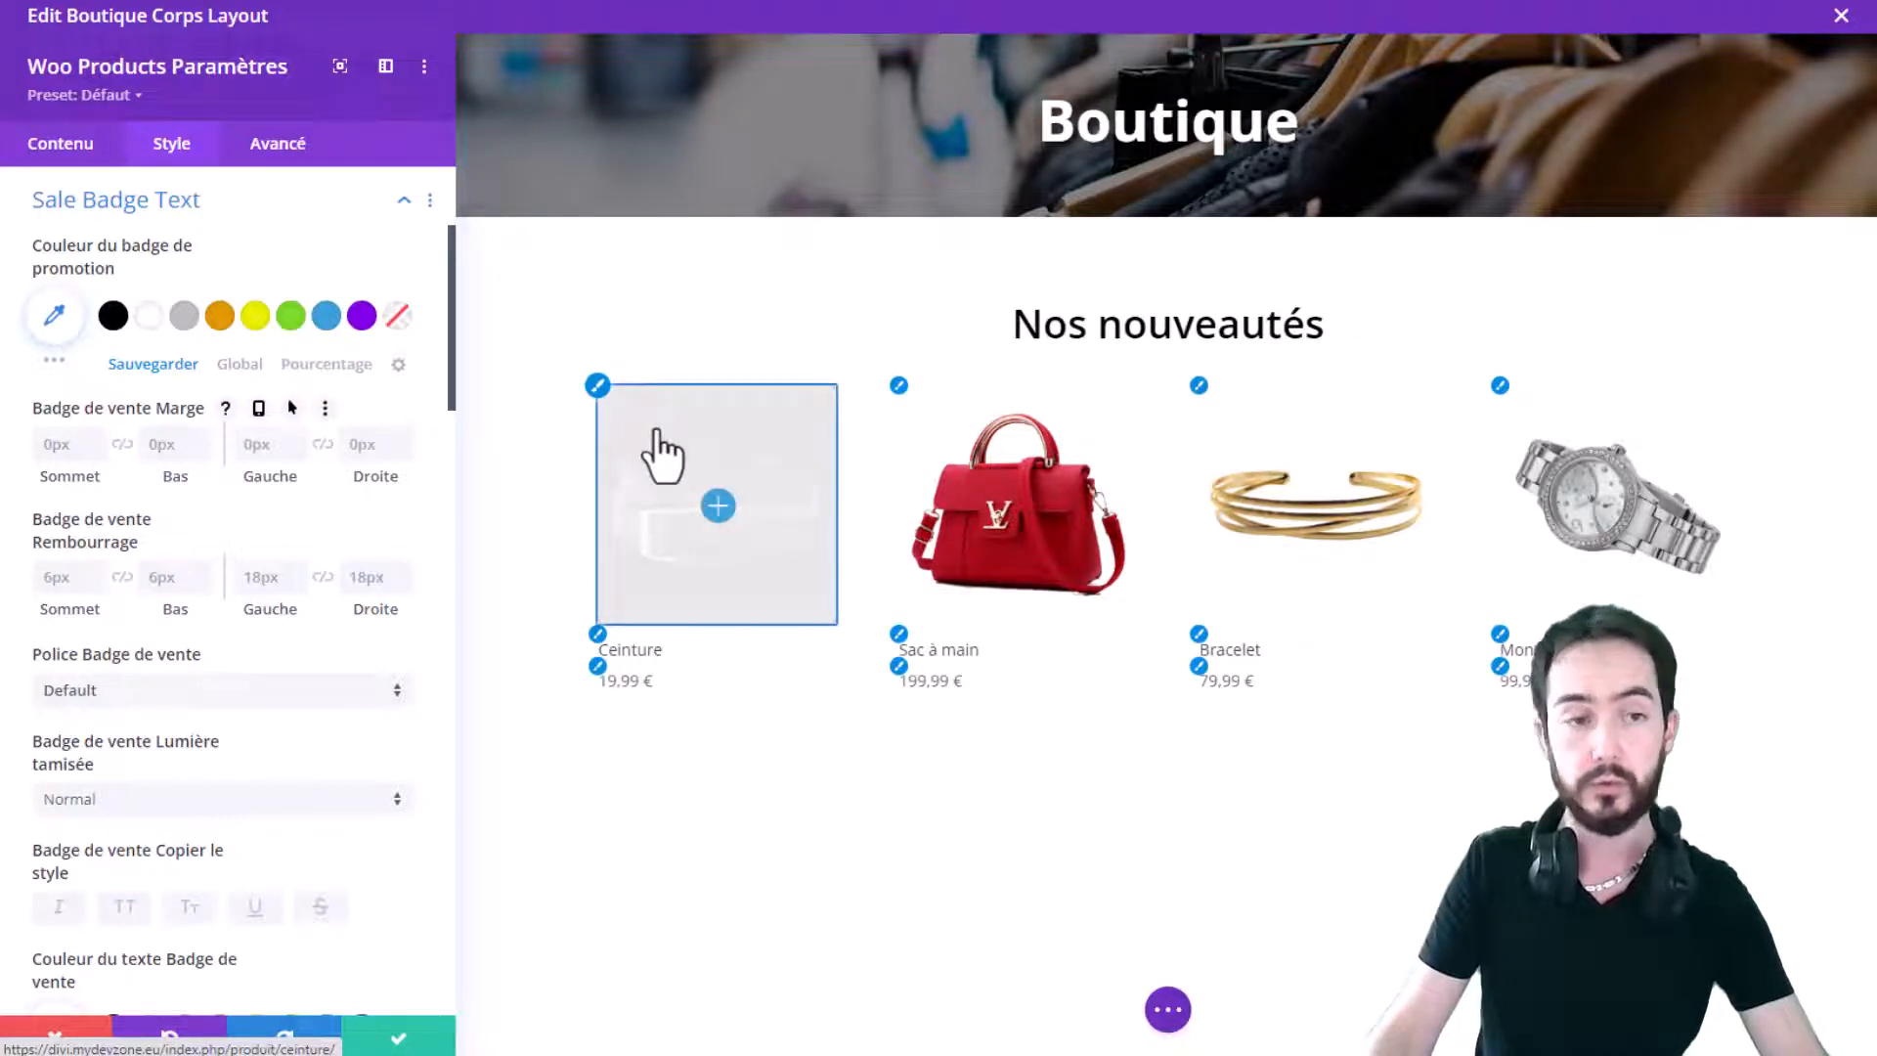
scroll(332, 484, "down", 3)
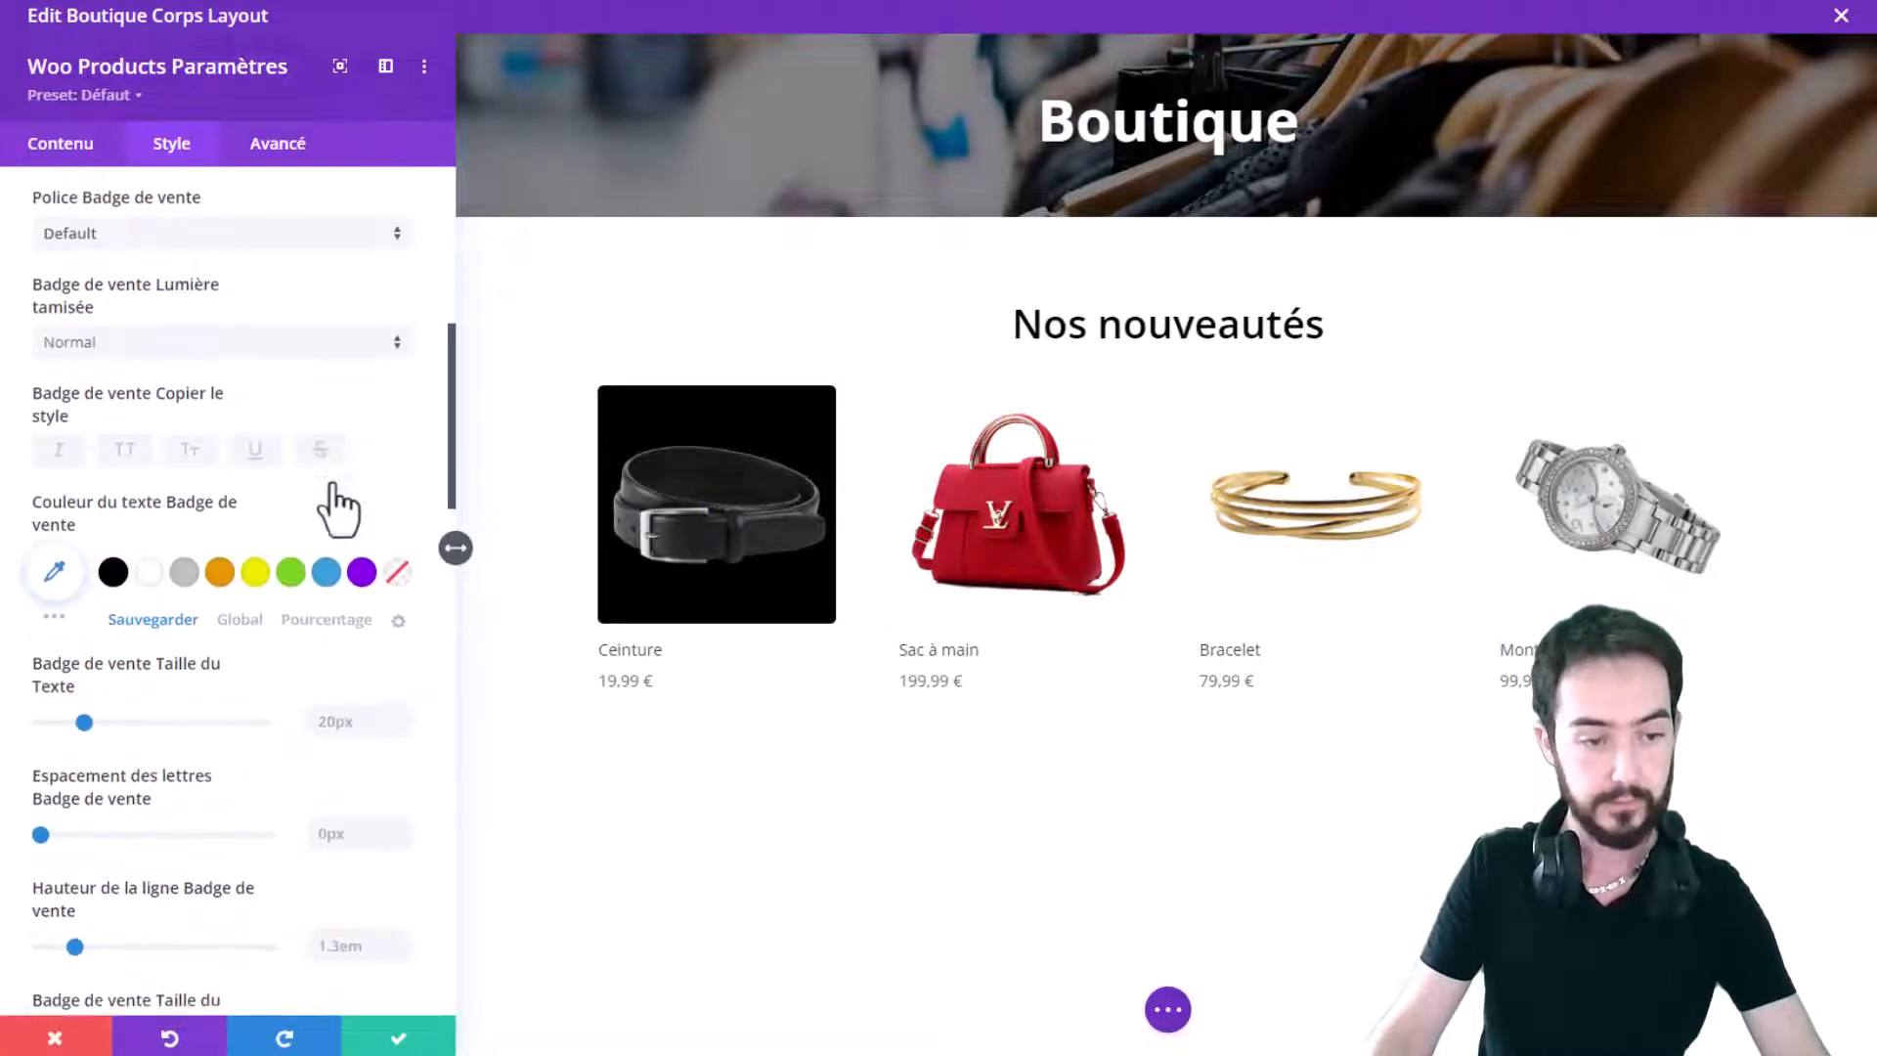
scroll(332, 484, "down", 15)
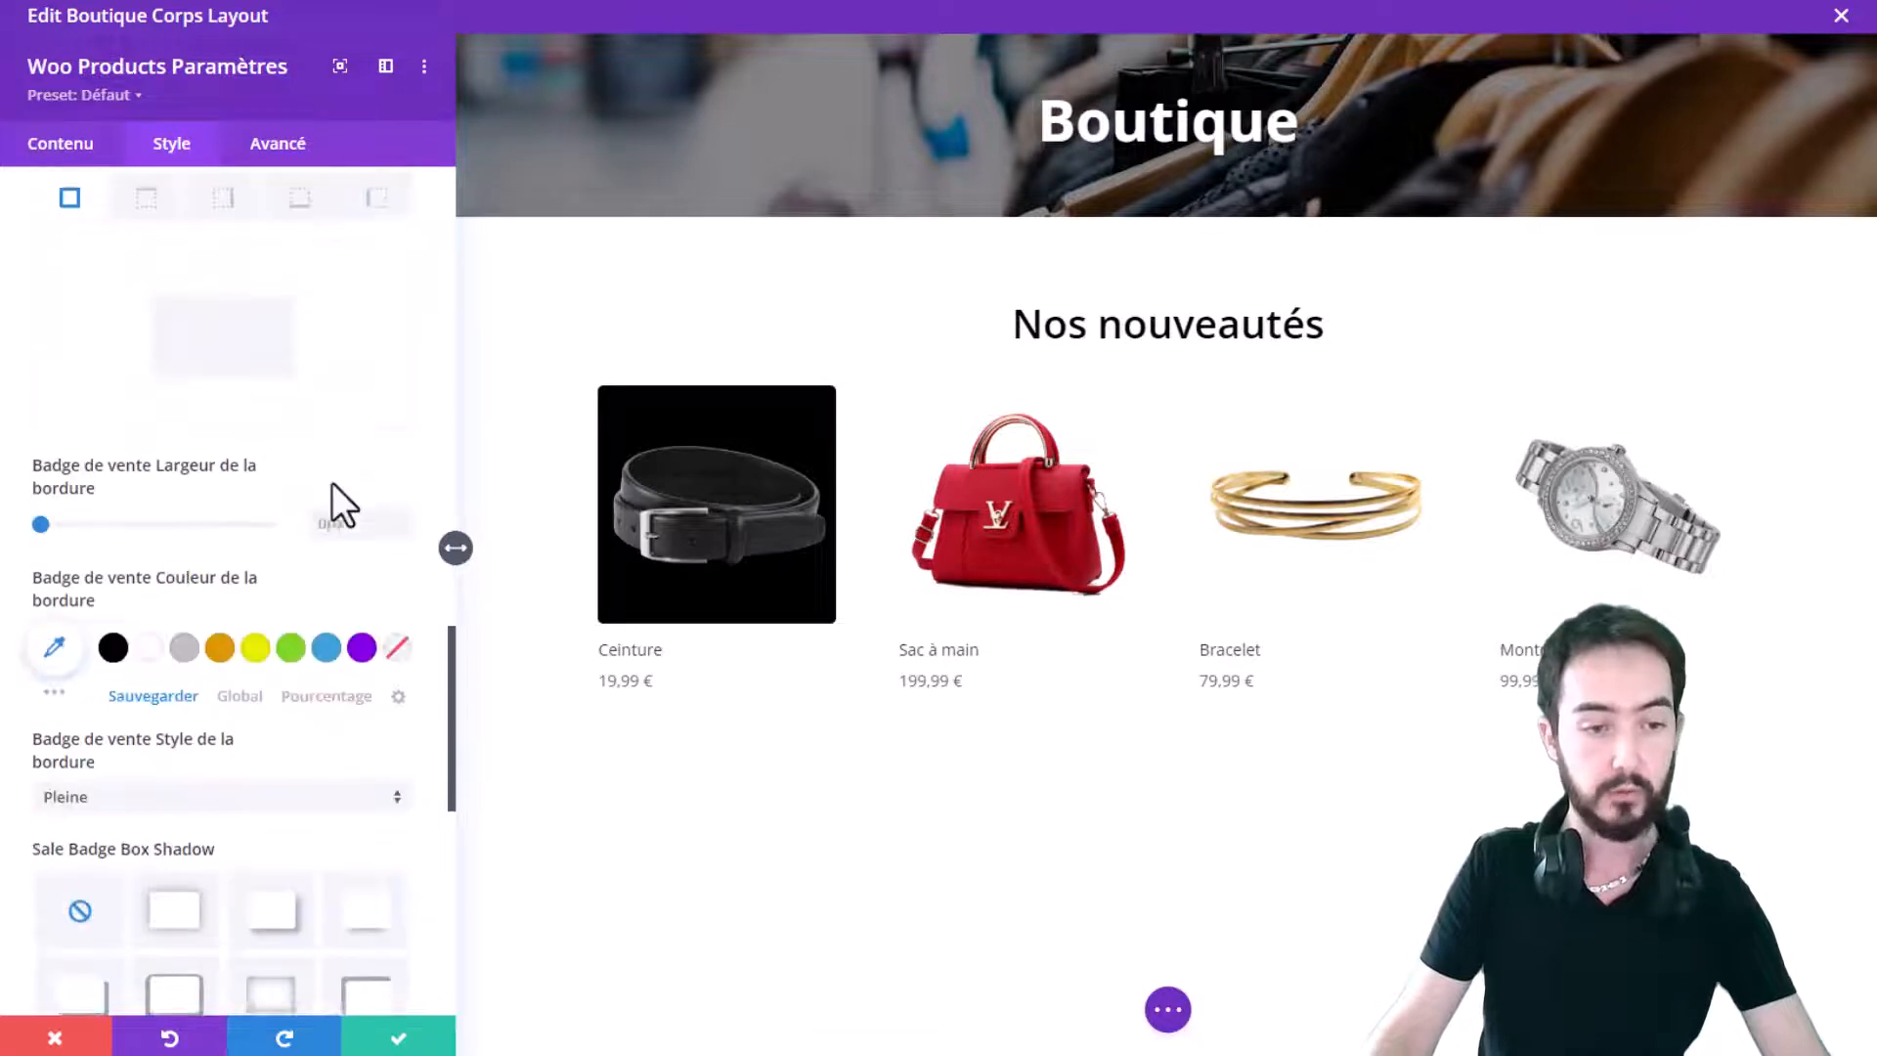
scroll(332, 483, "down", 4)
Step: Center the product titles and set their text color to blue
left_click(600, 653)
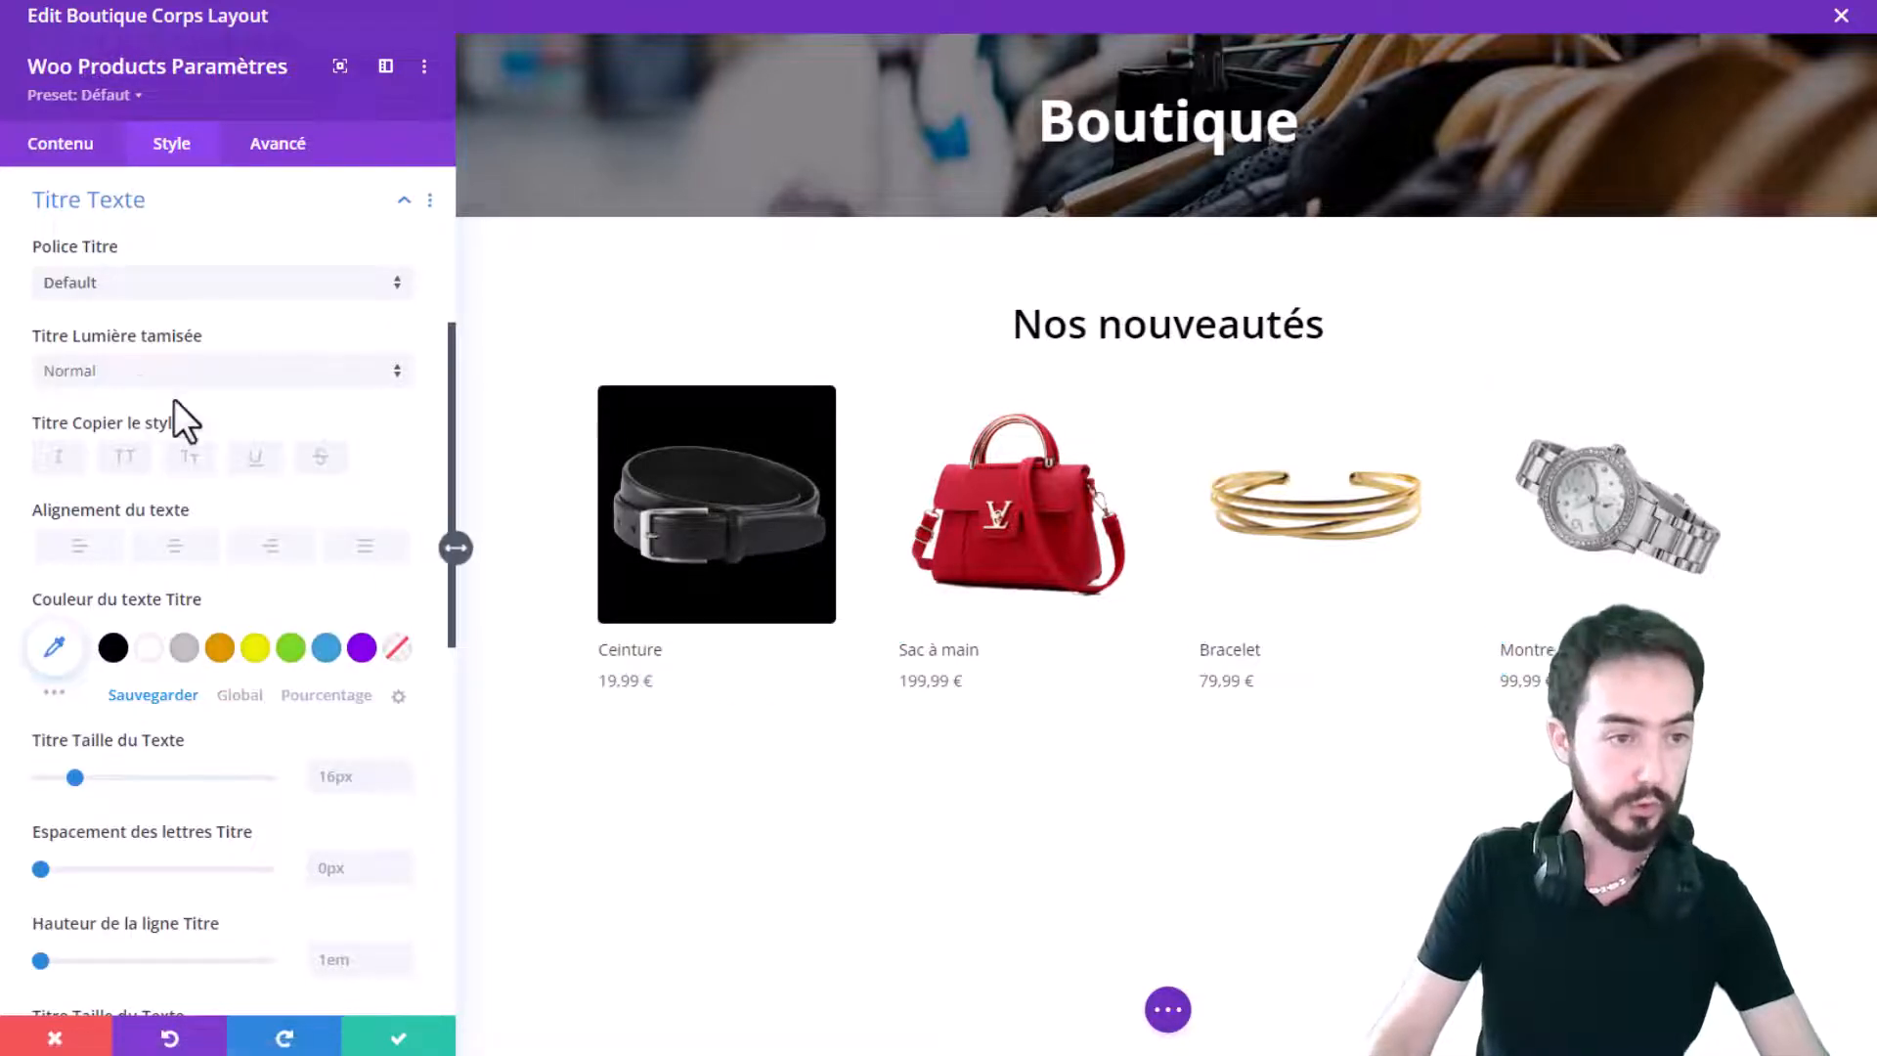
left_click(173, 548)
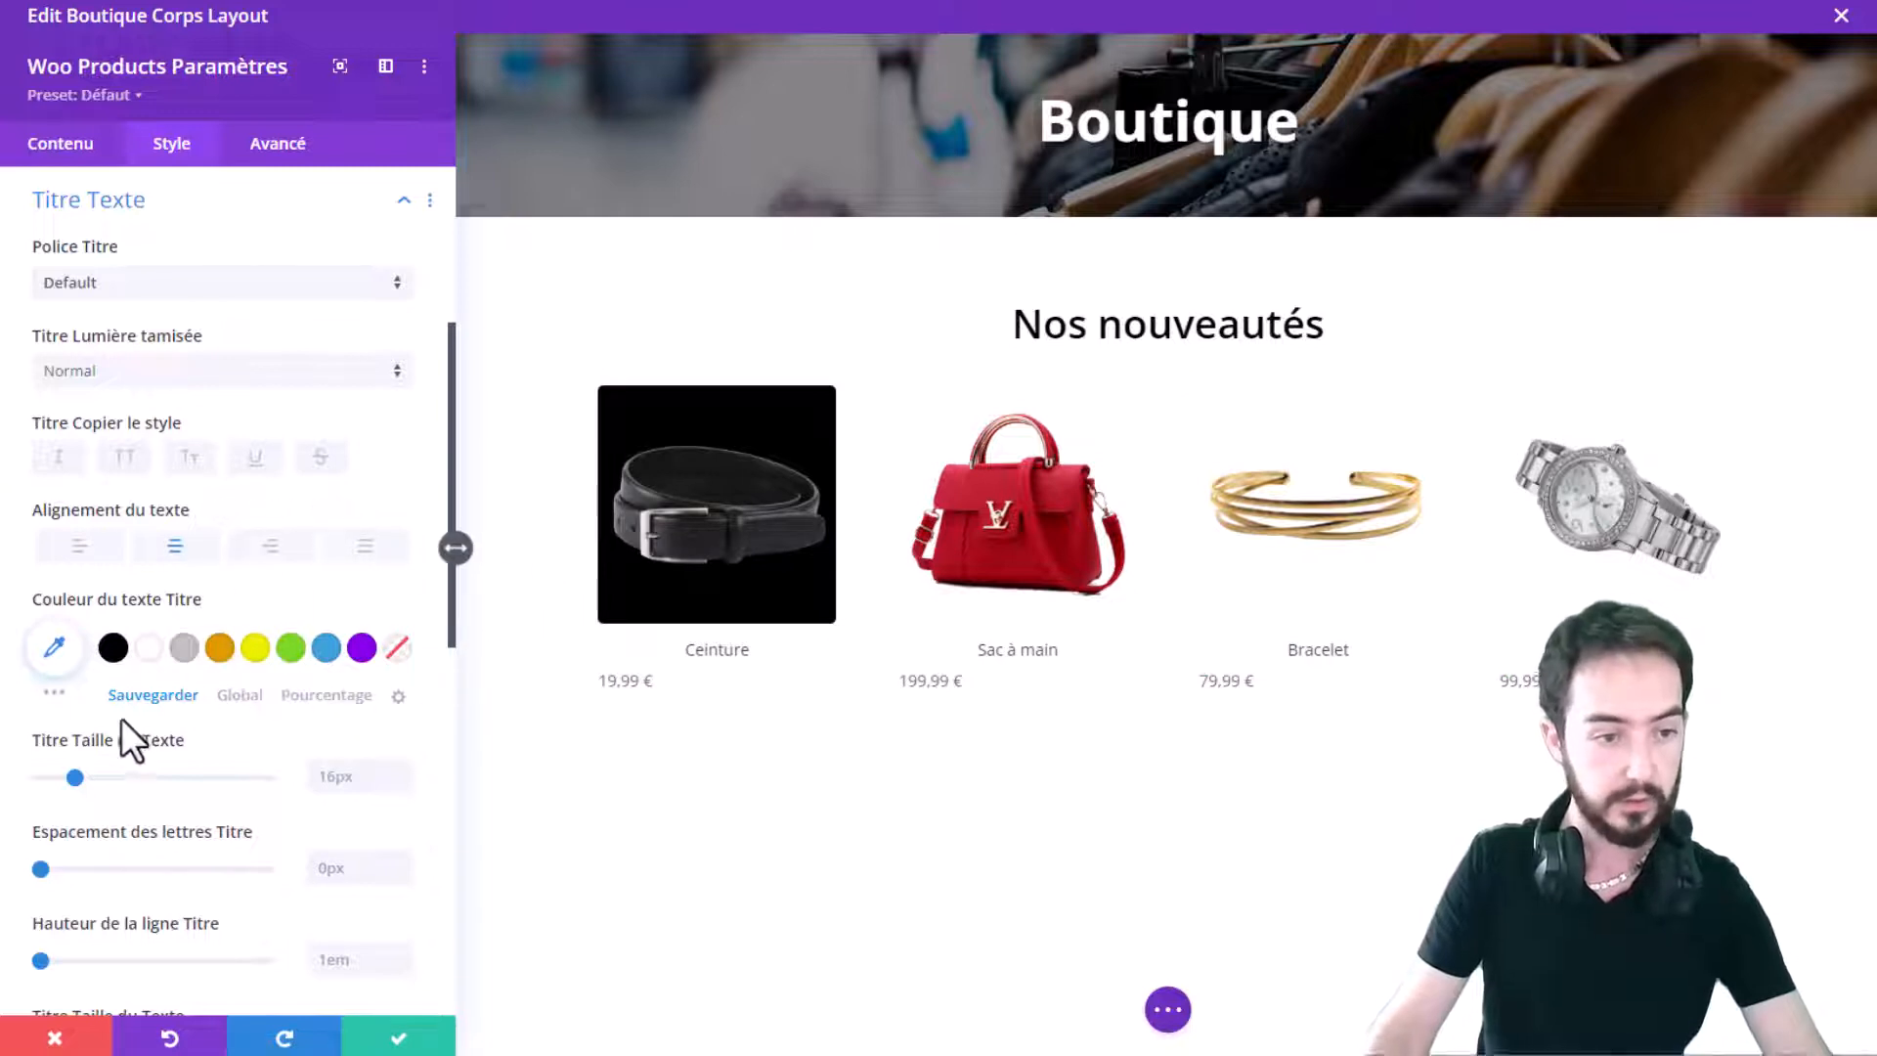
left_click(326, 649)
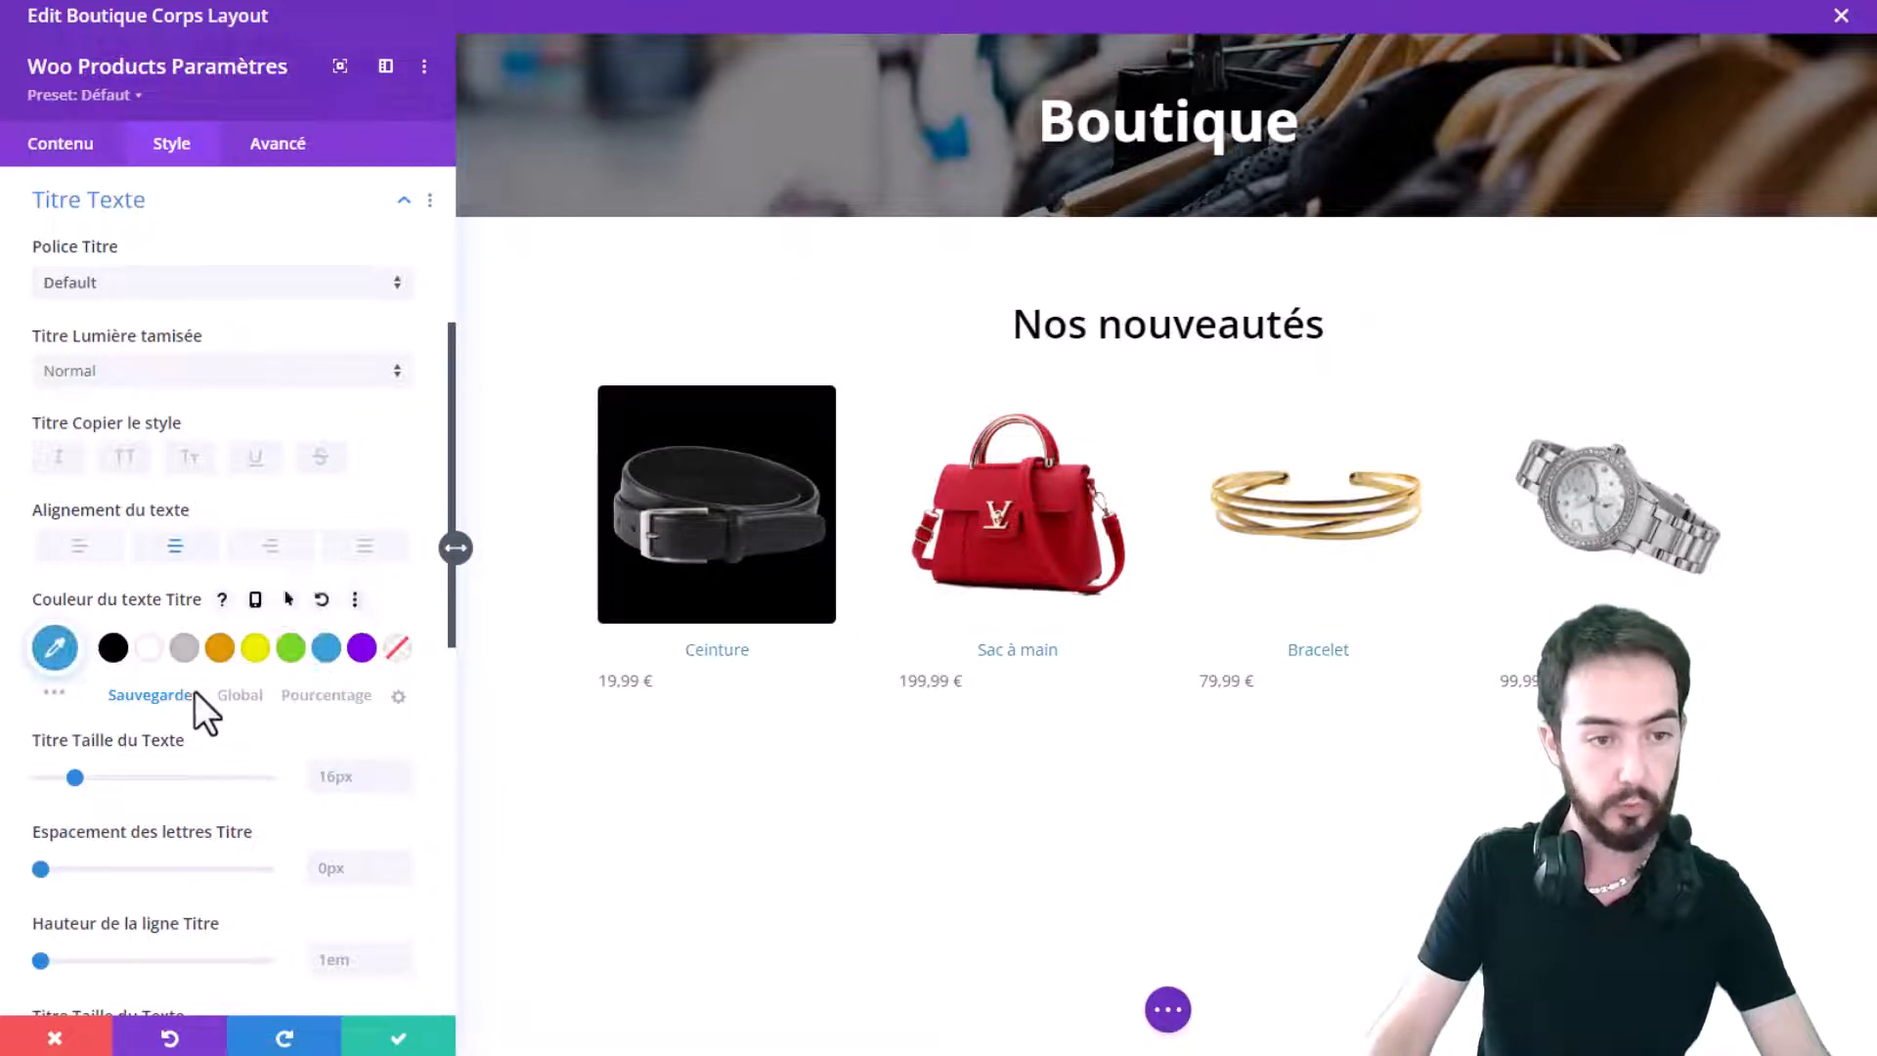
Step: Make the product titles bold (Texte en gras) and set their text size to 20px
left_click(111, 376)
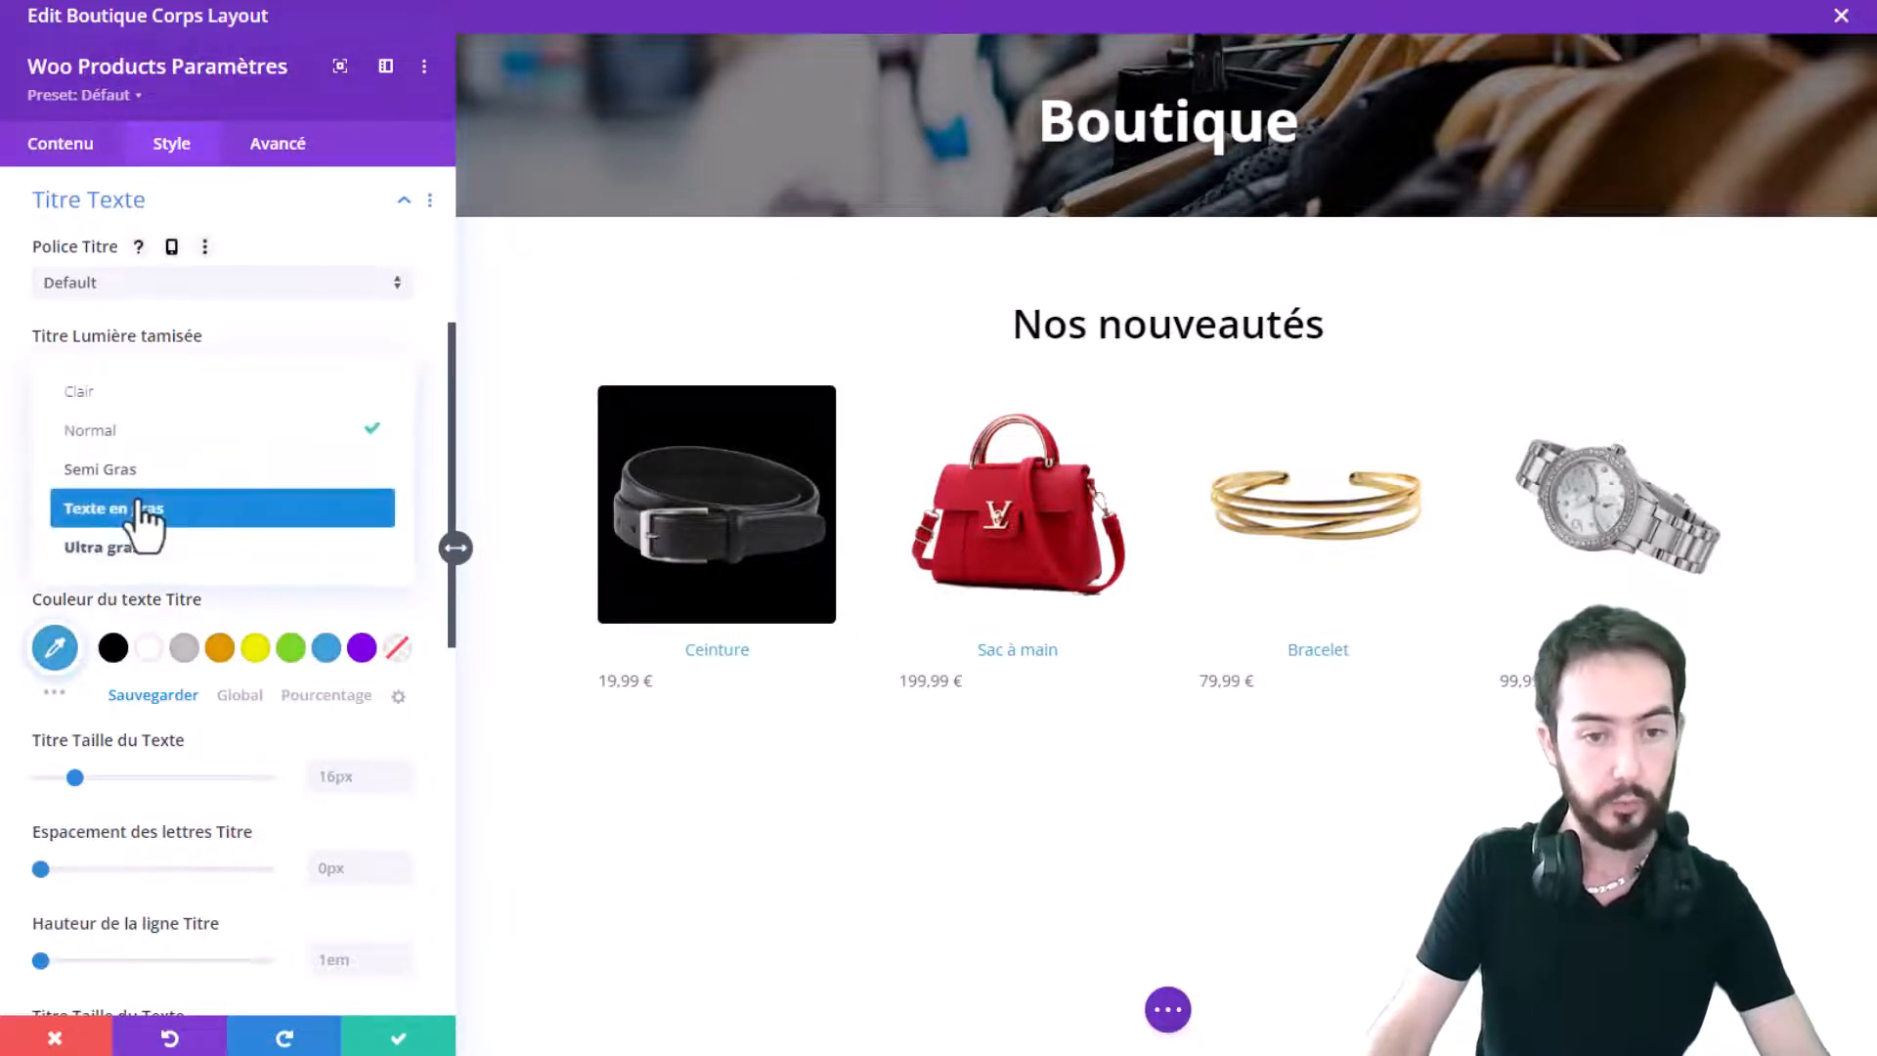
left_click(132, 509)
scroll(273, 763, "down", 2)
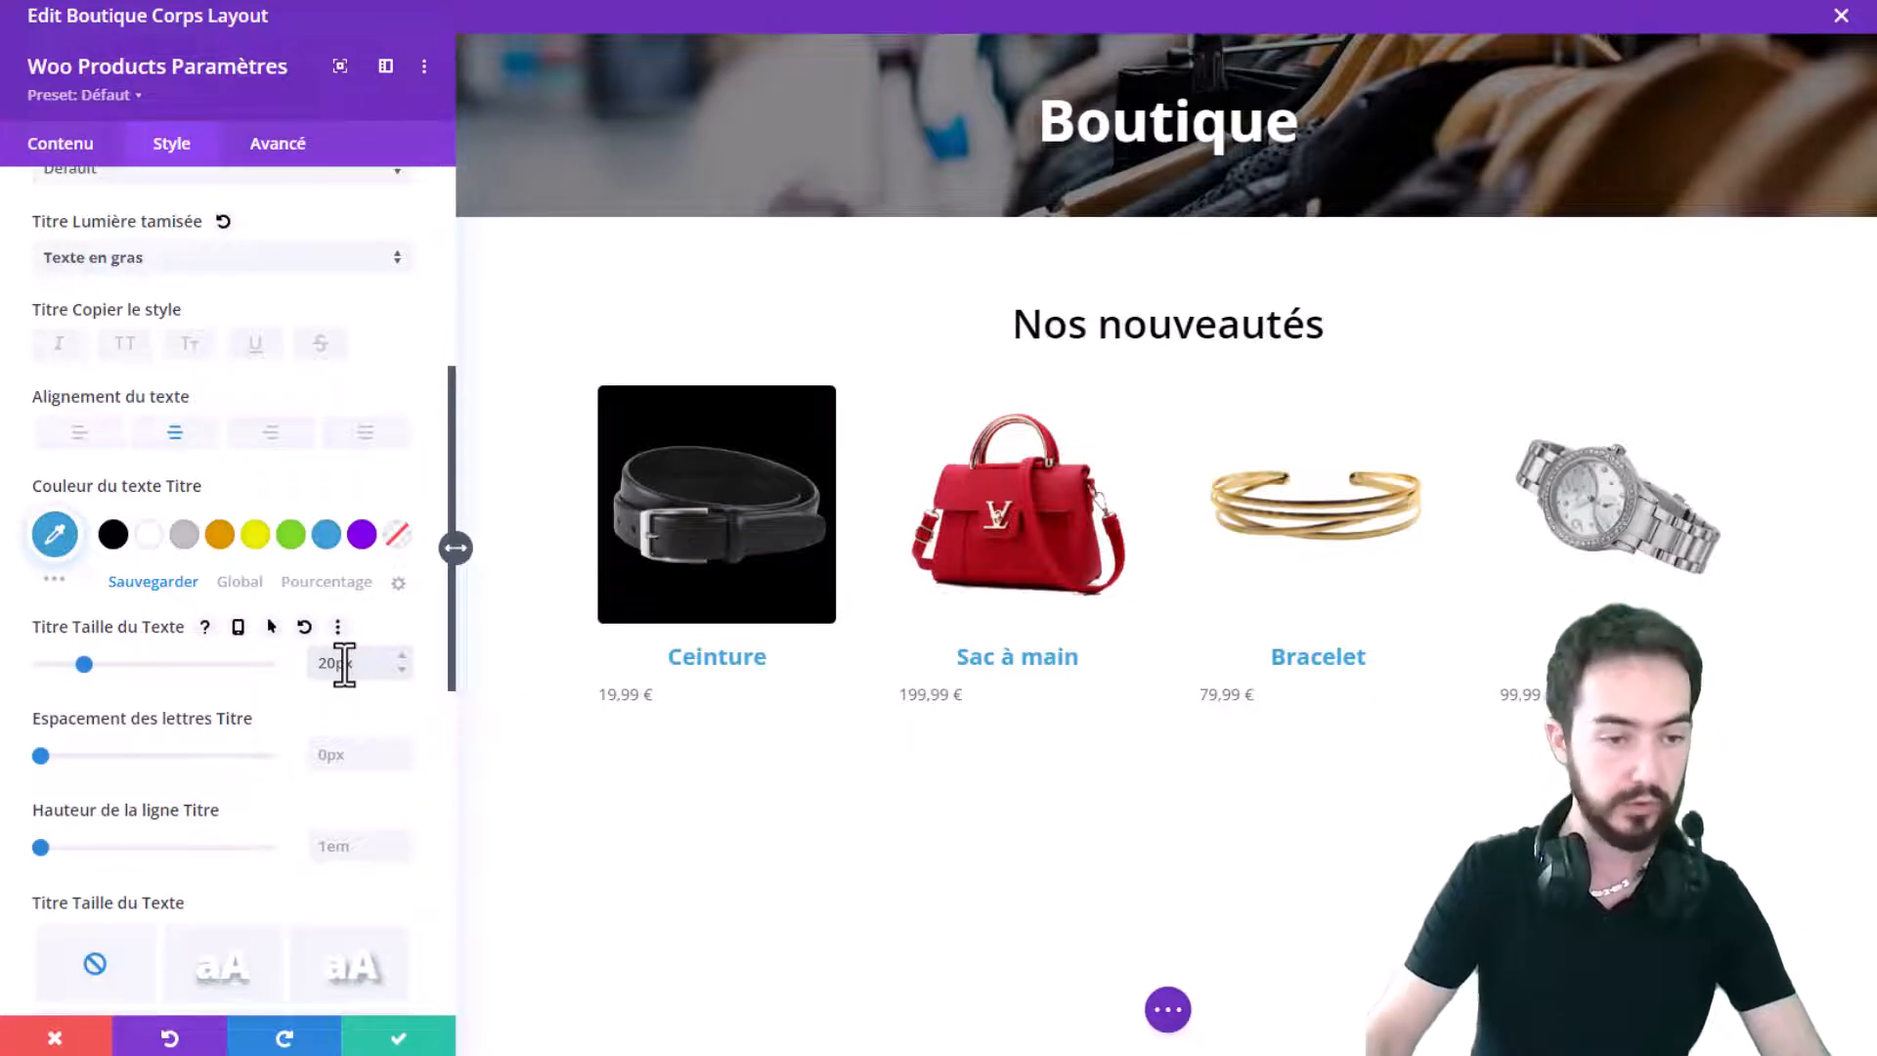
scroll(205, 660, "down", 2)
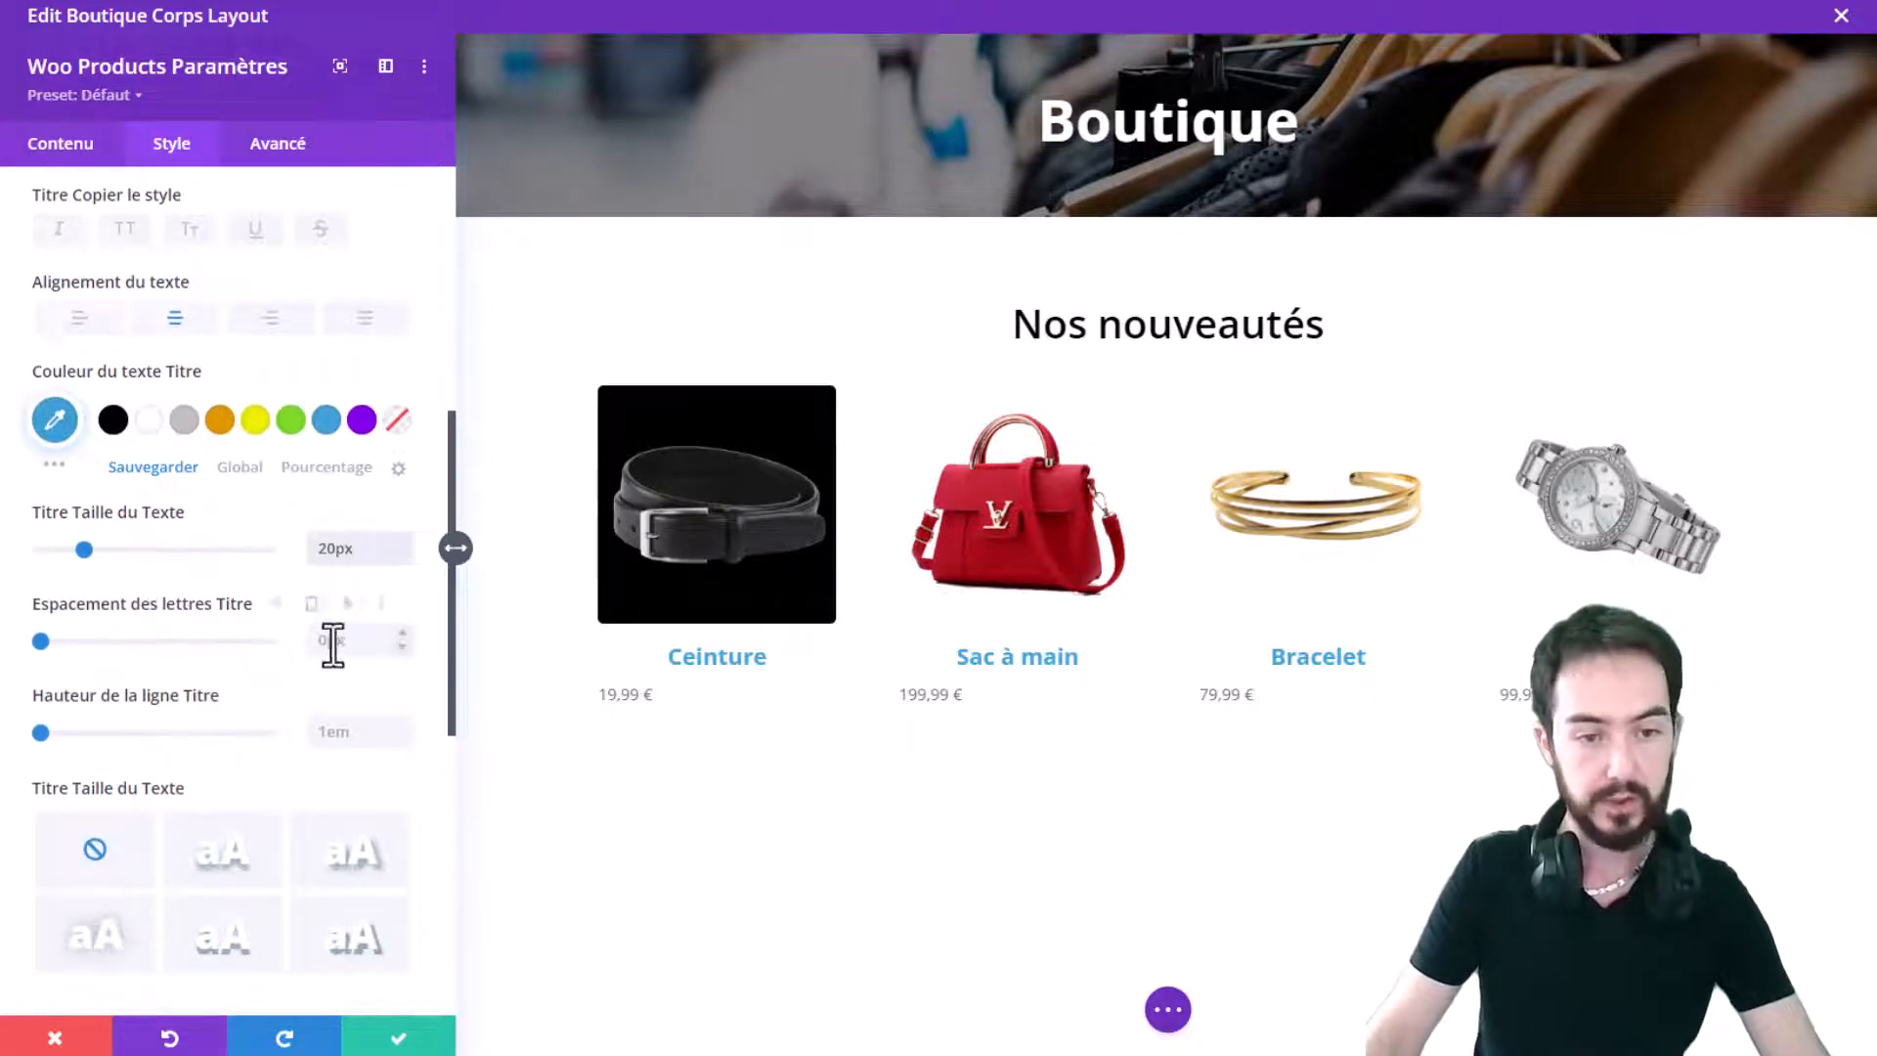
scroll(92, 712, "down", 1)
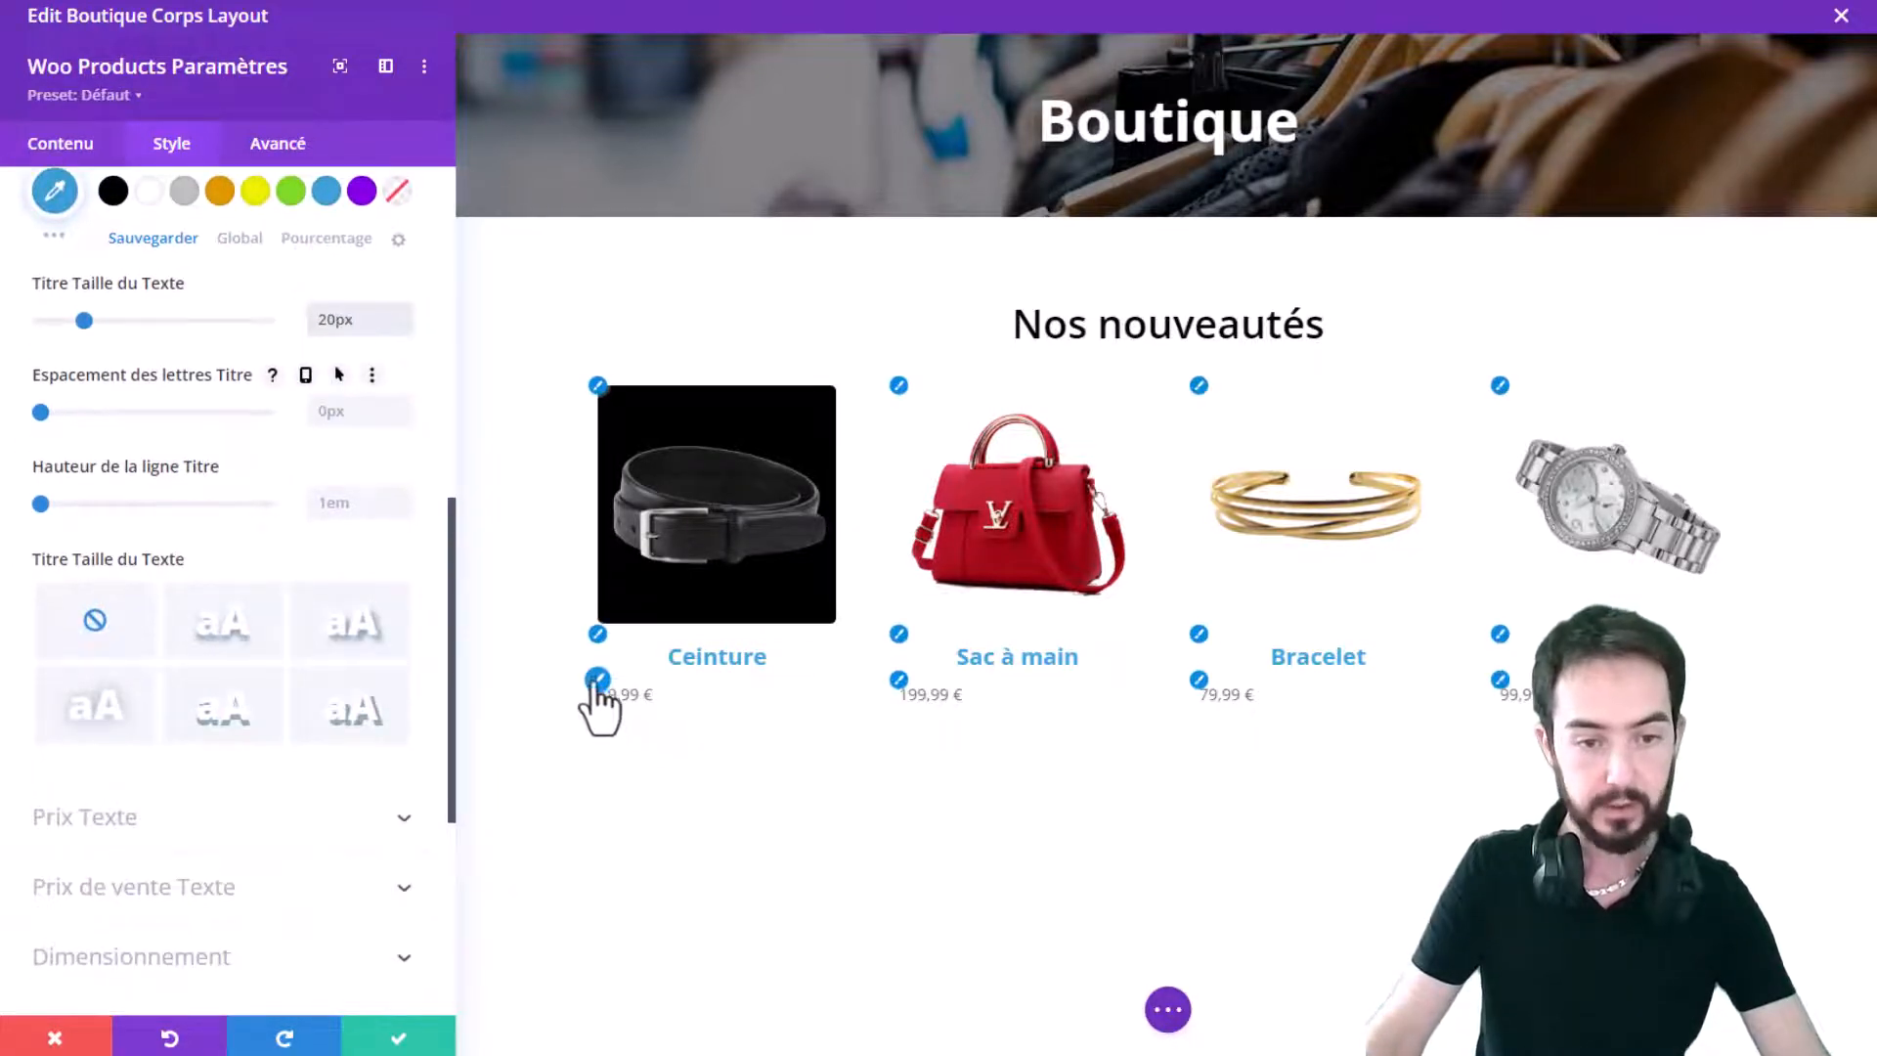
Step: Center the product prices at 25px in black and save the product module's settings
left_click(561, 691)
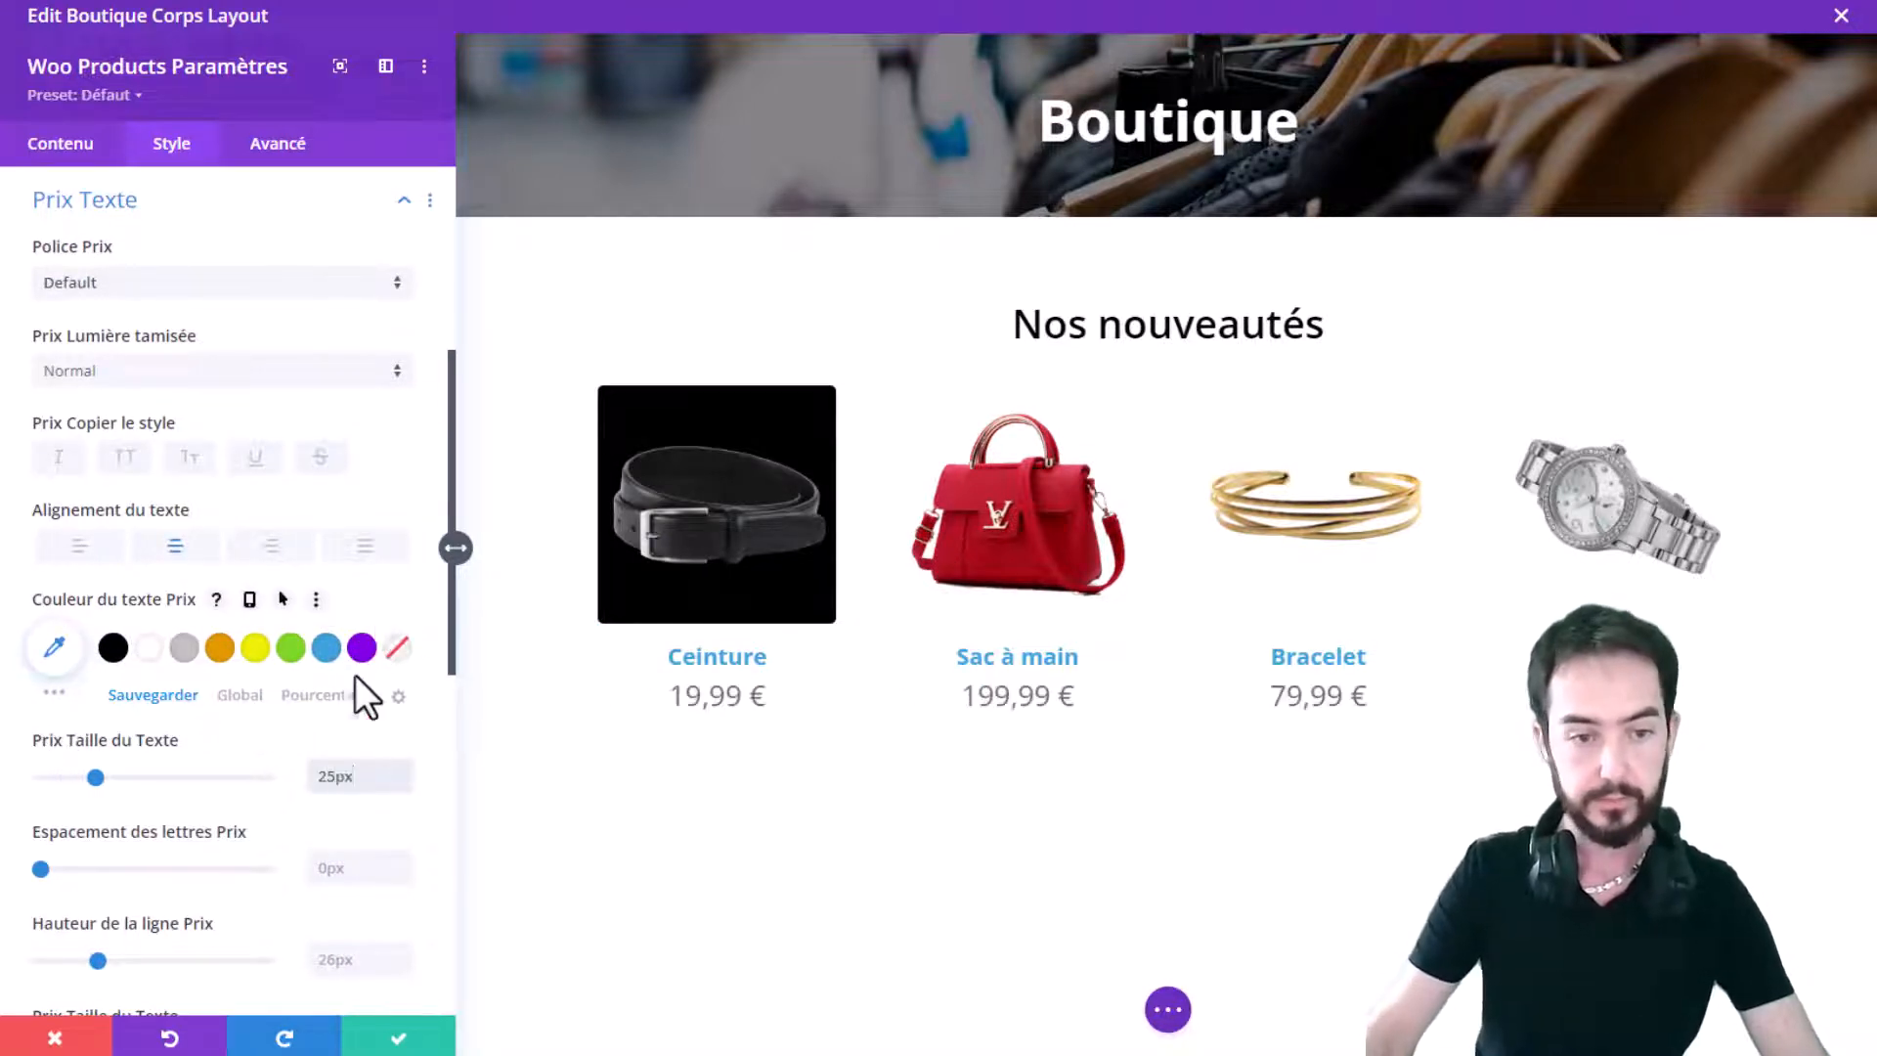
left_click(115, 649)
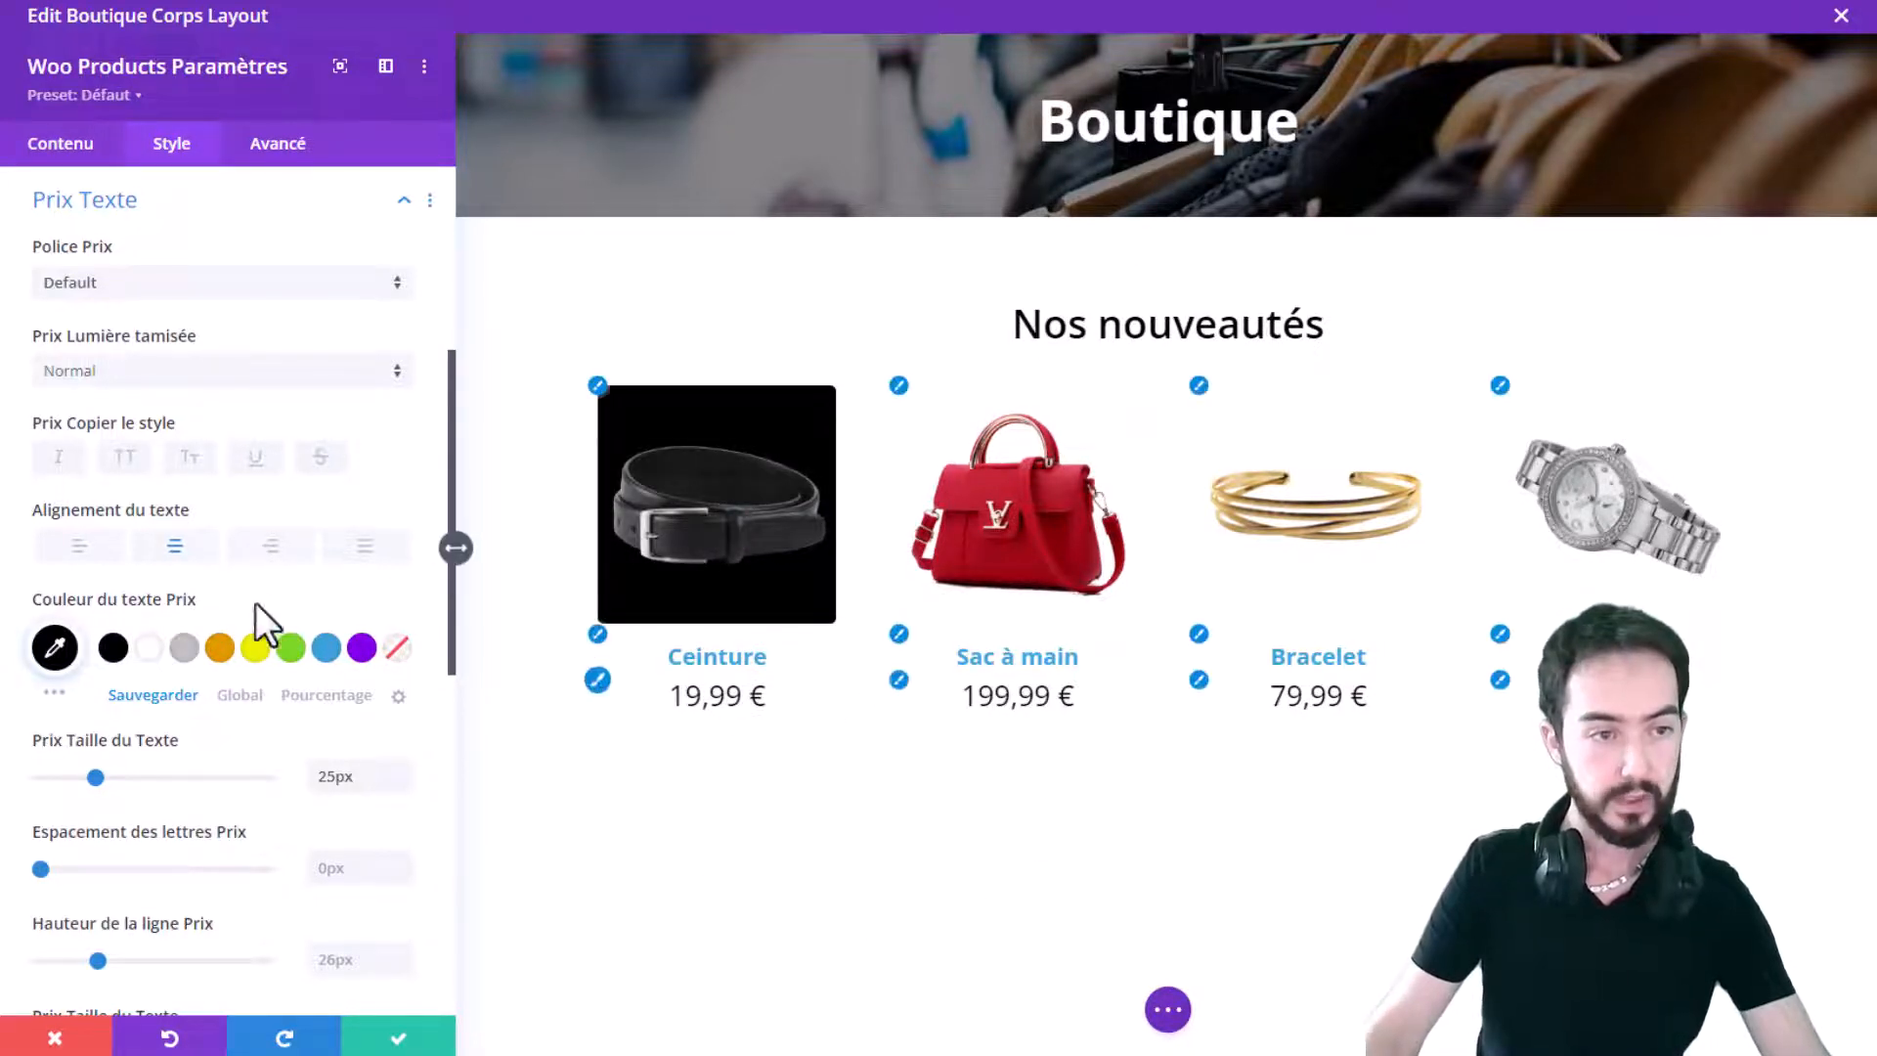
scroll(234, 503, "down", 10)
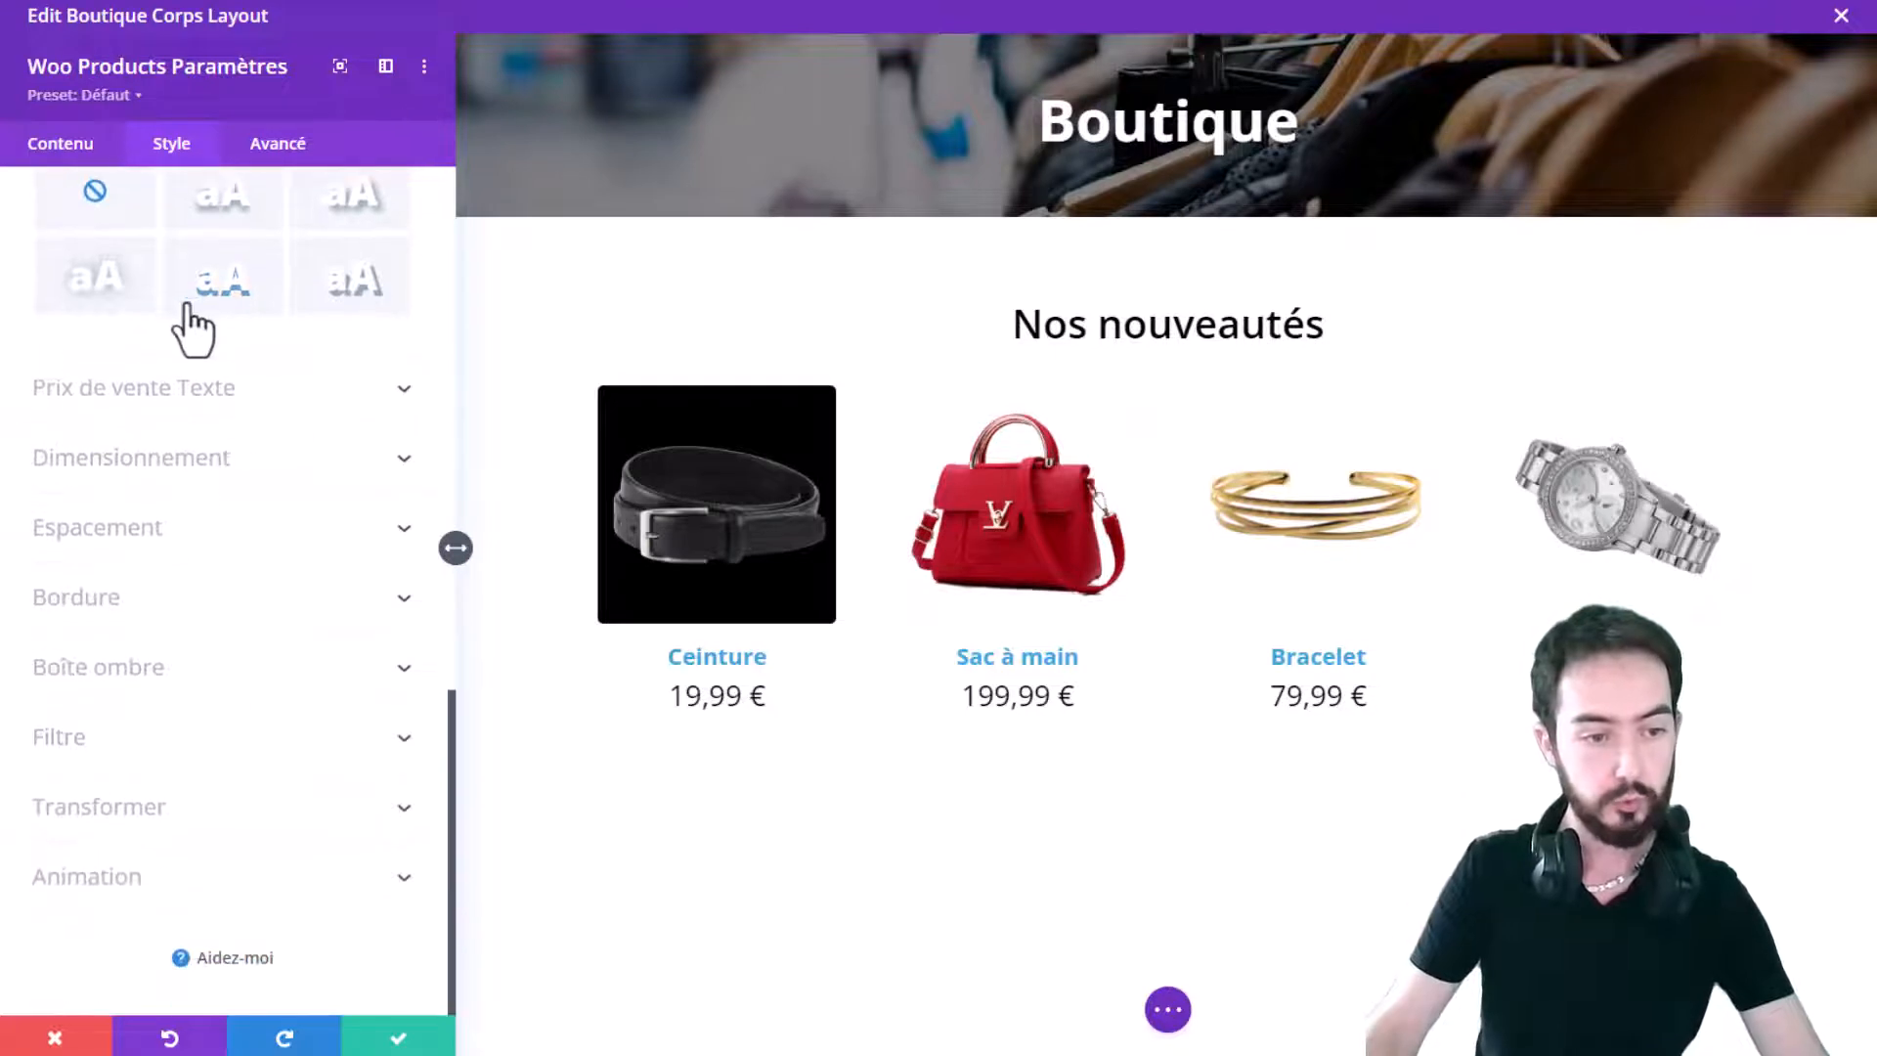
left_click(383, 1042)
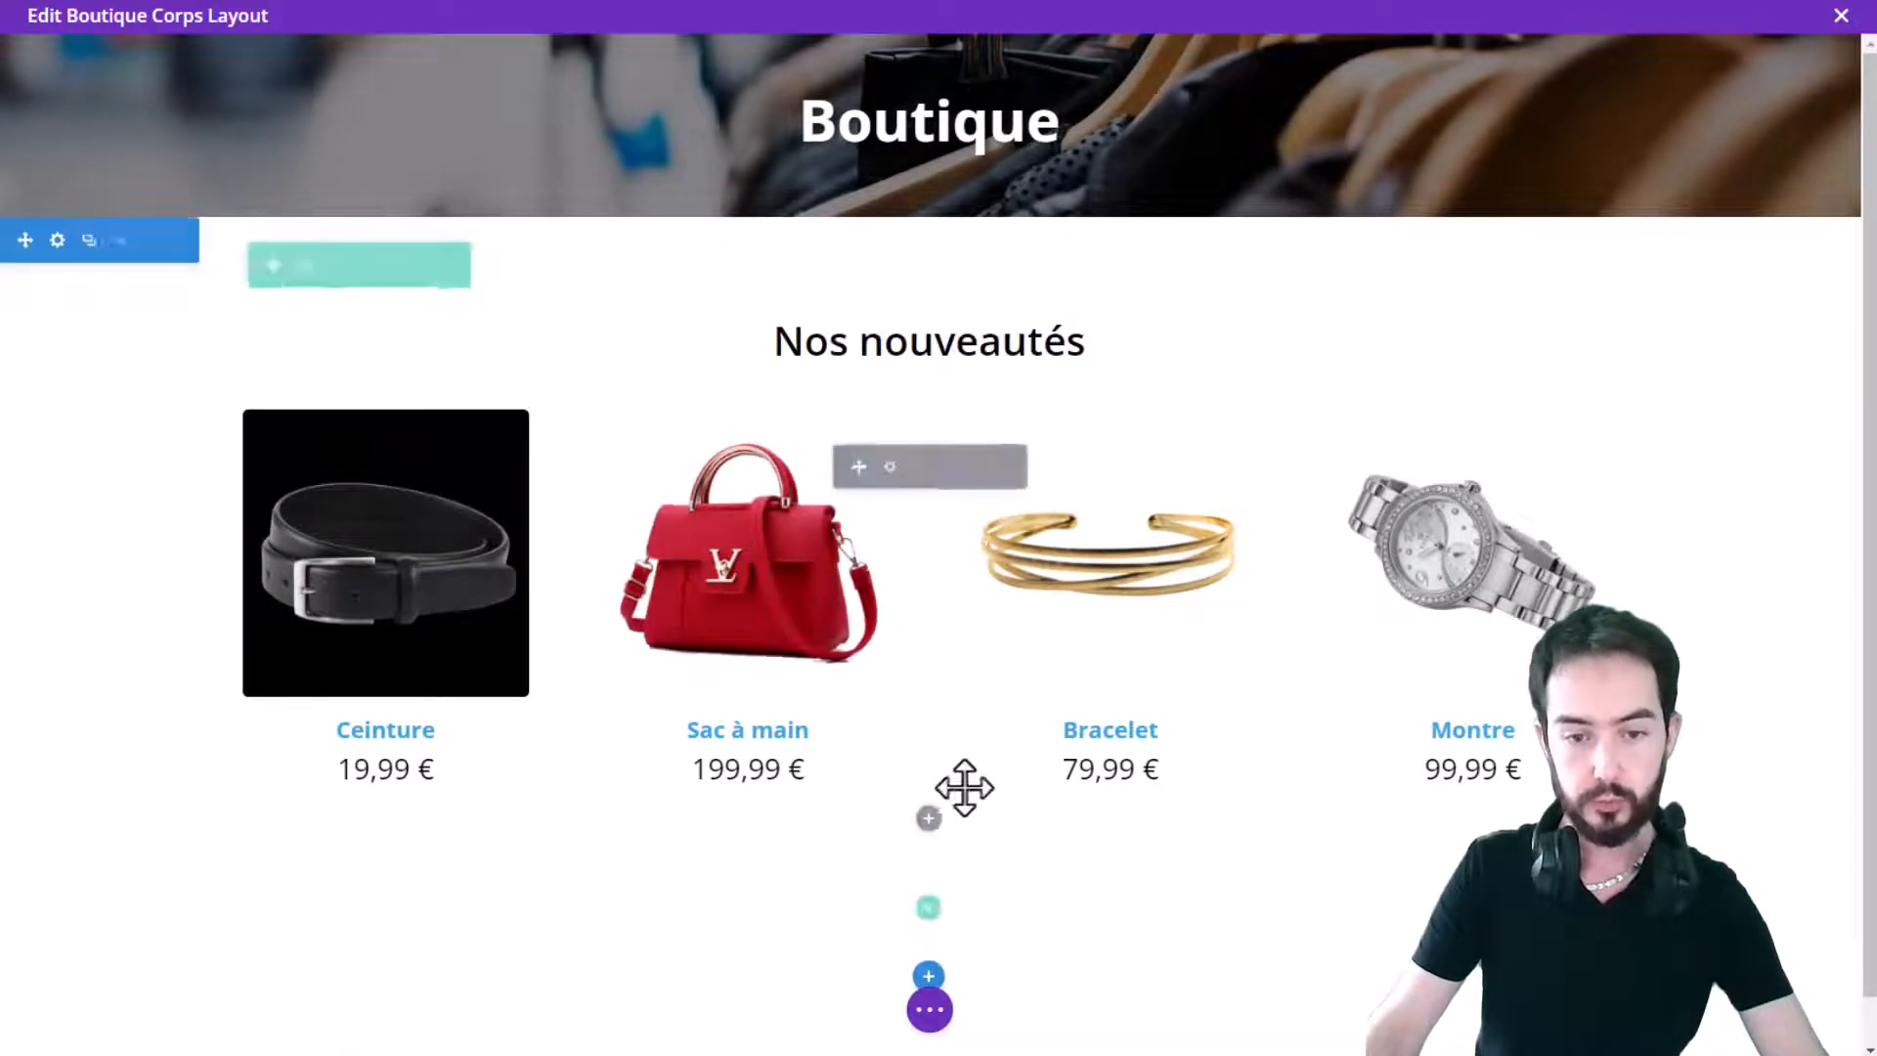
left_click(929, 818)
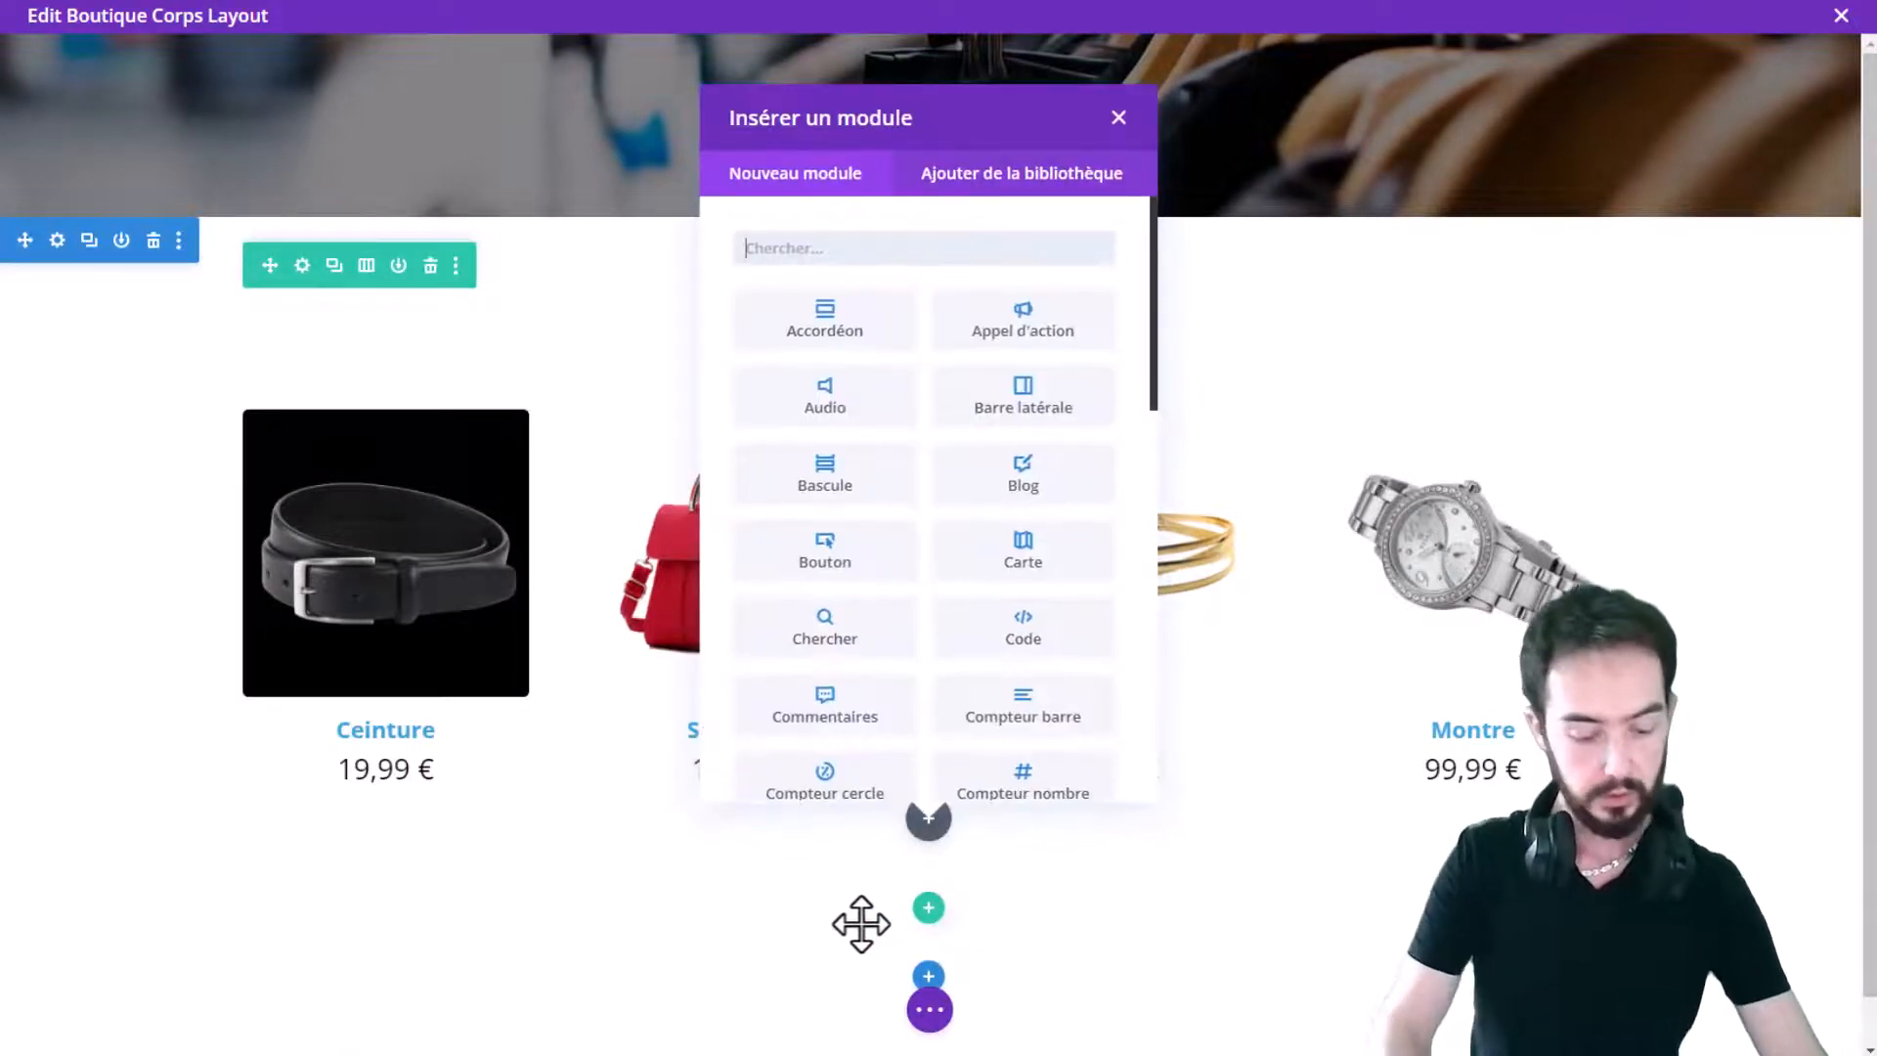
type("bout")
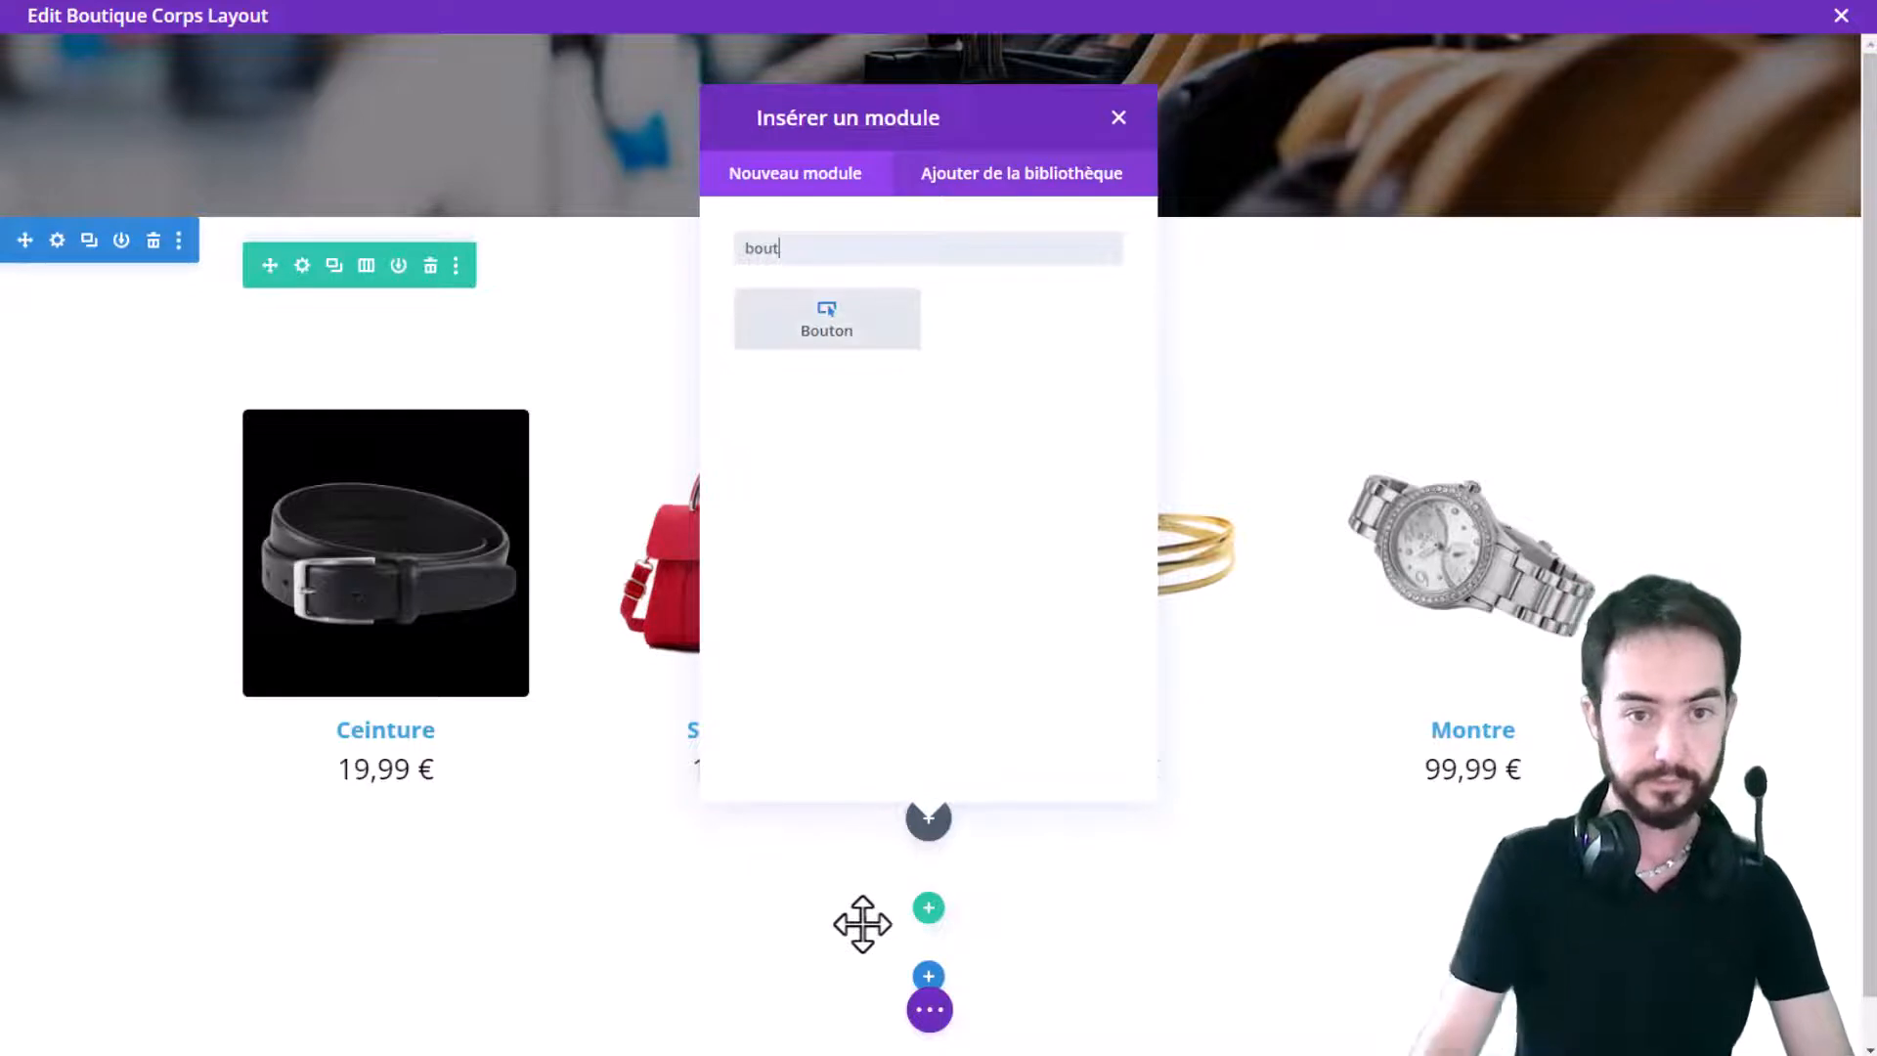
left_click(873, 332)
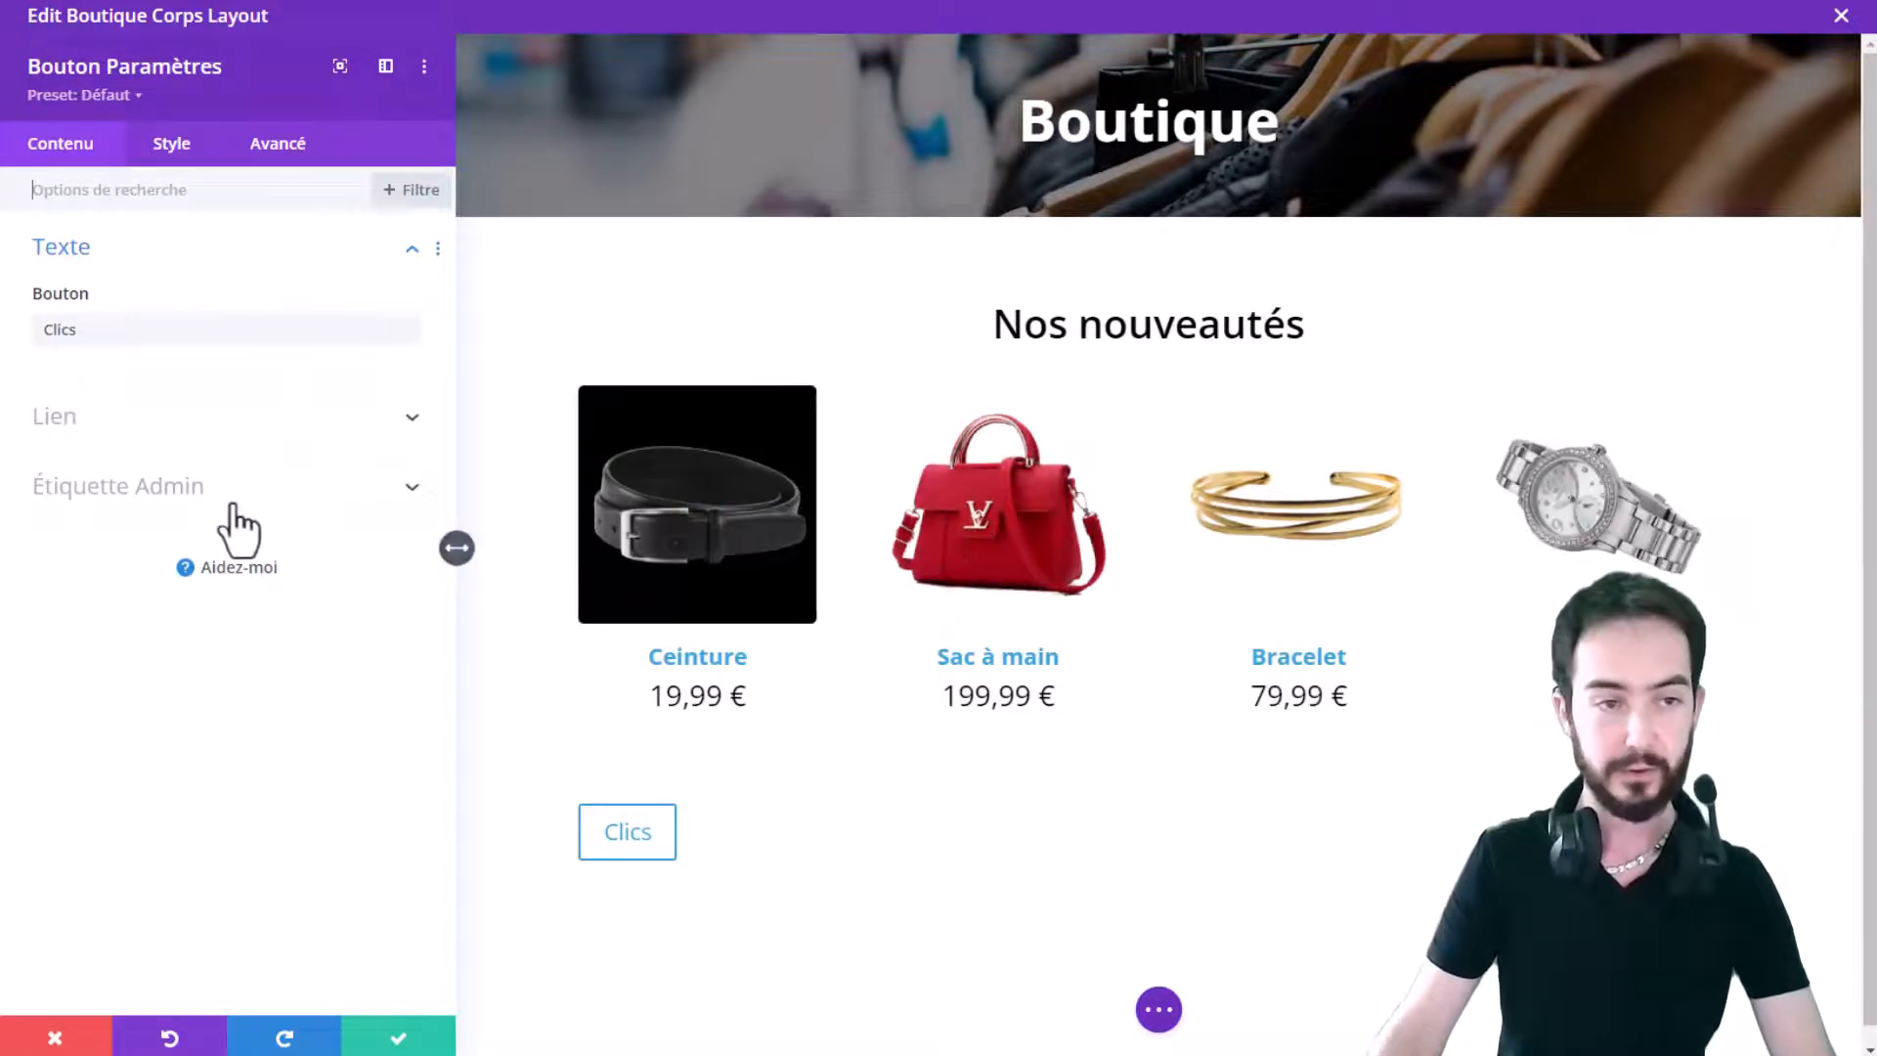
double_click(109, 329)
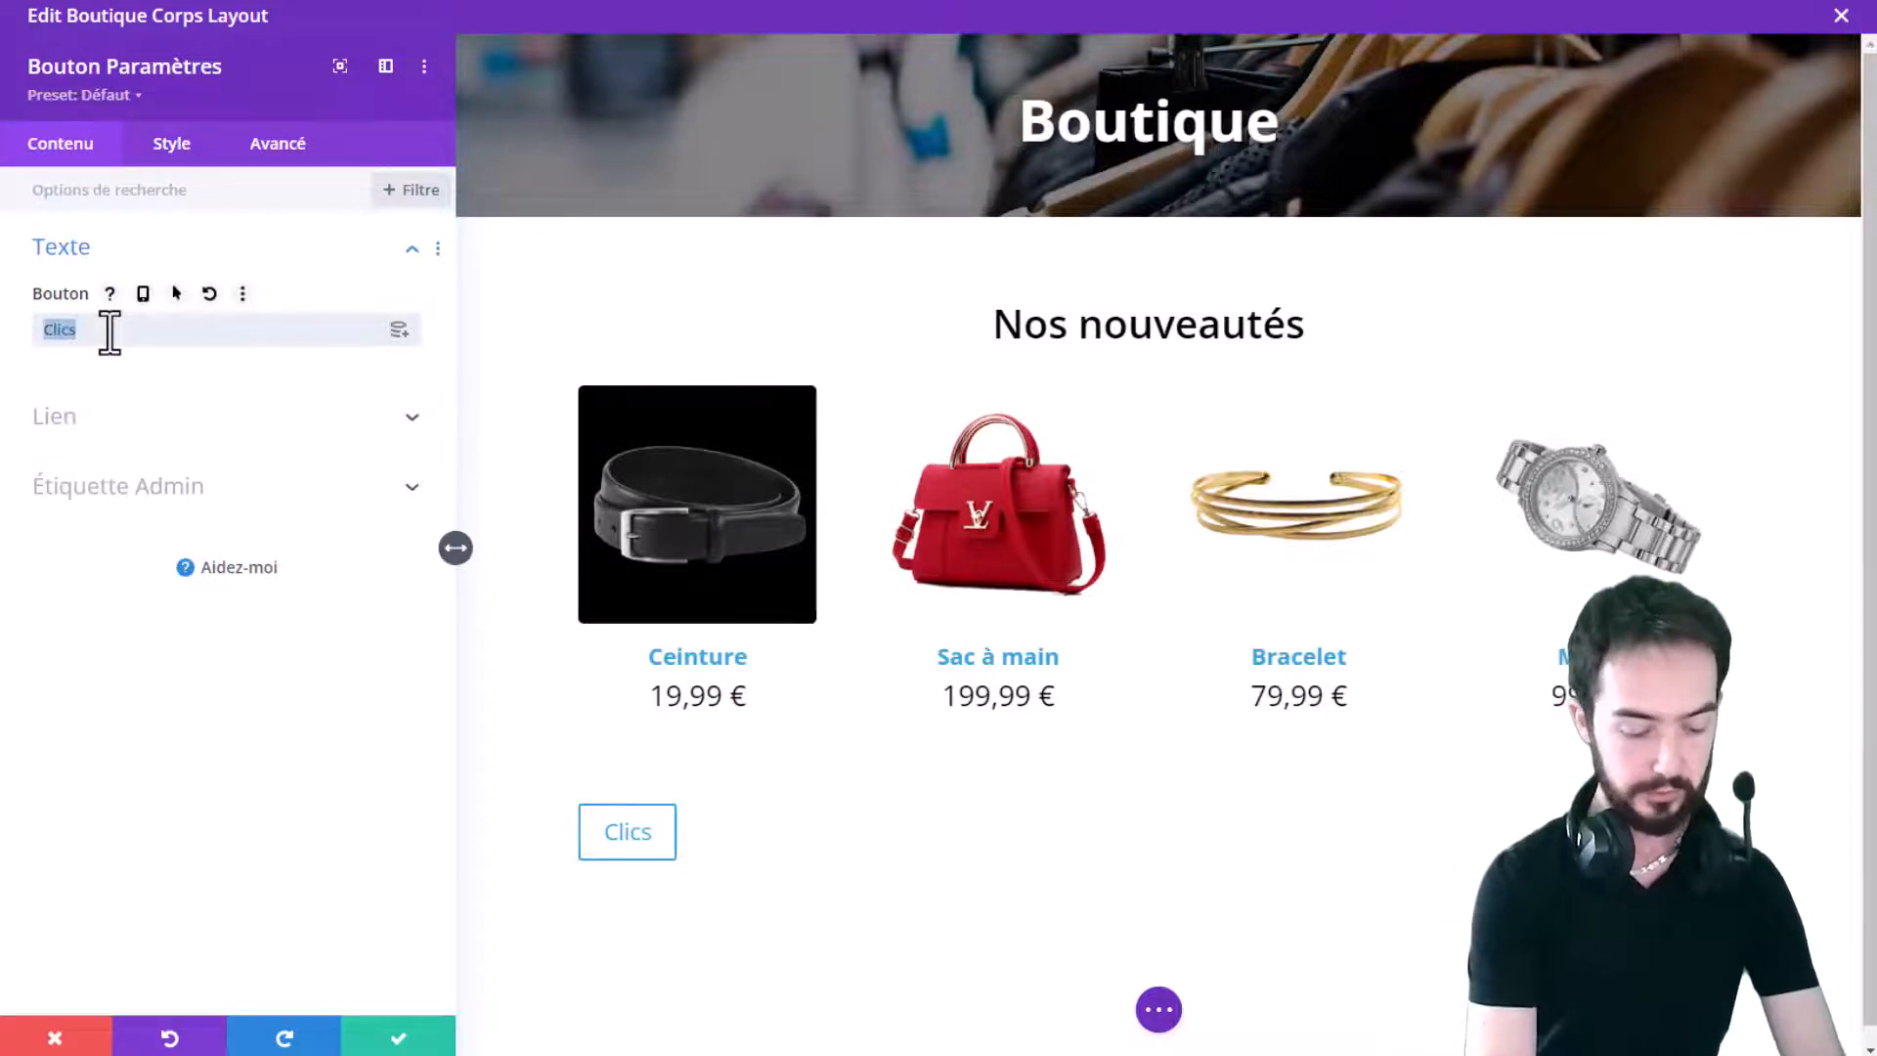
key("BackSpace")
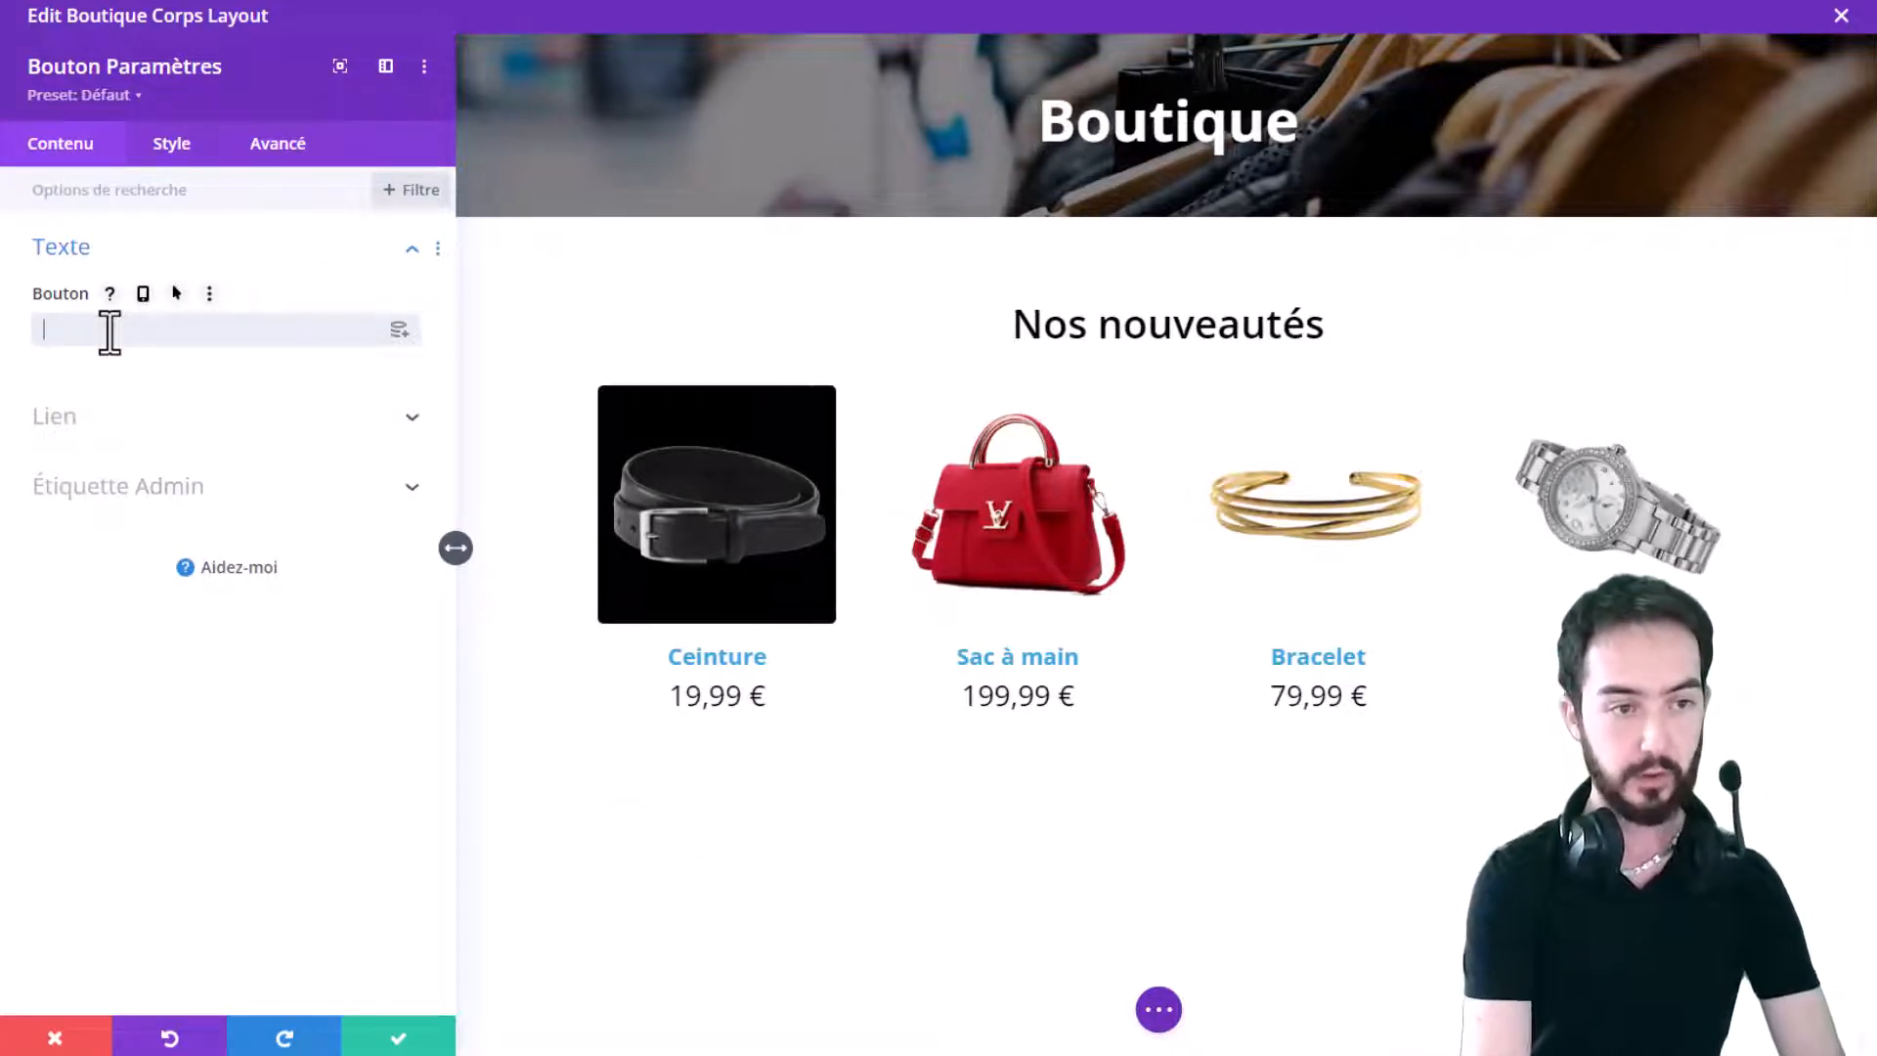
left_click(47, 1040)
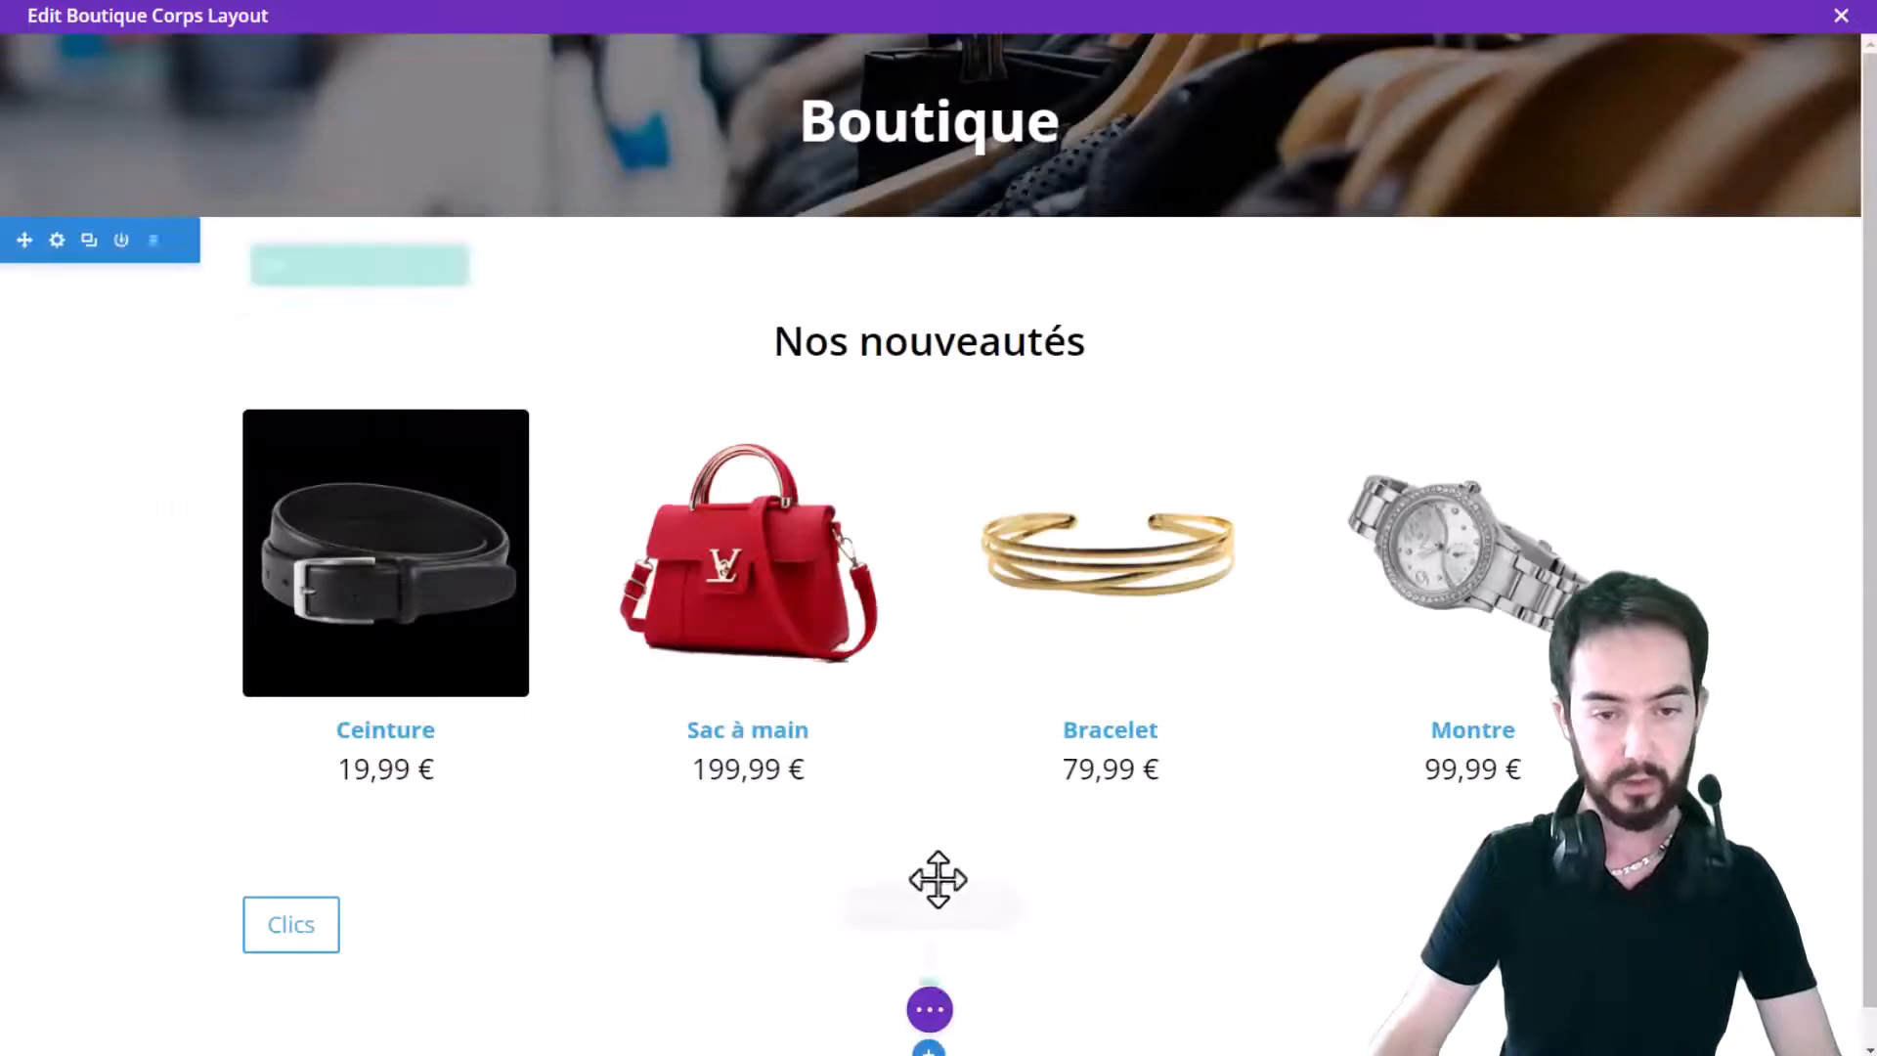
left_click(987, 917)
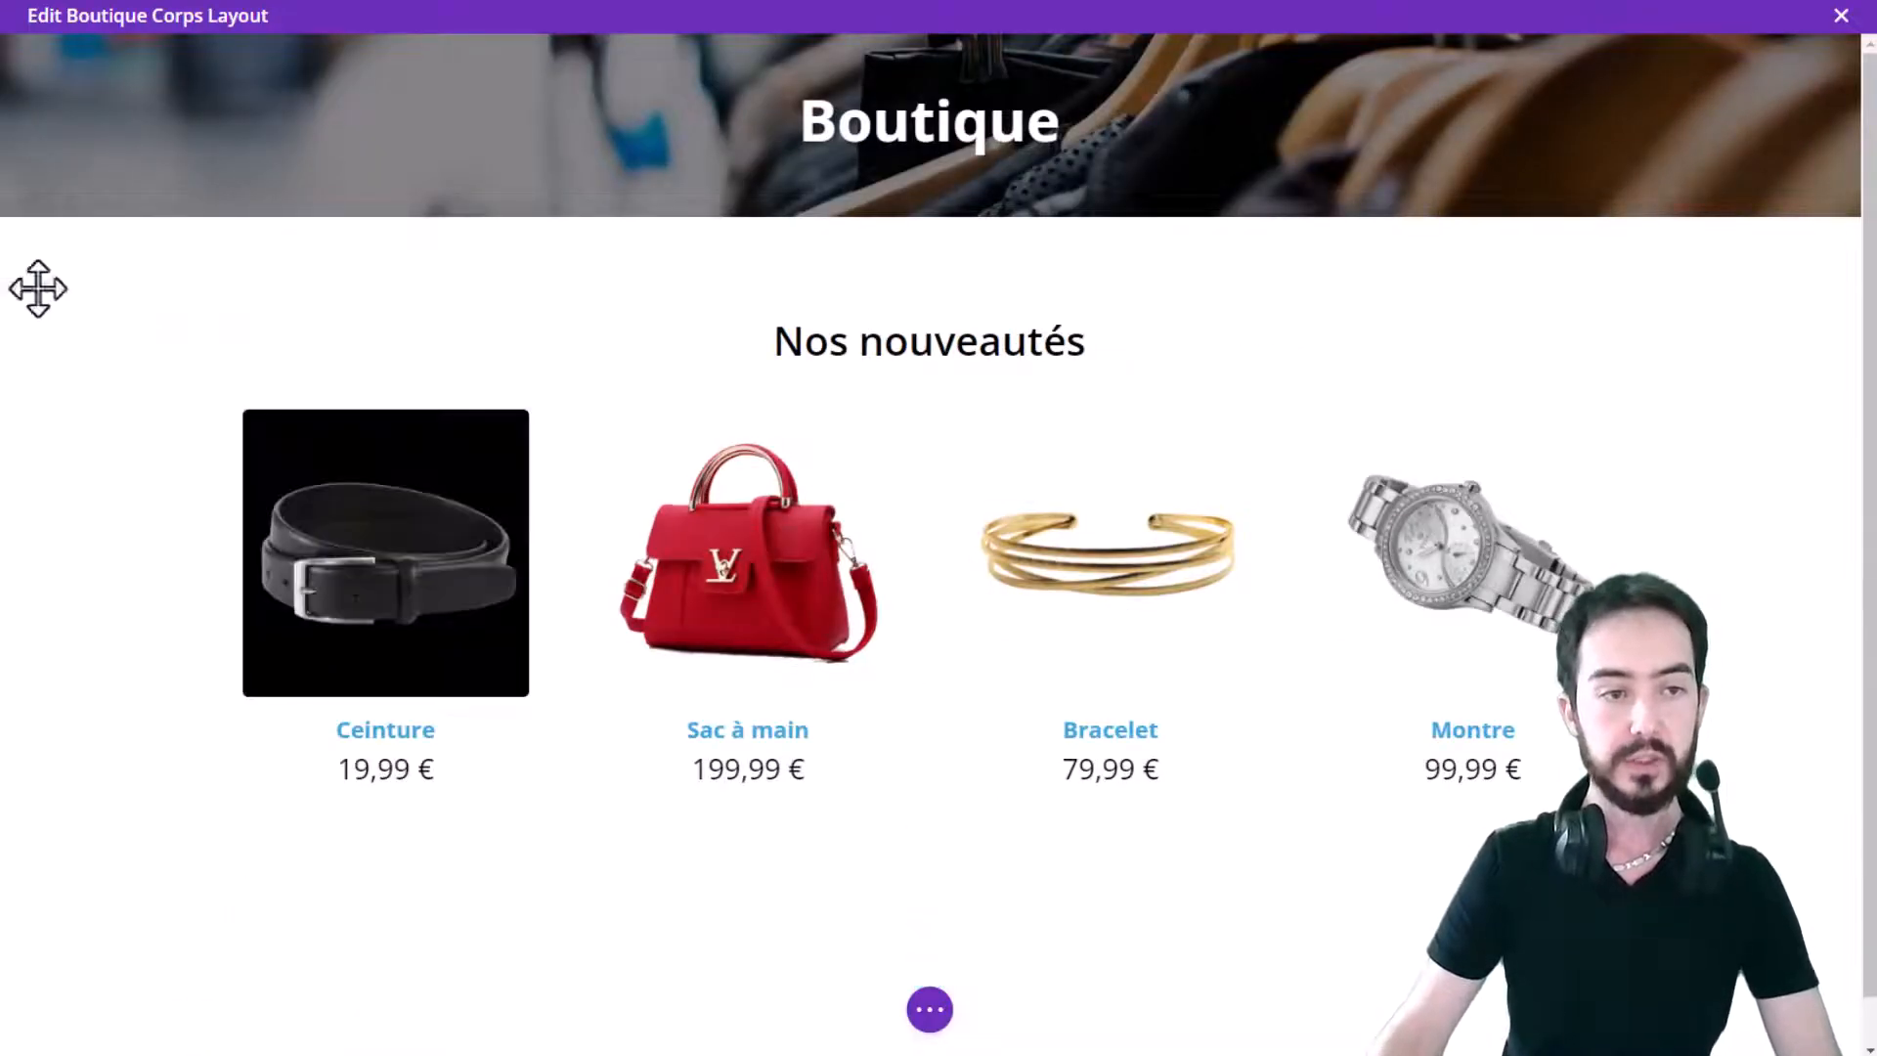
Step: Add a new section with a single-column row below the new-arrivals section, without inserting a module
scroll(101, 298, "down", 1)
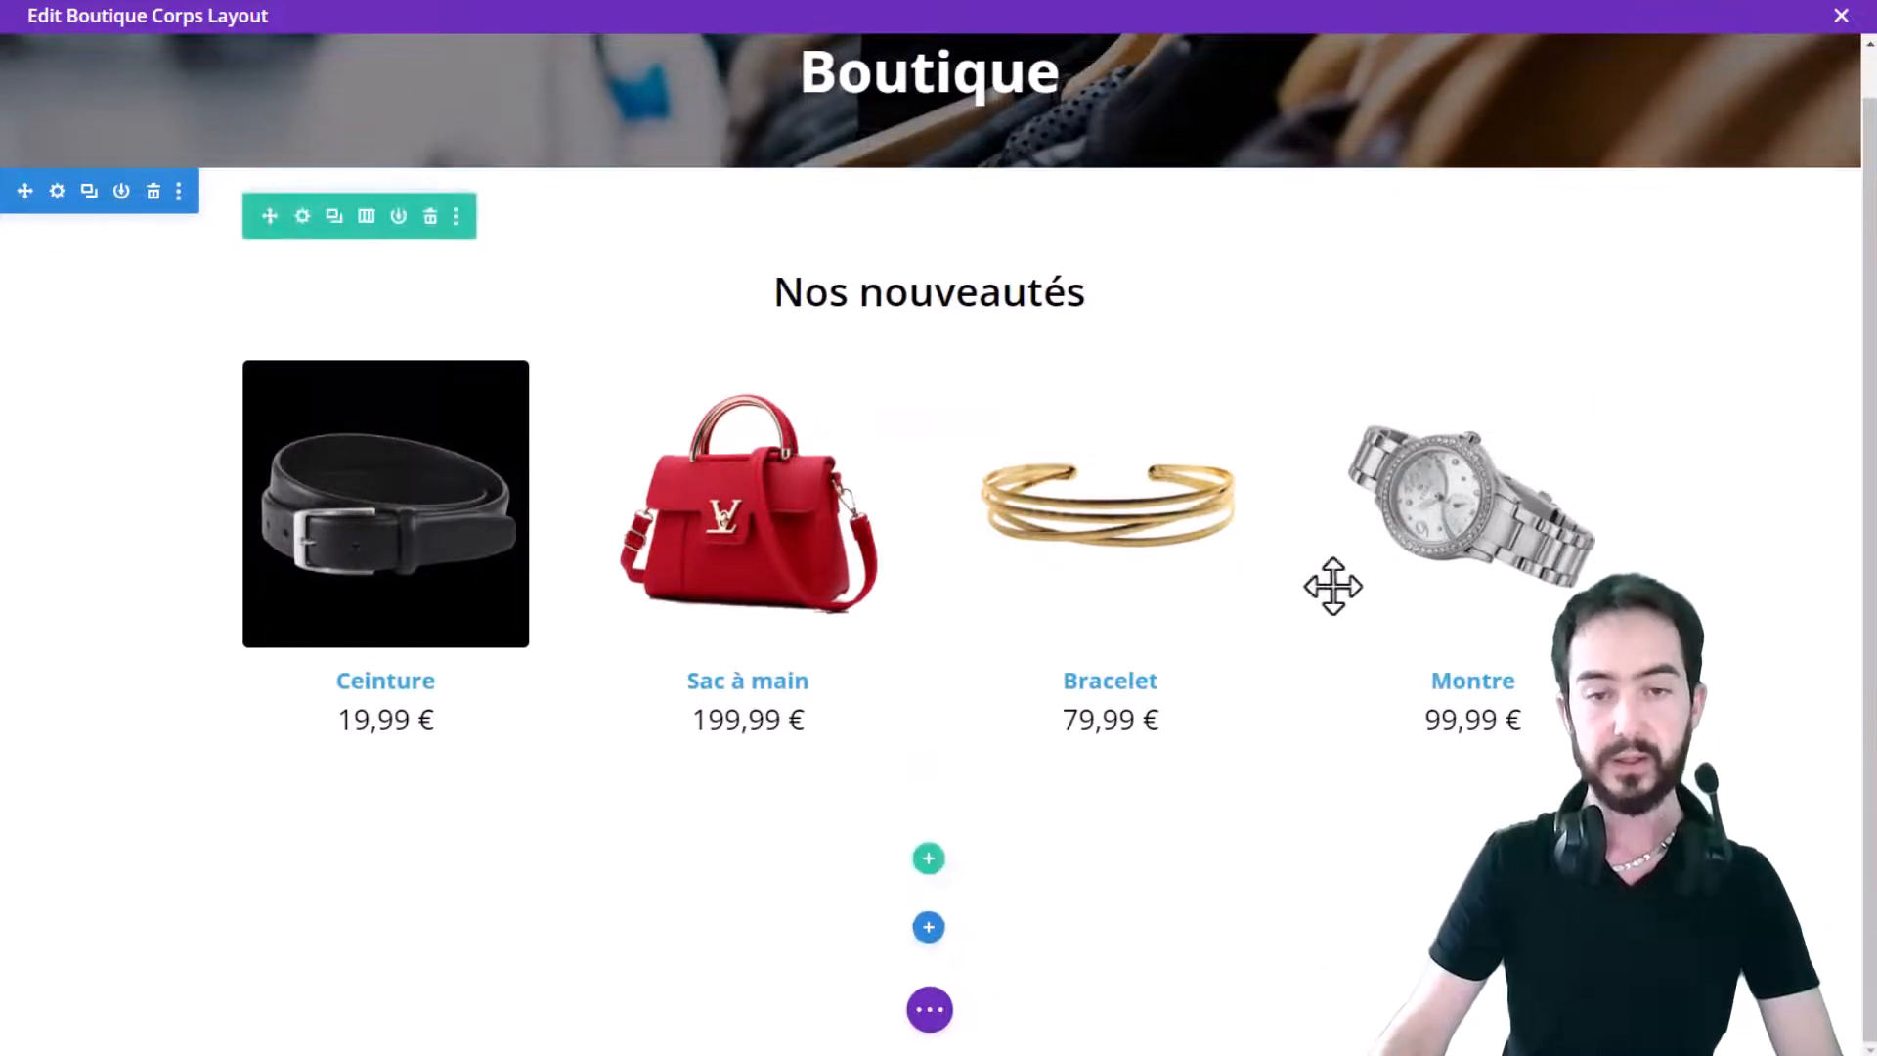
left_click(926, 929)
left_click(804, 850)
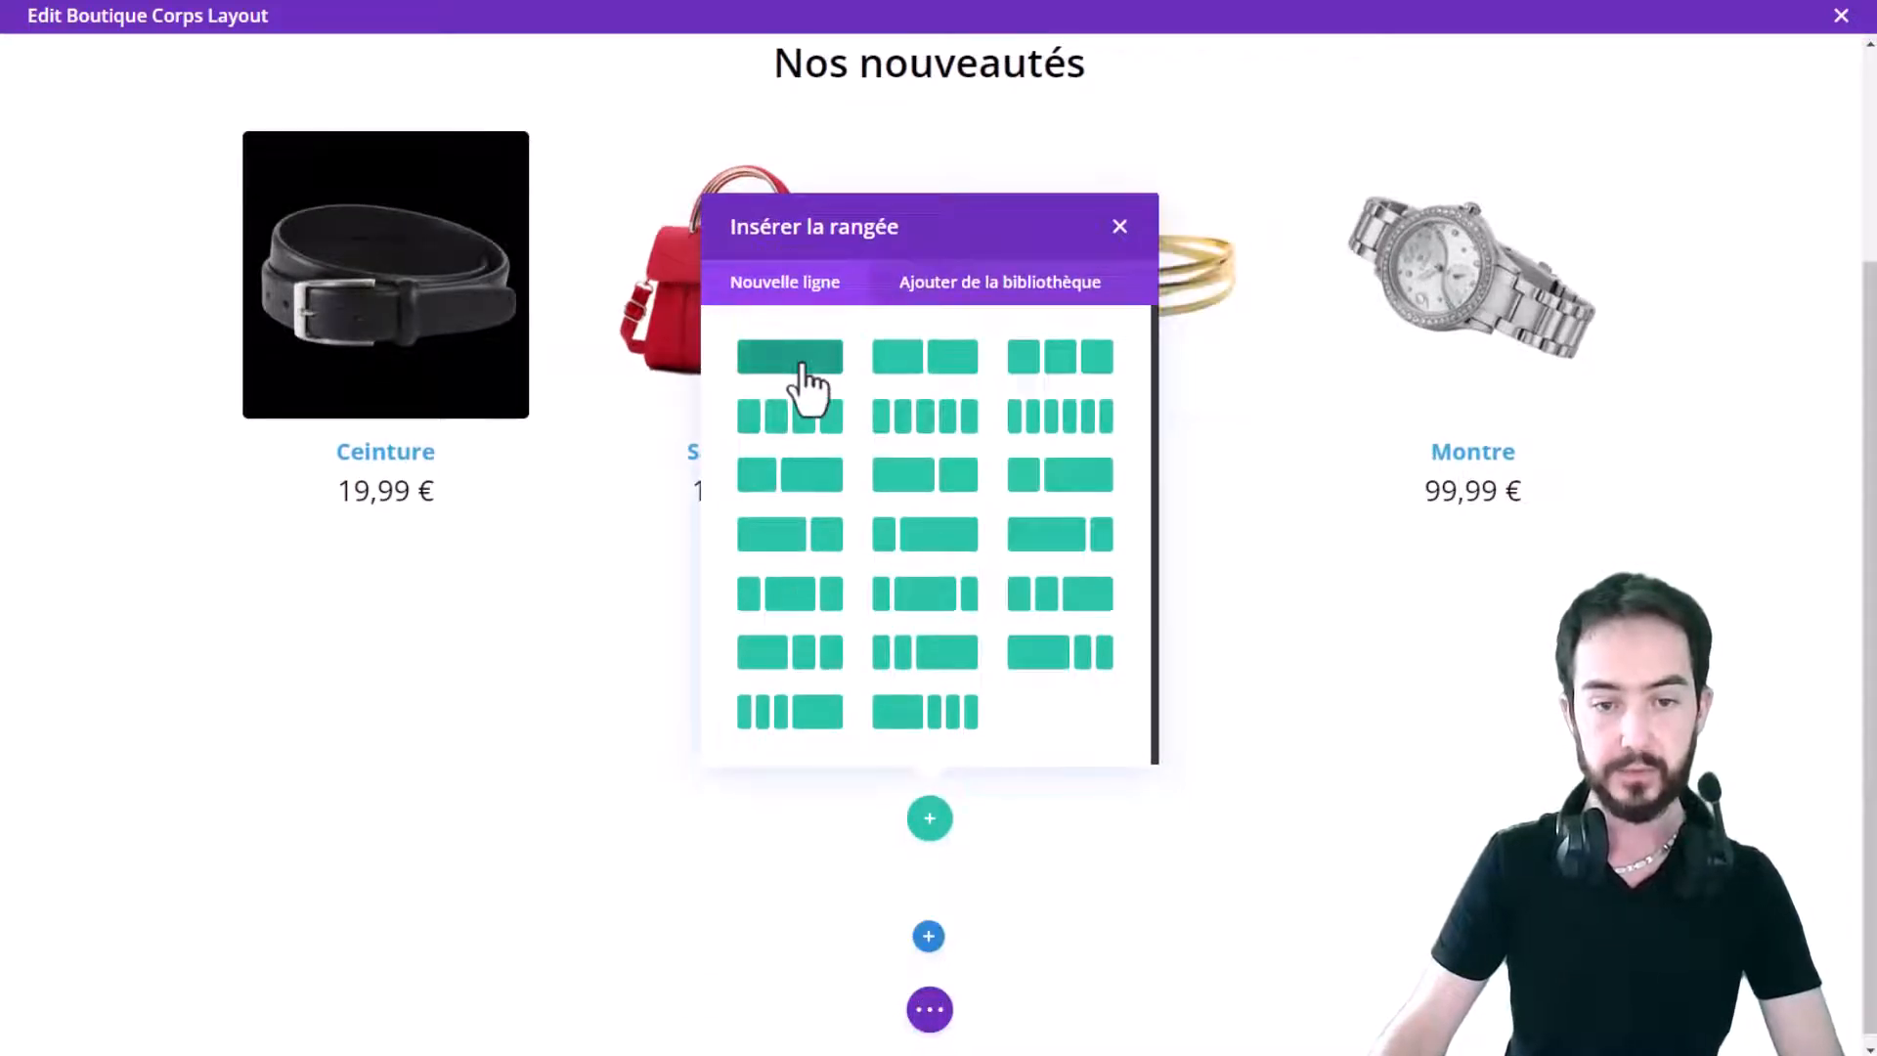
left_click(796, 366)
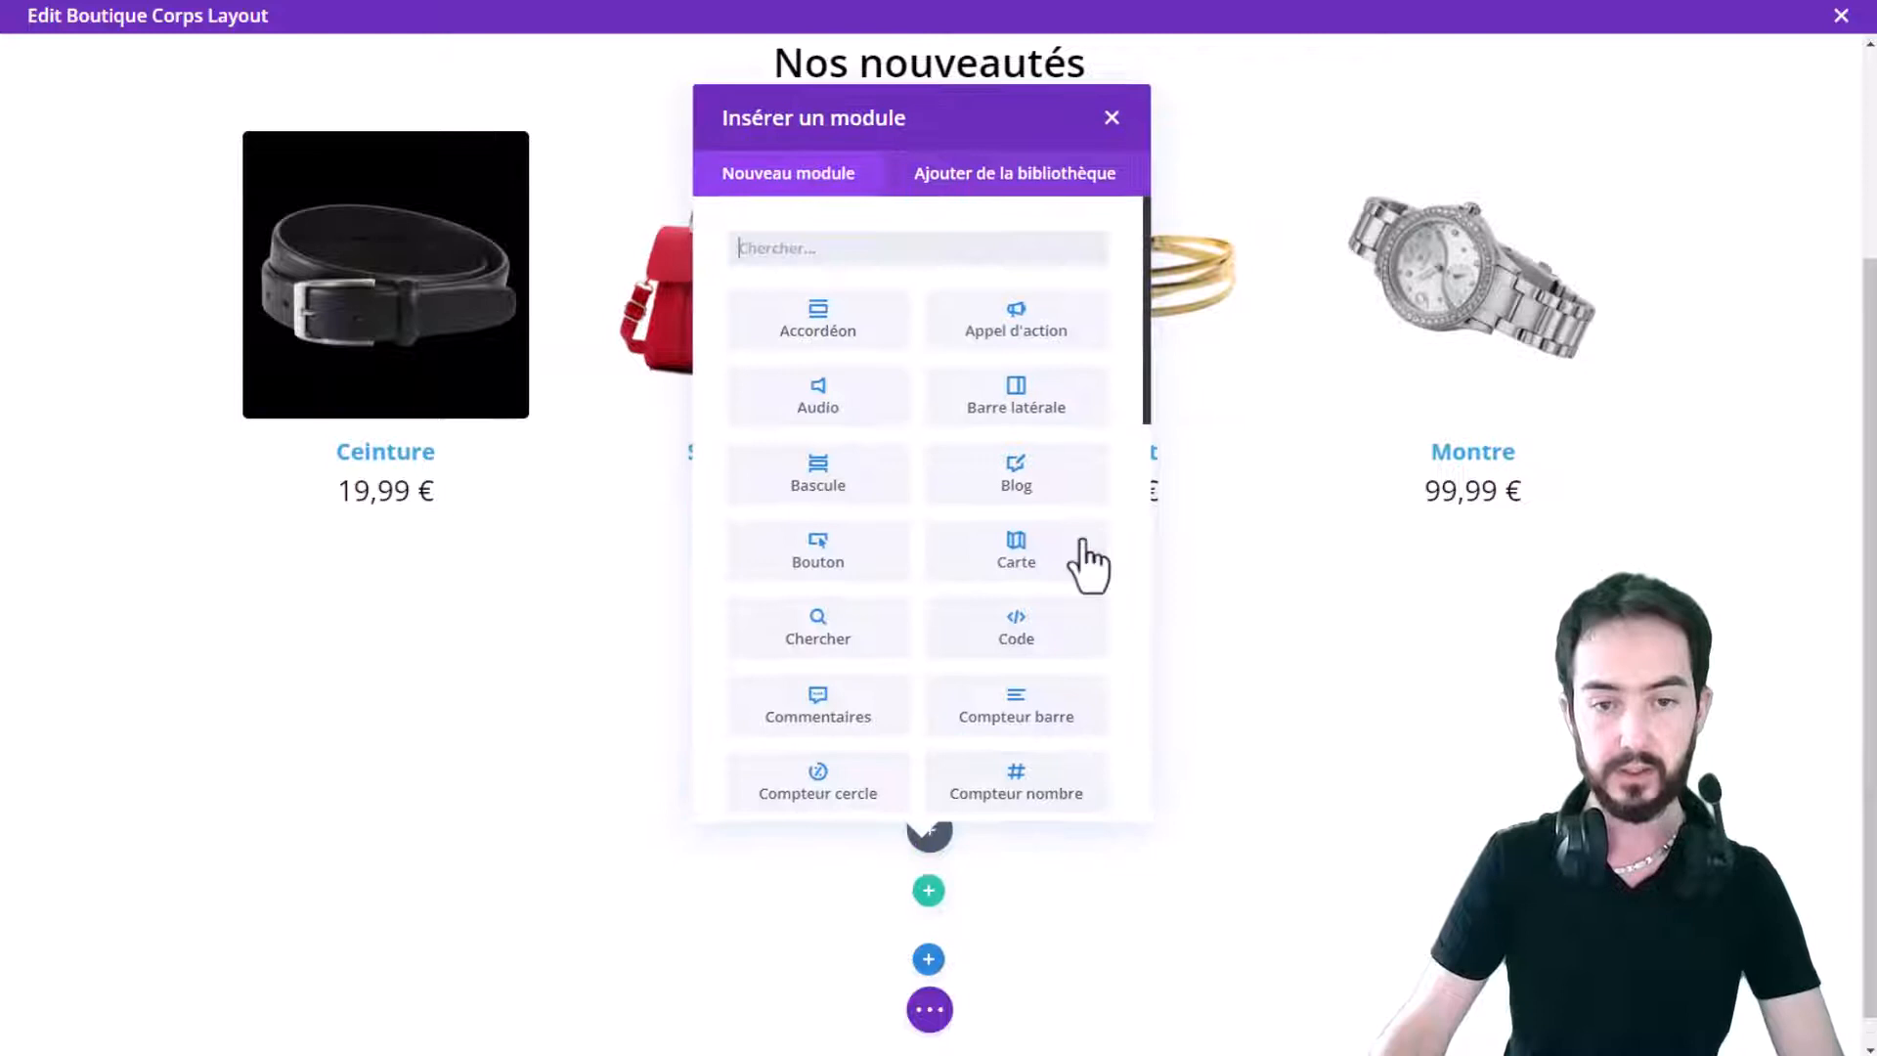
left_click(1112, 118)
Step: Duplicate the "Nos nouveautés" heading and move the copy into the new section's empty row
scroll(1026, 377, "up", 3)
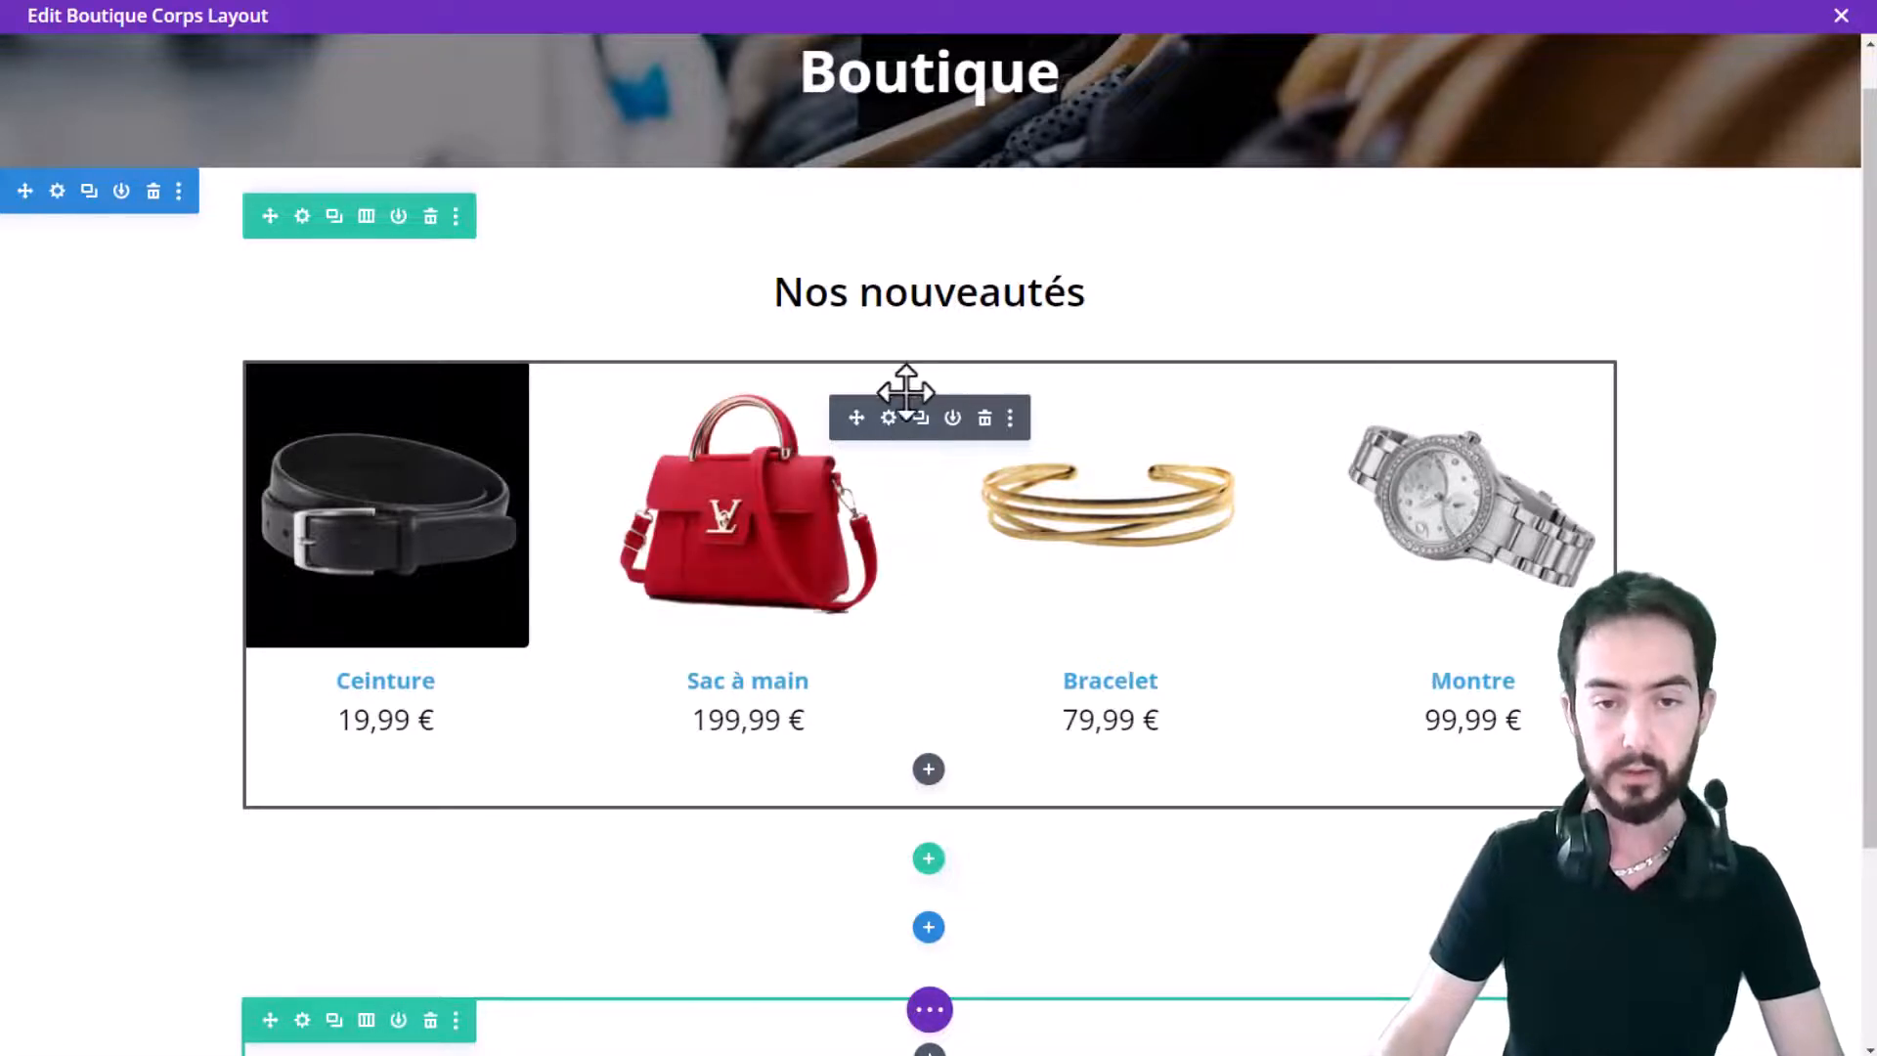
left_click(920, 283)
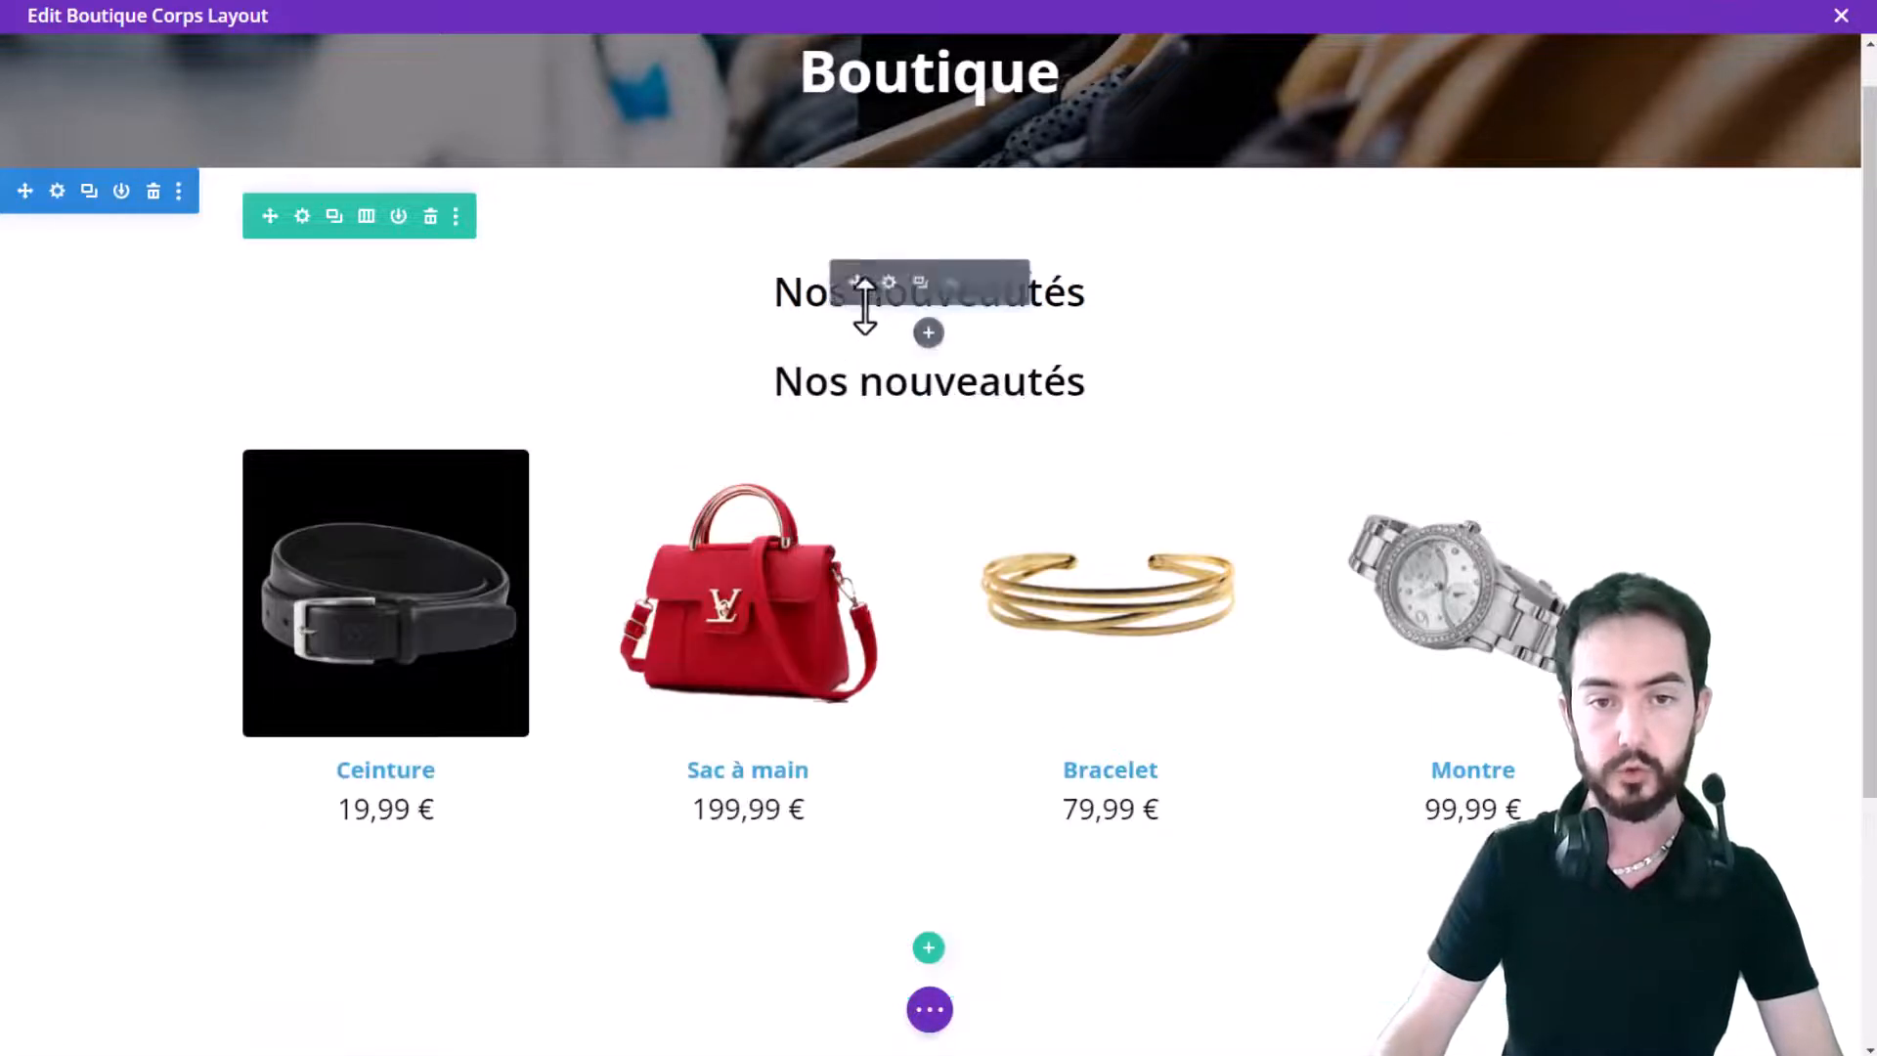
left_click_drag(866, 395, 884, 887)
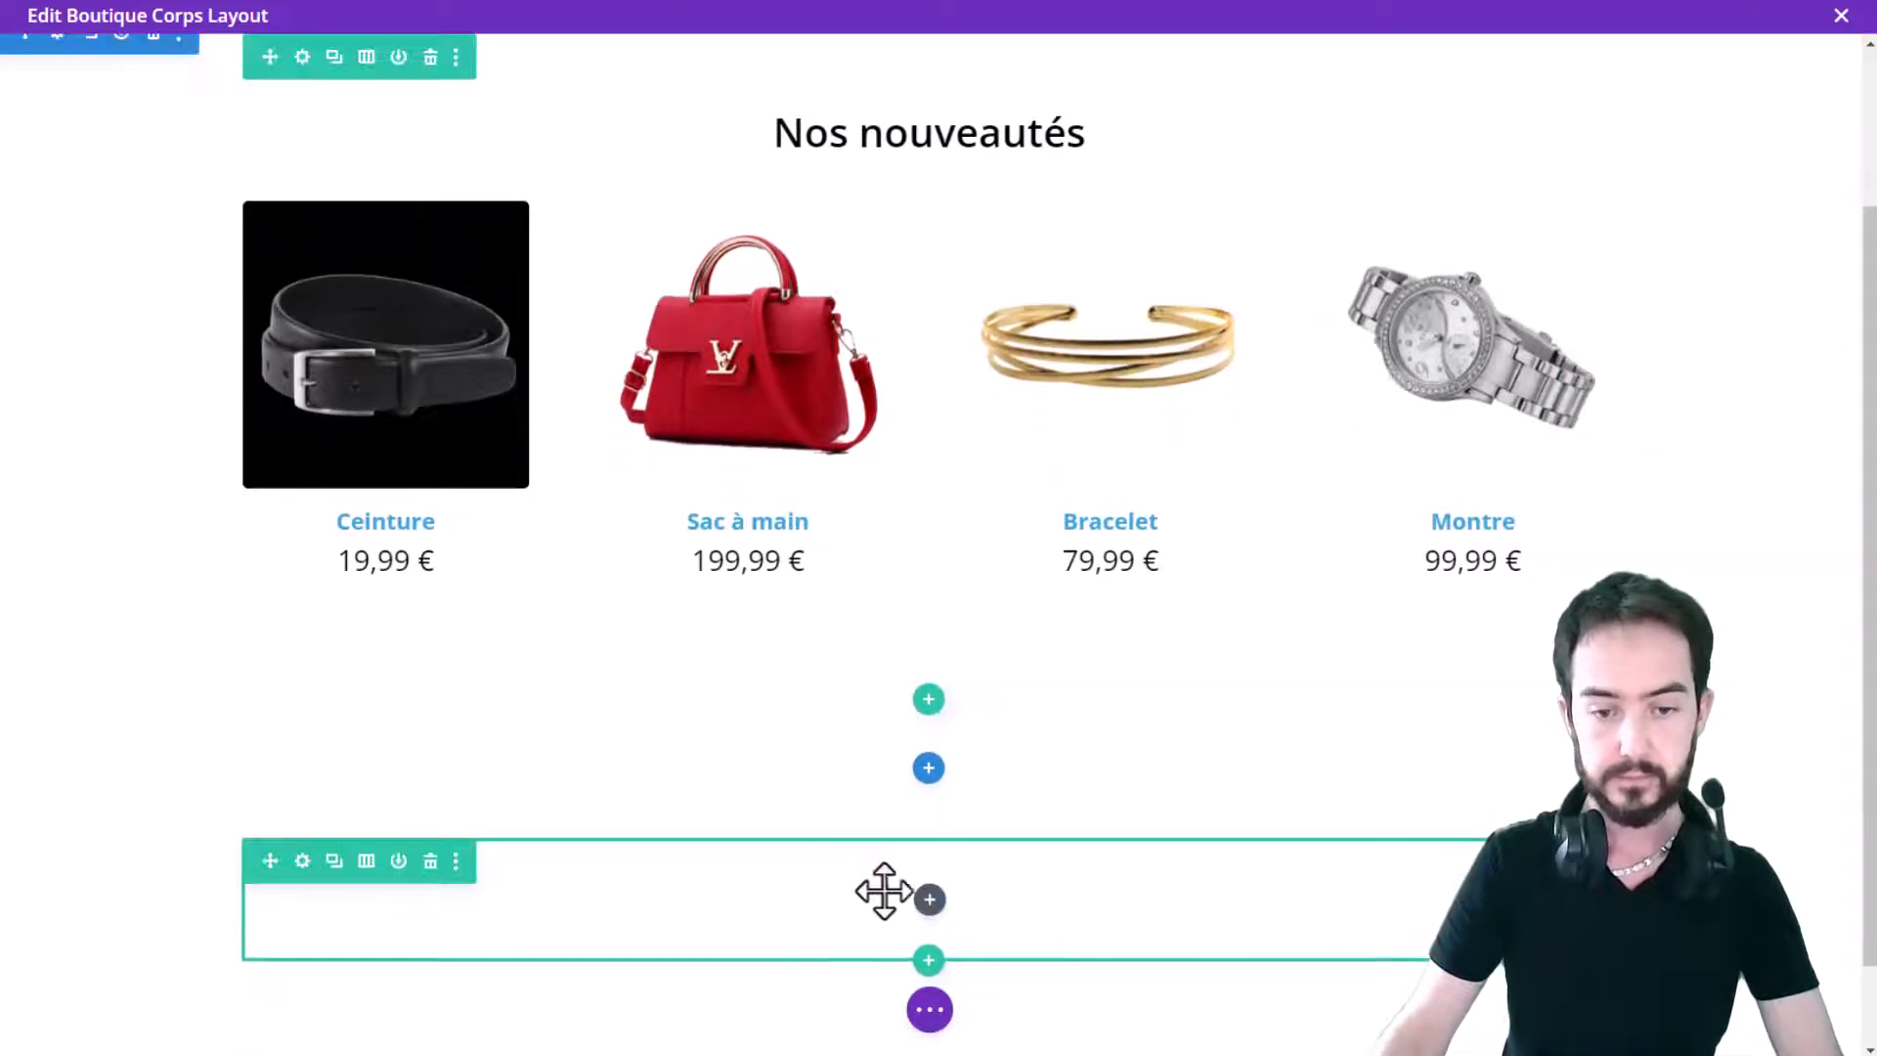
scroll(1055, 816, "down", 1)
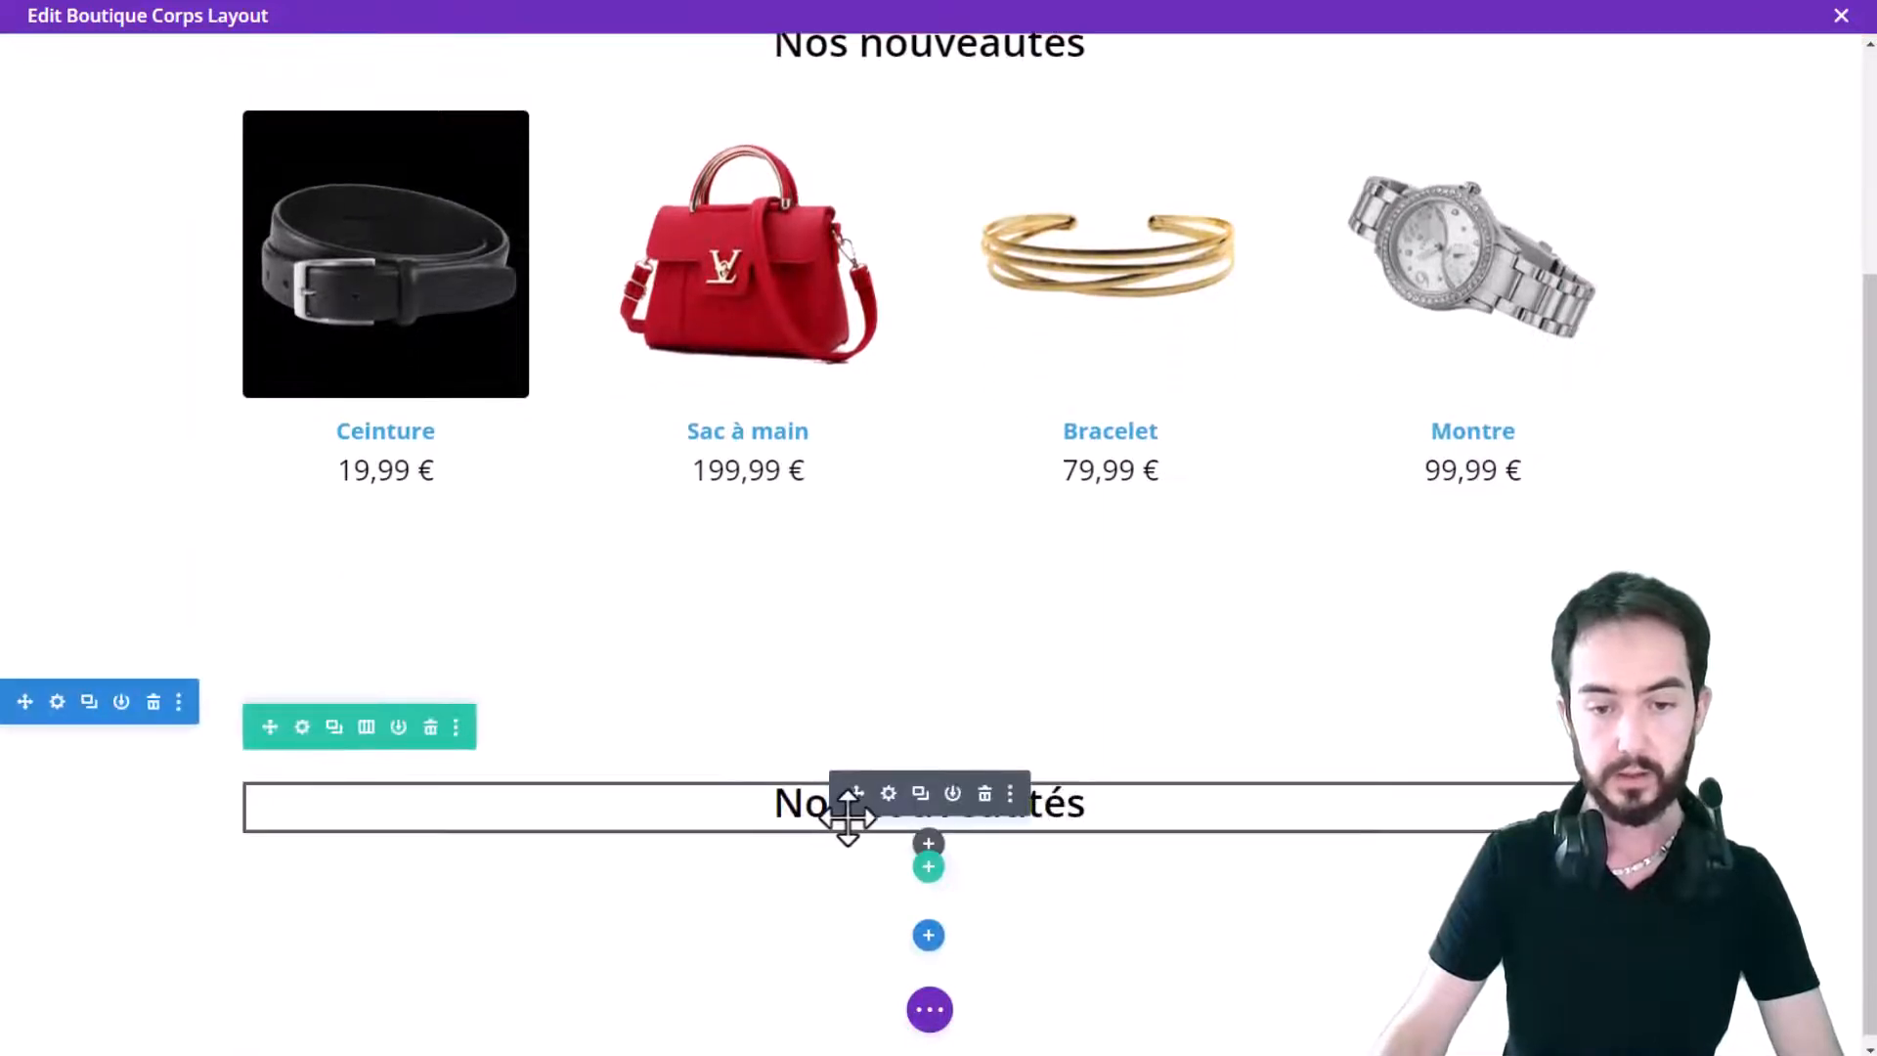
Step: Change the copied heading's text to "Nos accessoires" and save the text module
left_click(889, 792)
left_click(193, 540)
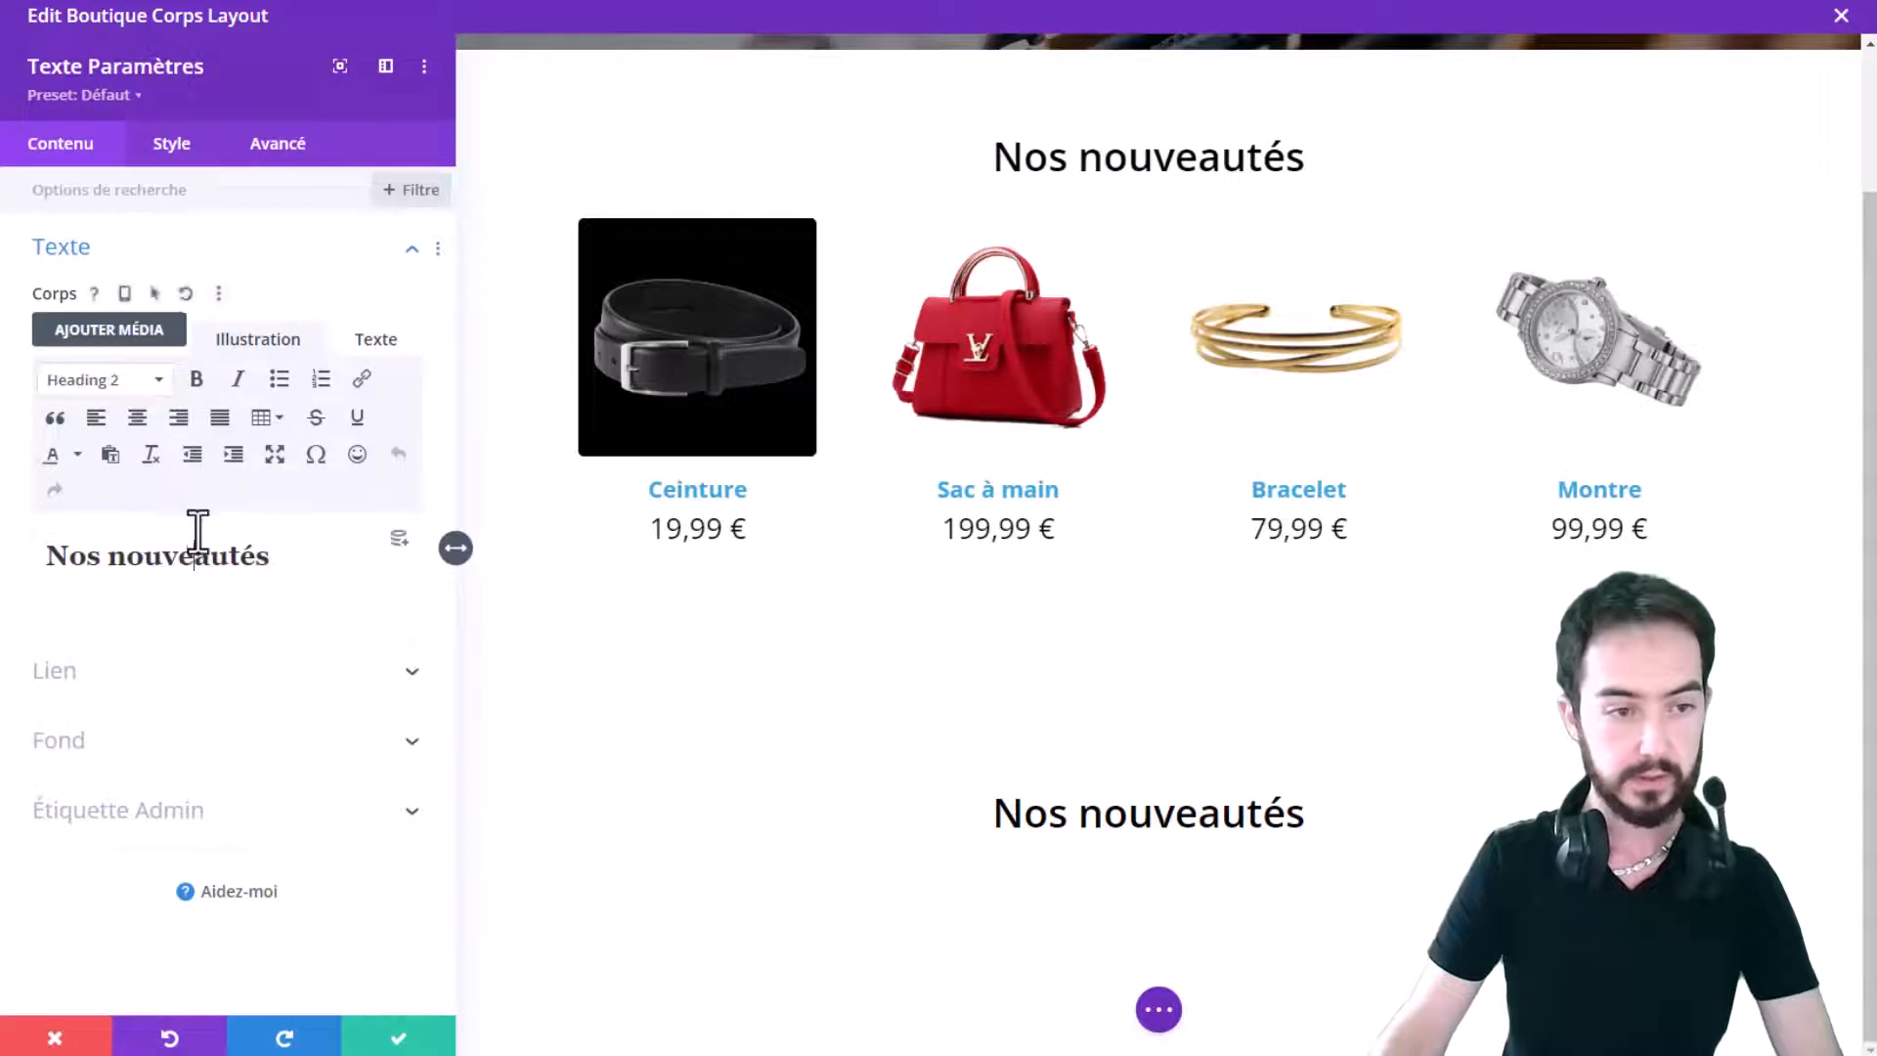
triple_click(202, 540)
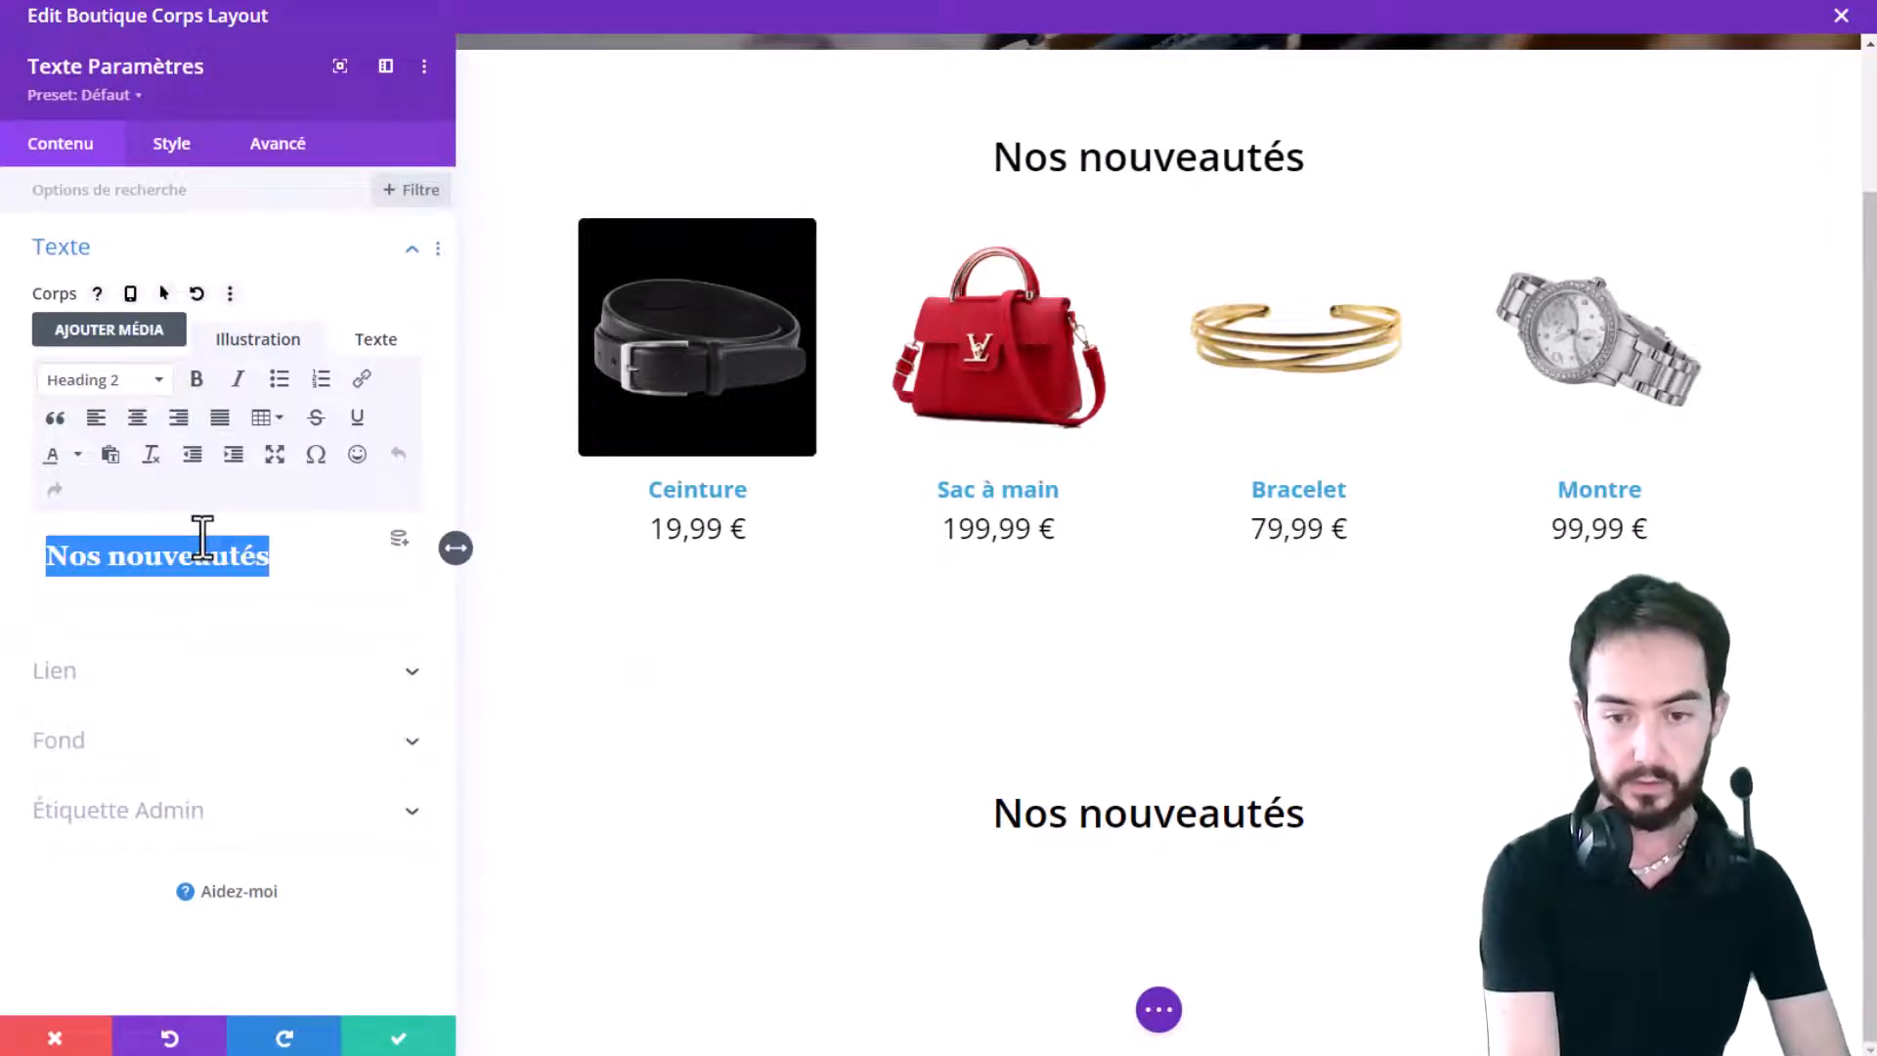
type("Nos ac")
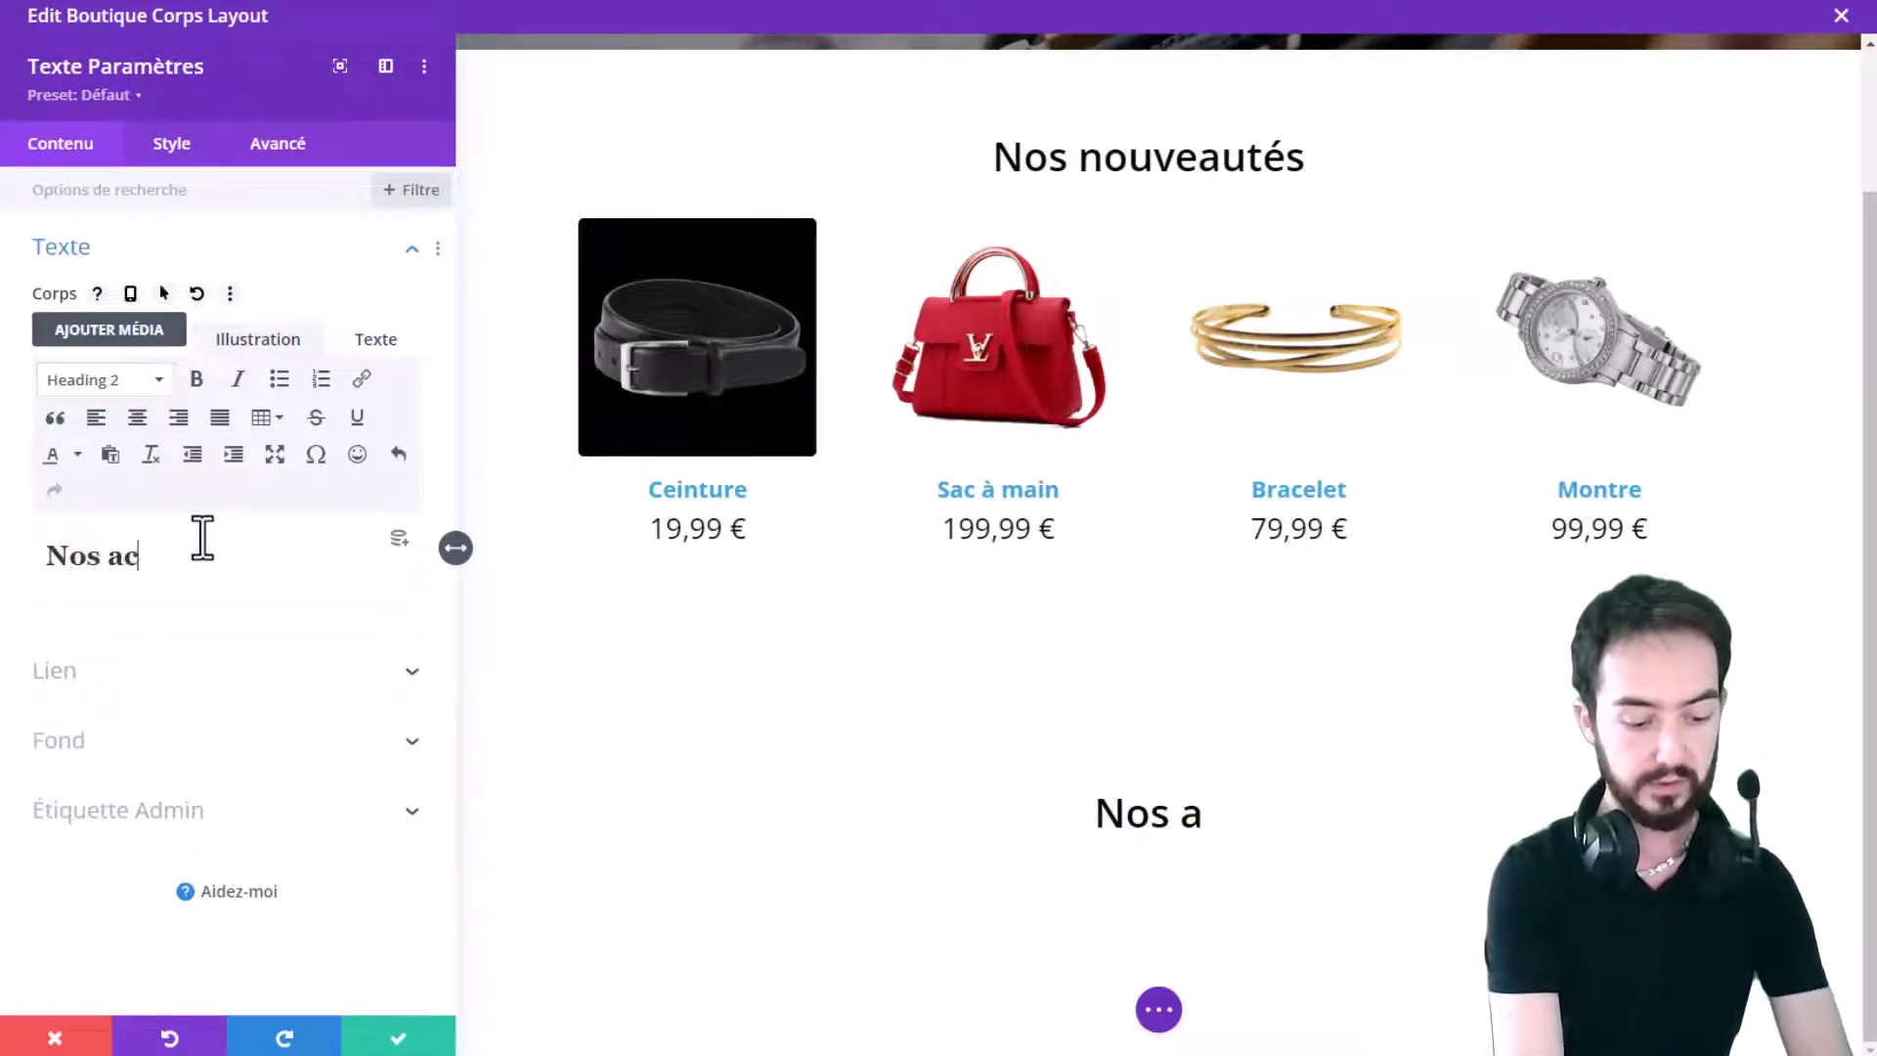
type("cessoires")
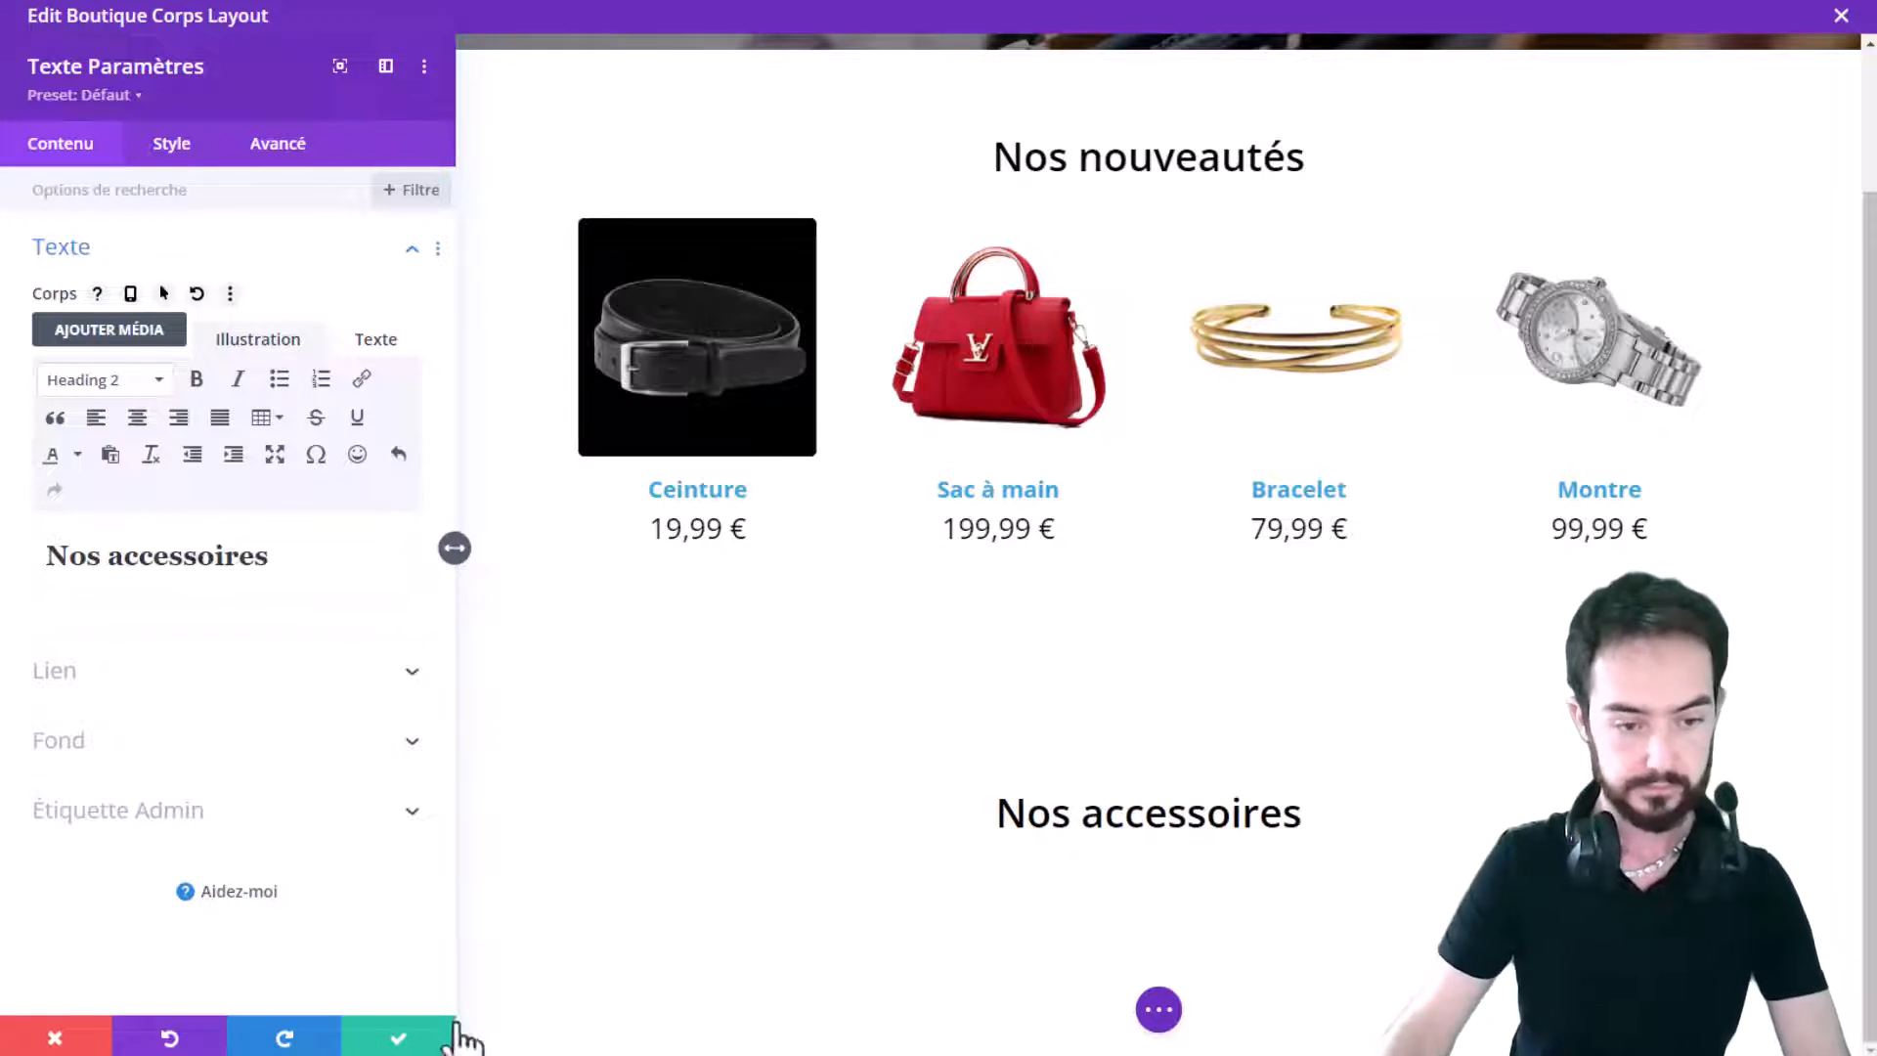
left_click(411, 1034)
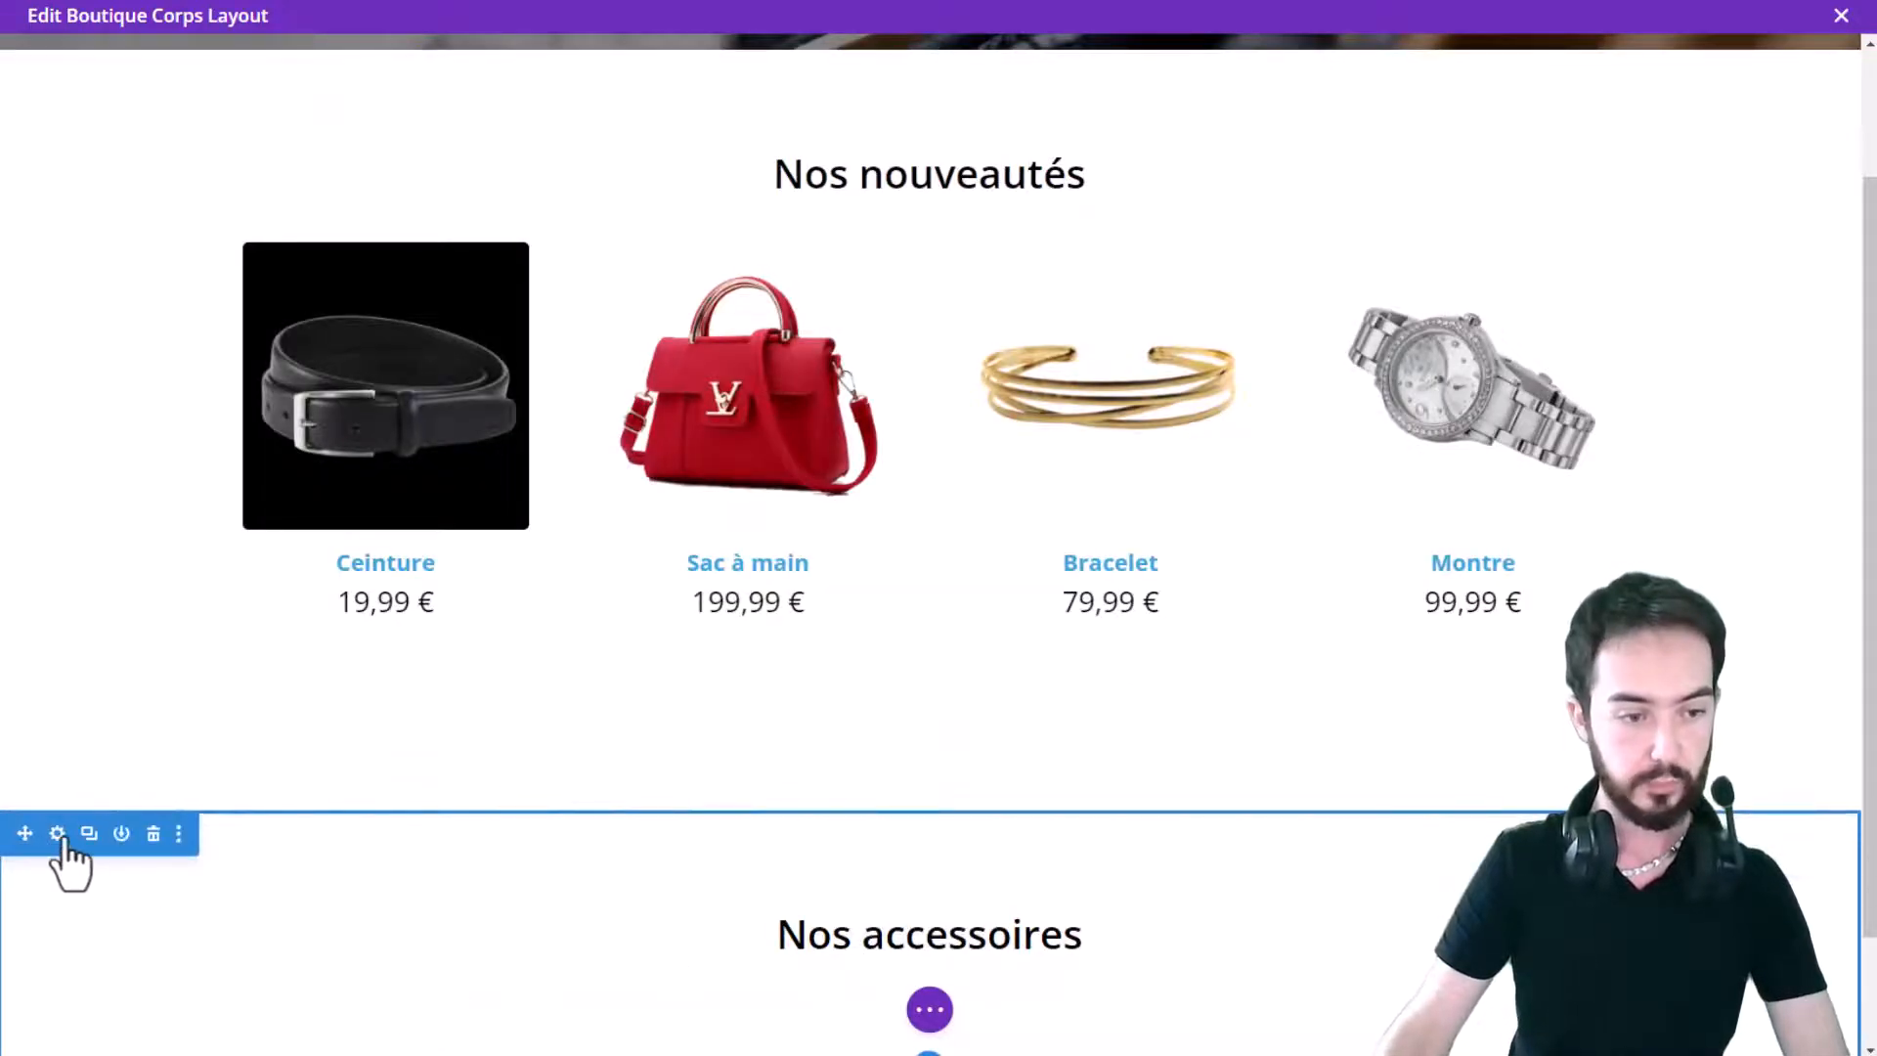
Step: Set the accessories section's top and bottom inner padding (Marge interne) to 30px and save
left_click(57, 833)
left_click(173, 145)
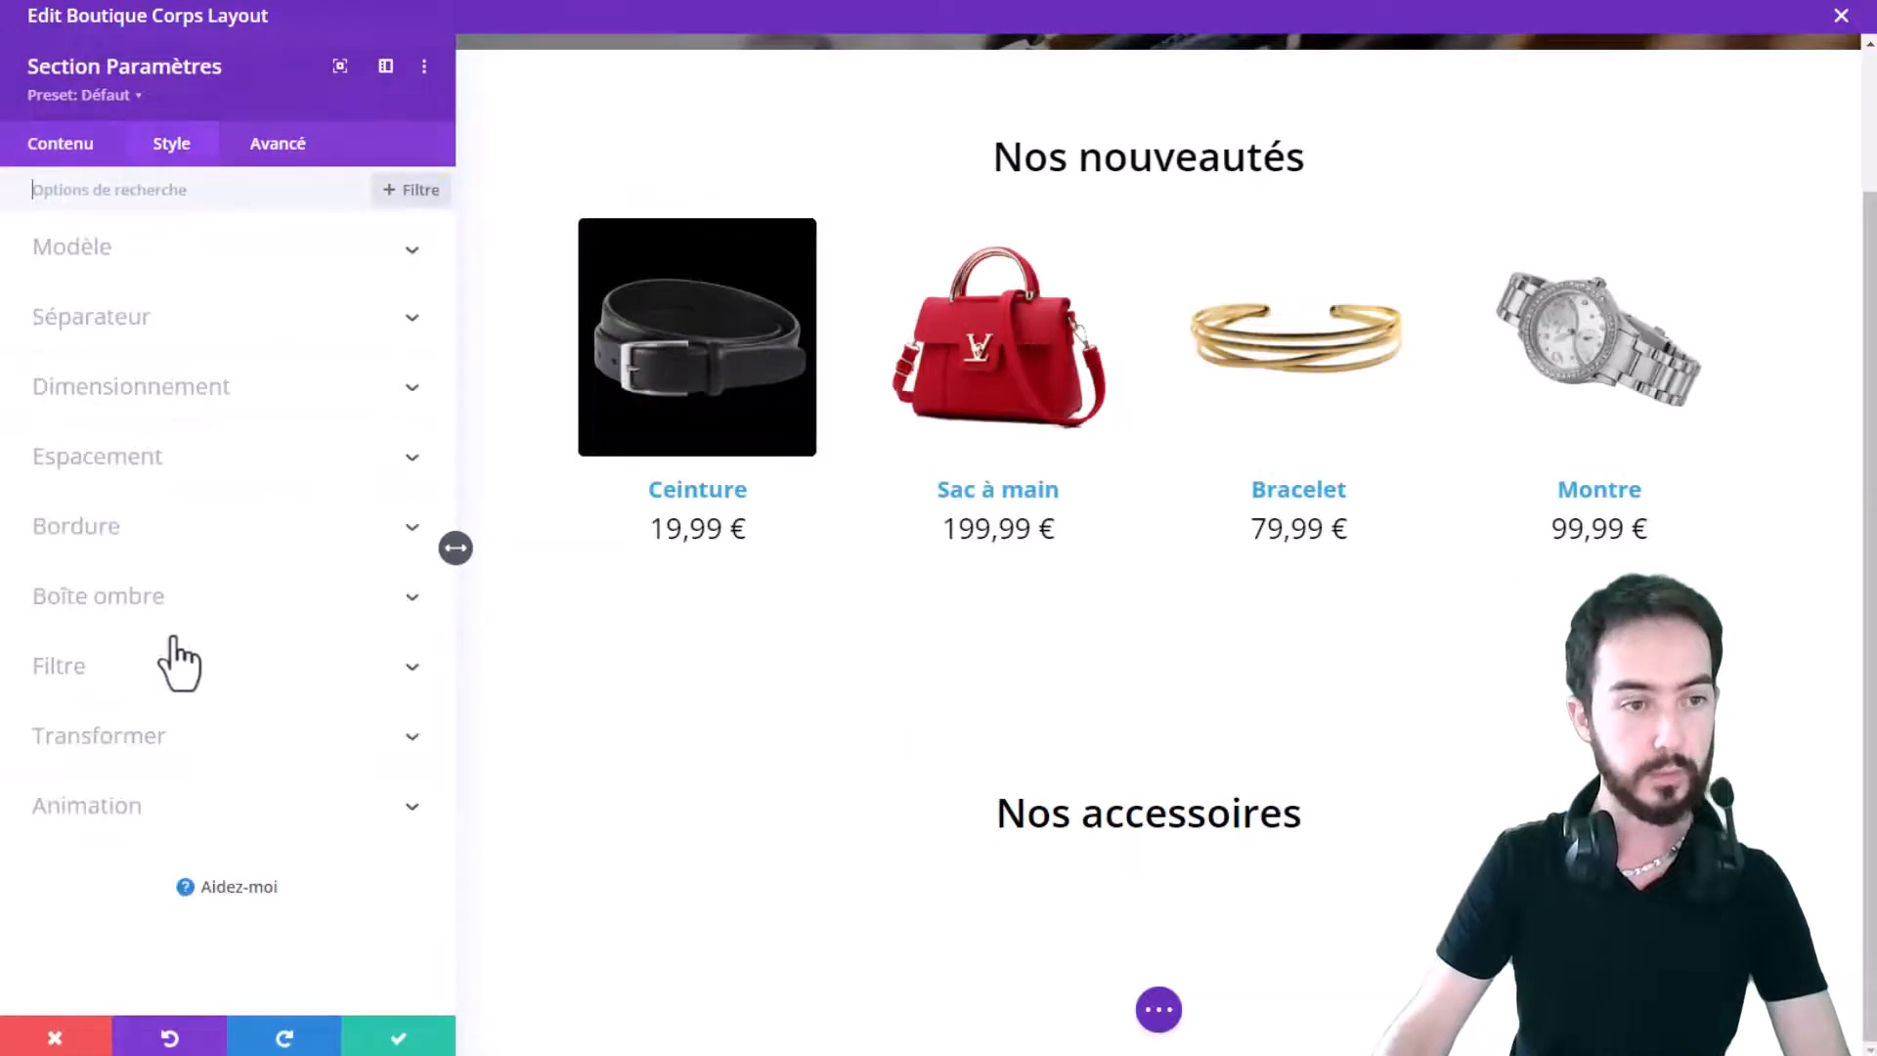
left_click(171, 406)
scroll(238, 283, "up", 1)
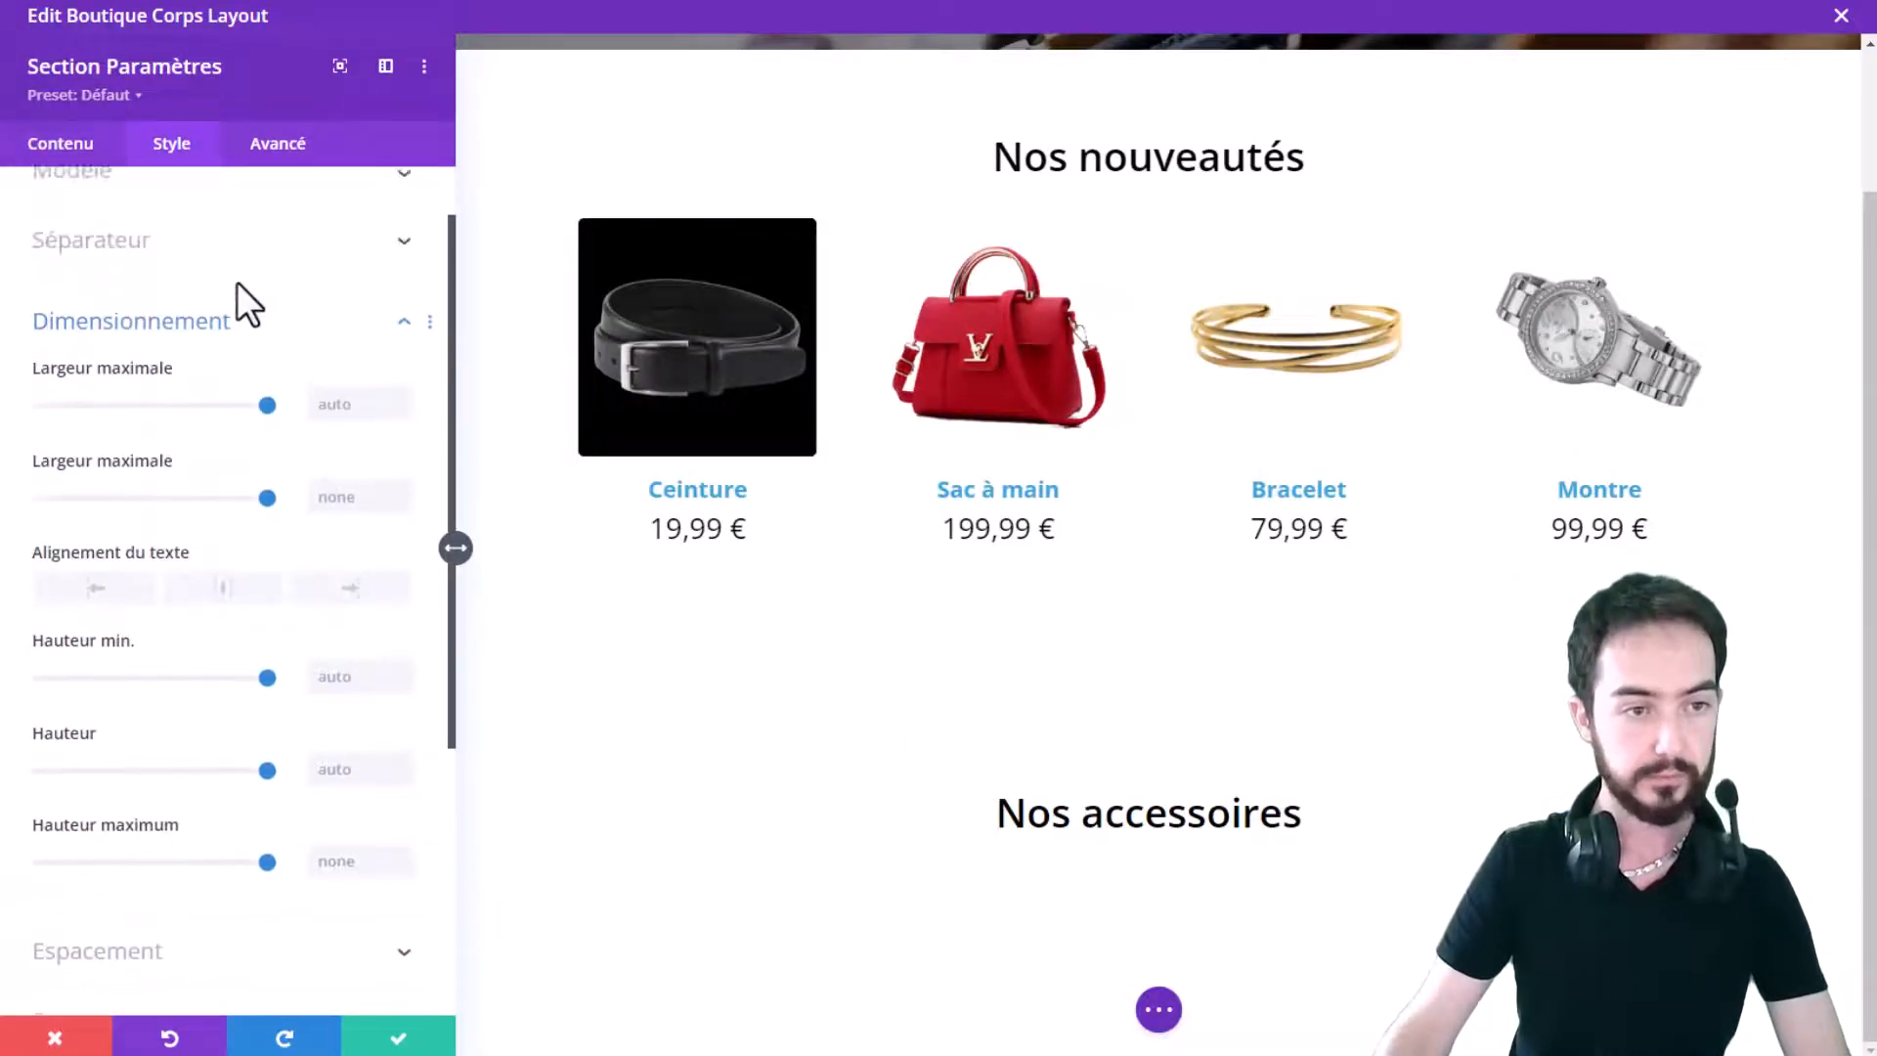
scroll(195, 308, "up", 1)
scroll(205, 411, "down", 5)
left_click(161, 565)
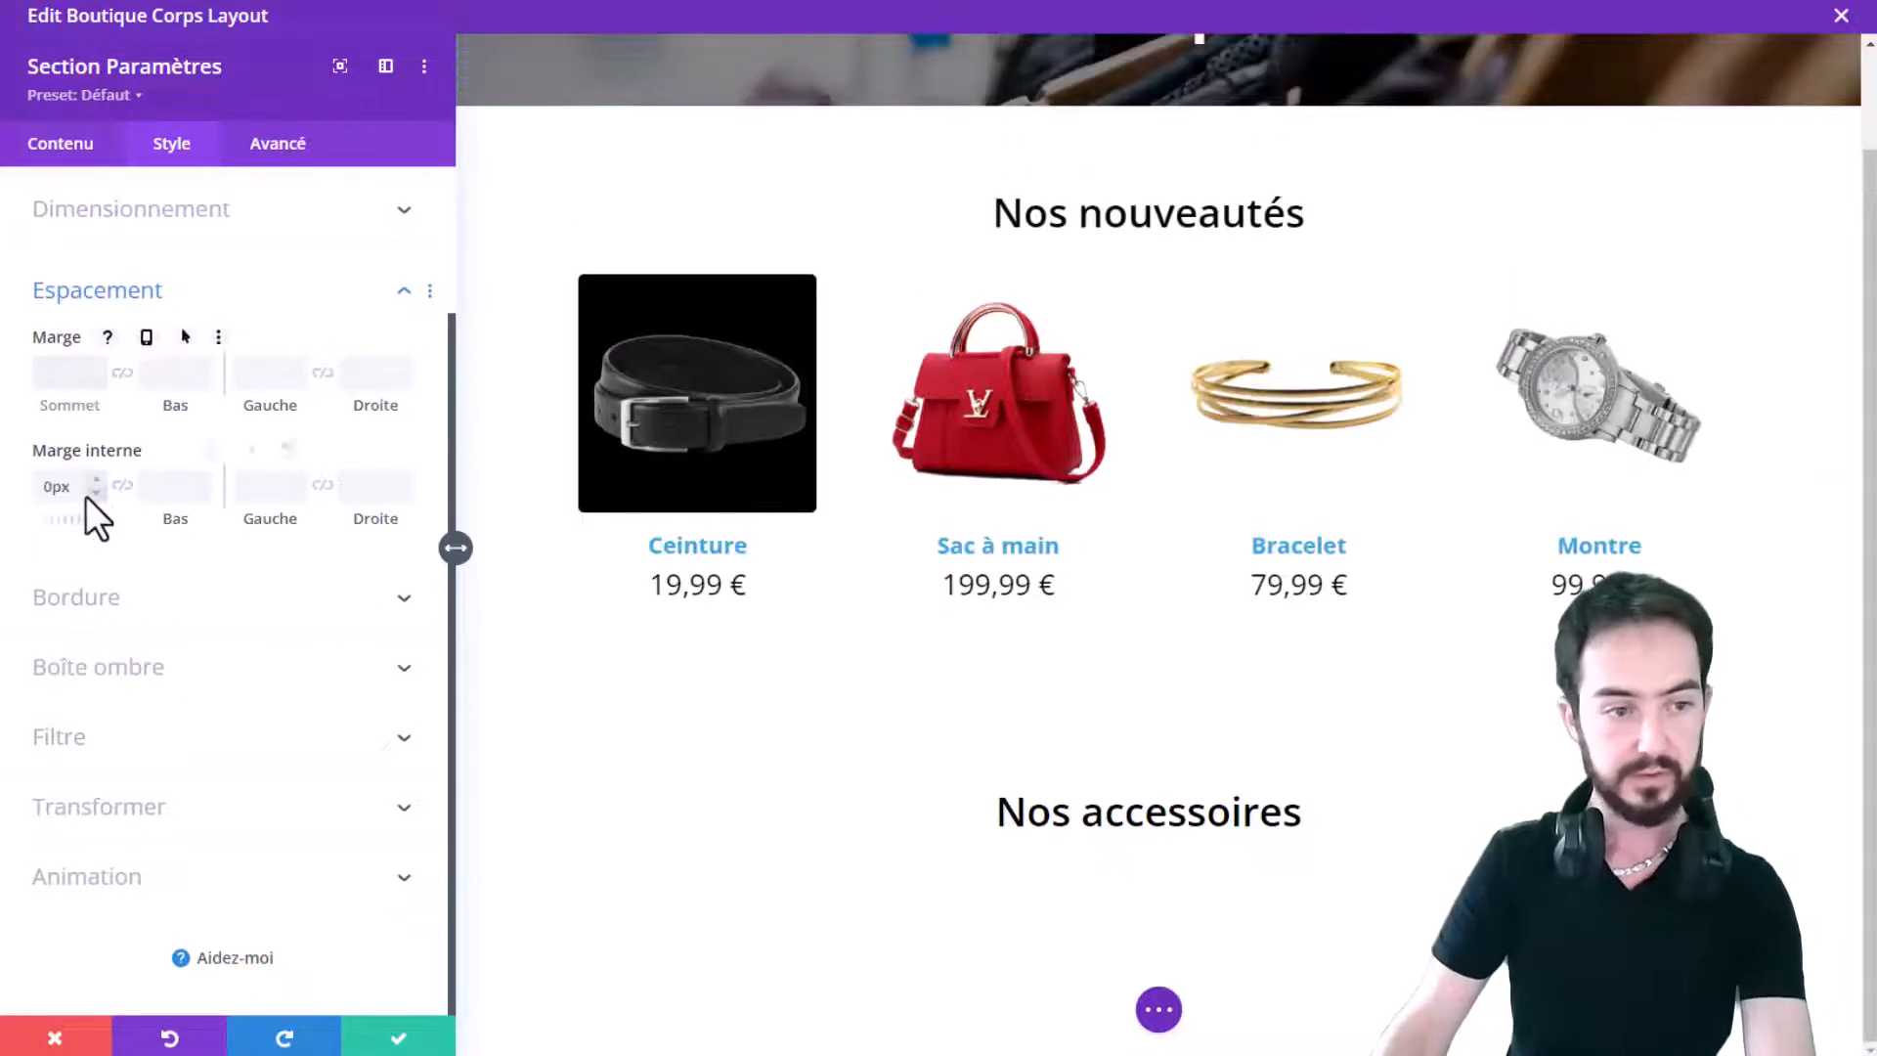
left_click(59, 489)
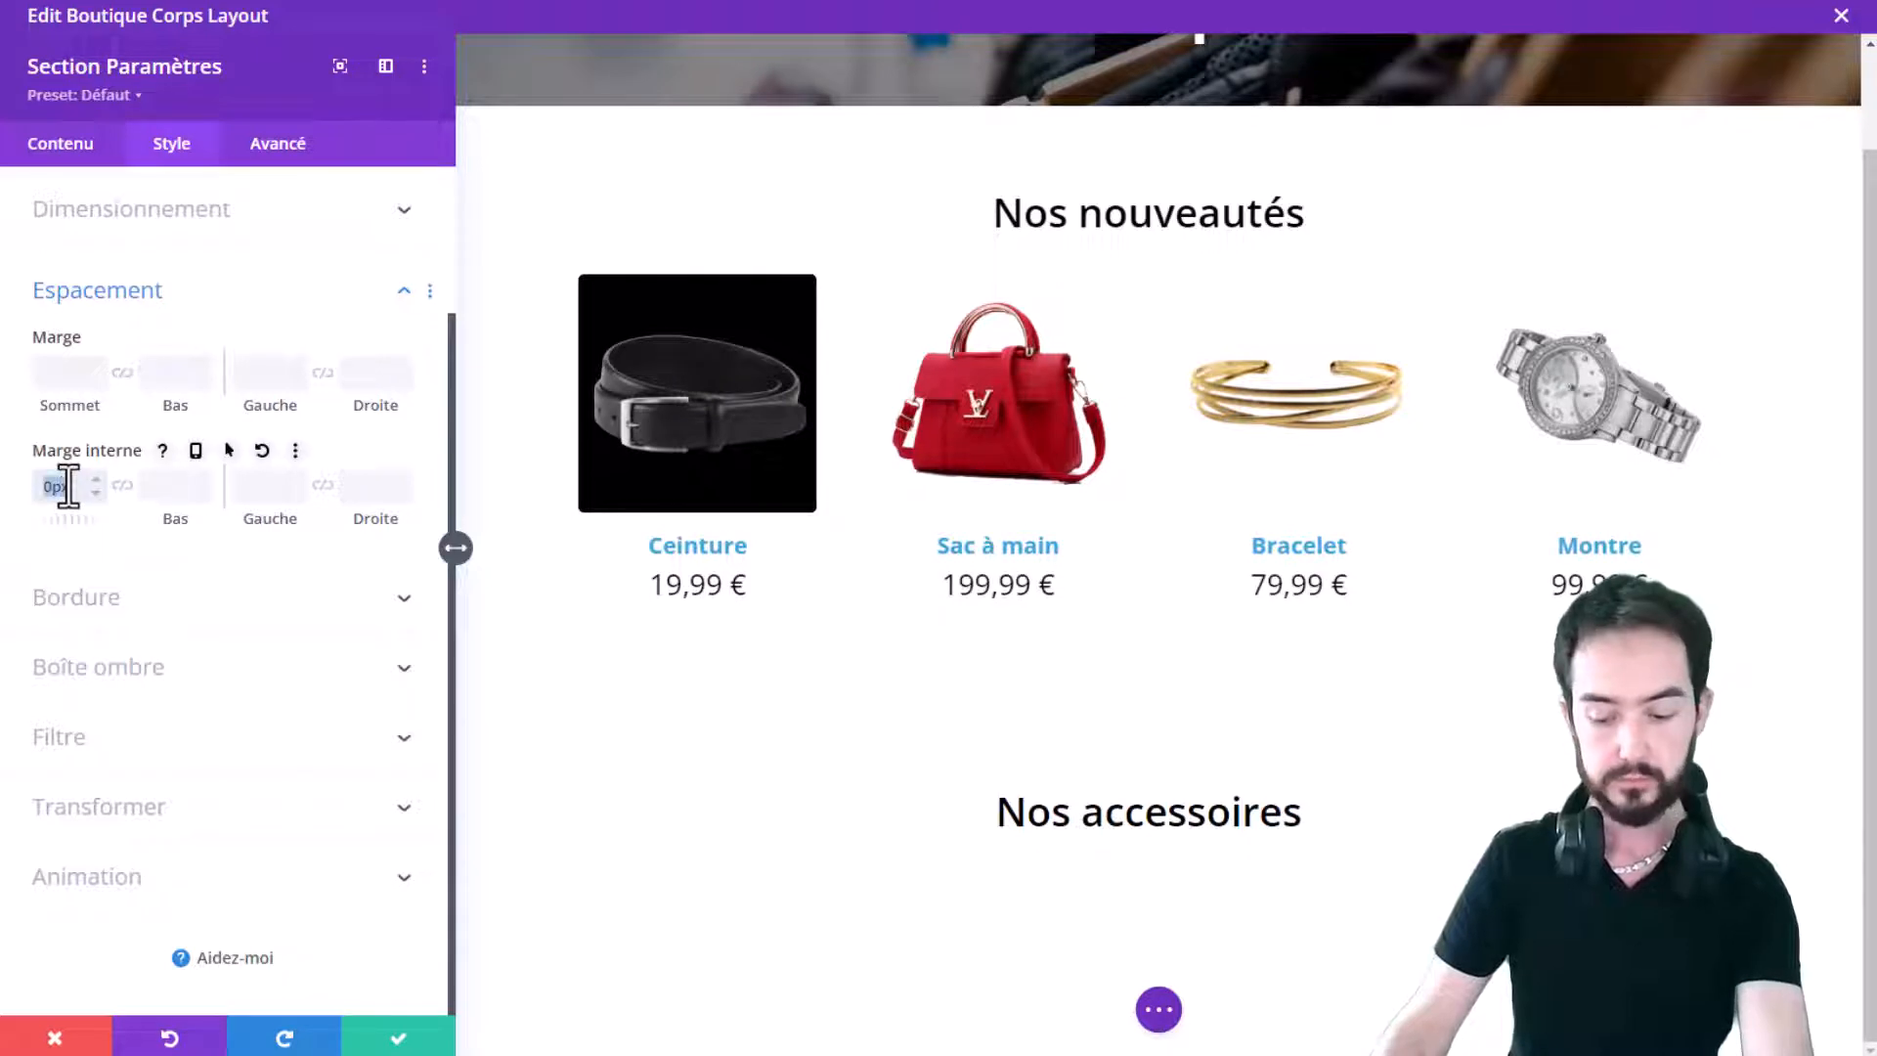
type("30")
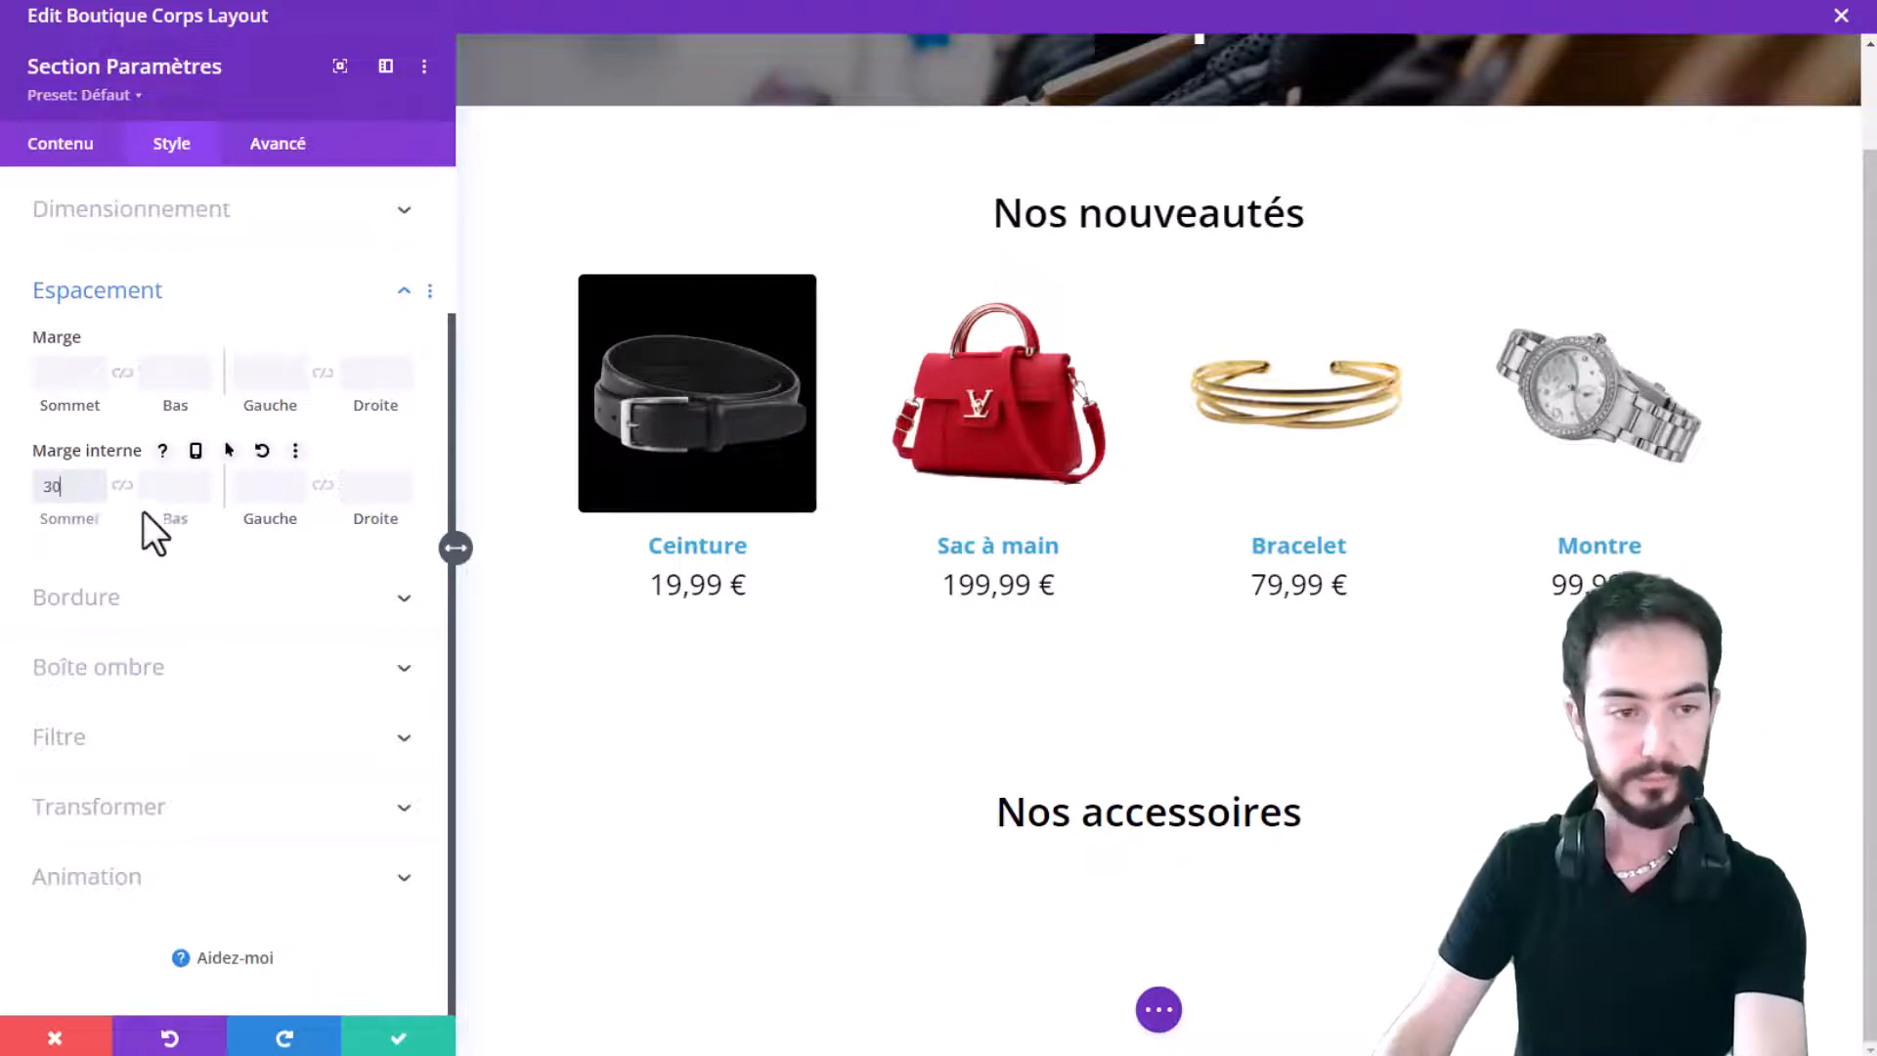
type("px")
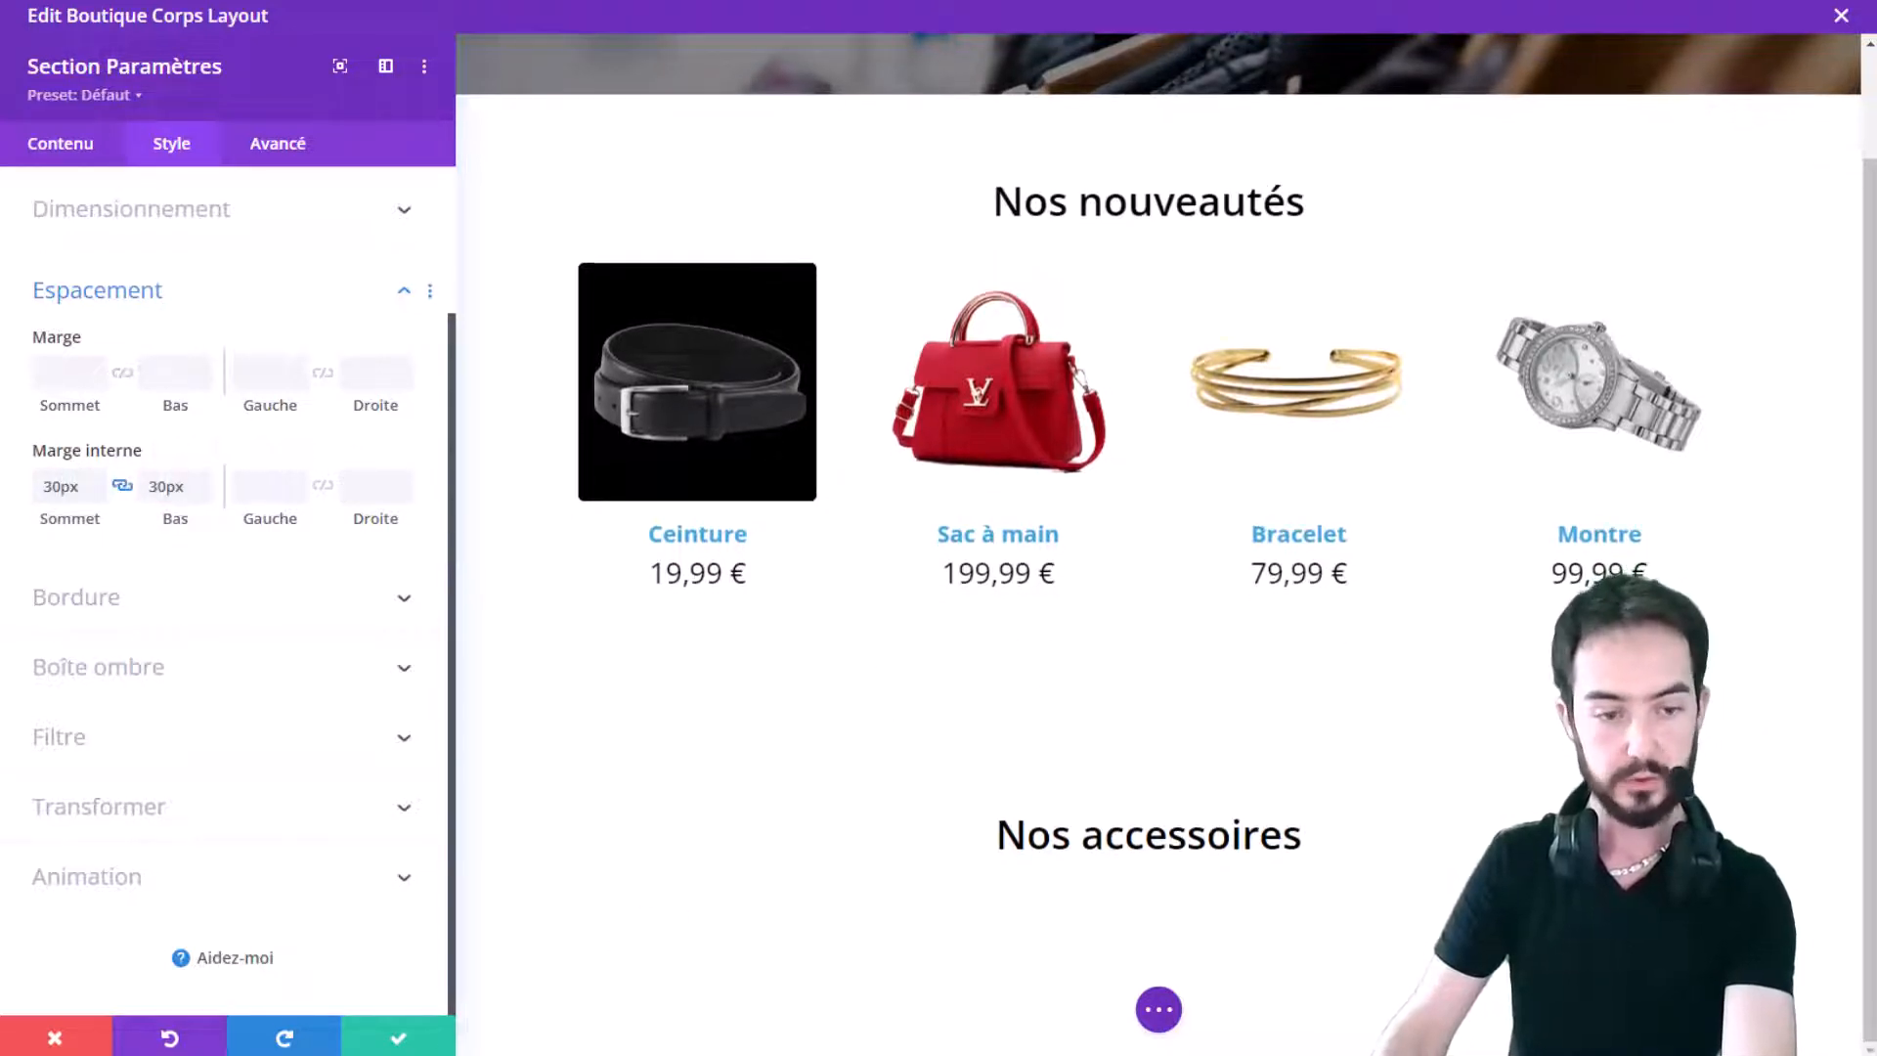
left_click(398, 1035)
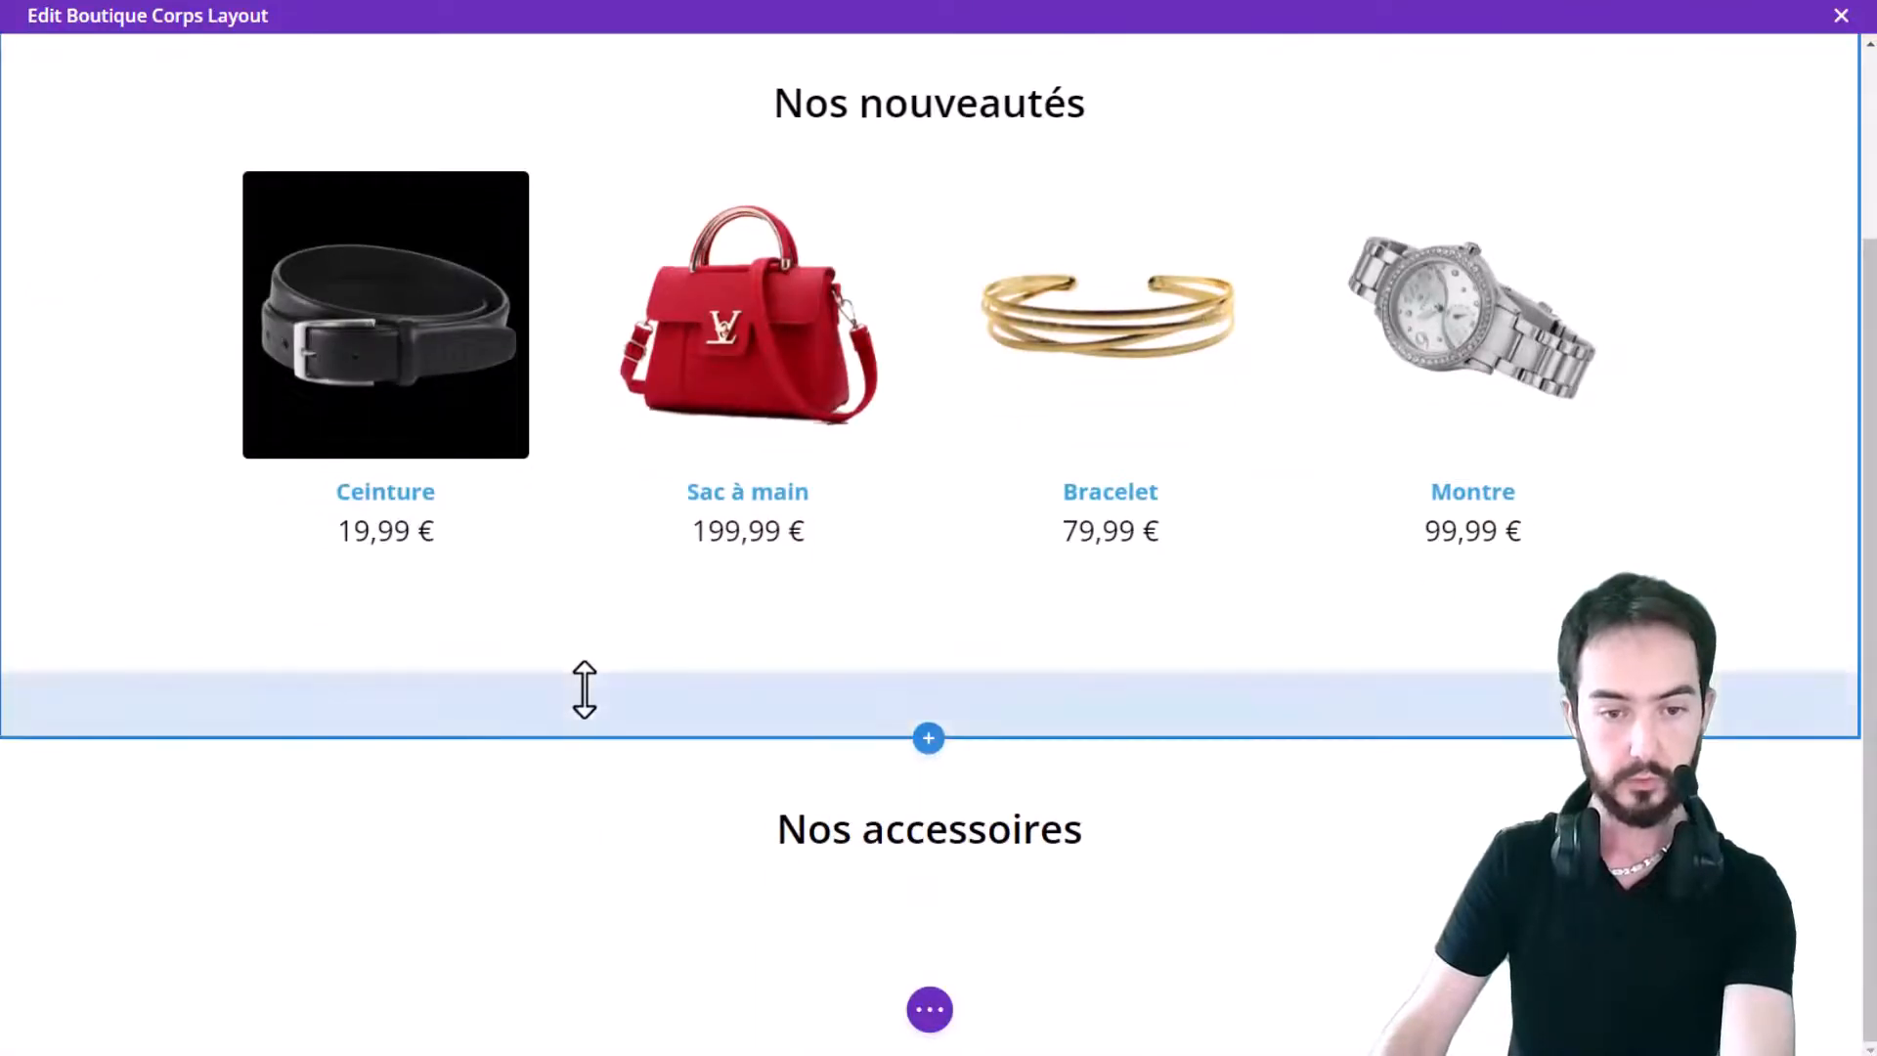
Step: Set the new-arrivals section's top and bottom inner padding (Marge interne) to 30px and save
scroll(586, 691, "up", 2)
left_click(56, 240)
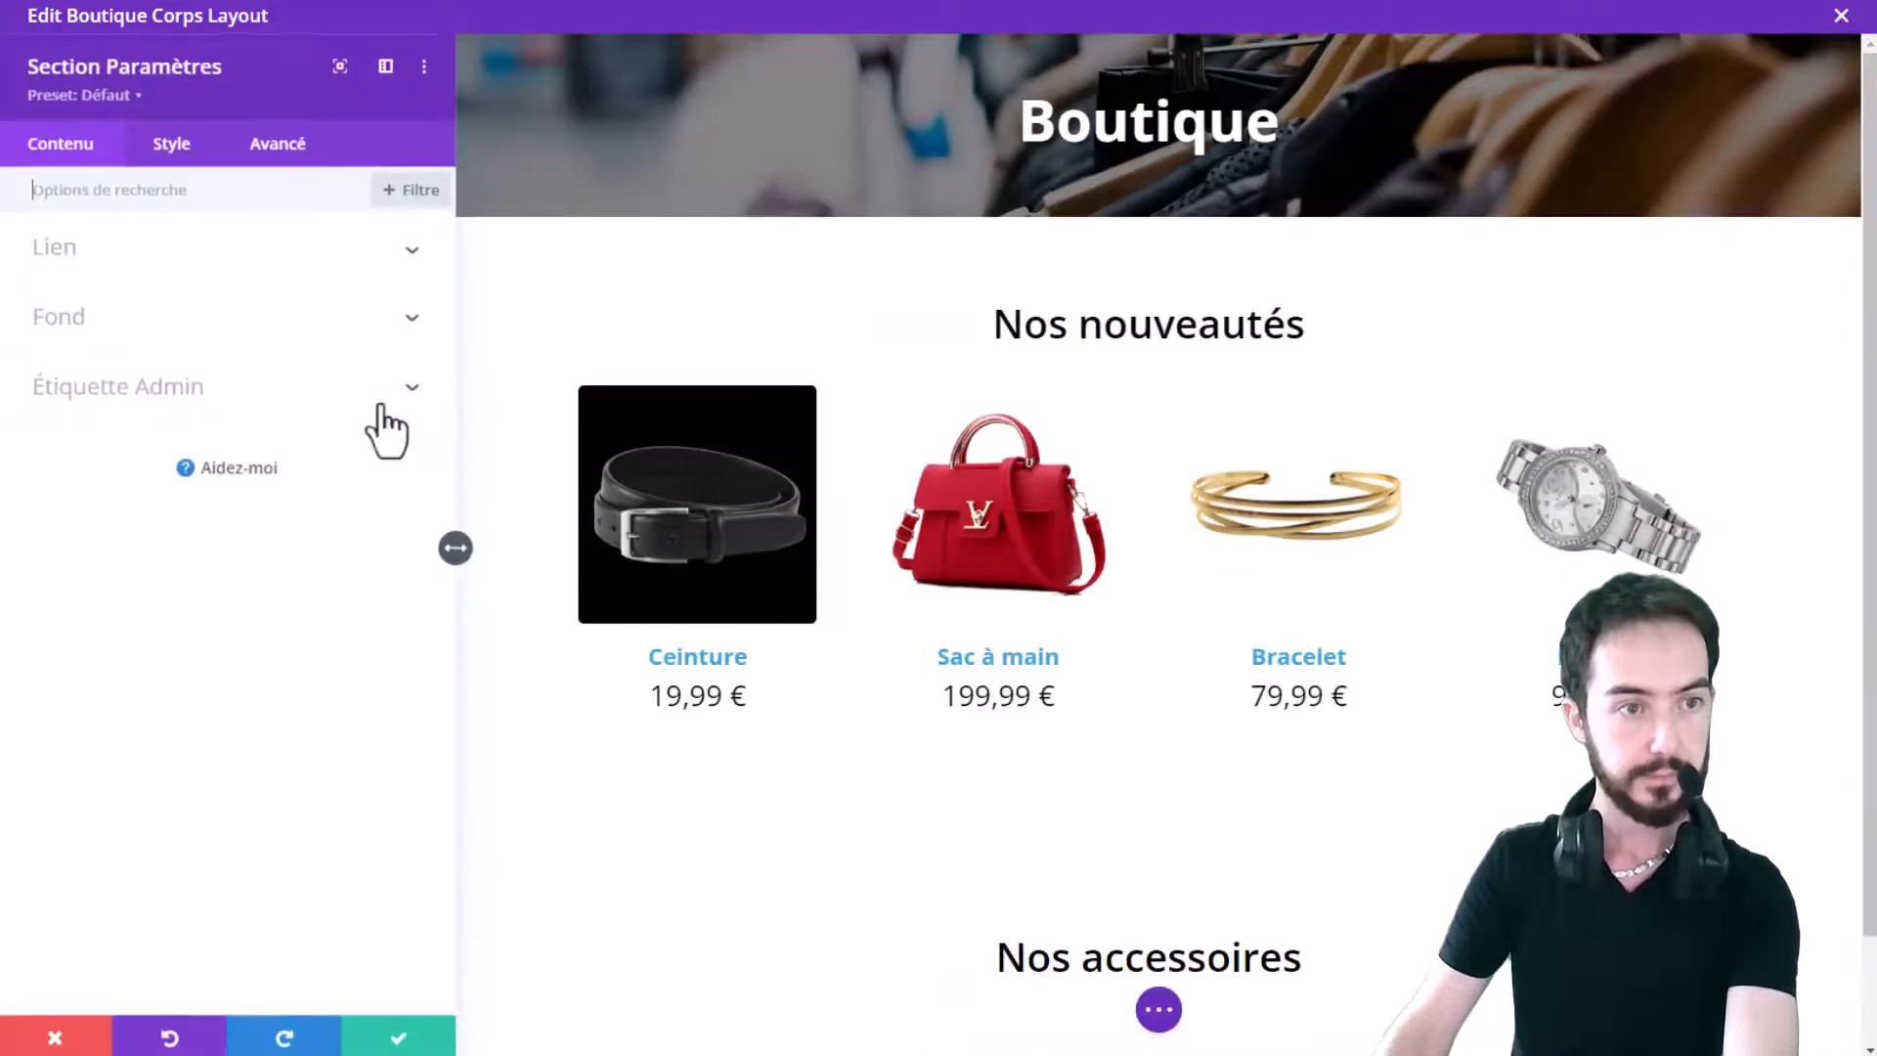
left_click(171, 147)
left_click(103, 467)
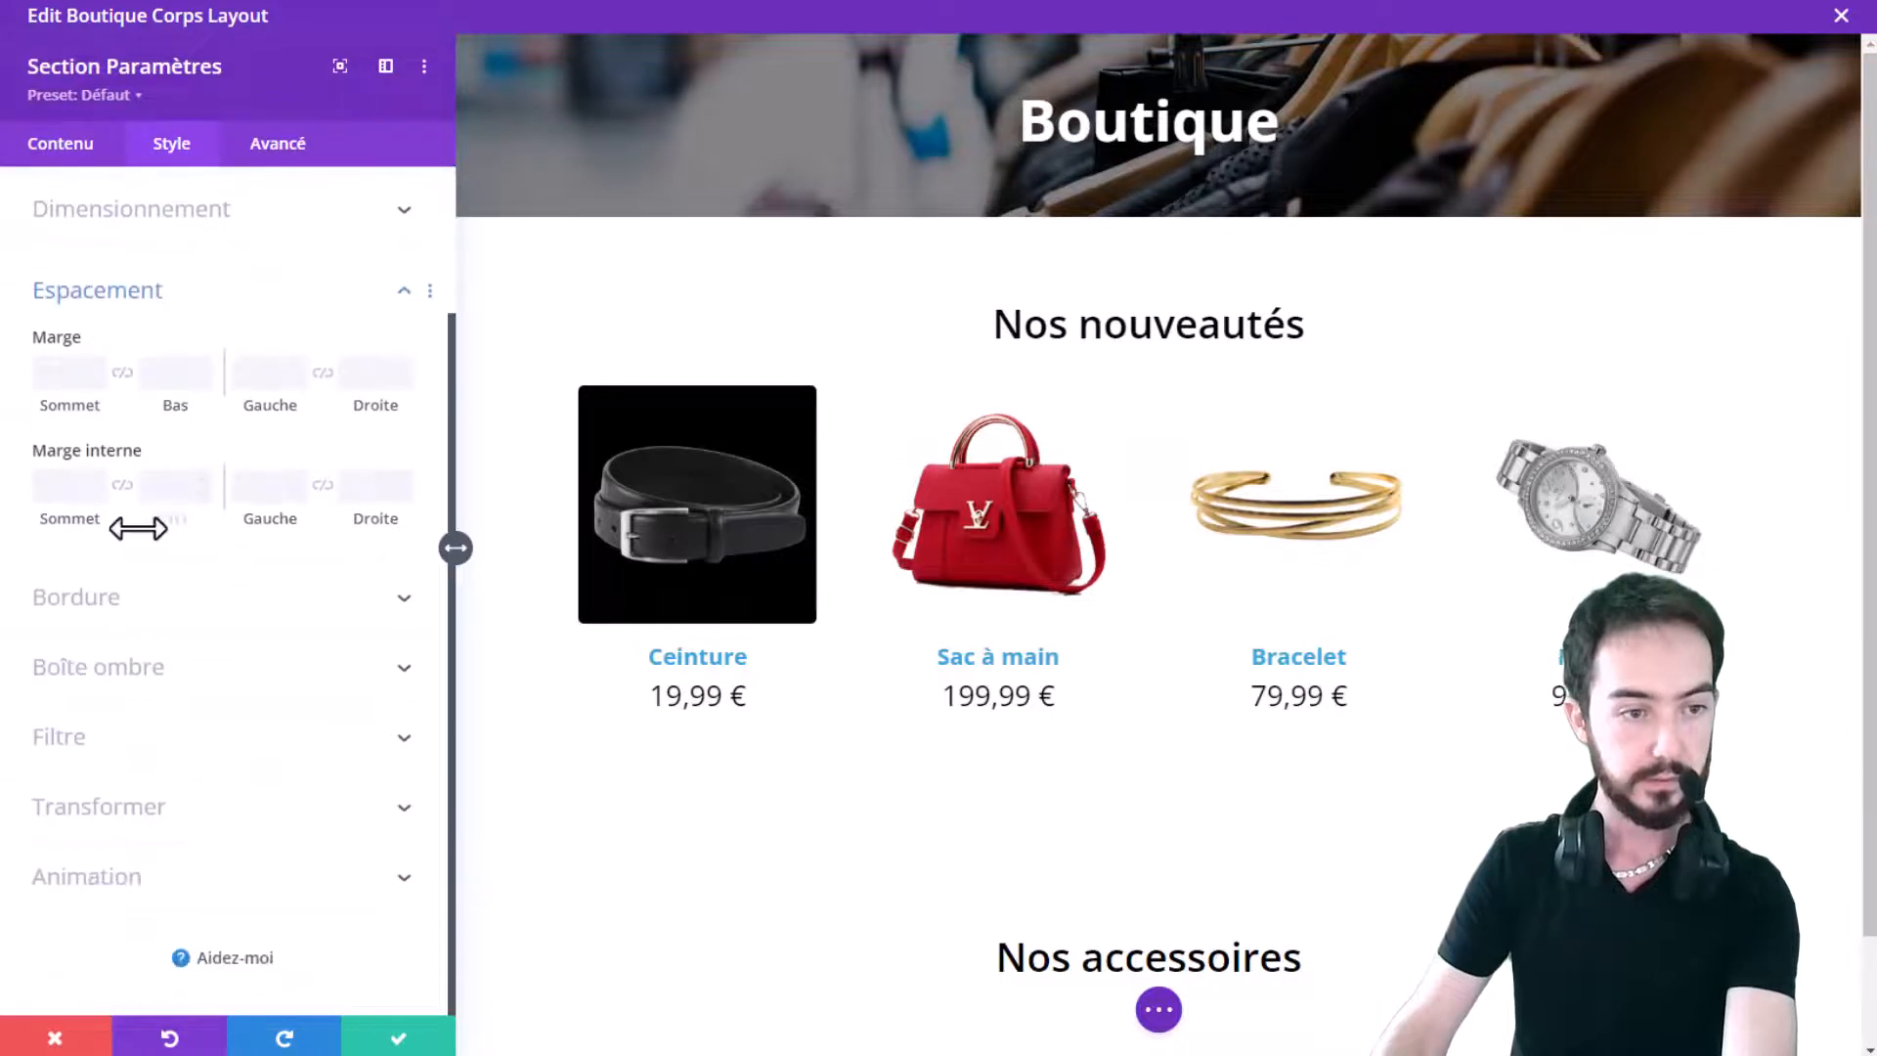
left_click(67, 479)
type("30")
left_click(124, 487)
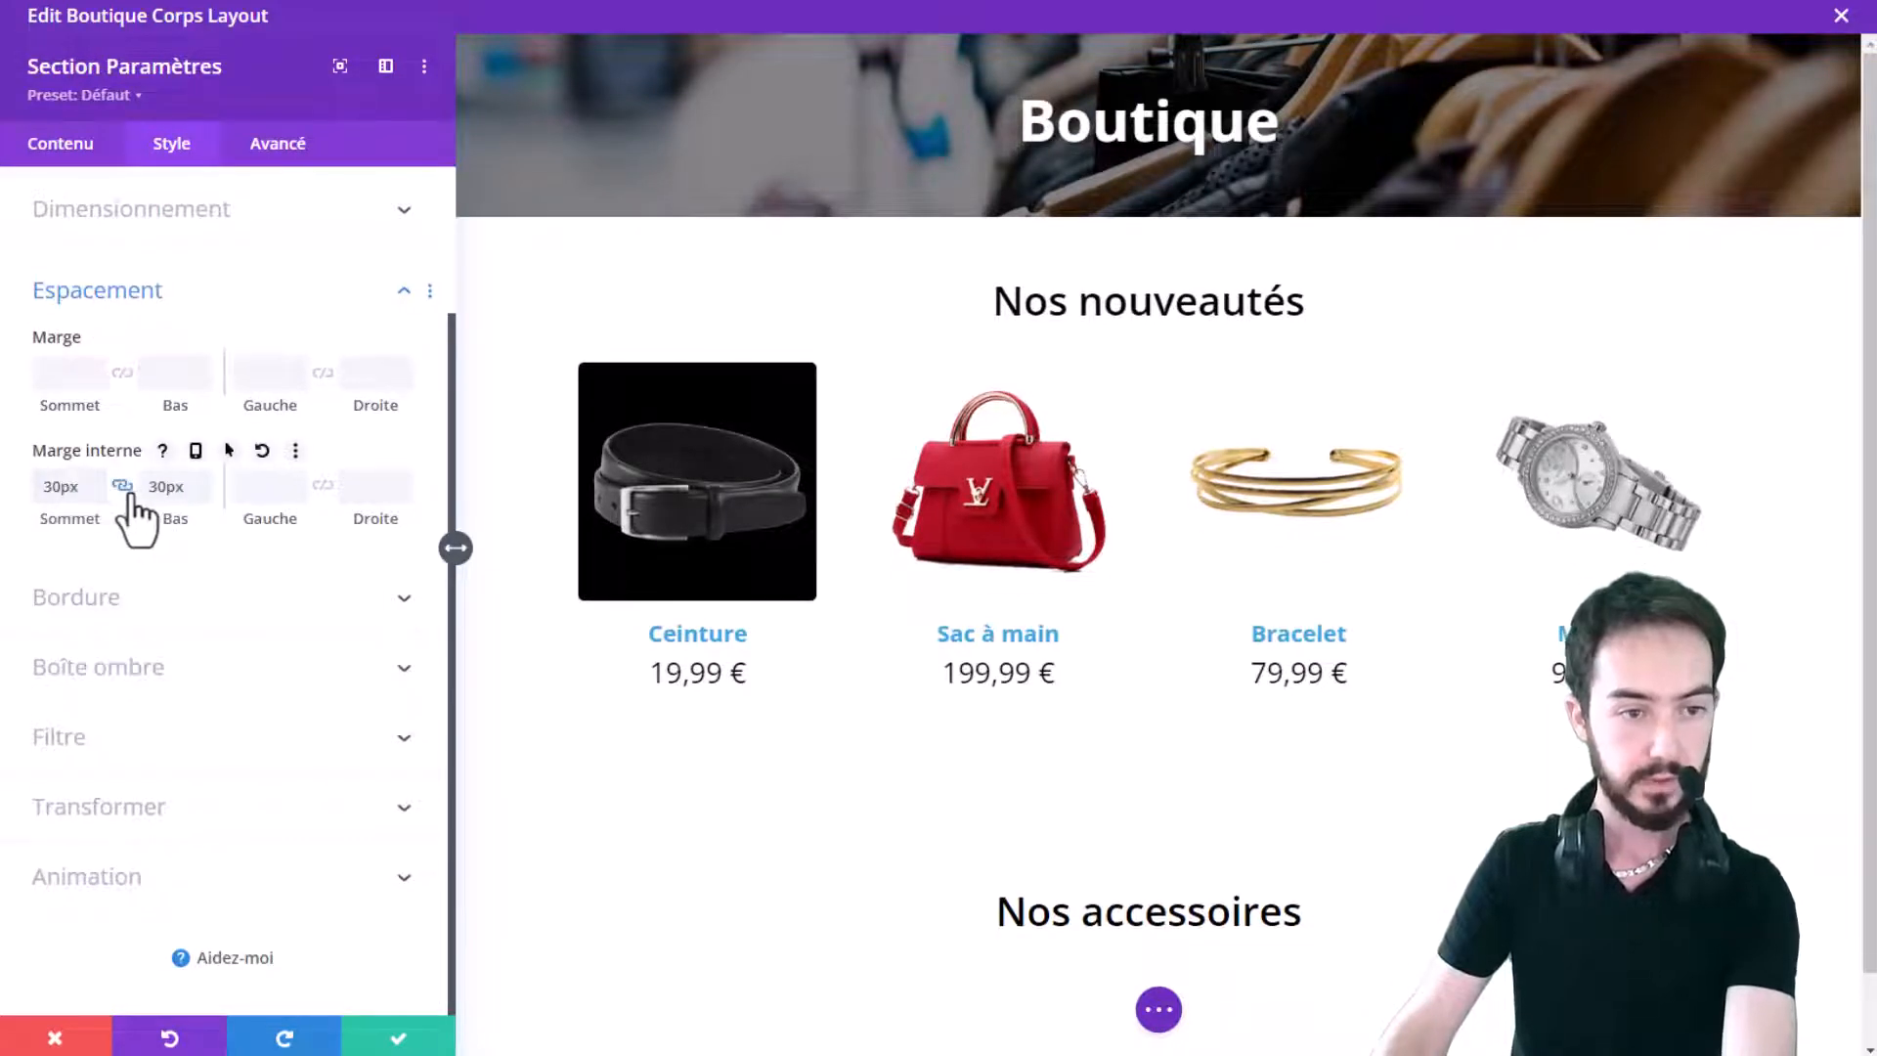
left_click(397, 1036)
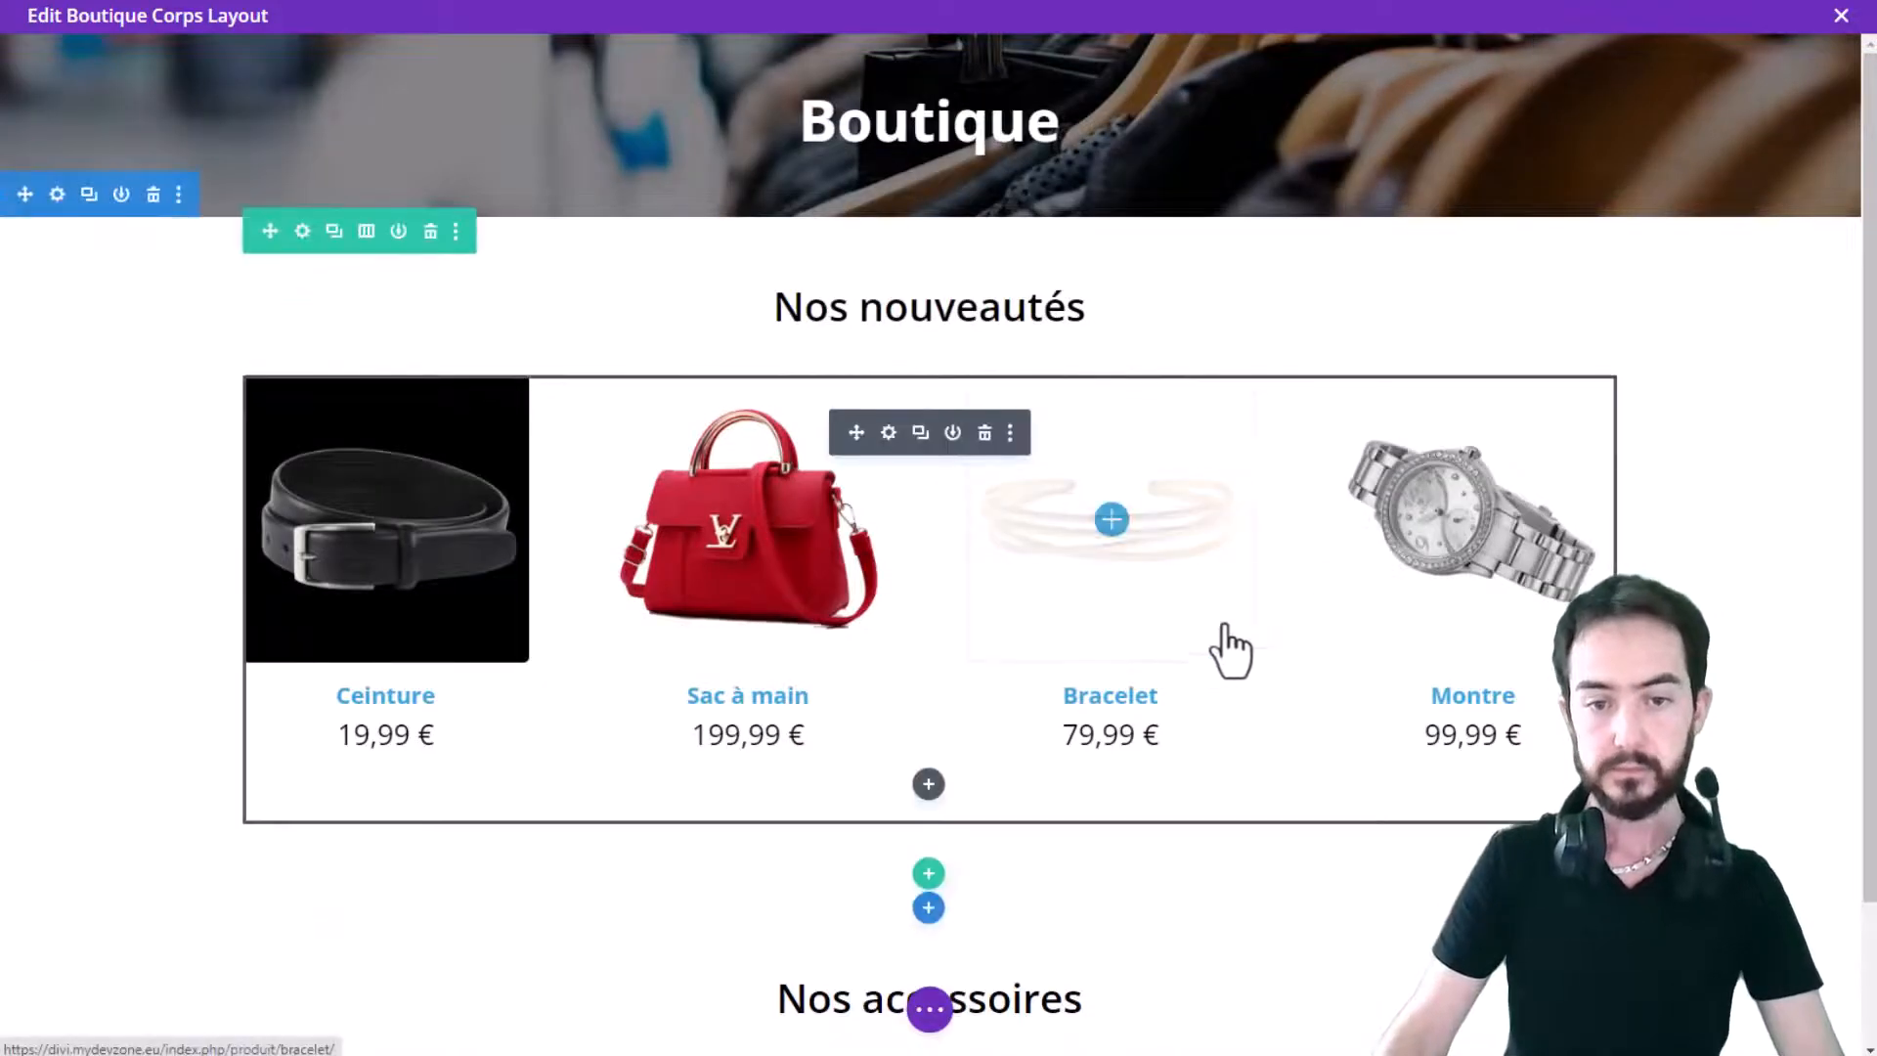
Step: Add a one-third/two-thirds row below the "Nos accessoires" heading and insert an Image module in its narrow column
scroll(1369, 606, "down", 2)
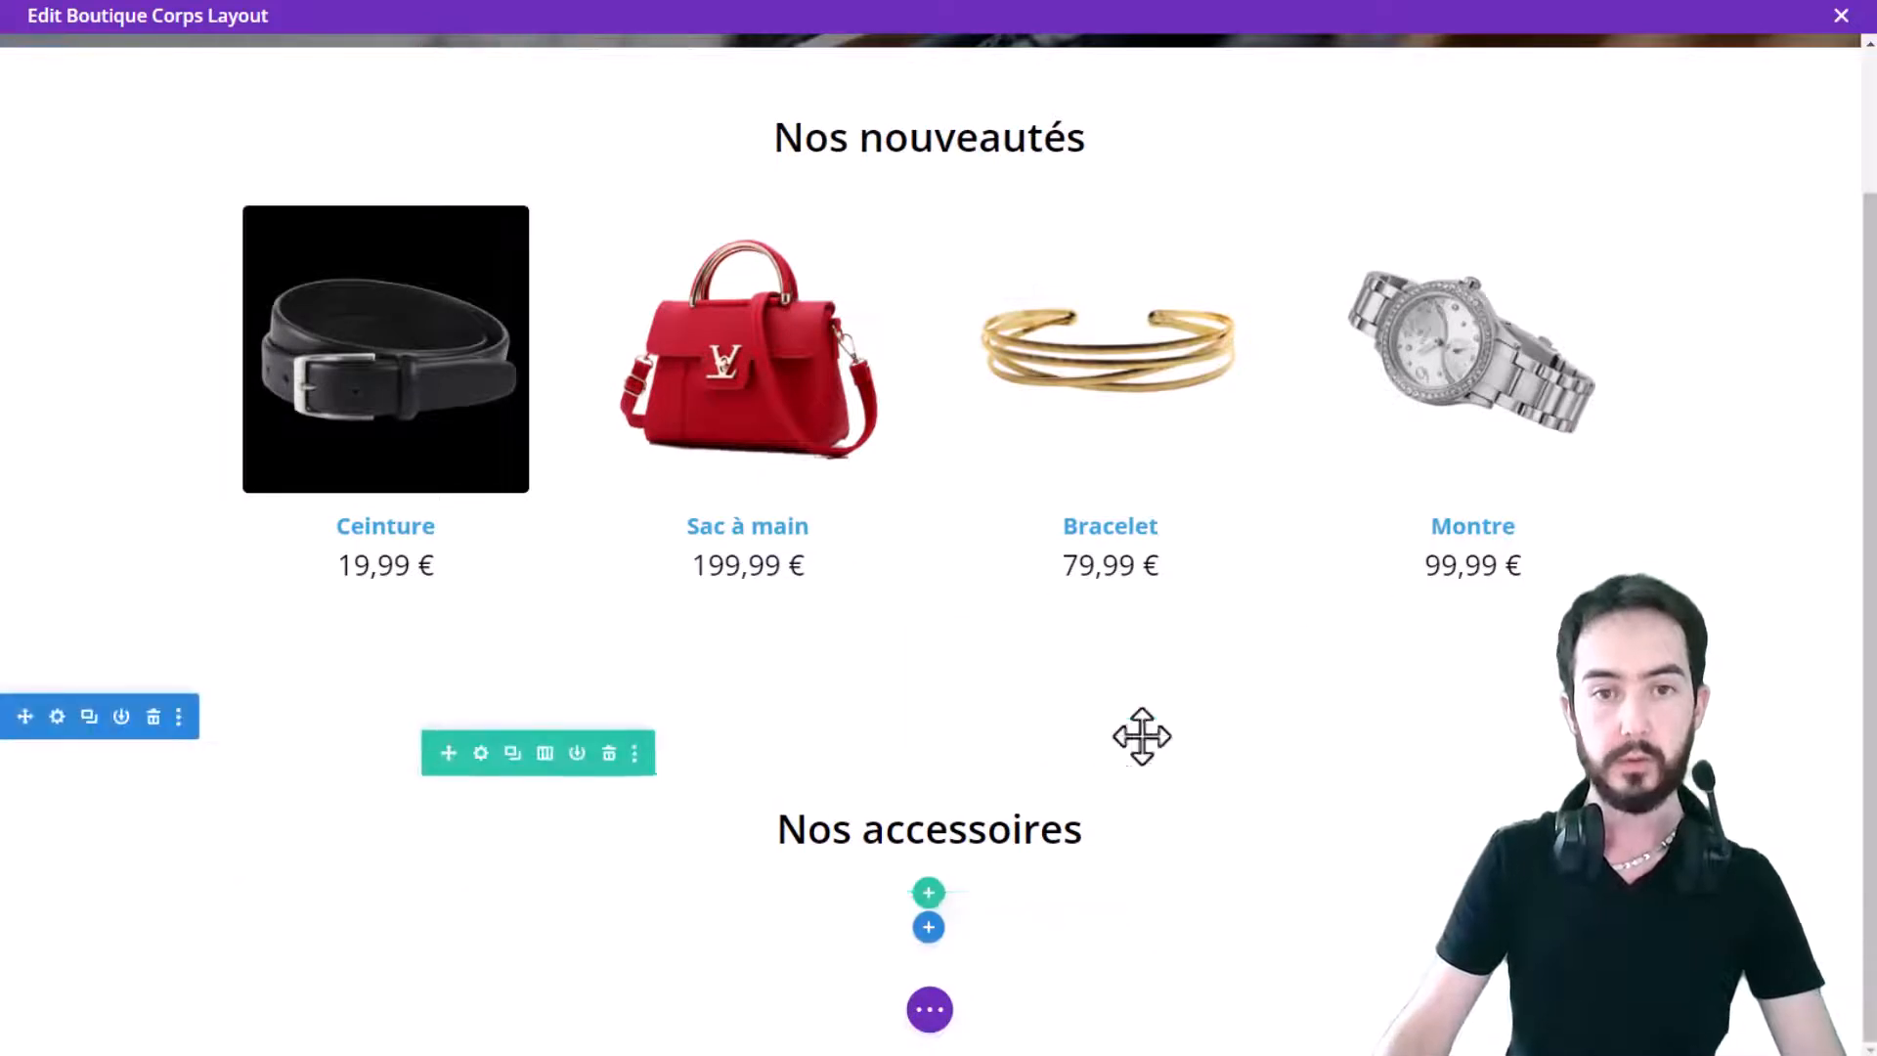
left_click(929, 896)
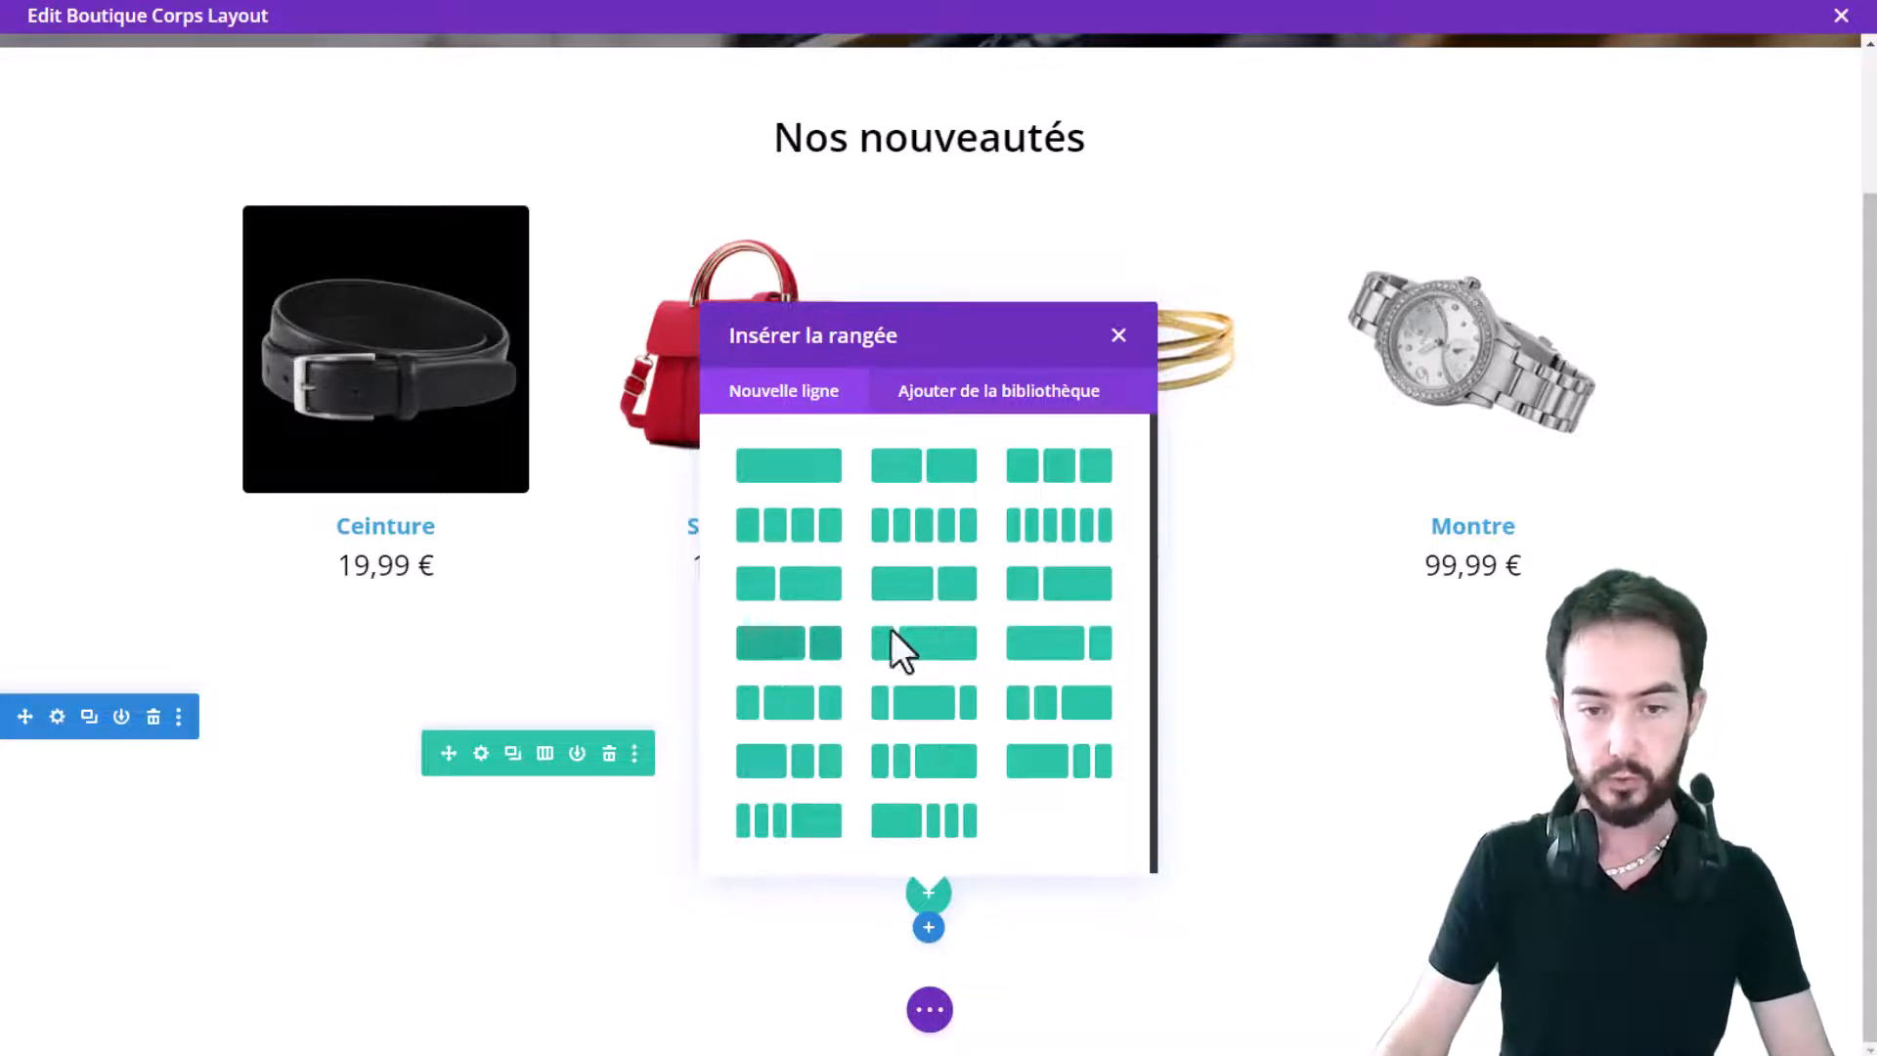
left_click(1050, 587)
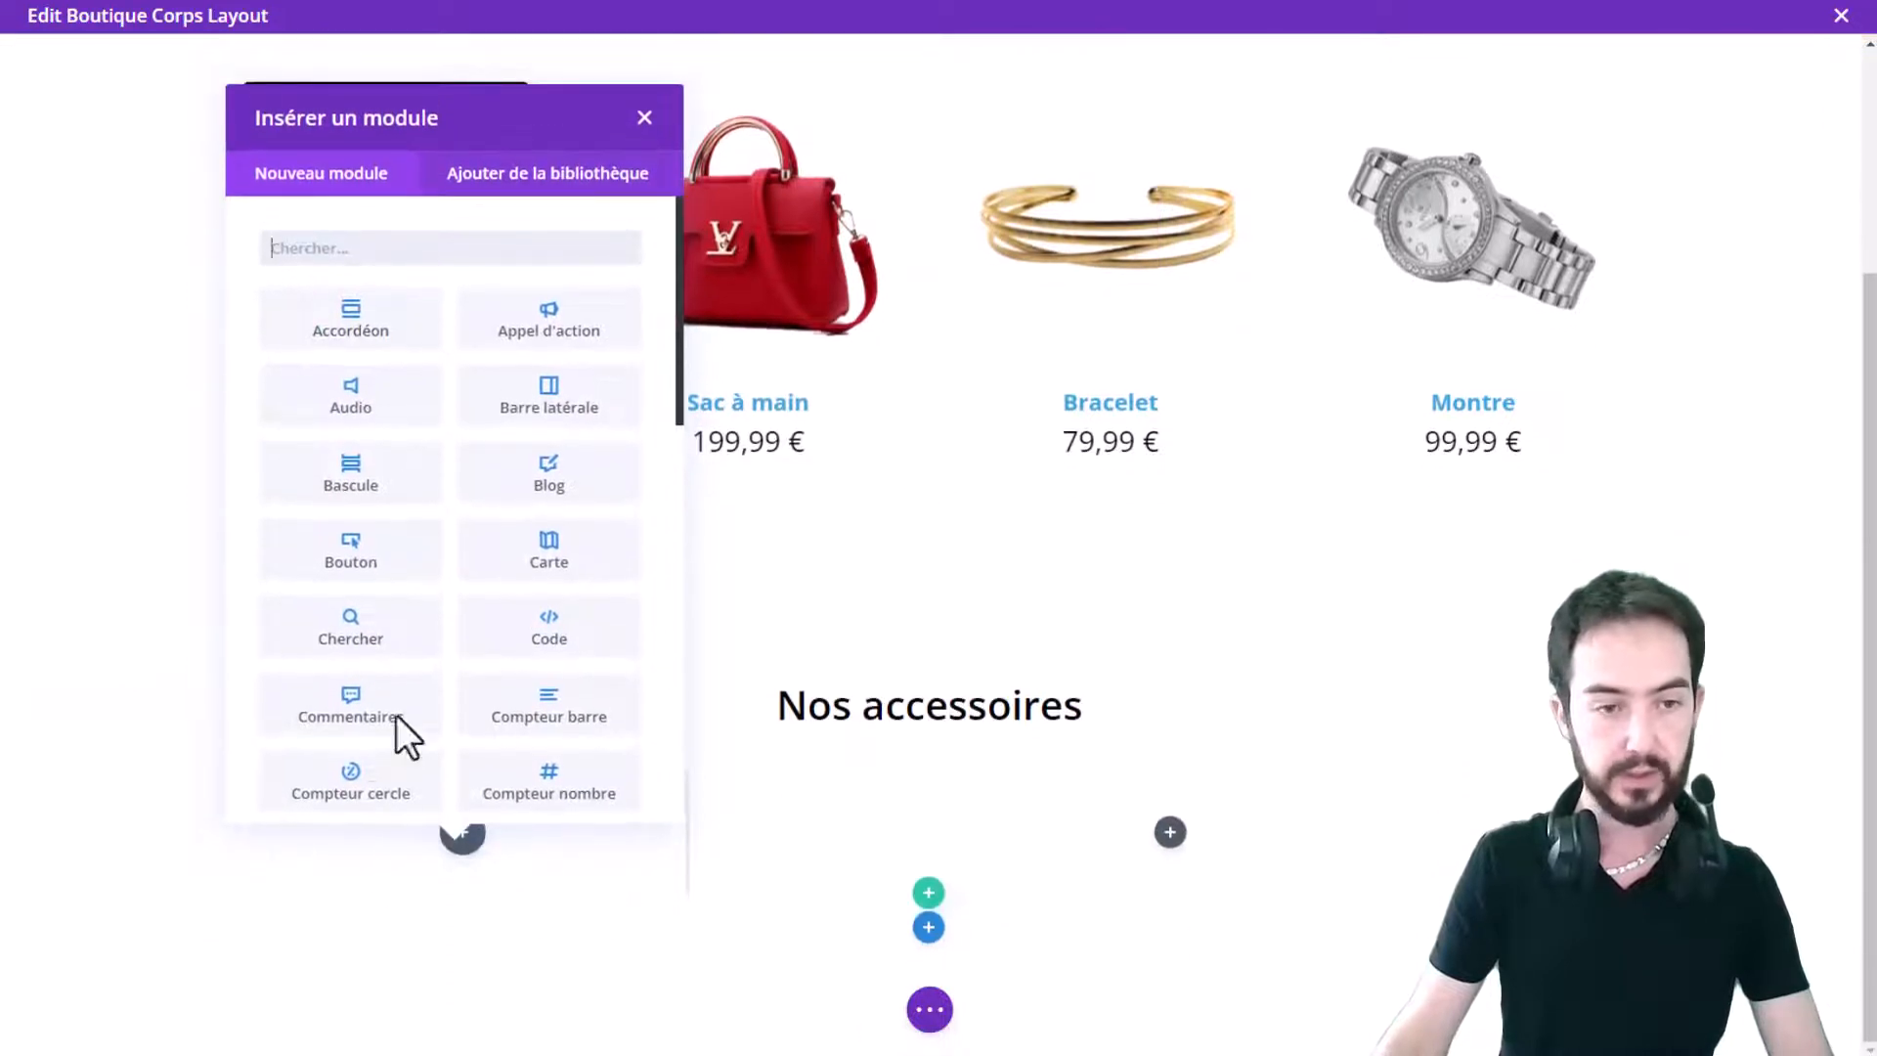
type("ima")
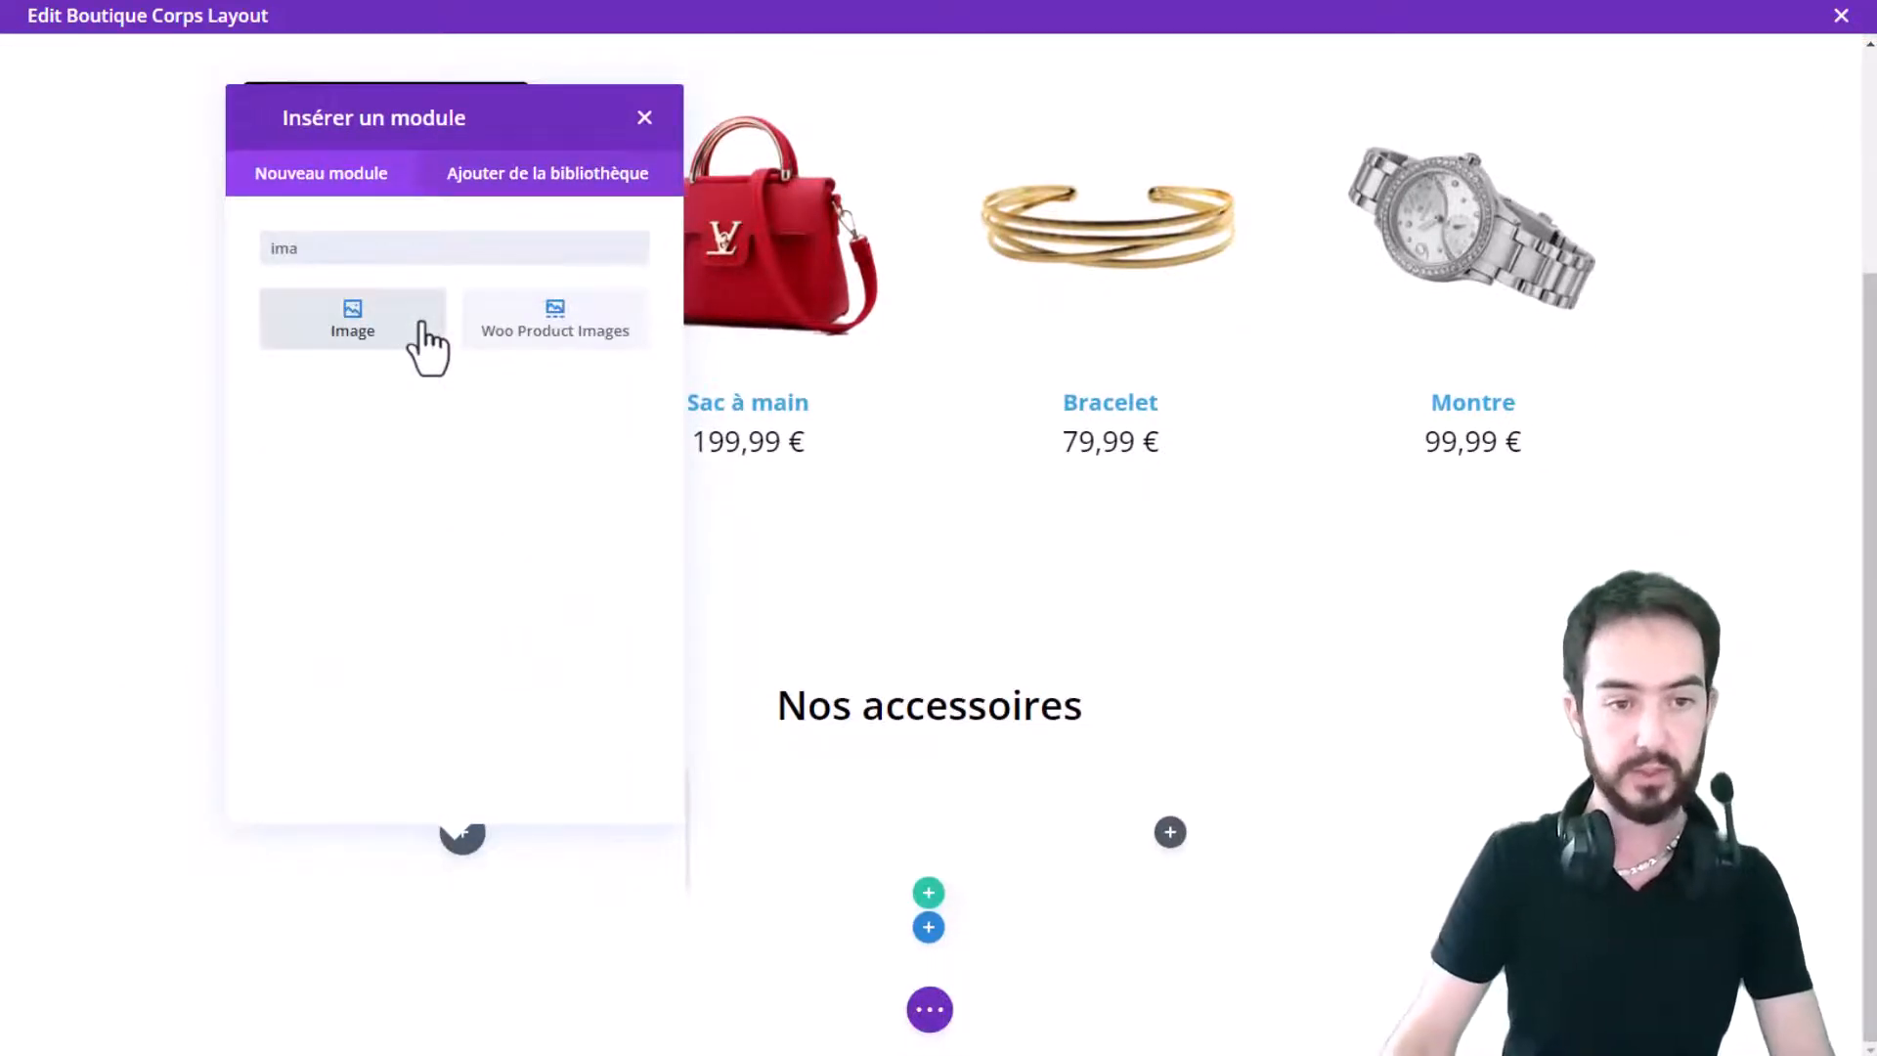
left_click(420, 327)
Step: Choose the landscape bracelets photo accessories-g17cb8d23d_1920.jpg from the media library for the image module
left_click(259, 494)
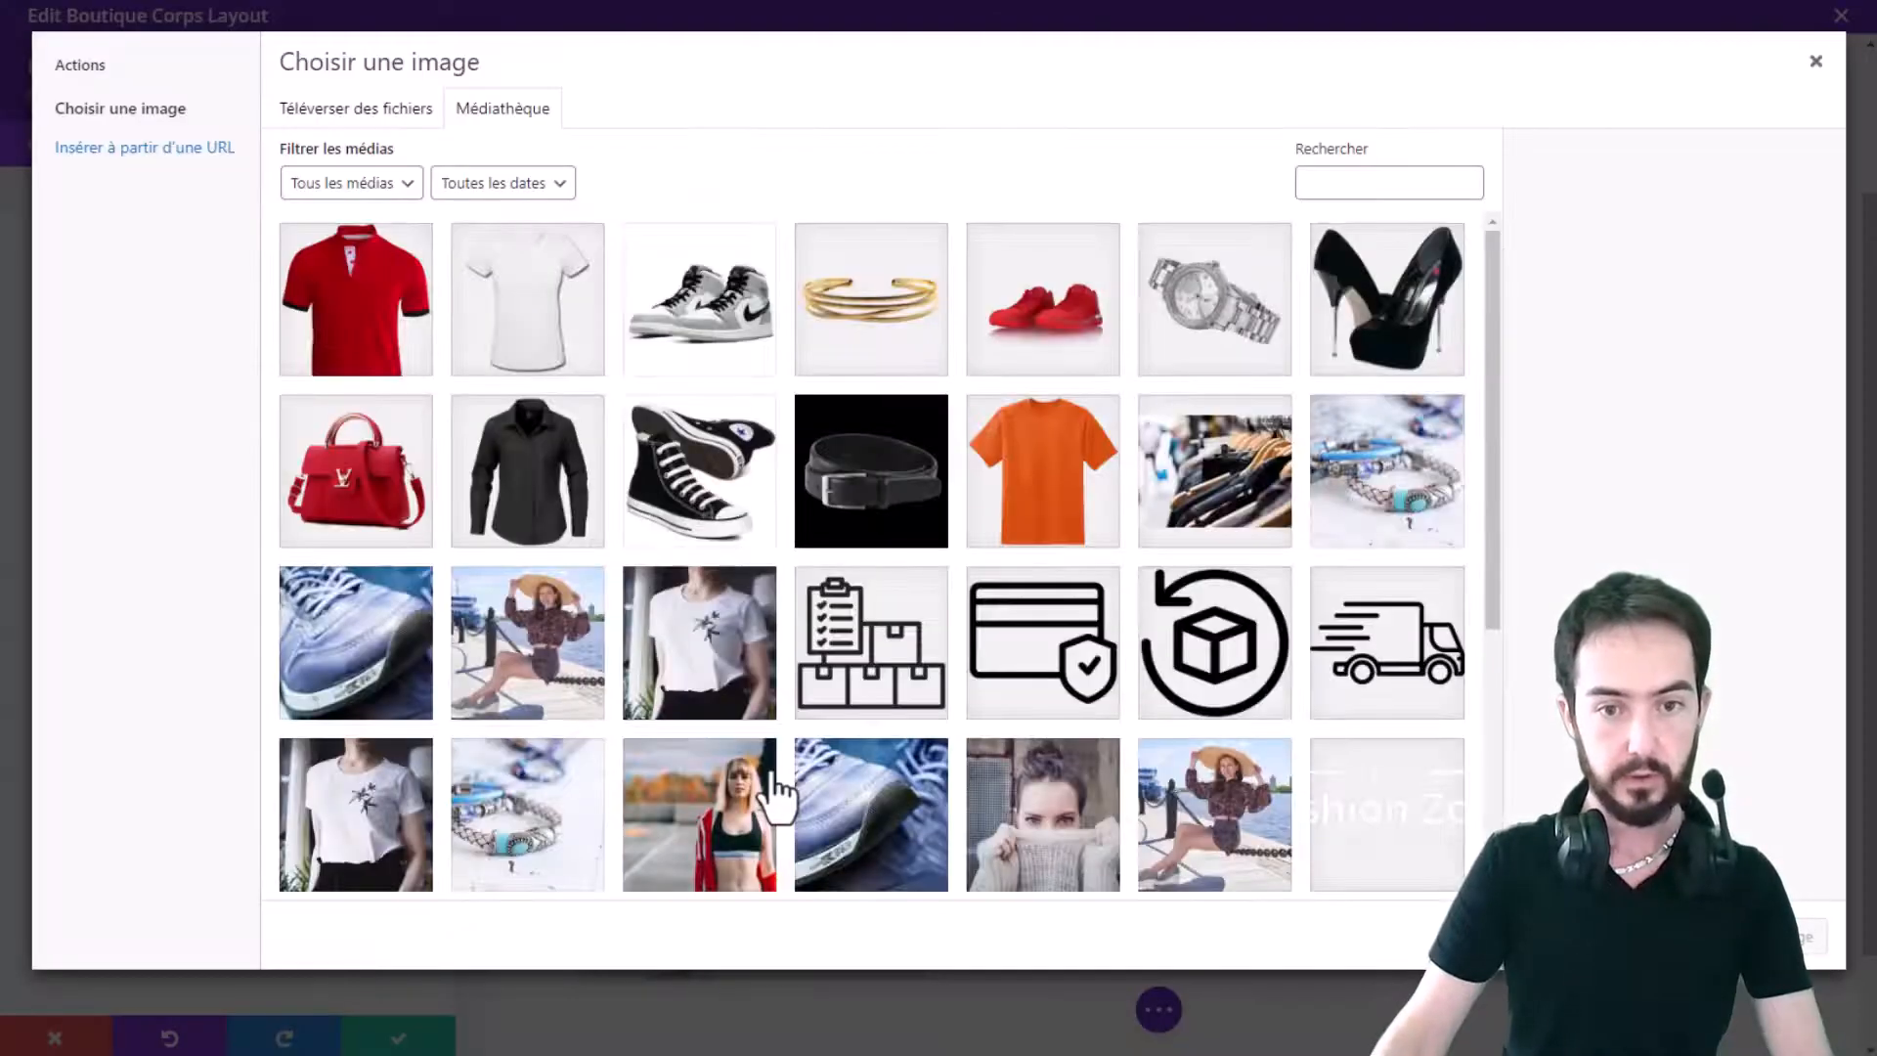
scroll(933, 709, "down", 2)
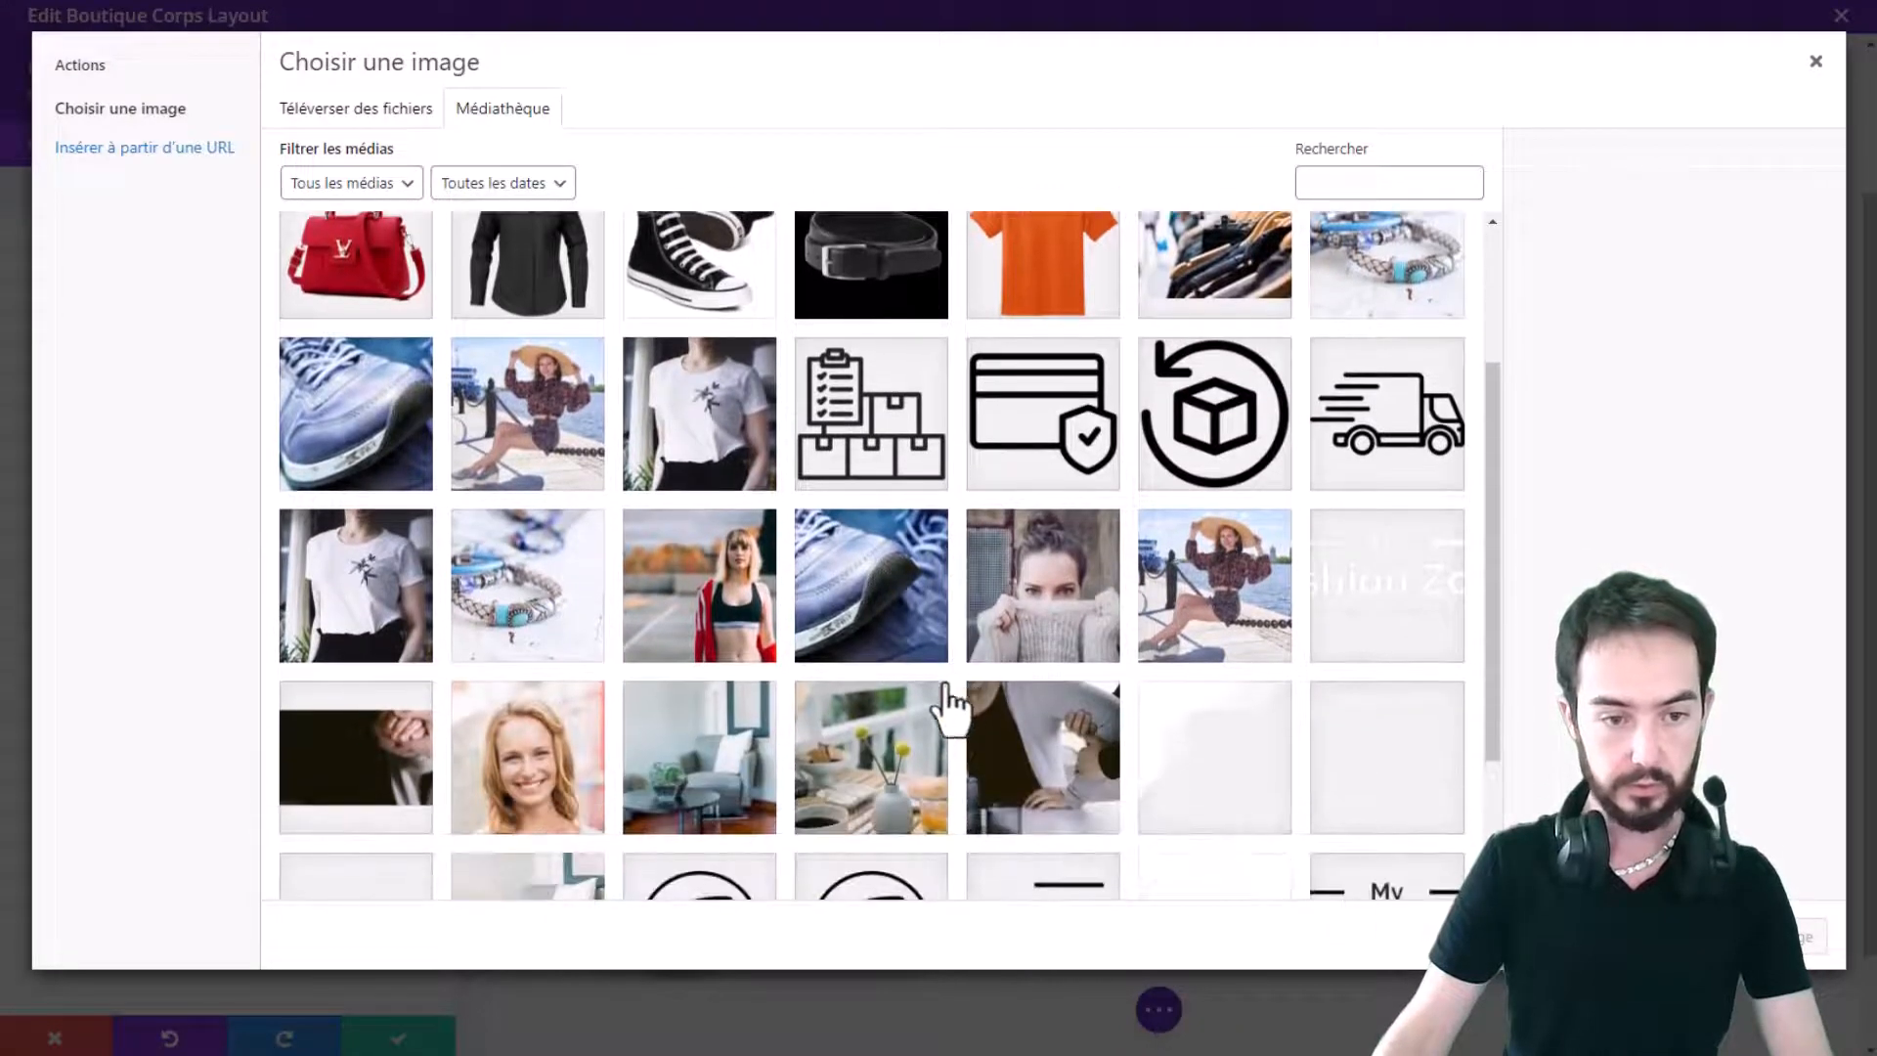
left_click(880, 626)
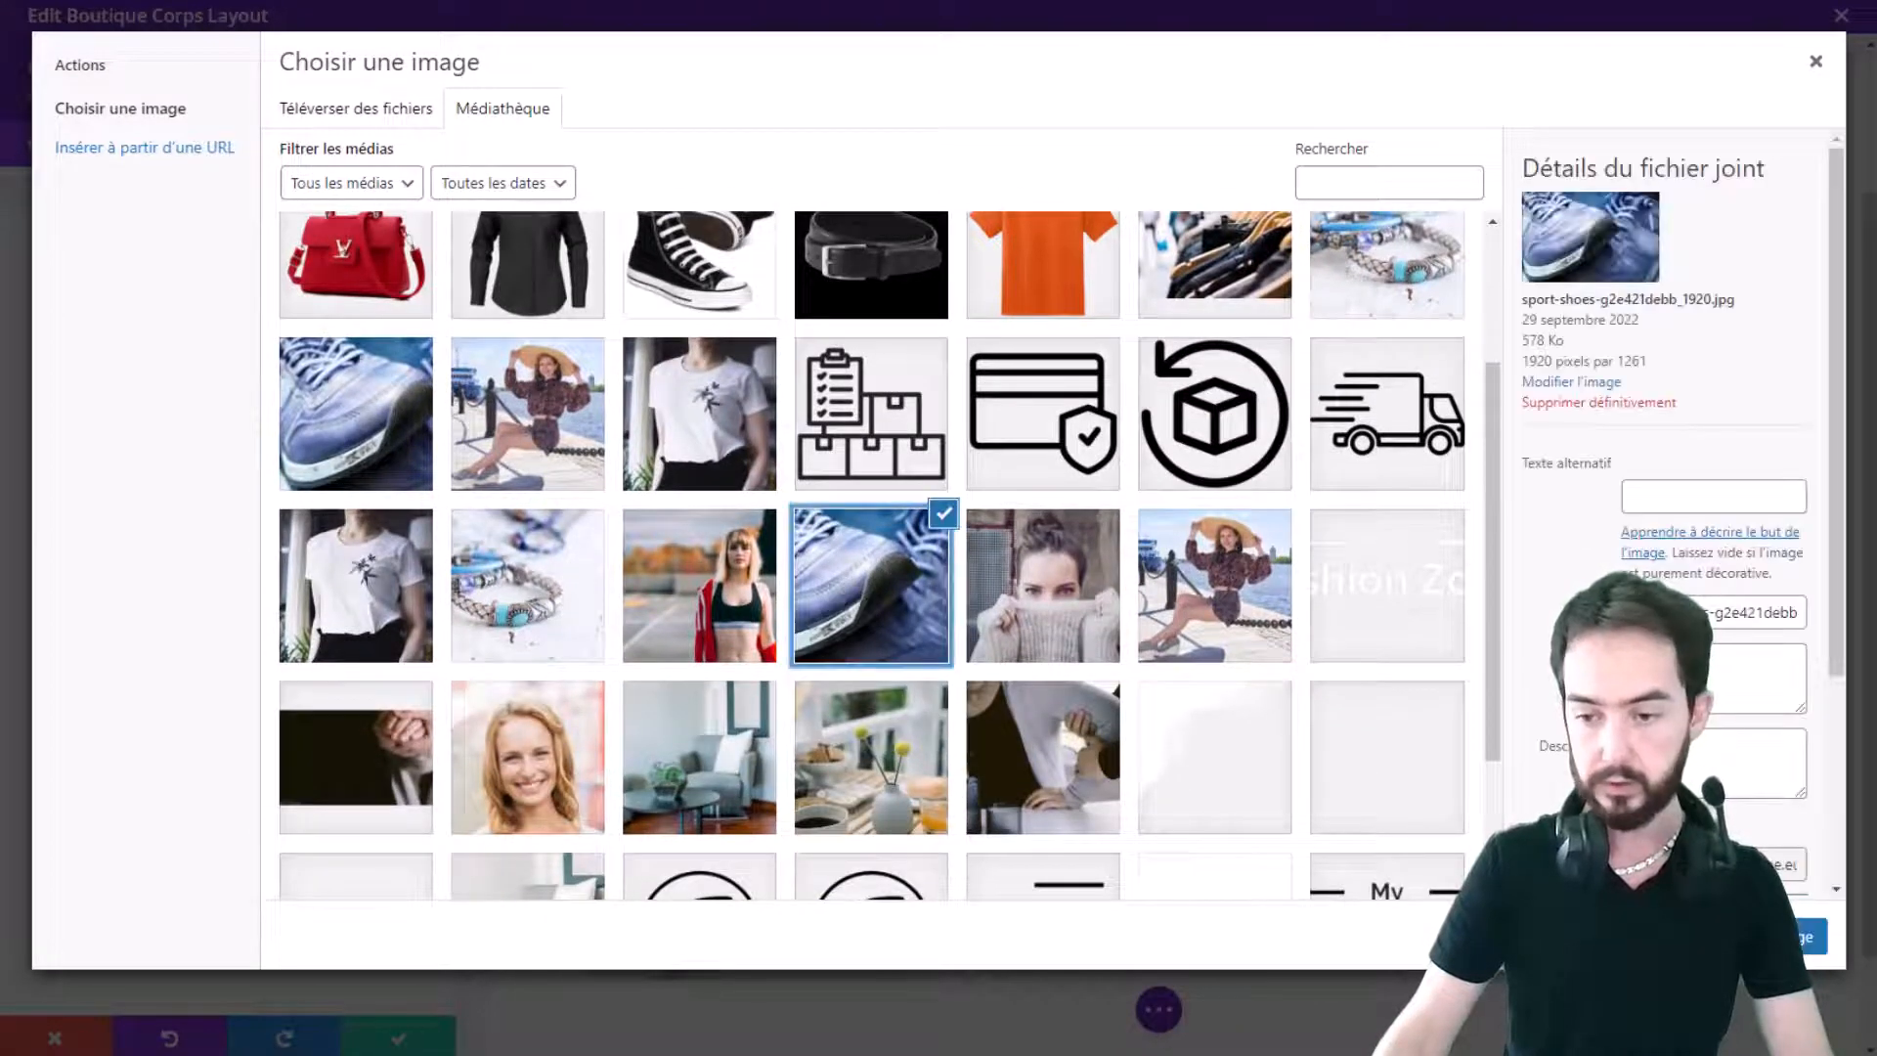
left_click(578, 619)
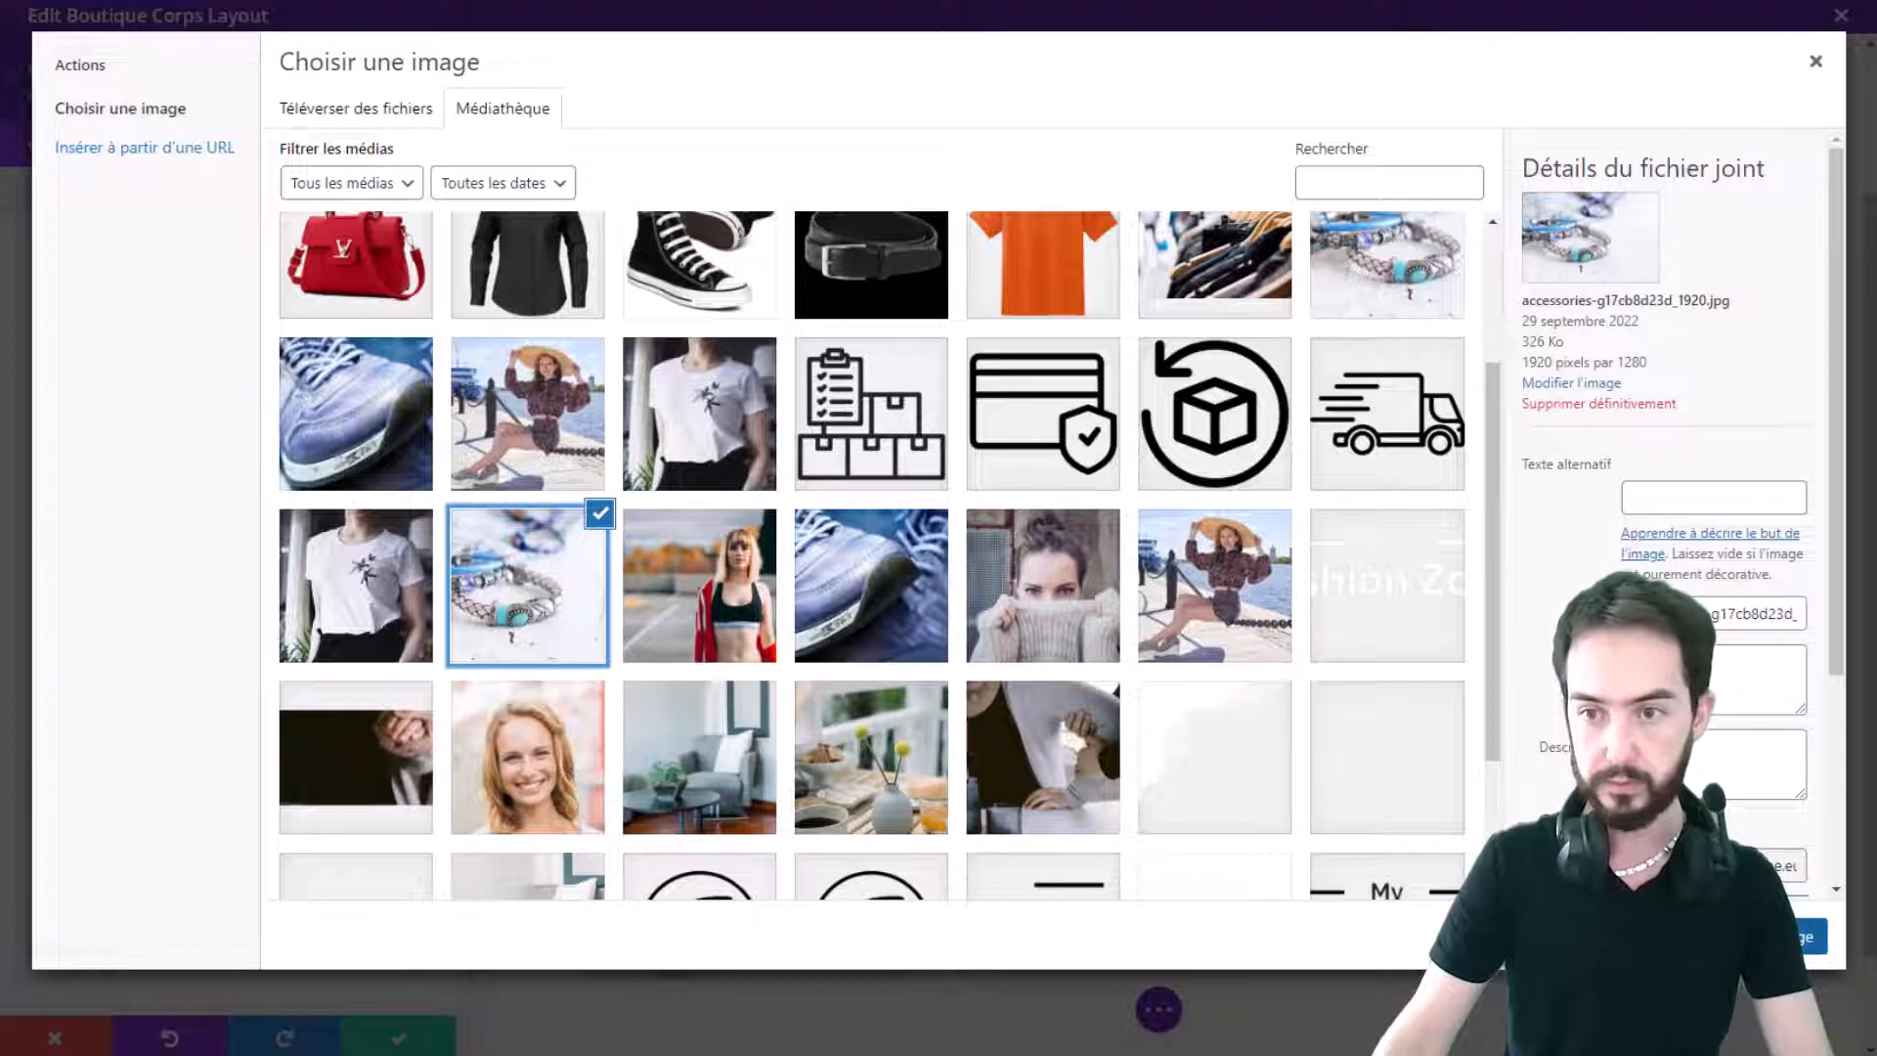
left_click(1760, 936)
scroll(926, 819, "down", 2)
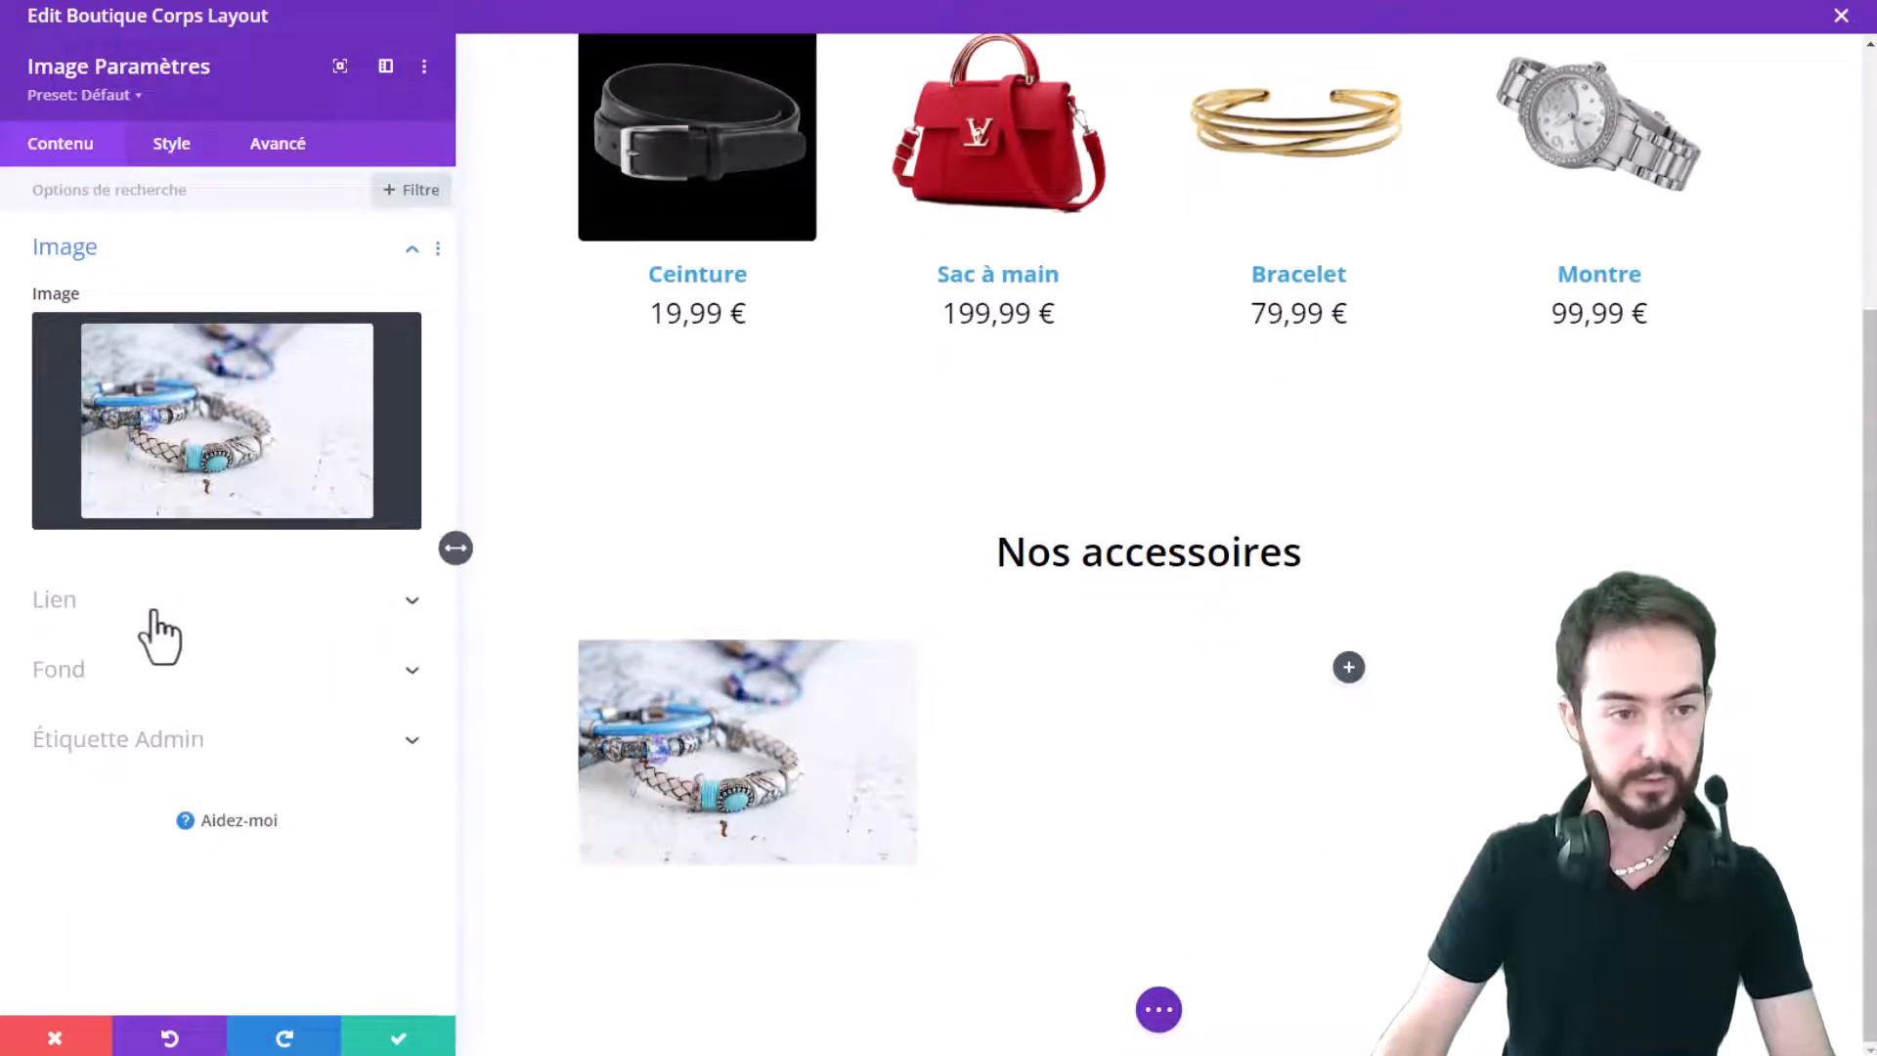
Step: Set the module's image to the square bracelets photo accessories-g17cb8d23d_1920-c.jpg and save the module
left_click(357, 347)
left_click(225, 430)
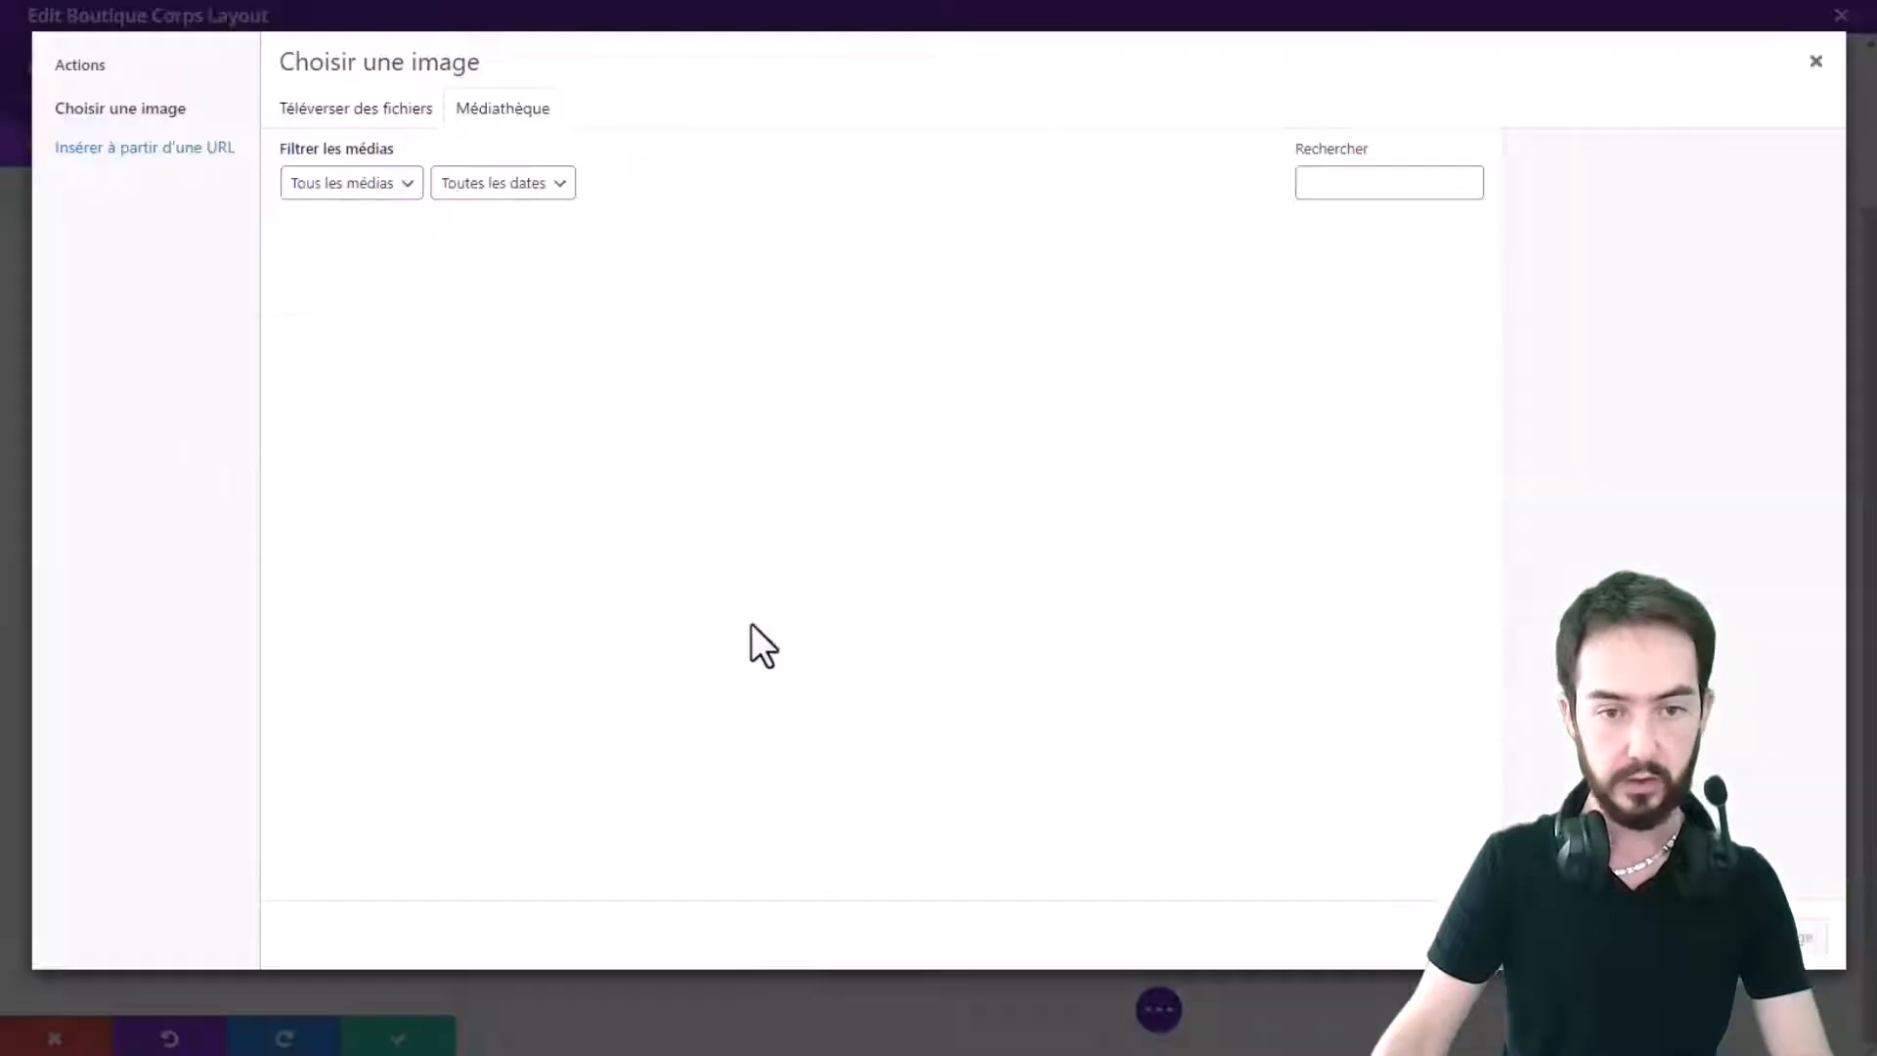
left_click(1452, 510)
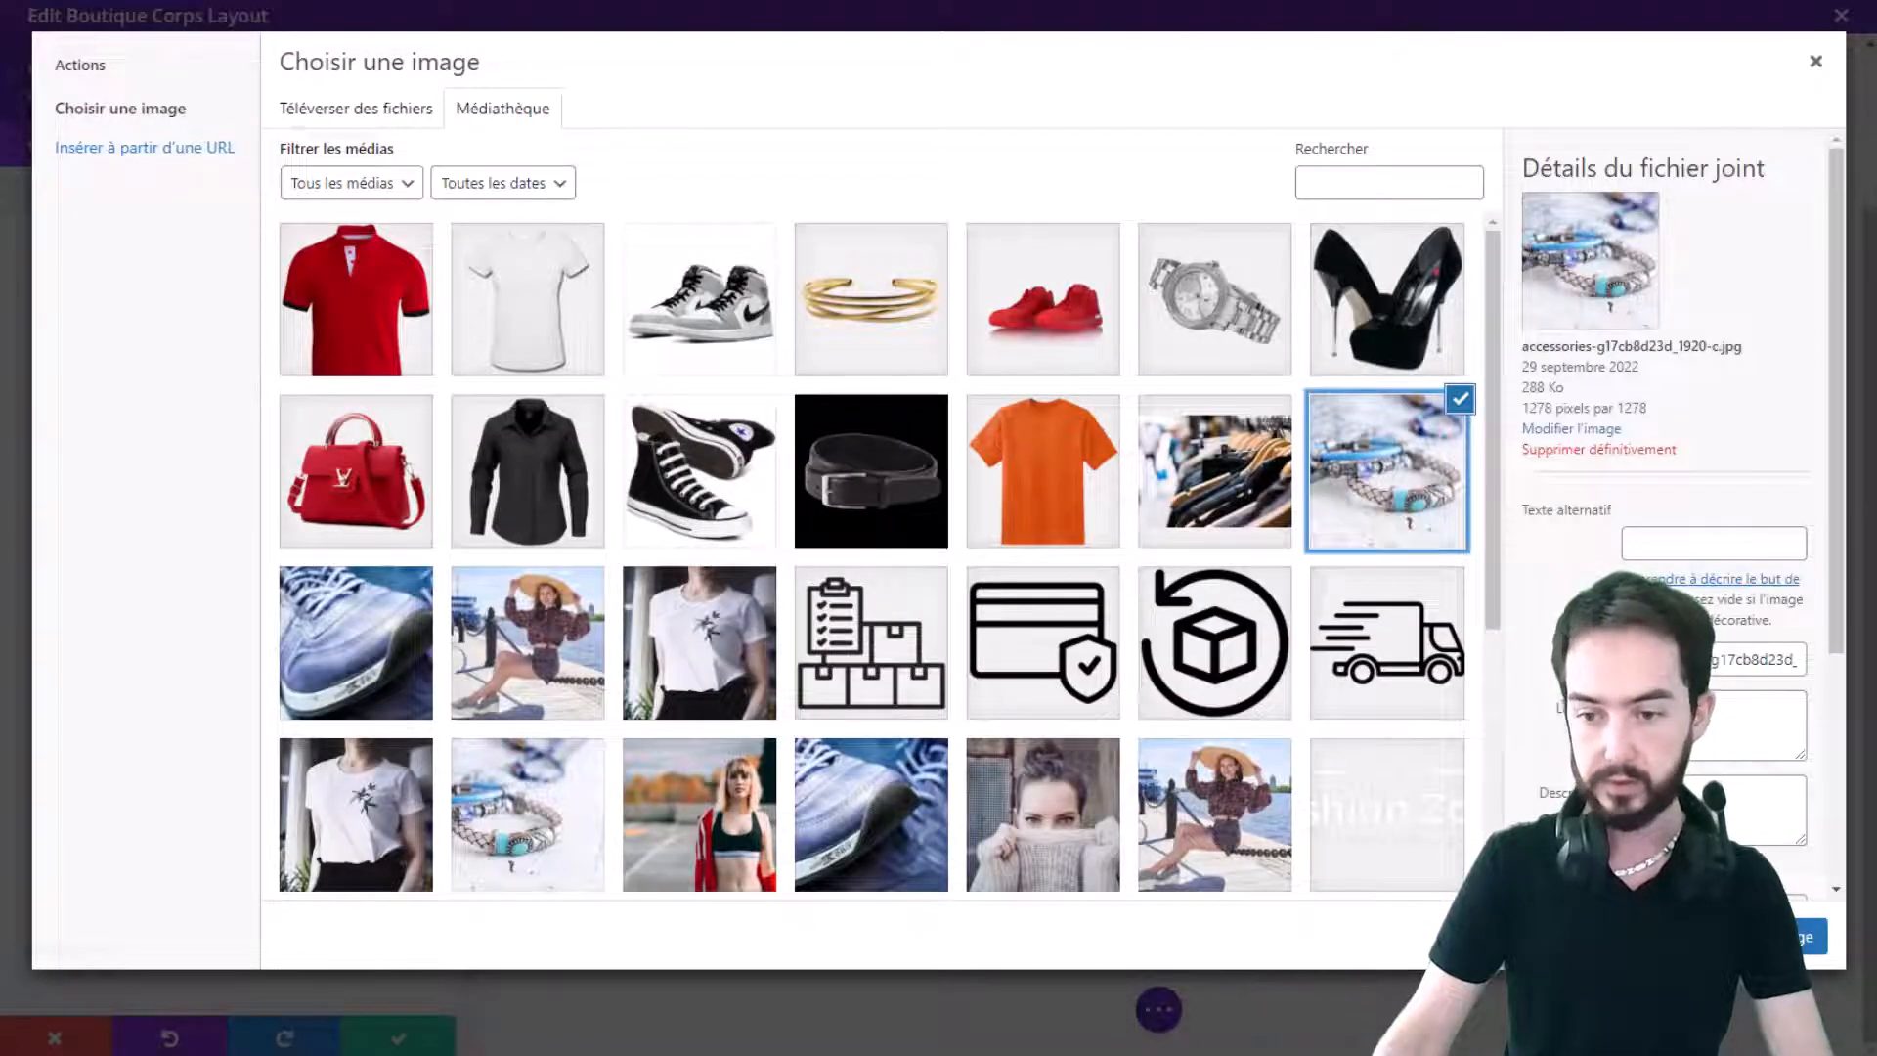
left_click(1808, 936)
scroll(1007, 821, "down", 3)
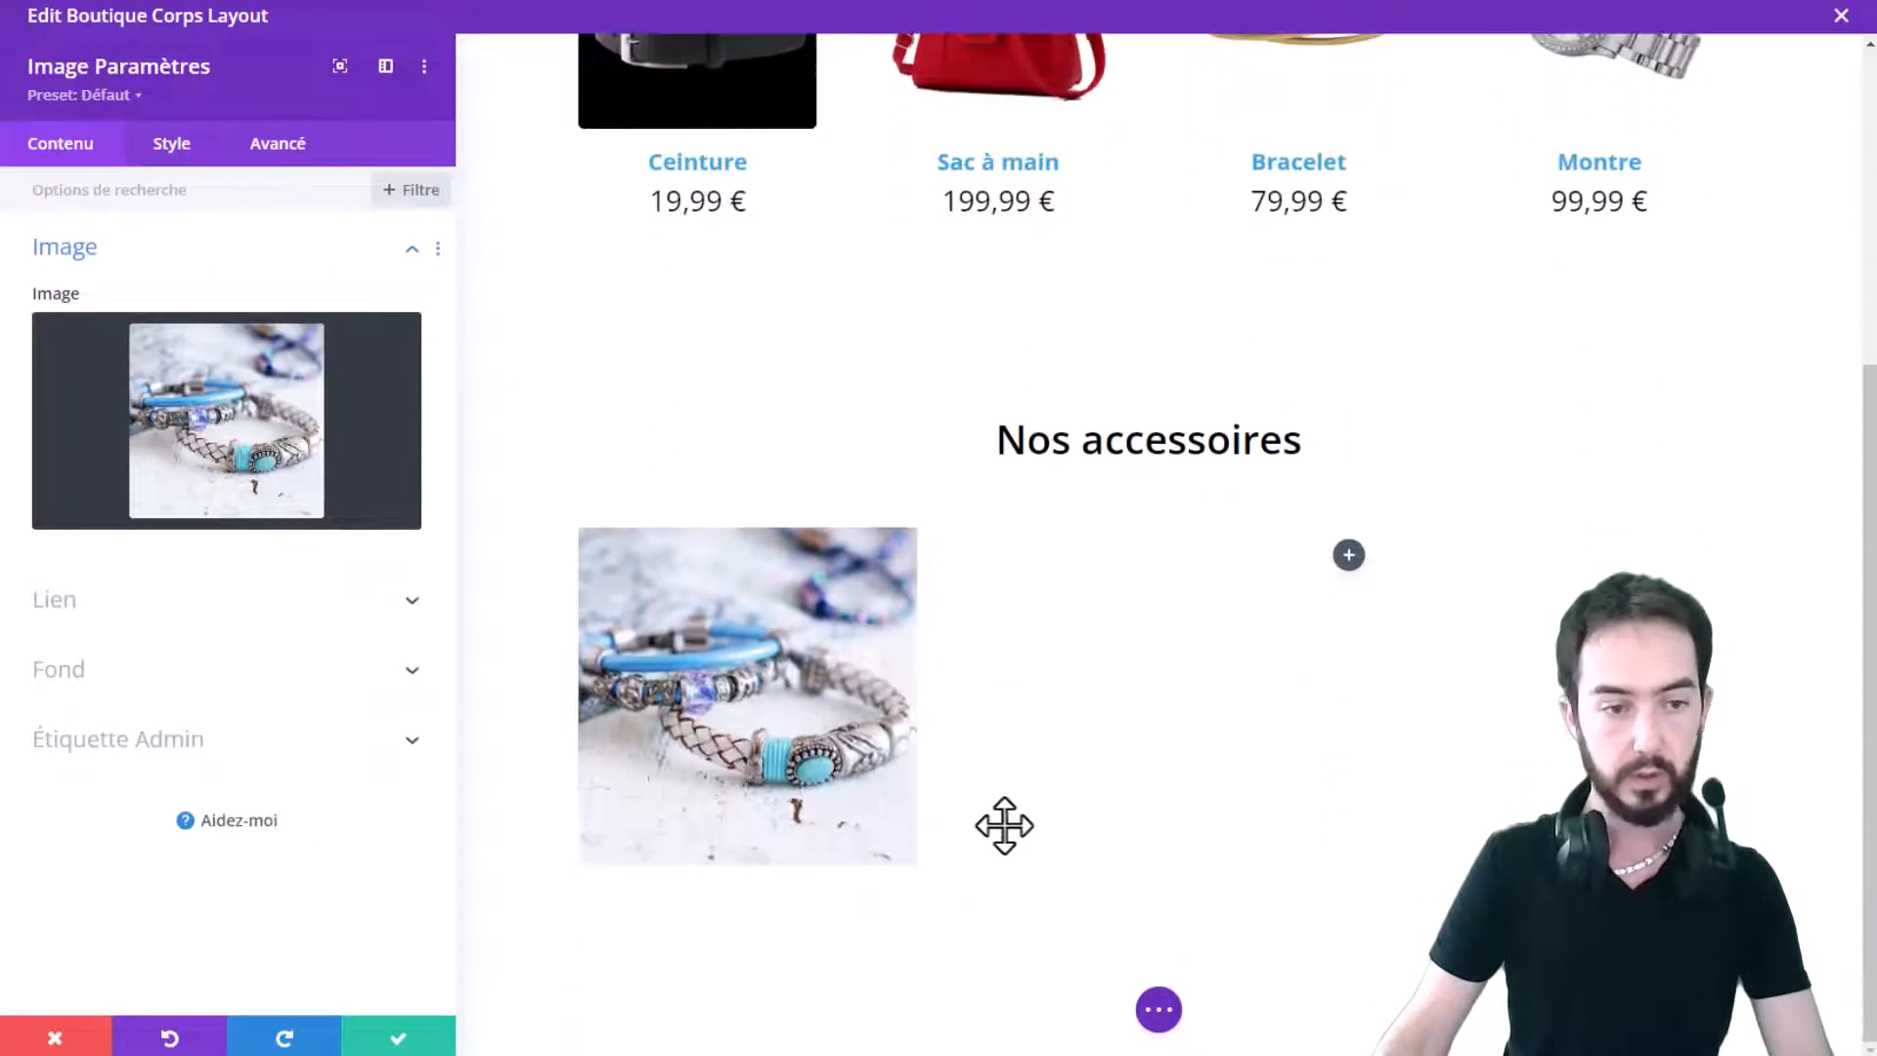
left_click(398, 1038)
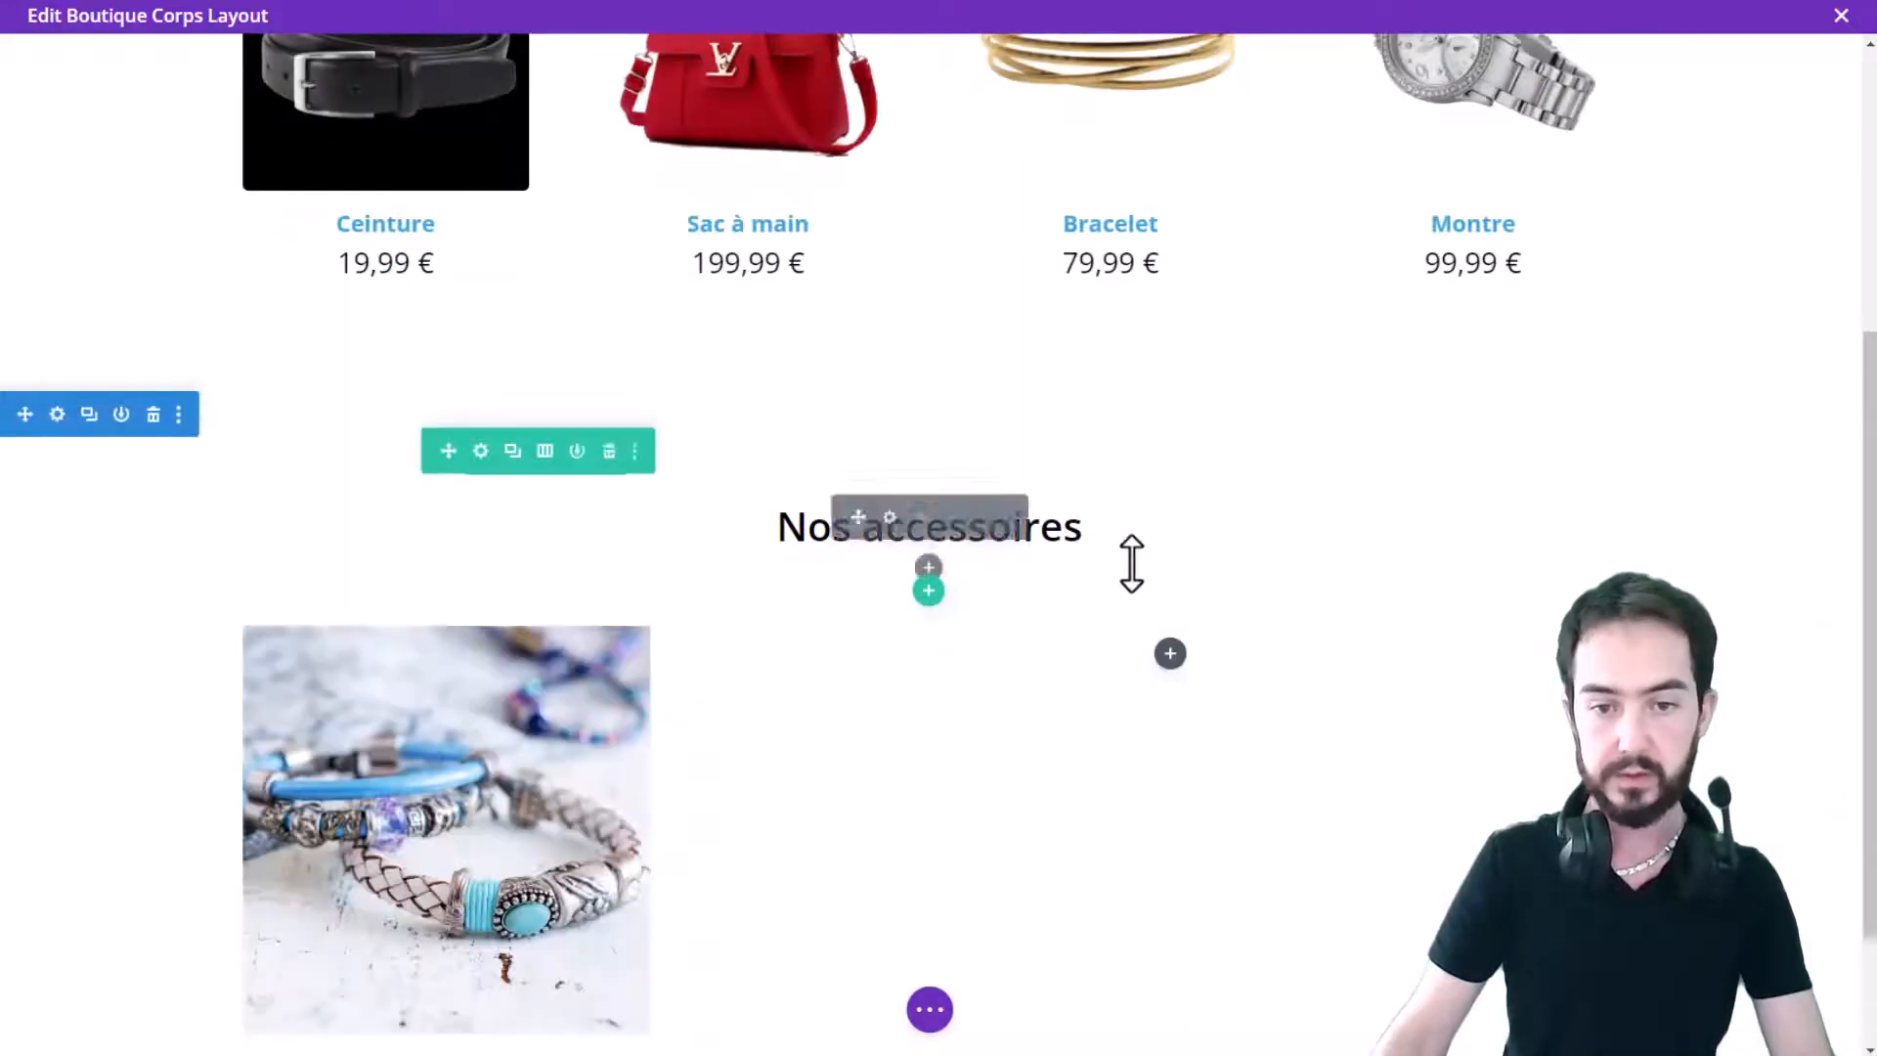
Step: Duplicate the new-arrivals products module and move the copy into the wide column beside the bracelets image
scroll(1228, 589, "down", 1)
scroll(1150, 563, "up", 3)
scroll(1306, 783, "up", 2)
scroll(1244, 939, "down", 3)
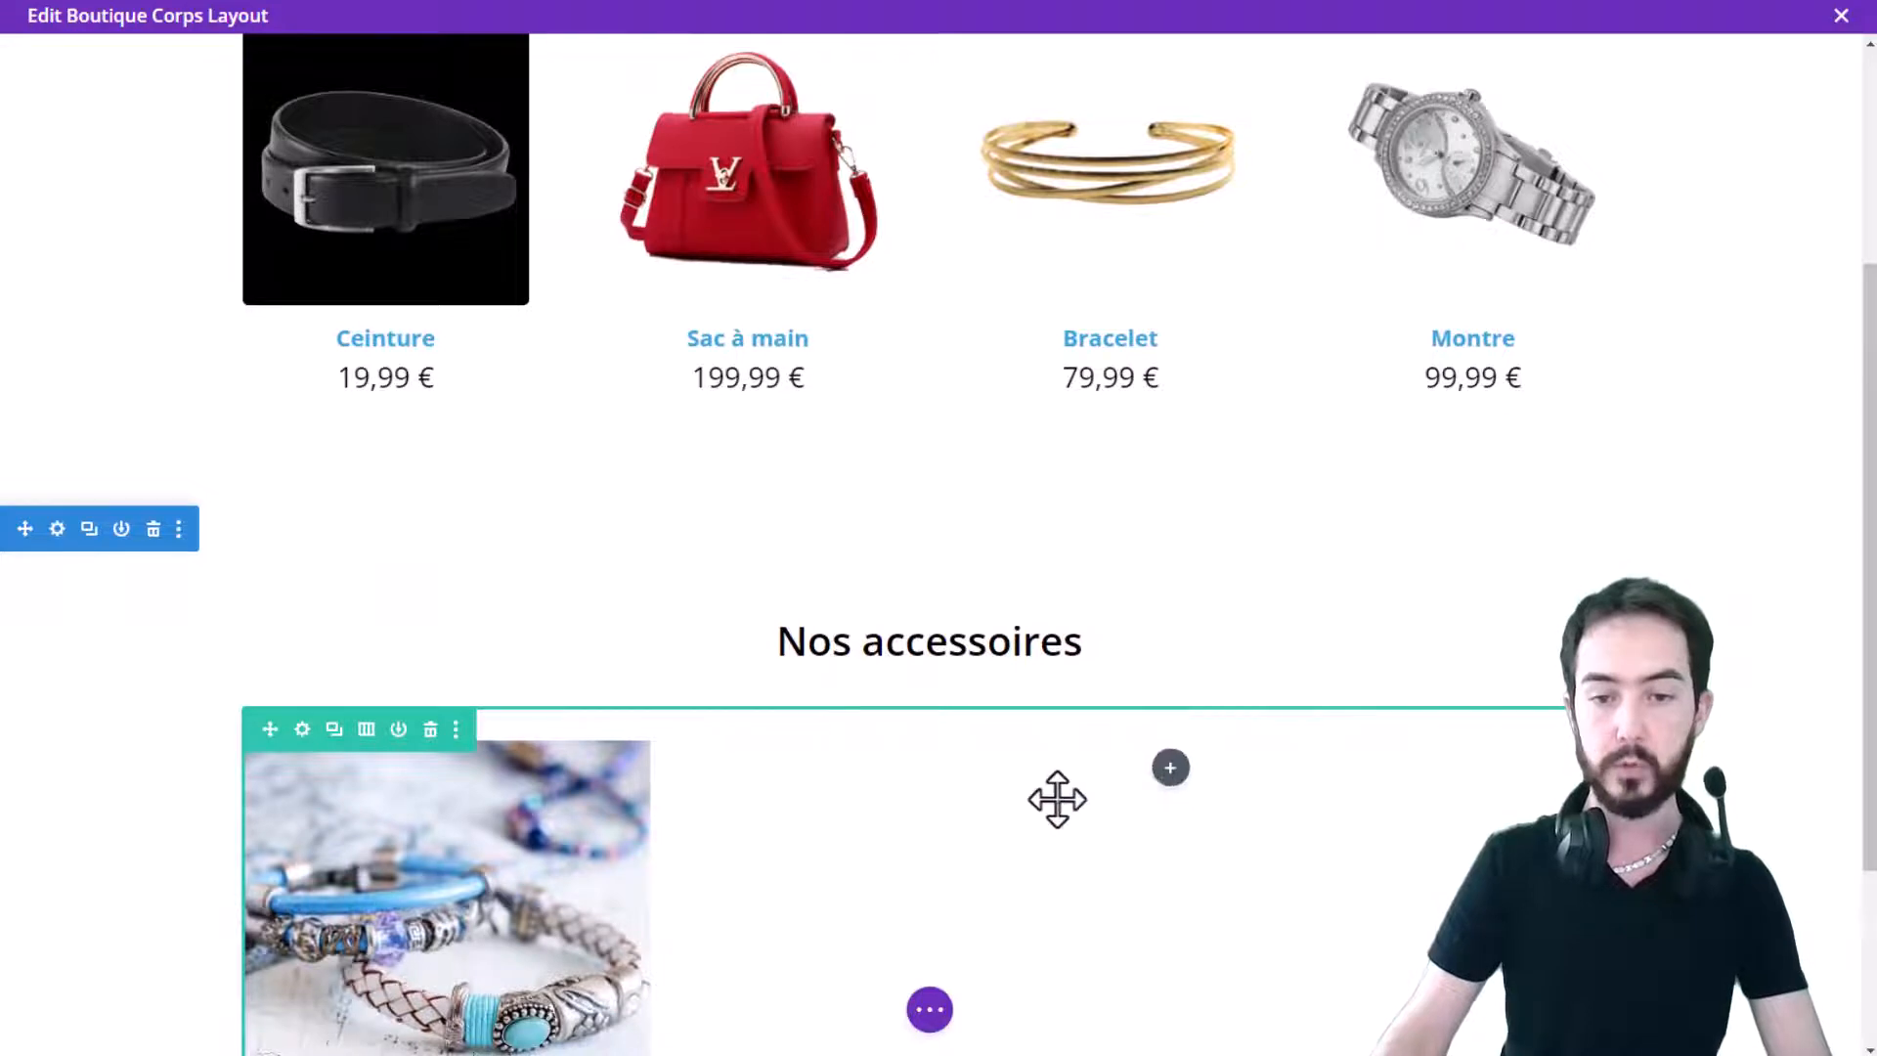
scroll(1102, 787, "up", 1)
scroll(1101, 787, "up", 3)
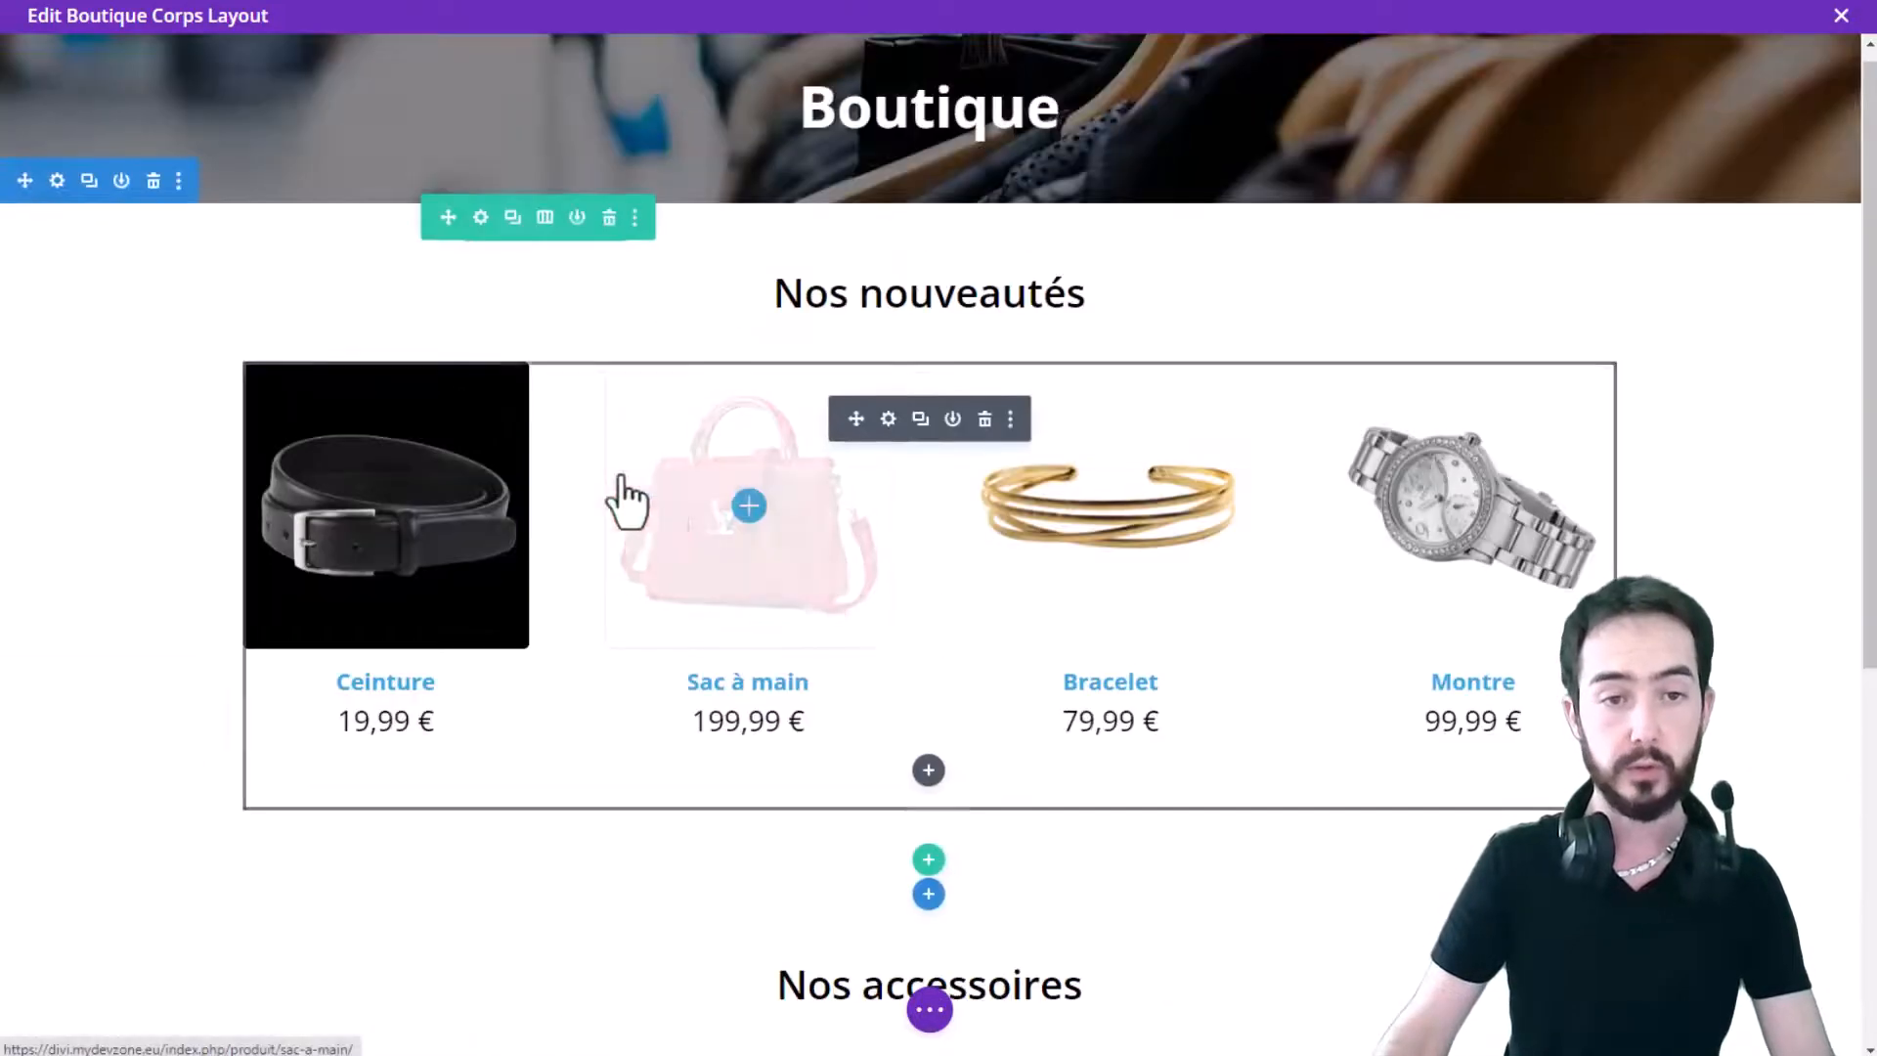
left_click(919, 420)
scroll(919, 445, "down", 8)
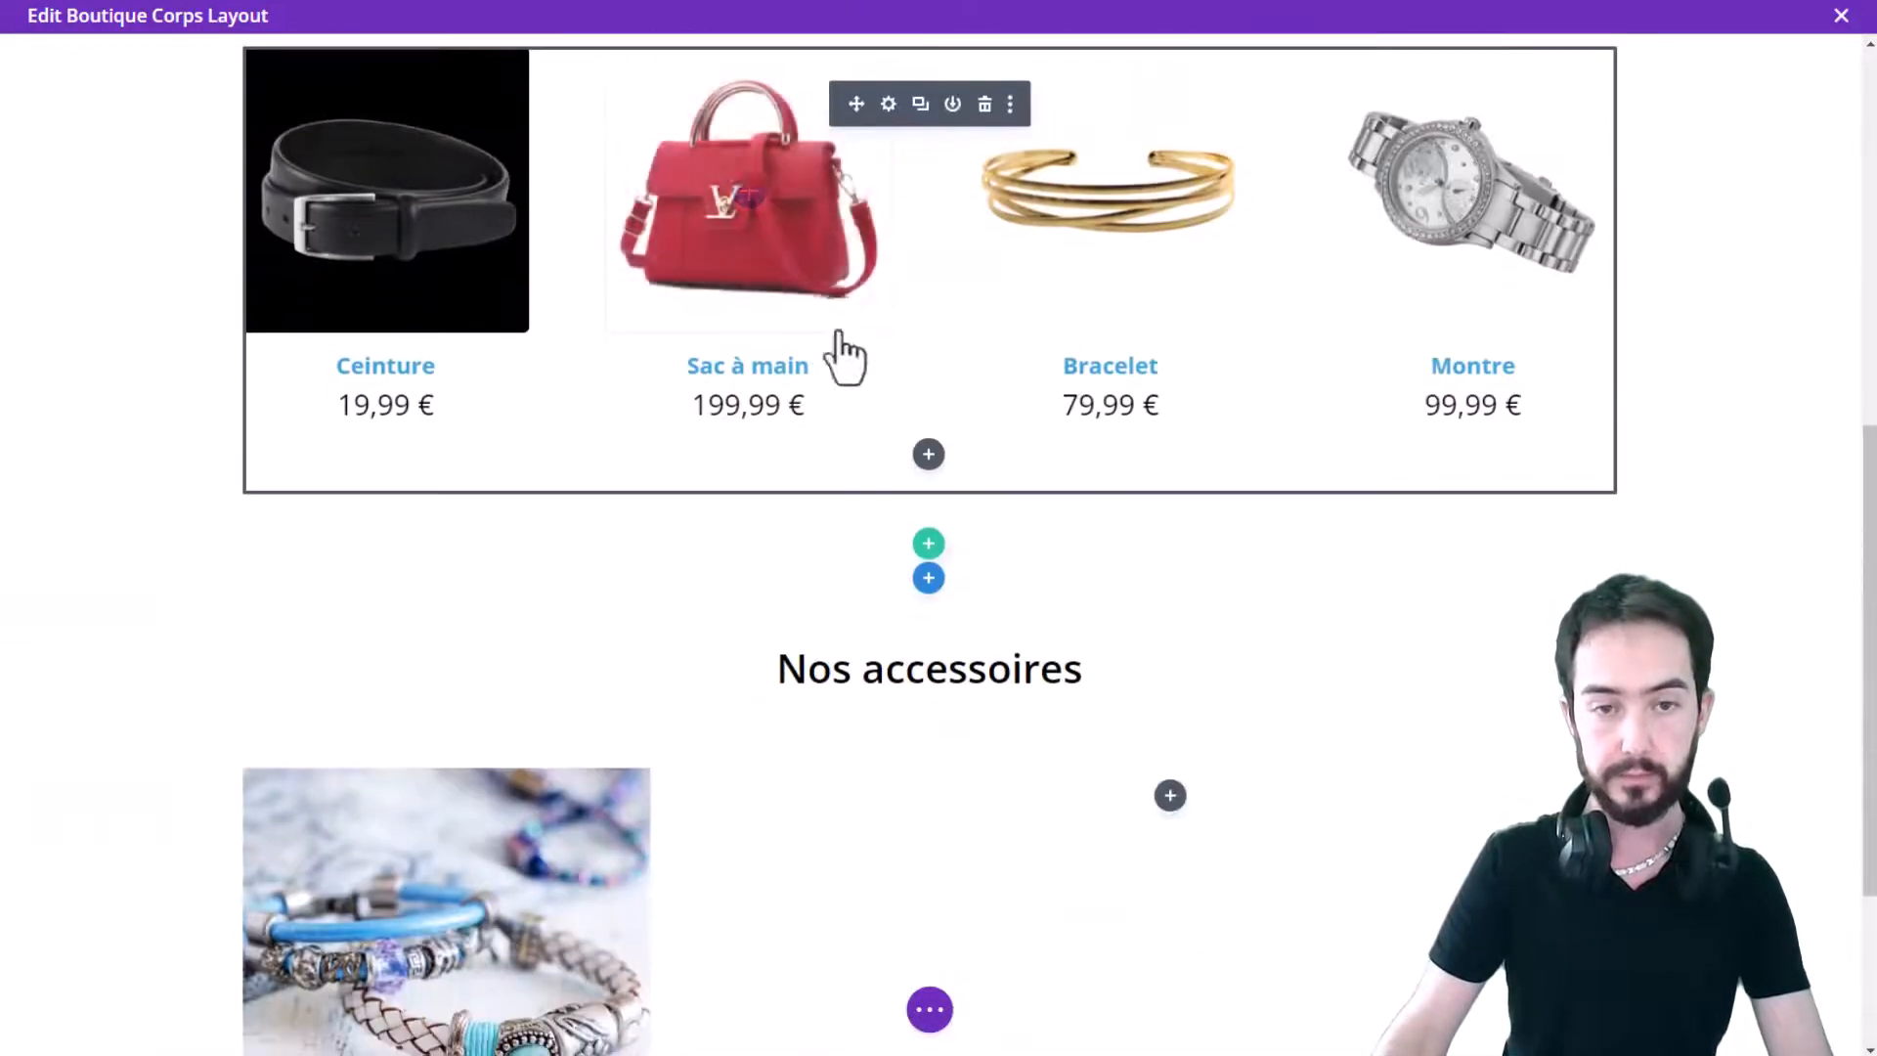
left_click_drag(850, 111, 1185, 493)
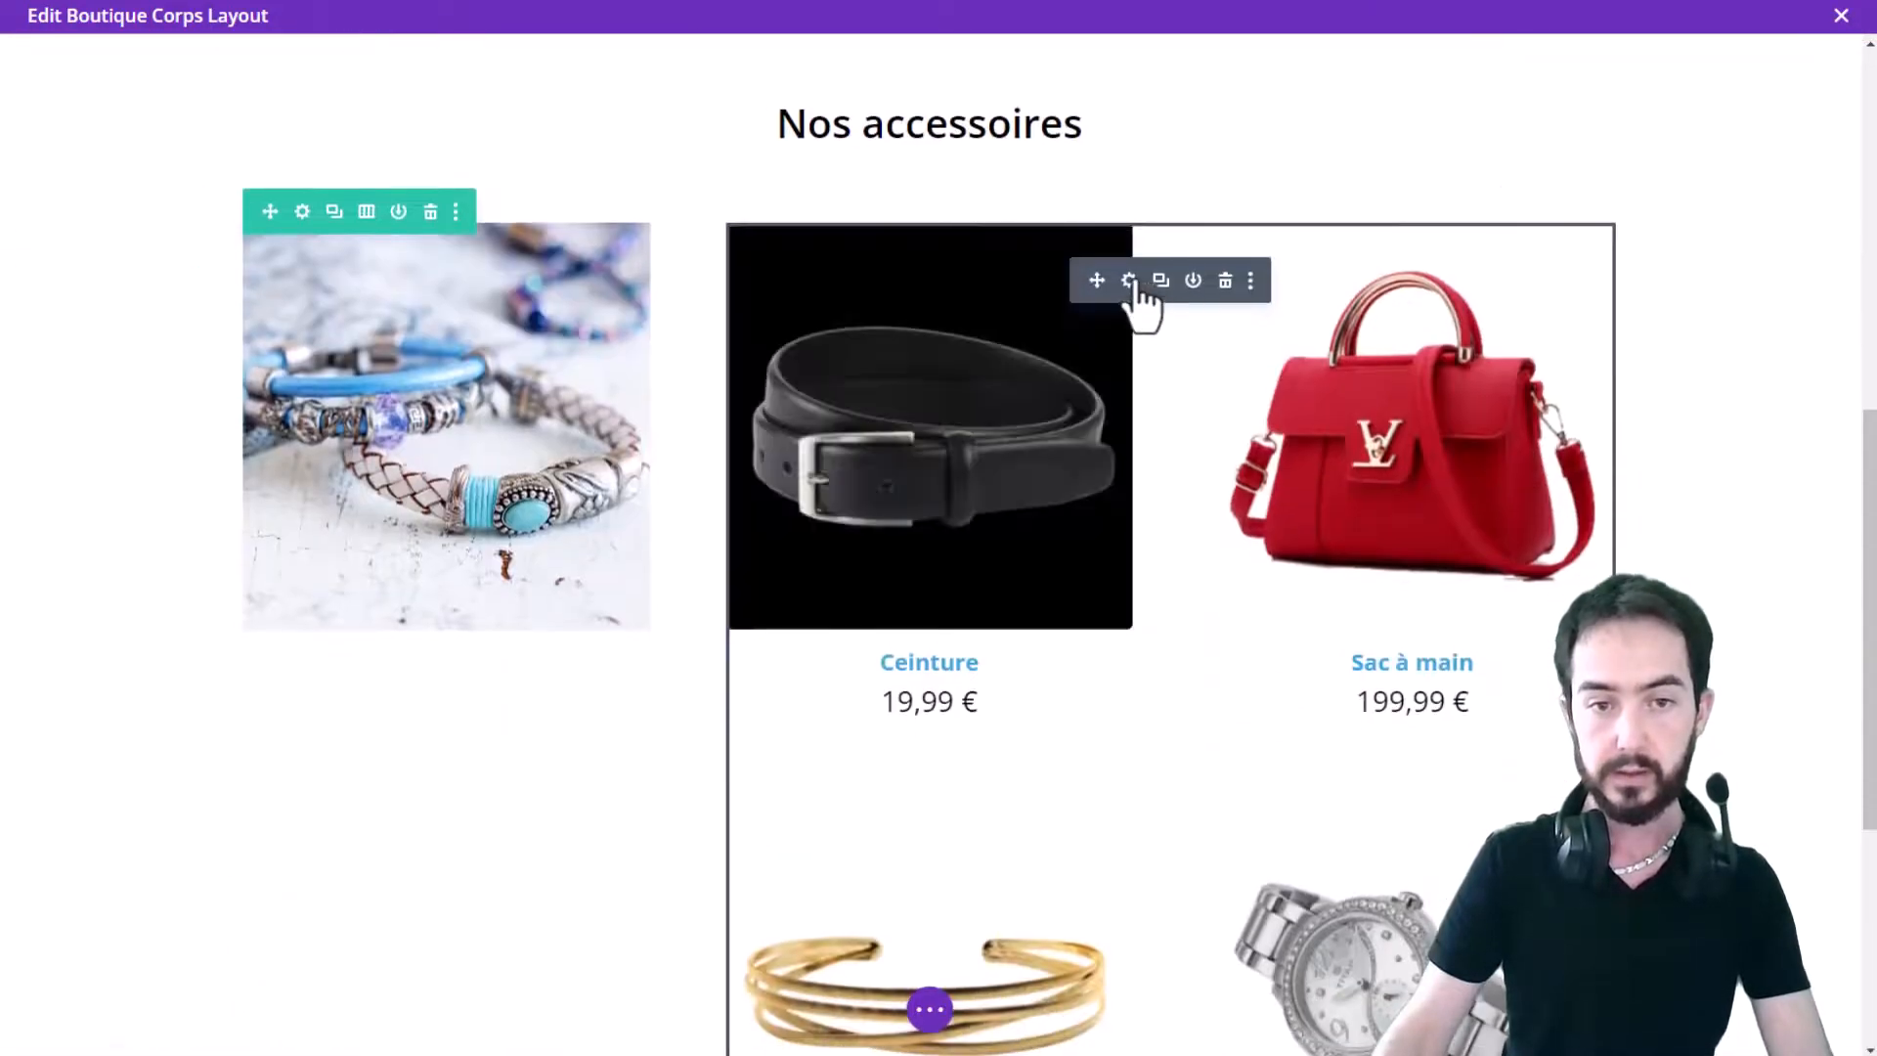
Step: Set the copied products module to show 3 products in a Colonnes 3 layout
left_click(1136, 284)
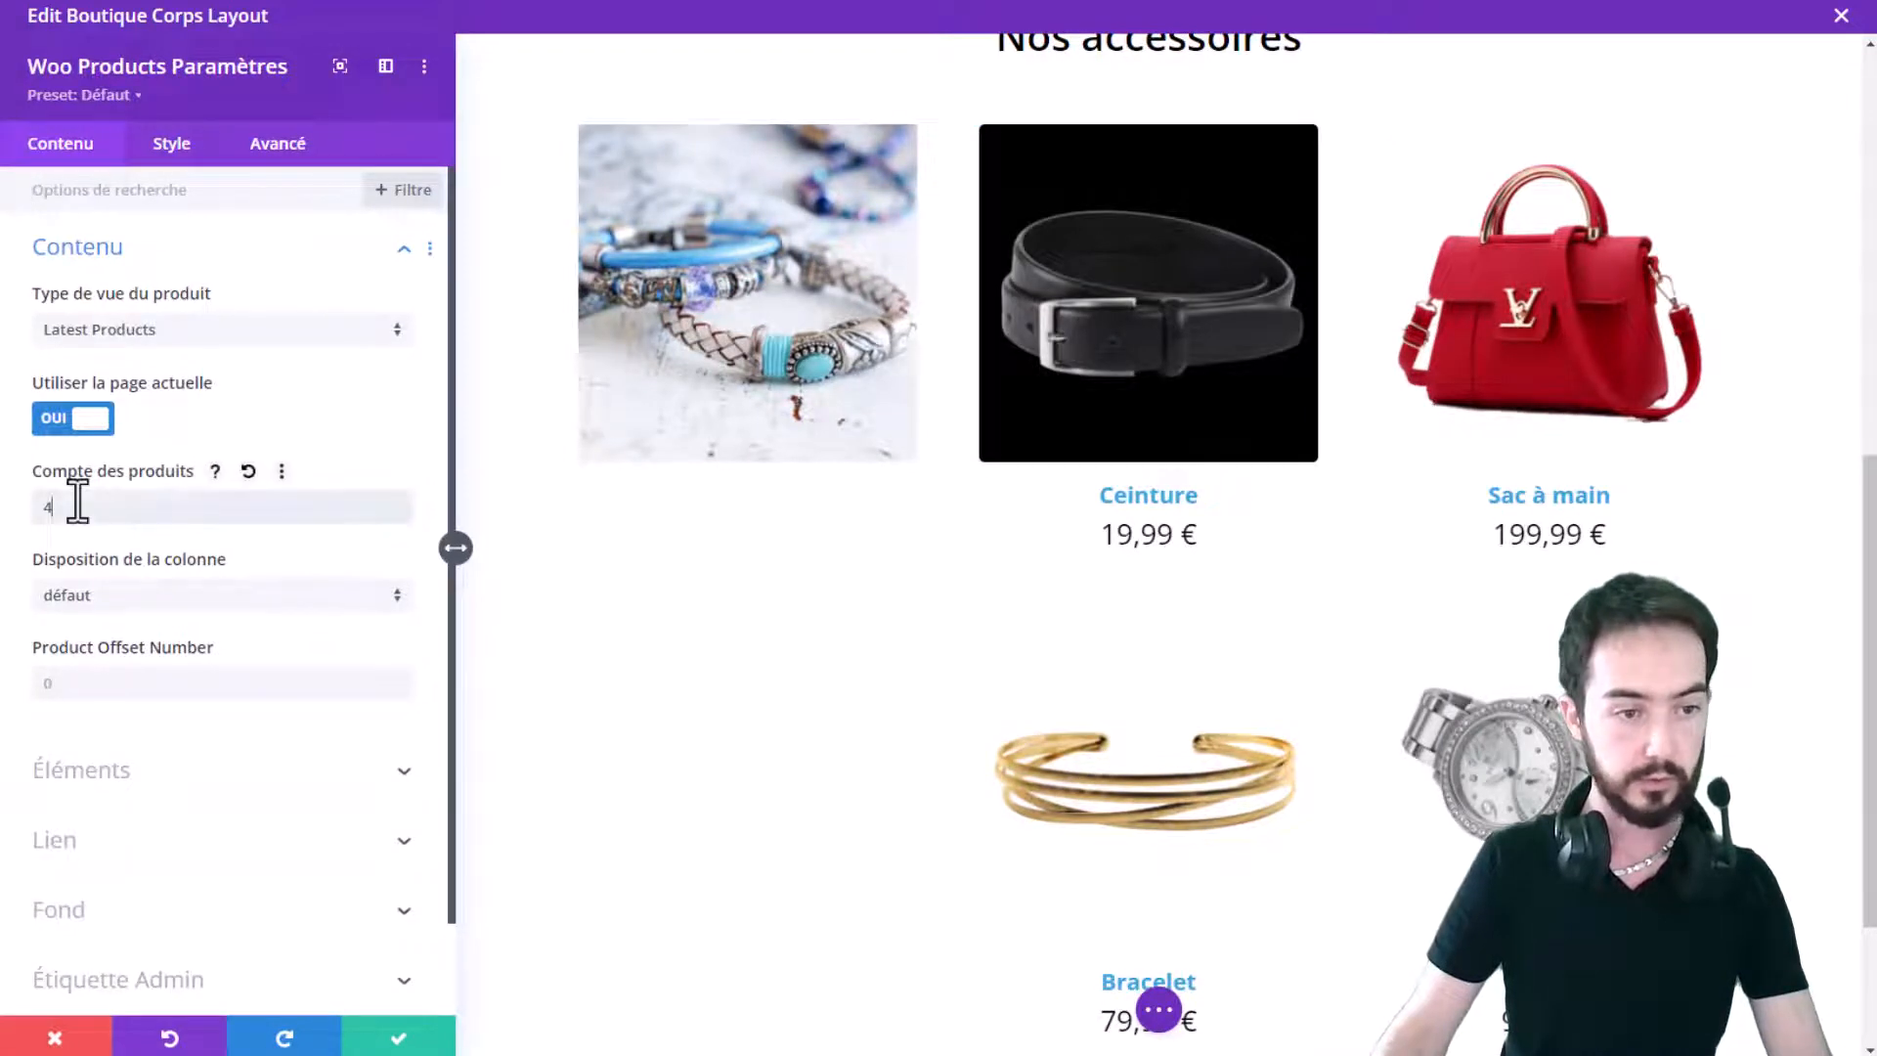
type("3")
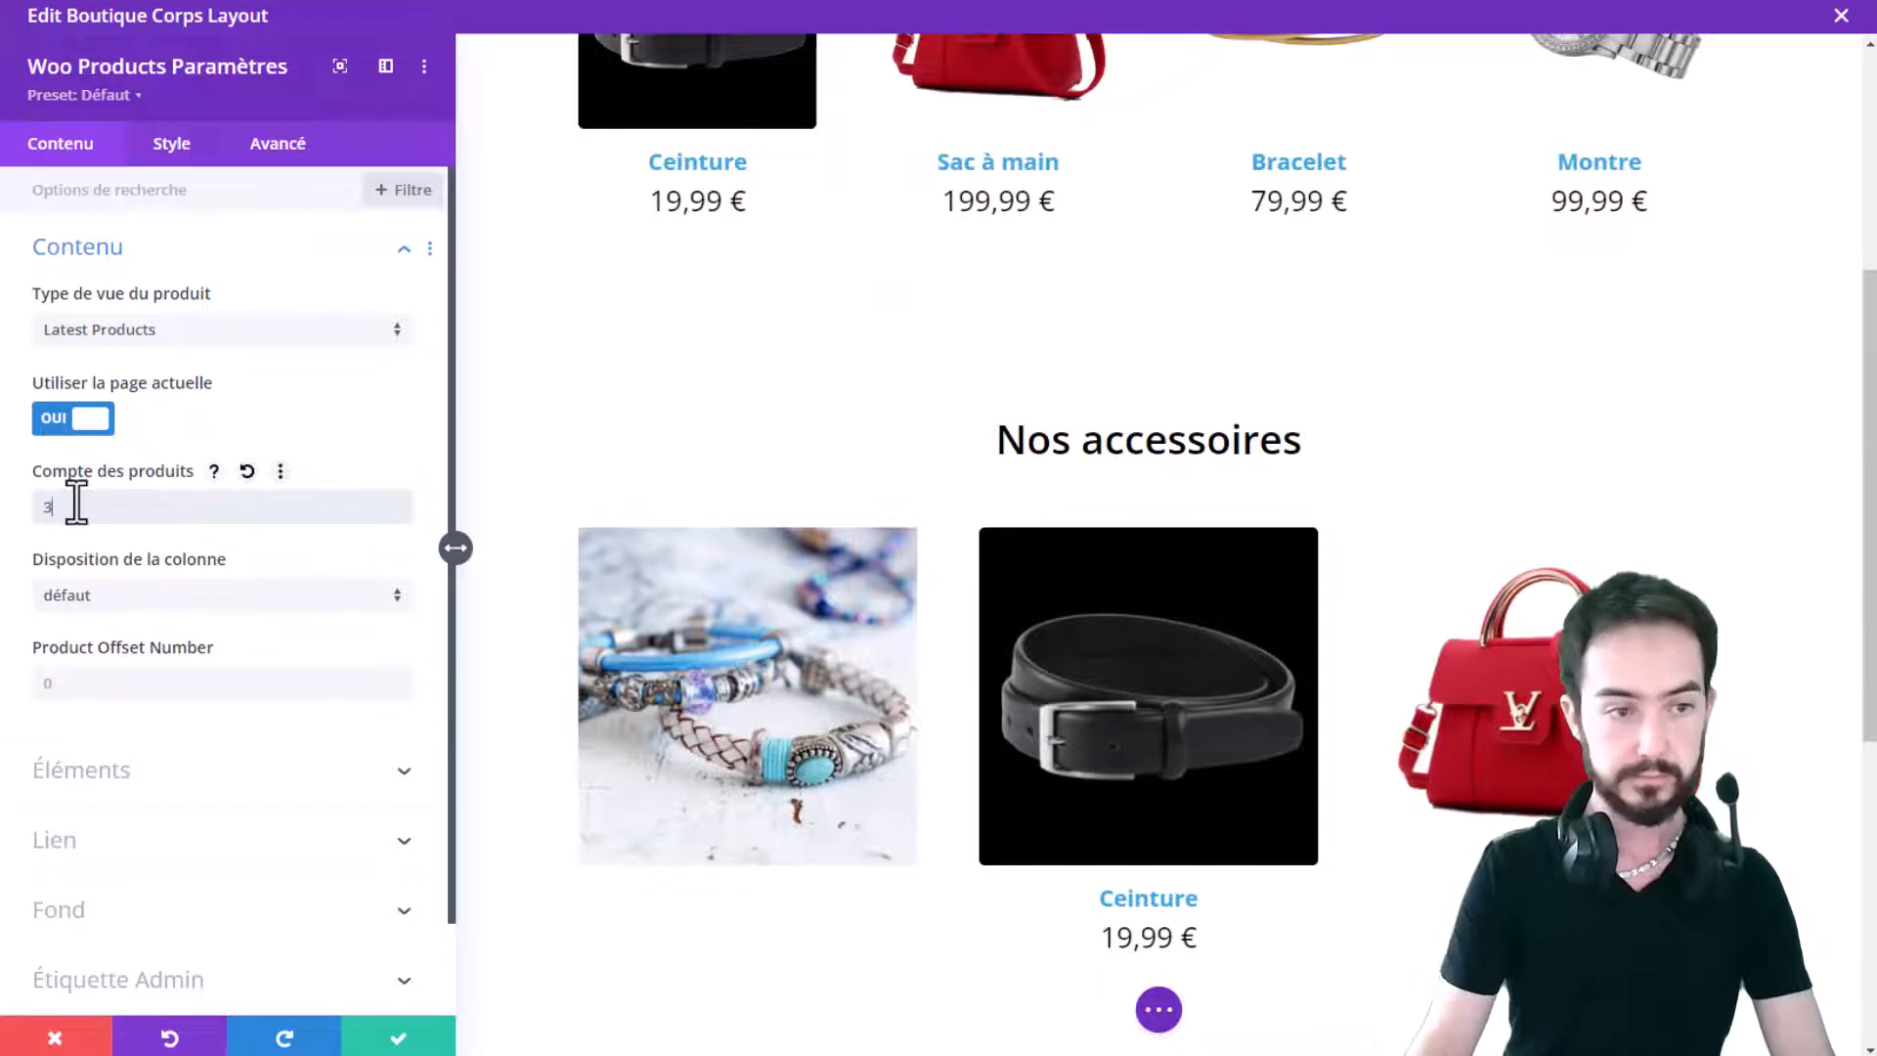
left_click(146, 596)
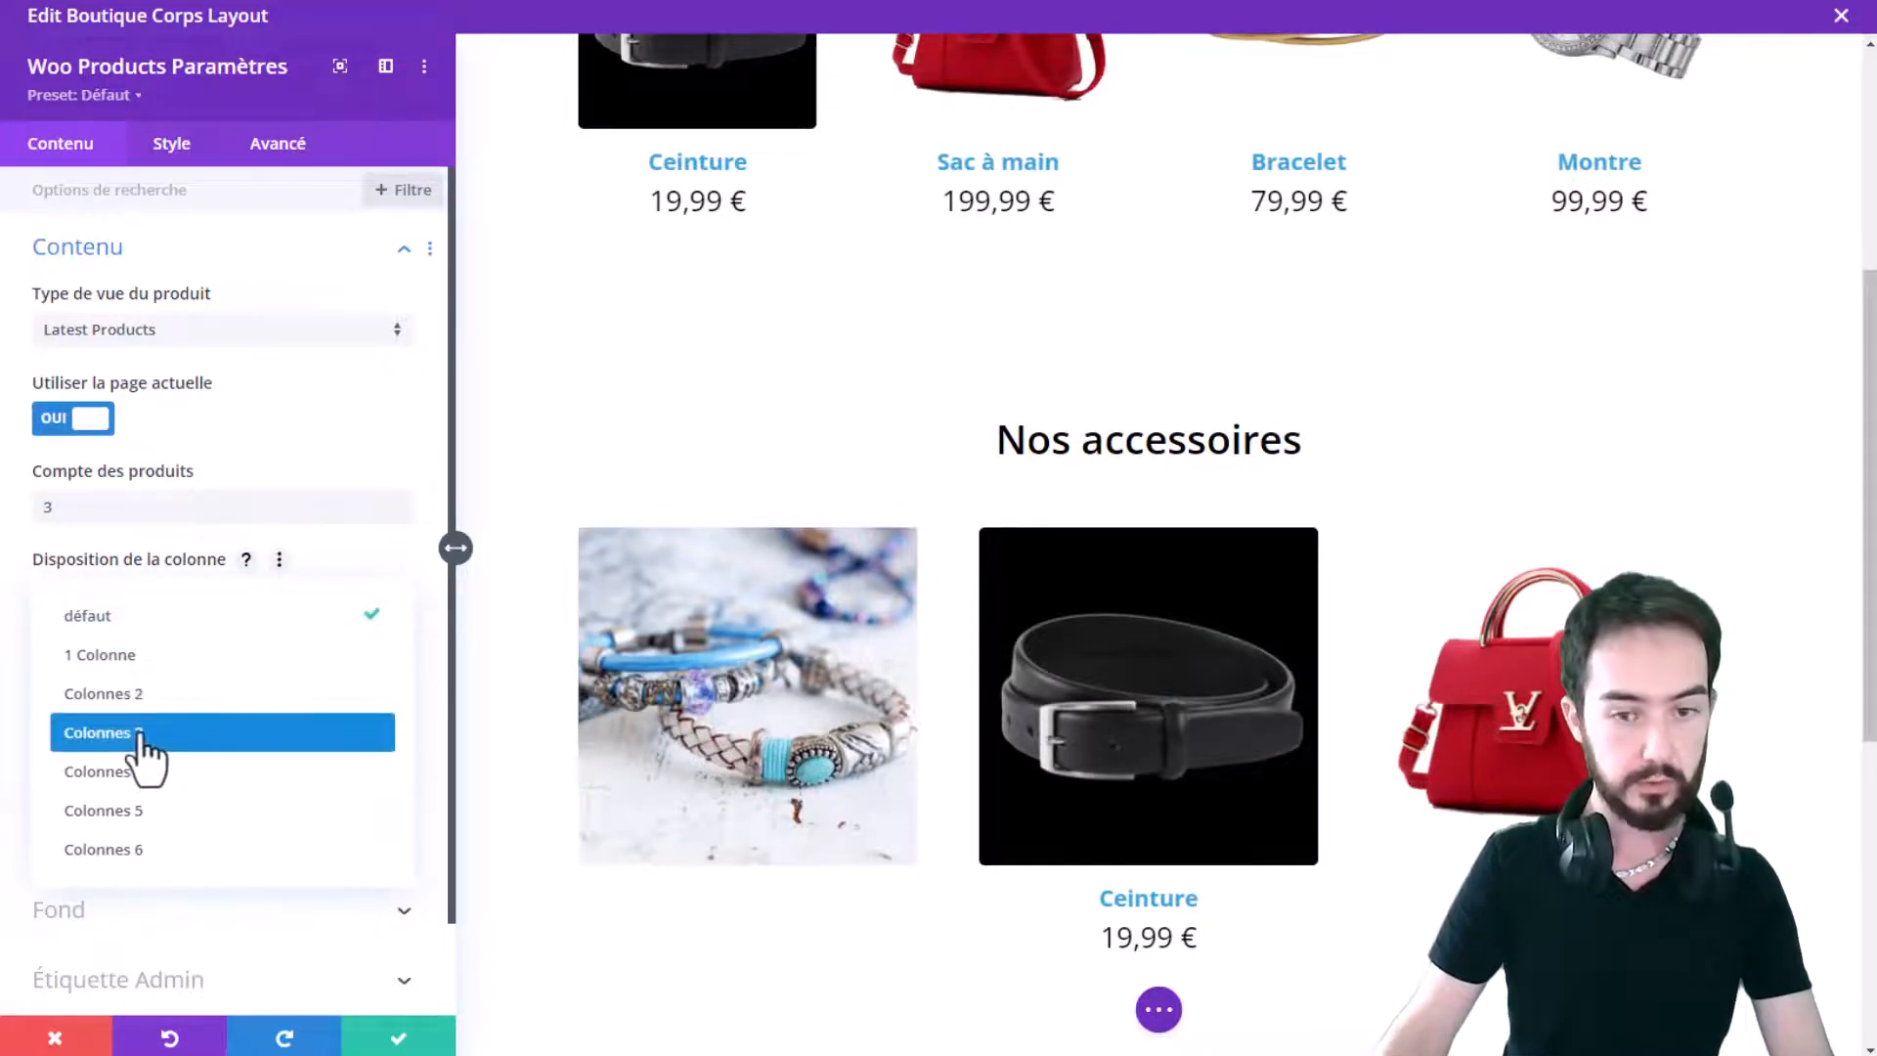
left_click(142, 733)
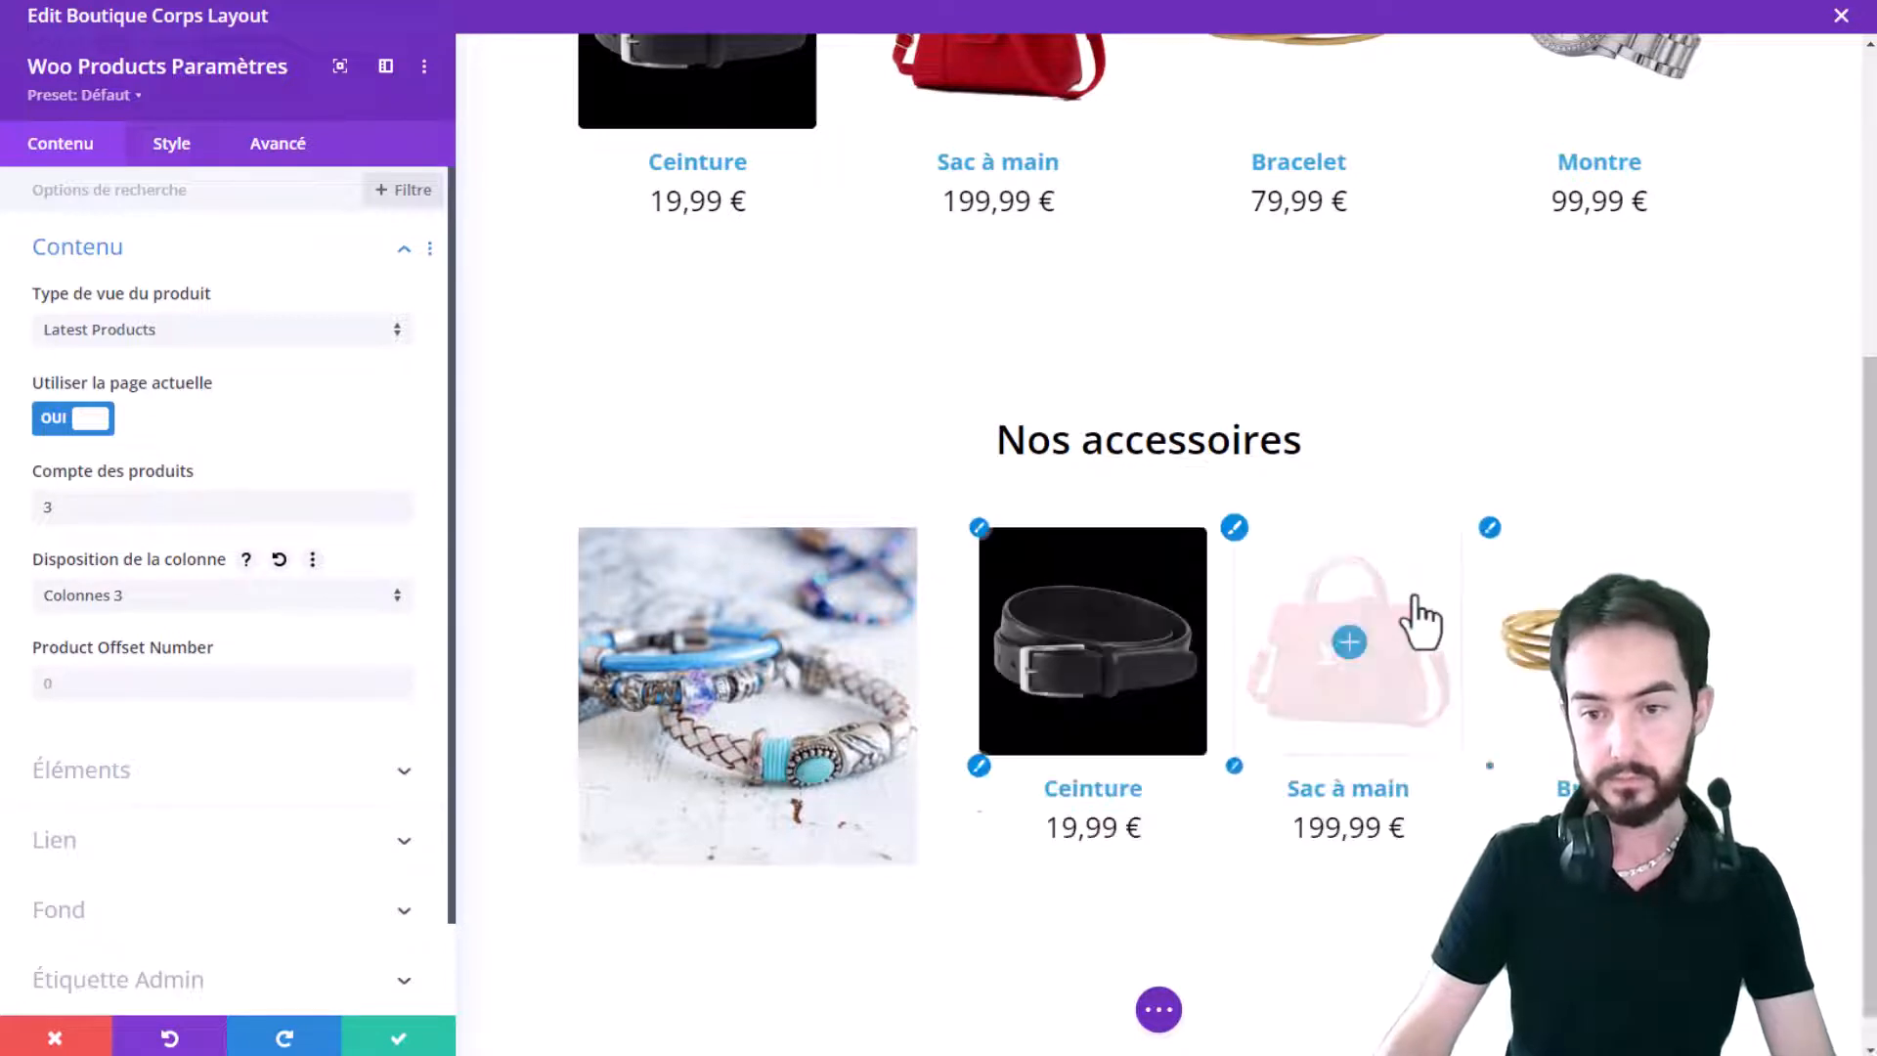
scroll(1466, 532, "down", 1)
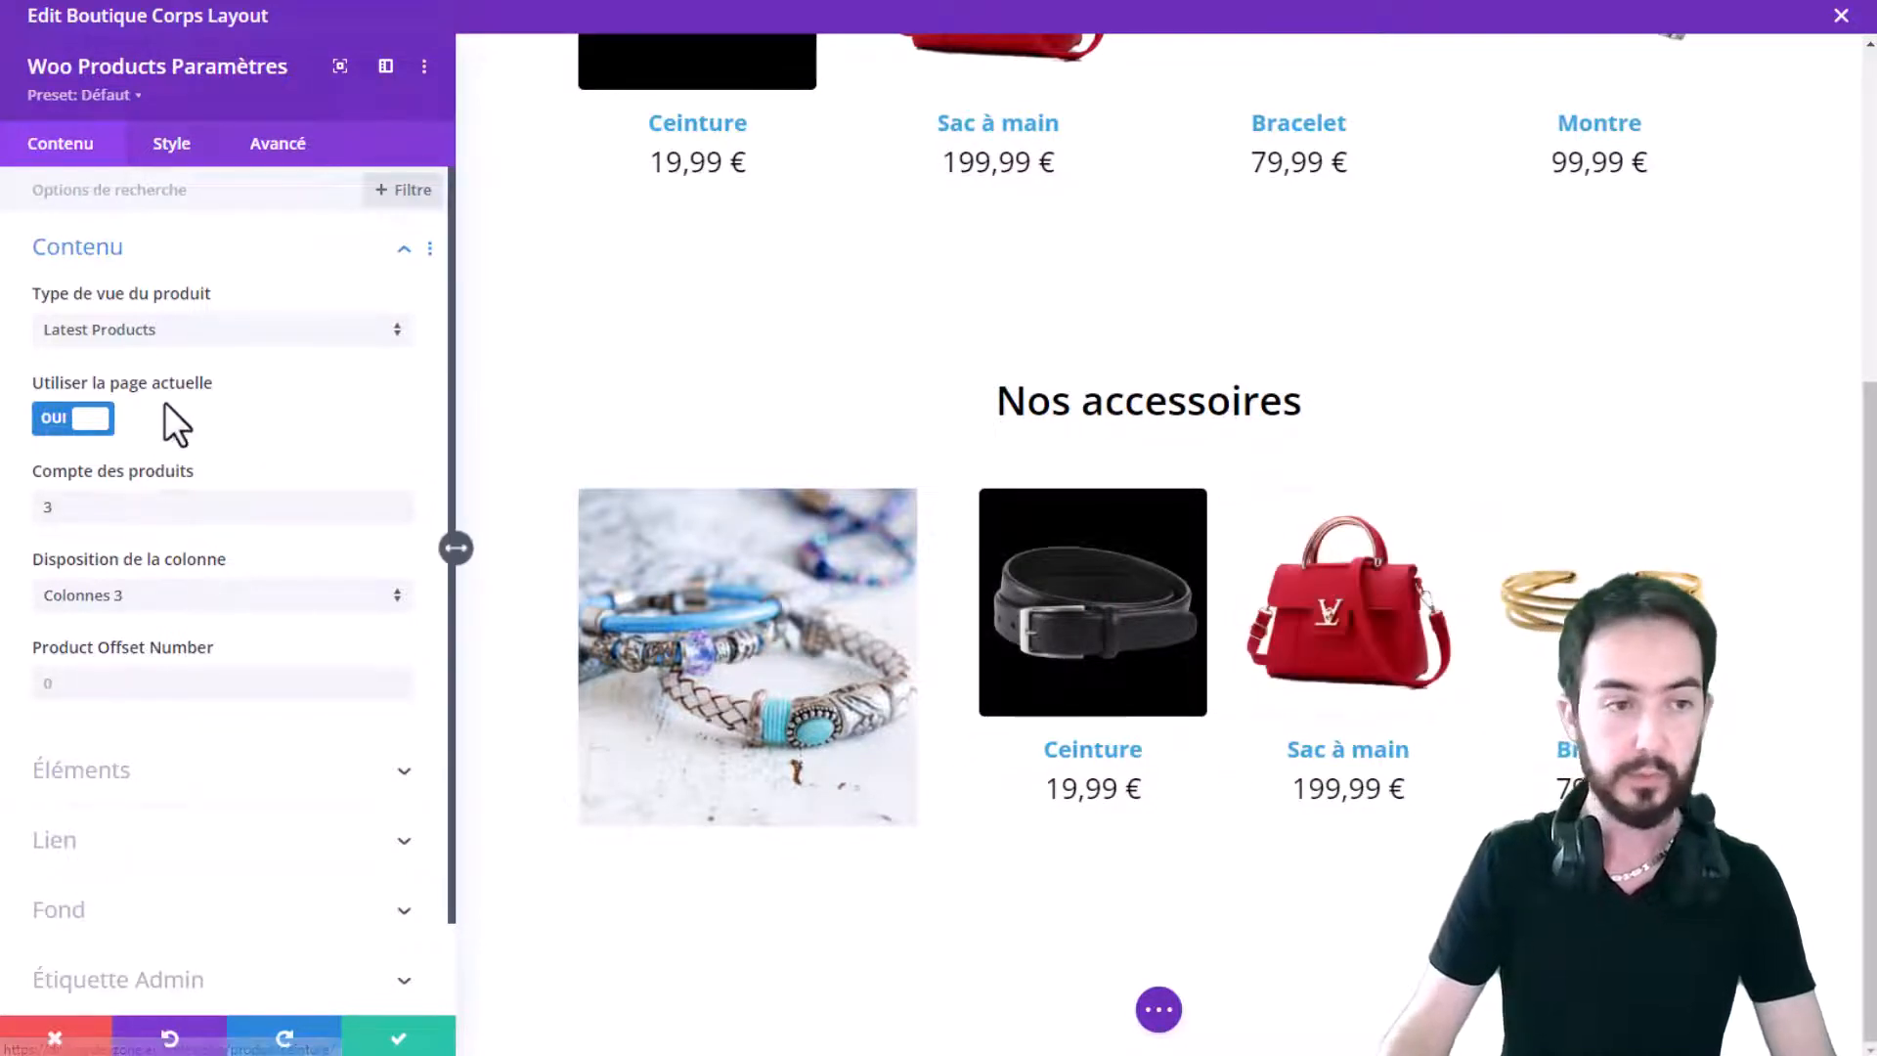
Step: Switch the module's product view type to Catégorie De Produit and include only the Accesoires category
left_click(158, 333)
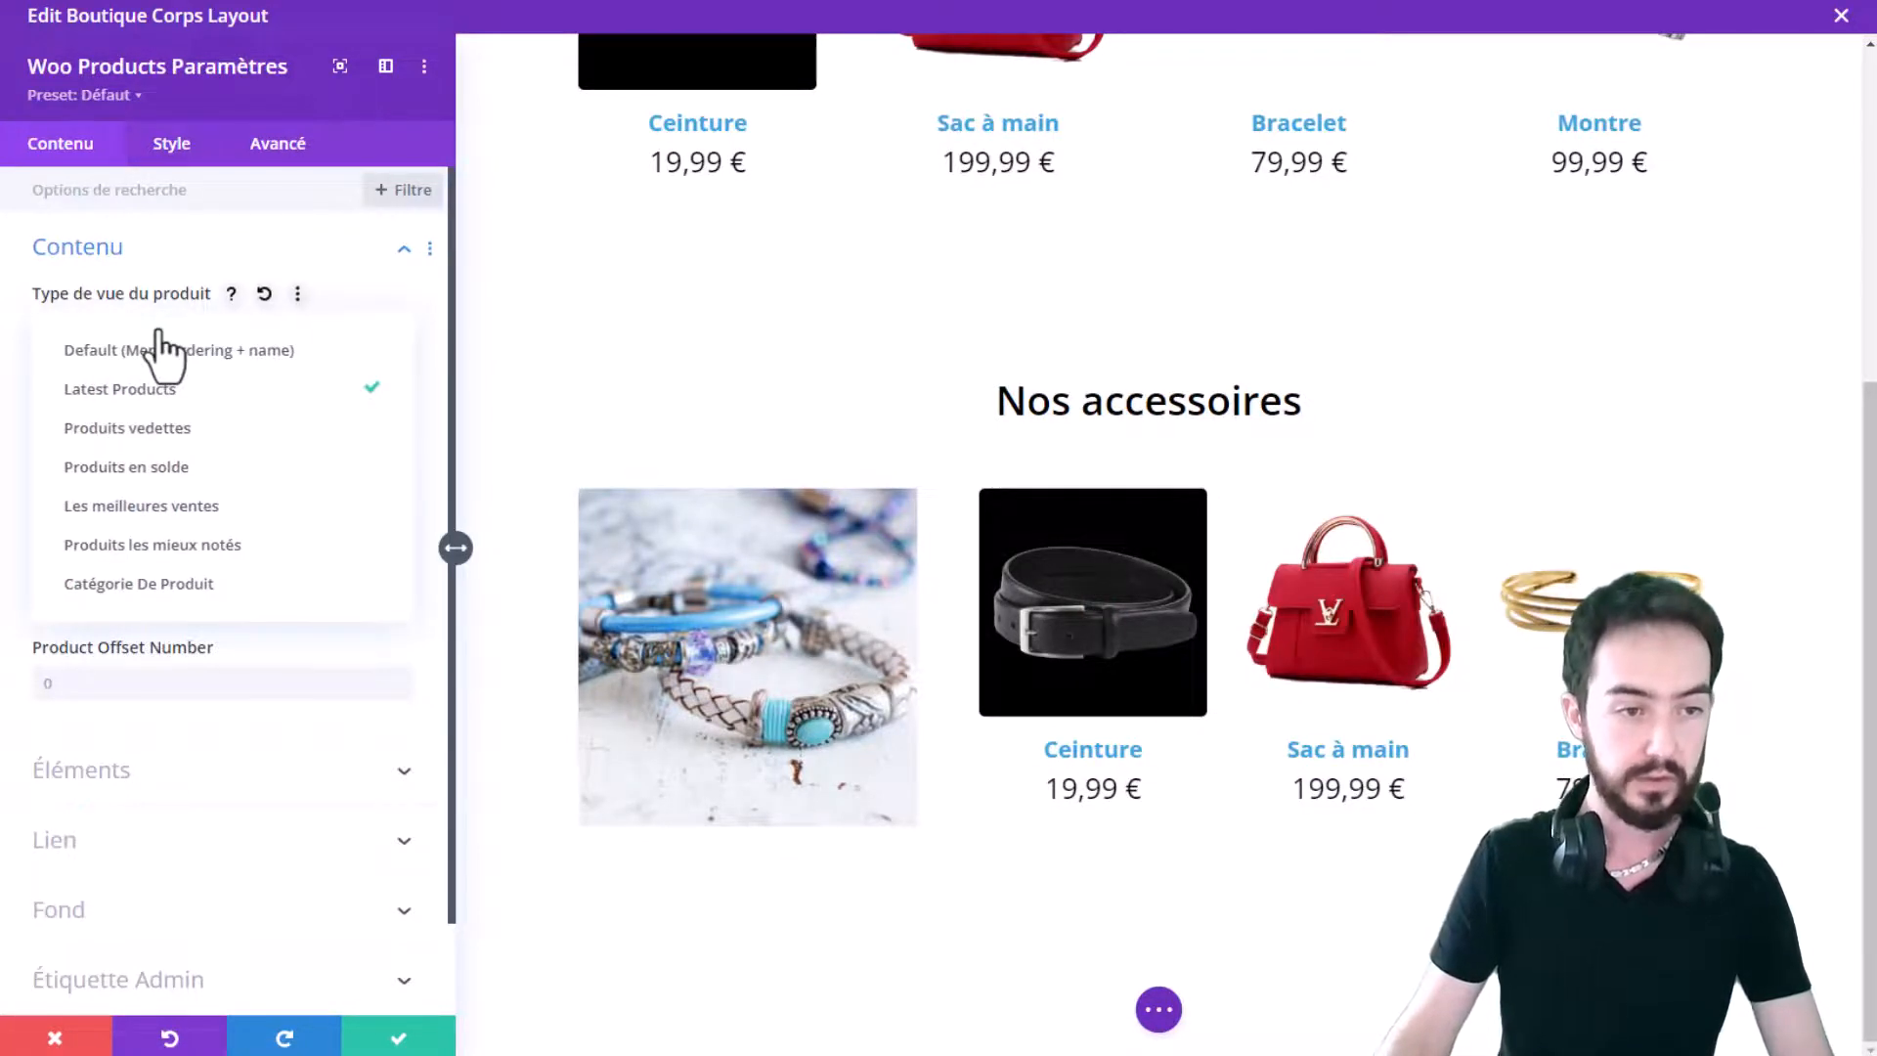
left_click(174, 587)
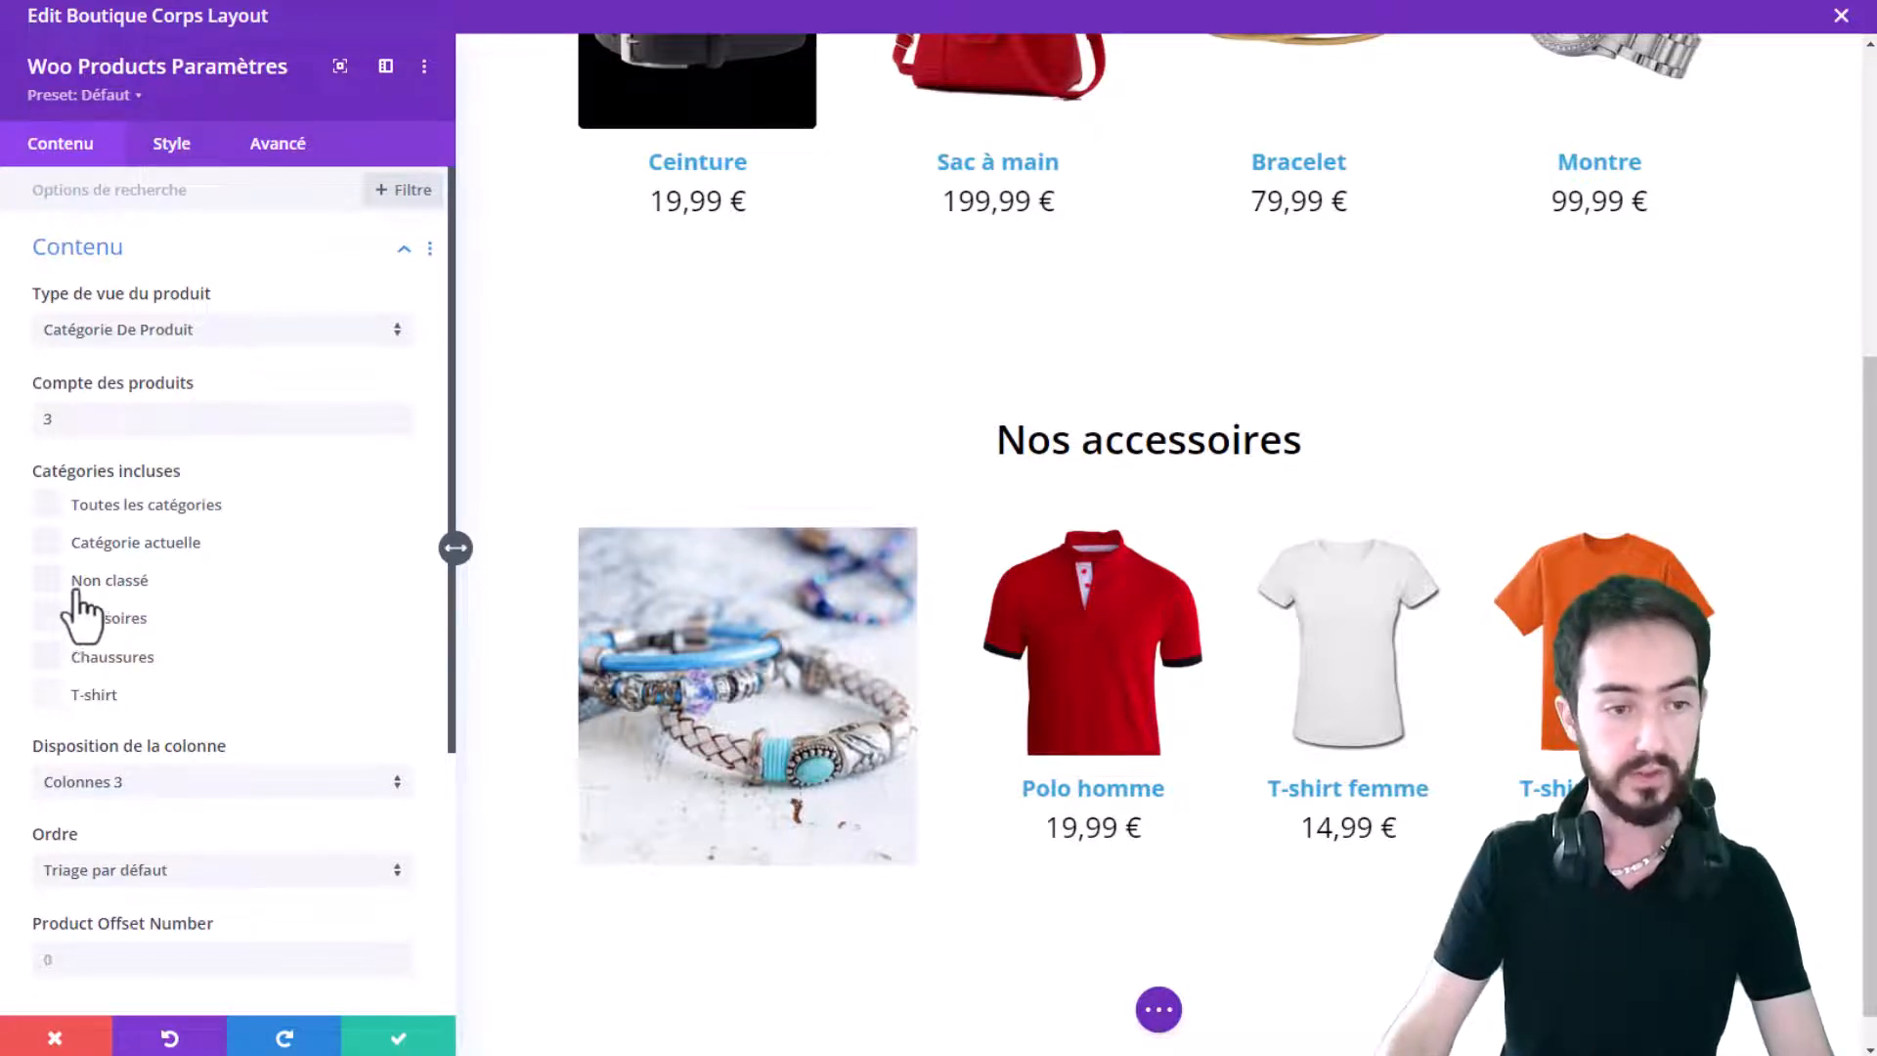
left_click(90, 667)
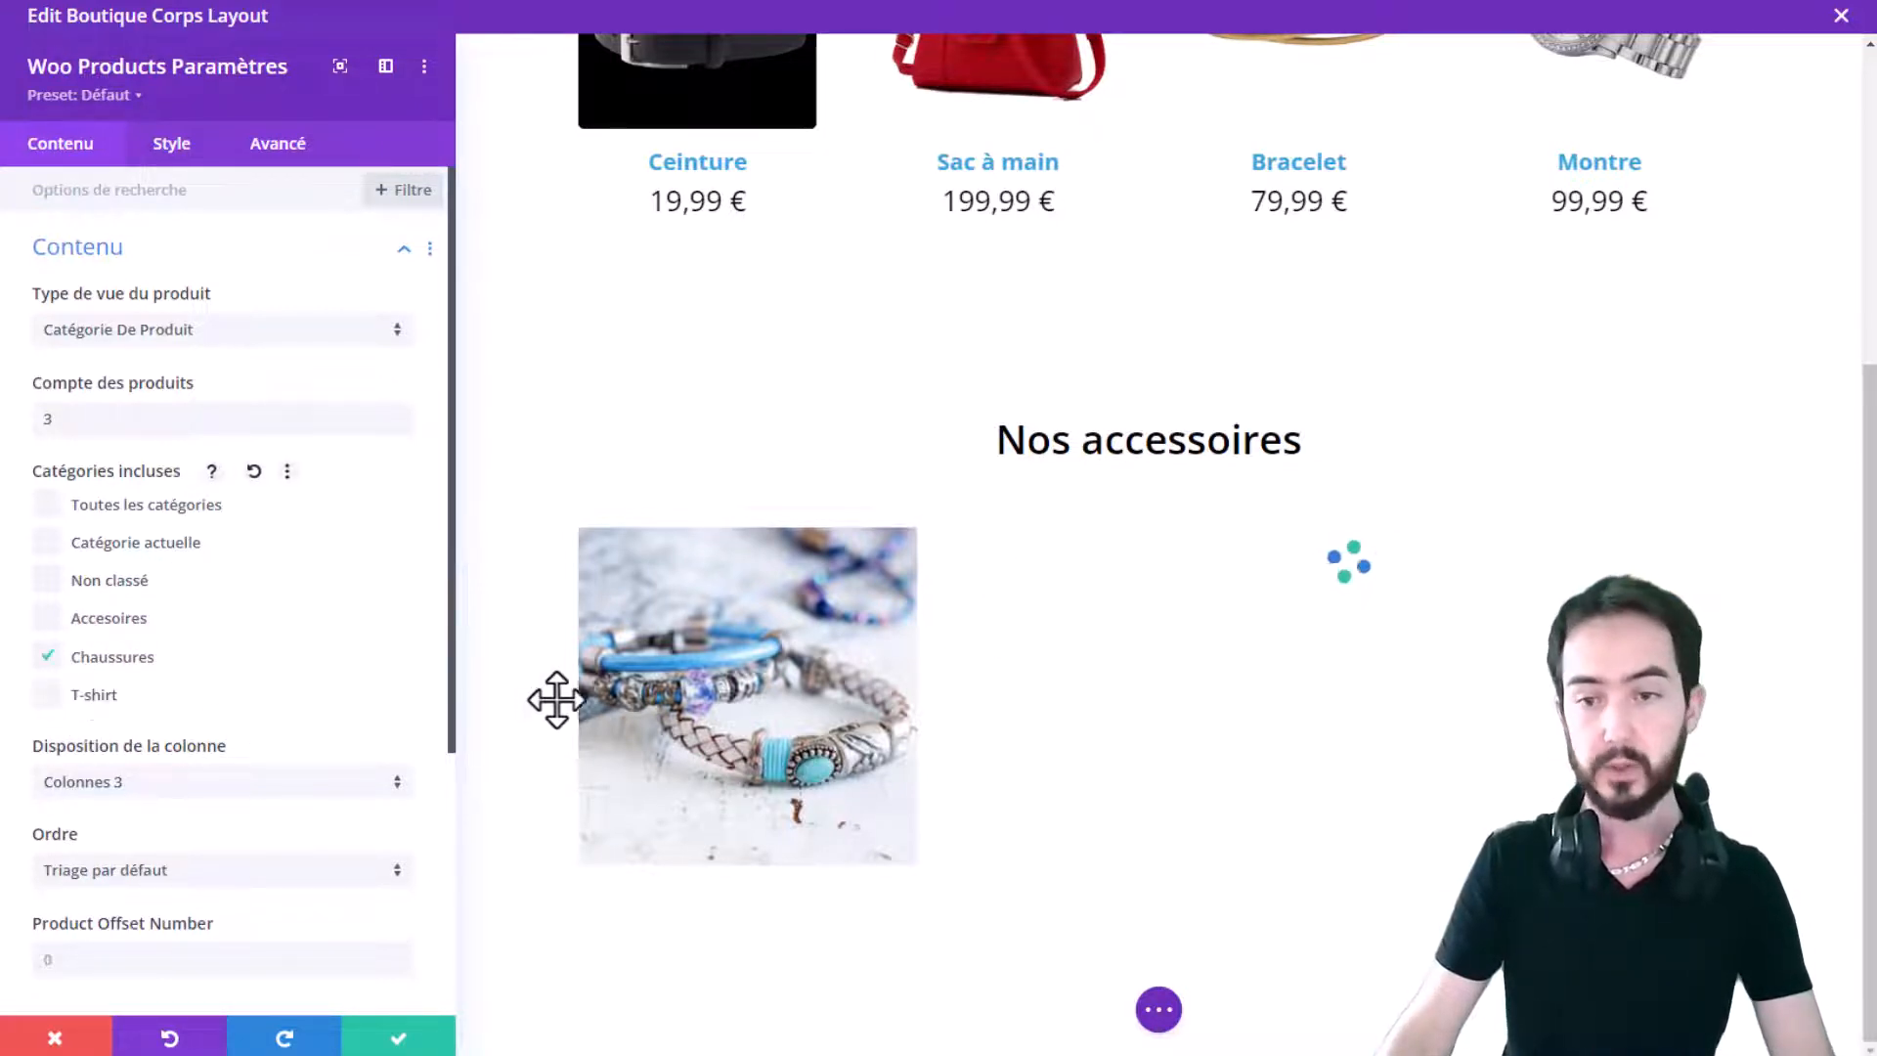
left_click(88, 659)
left_click(91, 620)
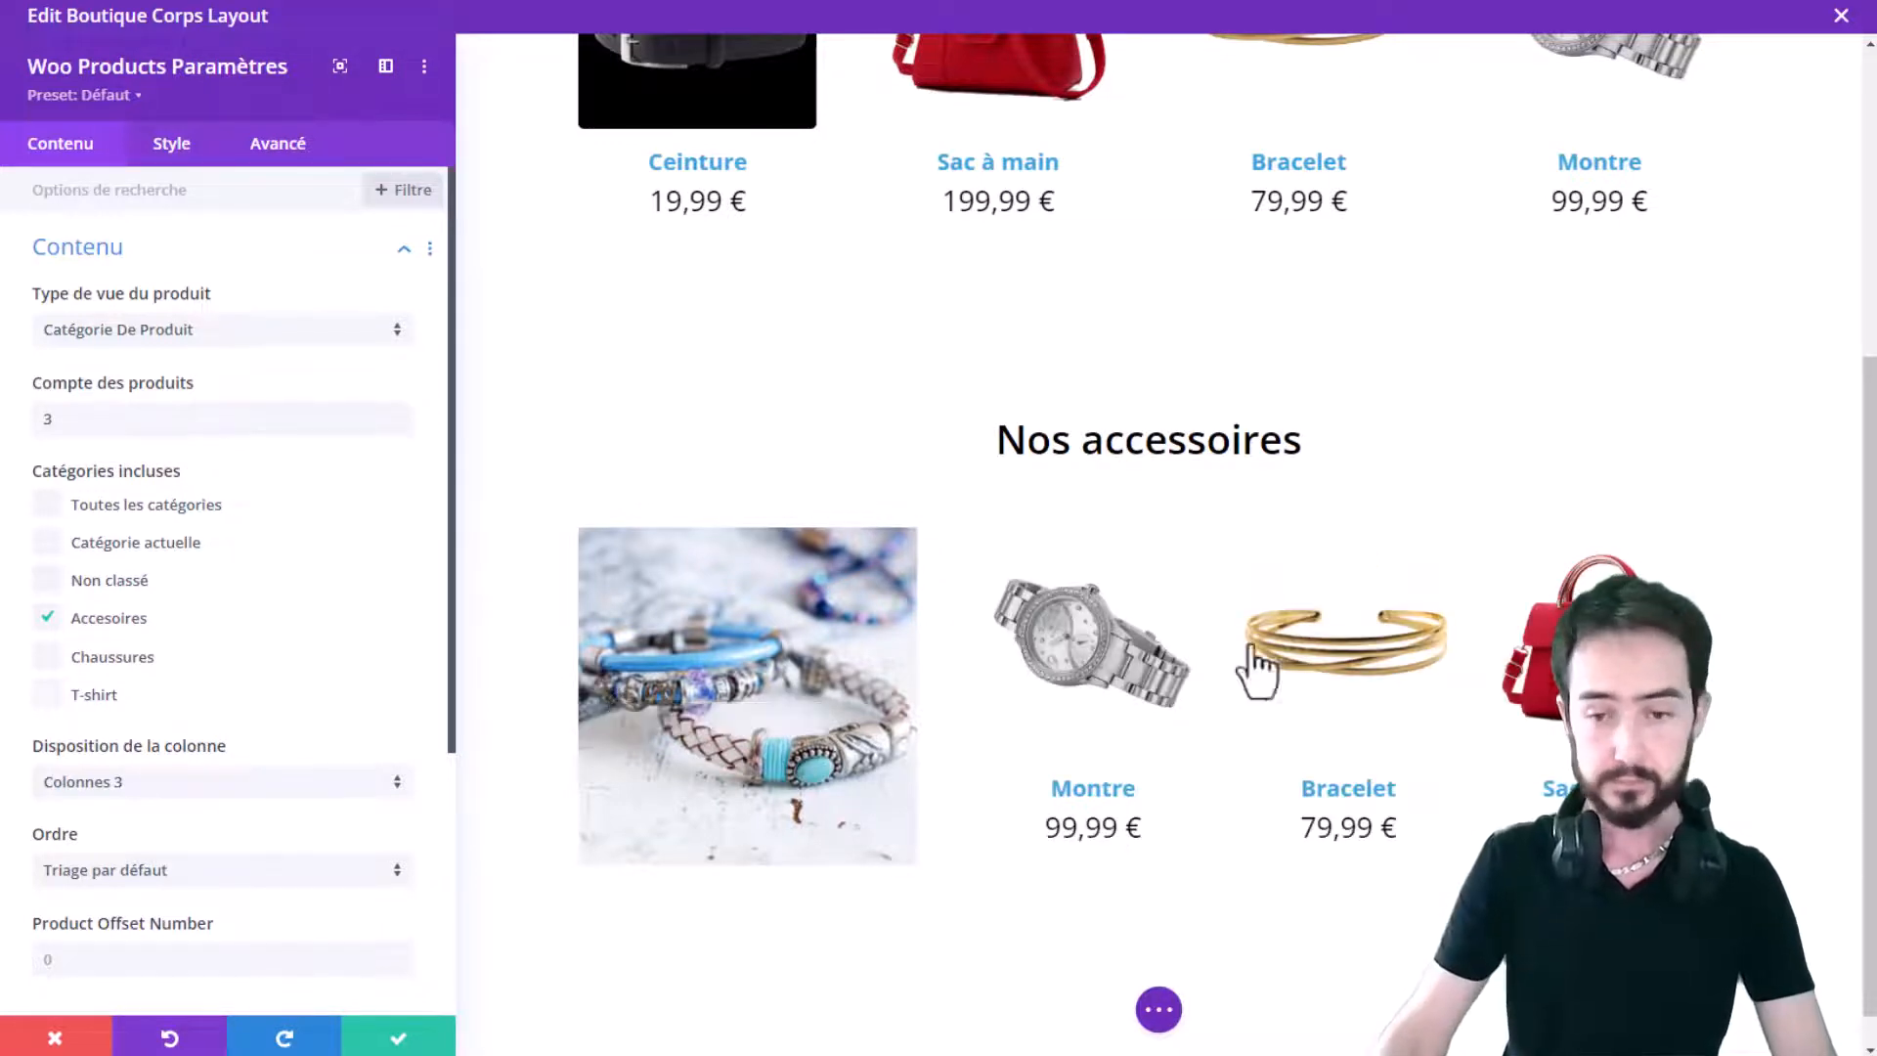
Step: Set the accessories products' order to Trier par popularité and review the resulting product row
scroll(191, 704, "down", 1)
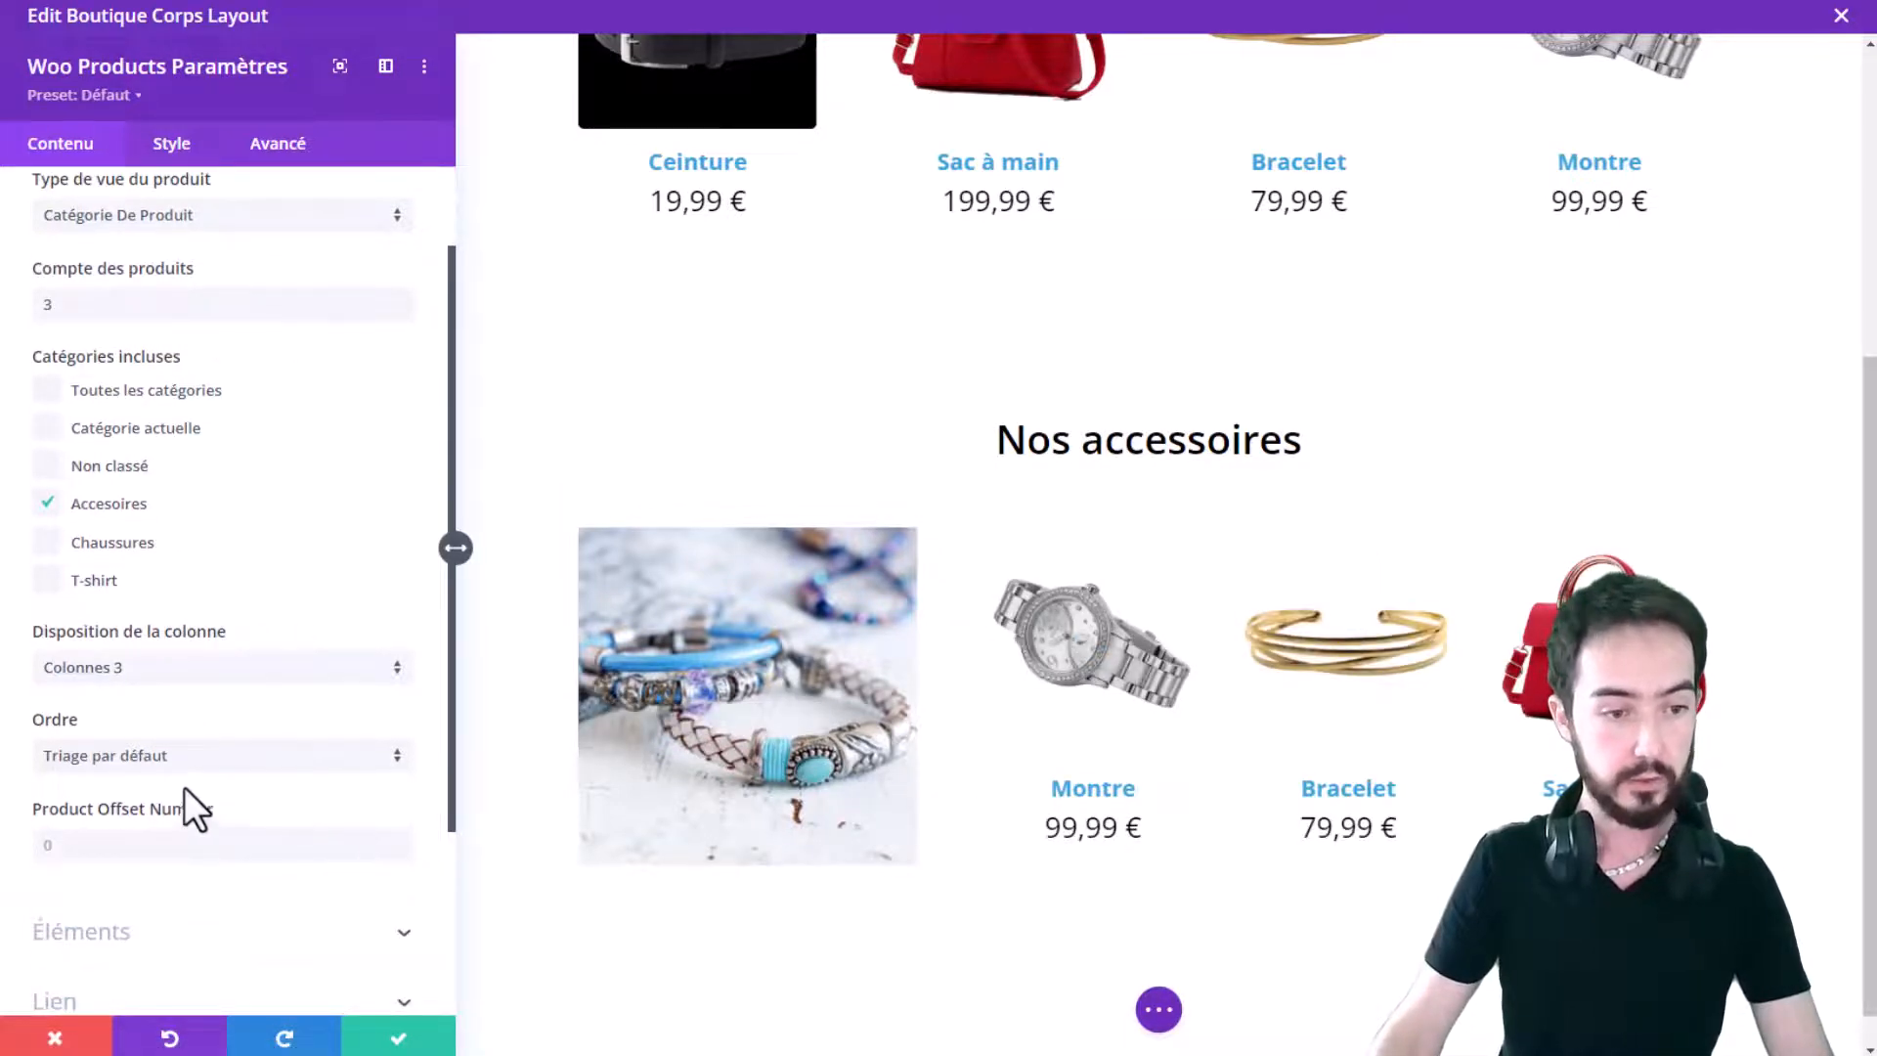
left_click(156, 757)
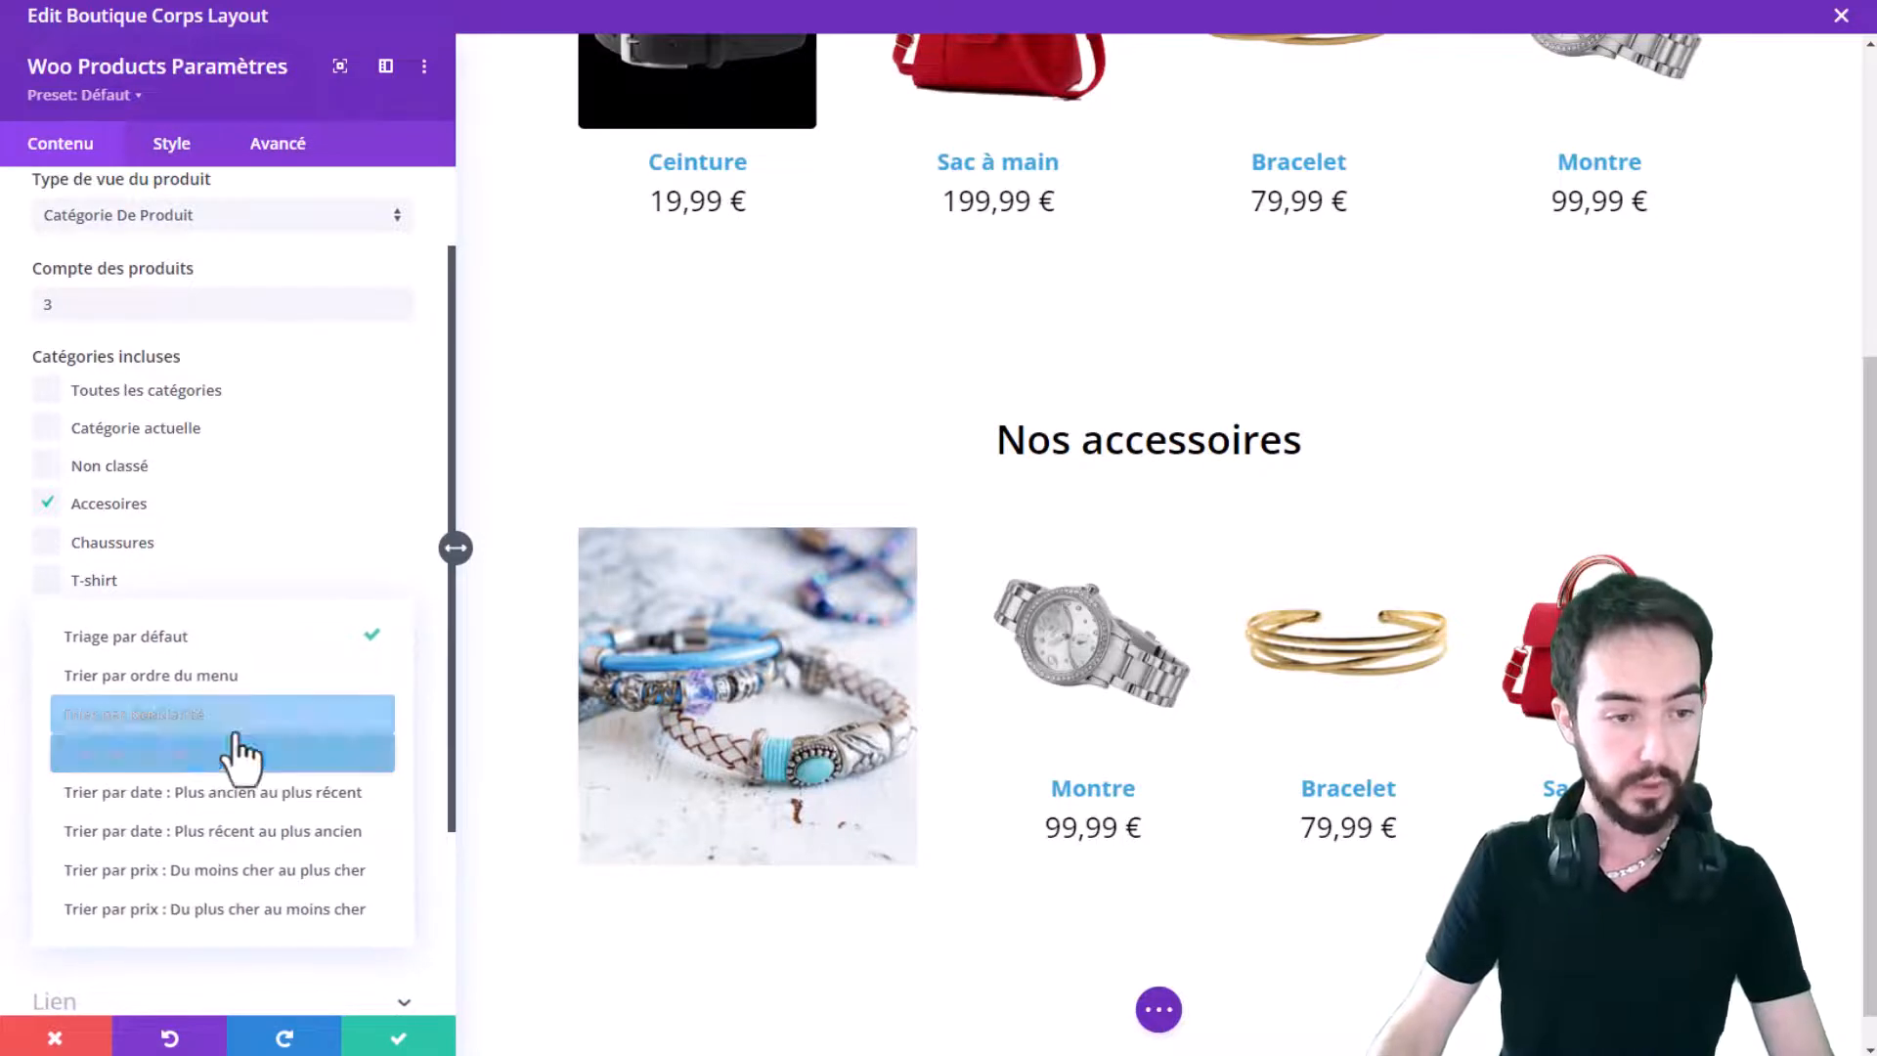
left_click(202, 714)
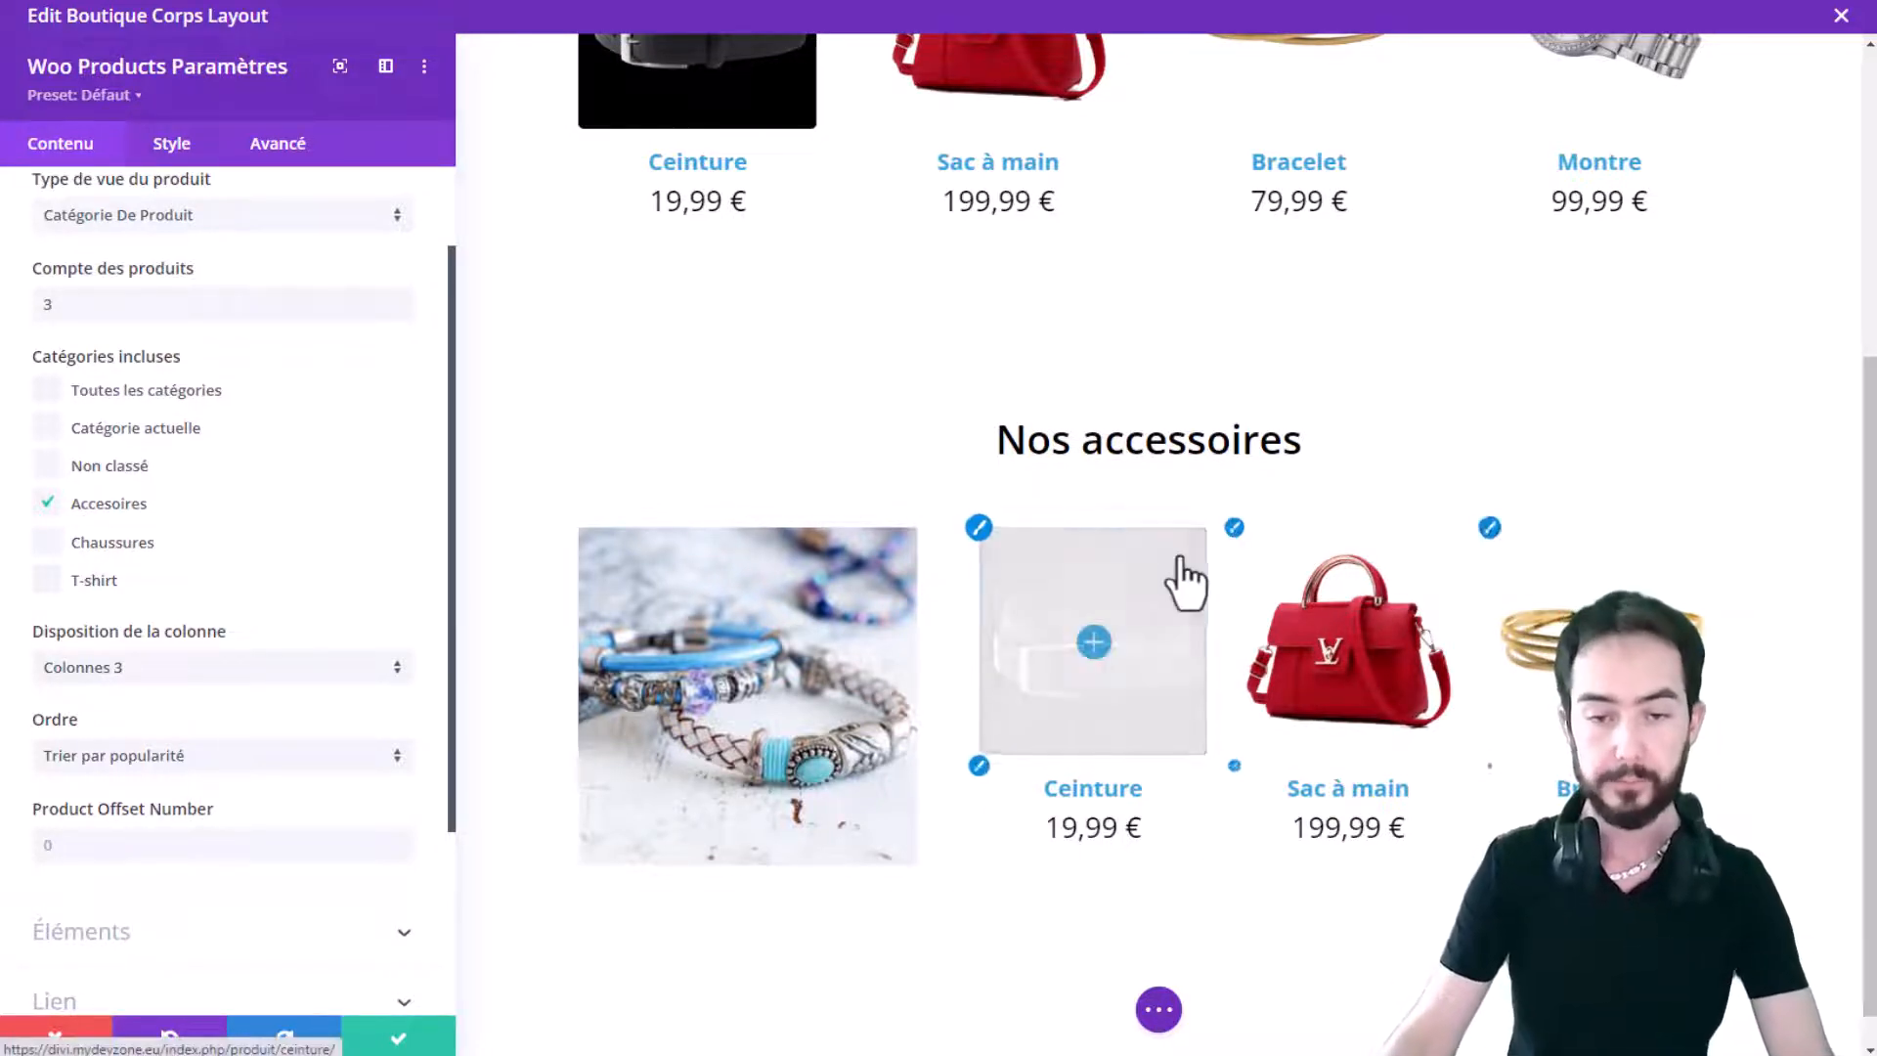
scroll(1212, 528, "down", 1)
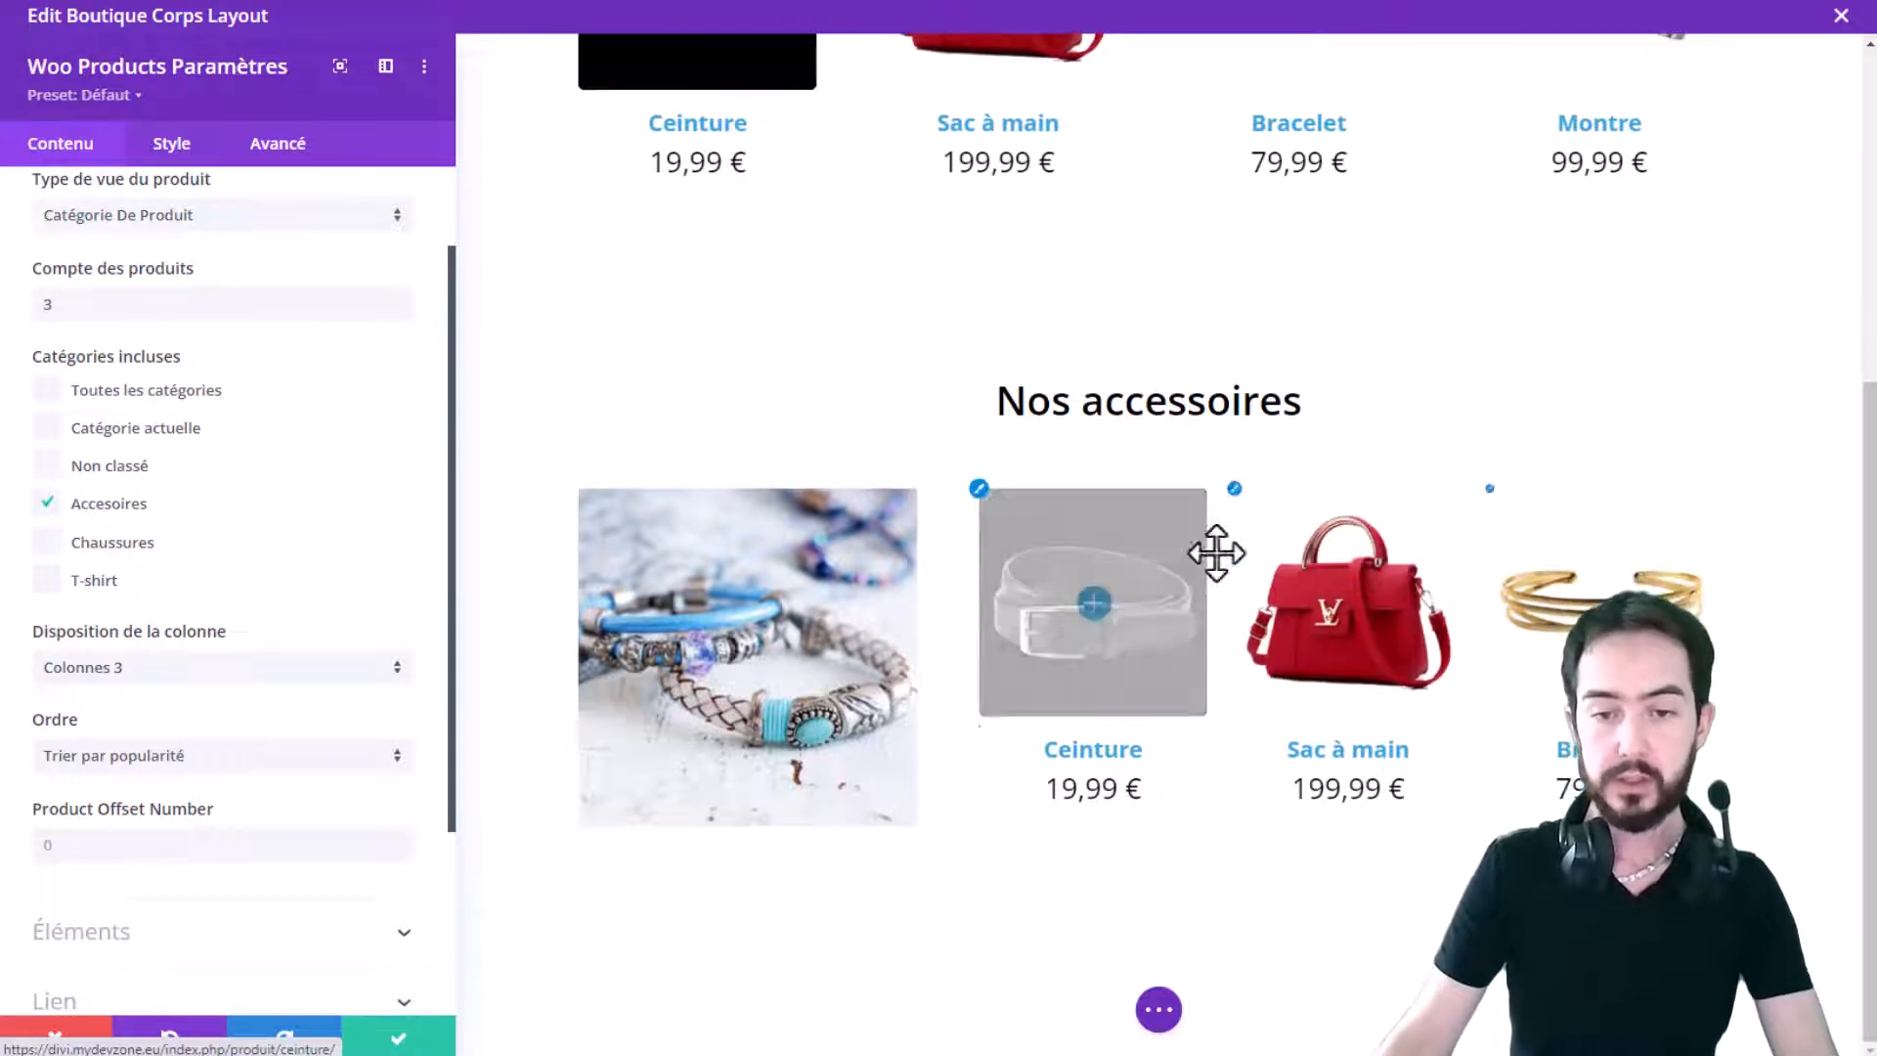
scroll(1407, 490, "up", 4)
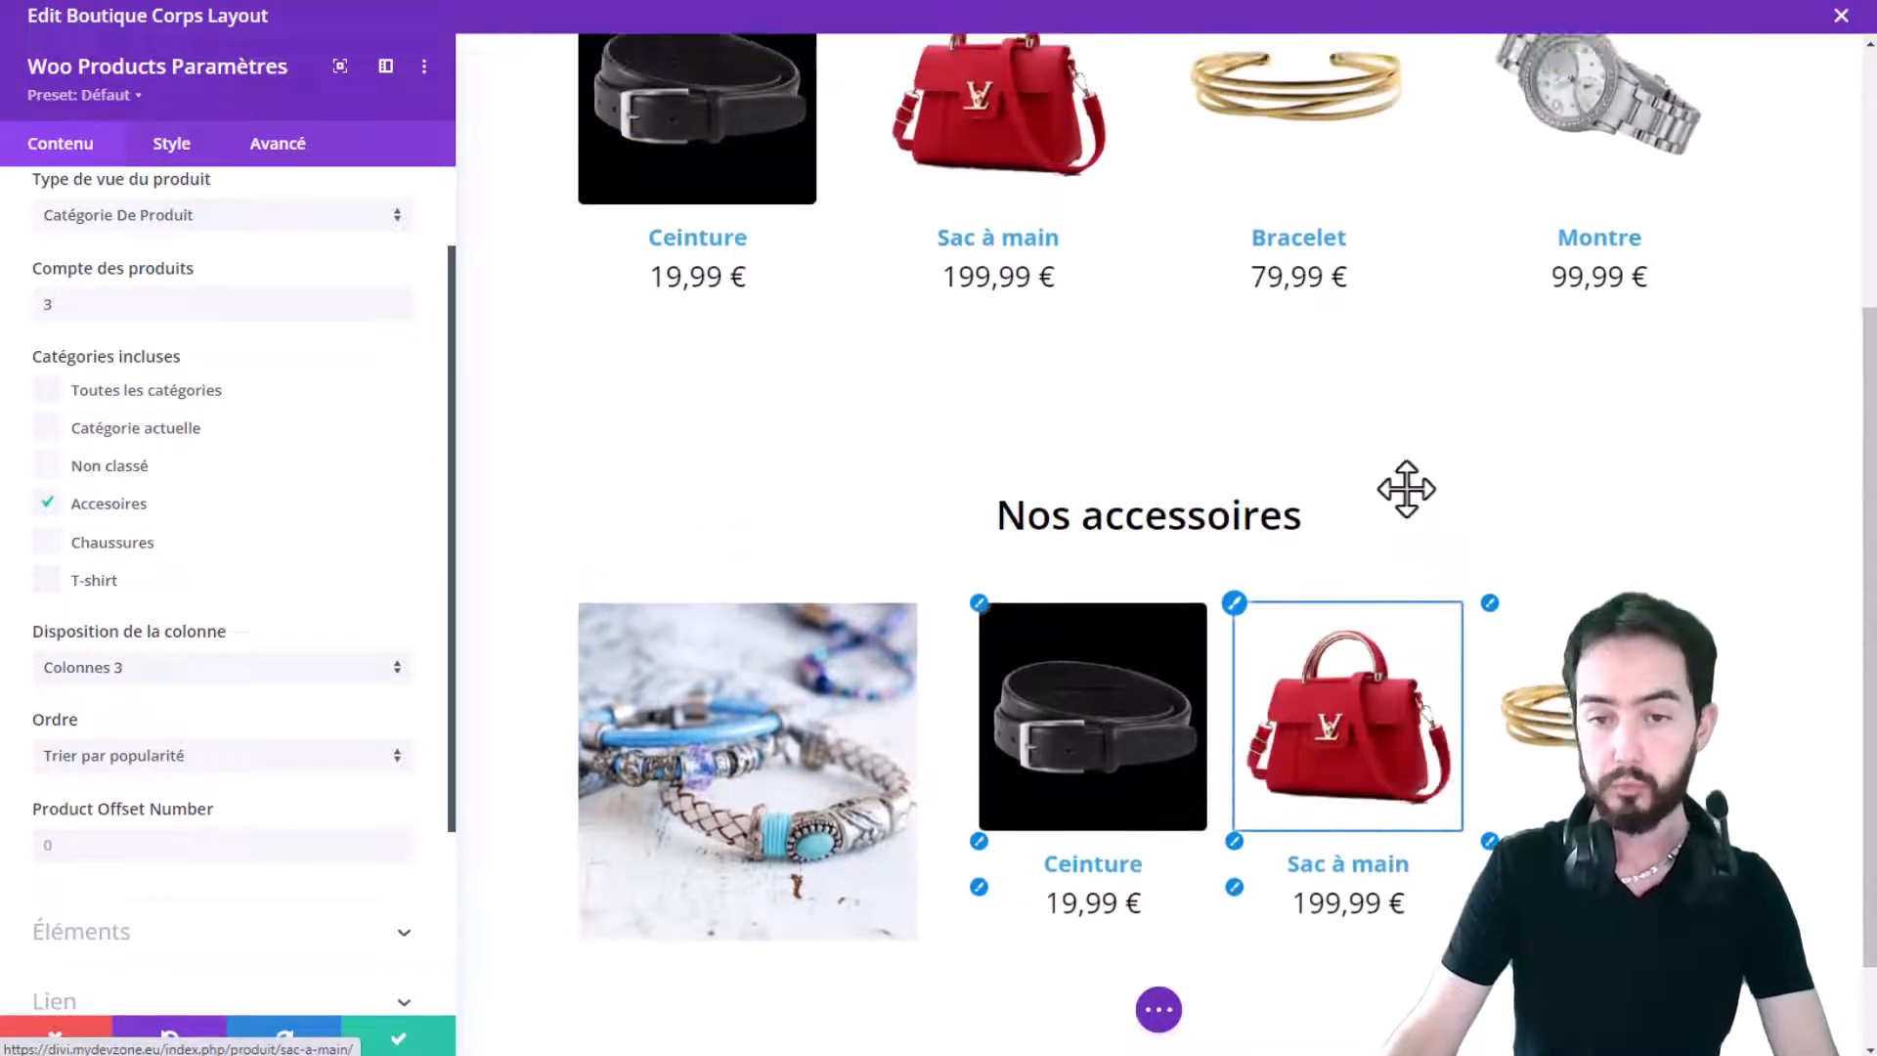
Step: Compare the new-arrivals and accessories rows, and save the accessories products module's settings
scroll(1407, 490, "down", 4)
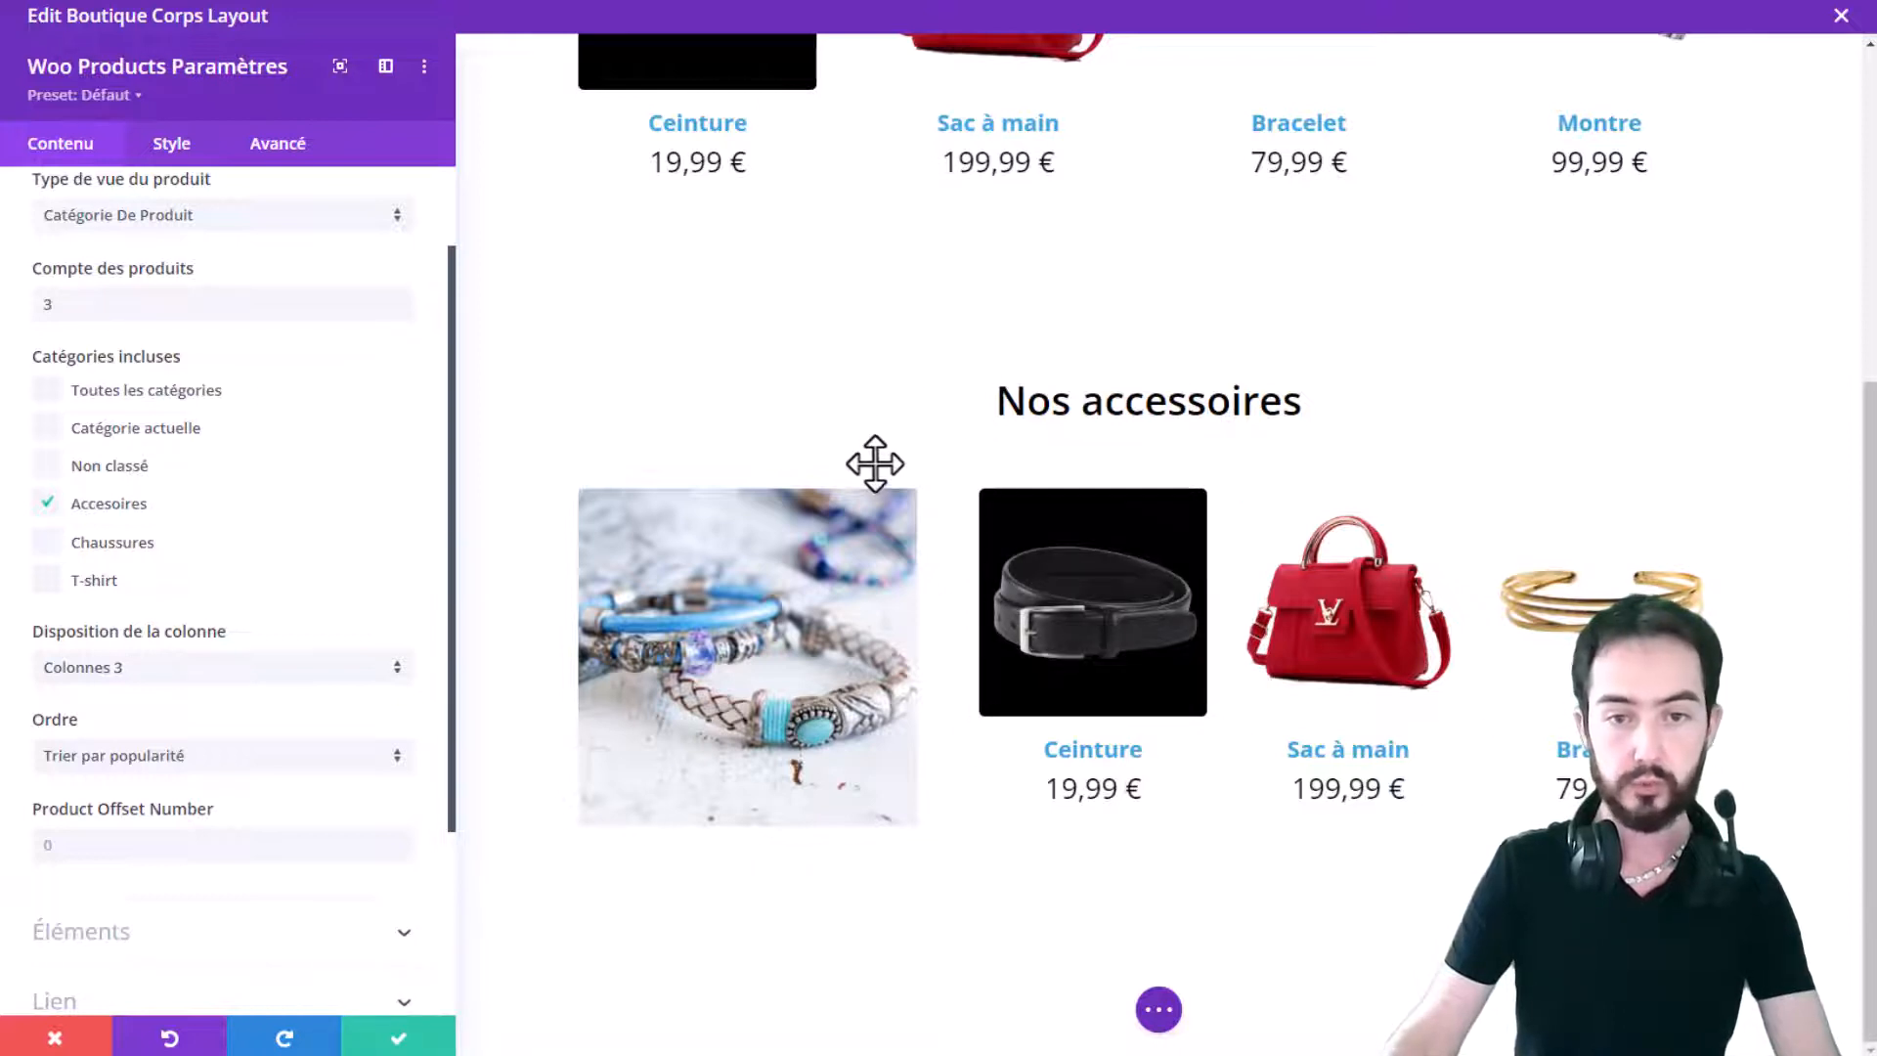
scroll(1311, 402, "up", 3)
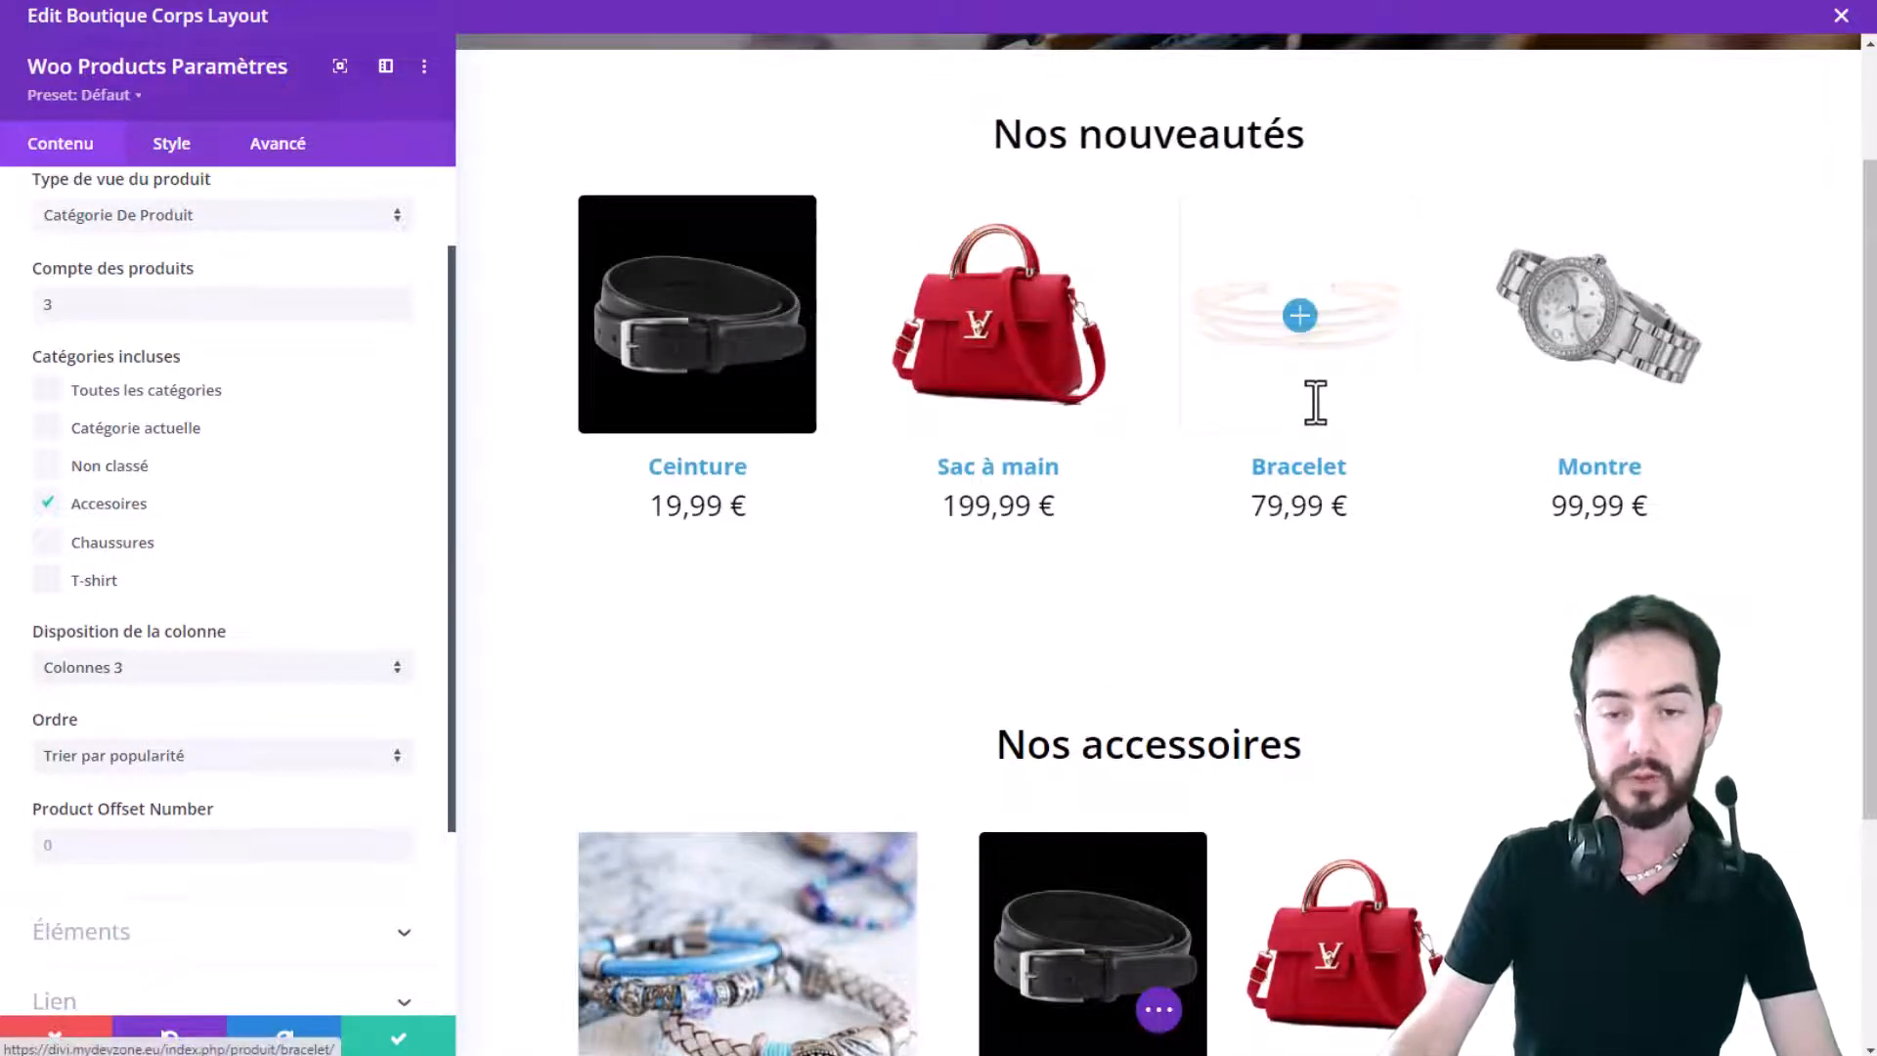
scroll(1311, 431, "down", 2)
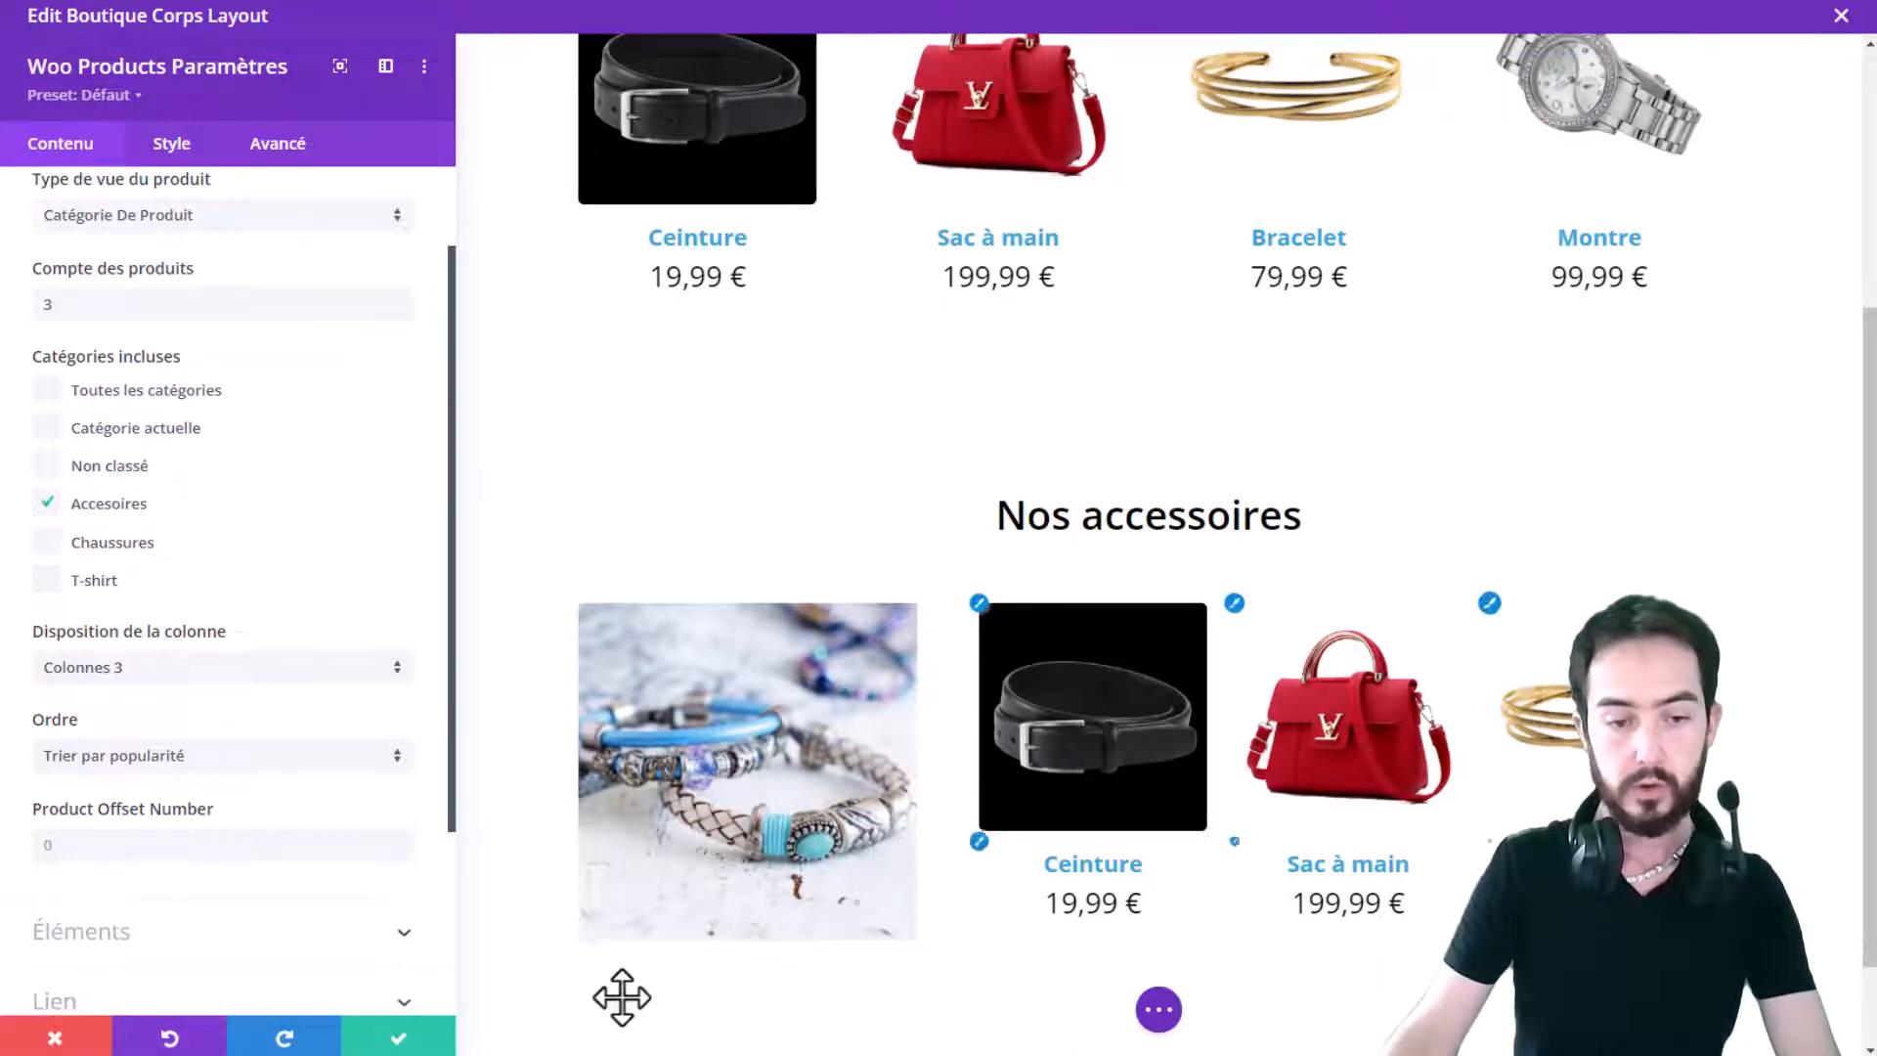
left_click(401, 1039)
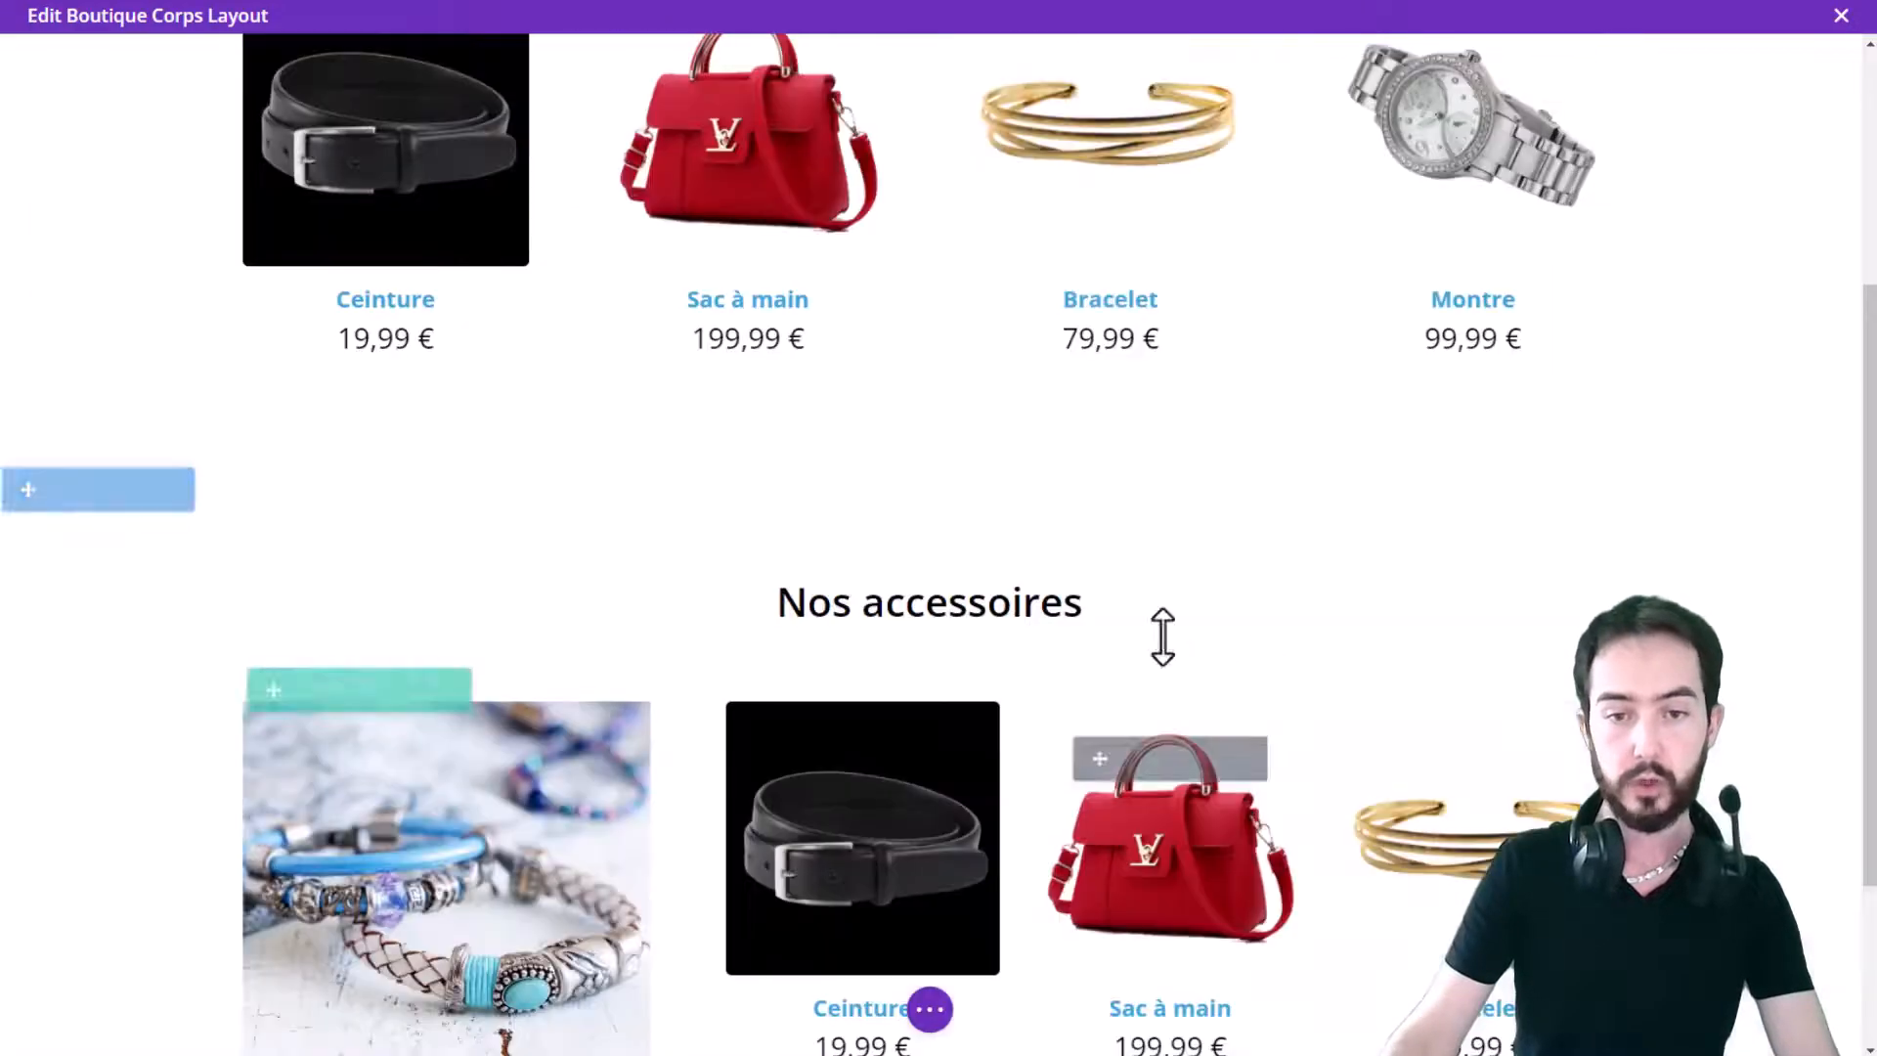
Step: Give the row holding the "Nos accessoires" heading a black background and save the row settings
left_click(479, 527)
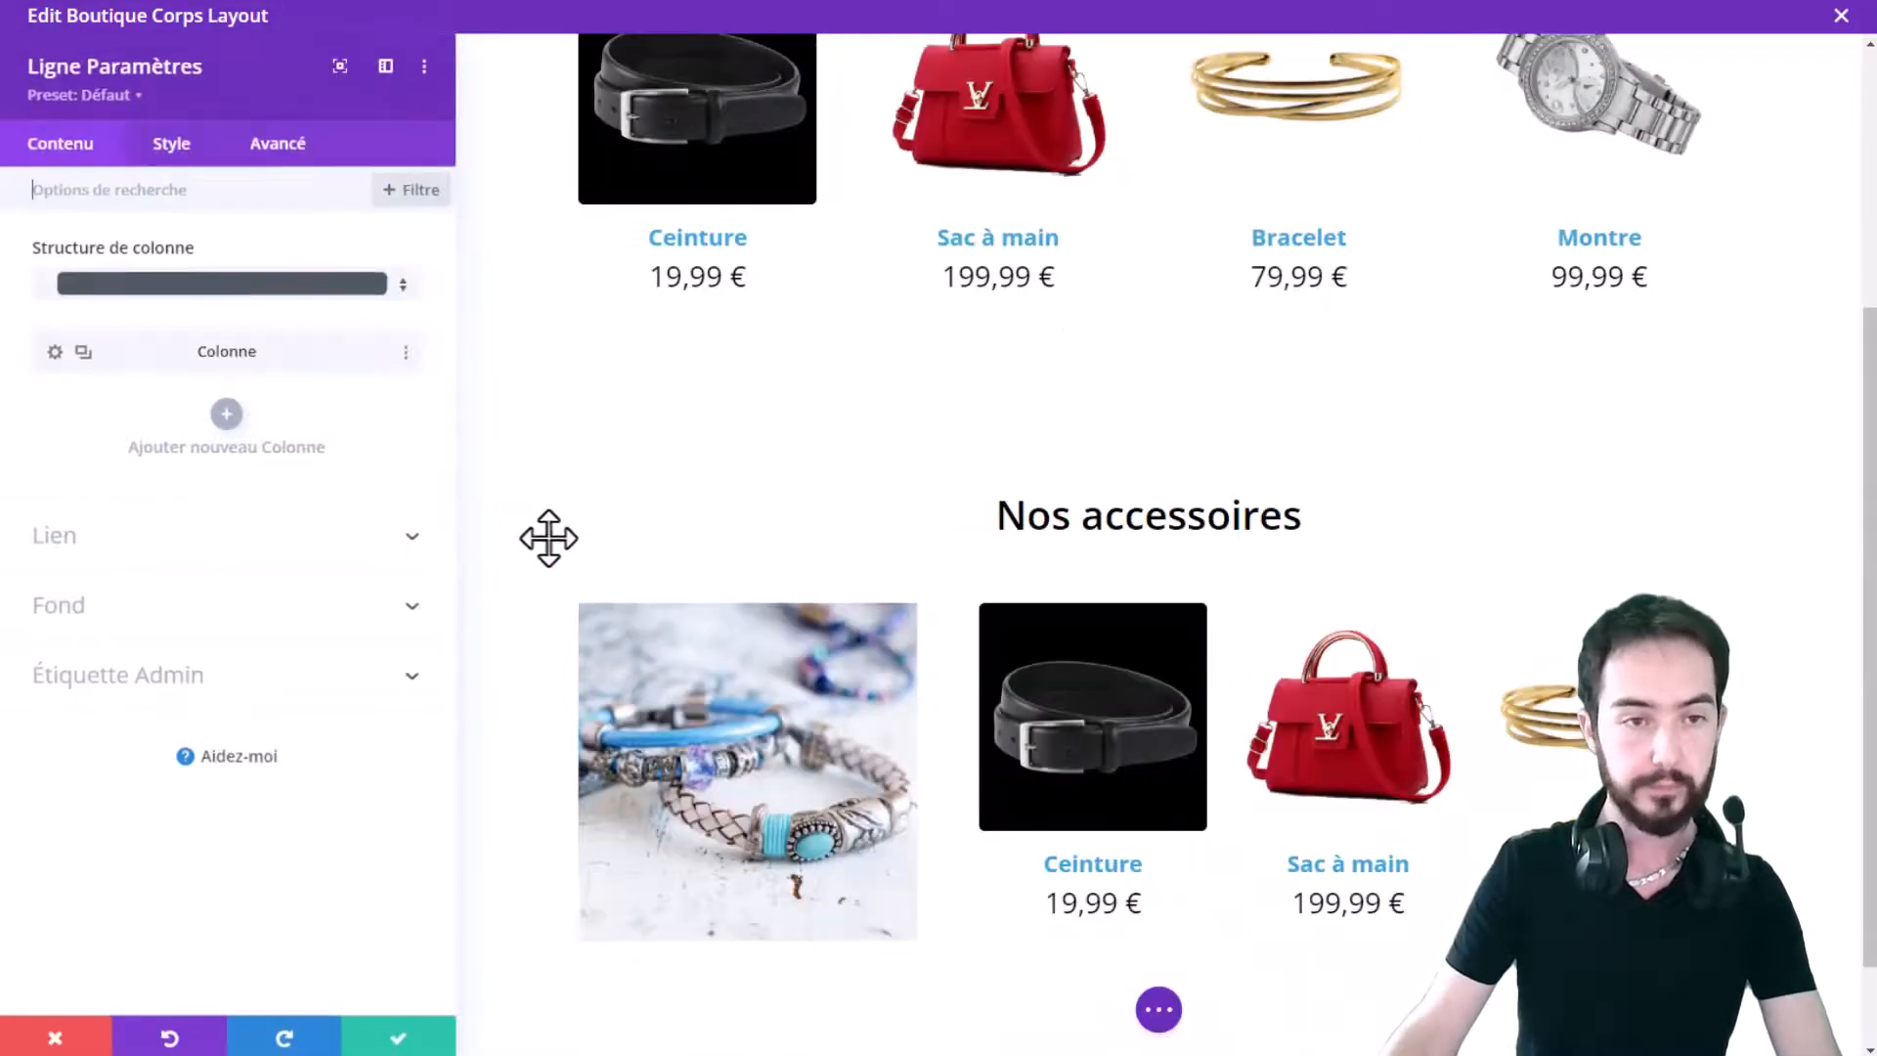
left_click(120, 606)
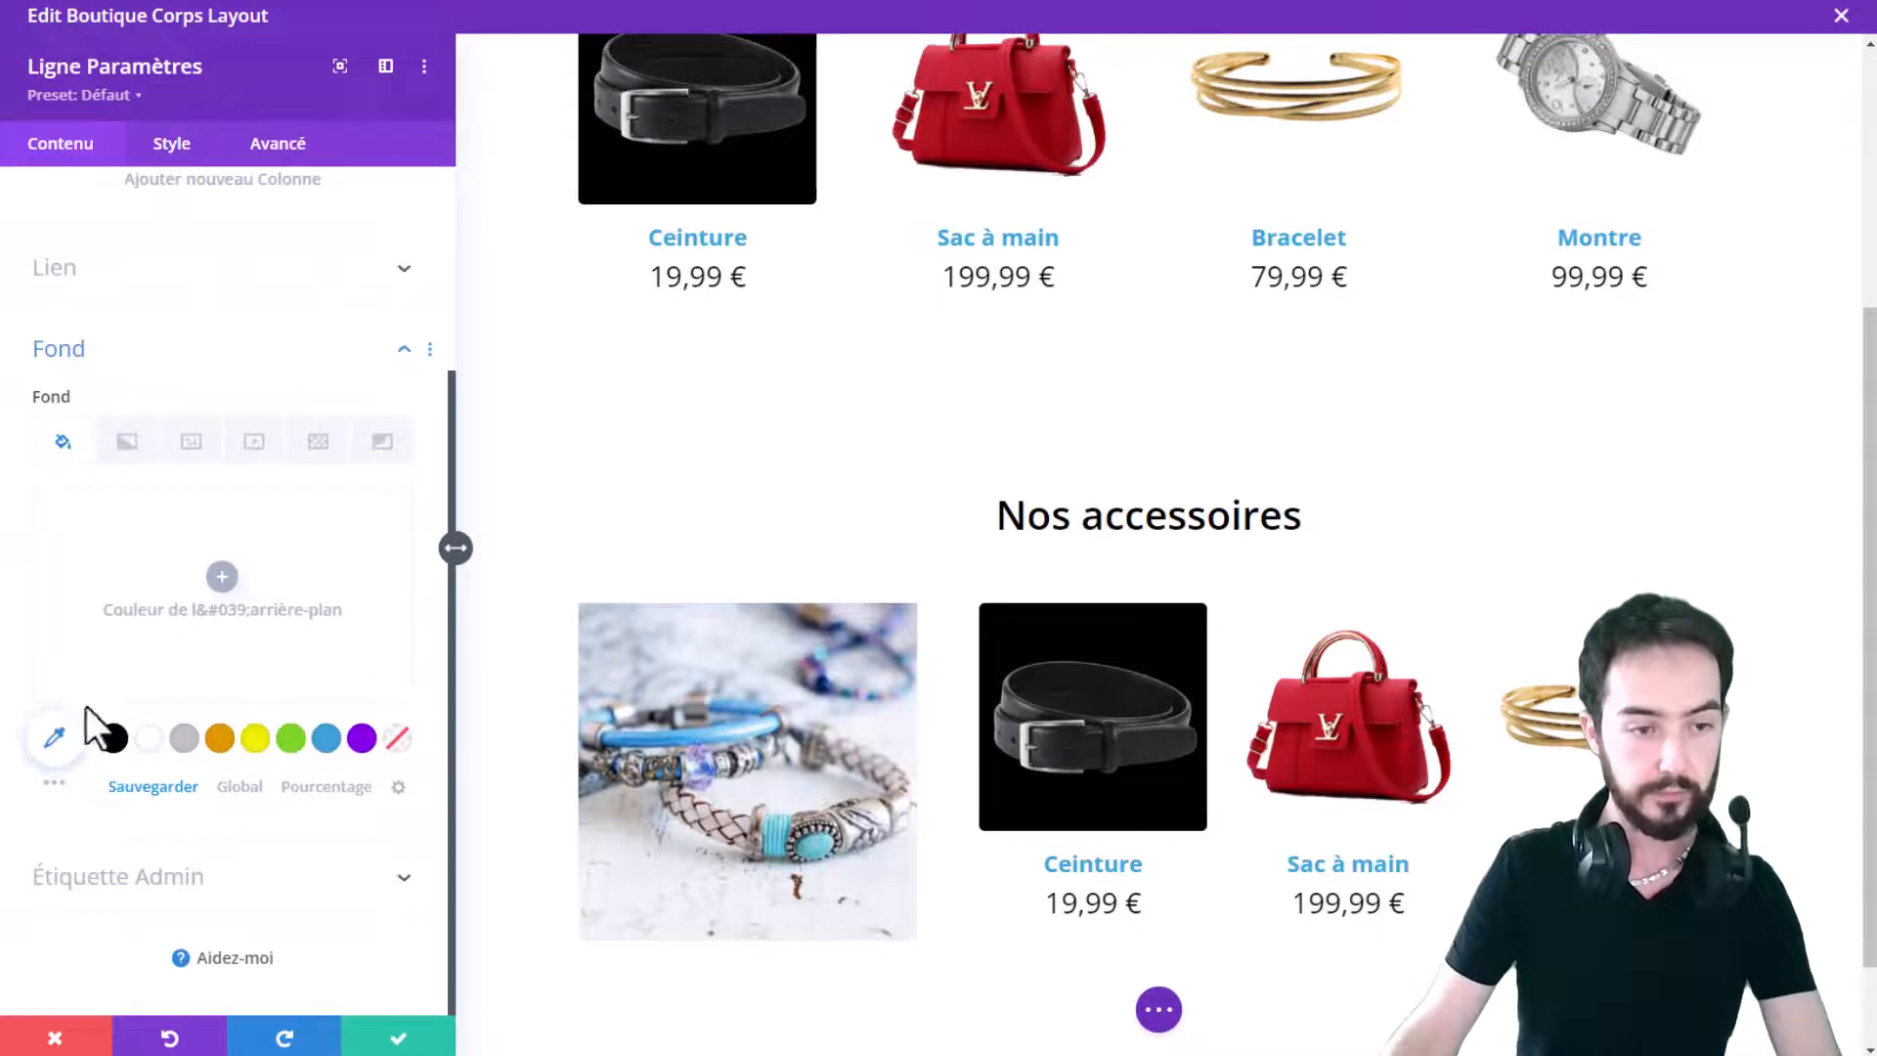
left_click(114, 738)
left_click(398, 1038)
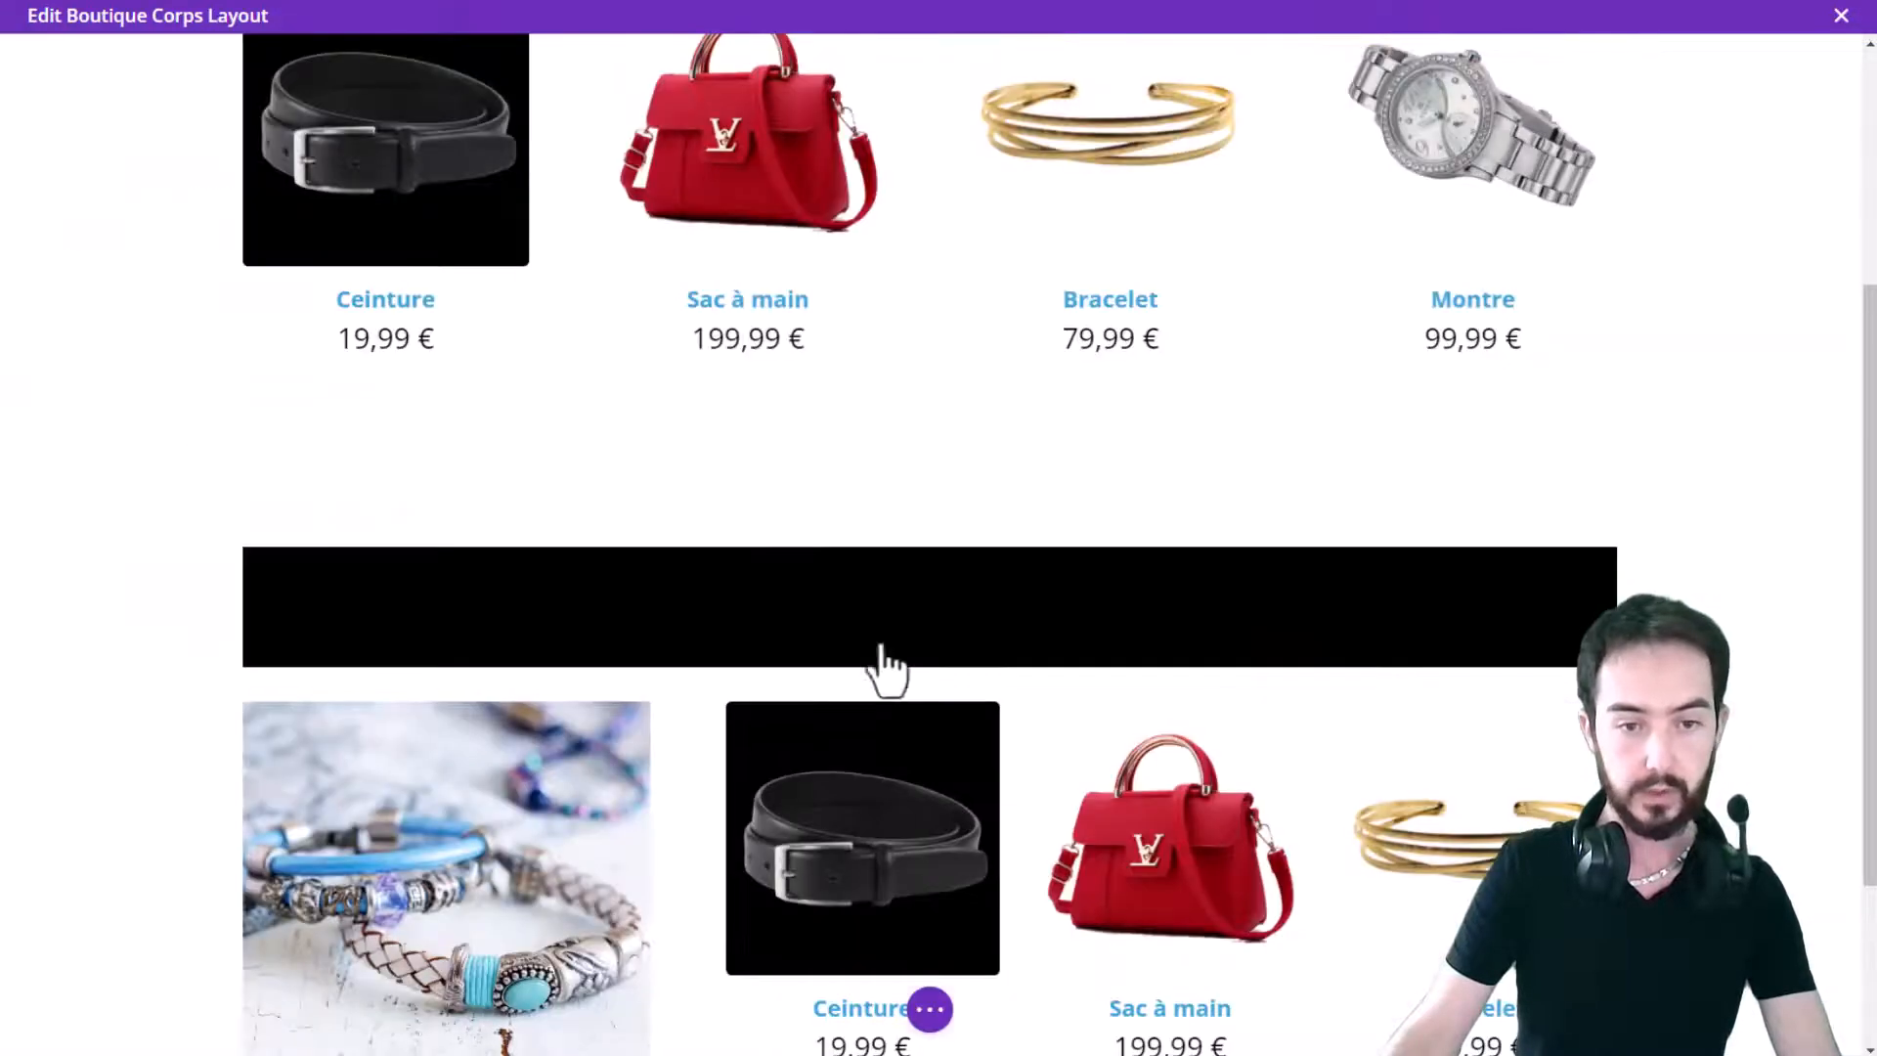
Step: Set the "Nos accessoires" H2 heading text colour to white and save the text module
left_click(890, 594)
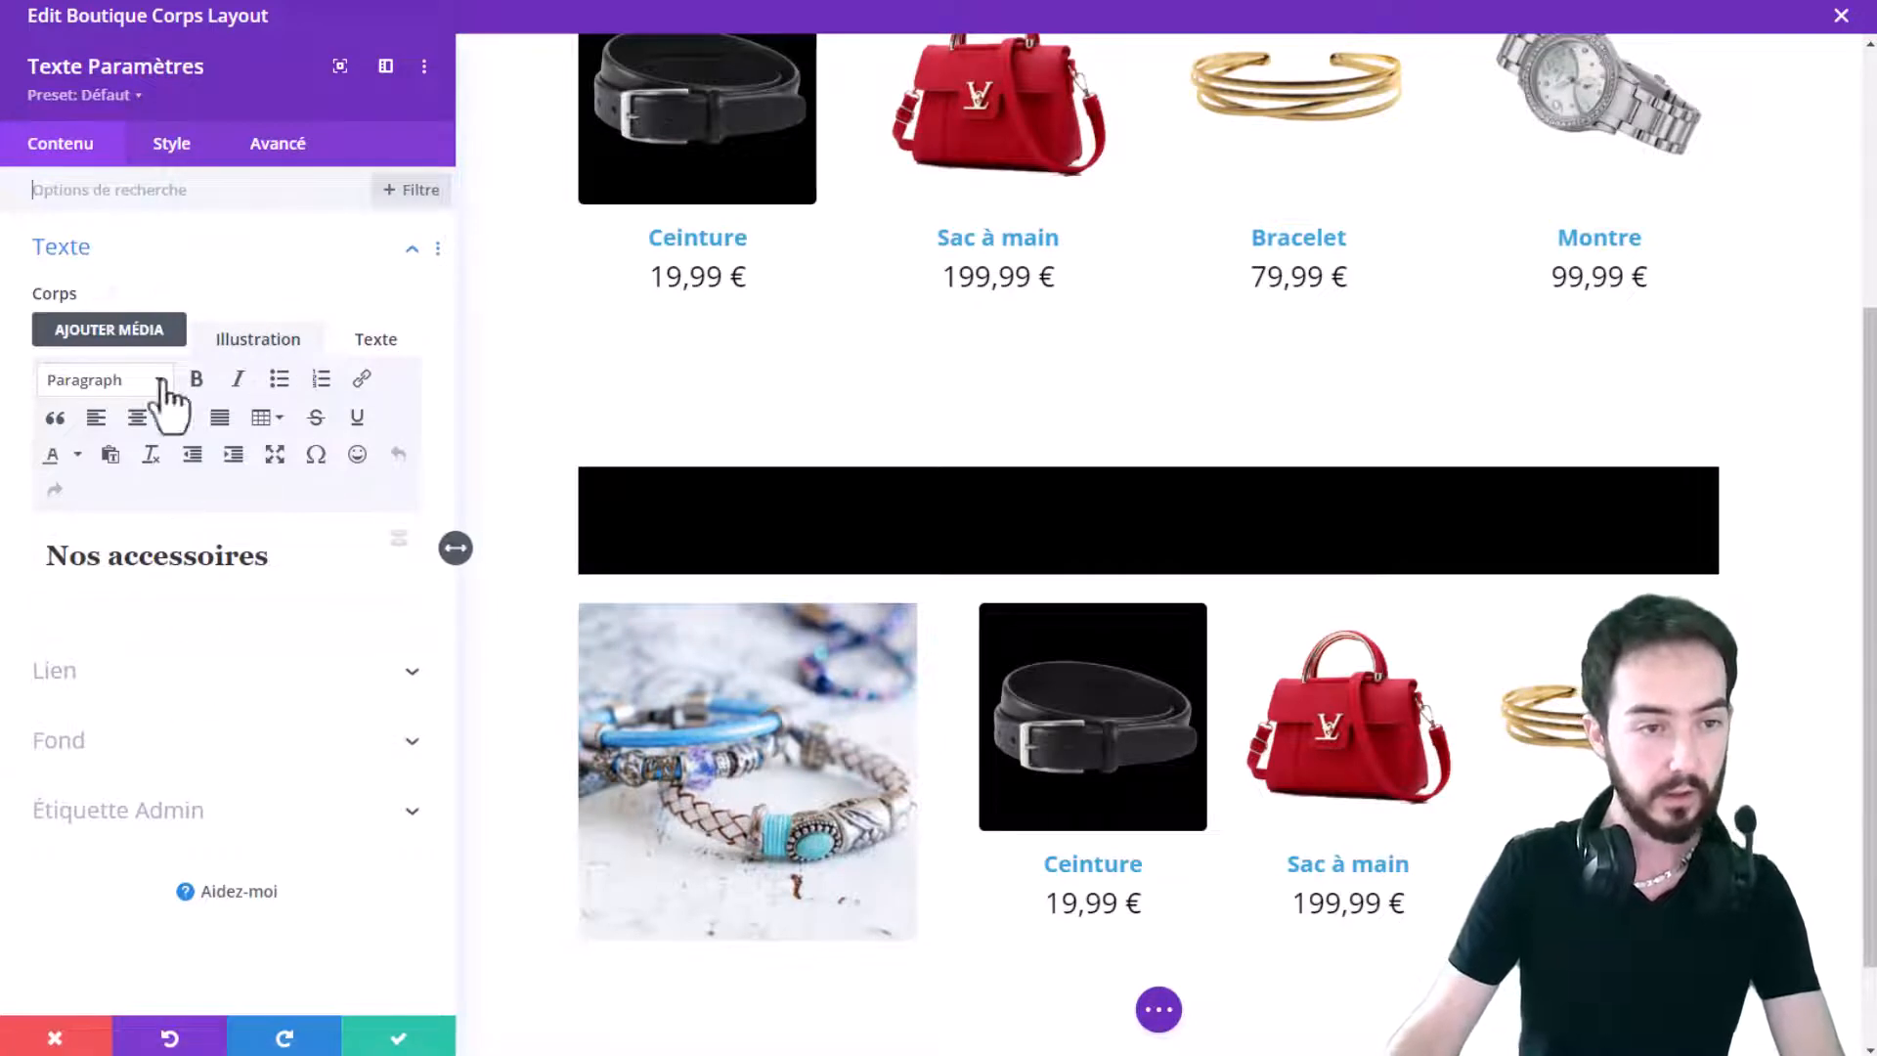
left_click(171, 144)
left_click(124, 255)
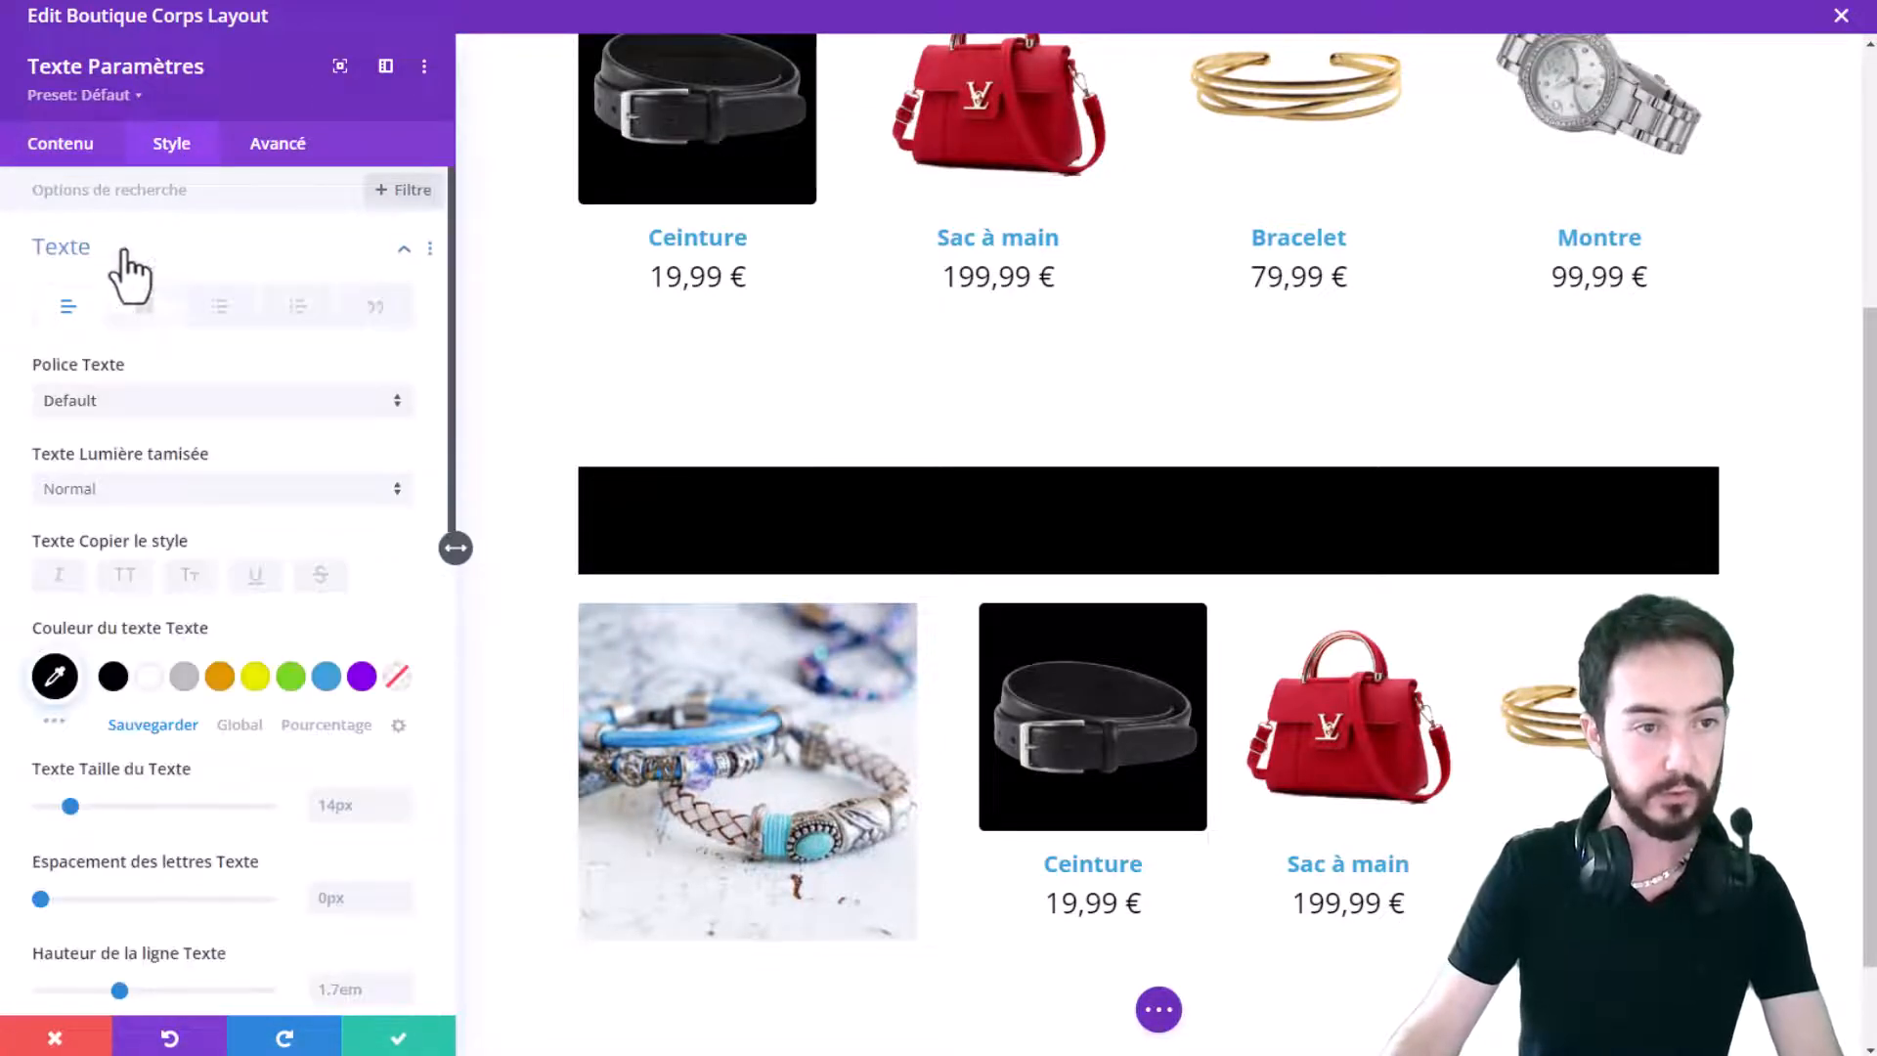
left_click(127, 252)
left_click(125, 323)
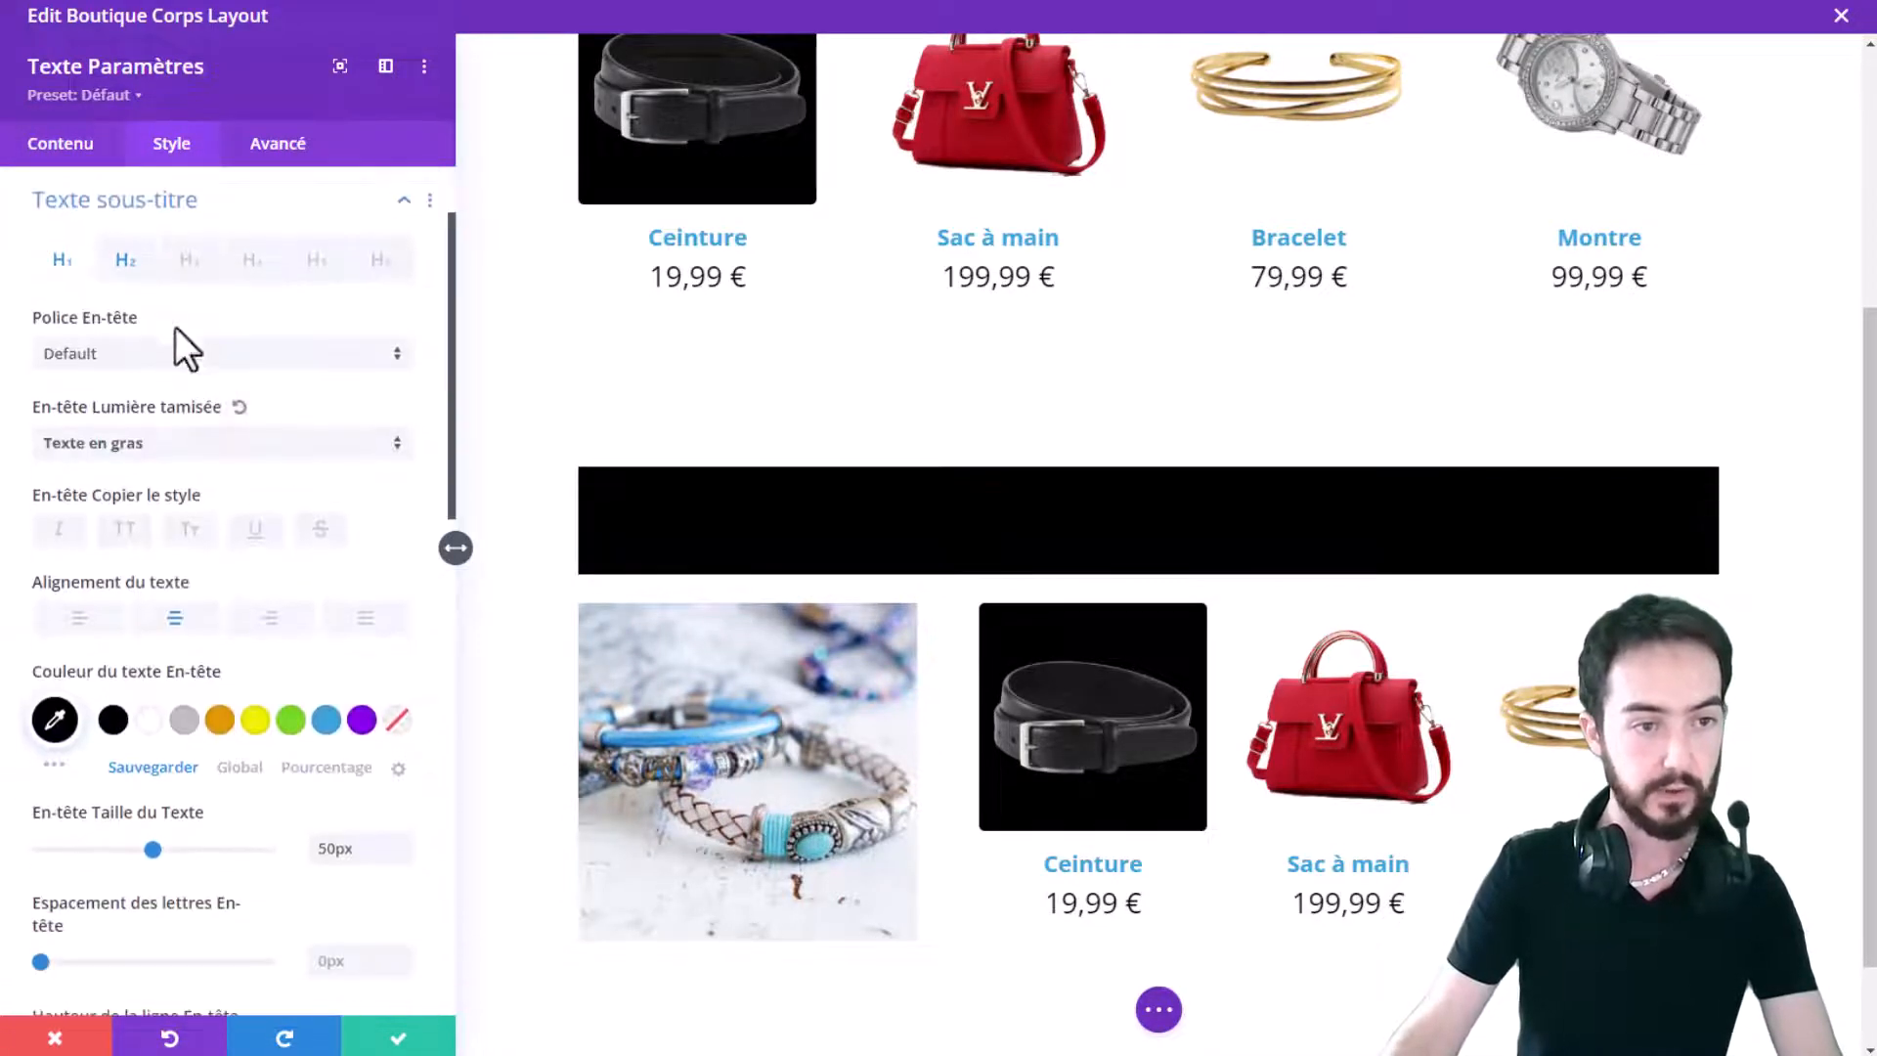
left_click(107, 265)
left_click(149, 719)
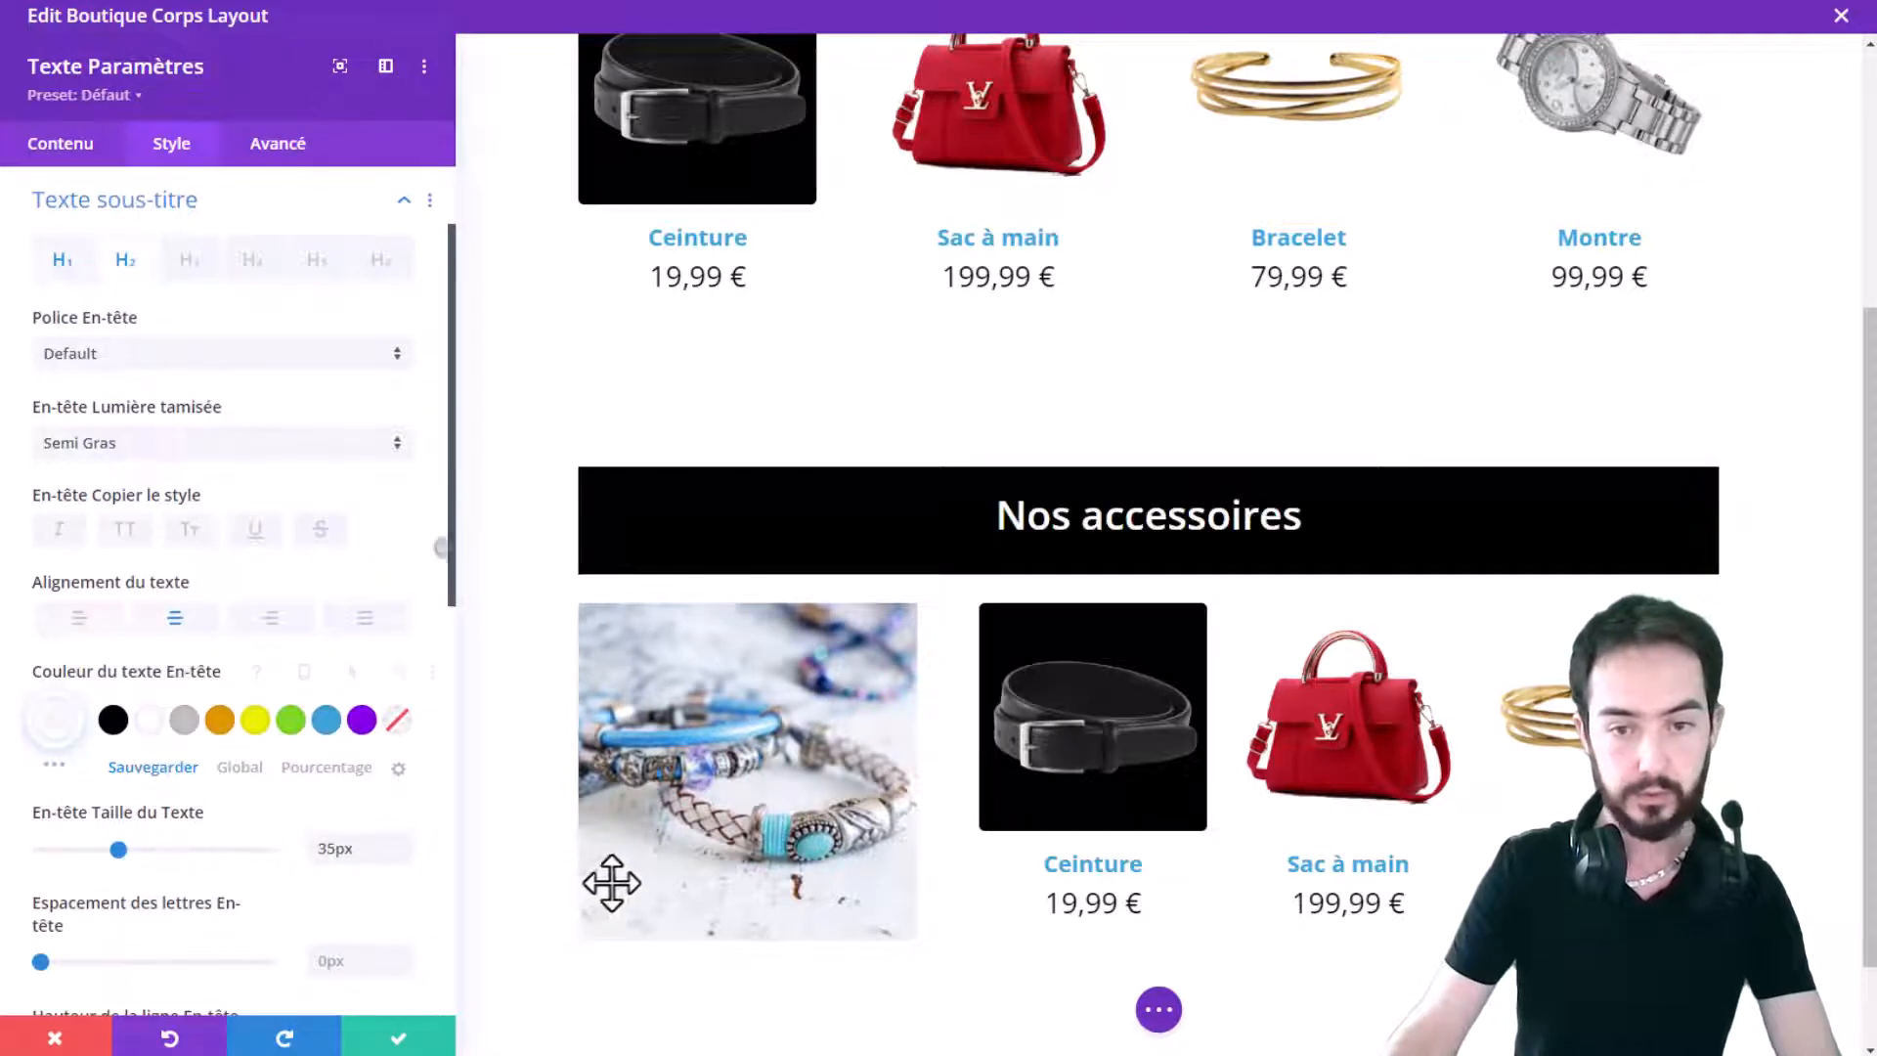
left_click(381, 1040)
Step: Duplicate the whole "Nos accessoires" section twice to create two more category sections below it
scroll(1018, 629, "down", 3)
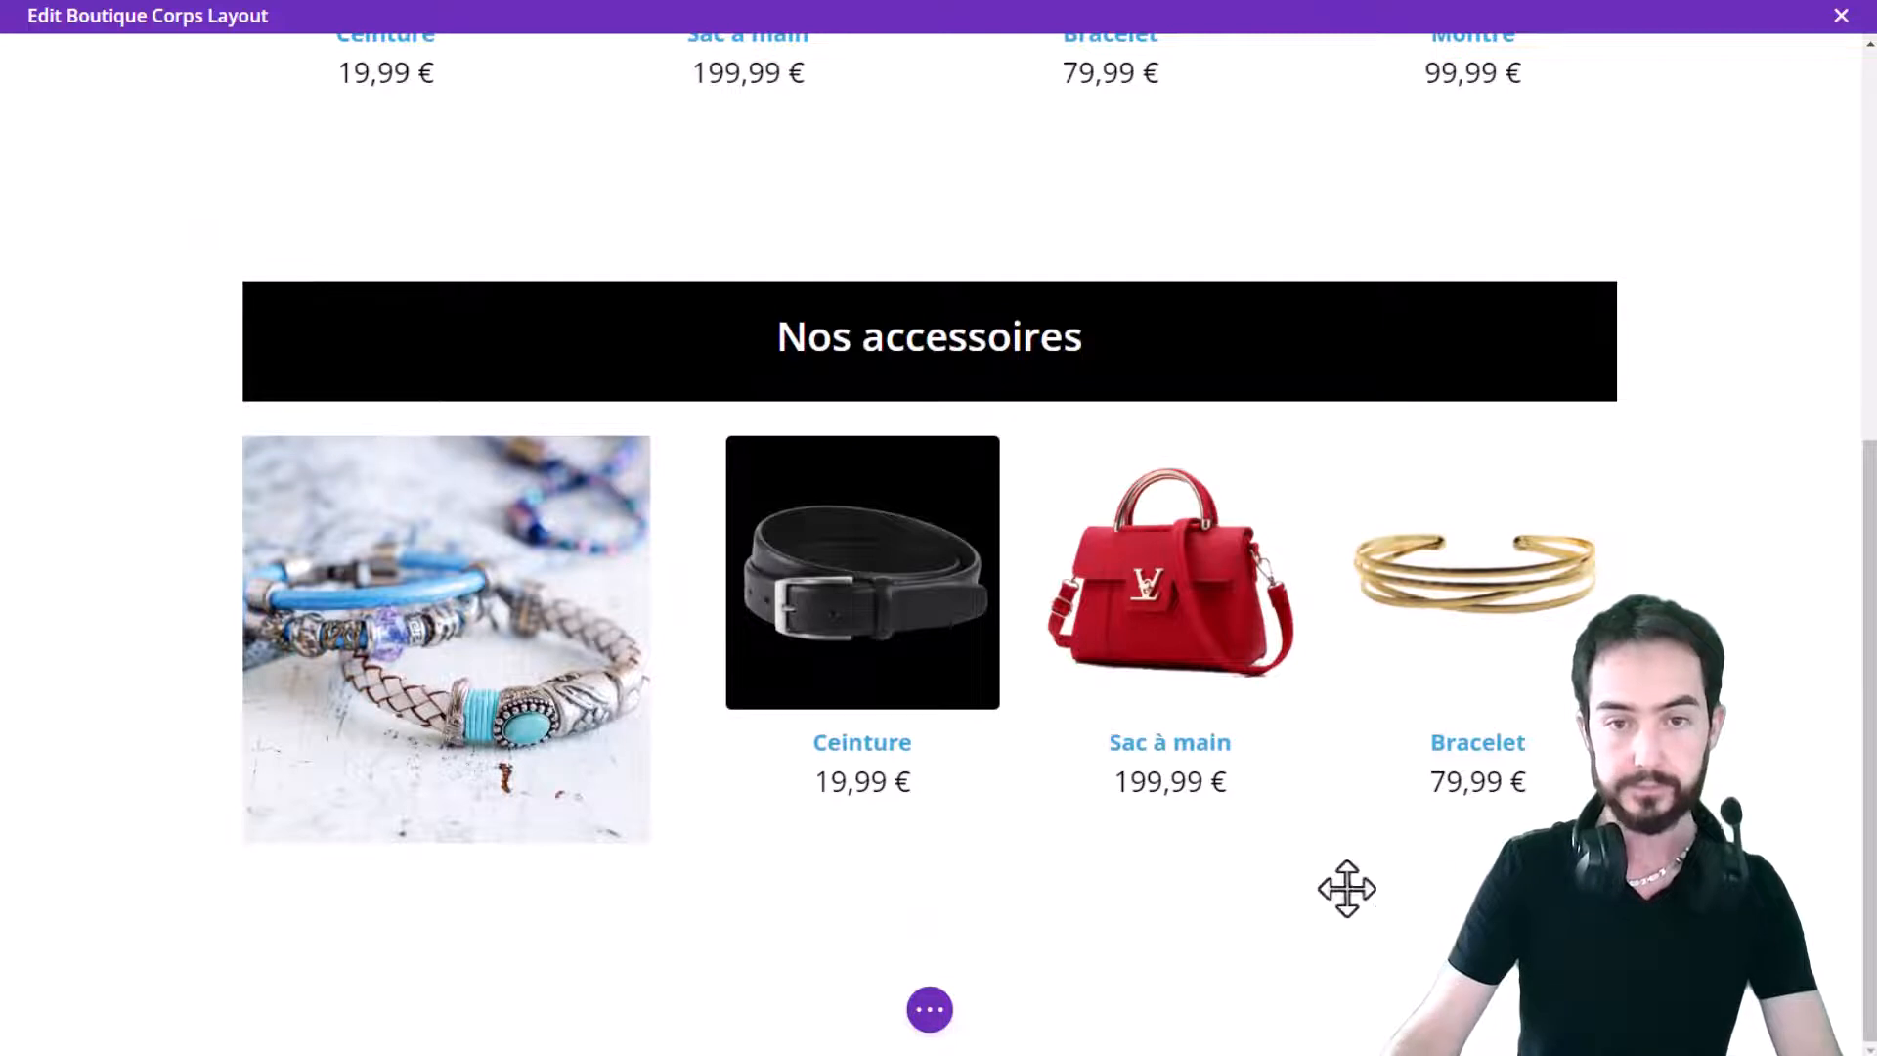
mouse_move(122, 326)
left_click(89, 225)
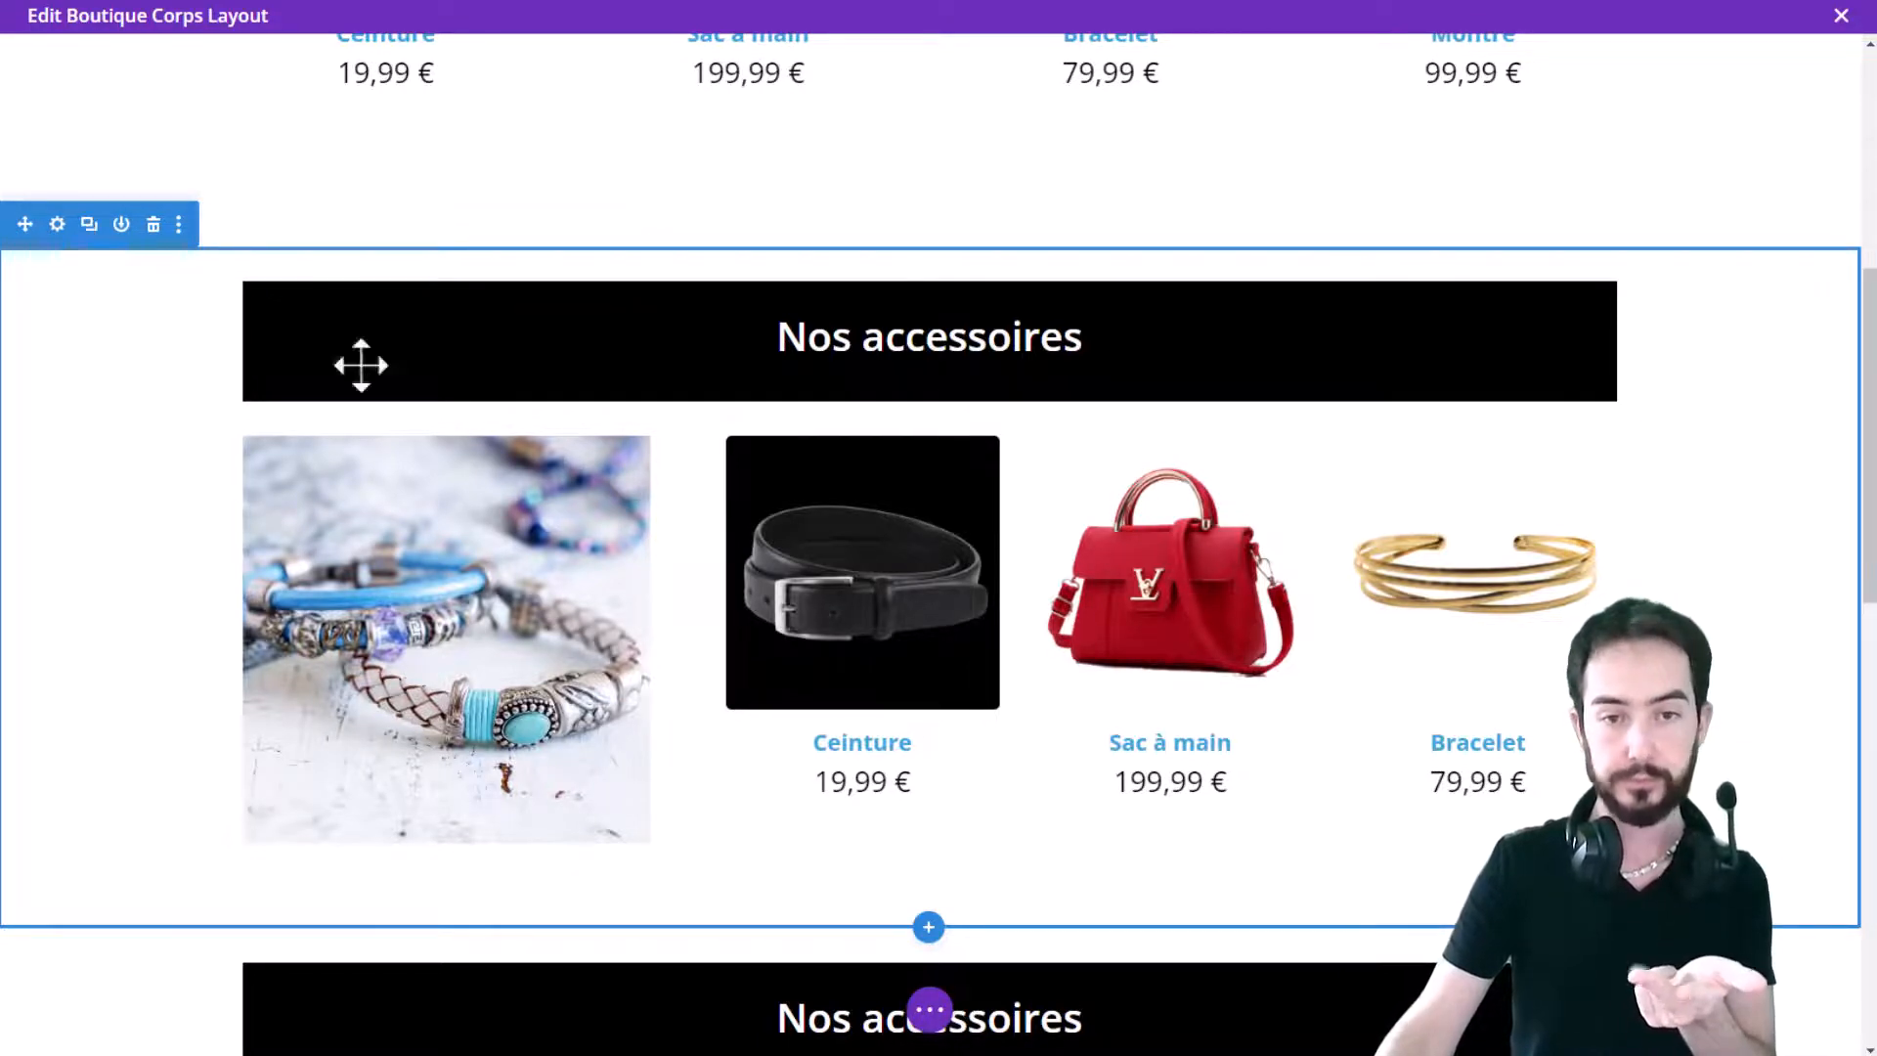
scroll(985, 419, "down", 5)
scroll(977, 457, "up", 1)
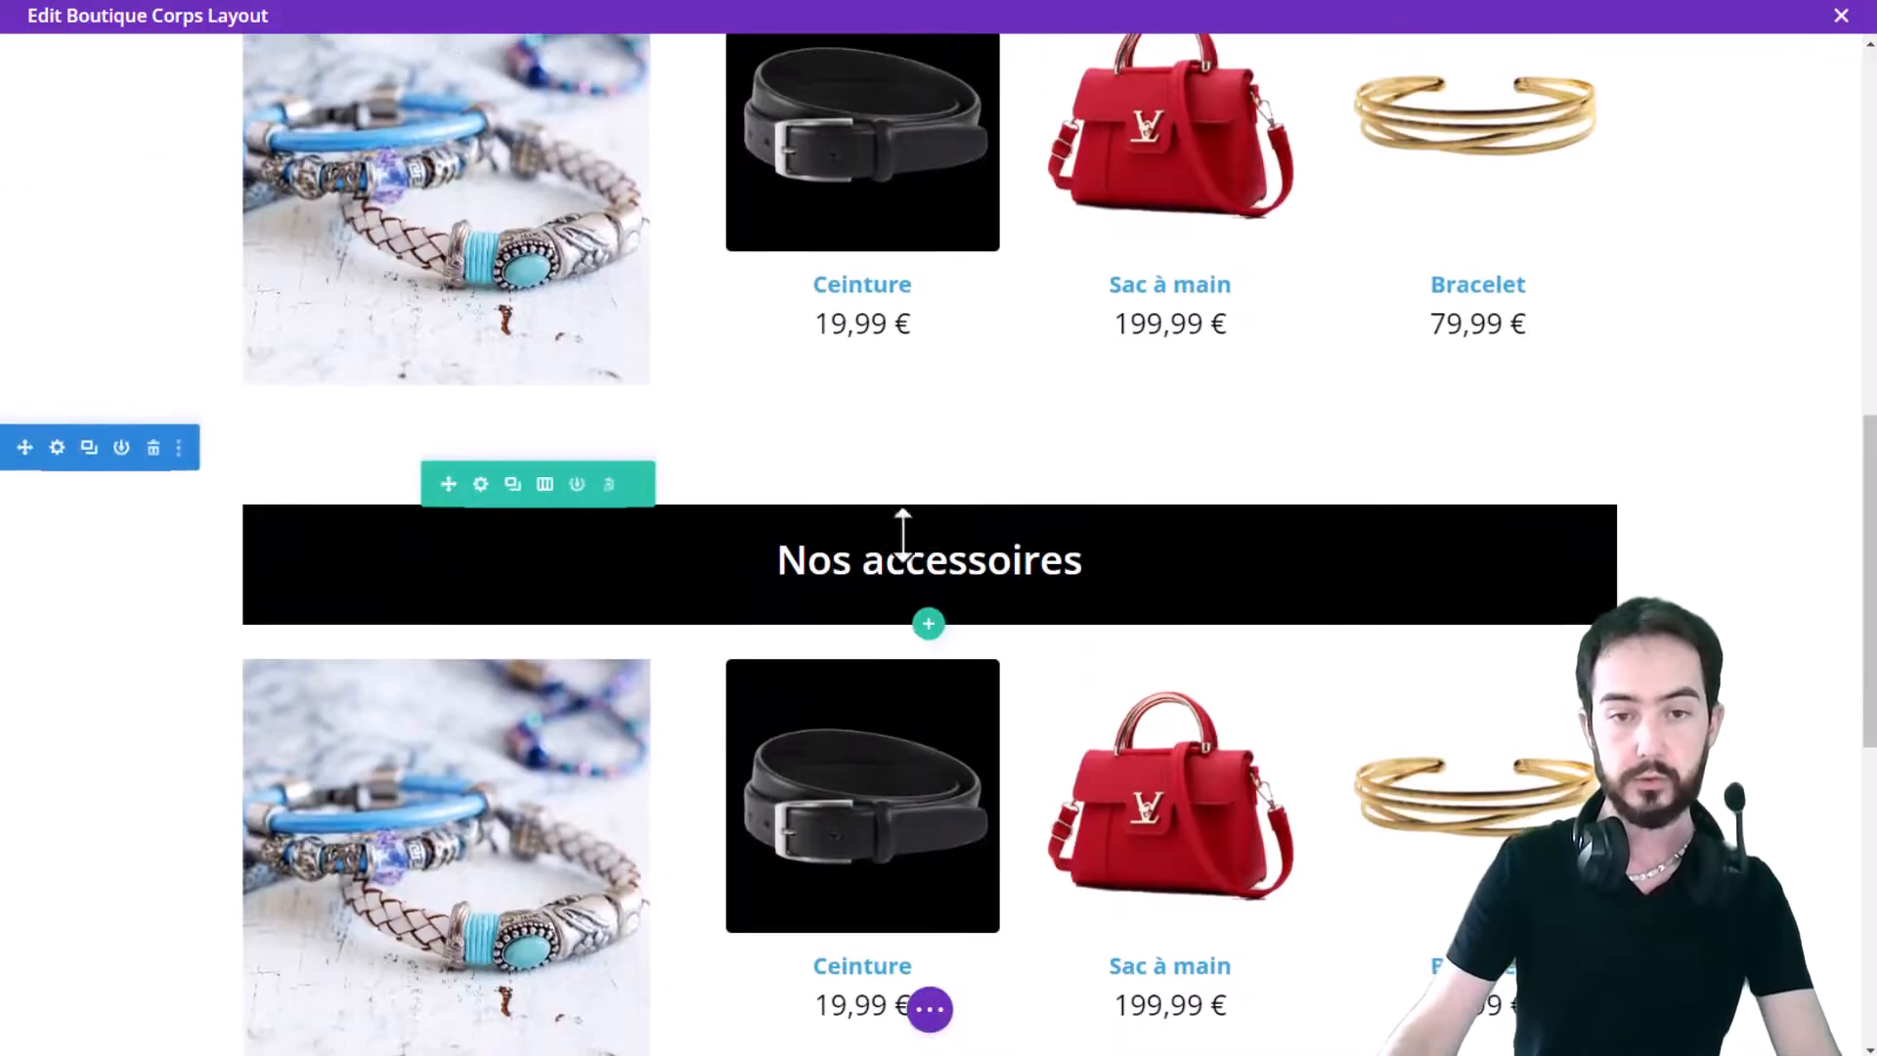
left_click(920, 550)
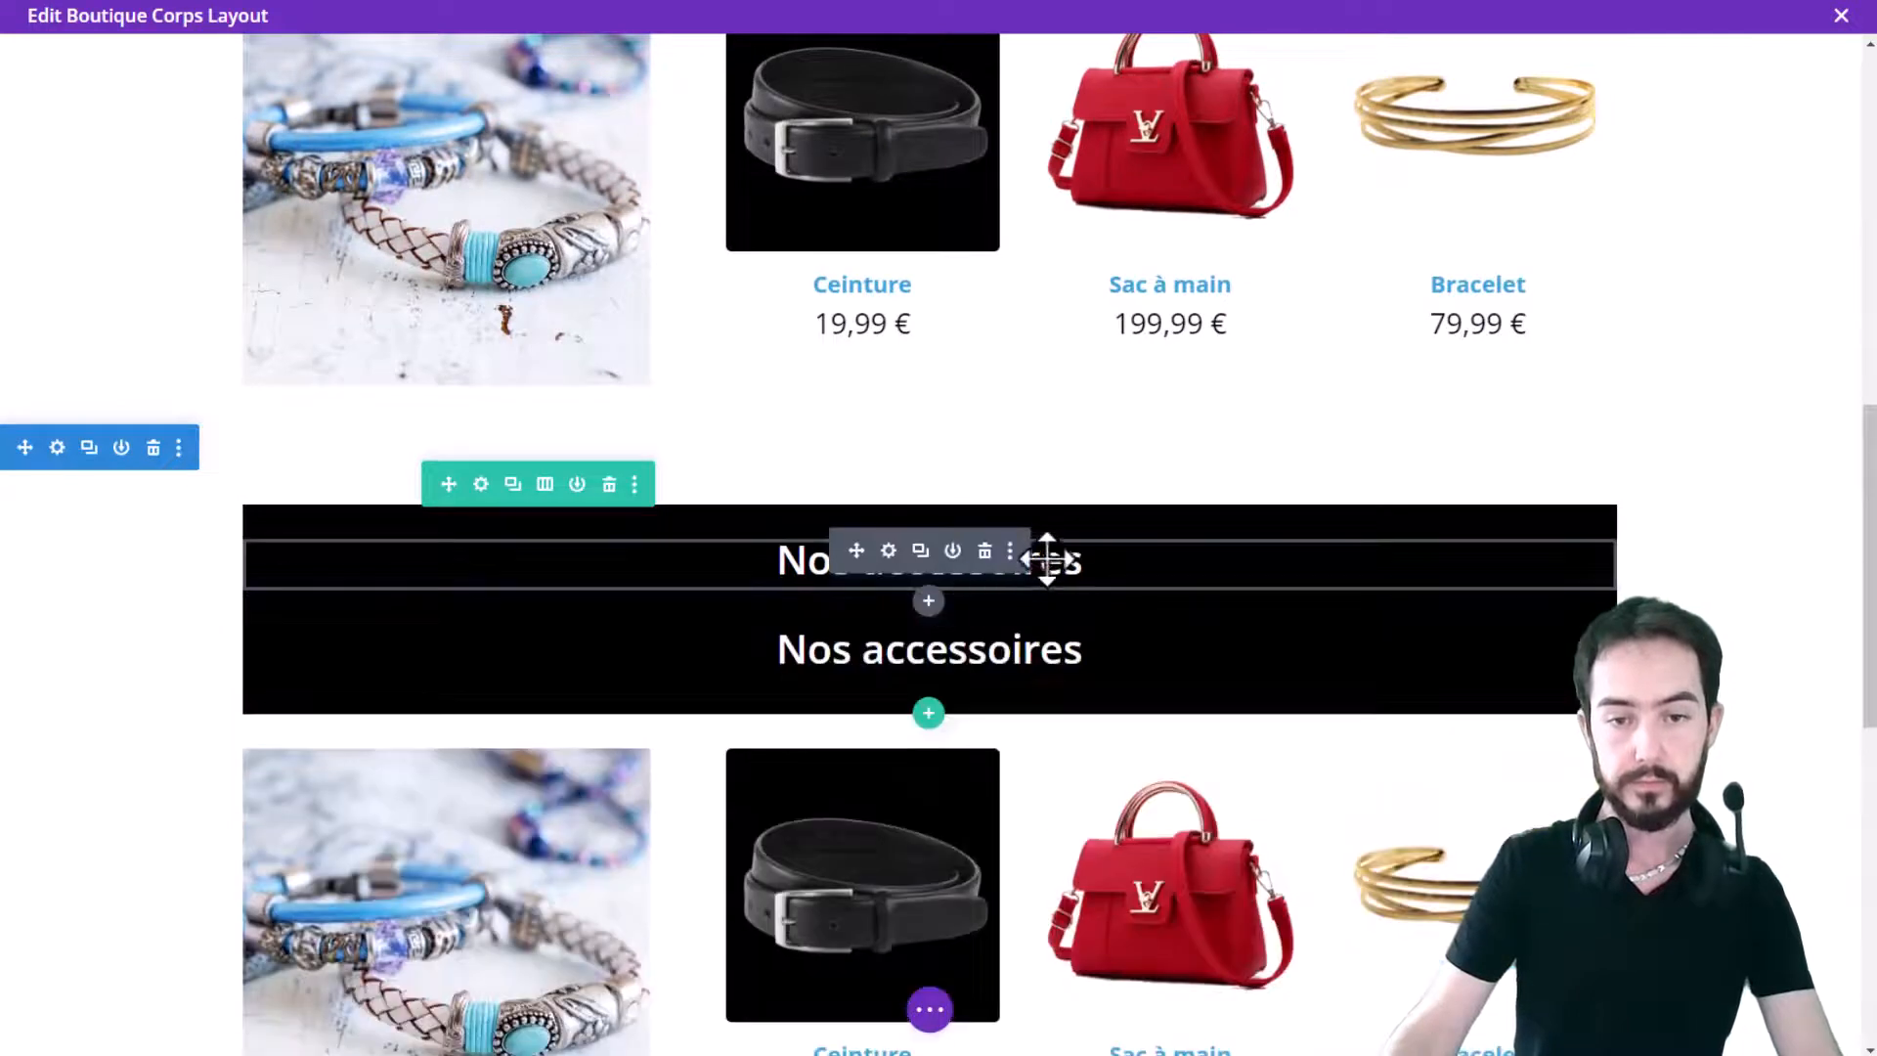
left_click(985, 553)
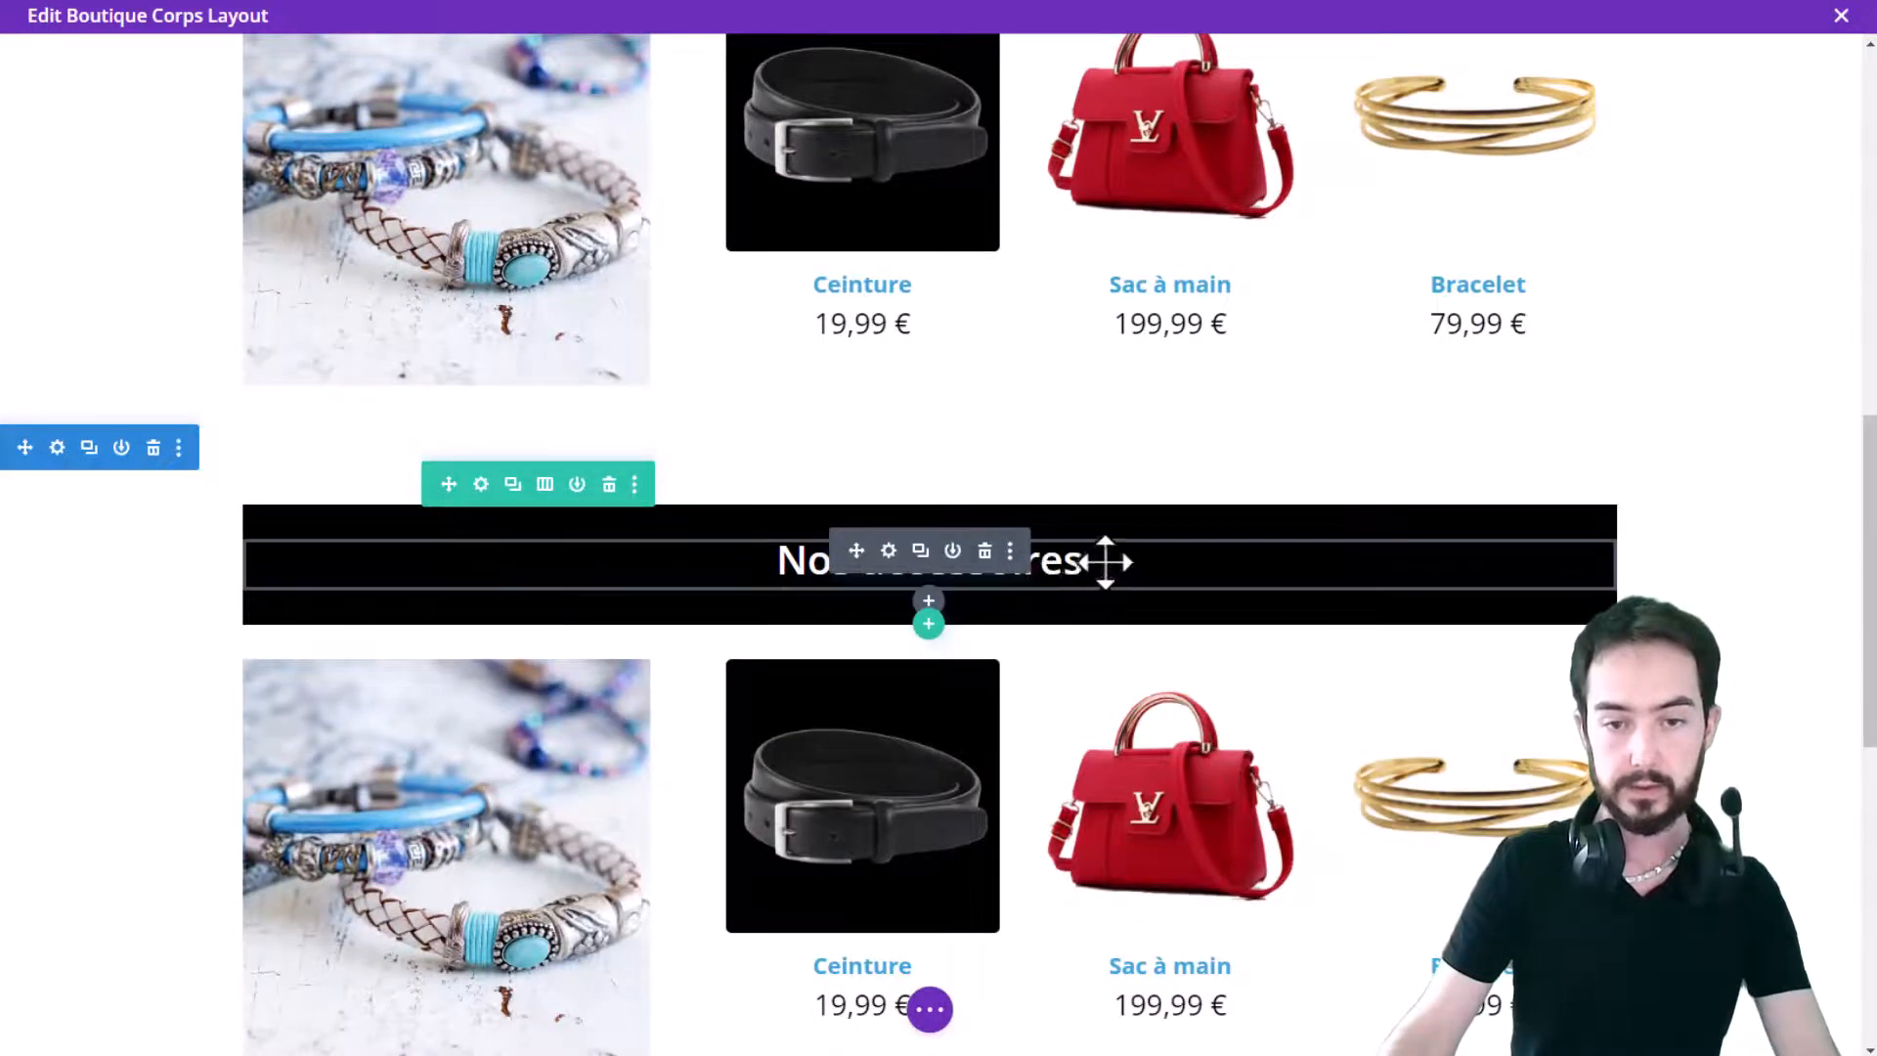
Step: Change the heading of the first duplicated section to "Nos T-shirts" and save it
left_click(1106, 562)
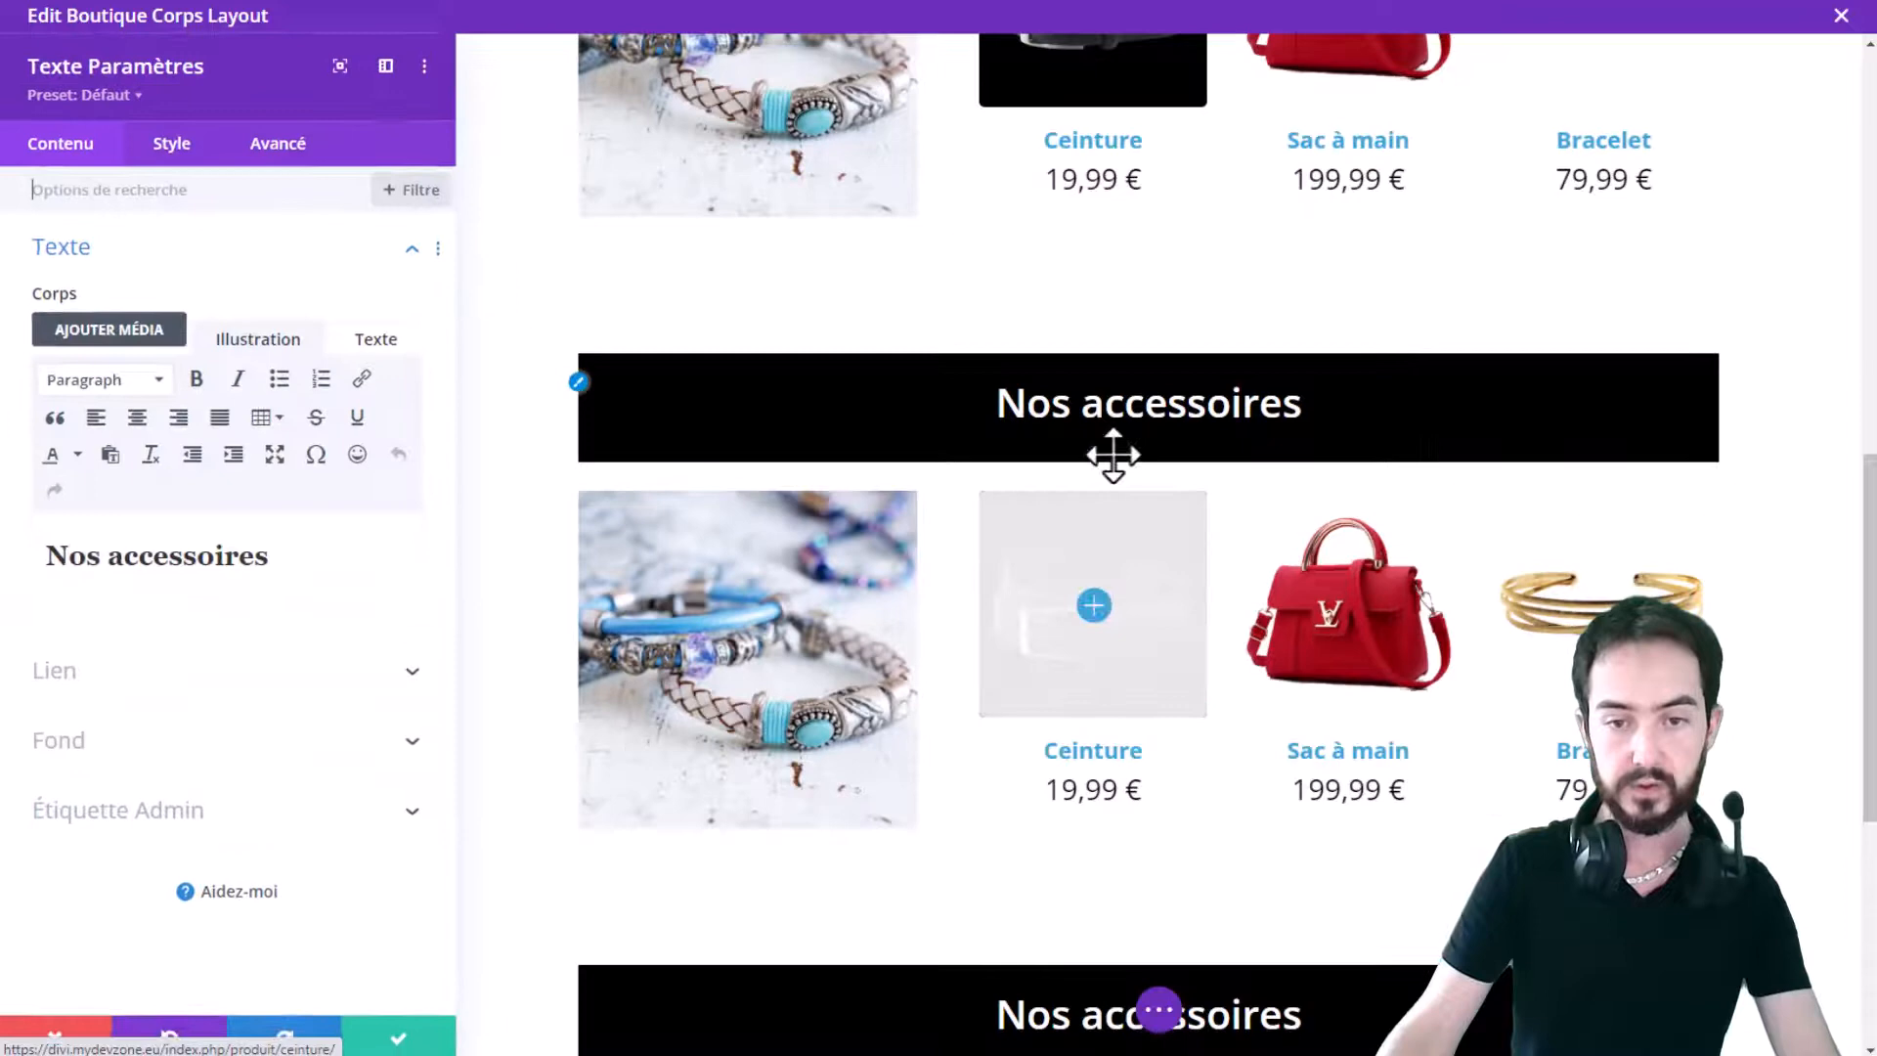
double_click(1127, 405)
type("T-")
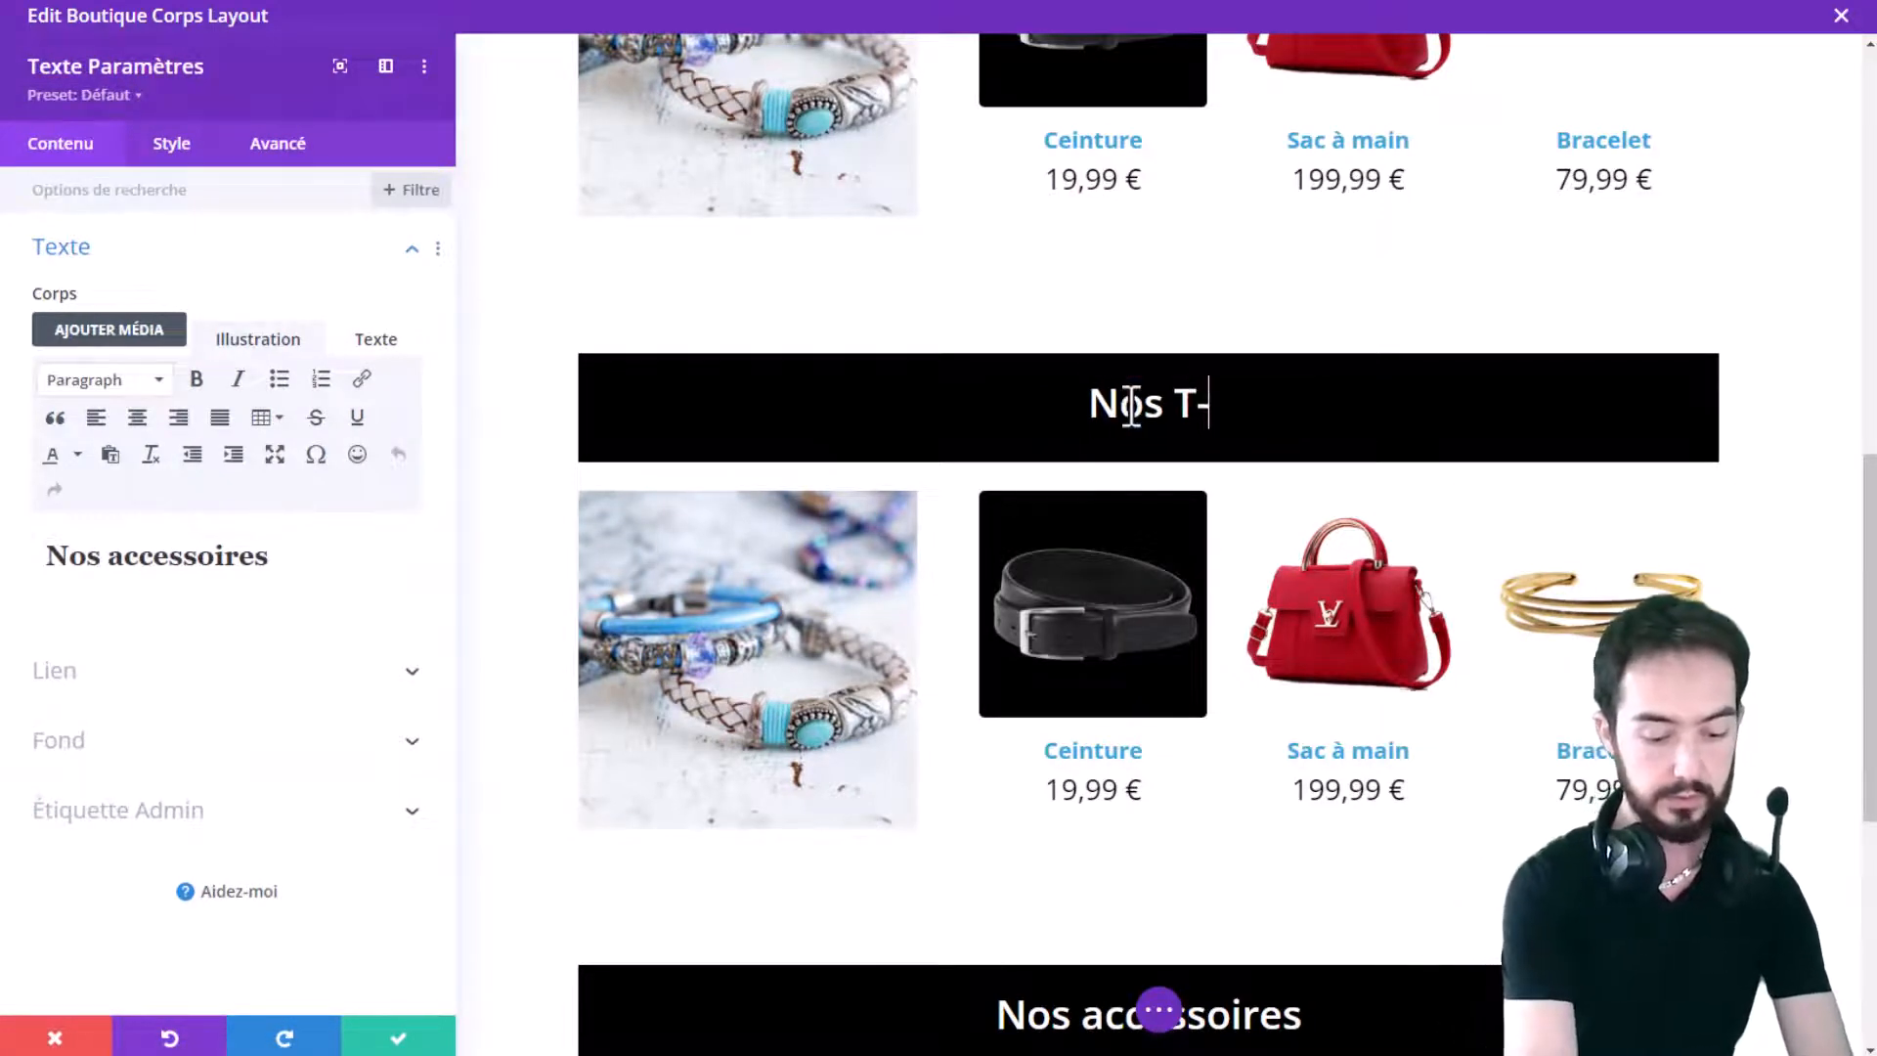
type("shirts")
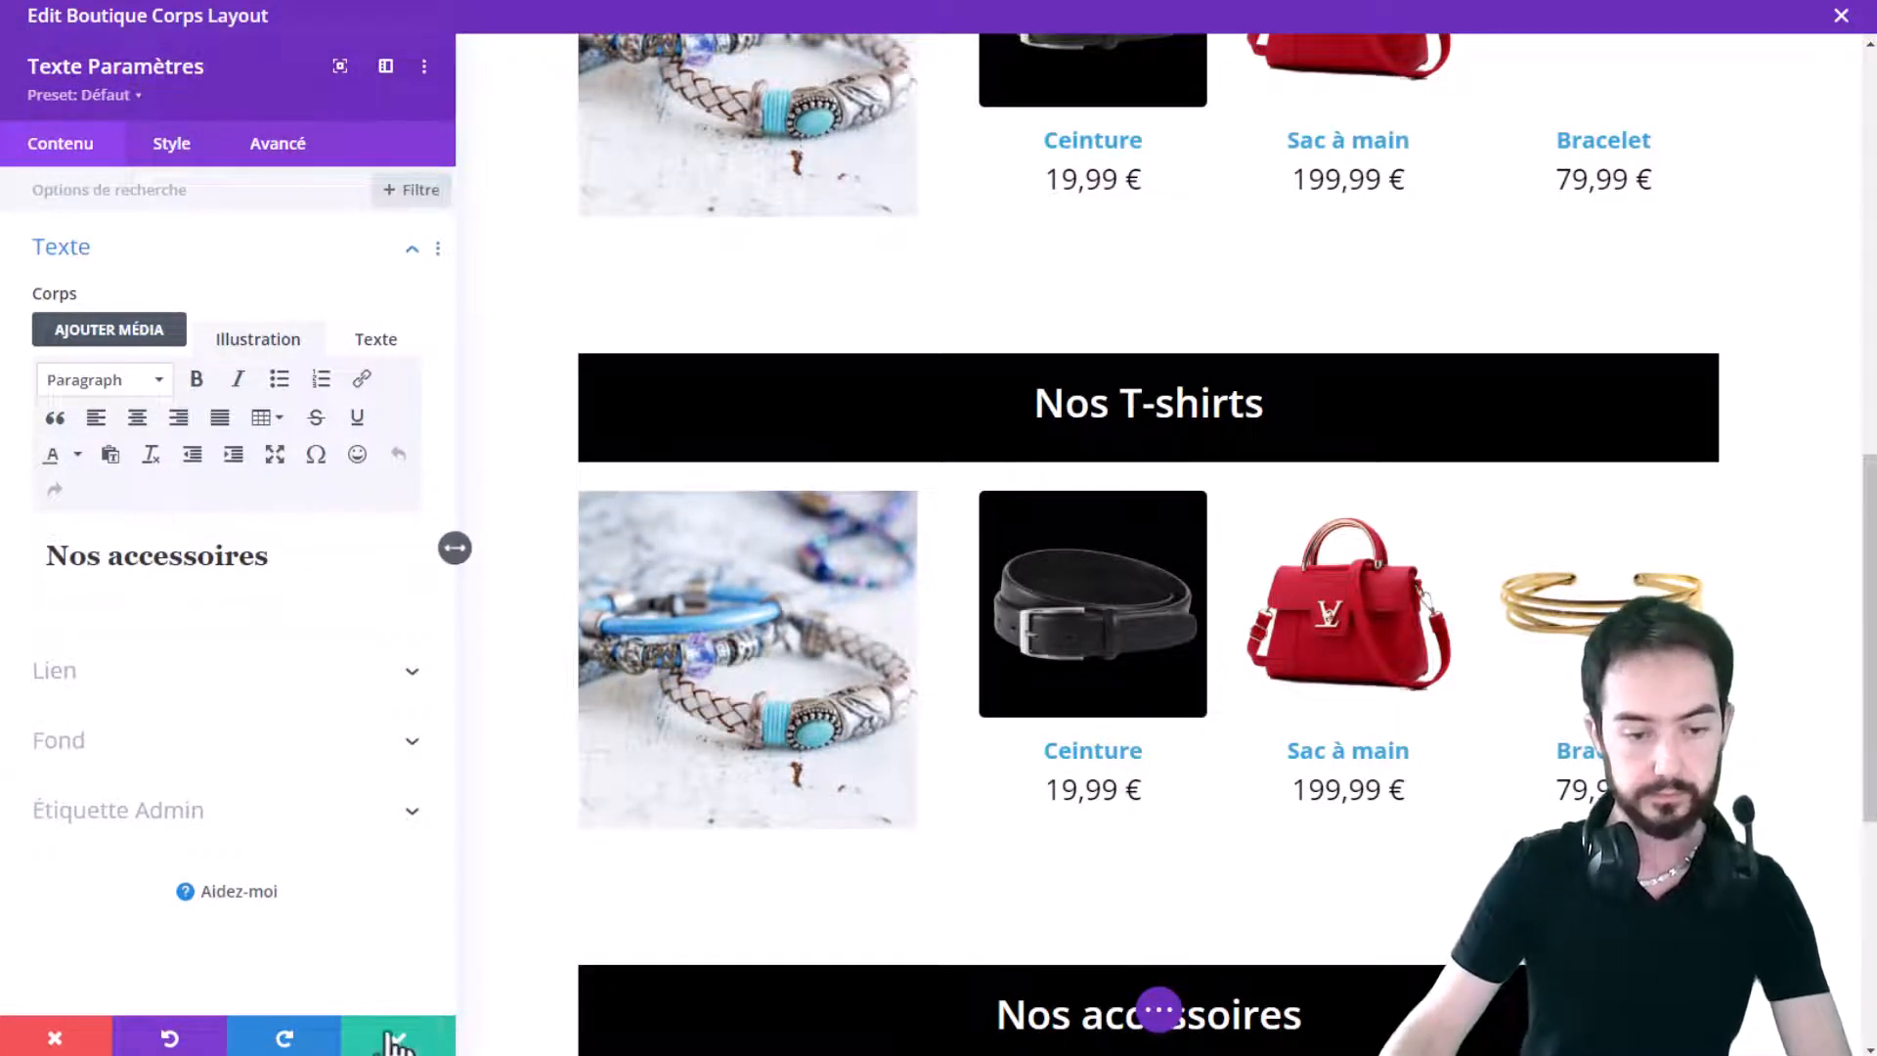
left_click(398, 1037)
Step: Change the heading of the last duplicated section to "Nos chaussures"
scroll(1265, 612, "down", 8)
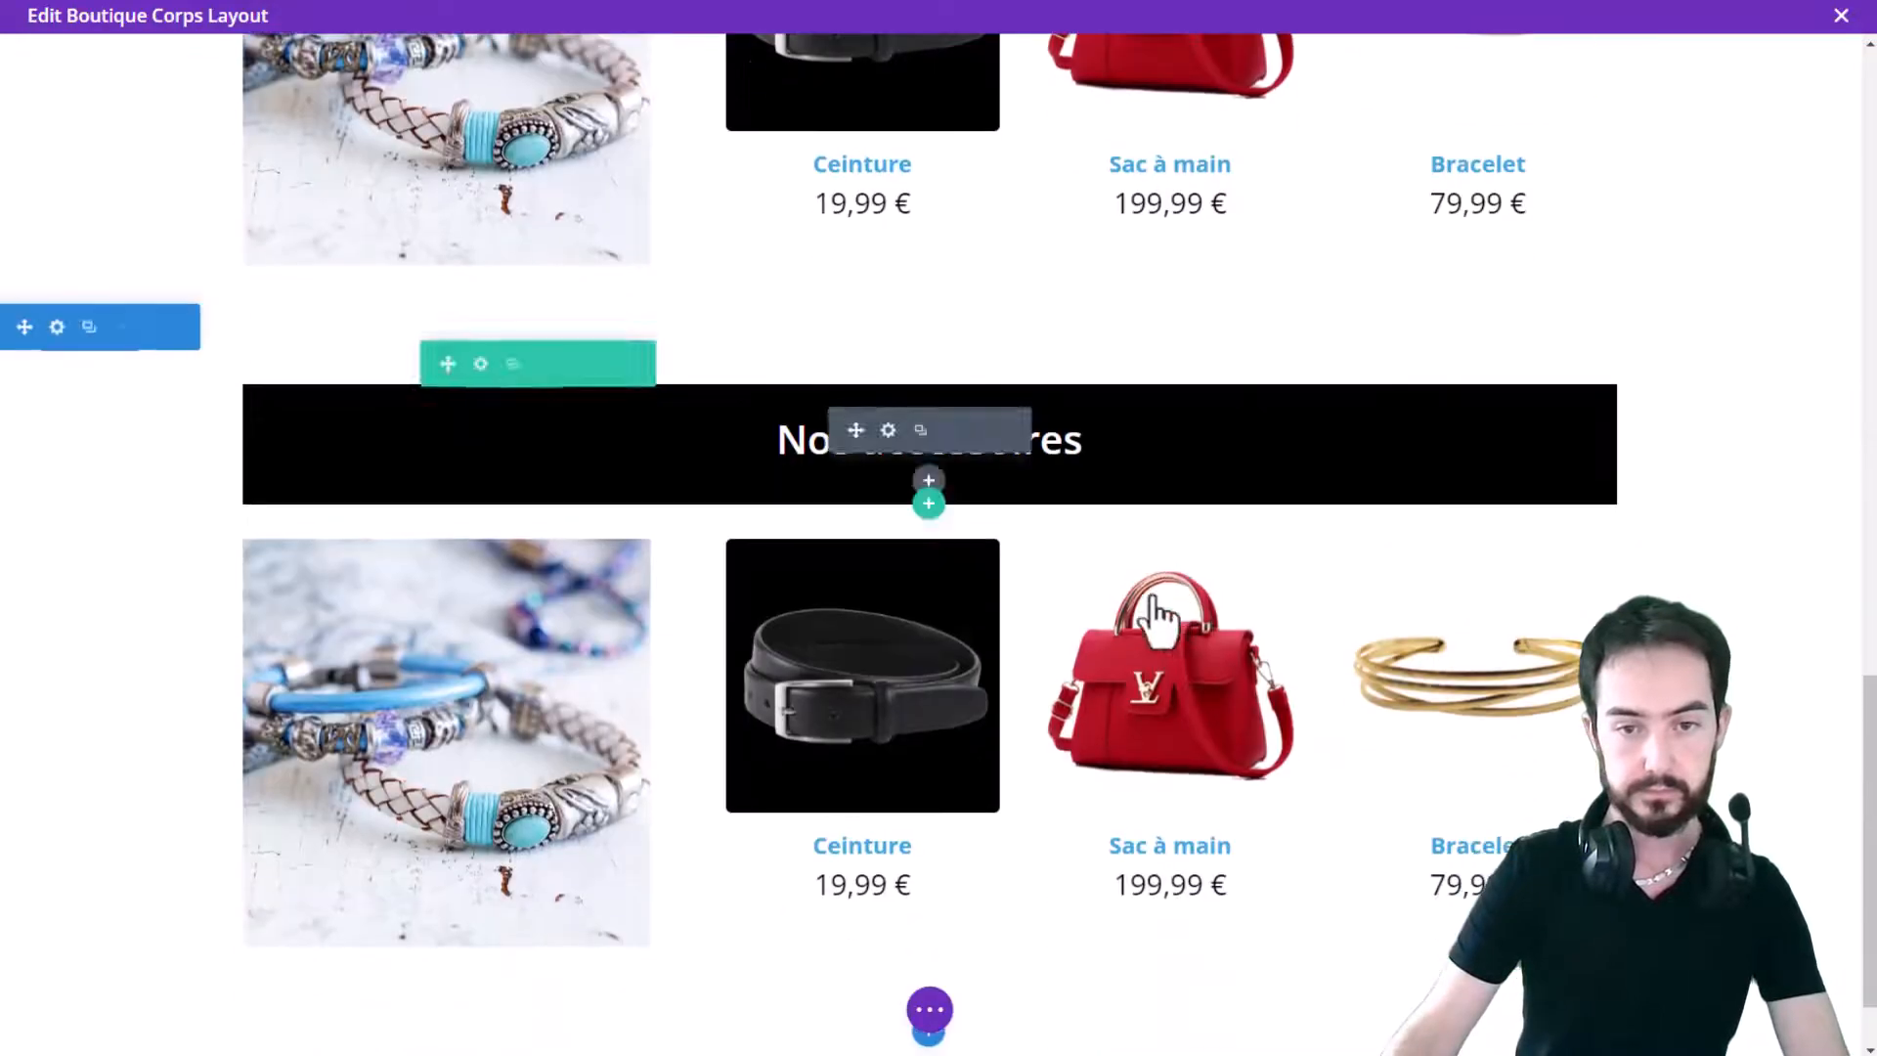
left_click(1014, 441)
left_click(1073, 441)
triple_click(1075, 441)
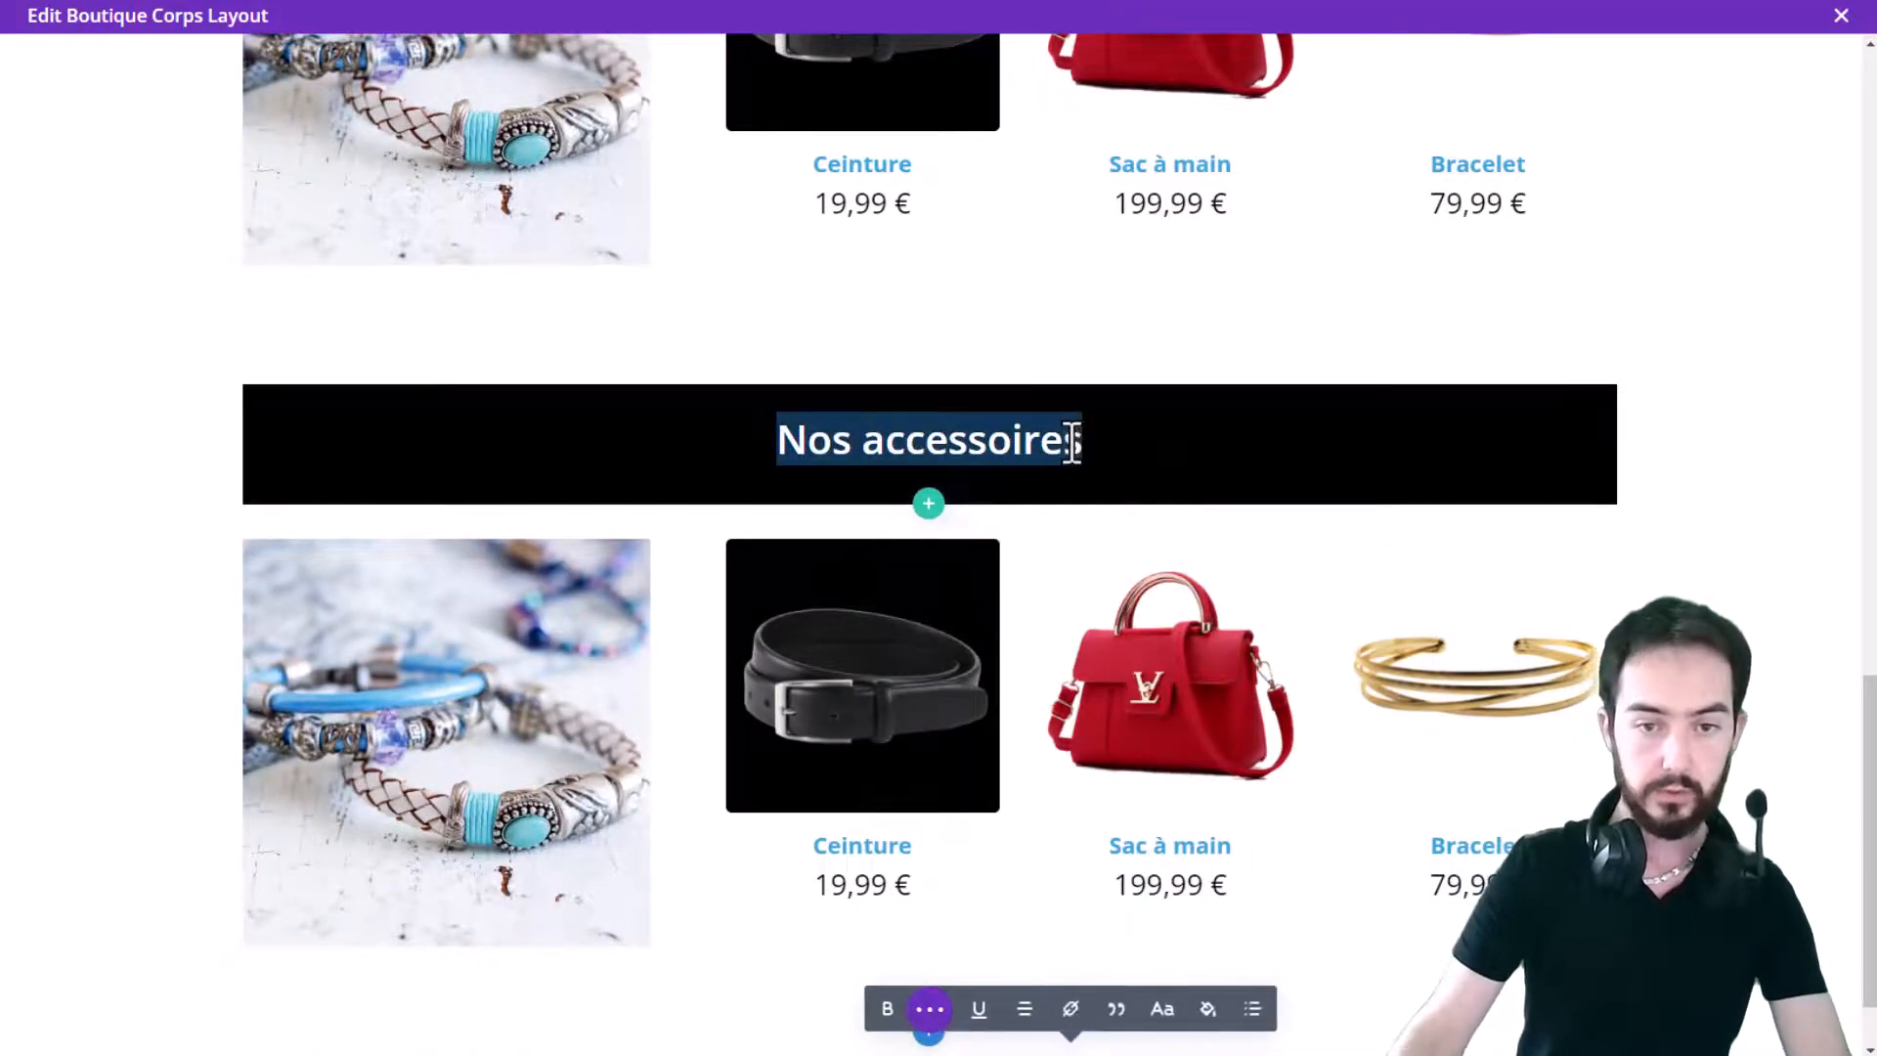
double_click(1065, 442)
type("Cha")
key("BackSpace")
key("BackSpace")
key("BackSpace")
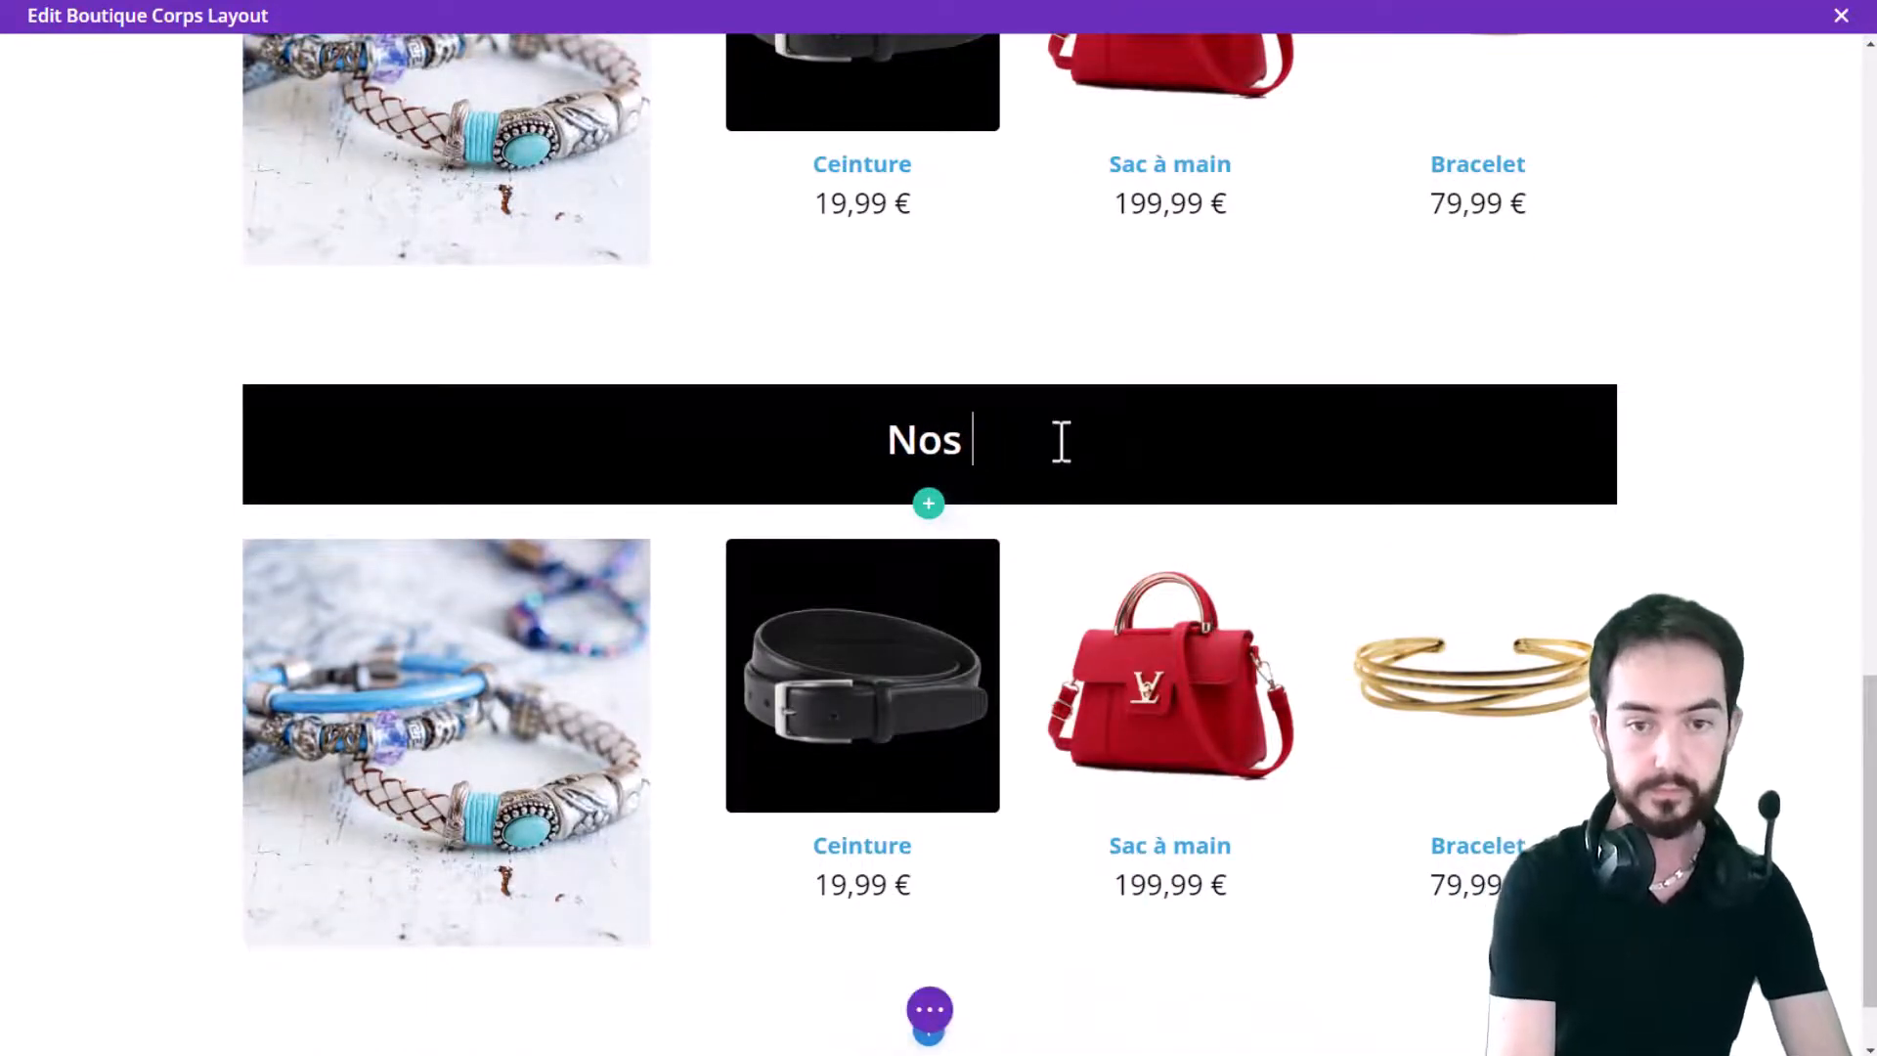
type("chaussures")
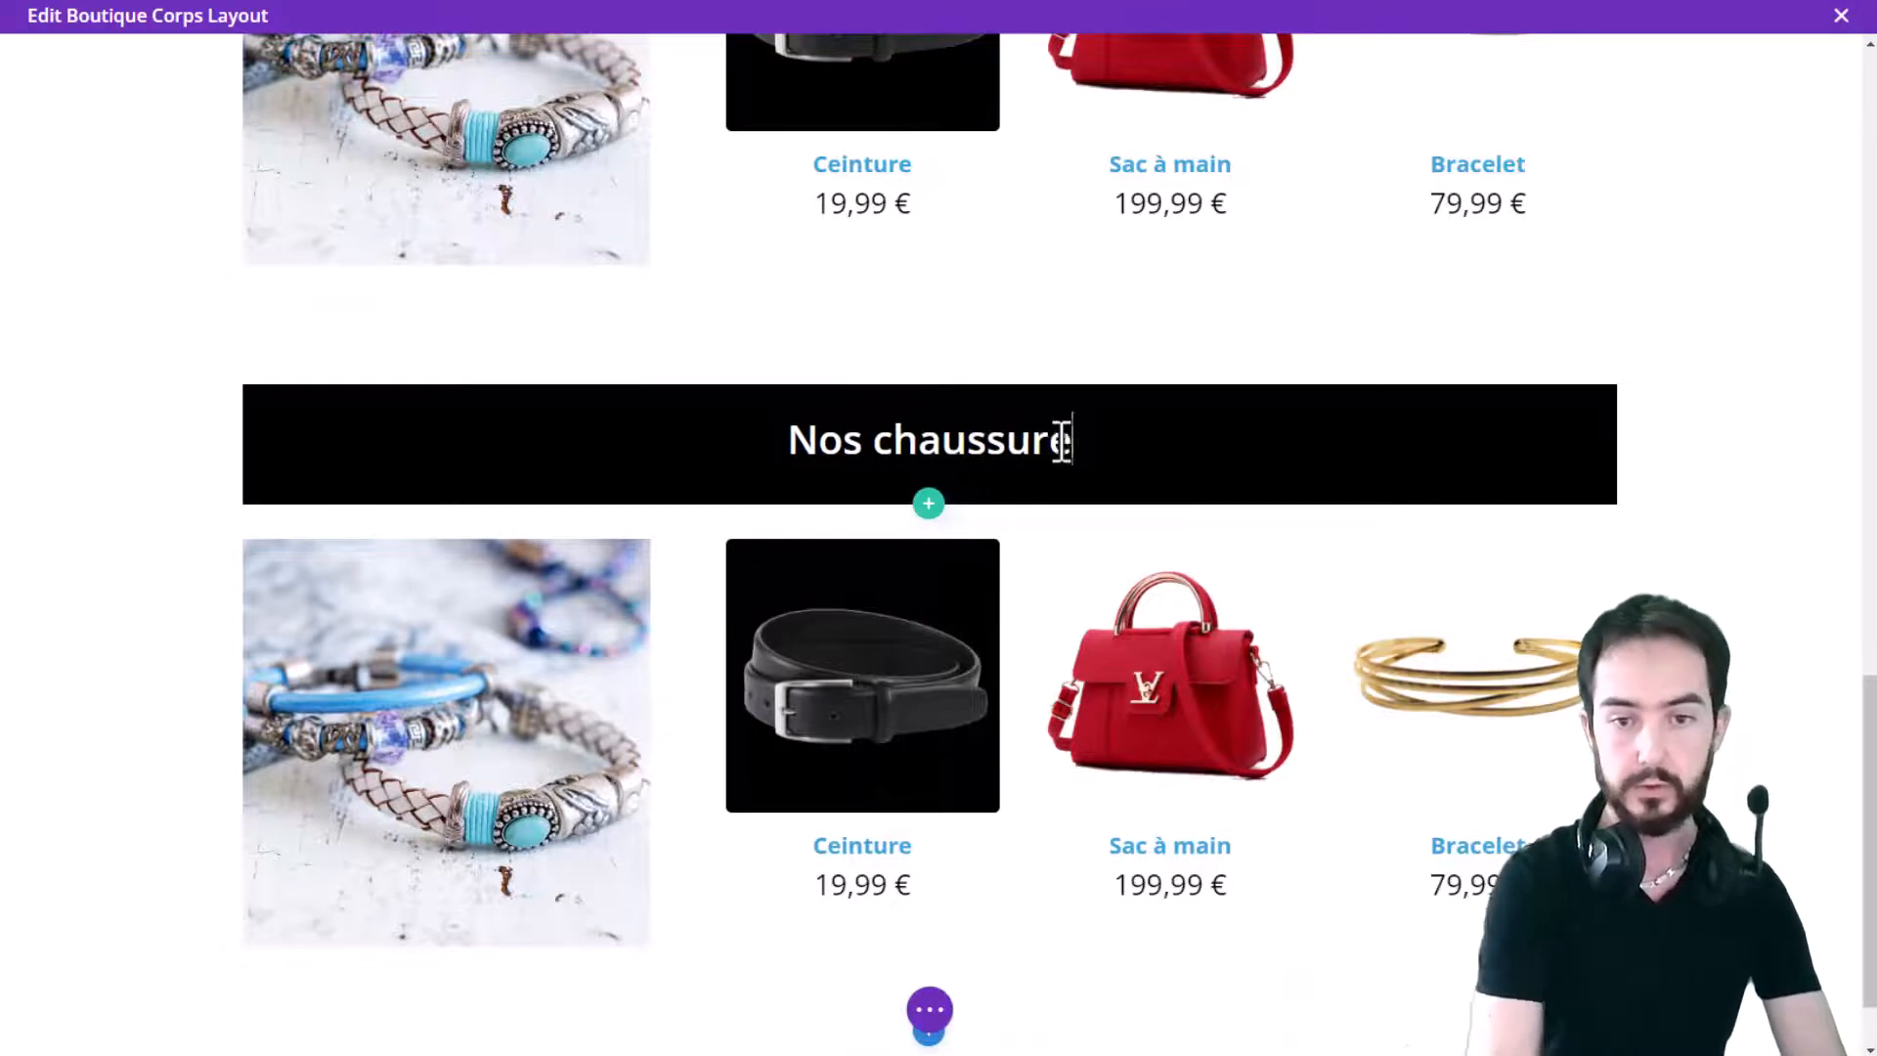
Step: Replace the bracelets image in the "Nos T-shirts" section with the media library photo of the white printed T-shirt
scroll(972, 430, "up", 9)
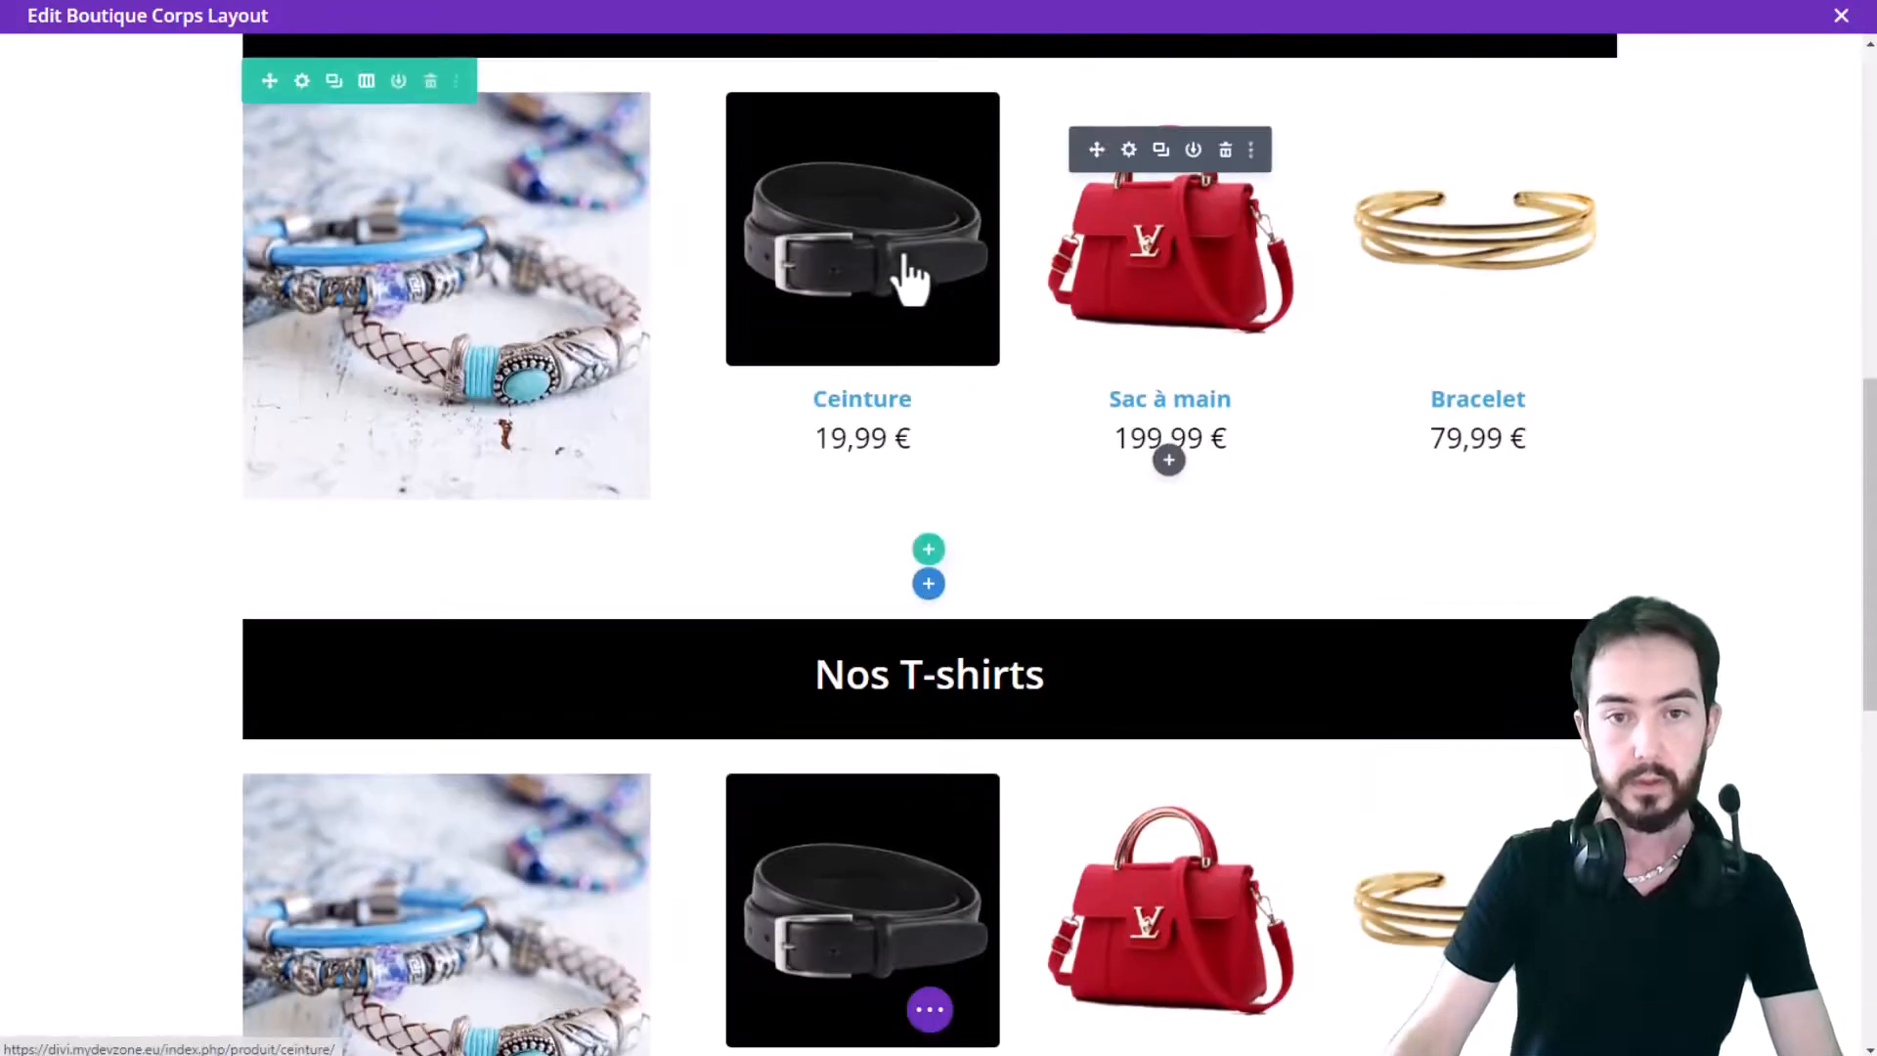
scroll(875, 664, "down", 2)
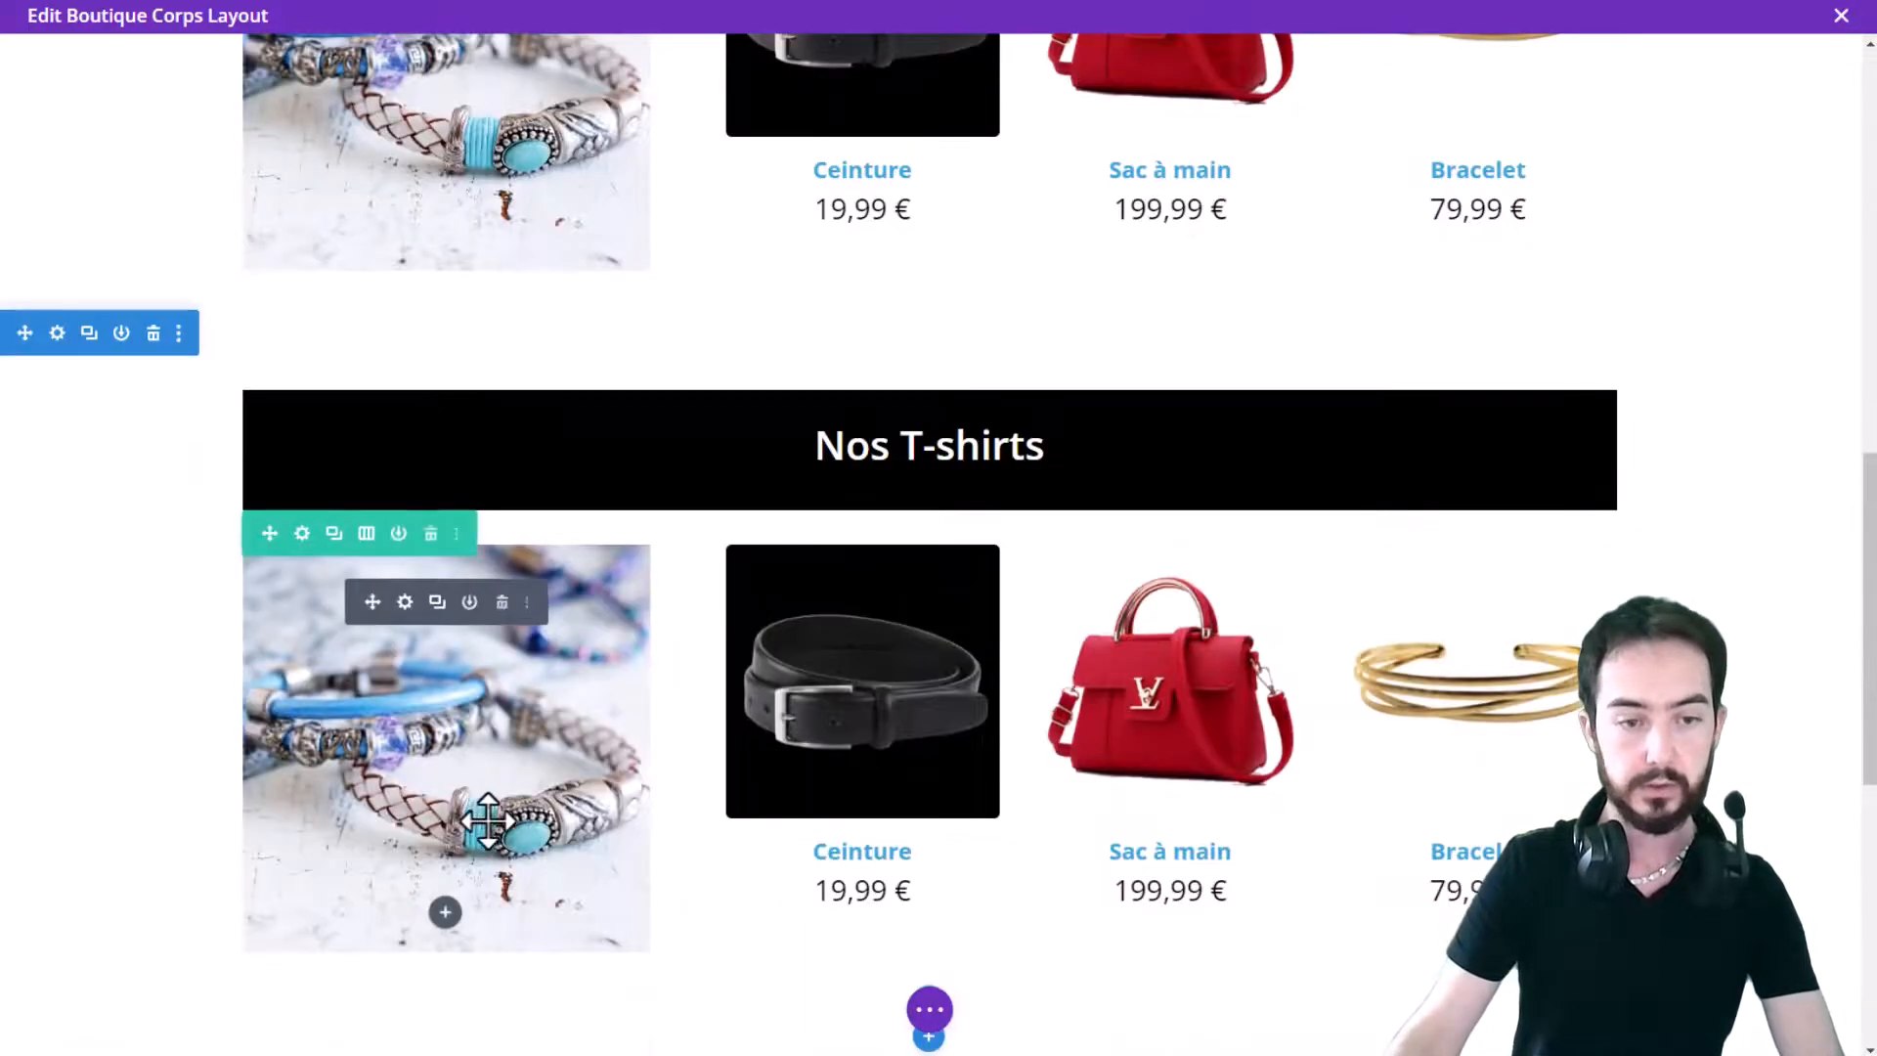
left_click(405, 604)
left_click(259, 477)
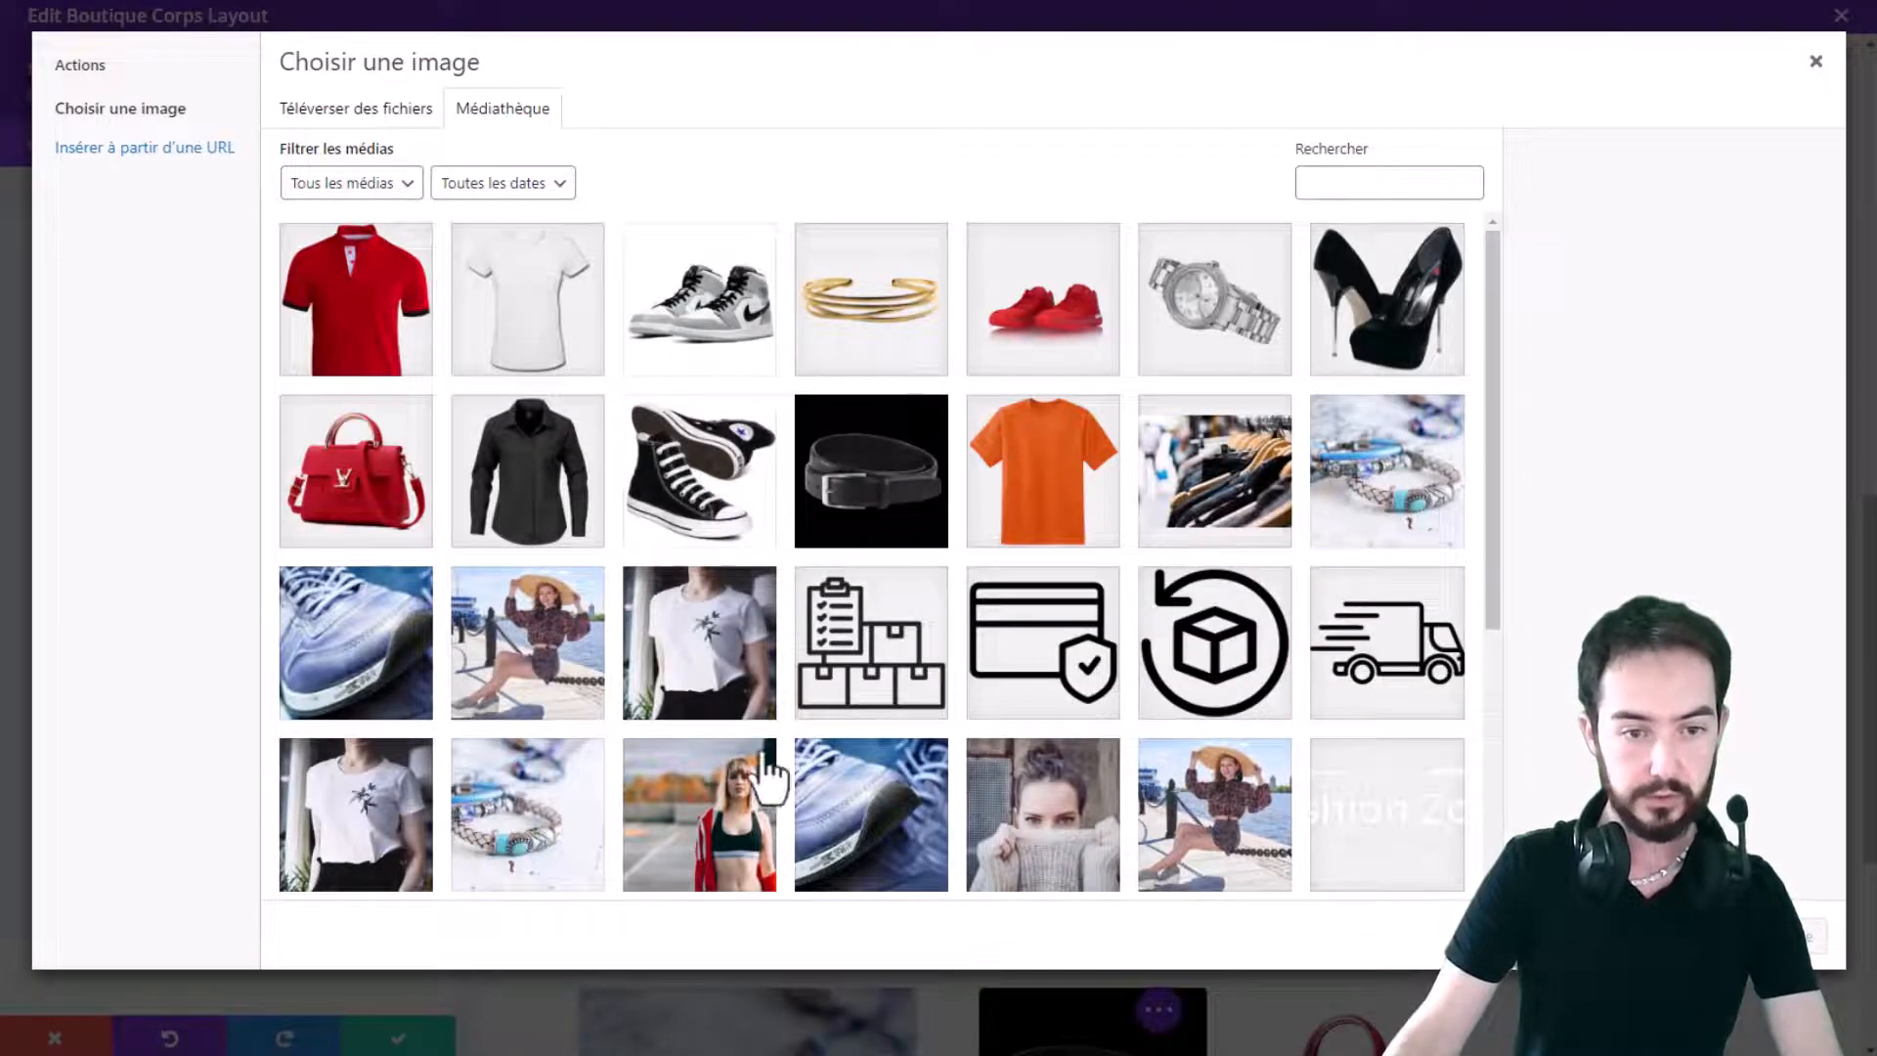
left_click(771, 713)
left_click(1745, 936)
Step: Replace the bracelets image in the "Nos chaussures" section with the blue sneaker photo from the media library and save
scroll(894, 699, "down", 5)
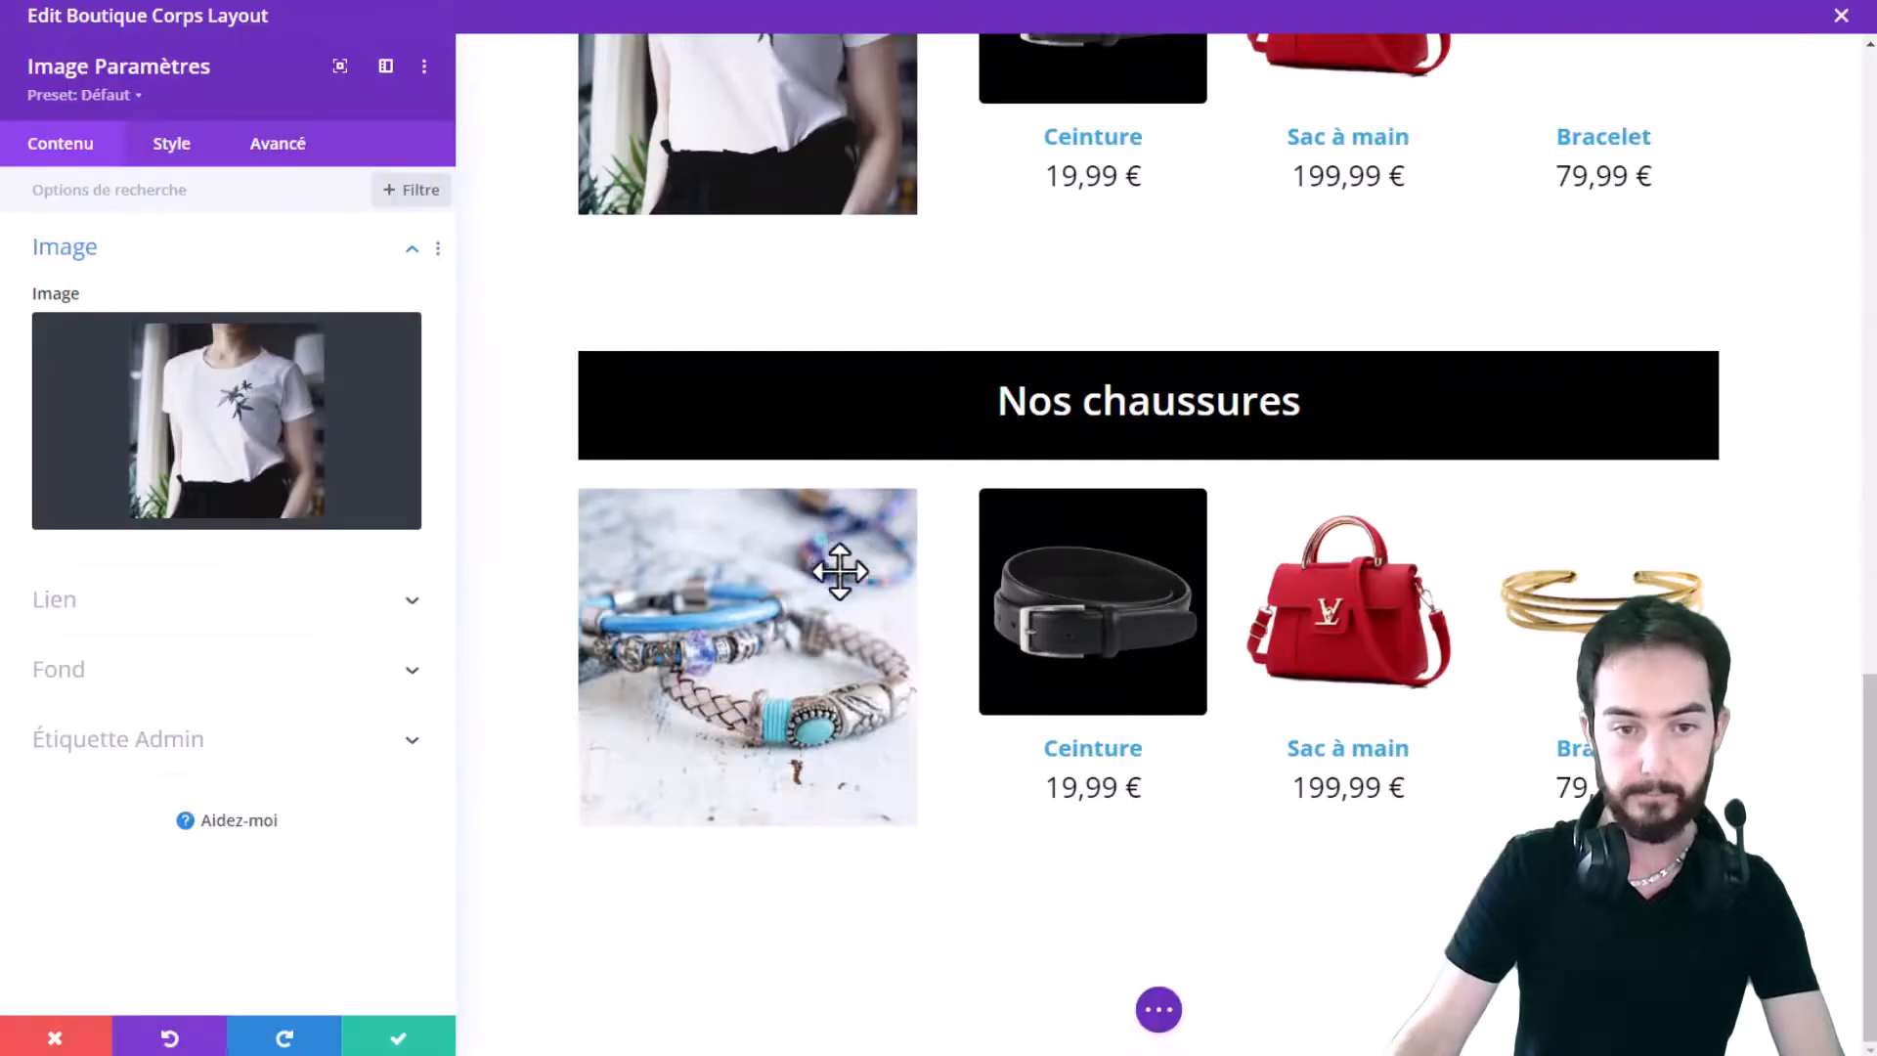
left_click(676, 640)
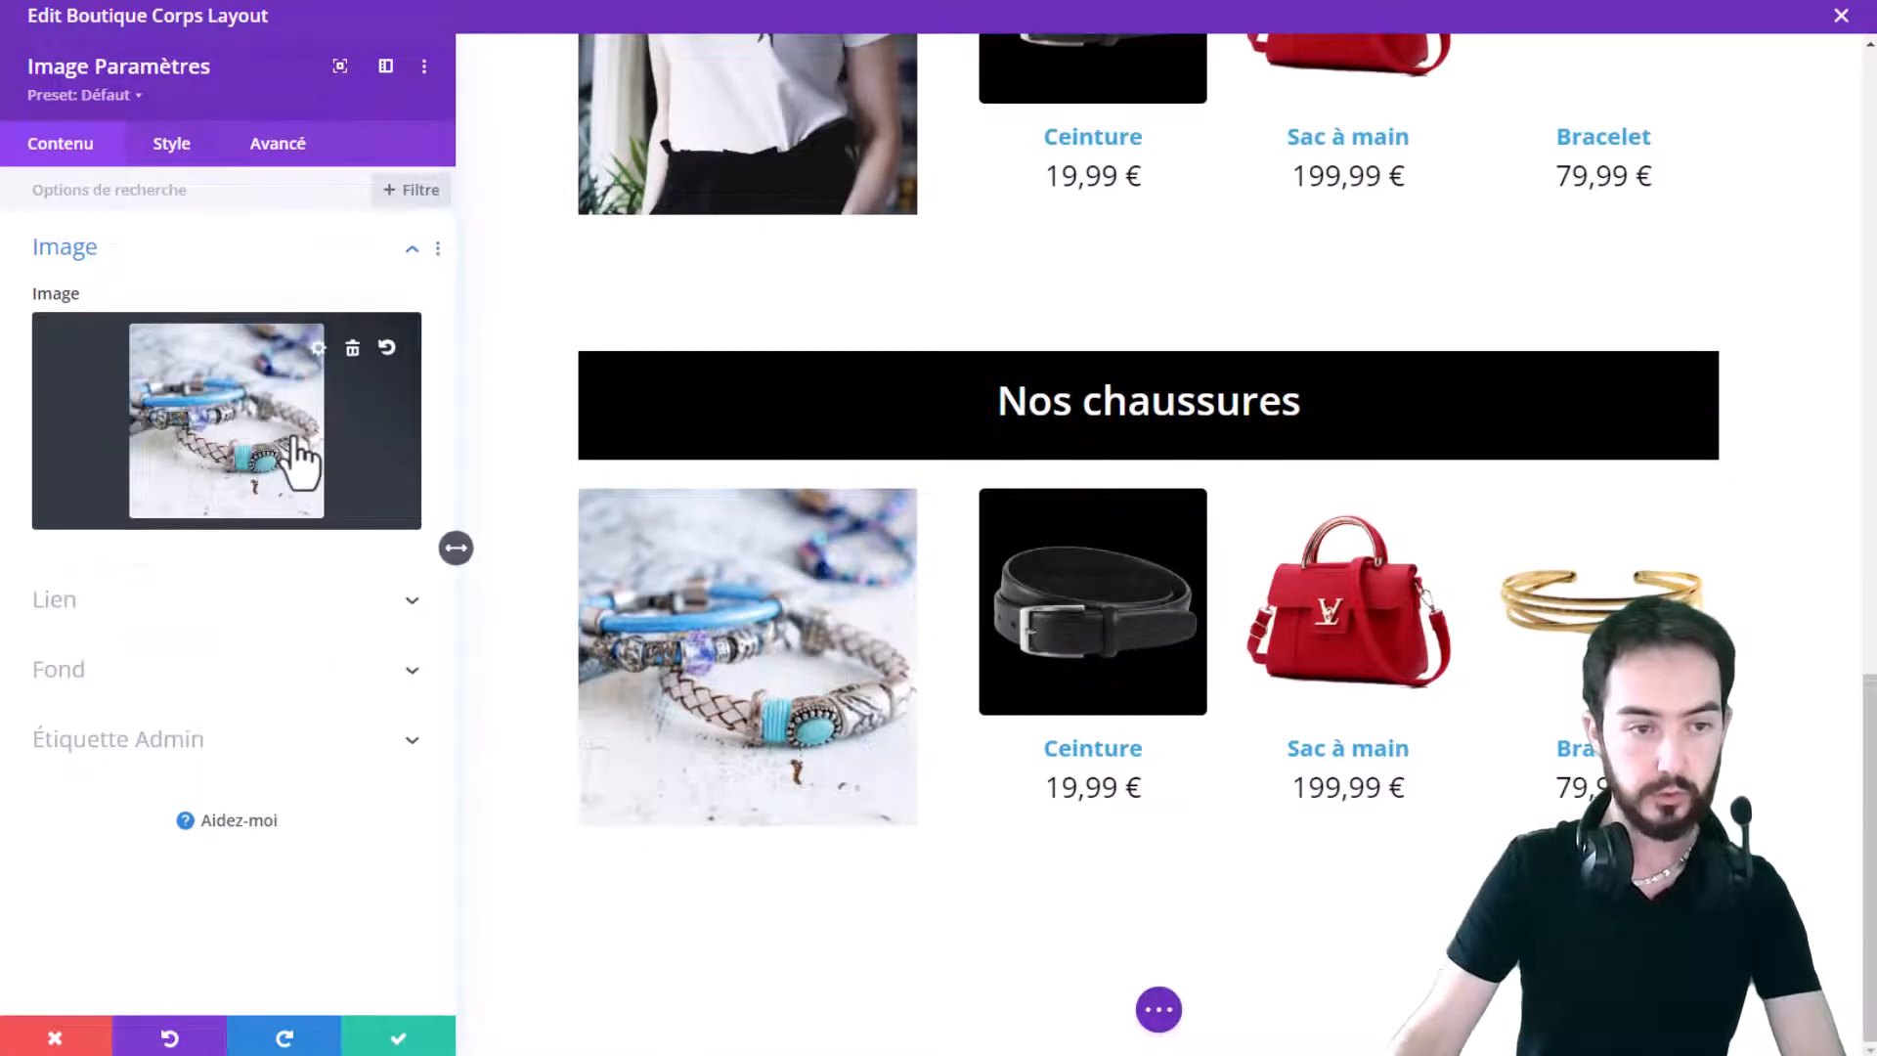
left_click(313, 471)
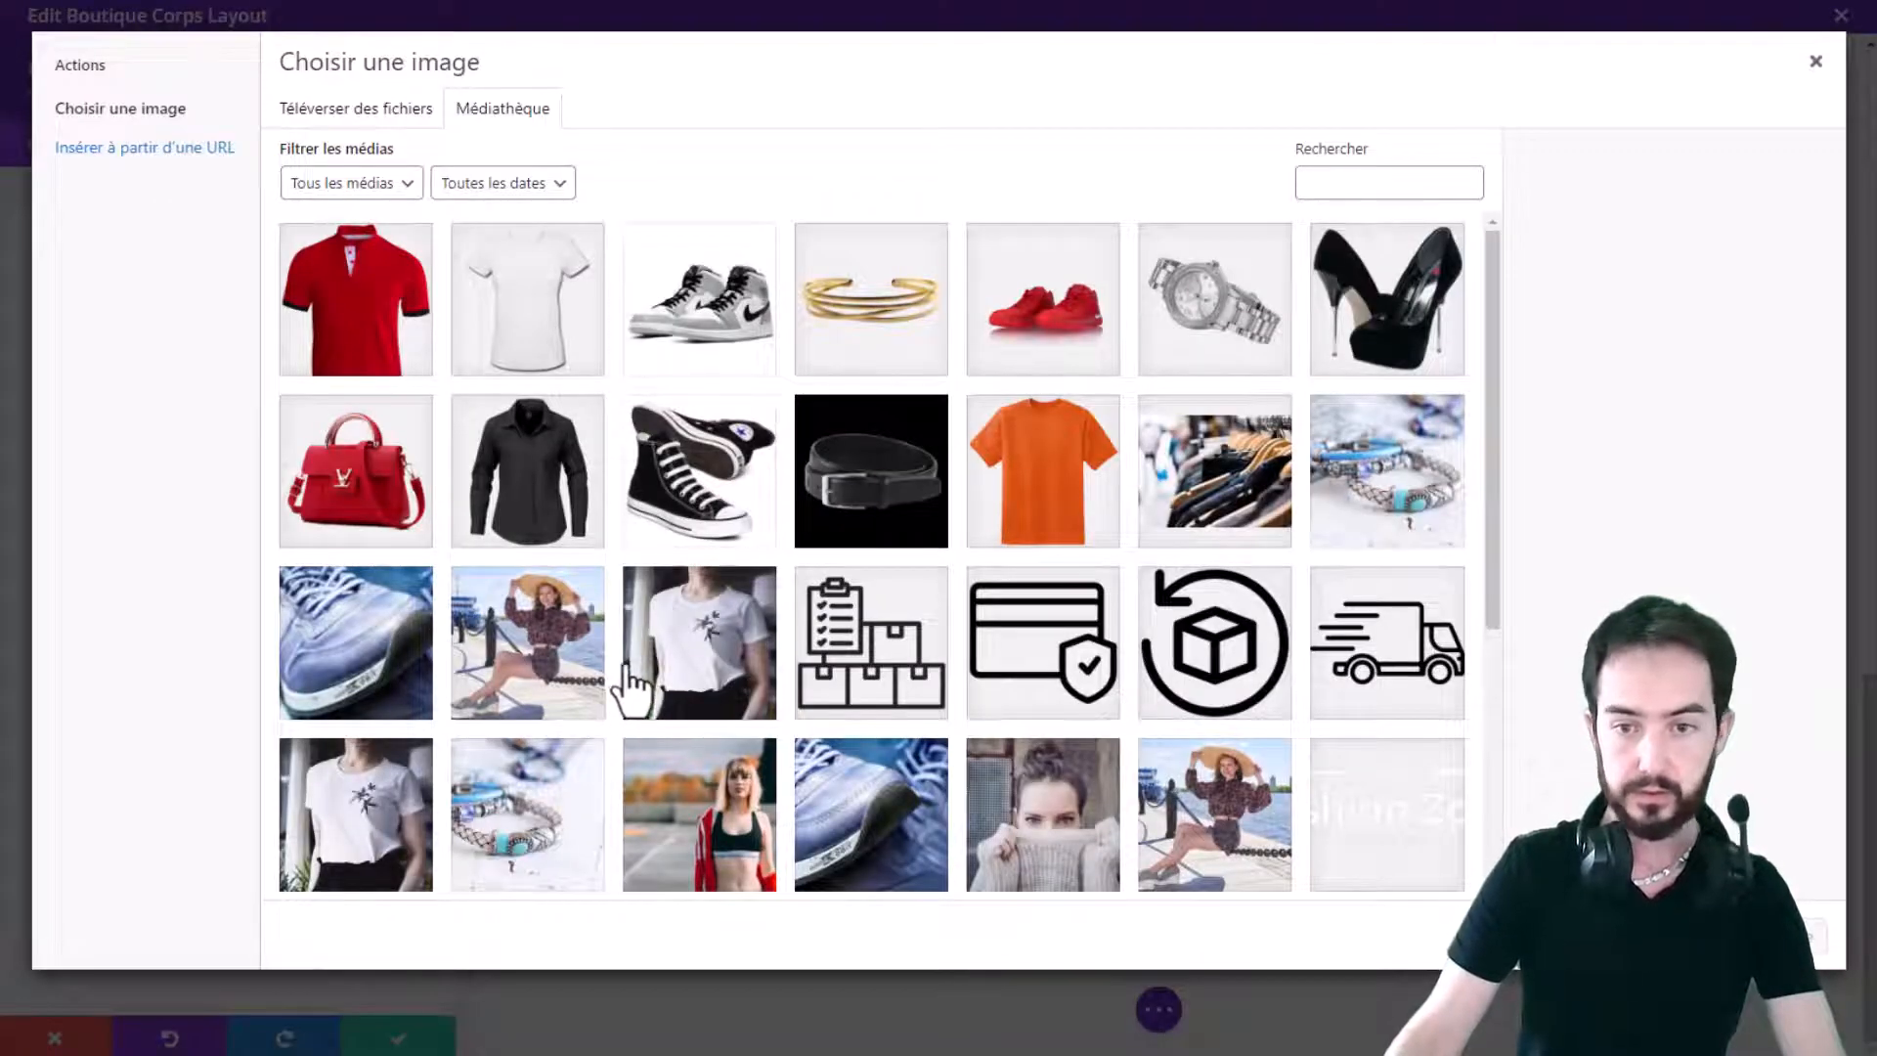
left_click(391, 684)
left_click(1745, 937)
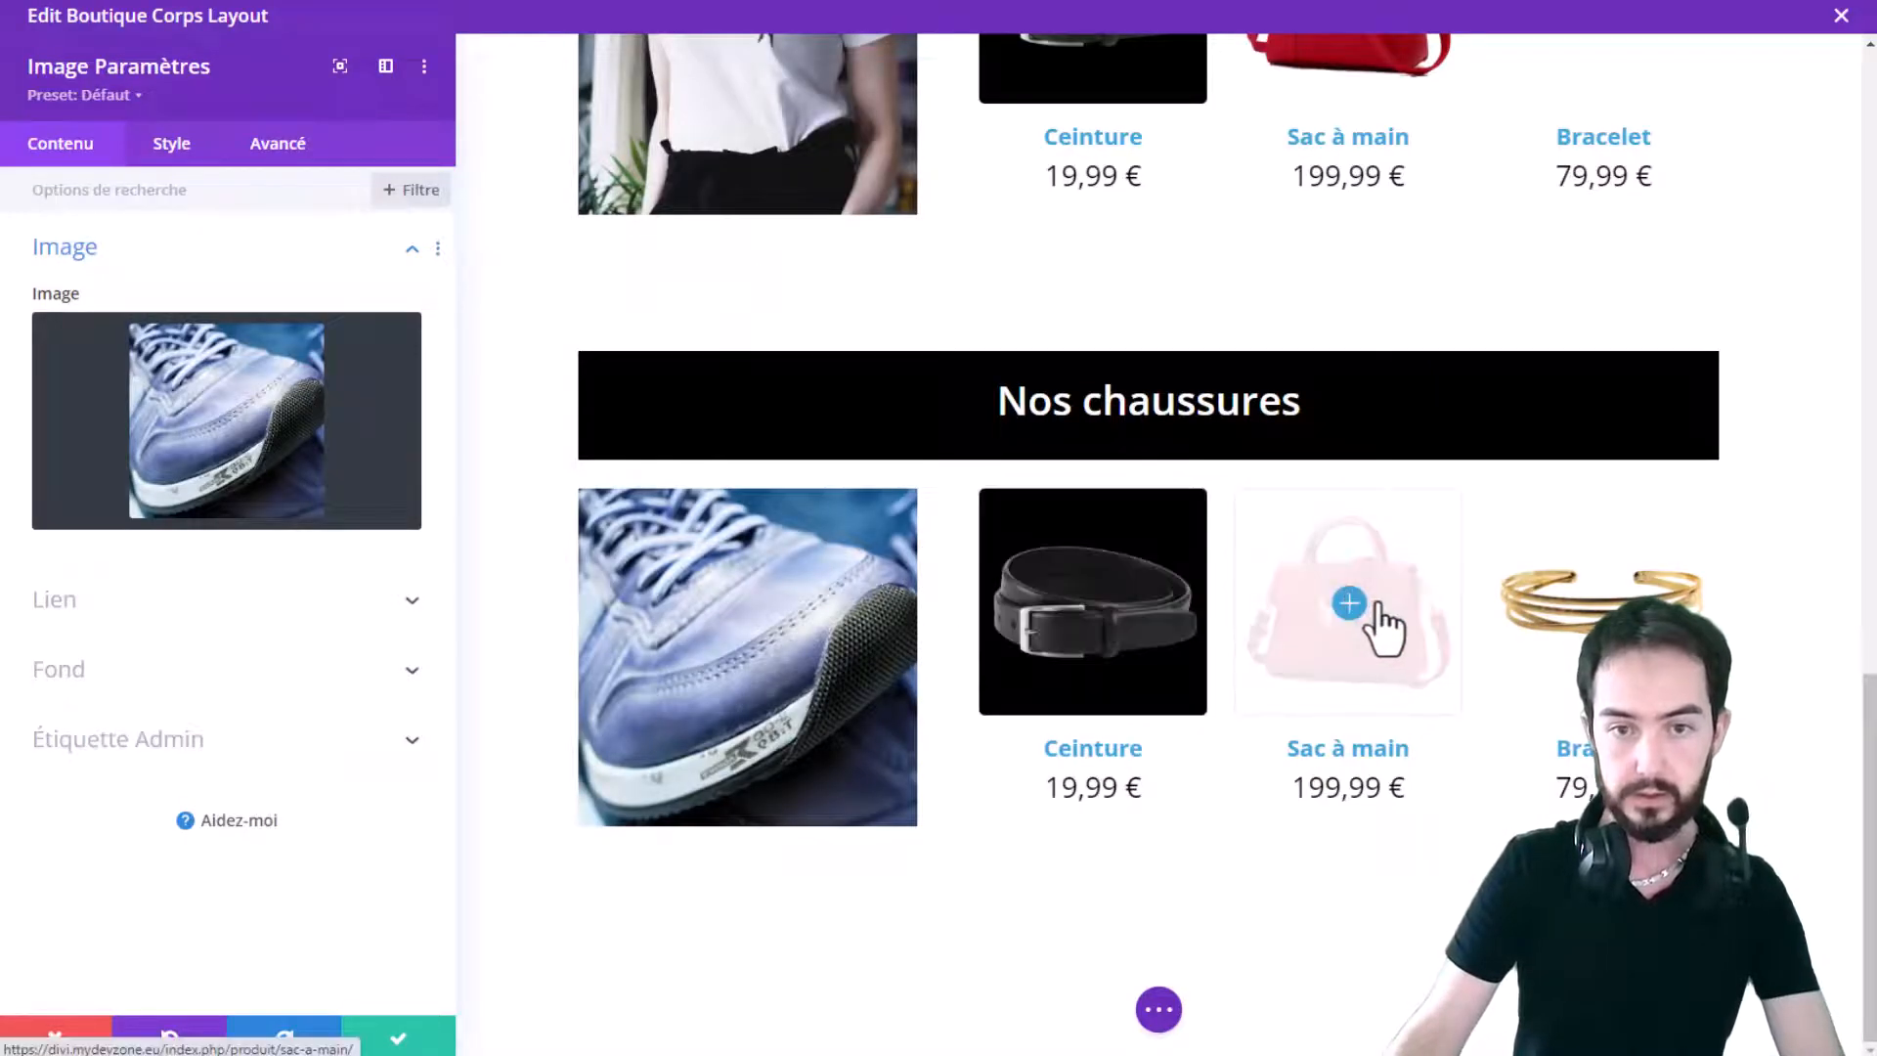
scroll(1380, 623, "up", 5)
scroll(1380, 624, "up", 2)
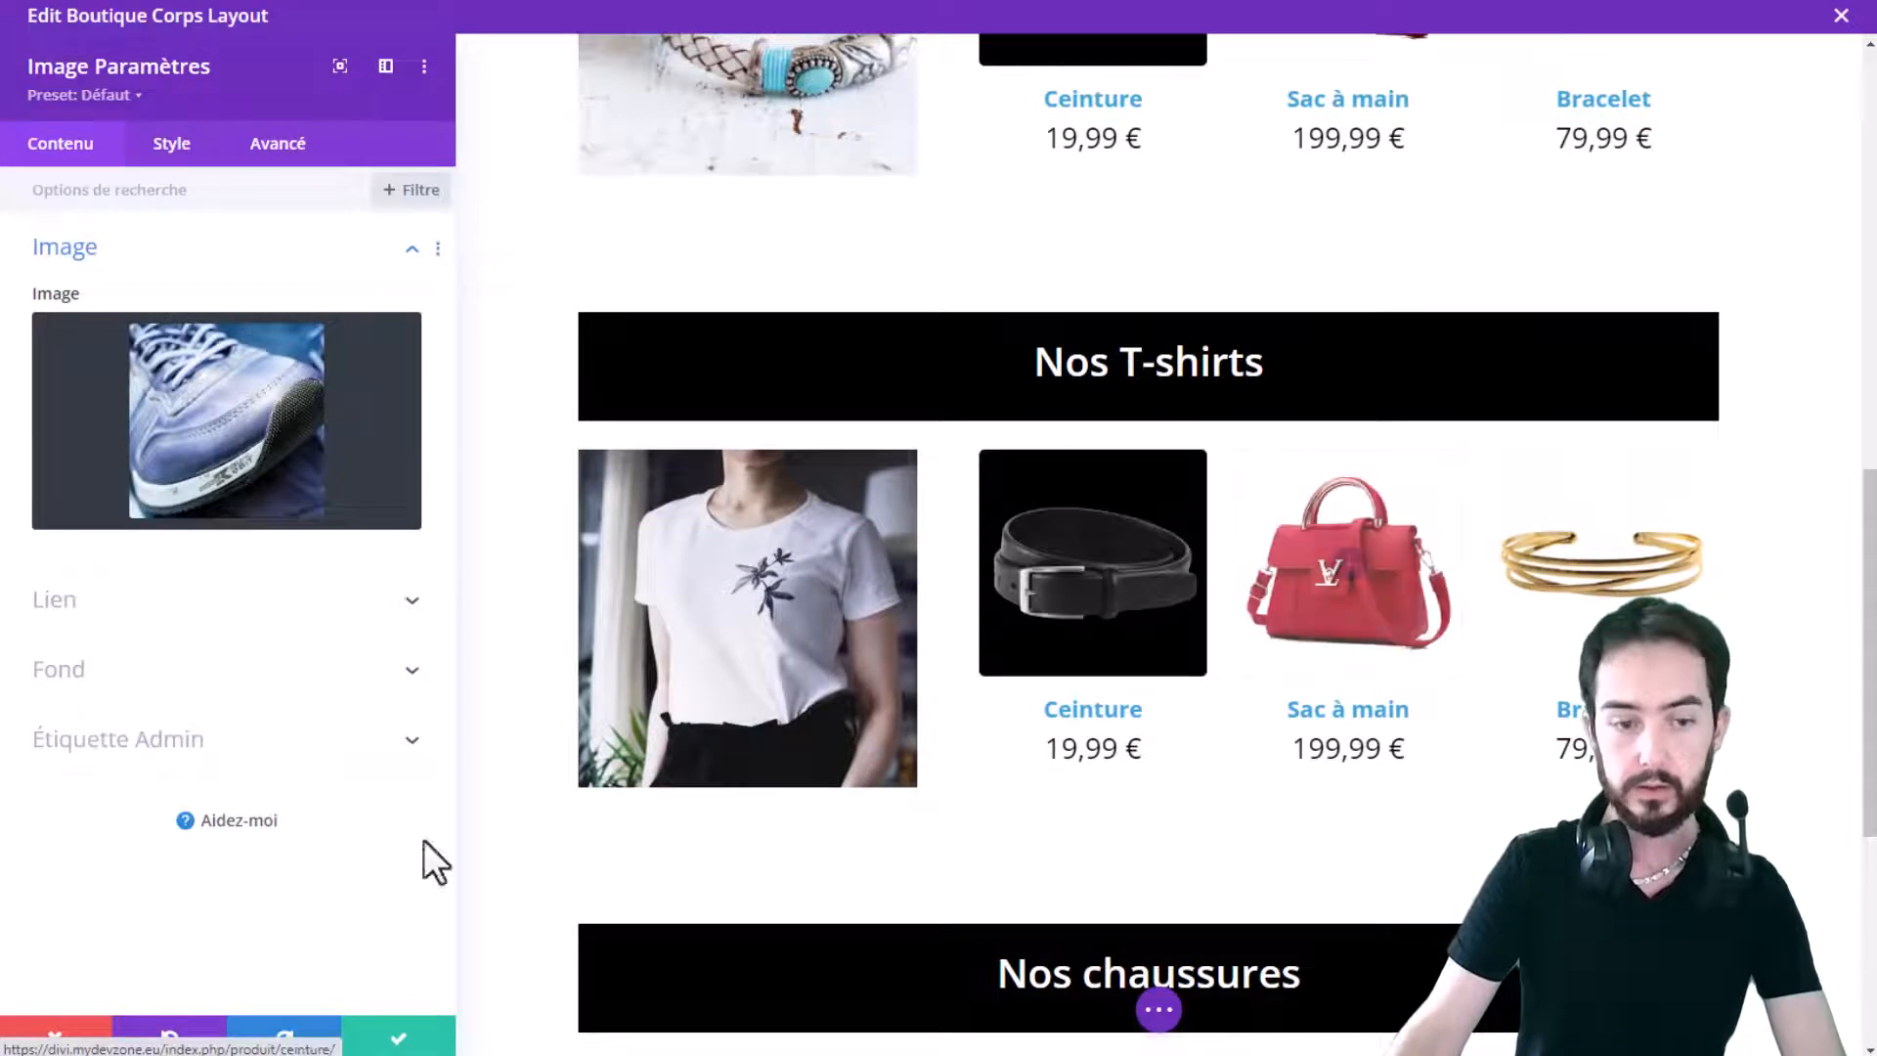
left_click(402, 1036)
Step: Set the "Nos T-shirts" products module to include only the T-shirt category instead of Accesoires
scroll(1070, 537, "up", 1)
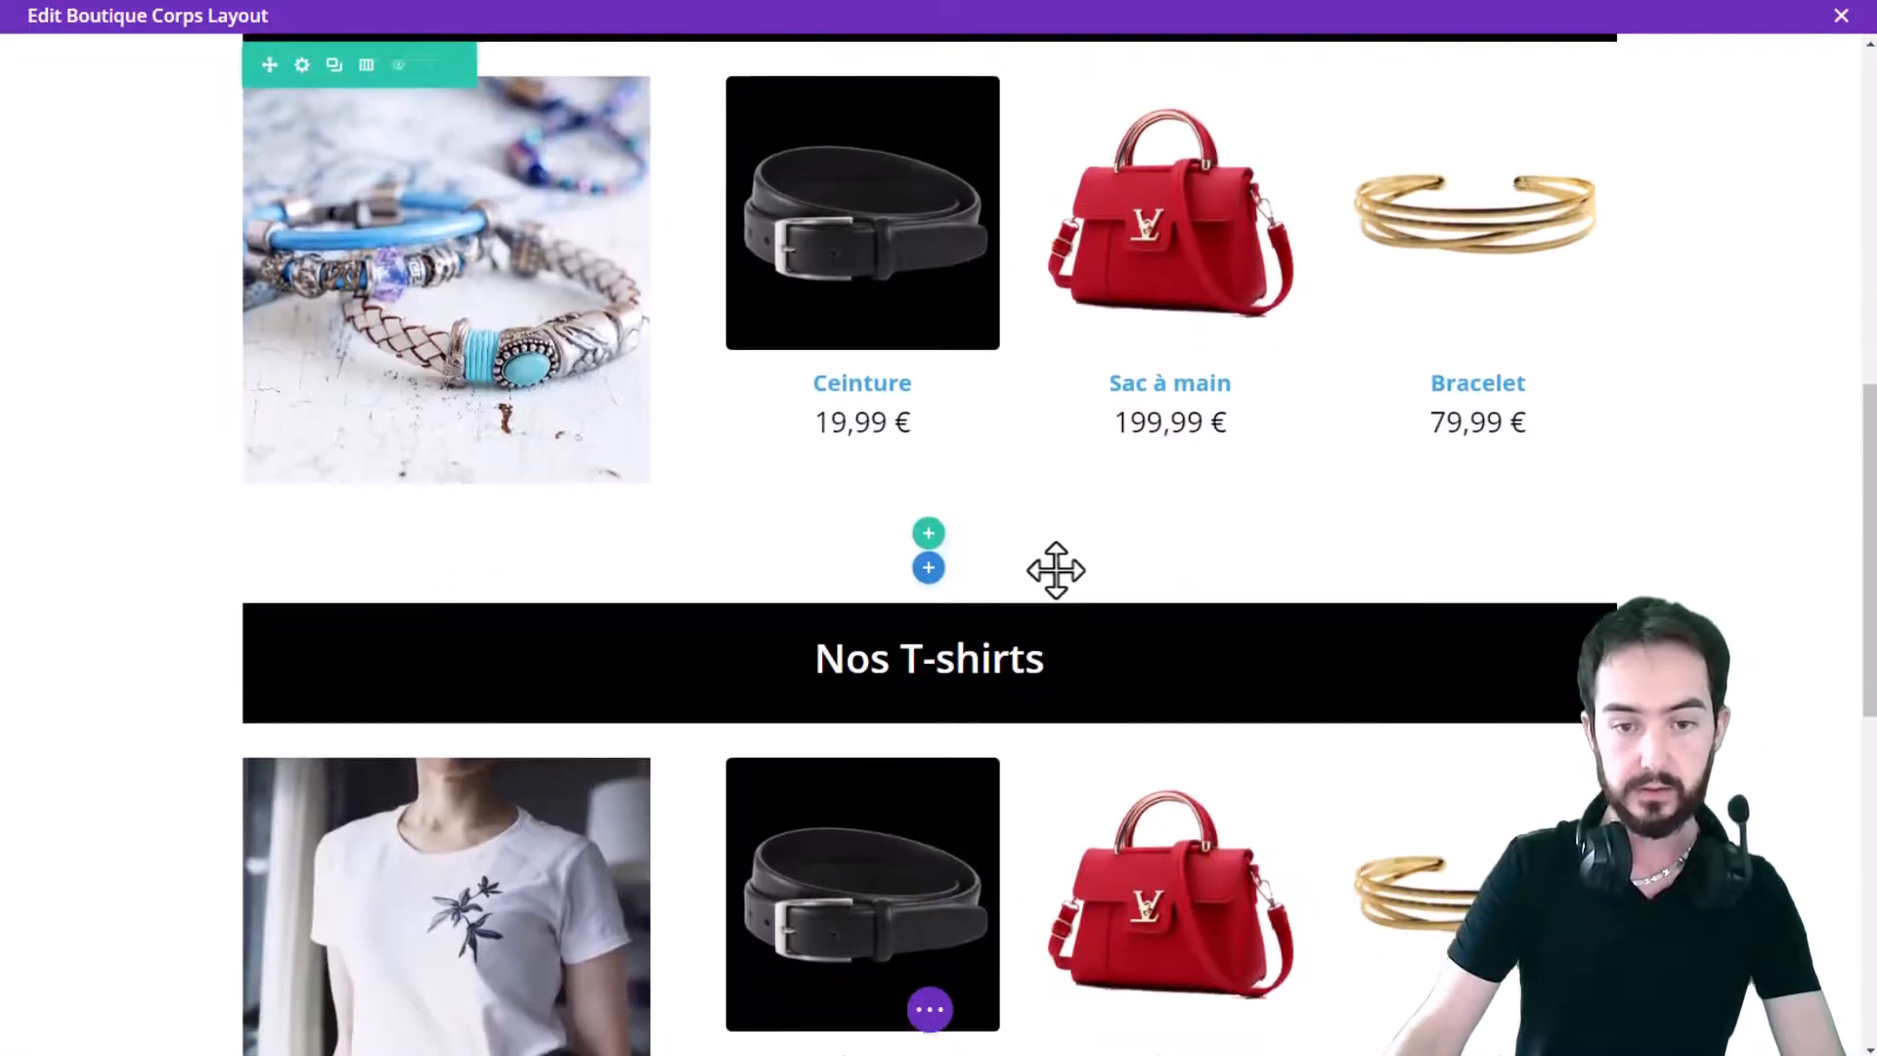
scroll(1057, 566, "down", 3)
left_click(1129, 448)
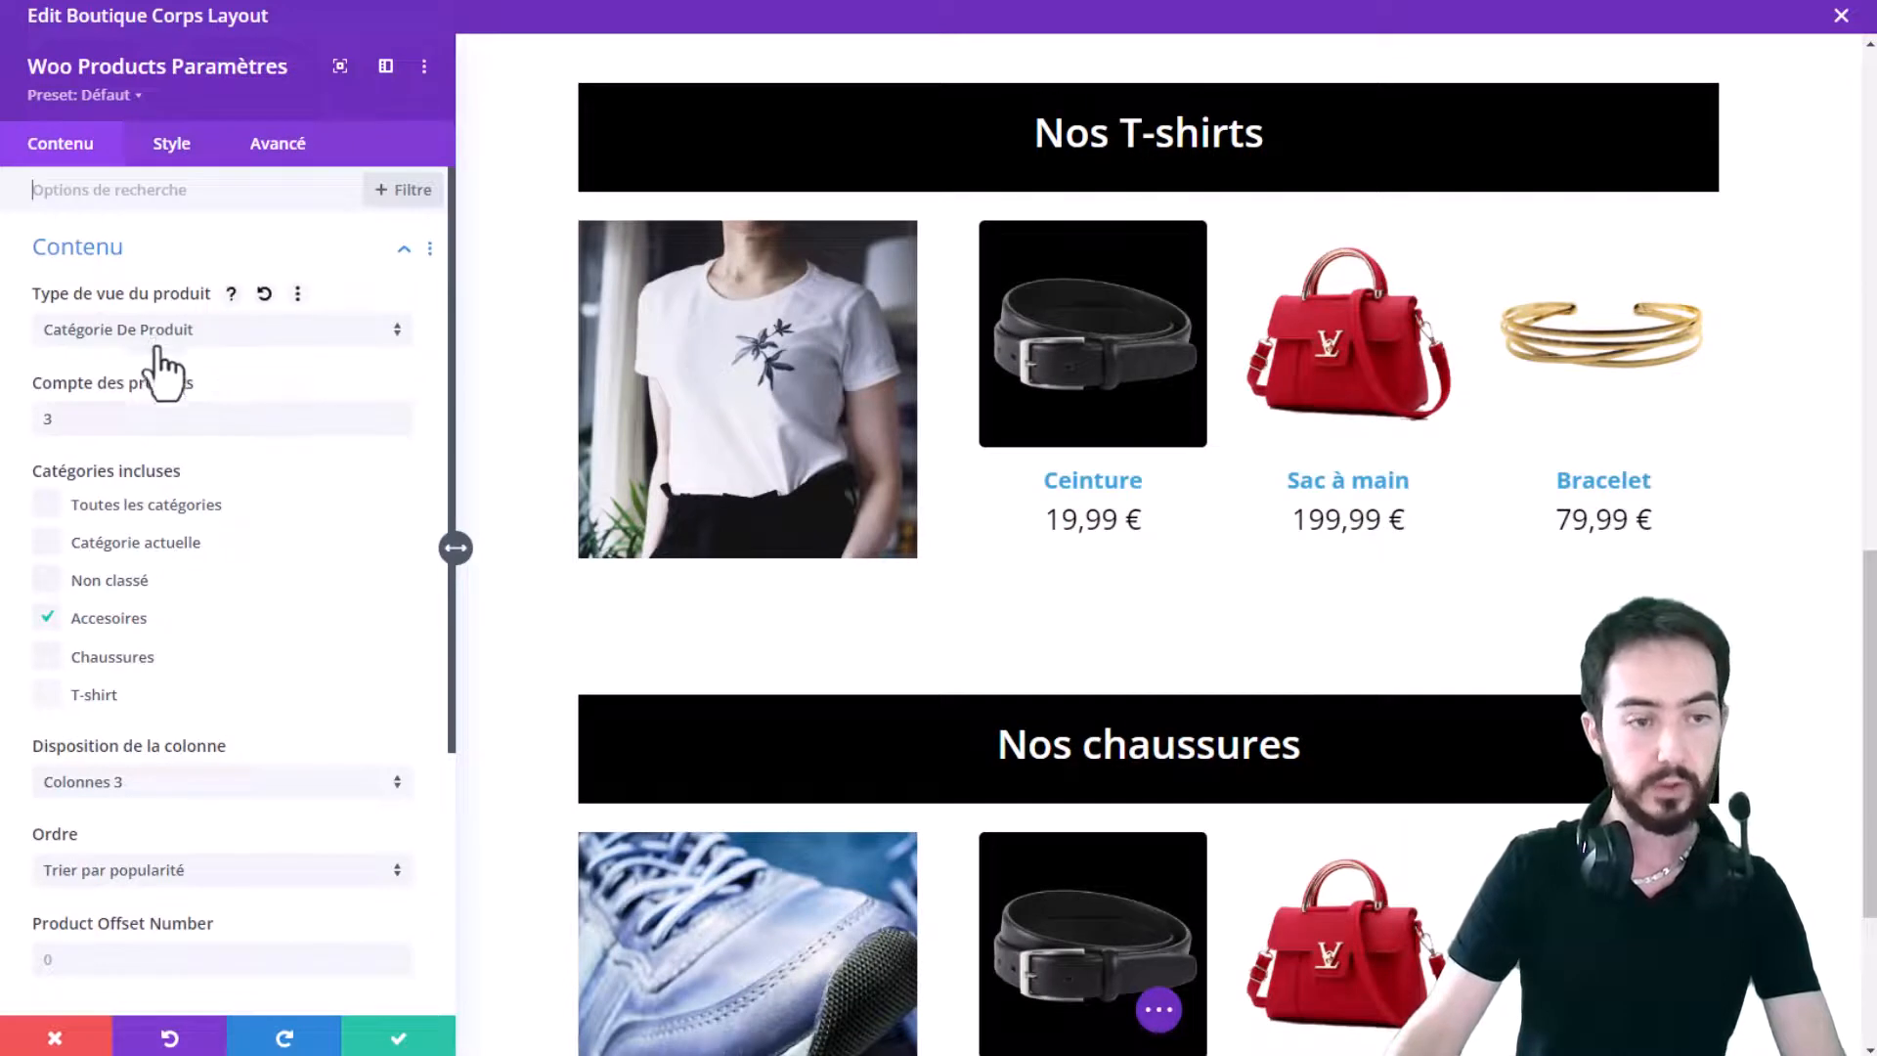
left_click(95, 622)
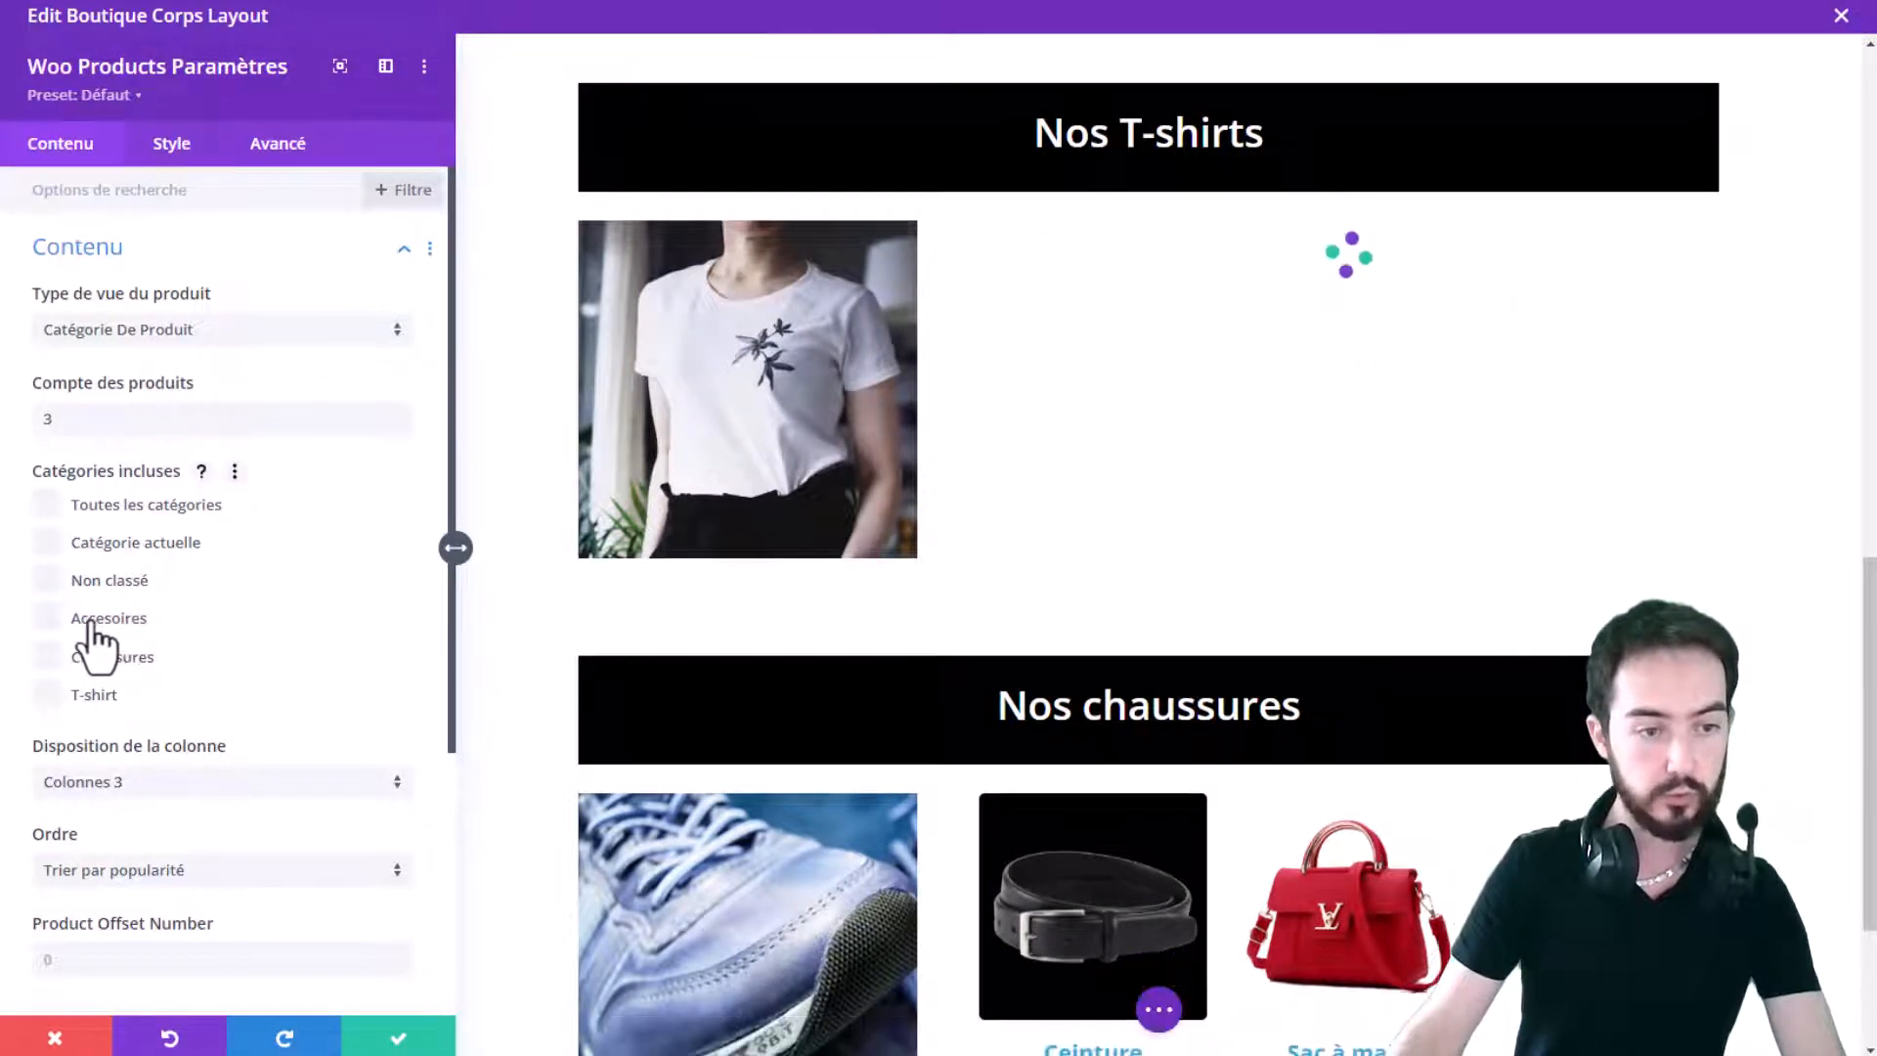
left_click(88, 694)
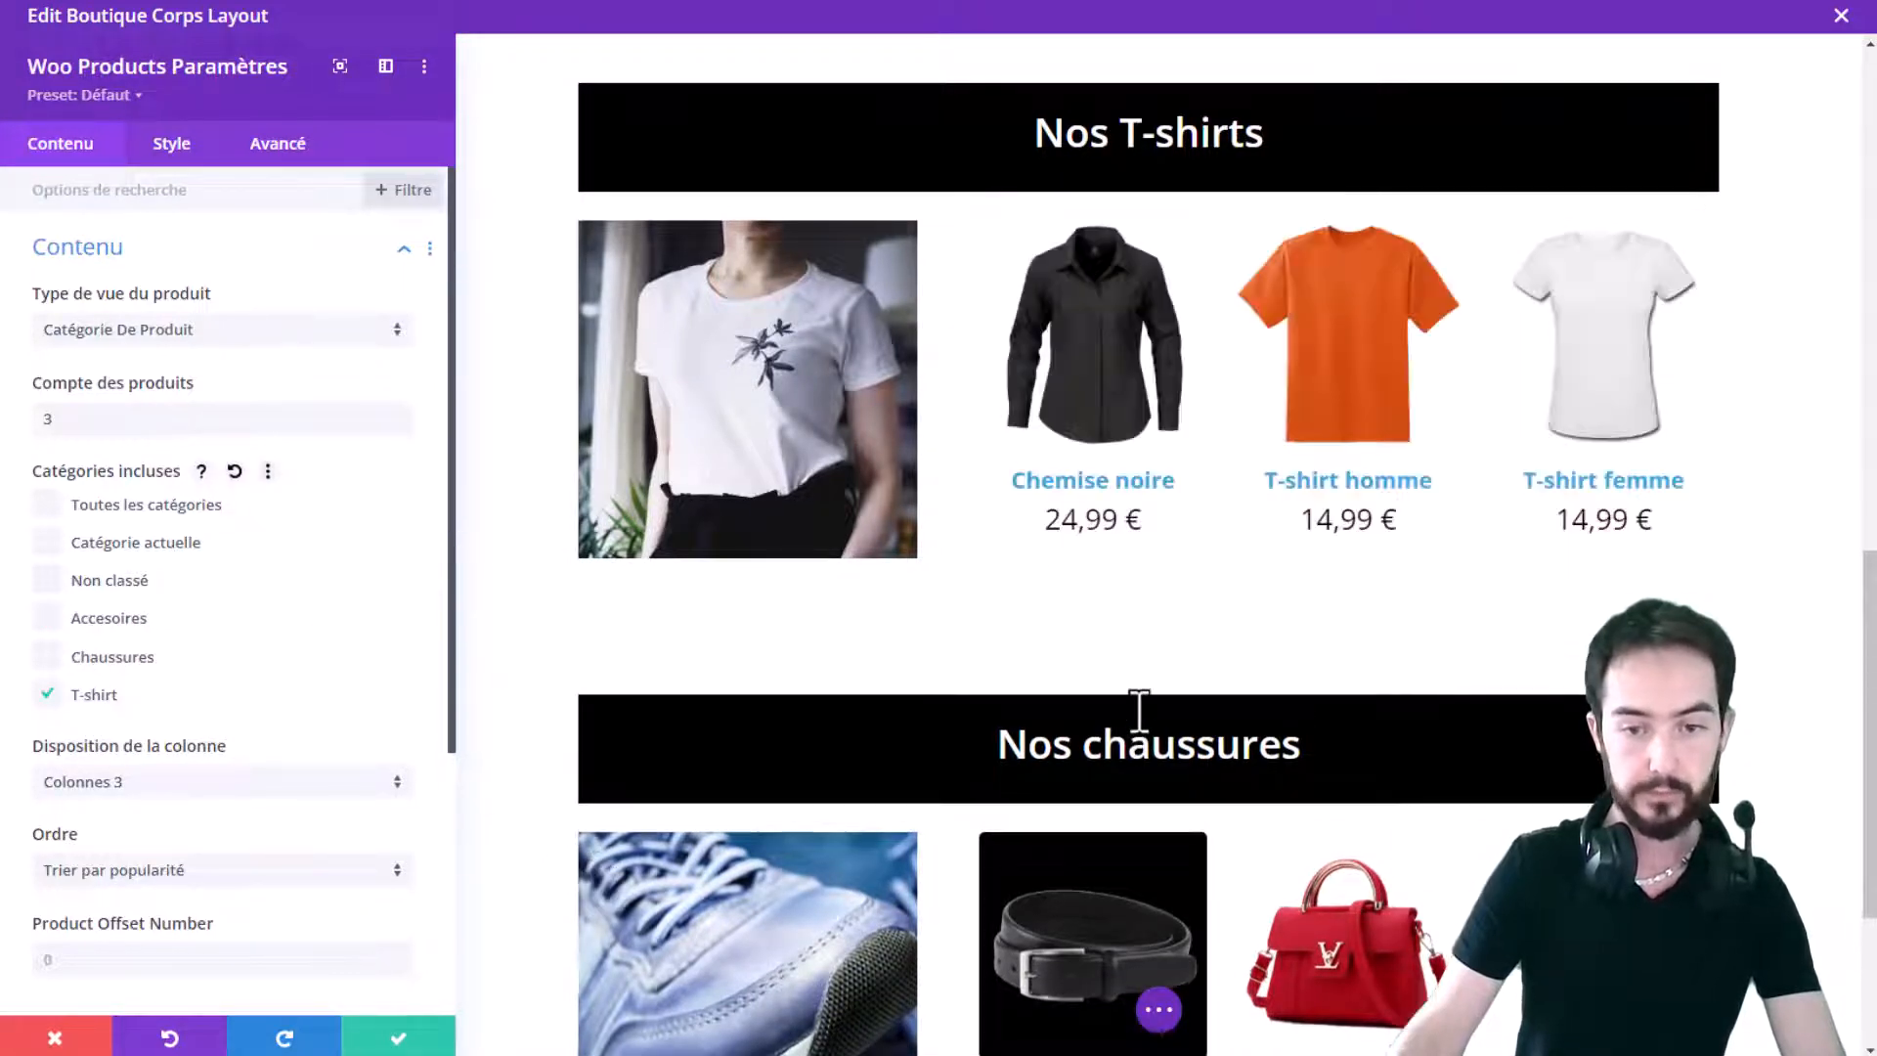
Step: Save the T-shirt products module, set the "Nos chaussures" products module to include only the Chaussures category, and save it
left_click(374, 1041)
scroll(1090, 725, "down", 5)
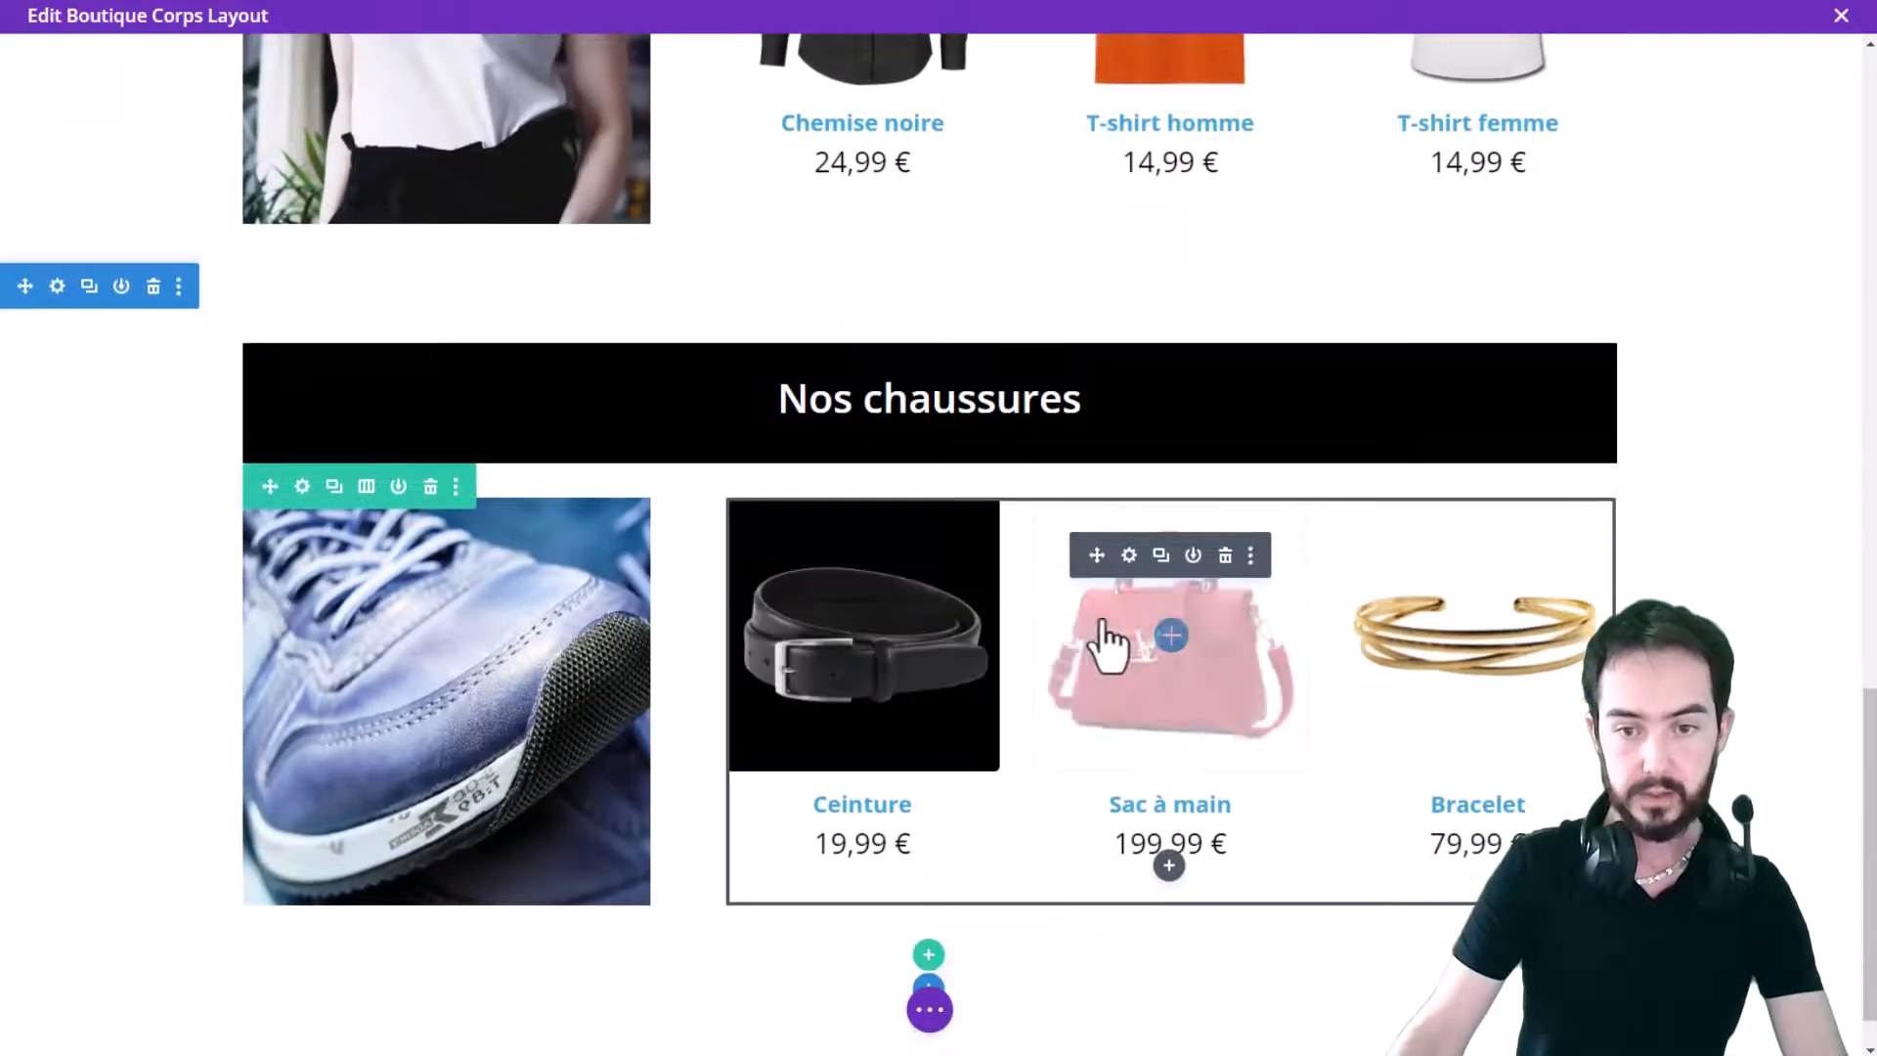
left_click(1129, 555)
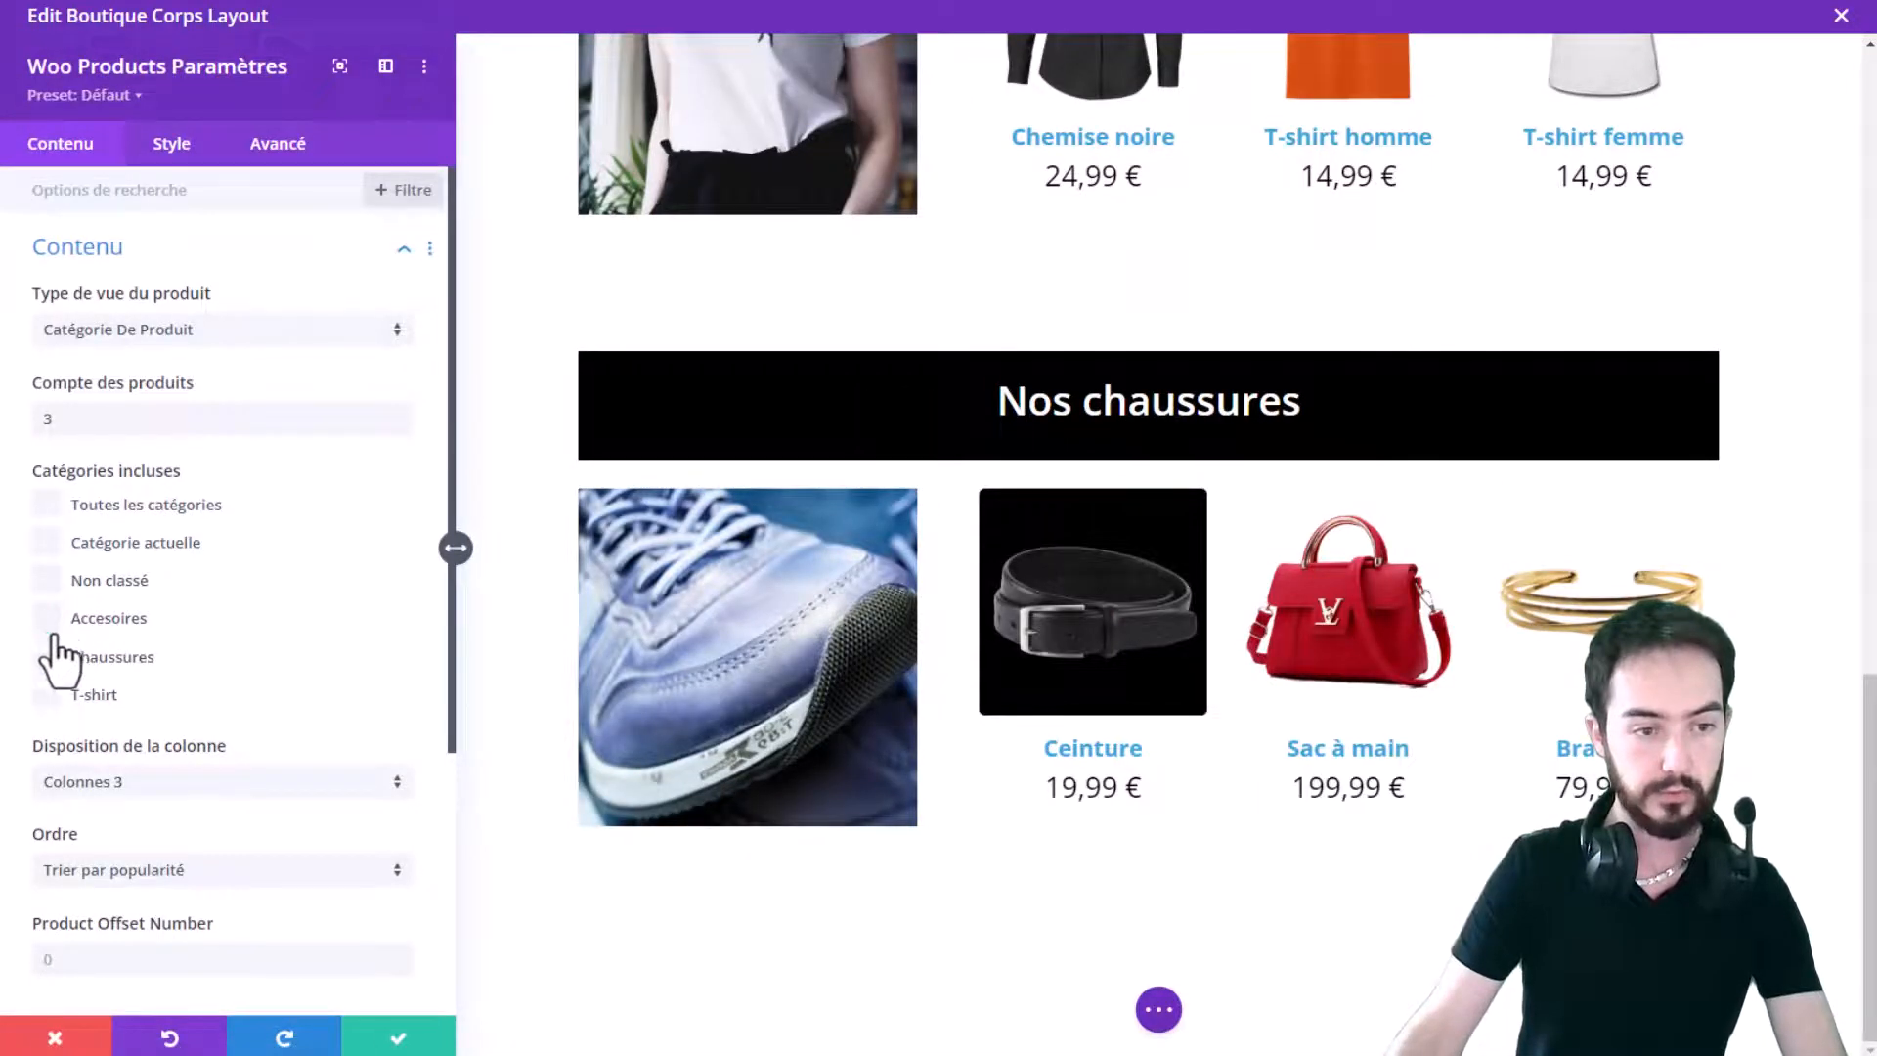
left_click(47, 658)
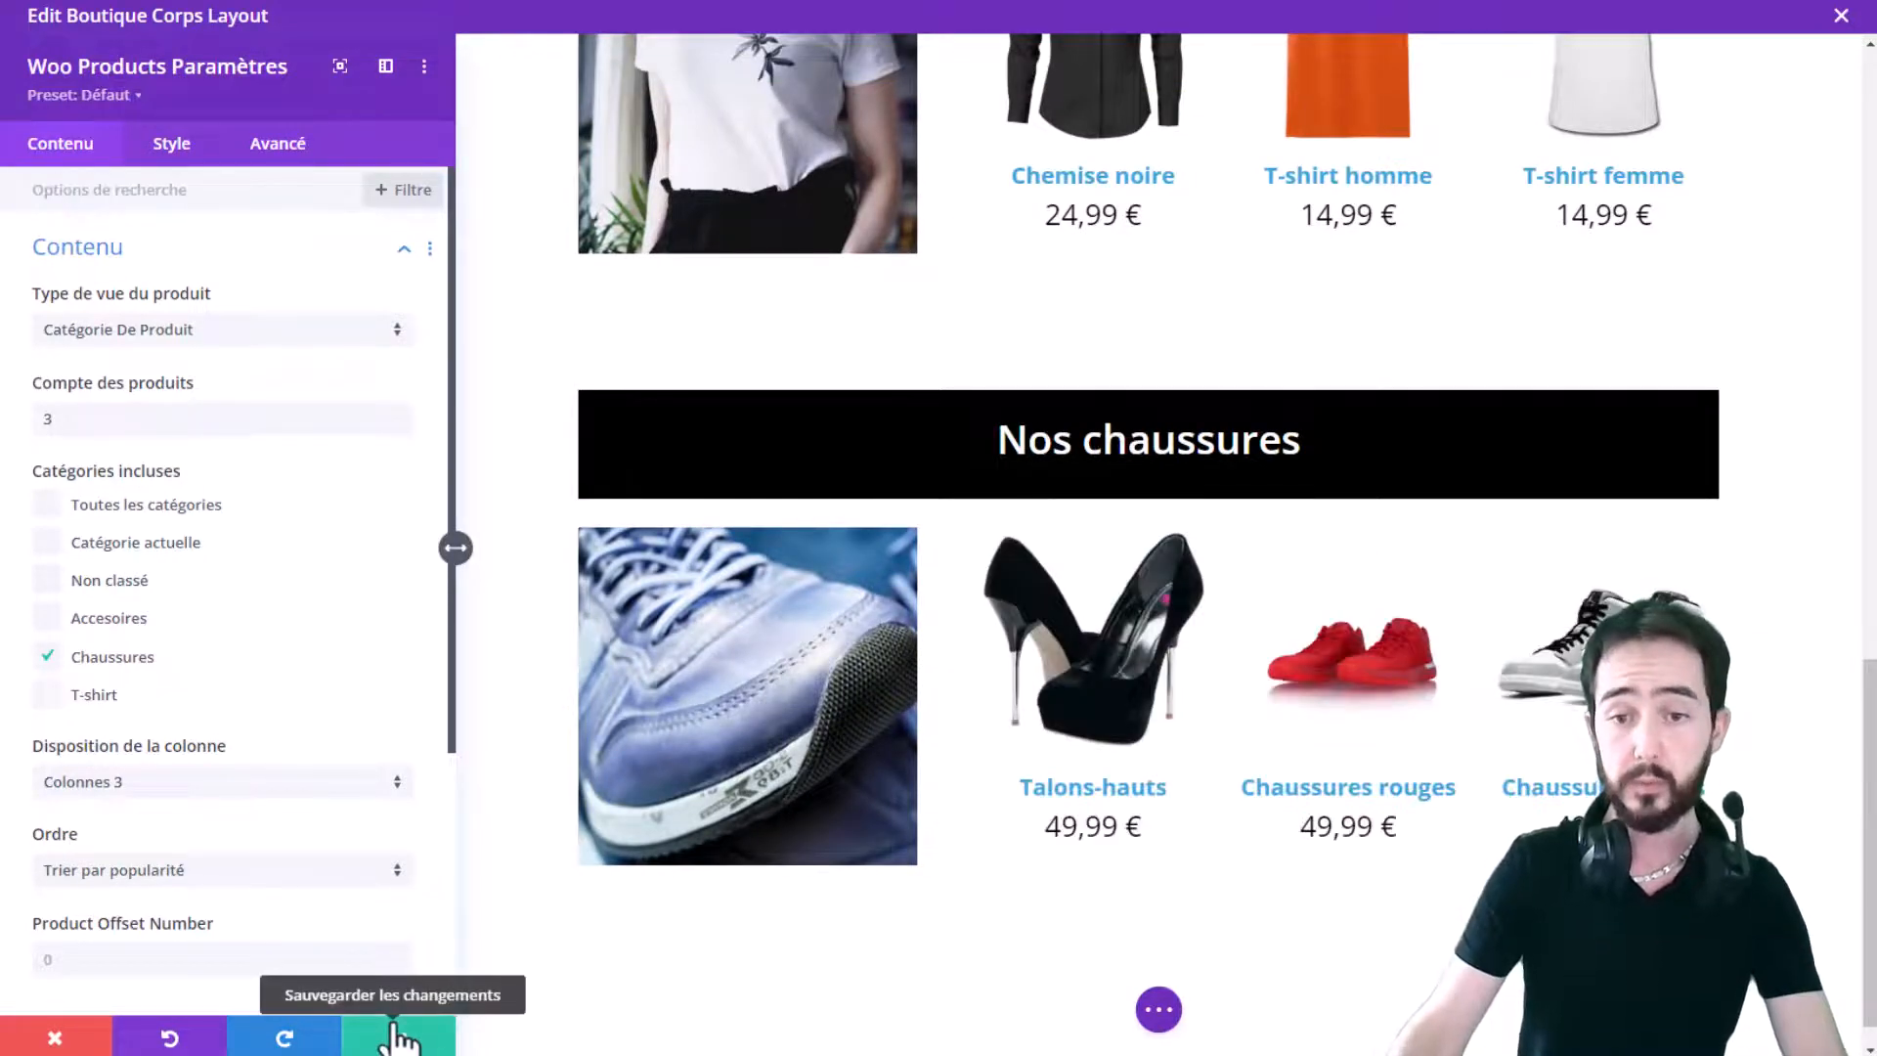
left_click(396, 1036)
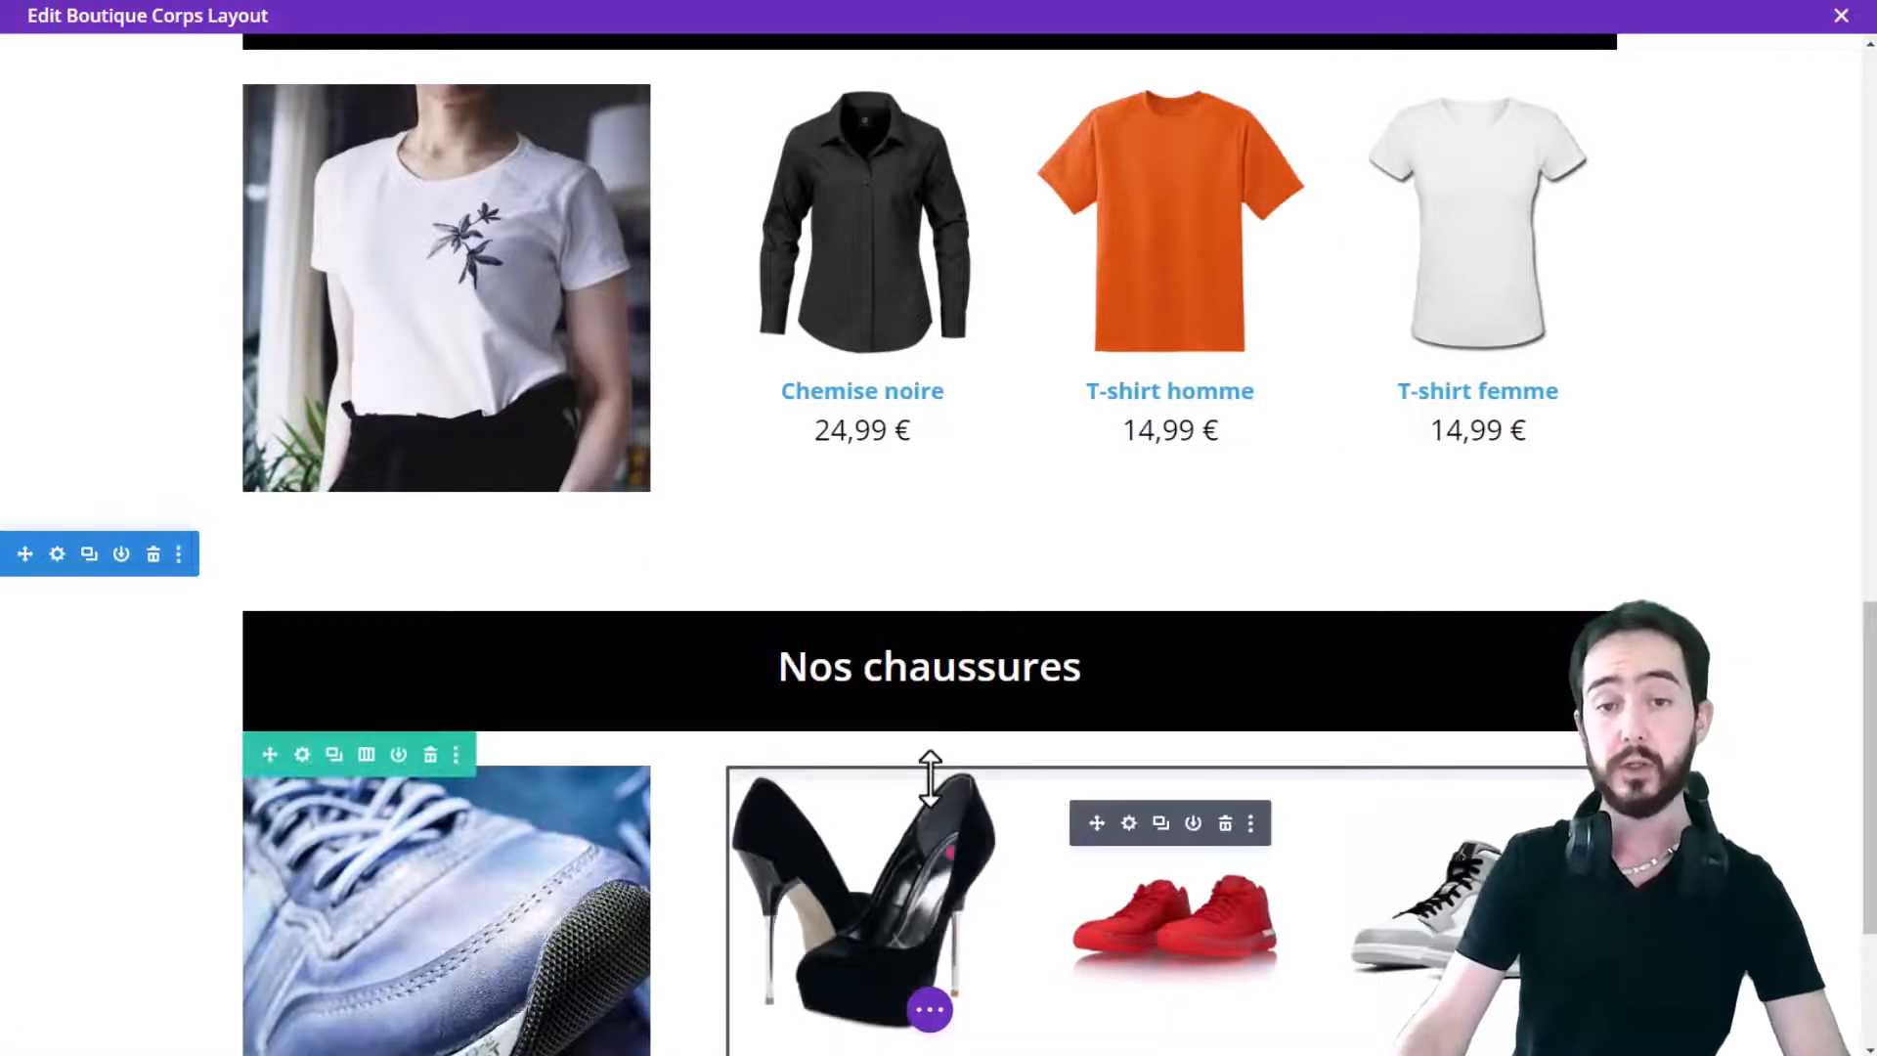
Step: Add a Bouton module below the products in the "Nos accessoires" section with the text "Découvrez toute la gamme"
scroll(977, 782, "down", 3)
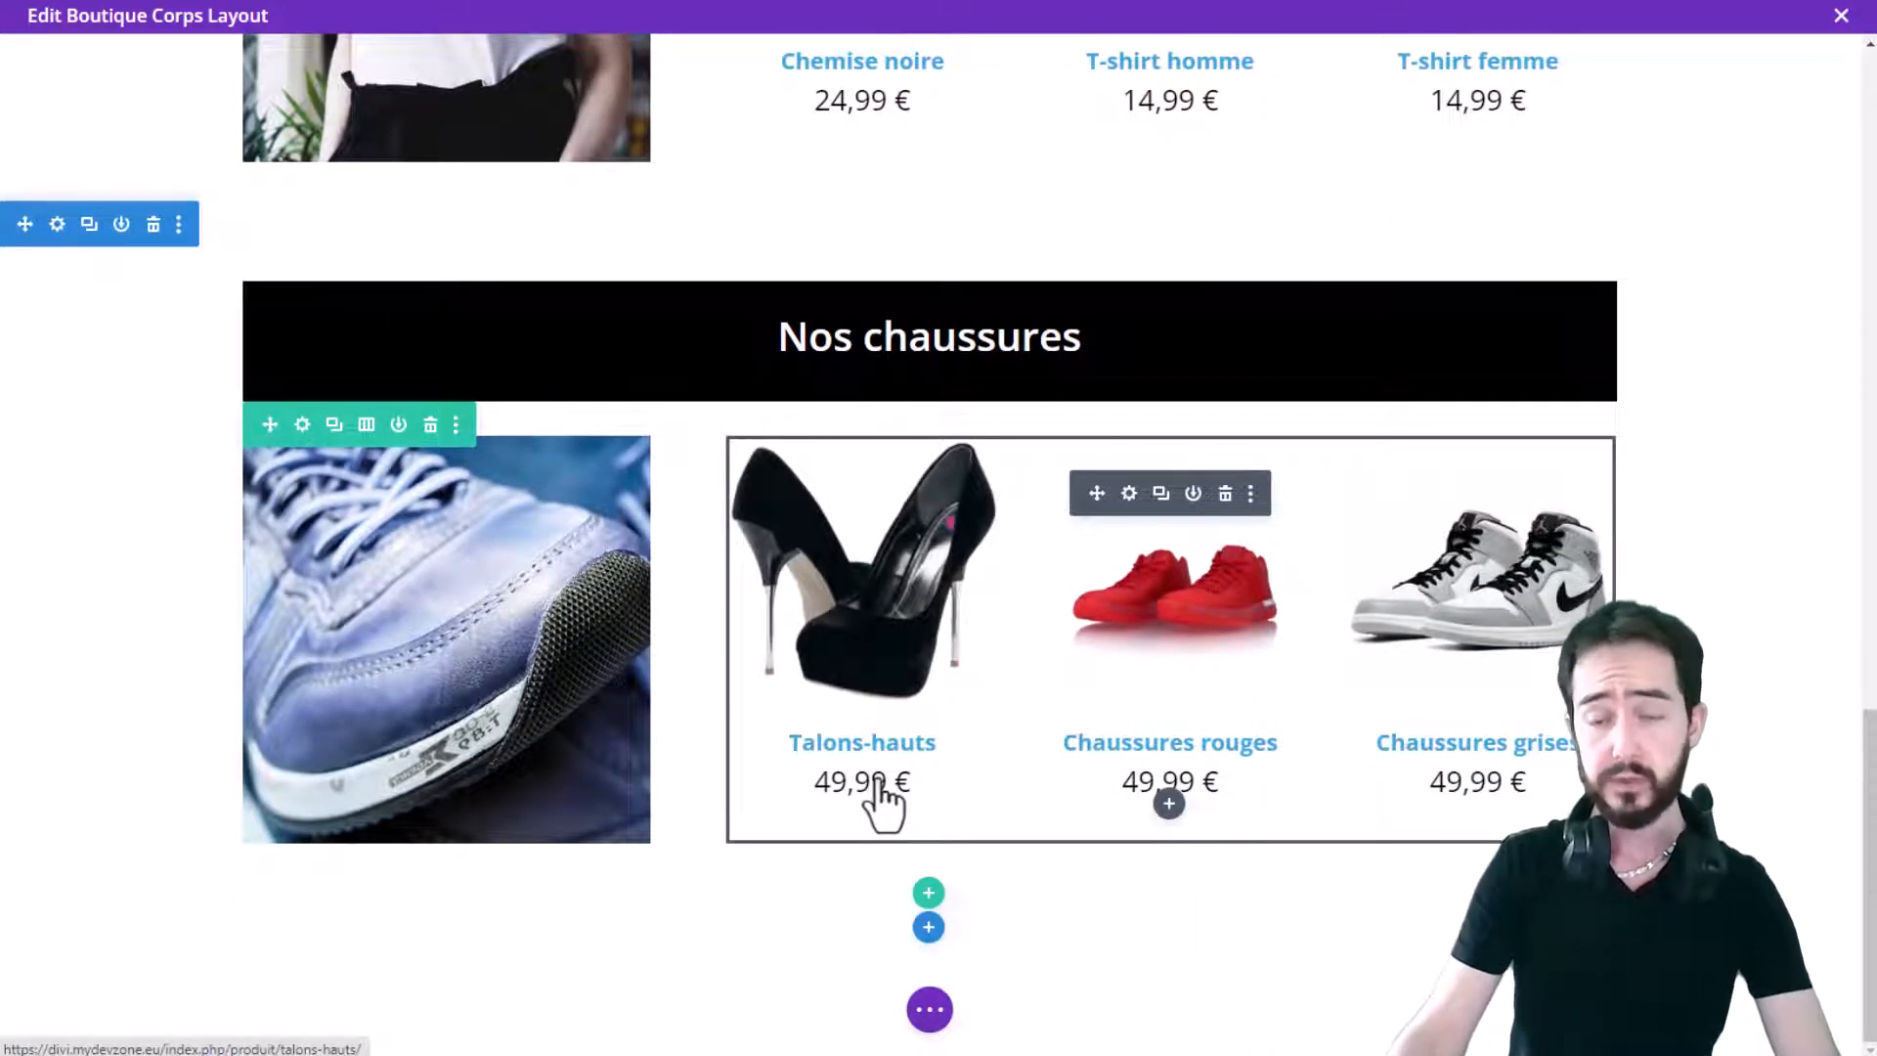
scroll(1417, 692, "up", 2)
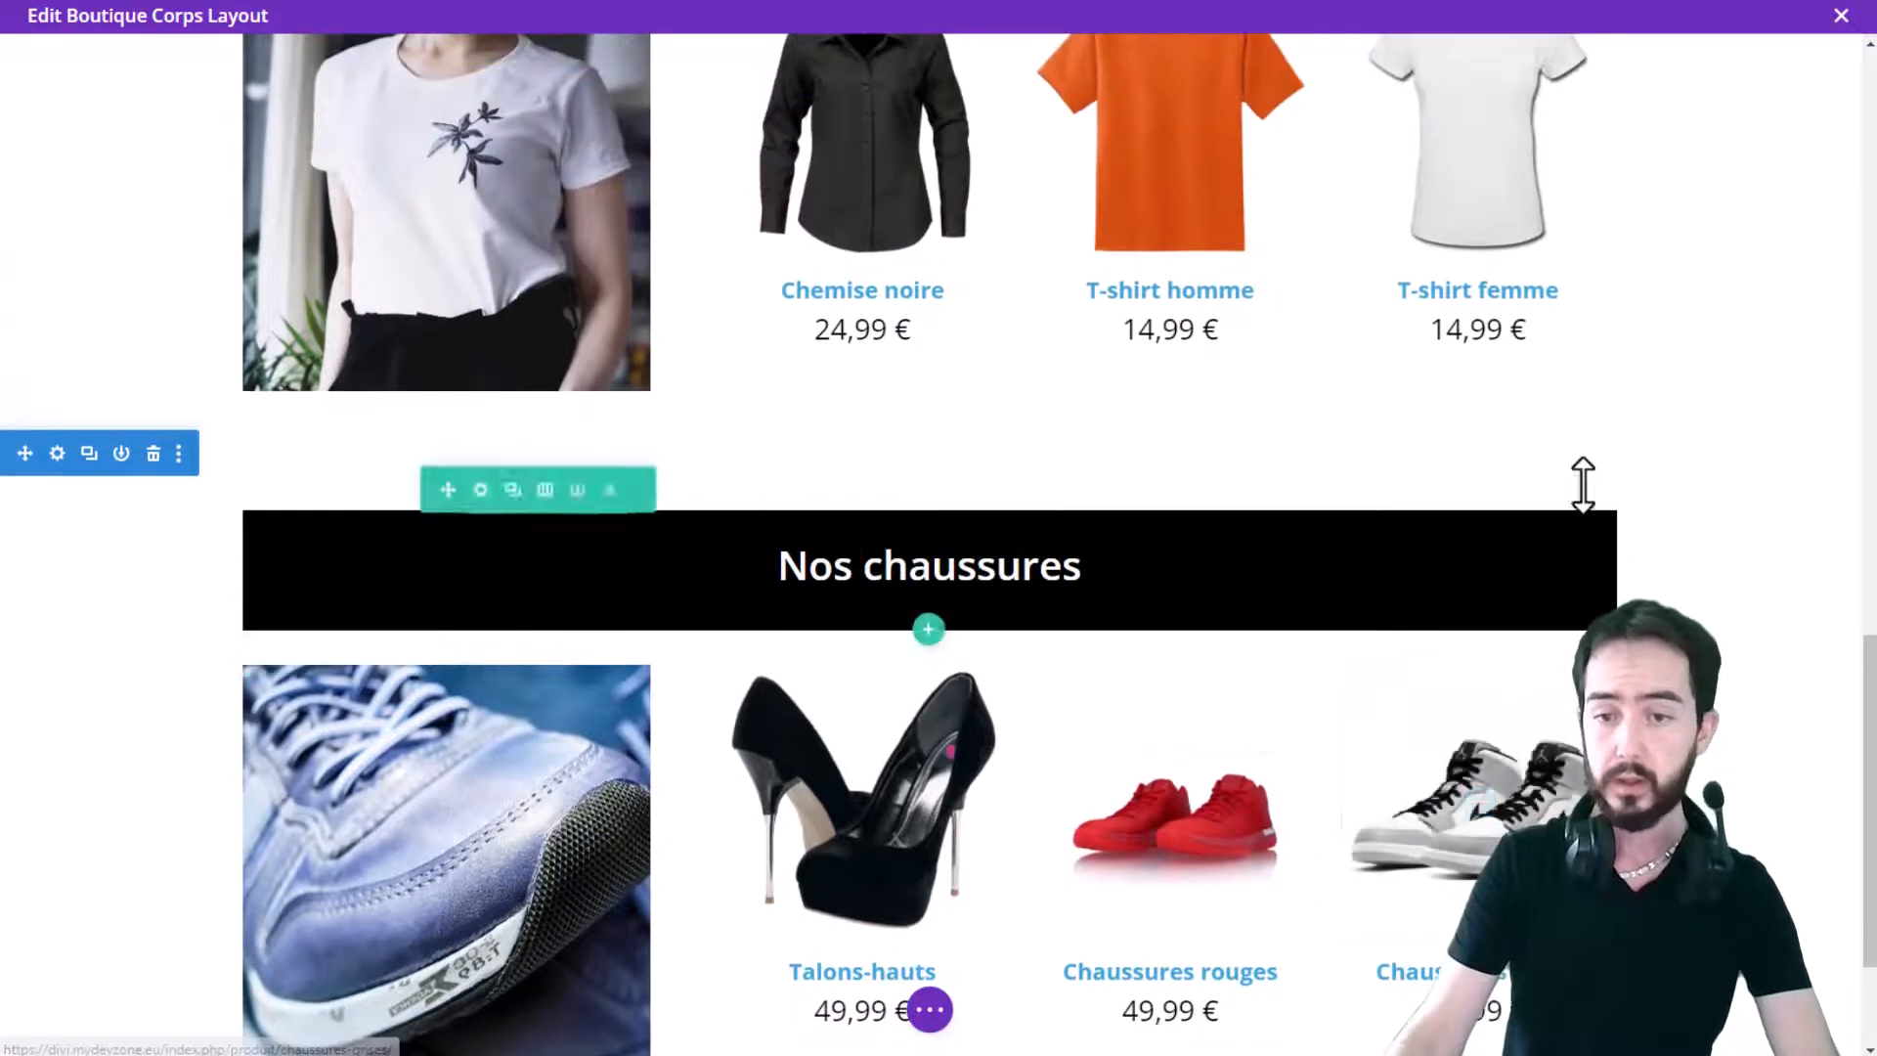
scroll(1153, 469, "up", 6)
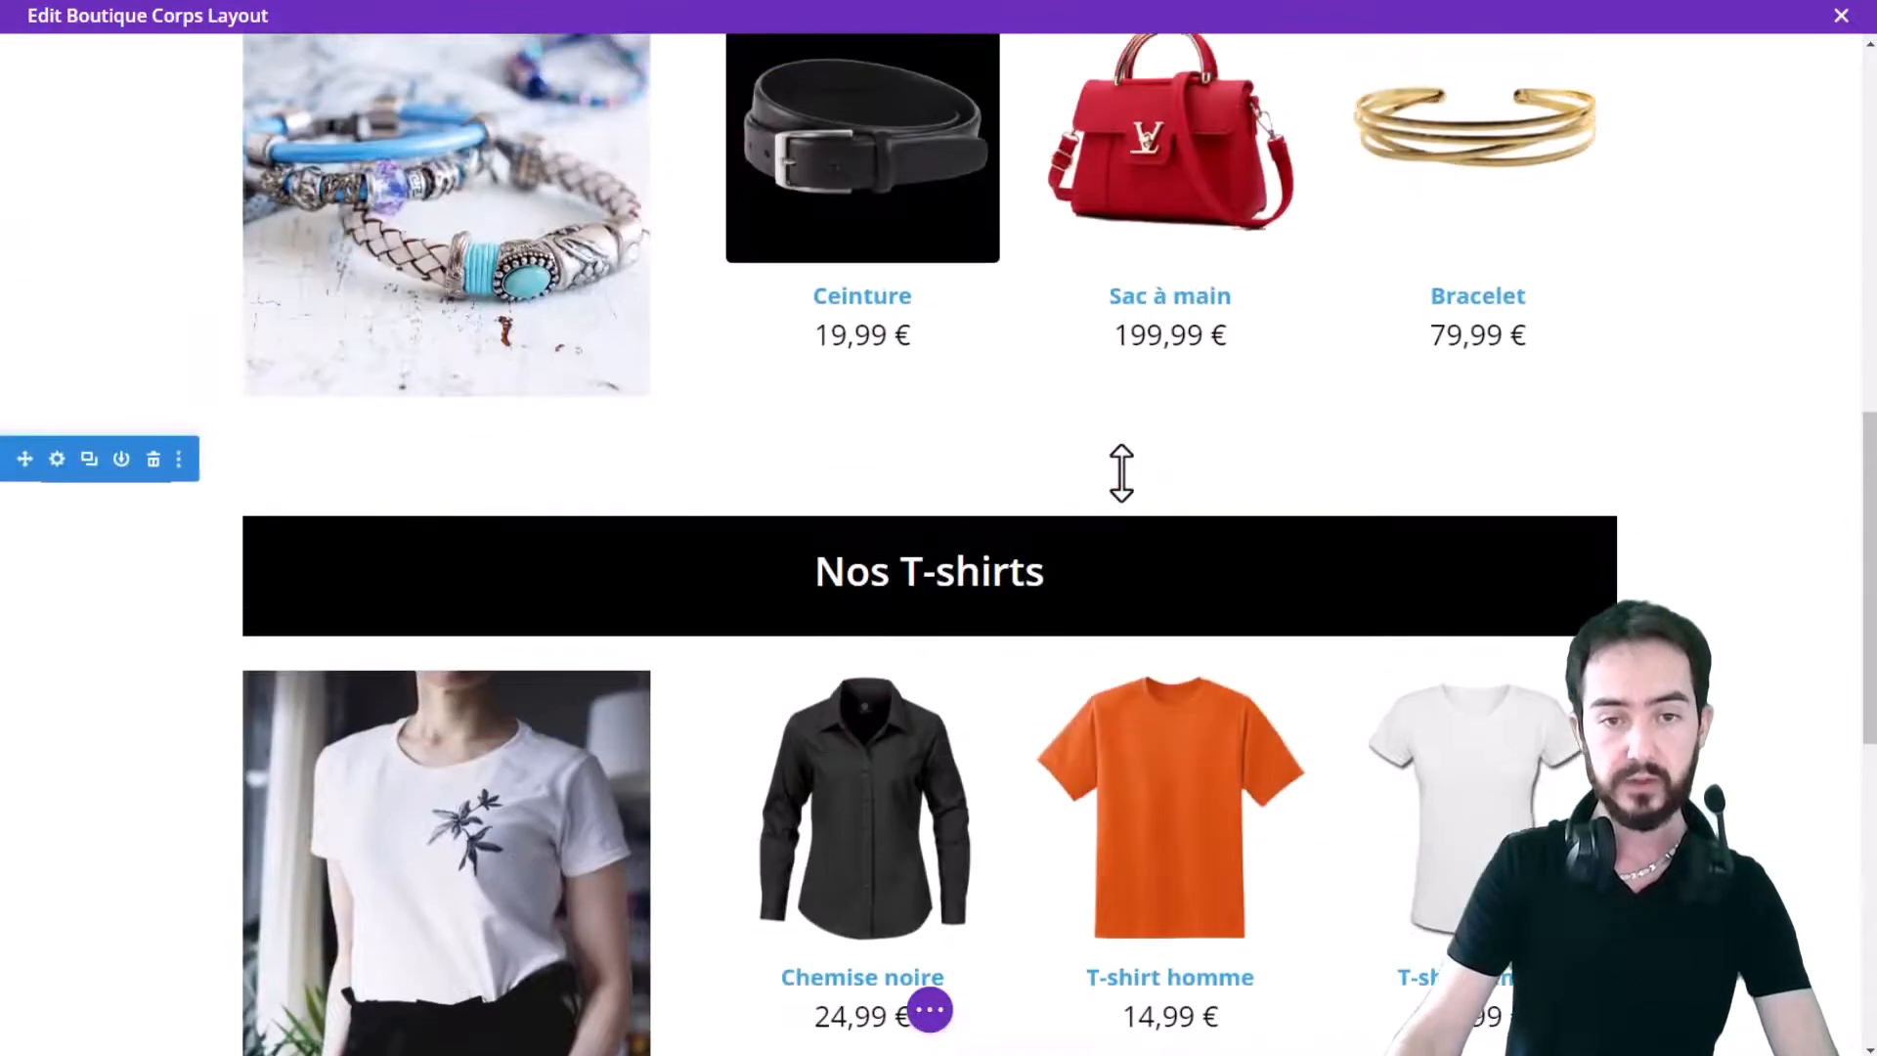
scroll(1090, 488, "up", 2)
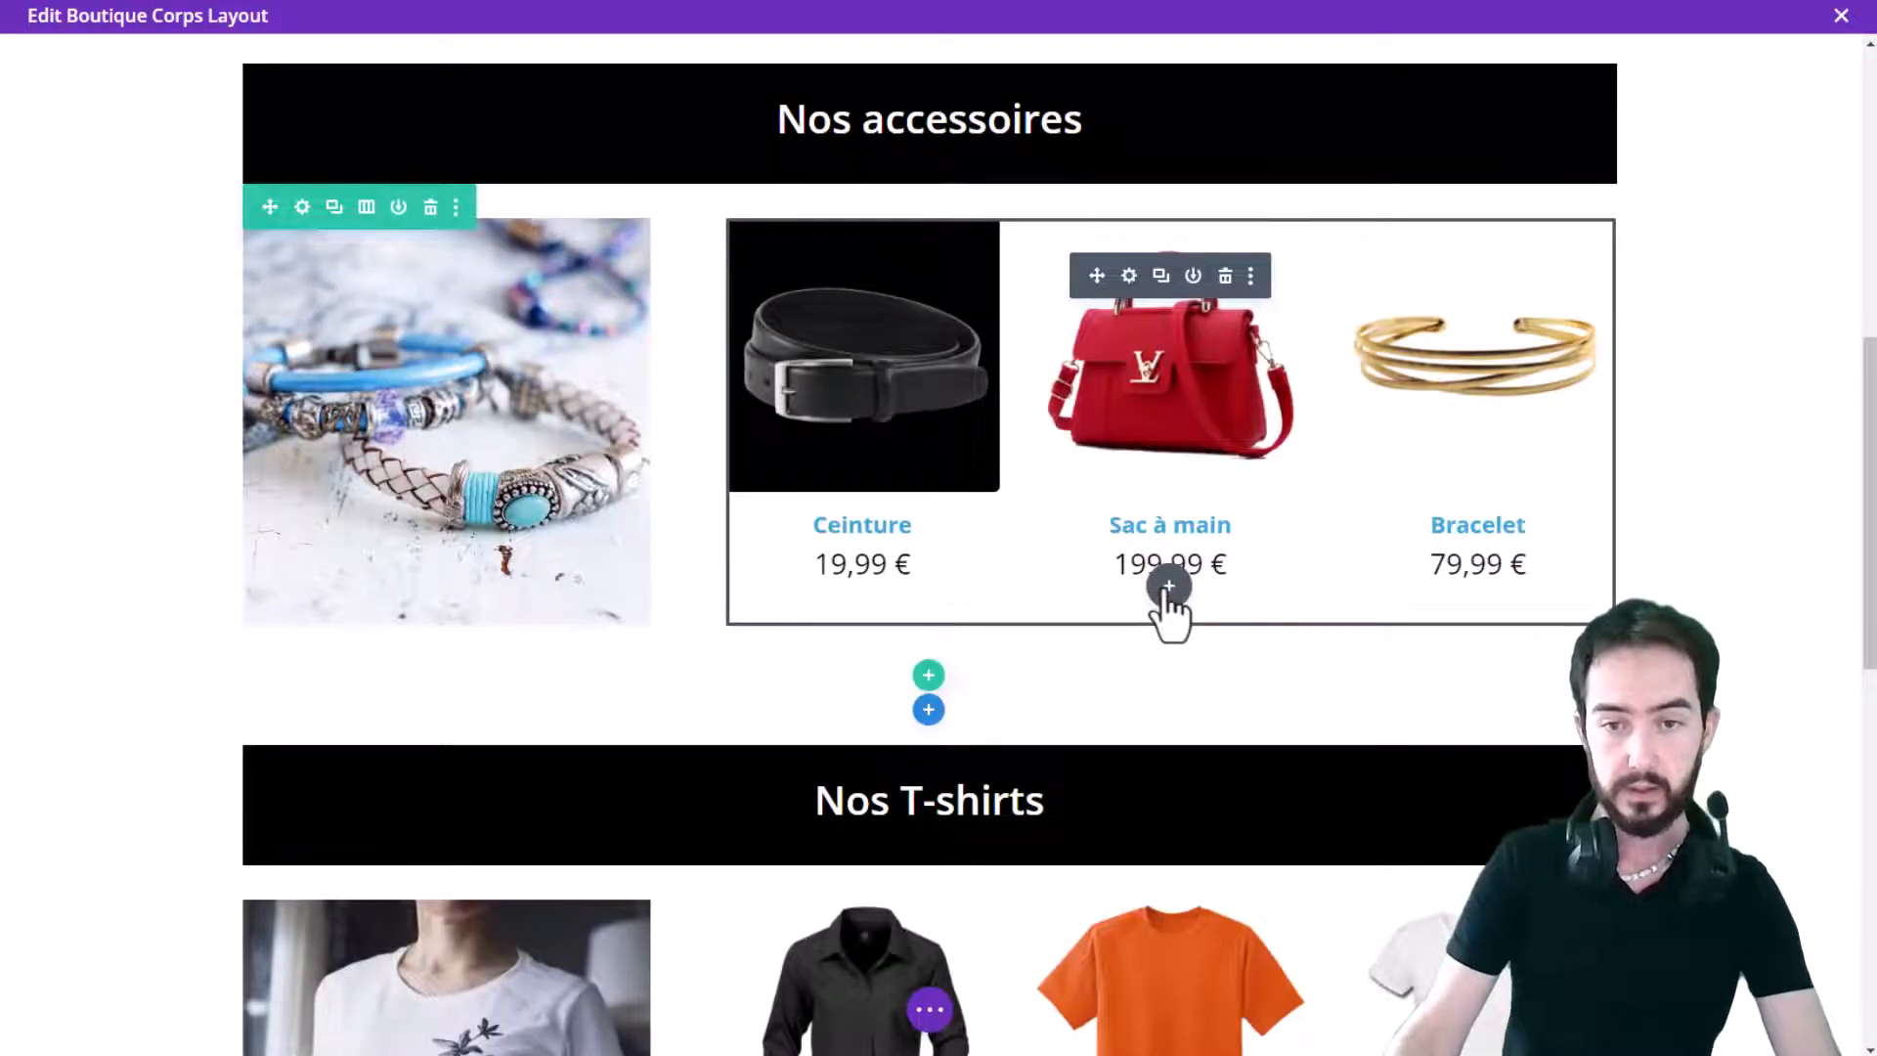
left_click(1168, 589)
type("bout")
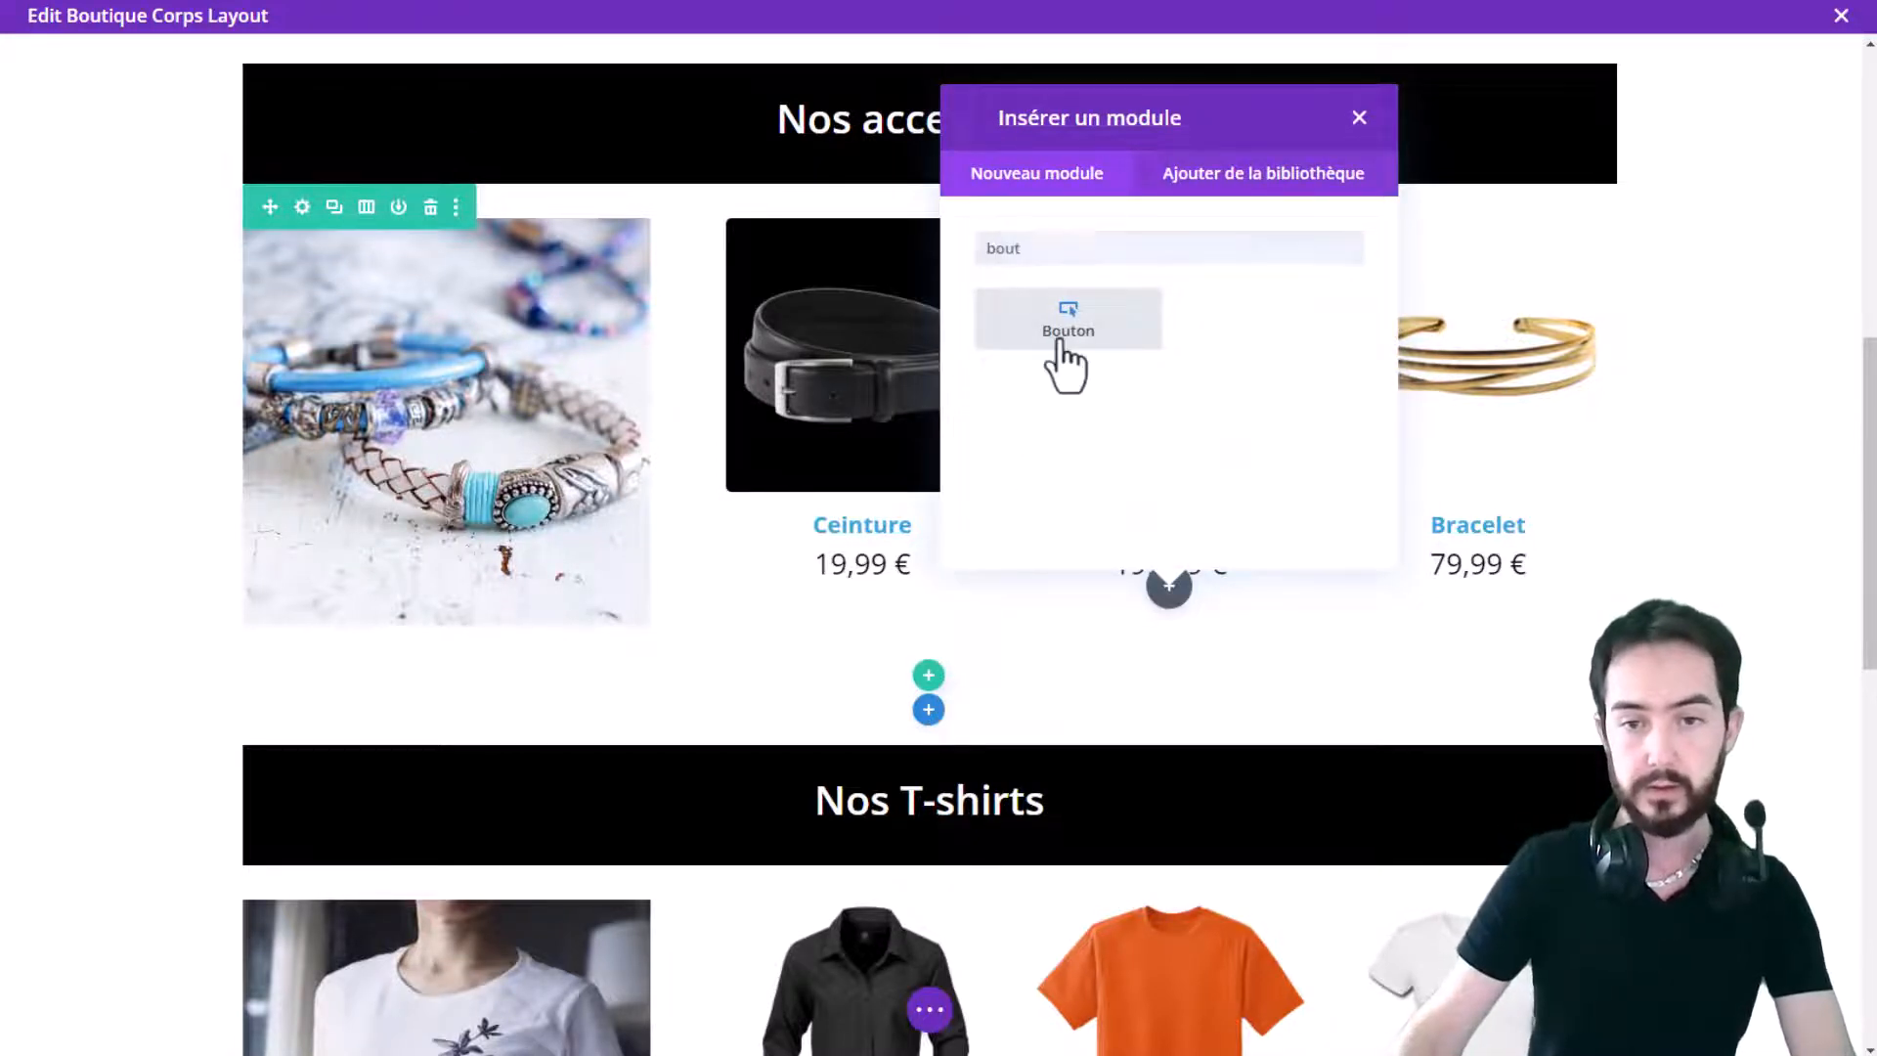
left_click(1061, 337)
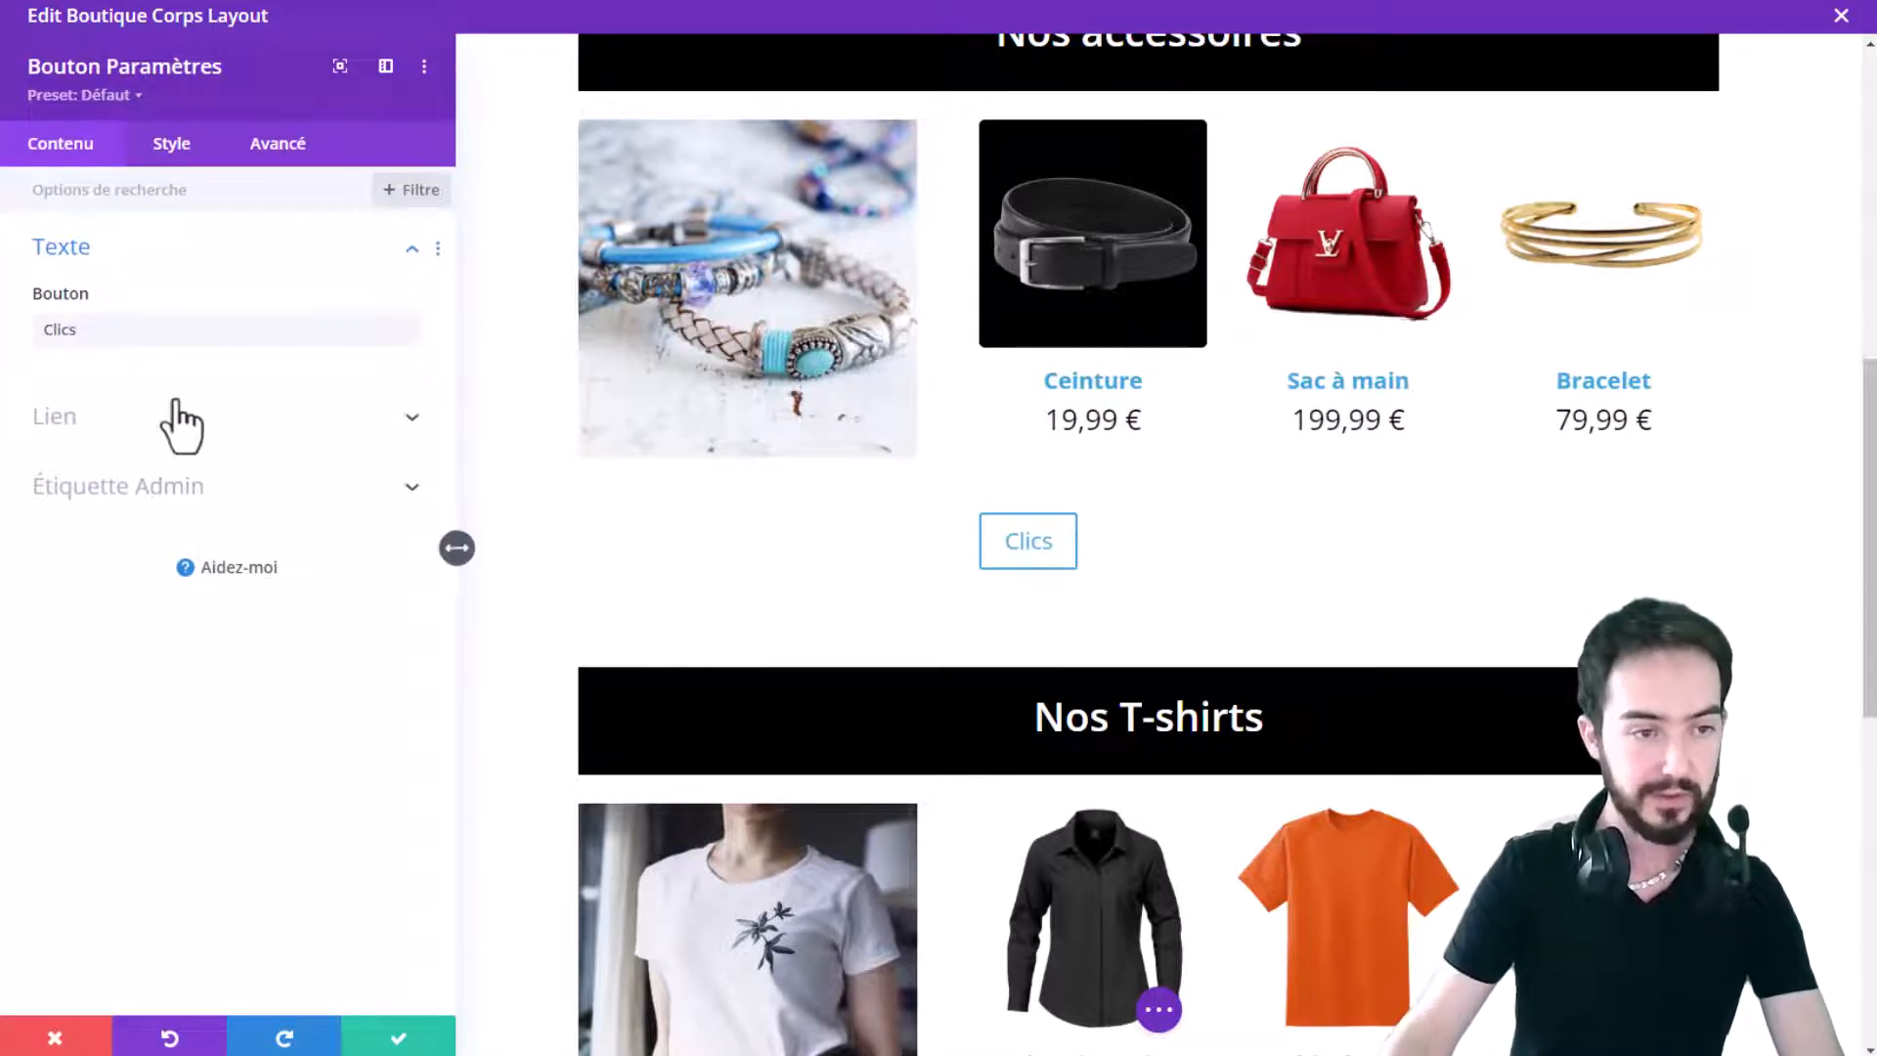
double_click(161, 318)
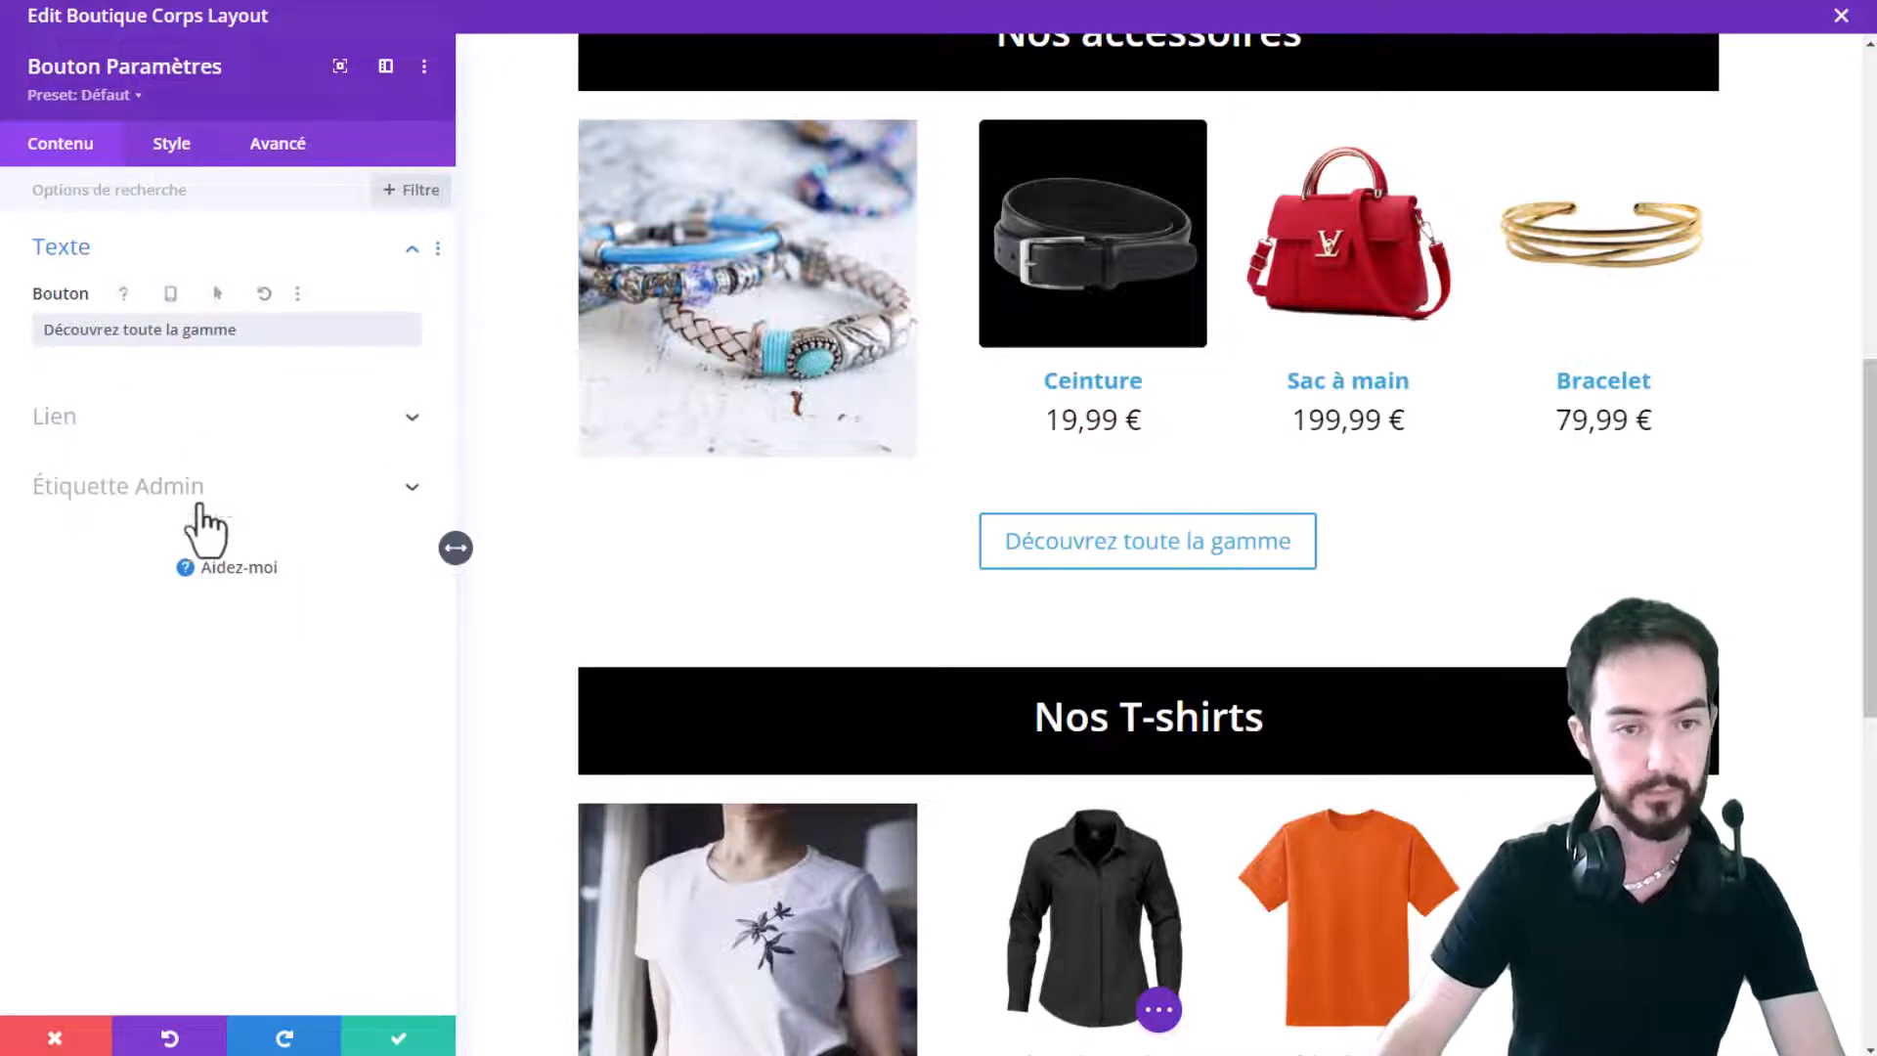
Step: Set the alignment of the "Découvrez toute la gamme" button to centre
left_click(172, 143)
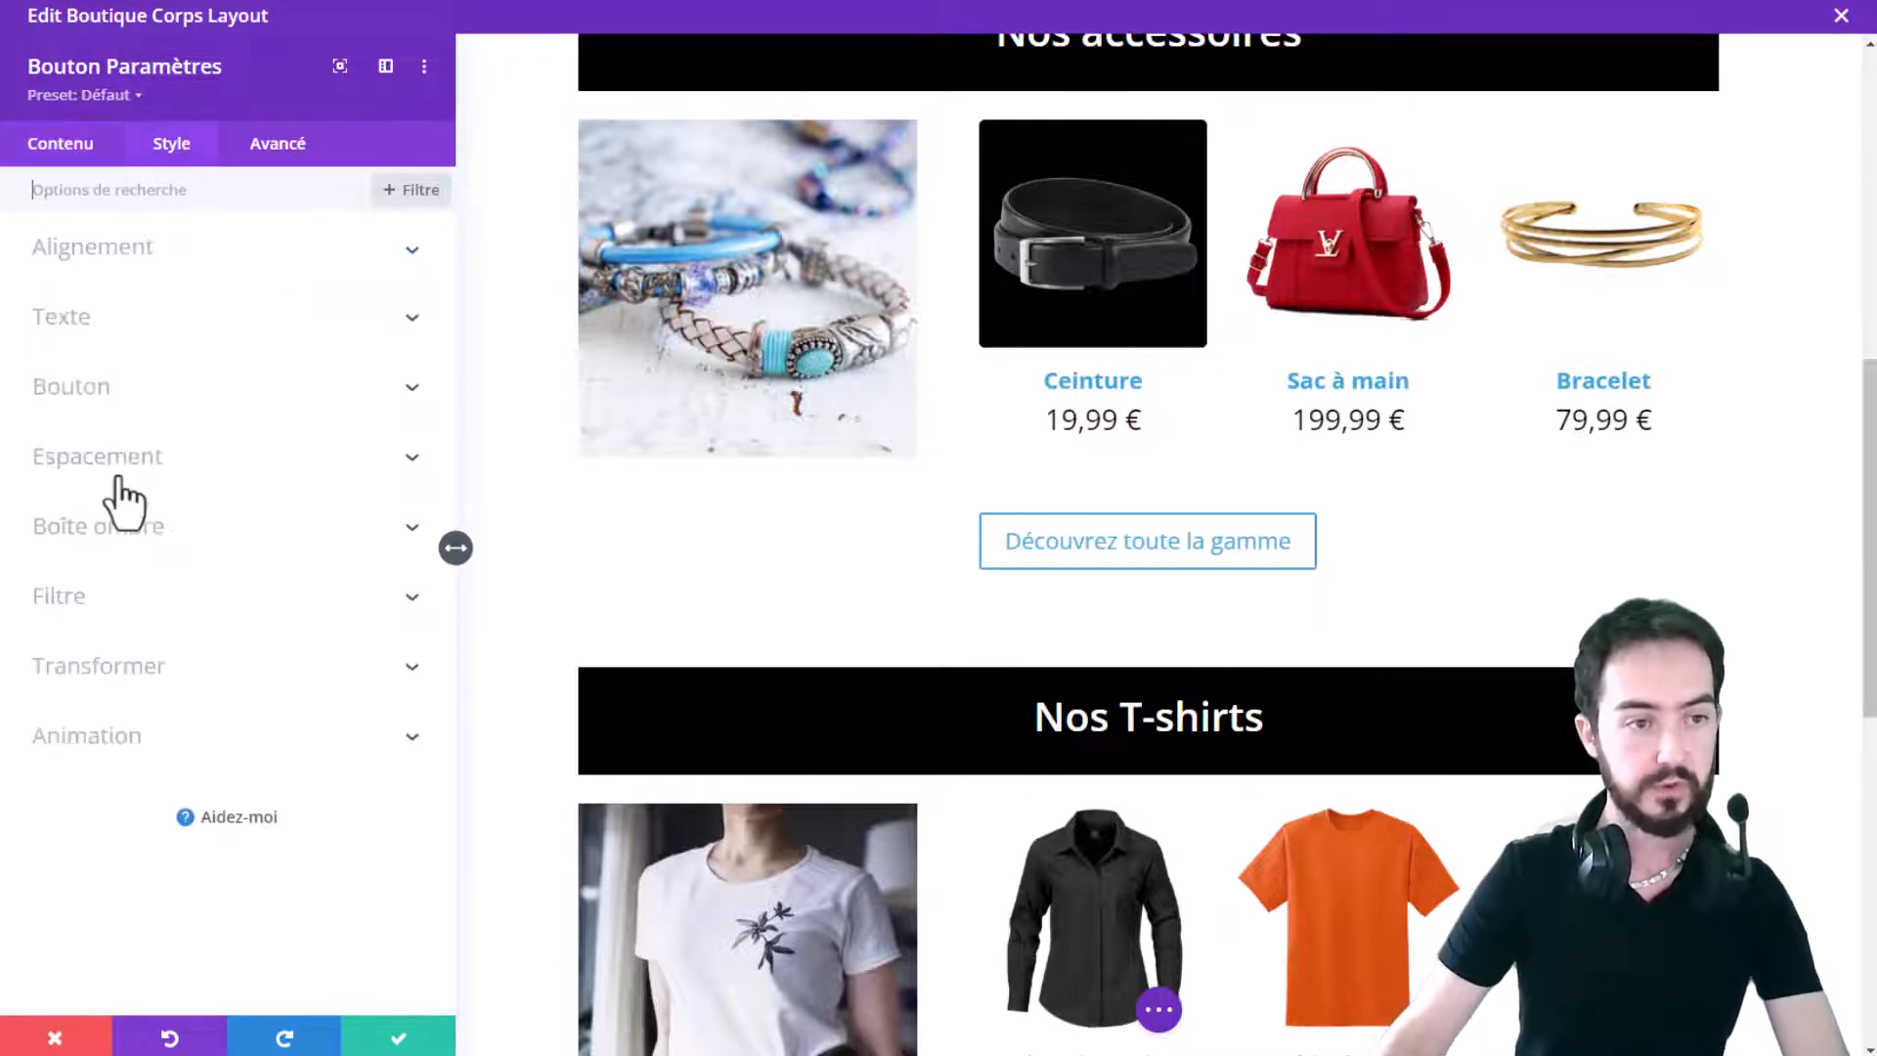
left_click(200, 251)
left_click(234, 327)
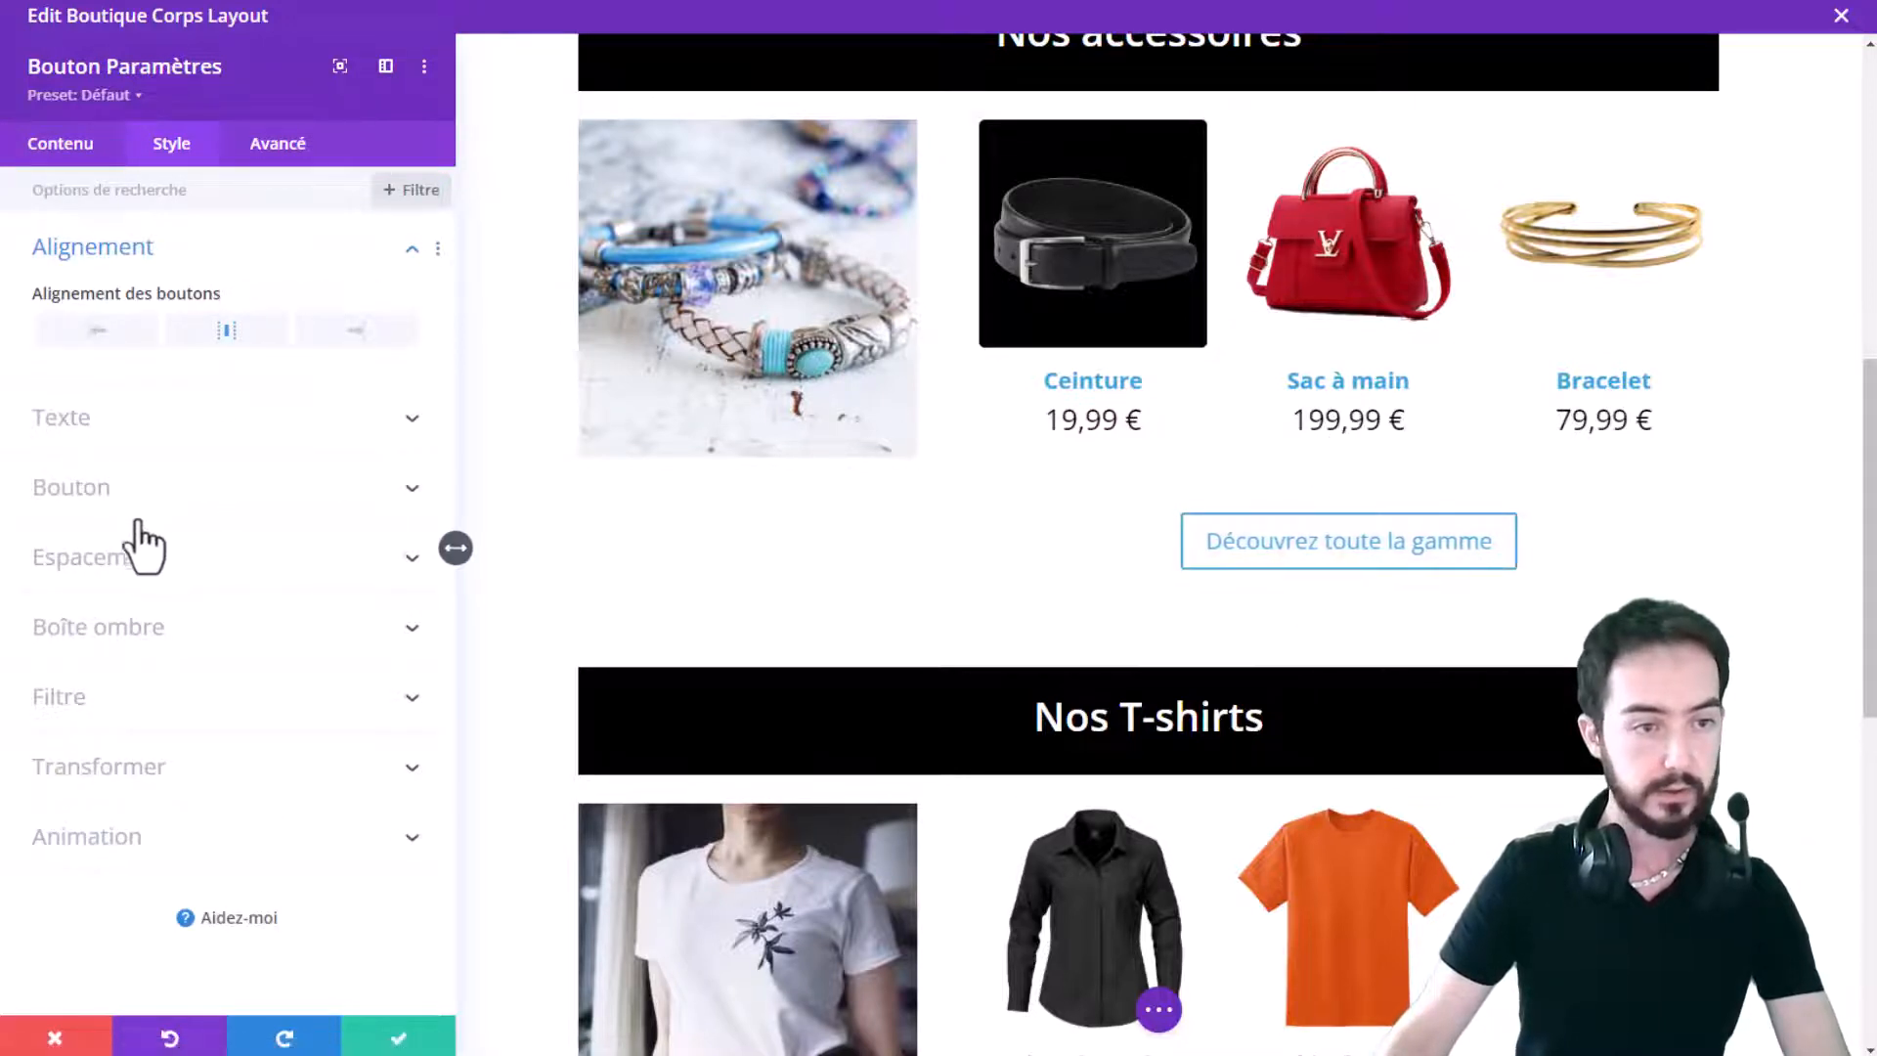
Step: Enable custom styles for the "Découvrez toute la gamme" button and give it a white background
left_click(122, 489)
left_click(77, 504)
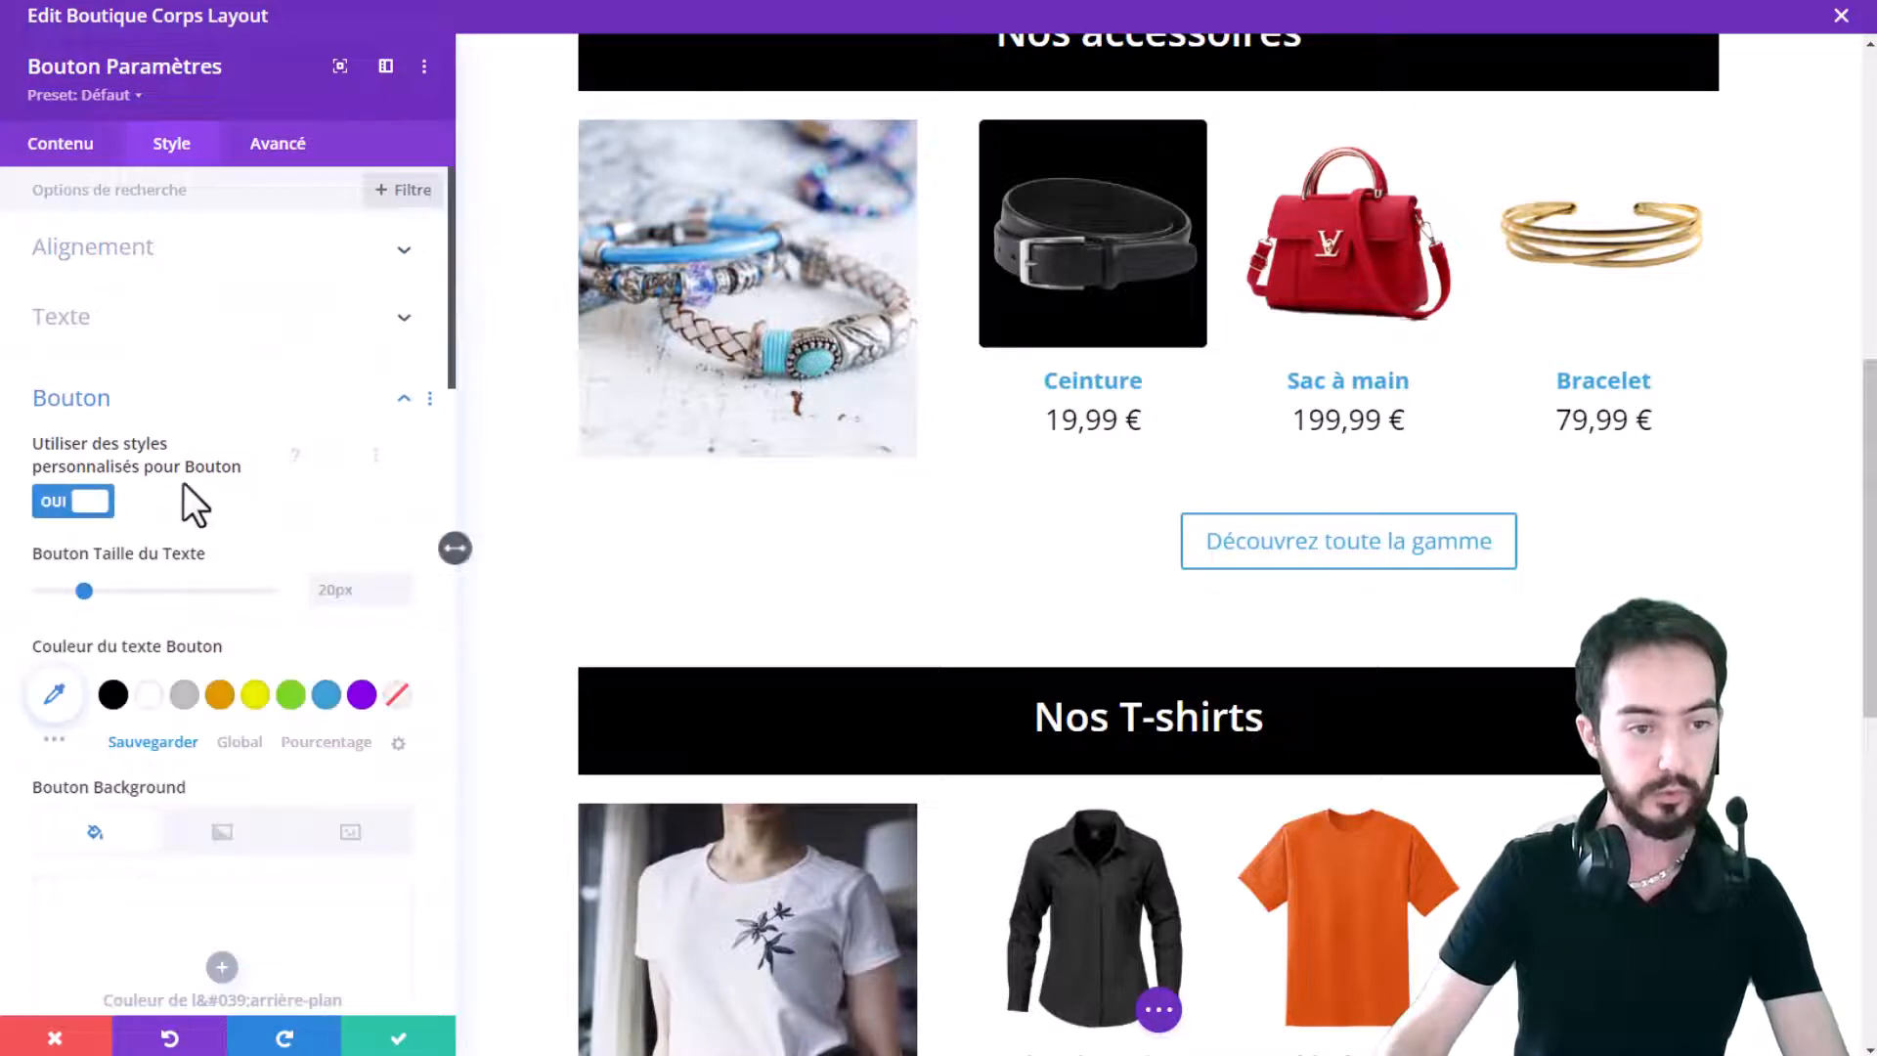
scroll(211, 484, "down", 4)
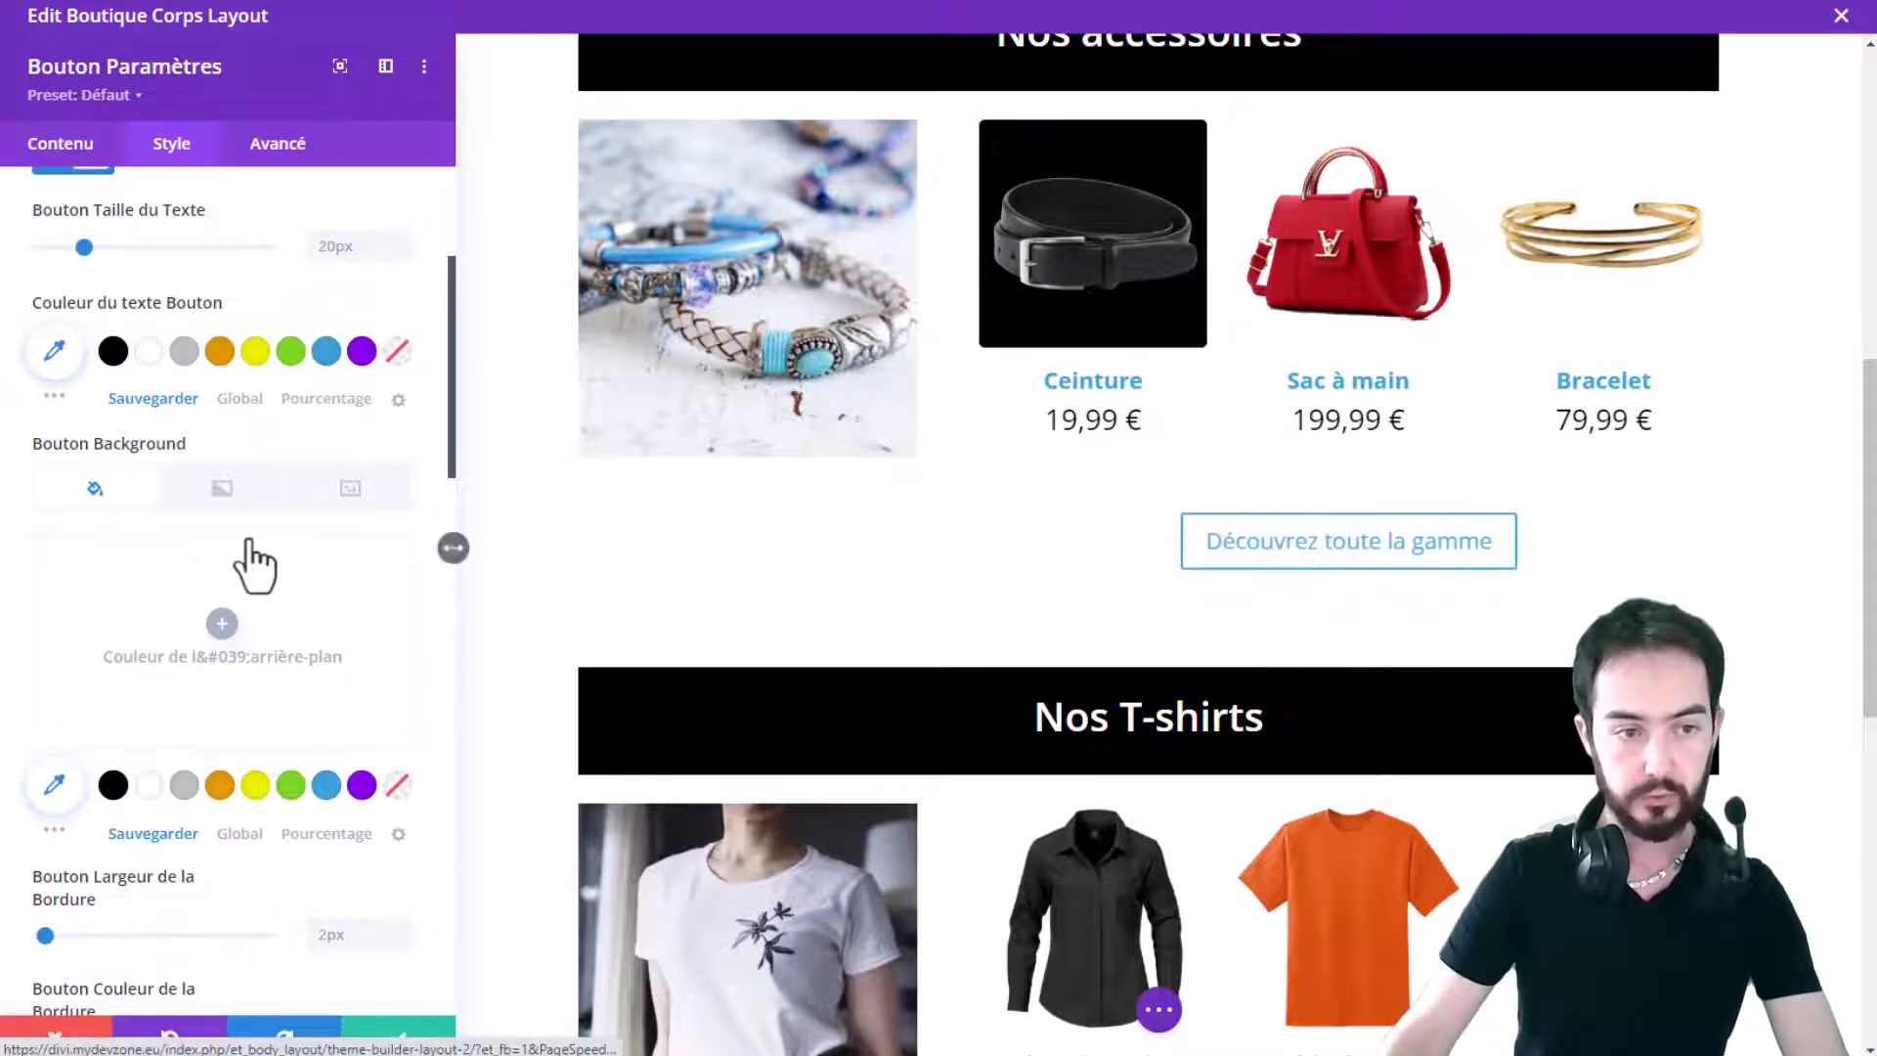
scroll(254, 565, "down", 4)
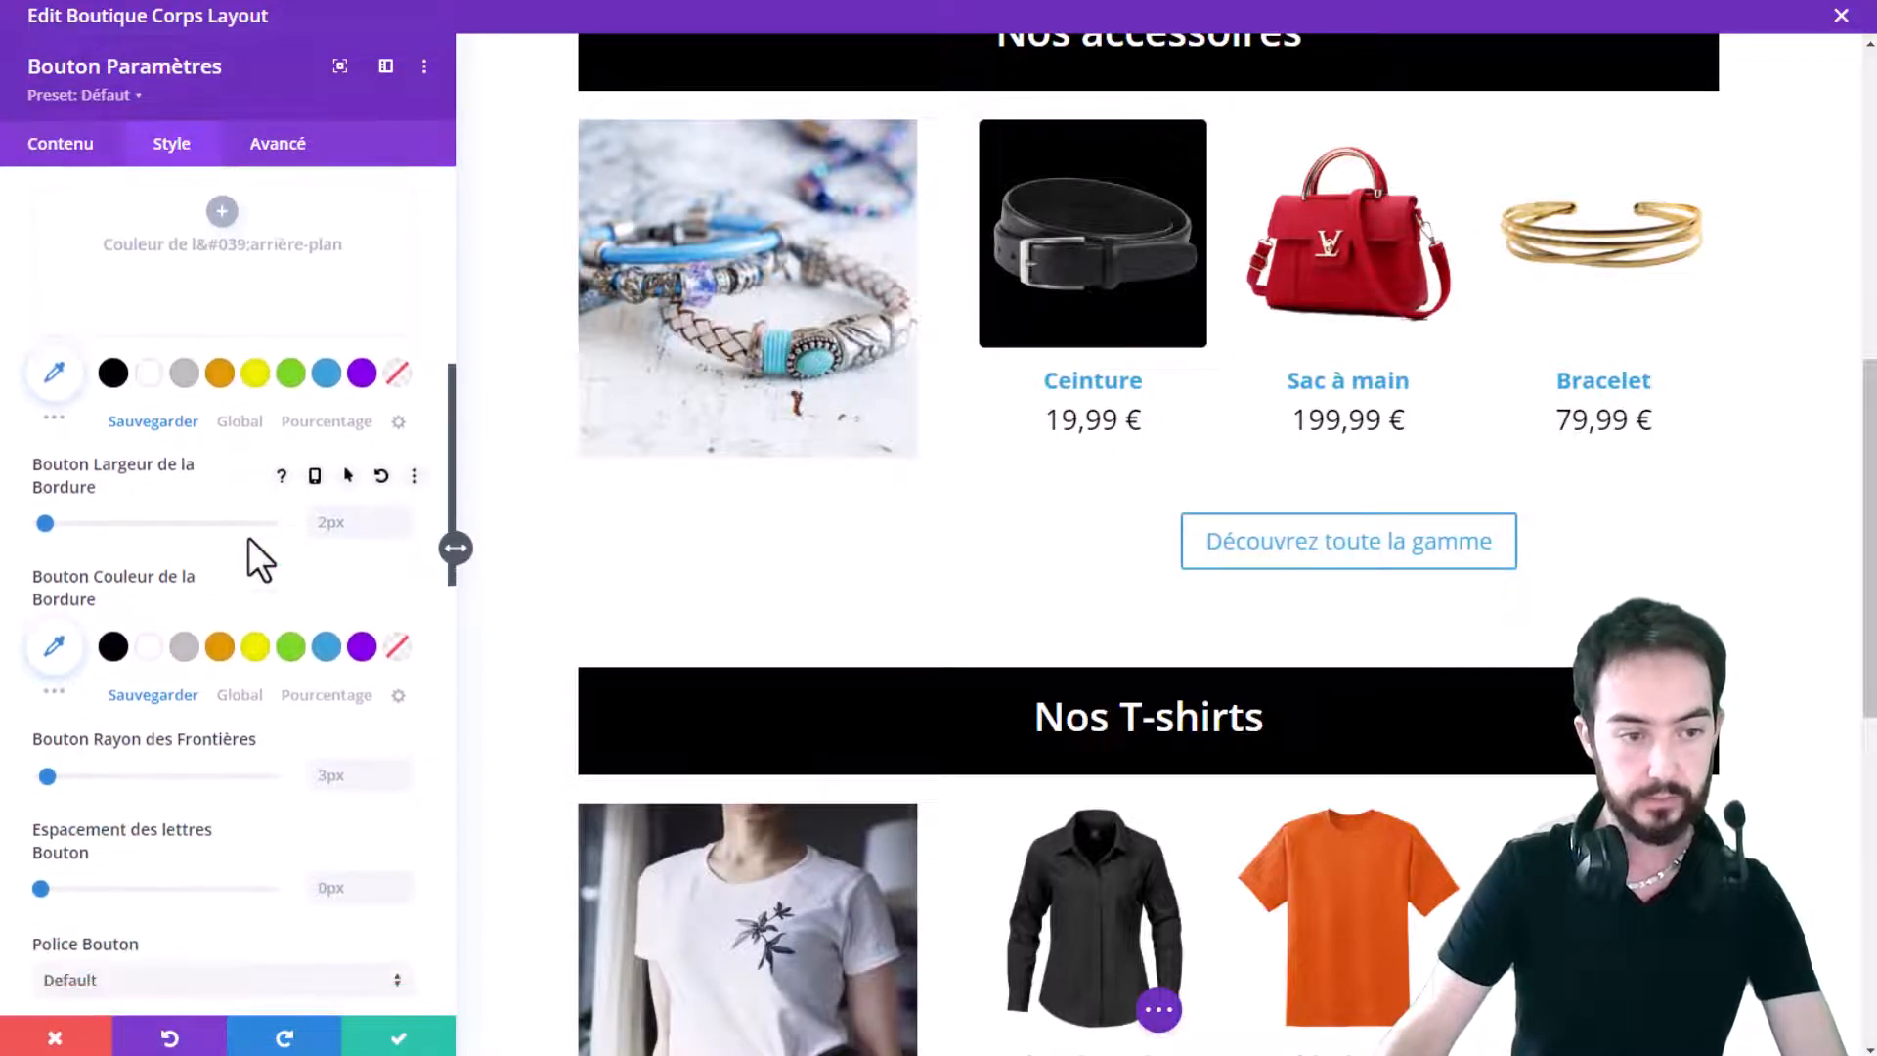
scroll(248, 538, "down", 1)
scroll(249, 538, "up", 5)
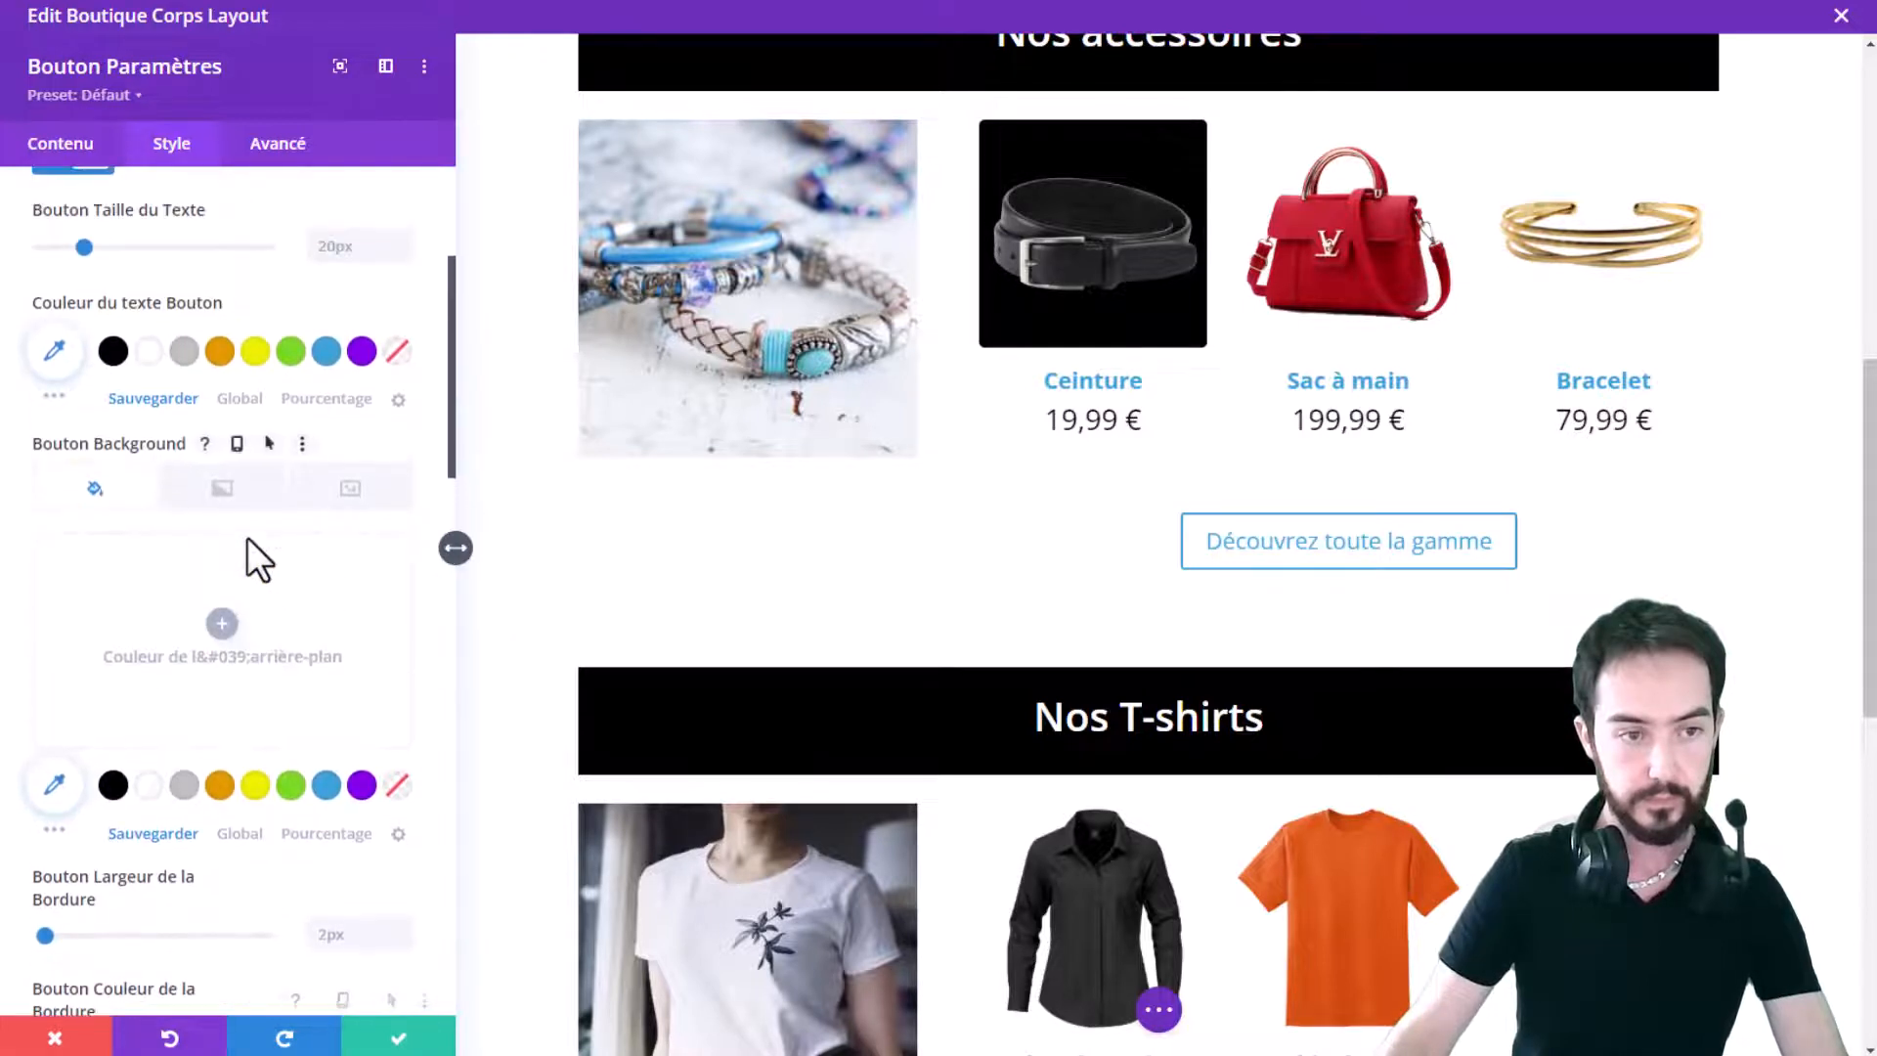
scroll(248, 537, "up", 2)
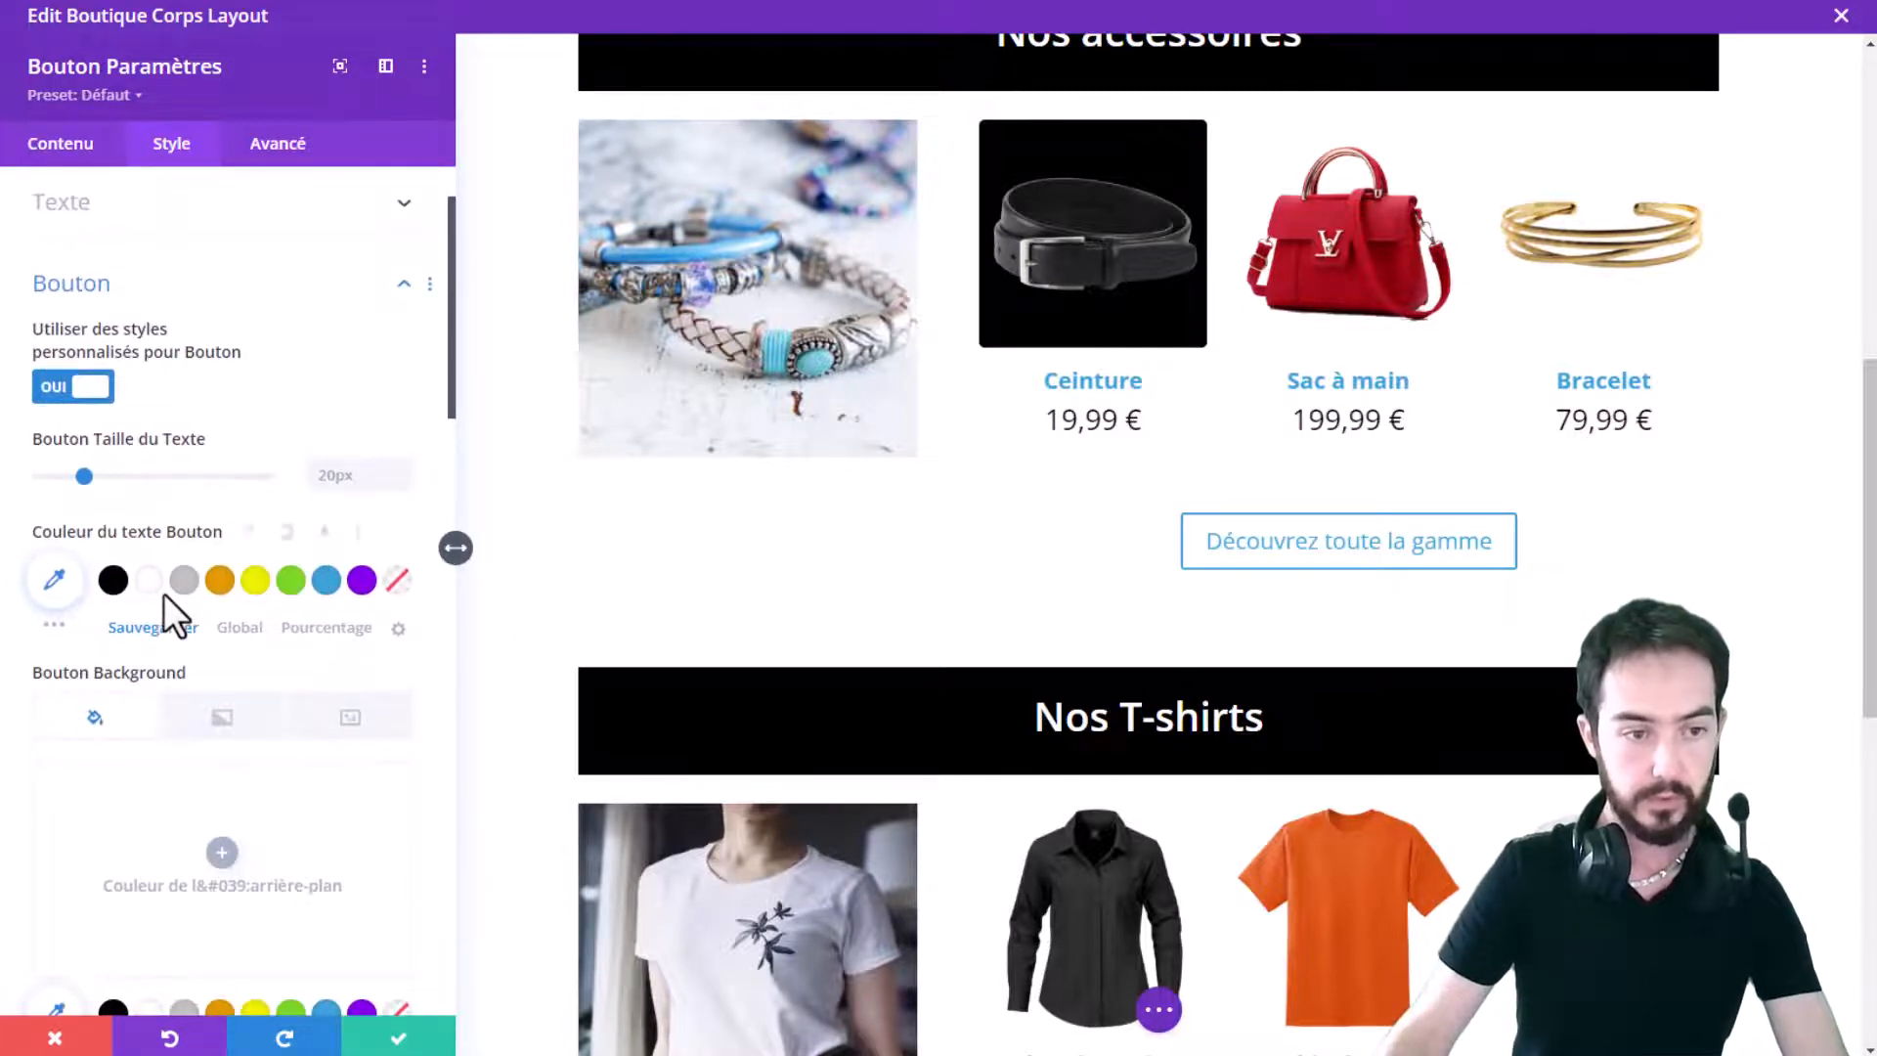
scroll(205, 562, "down", 2)
scroll(221, 567, "down", 4)
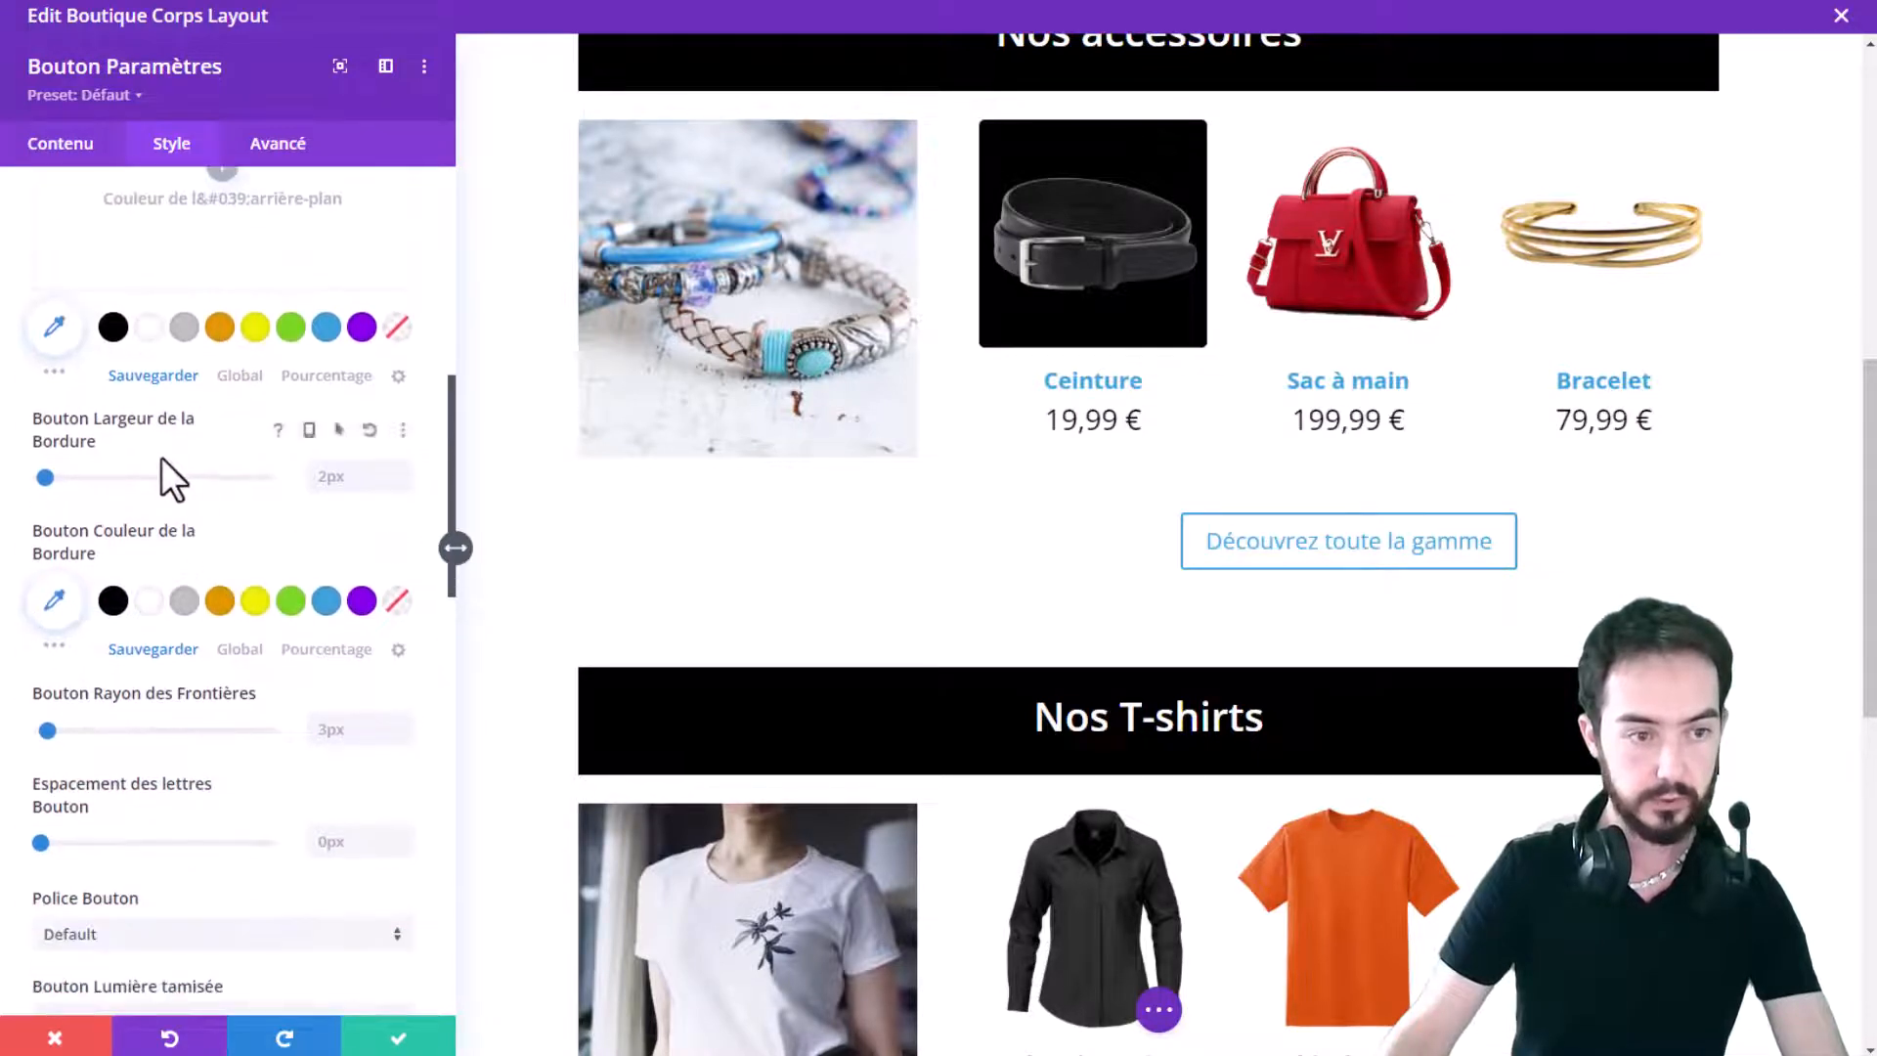
scroll(169, 461, "down", 3)
scroll(176, 479, "up", 7)
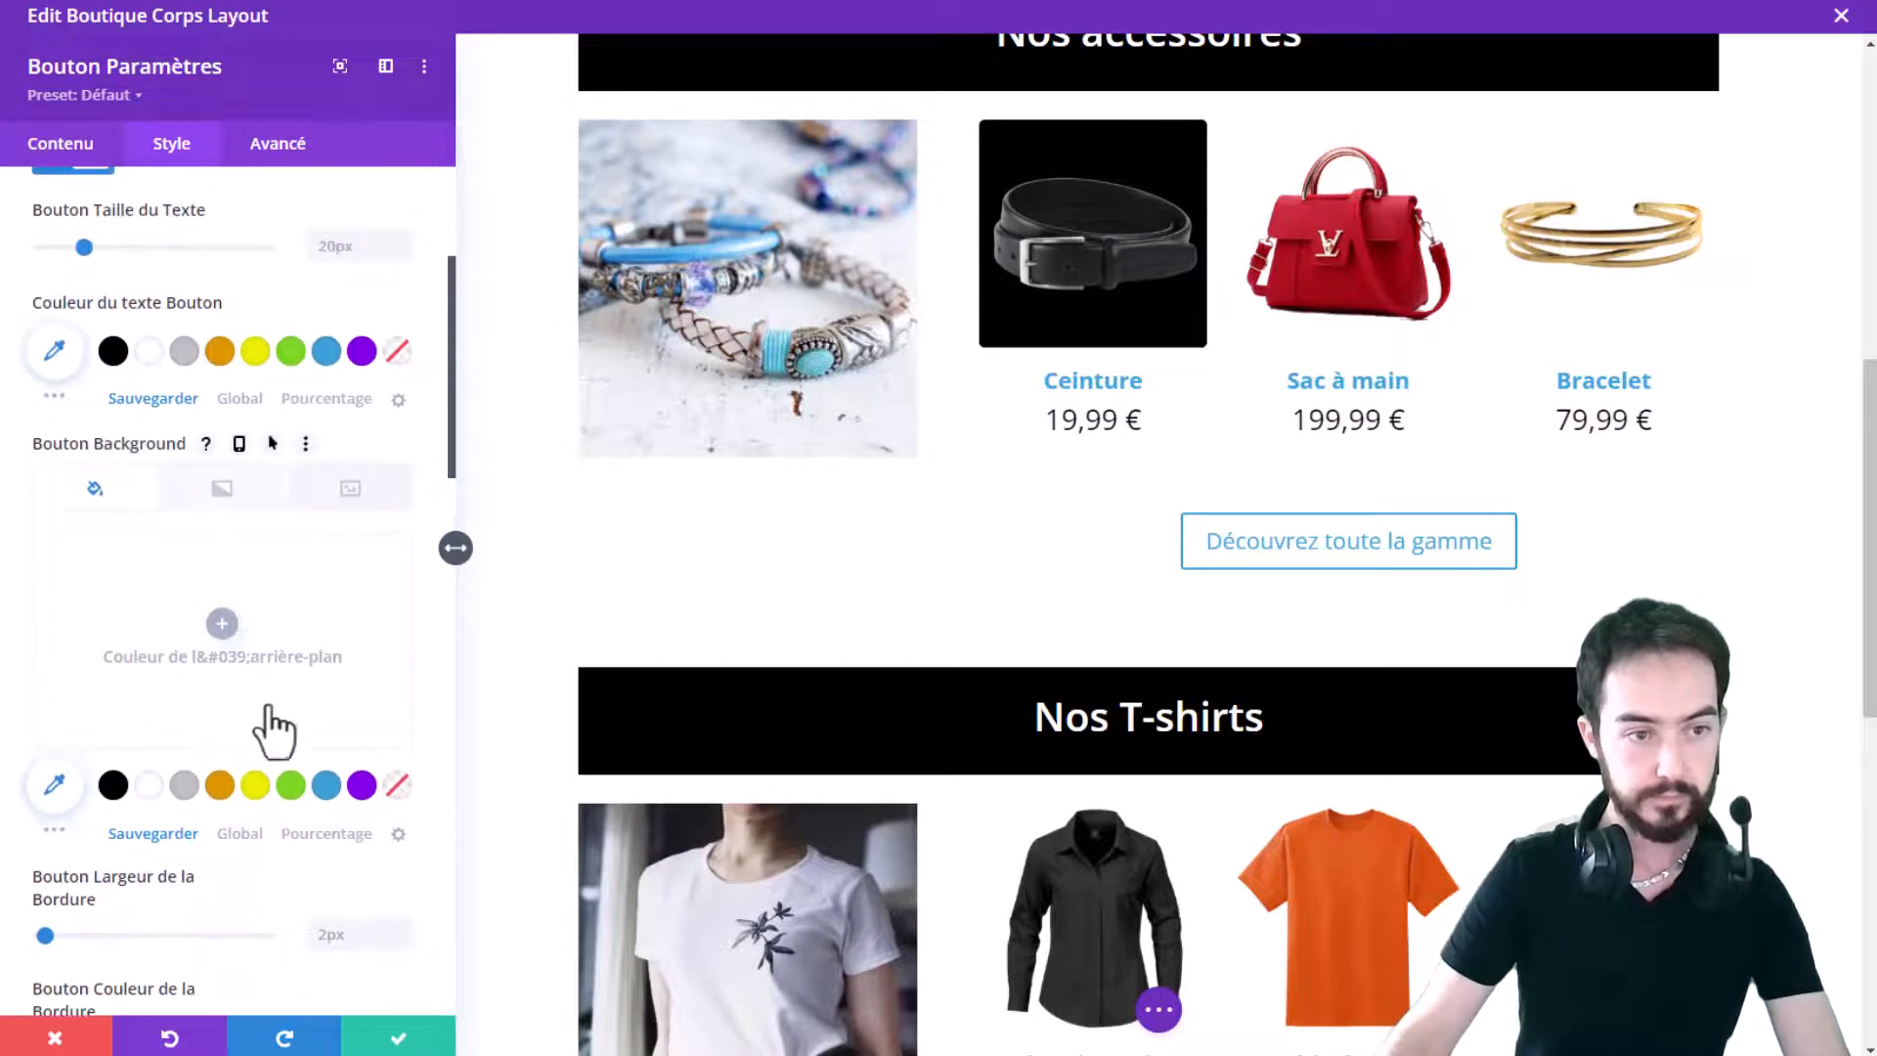
left_click(148, 787)
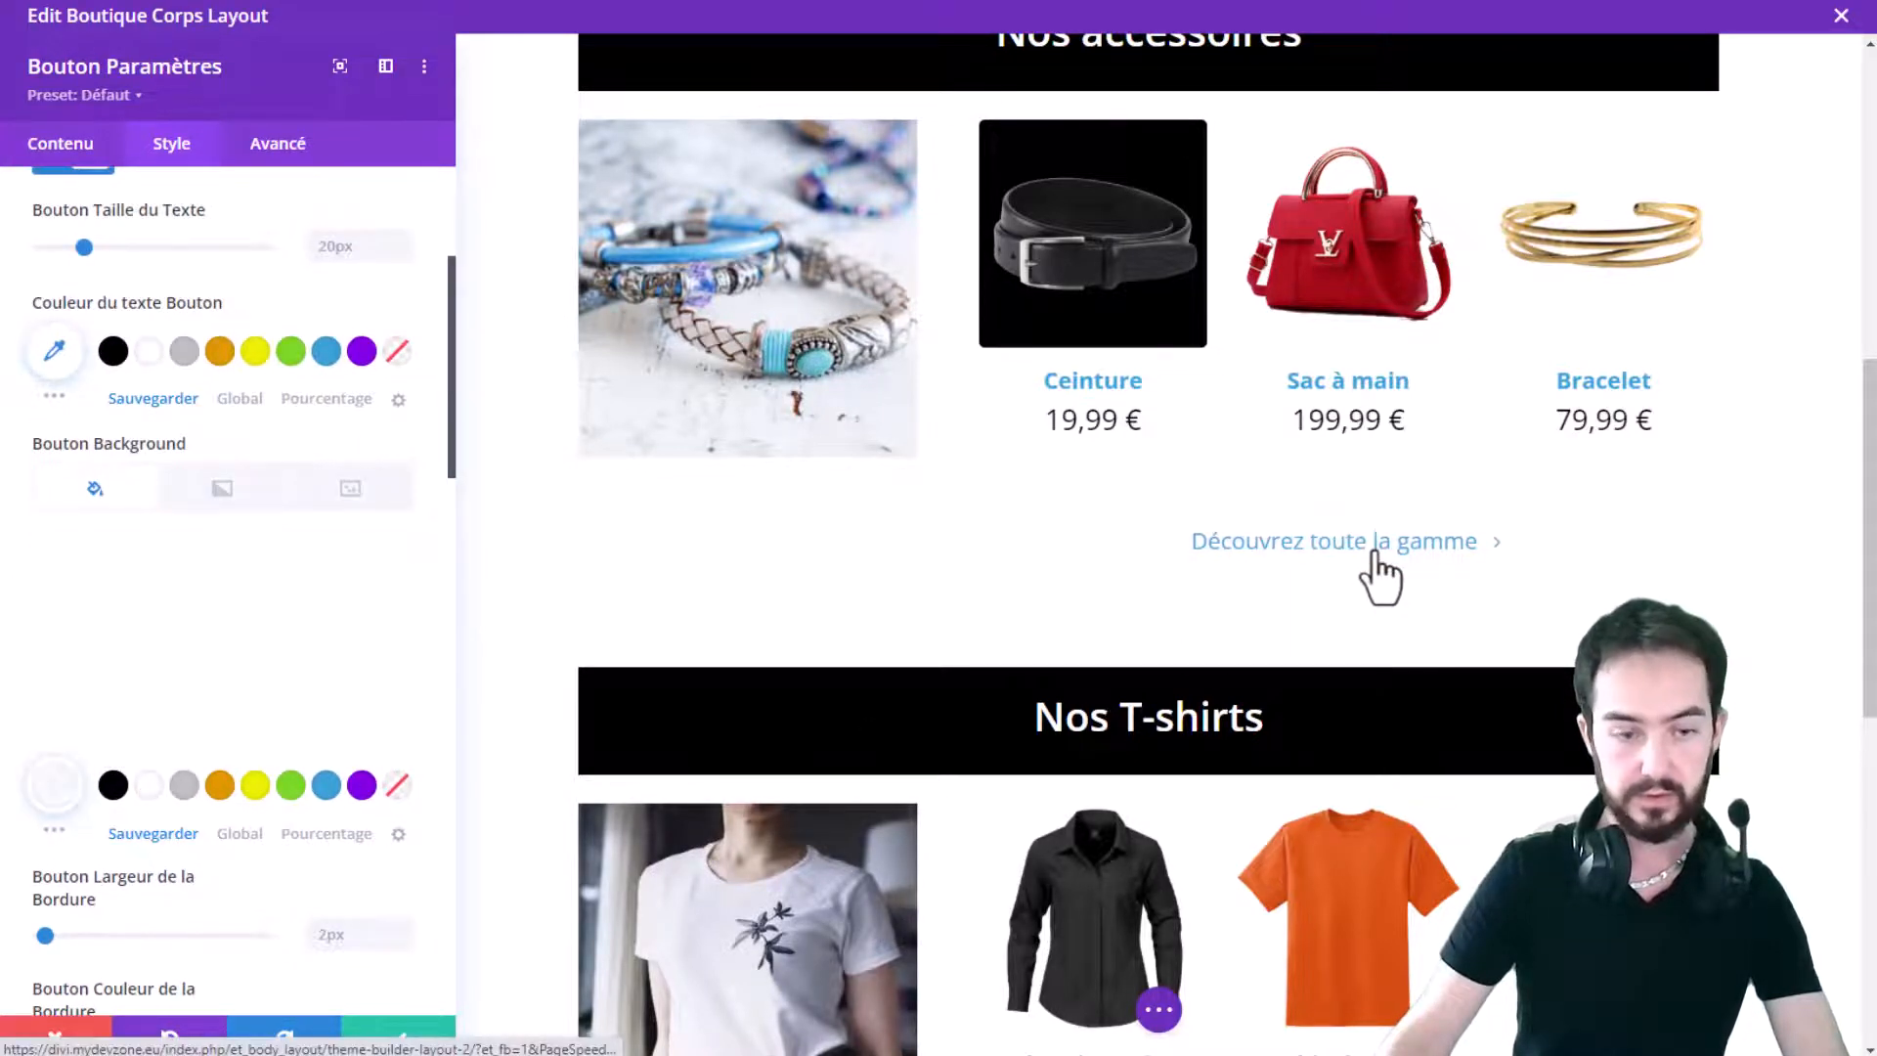
Step: Set the border colour of the "Découvrez toute la gamme" button to blue
scroll(238, 565, "up", 3)
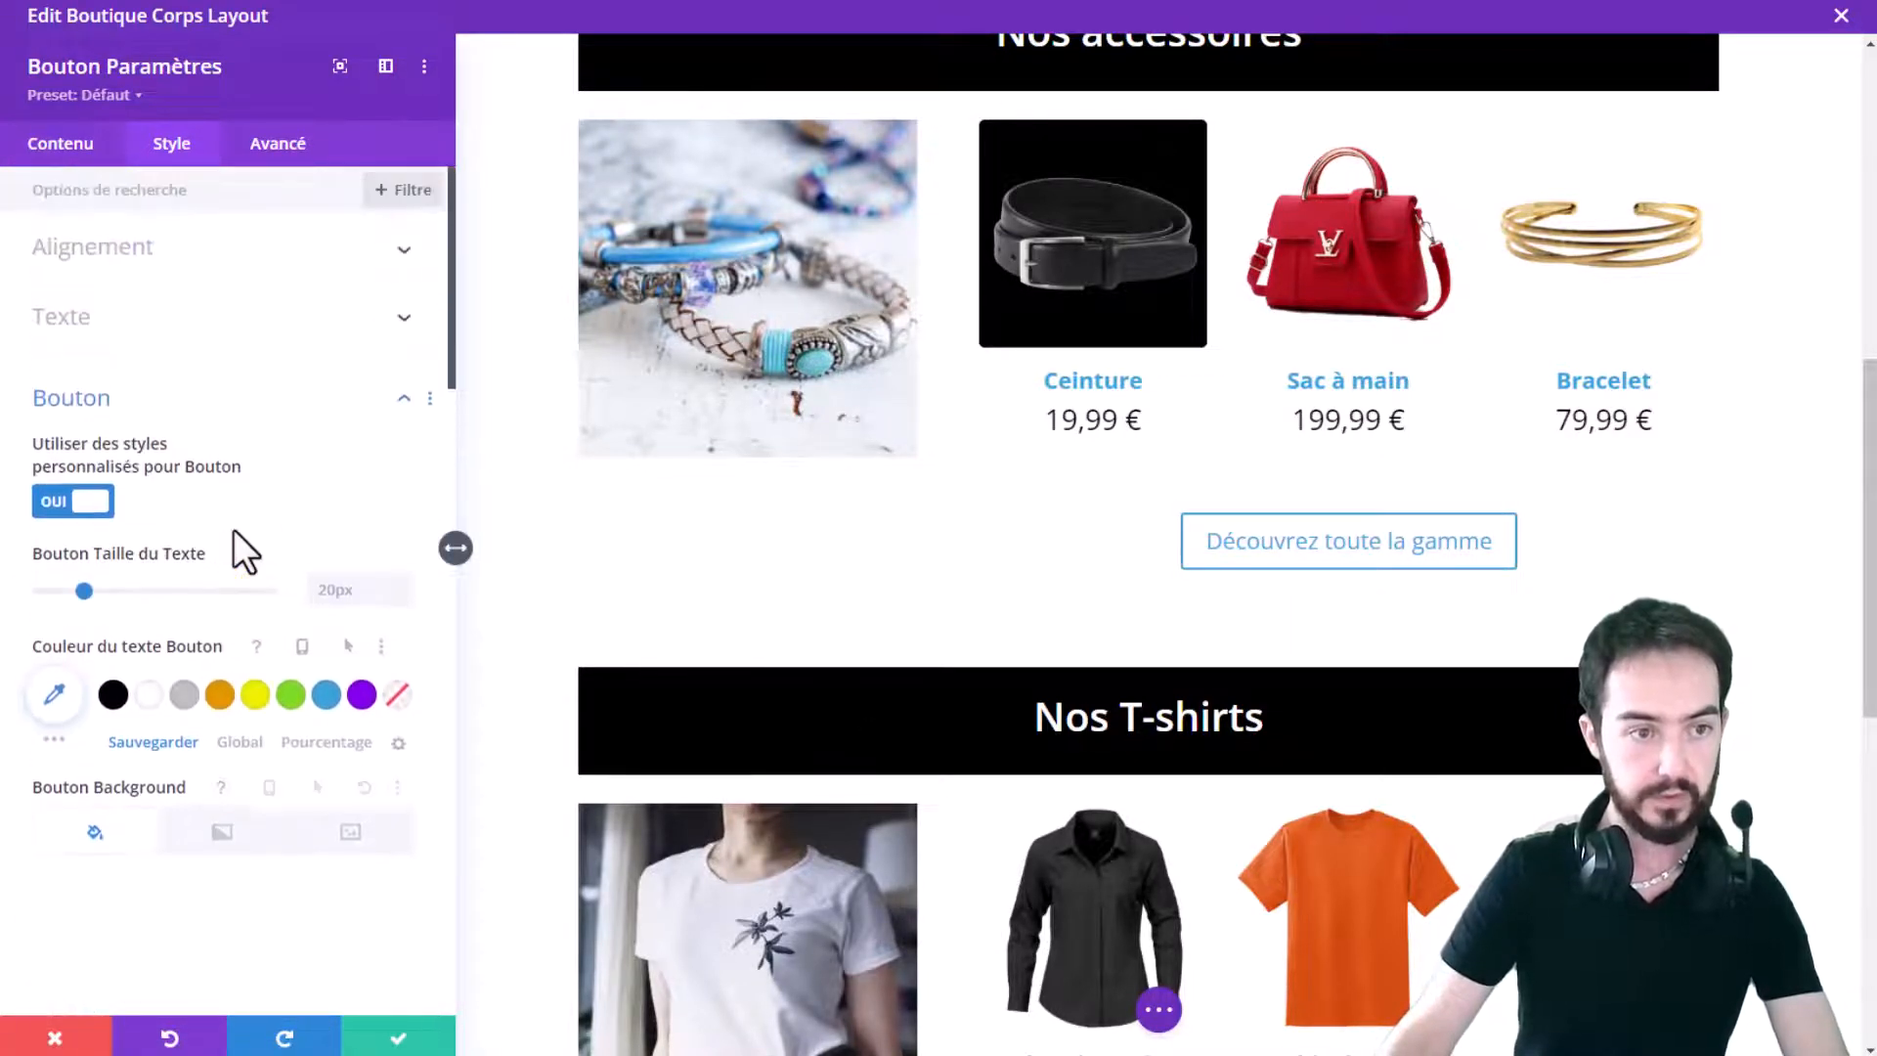
scroll(233, 533, "down", 5)
scroll(232, 537, "up", 2)
scroll(235, 539, "down", 2)
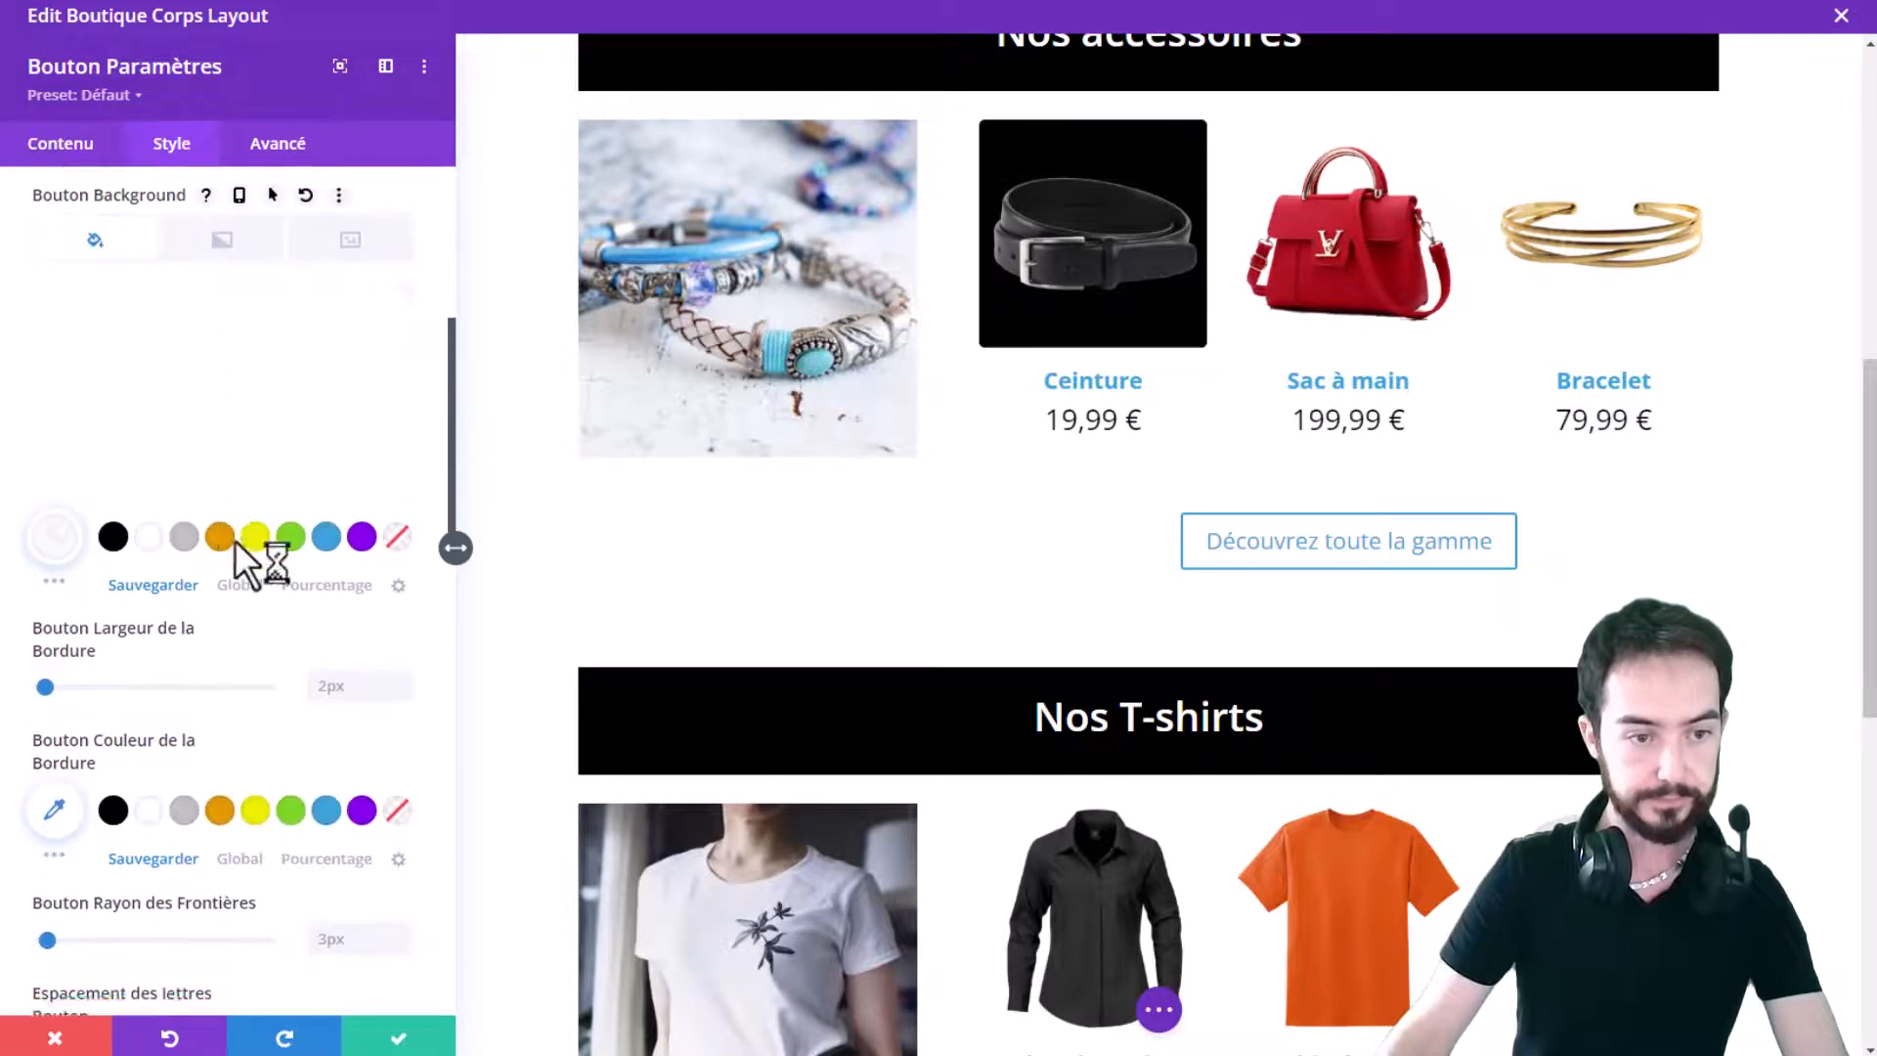
scroll(235, 539, "down", 2)
left_click(327, 600)
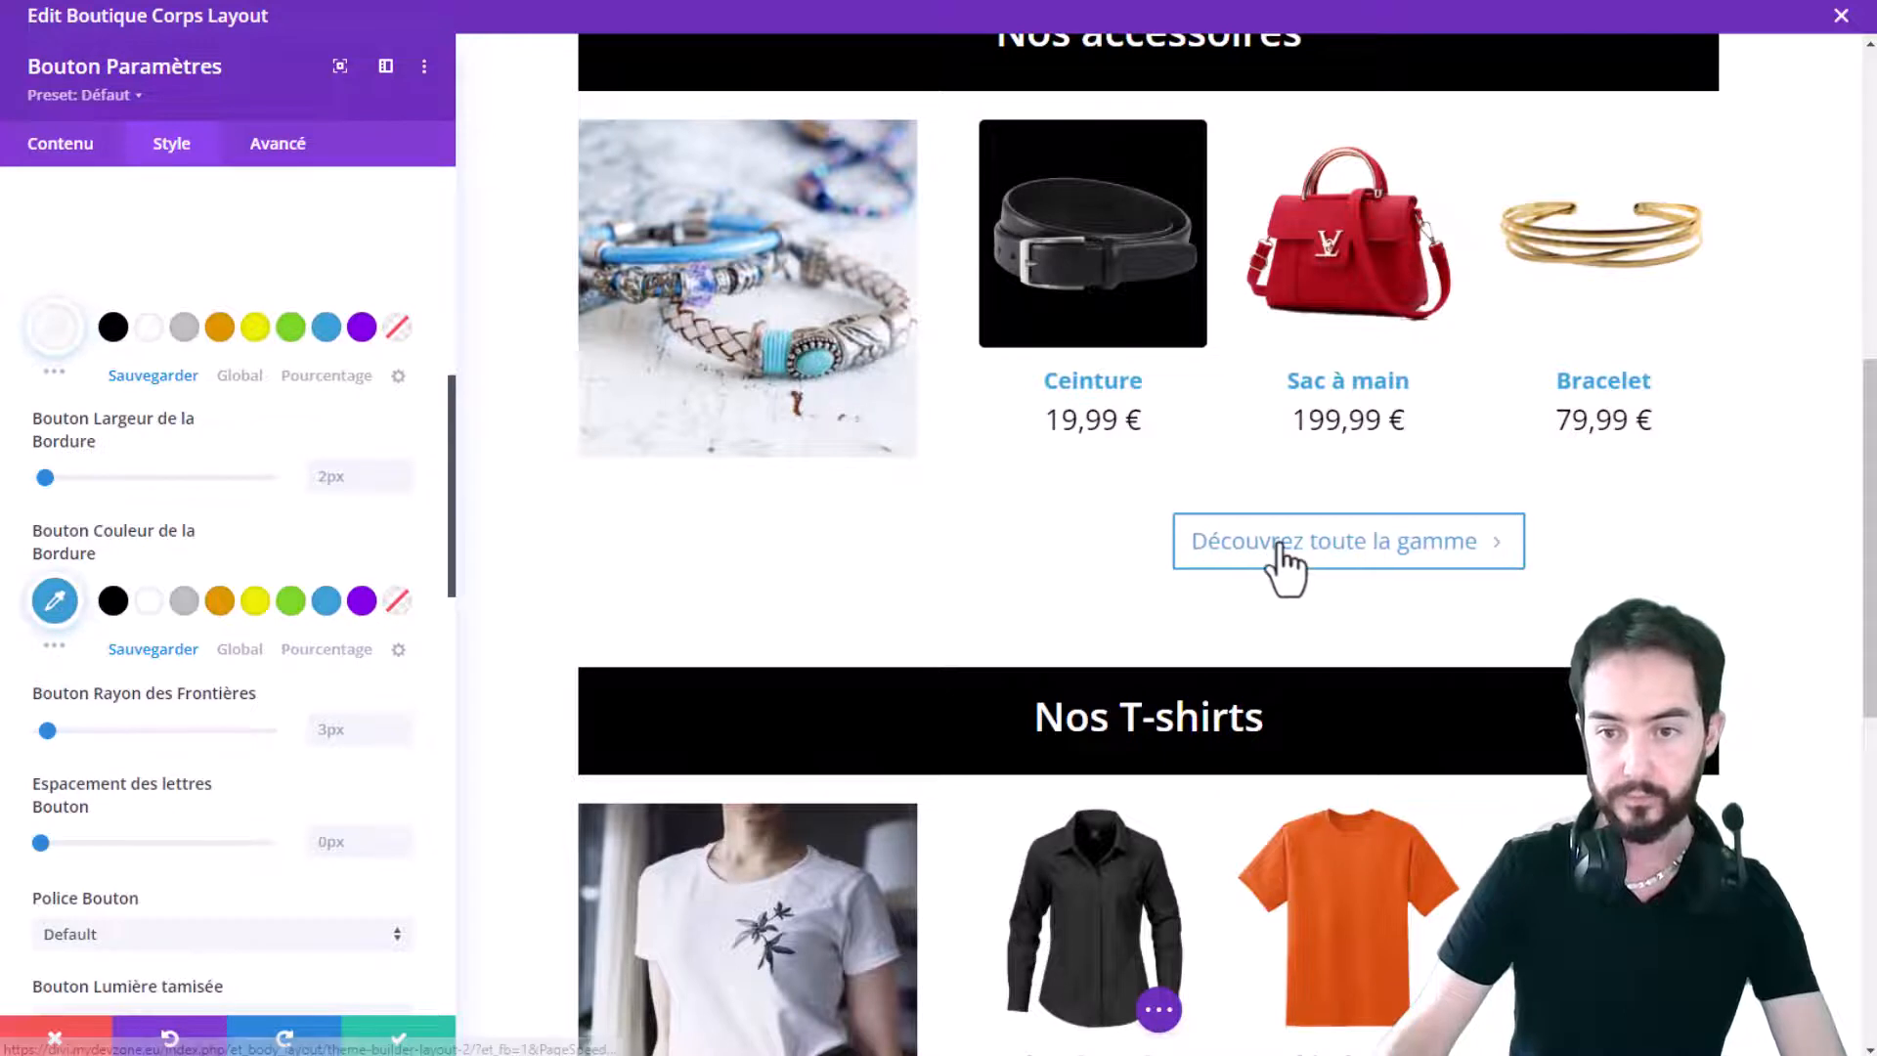
Step: Examine the button's remaining style options for border radius, font, icon, icon placement and text shadow
scroll(381, 723, "down", 2)
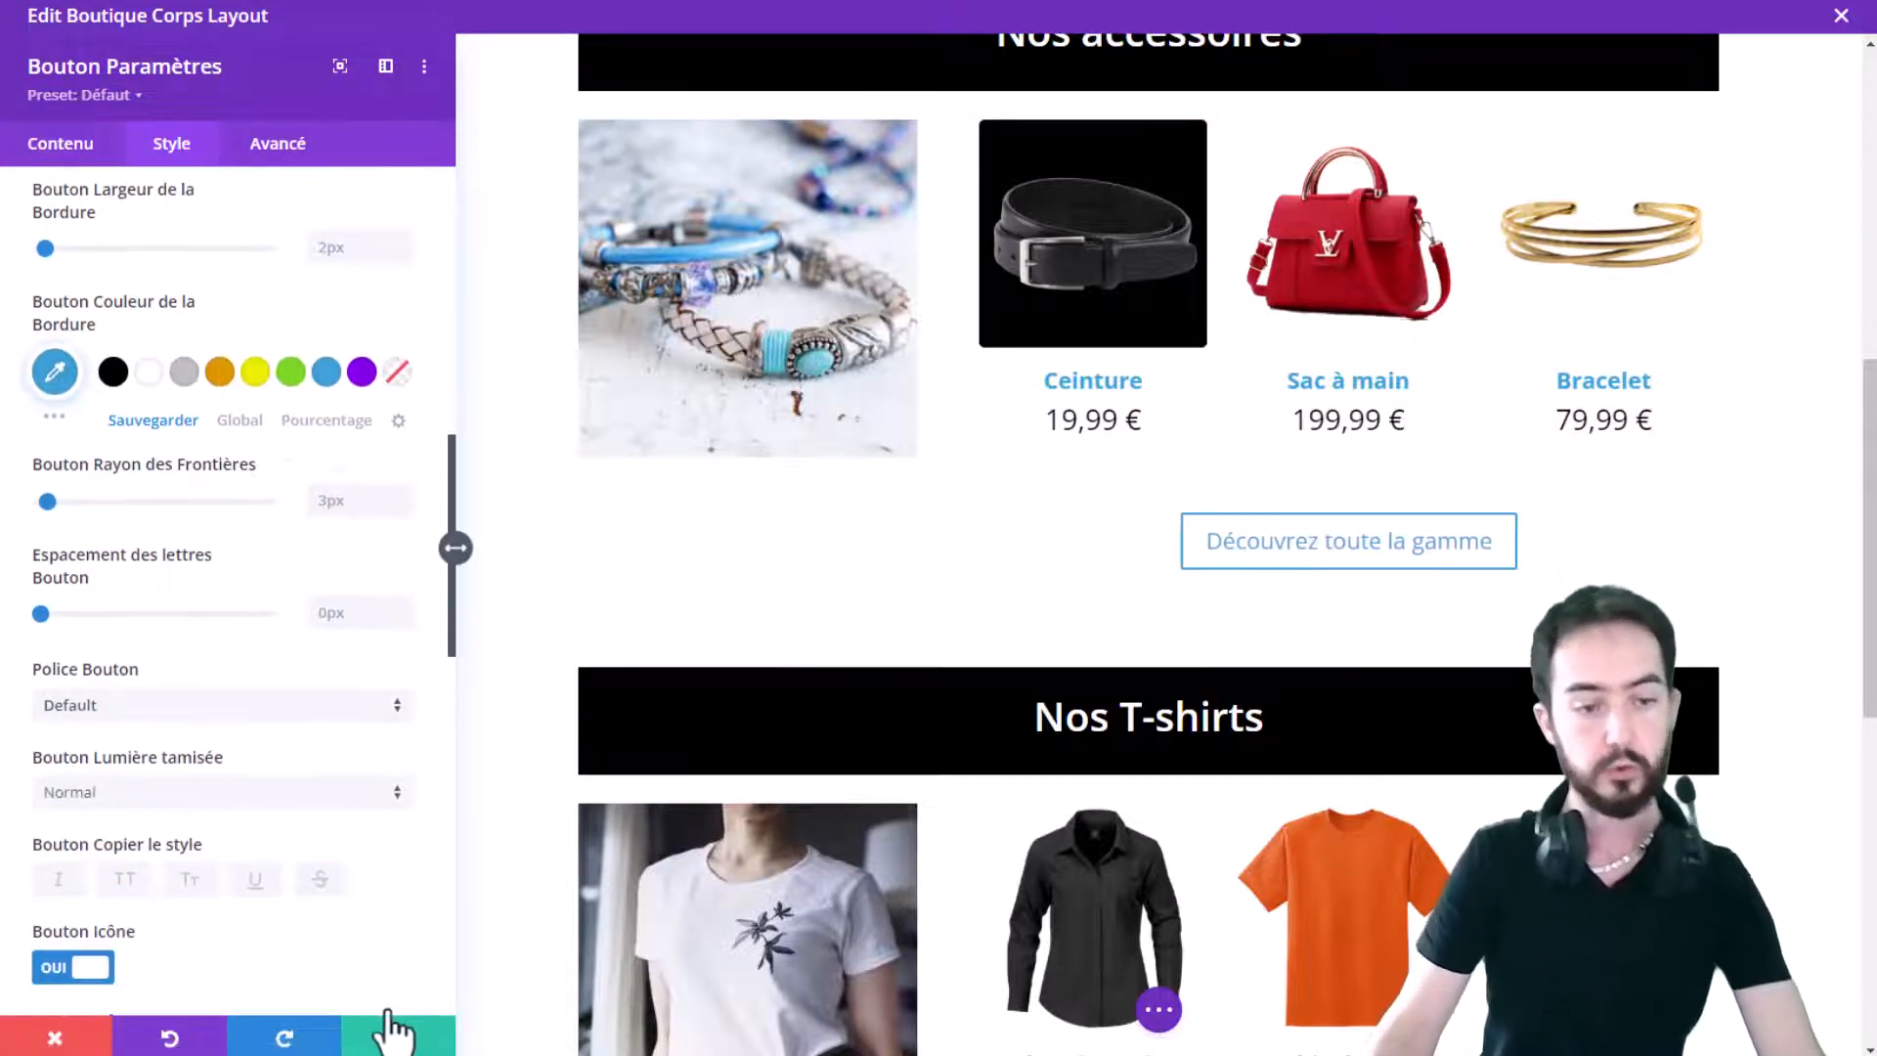
scroll(381, 972, "down", 4)
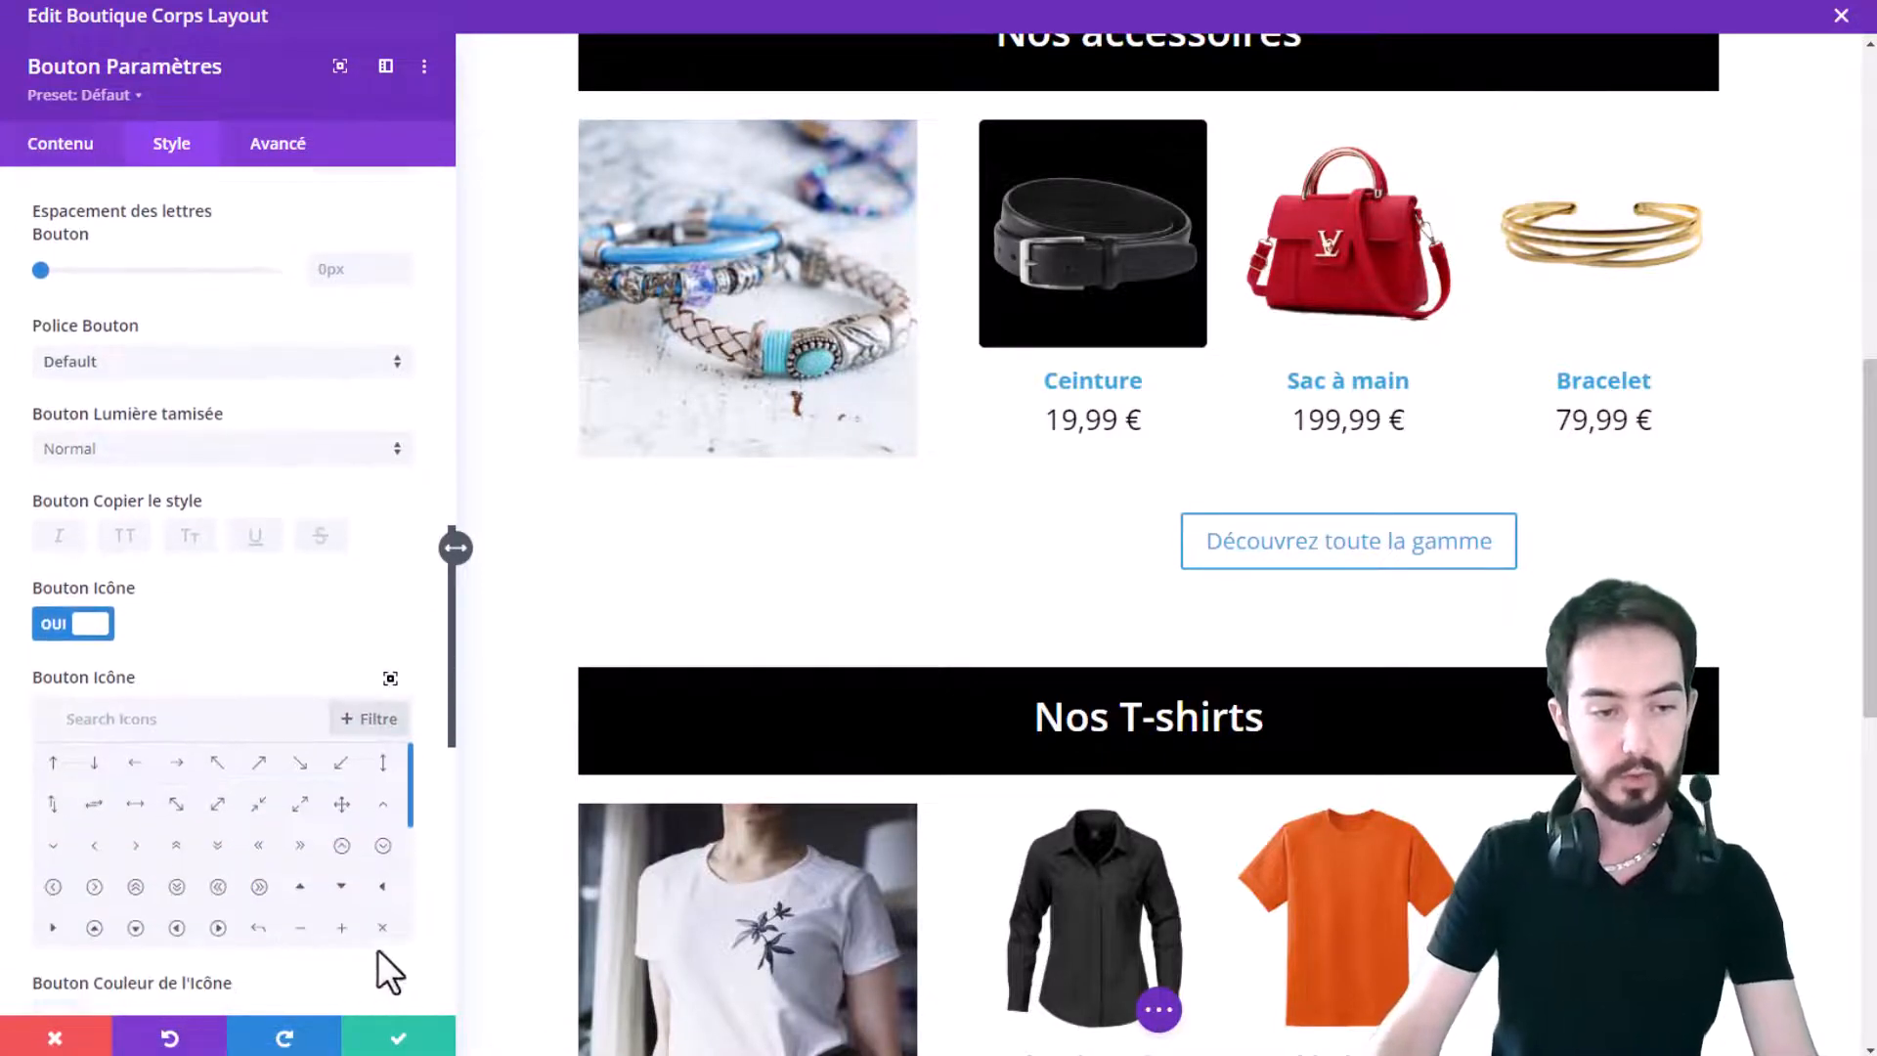
scroll(378, 948, "down", 2)
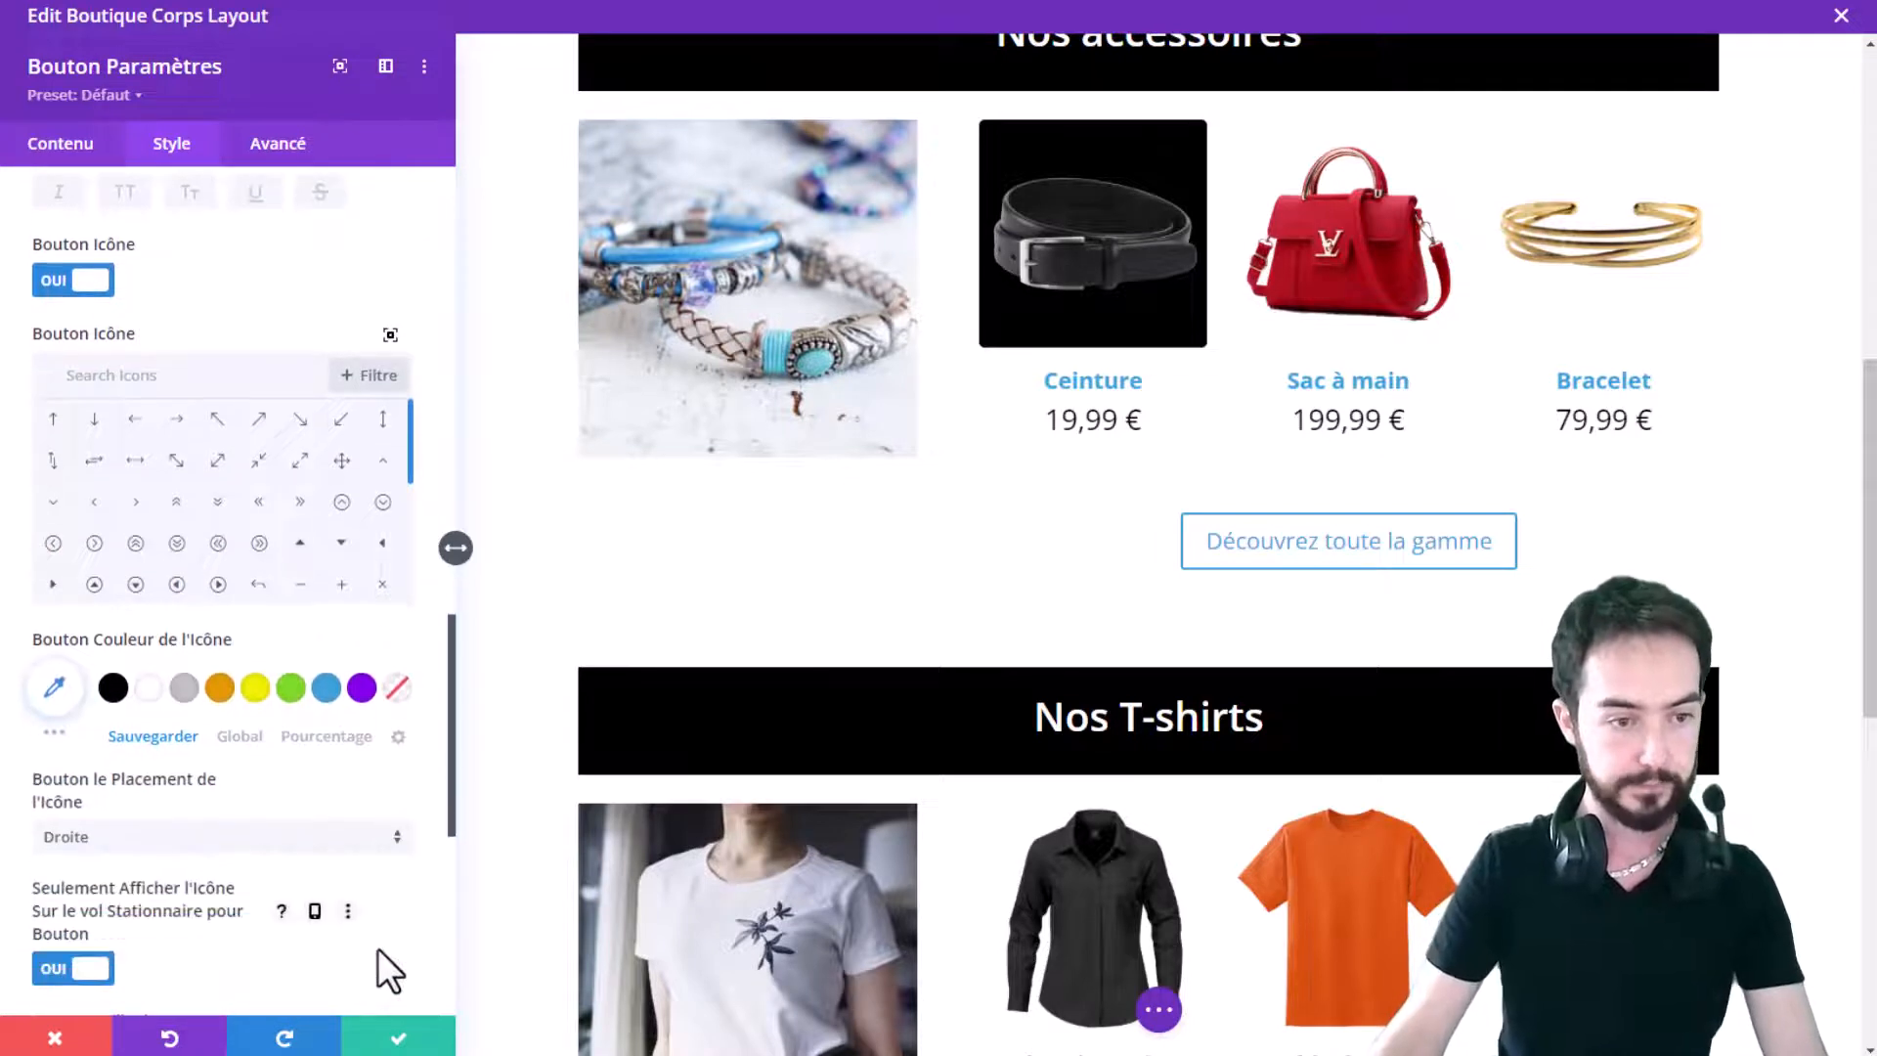
scroll(377, 948, "down", 1)
scroll(377, 968, "down", 1)
scroll(378, 953, "down", 4)
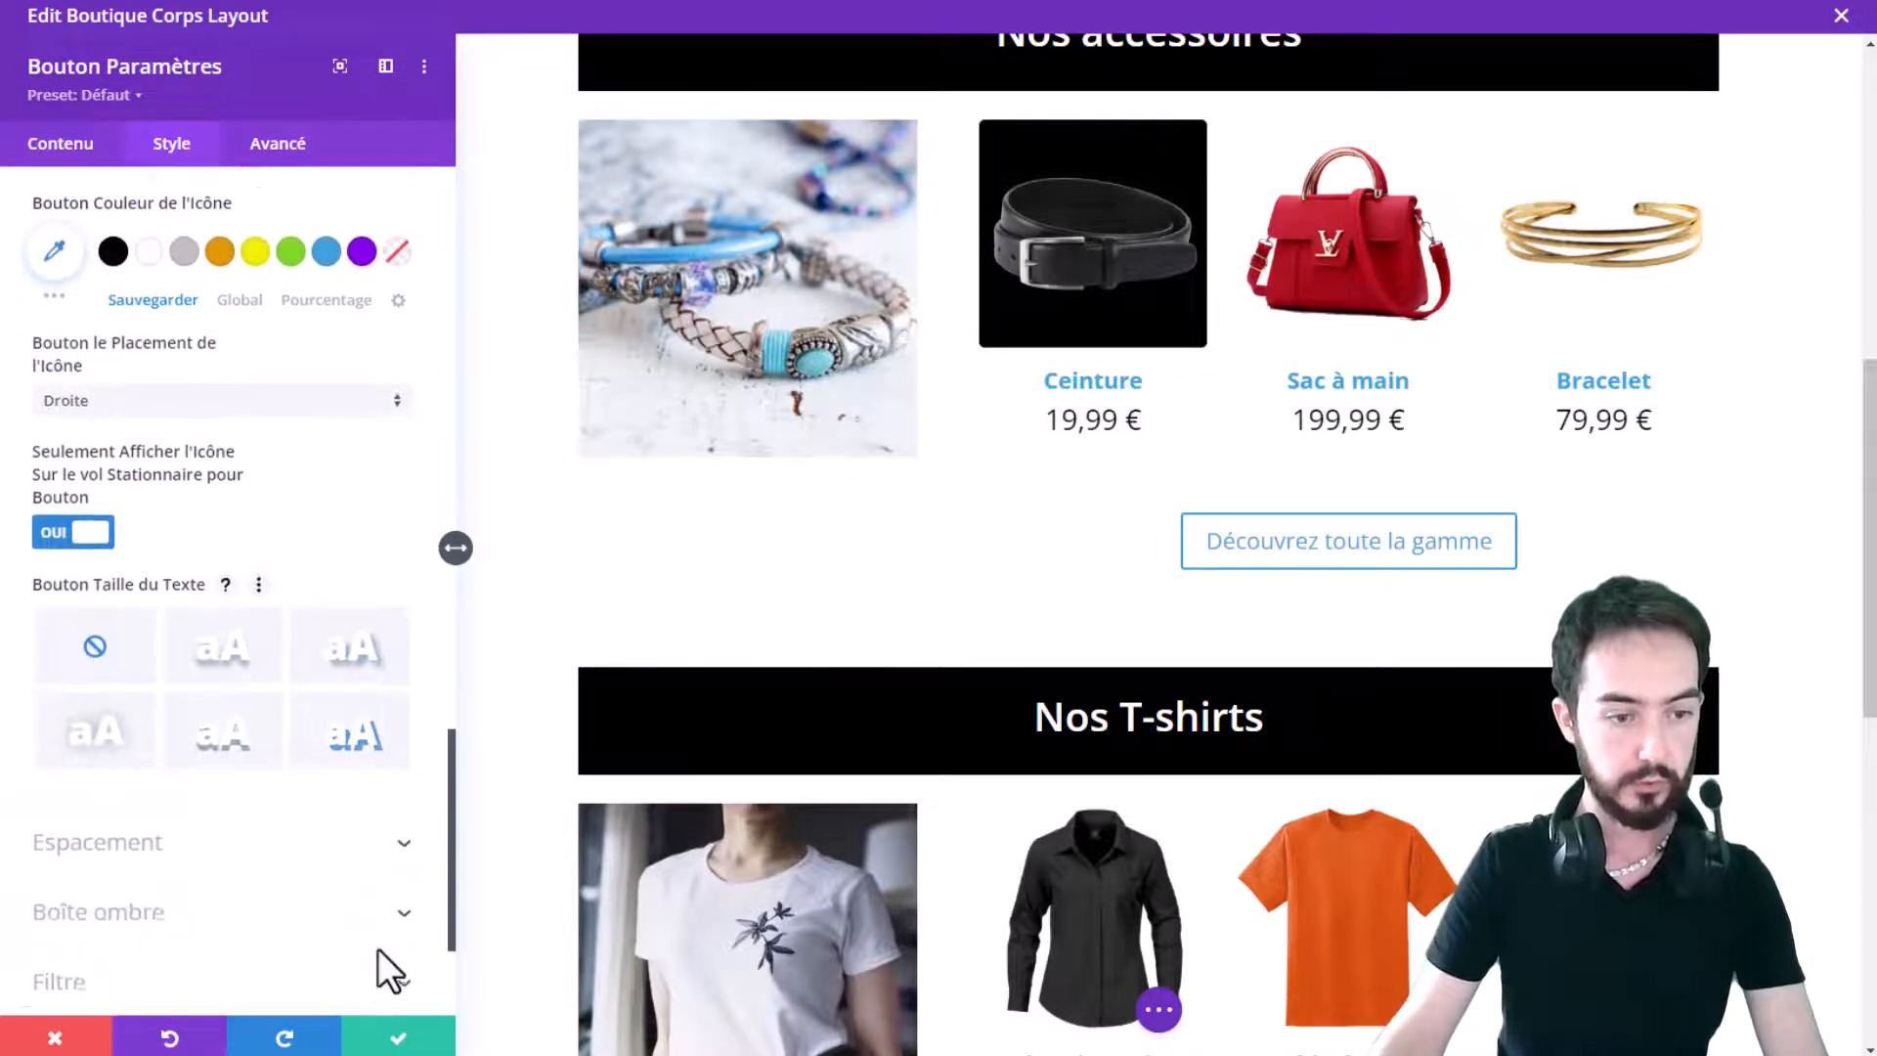
scroll(262, 485, "up", 8)
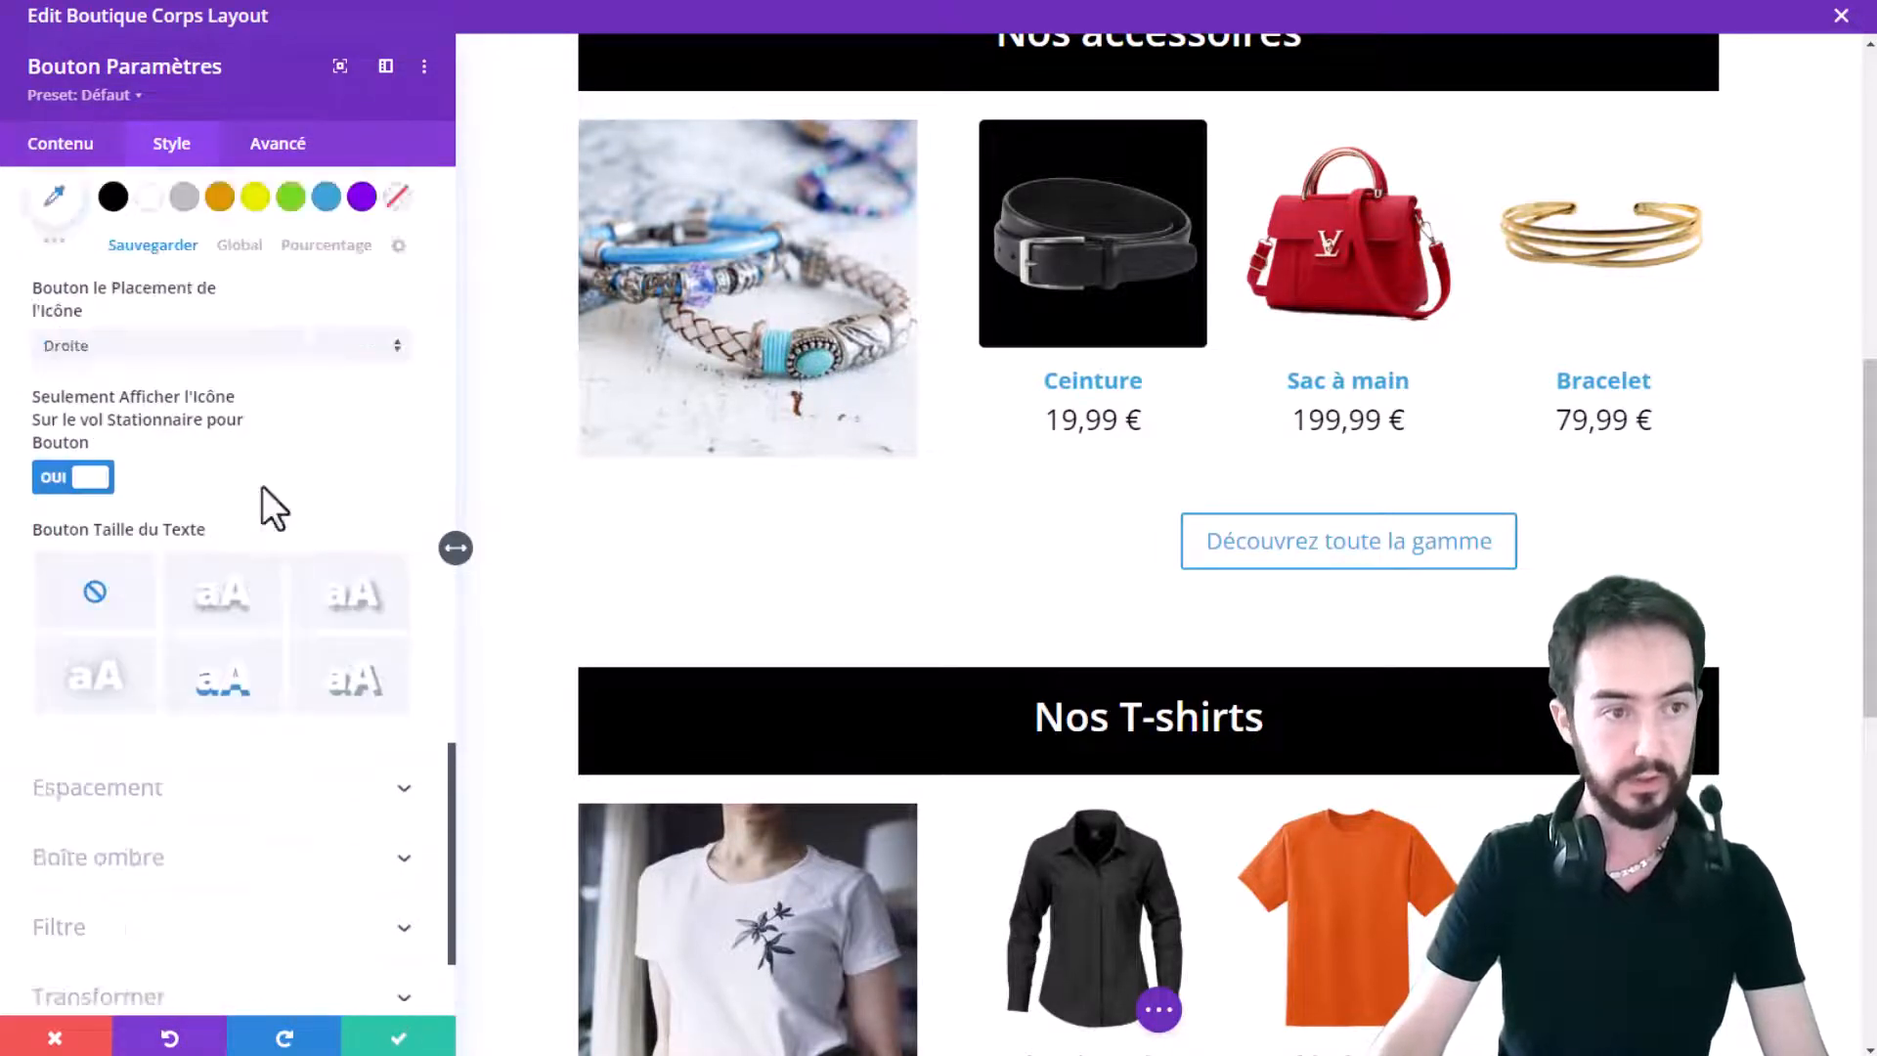
Step: Open the button's link settings, leave the URL empty, and save the button module
left_click(59, 145)
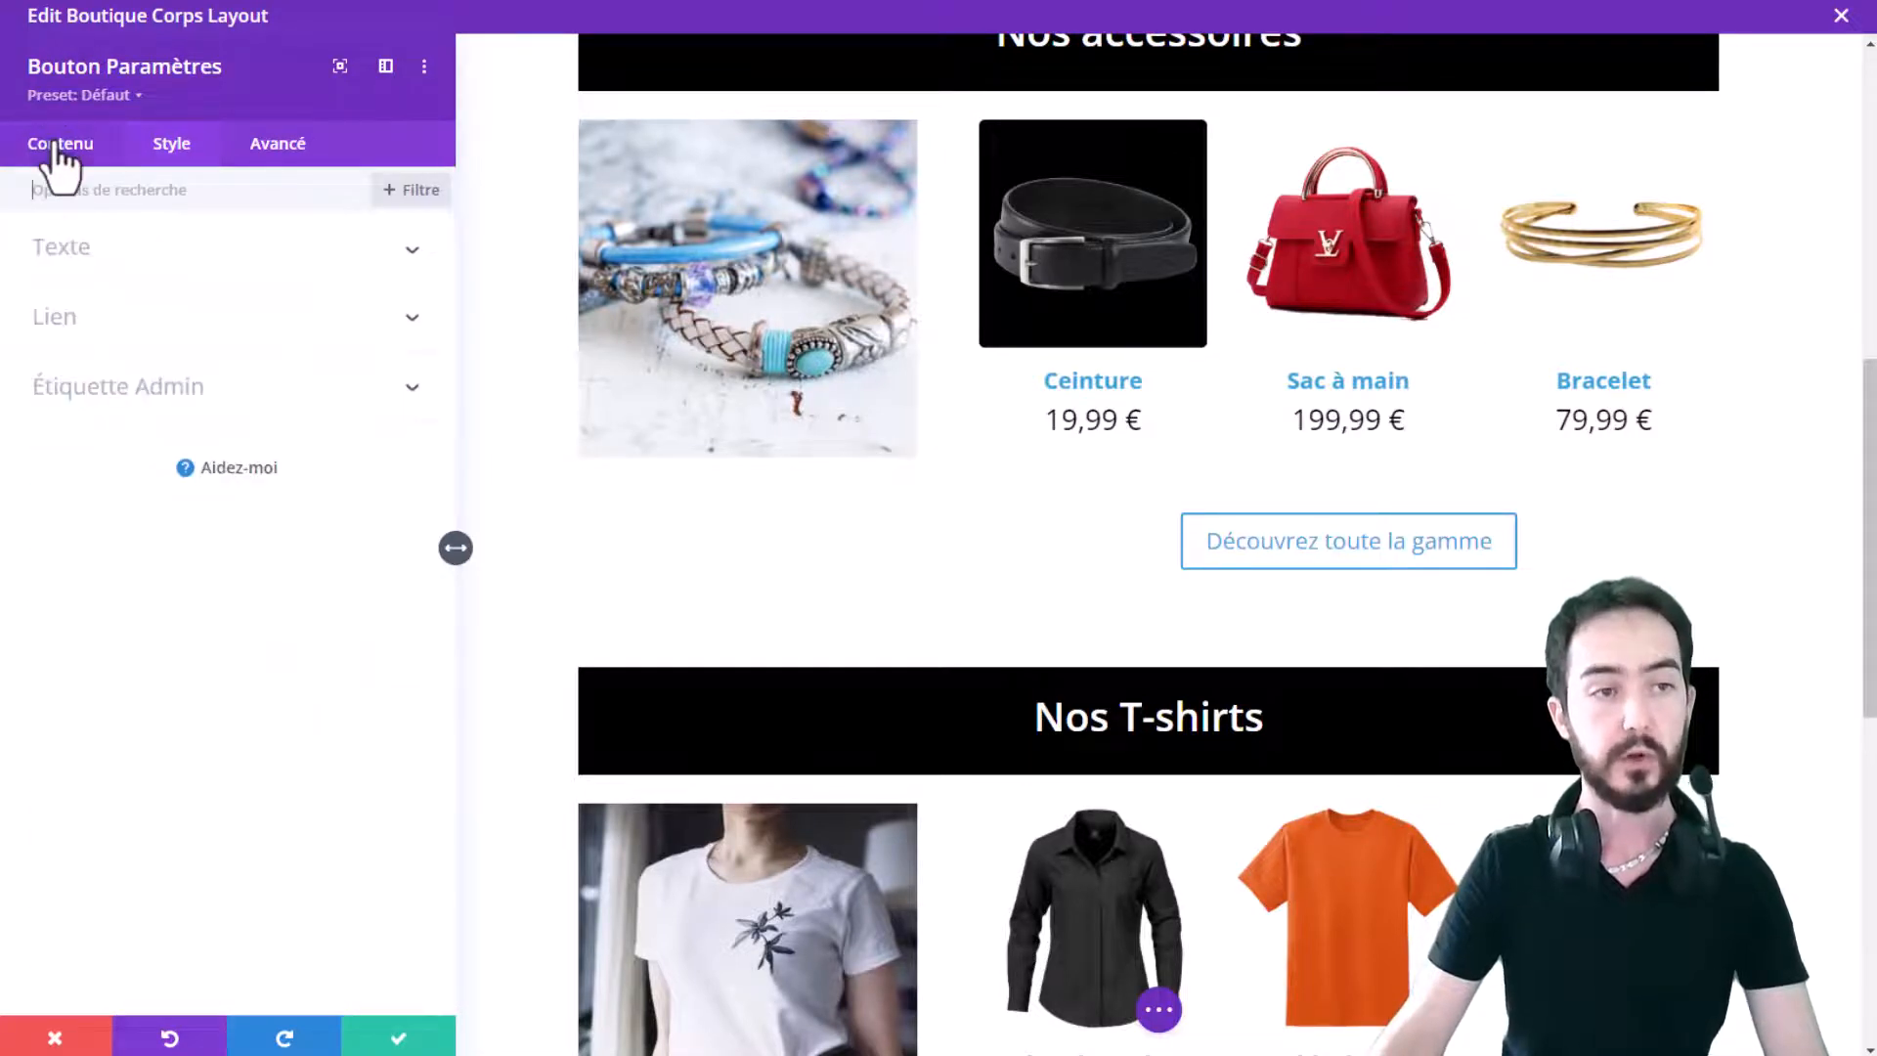
left_click(146, 318)
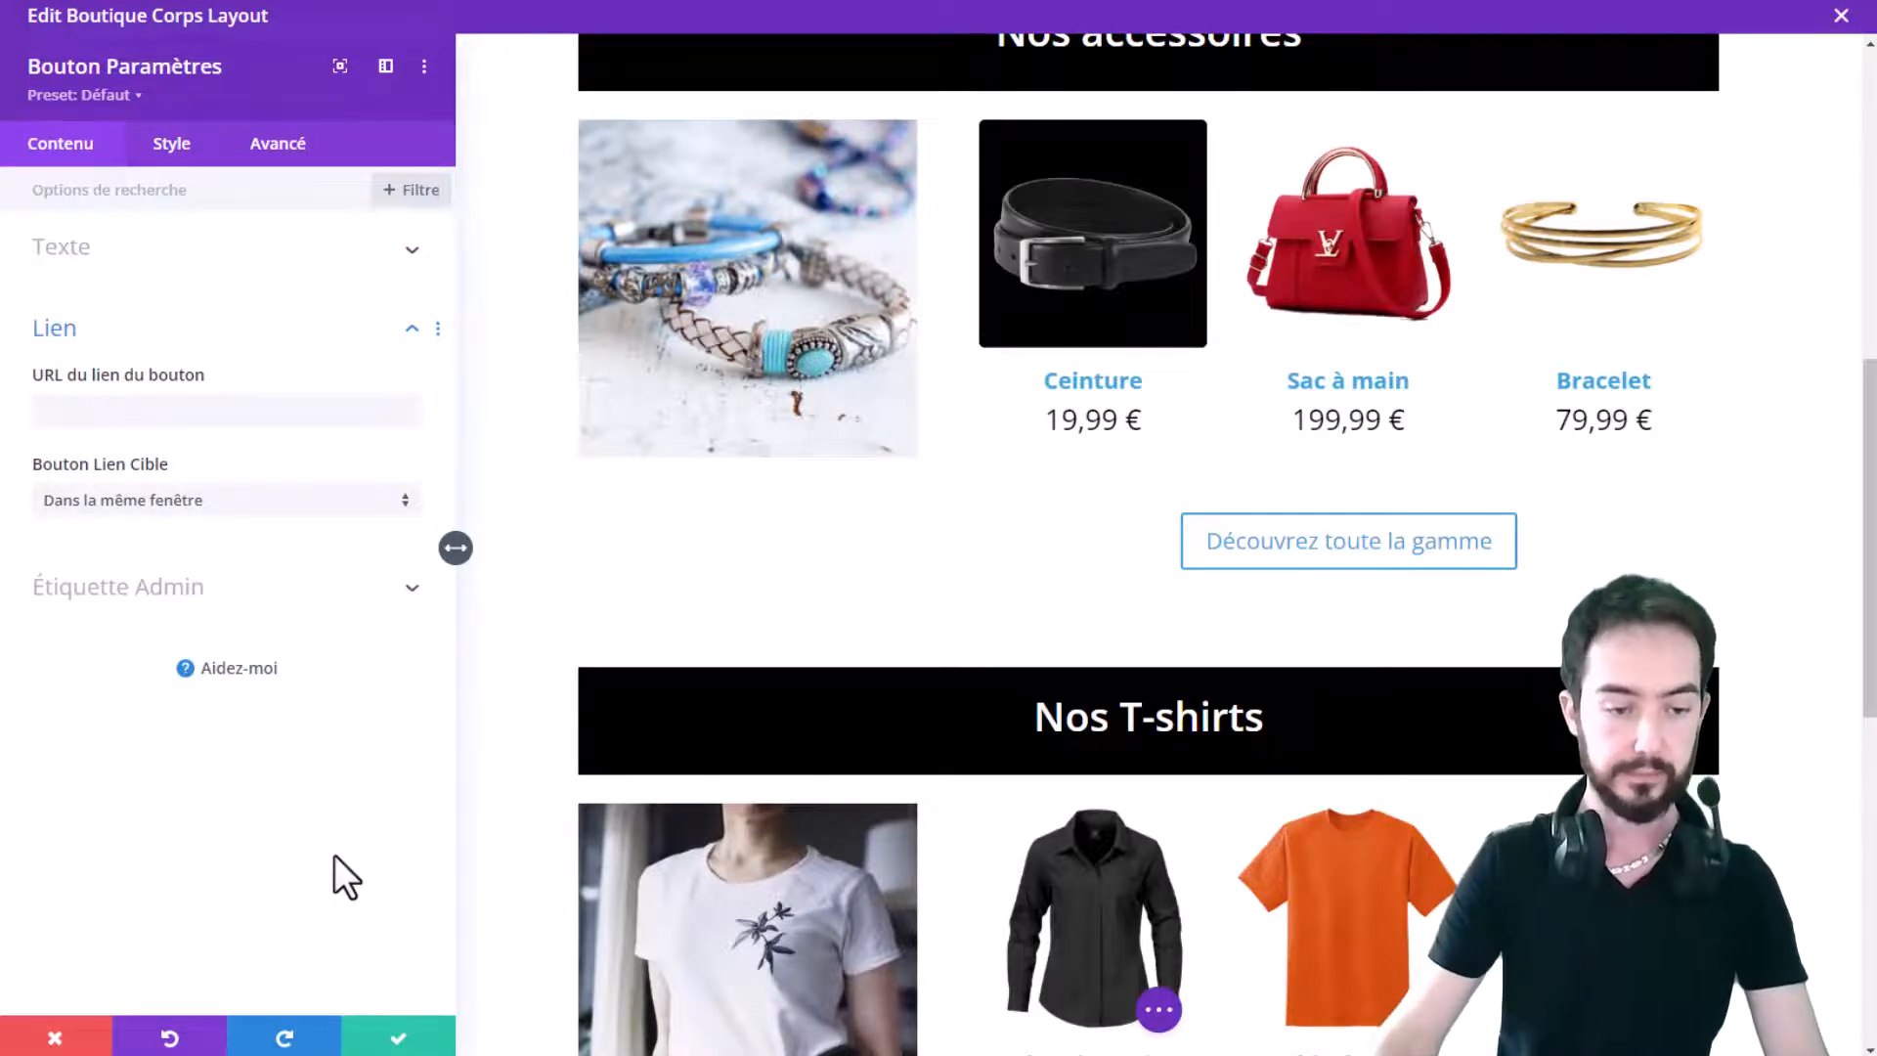
left_click(391, 1038)
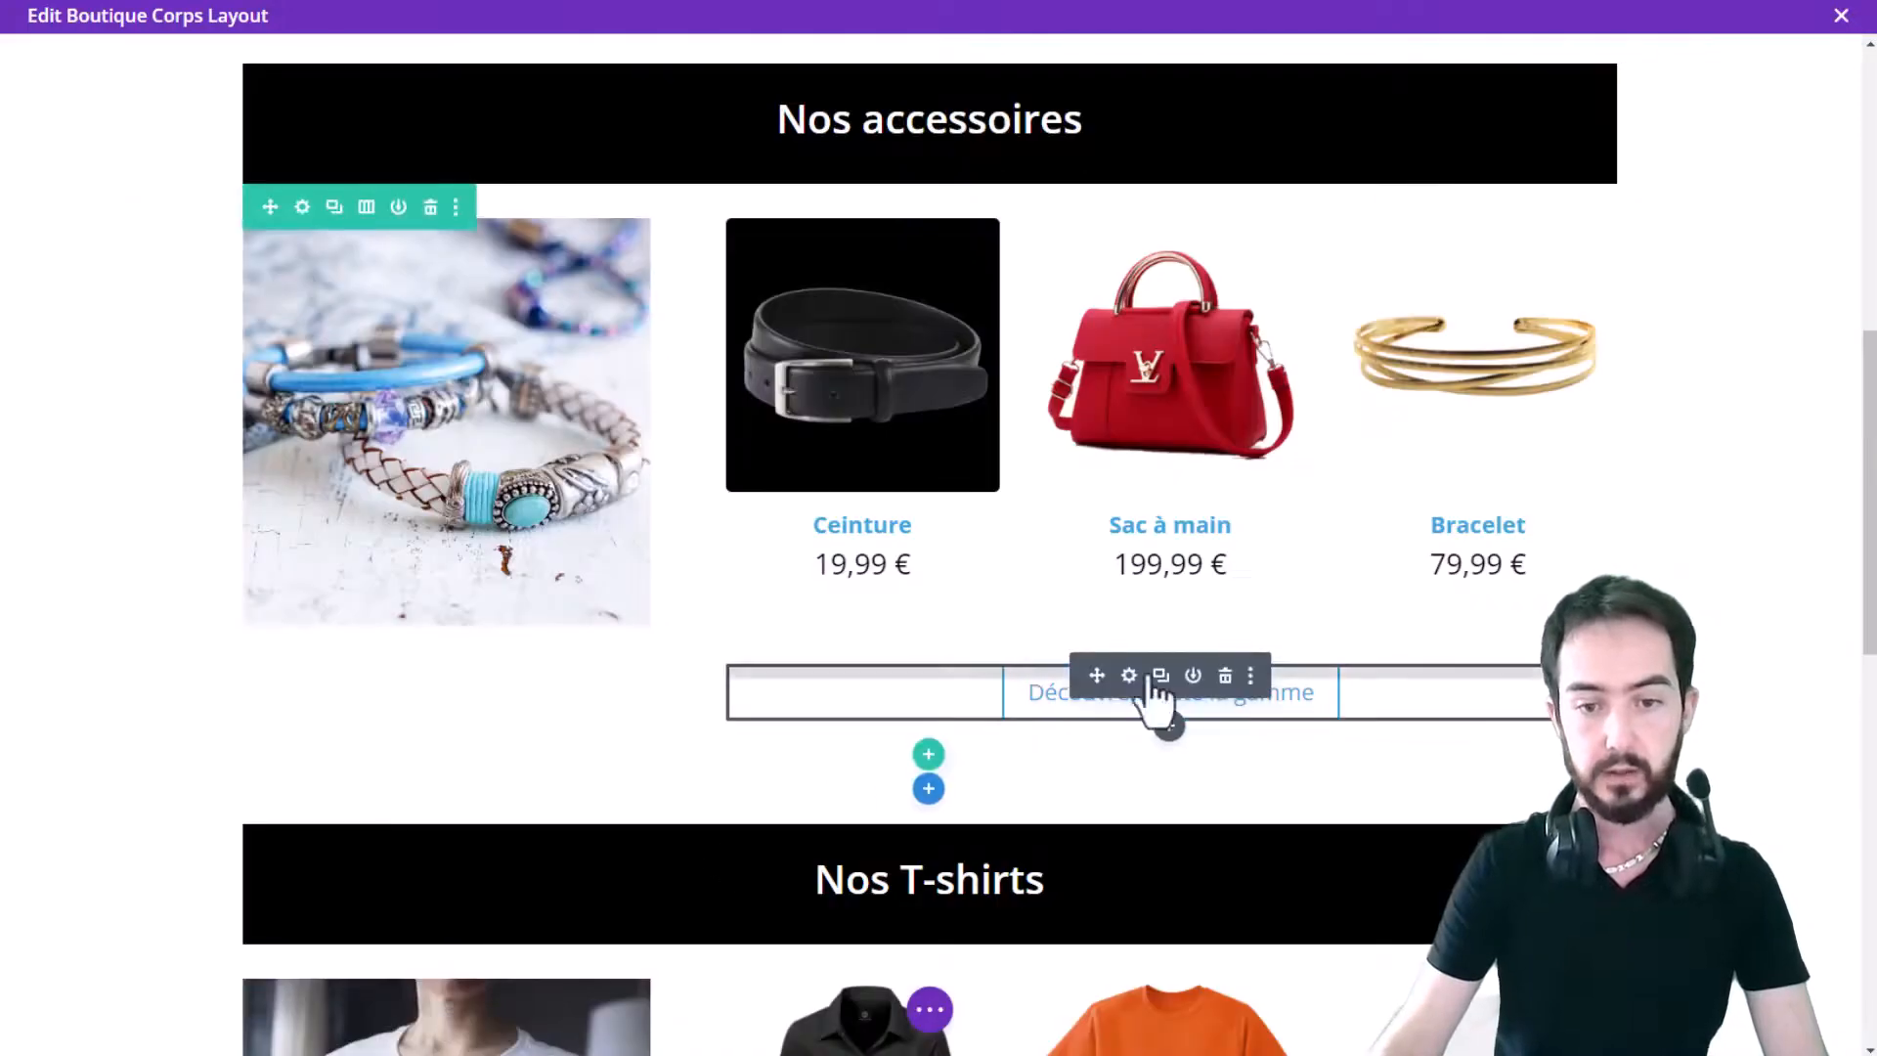
Step: Expand the page-level builder controls and close the Boutique body layout to return to the Theme Builder
scroll(1475, 550, "down", 10)
scroll(1226, 667, "down", 1)
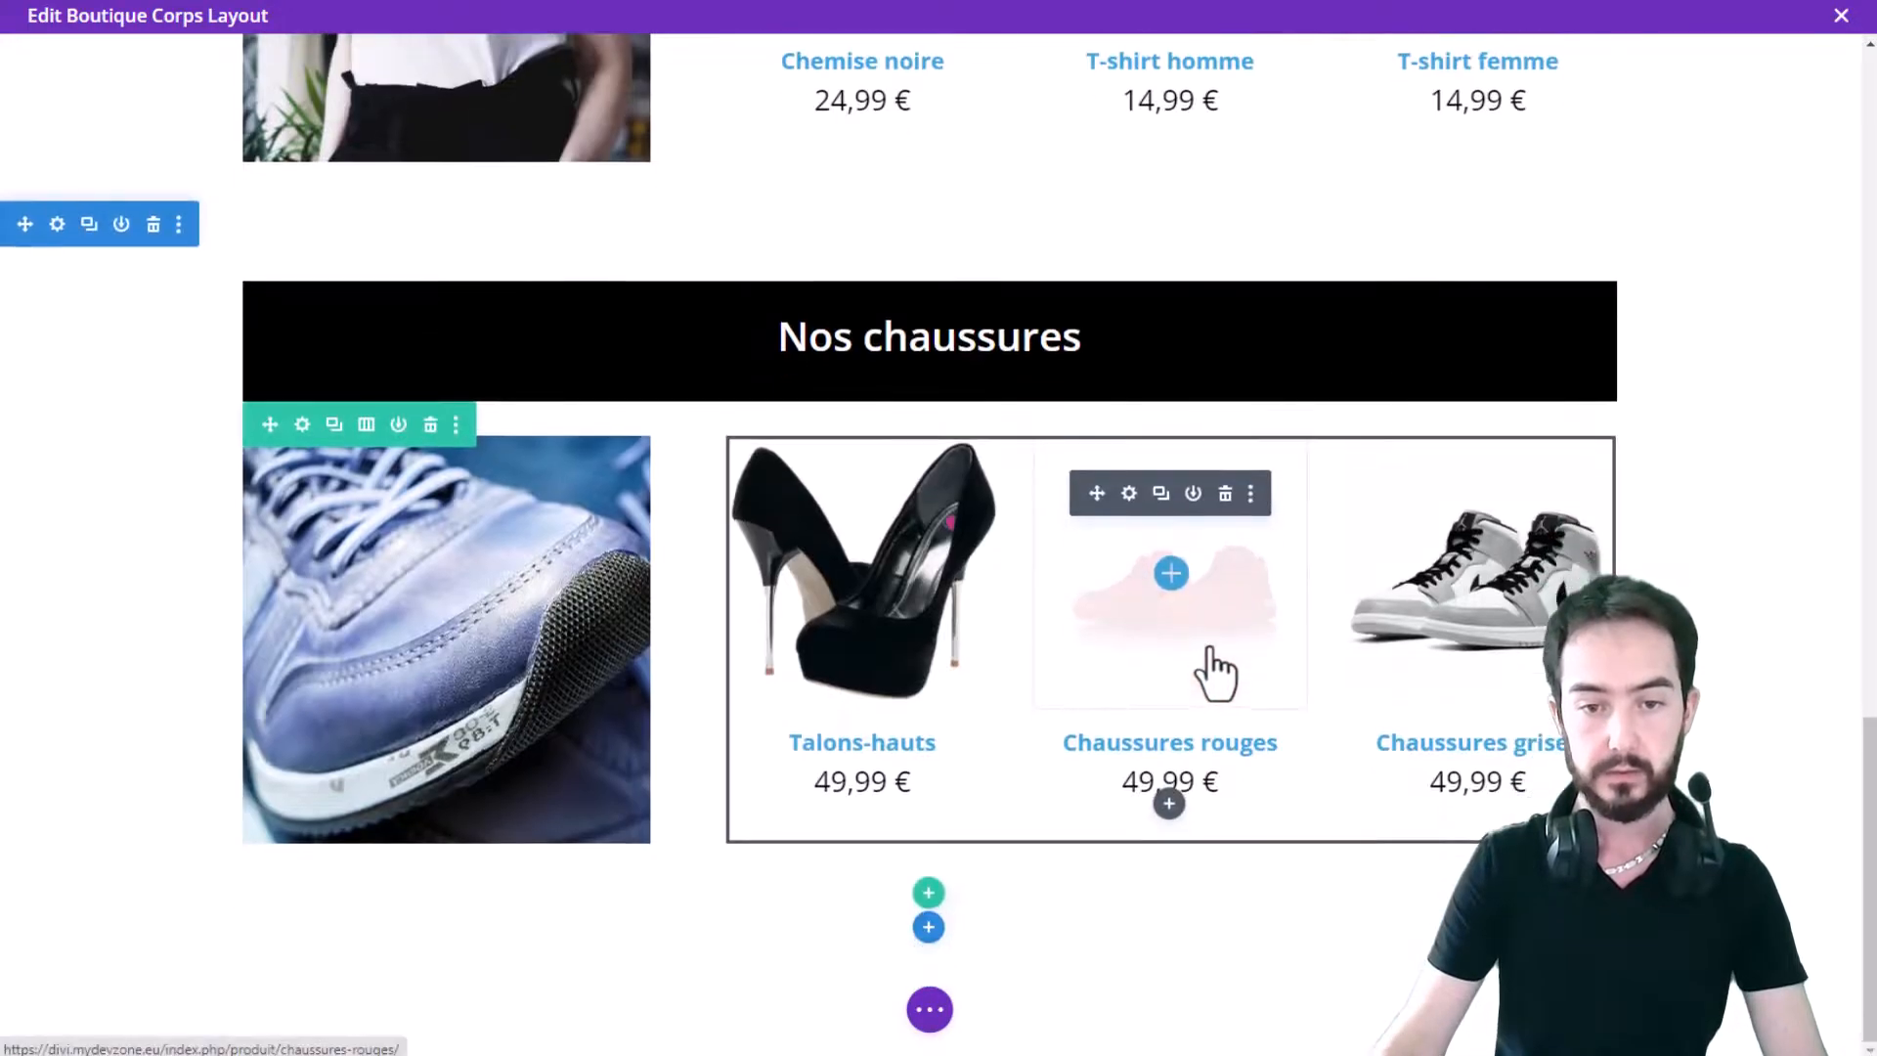
left_click(933, 1011)
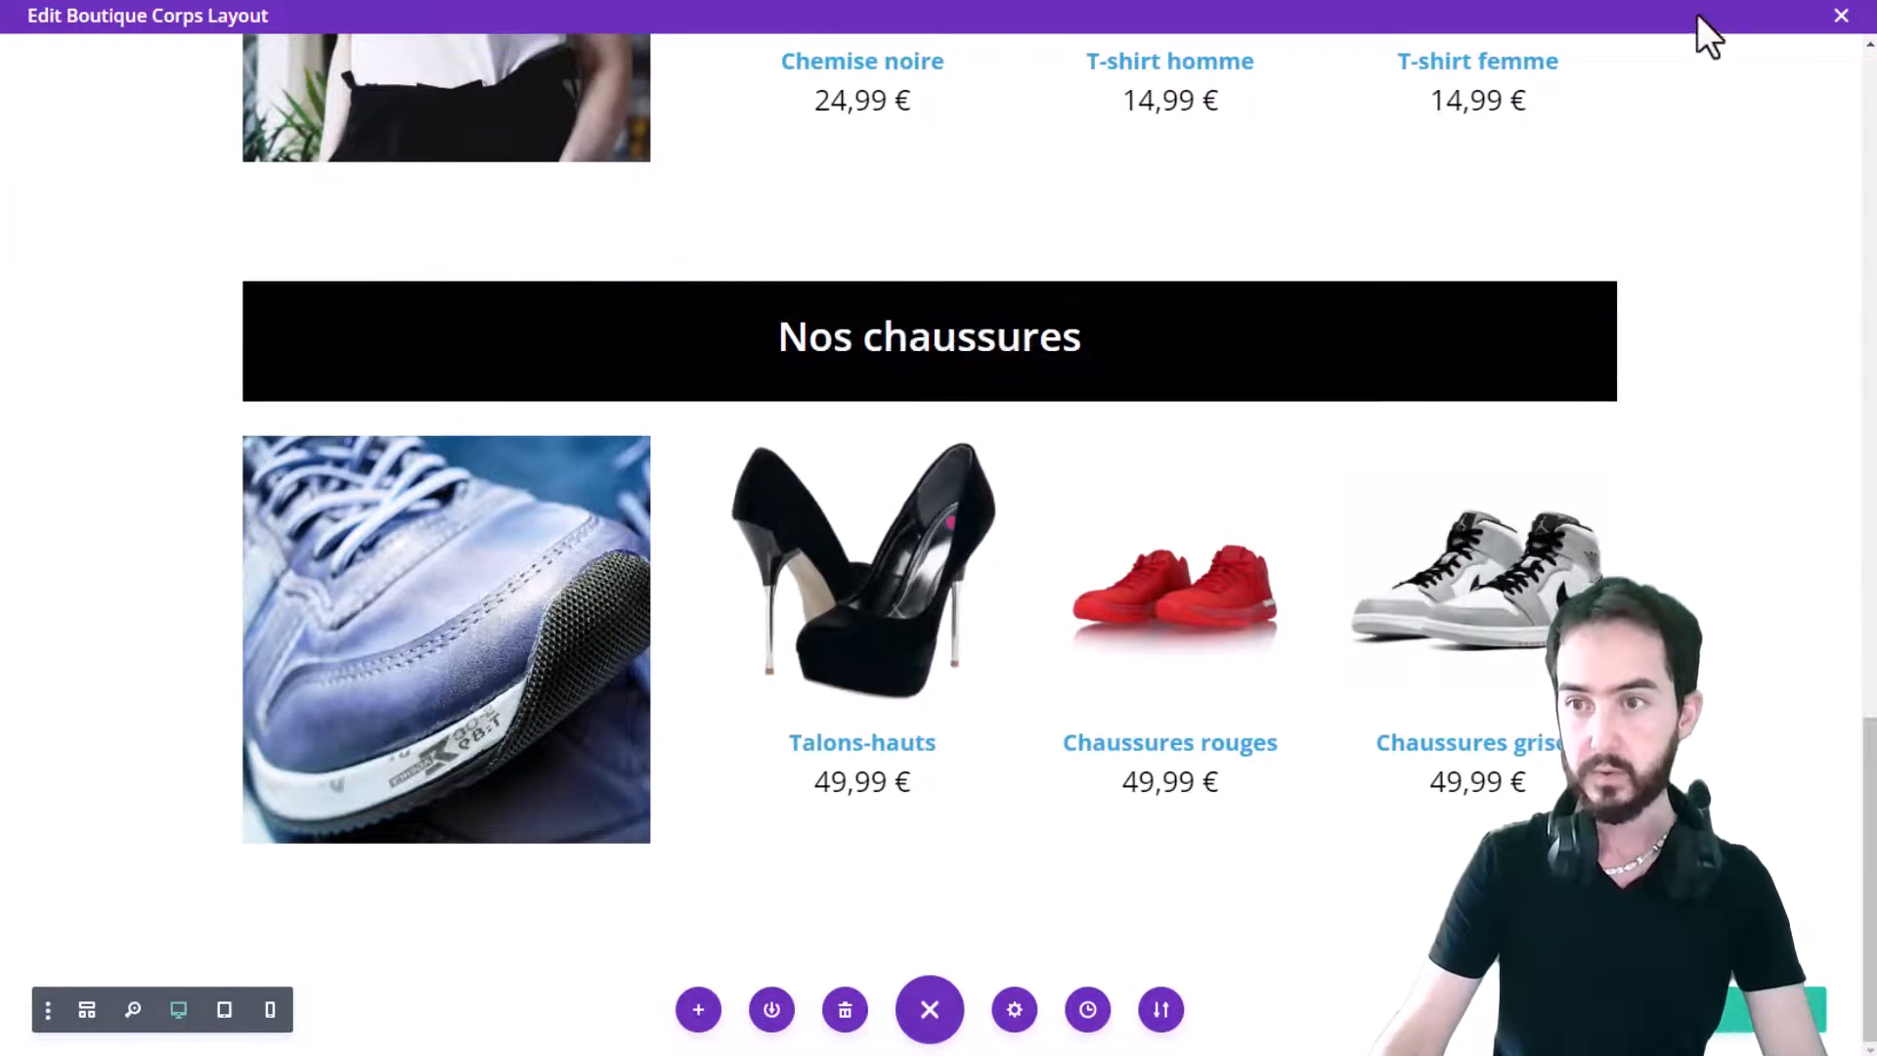
left_click(1841, 18)
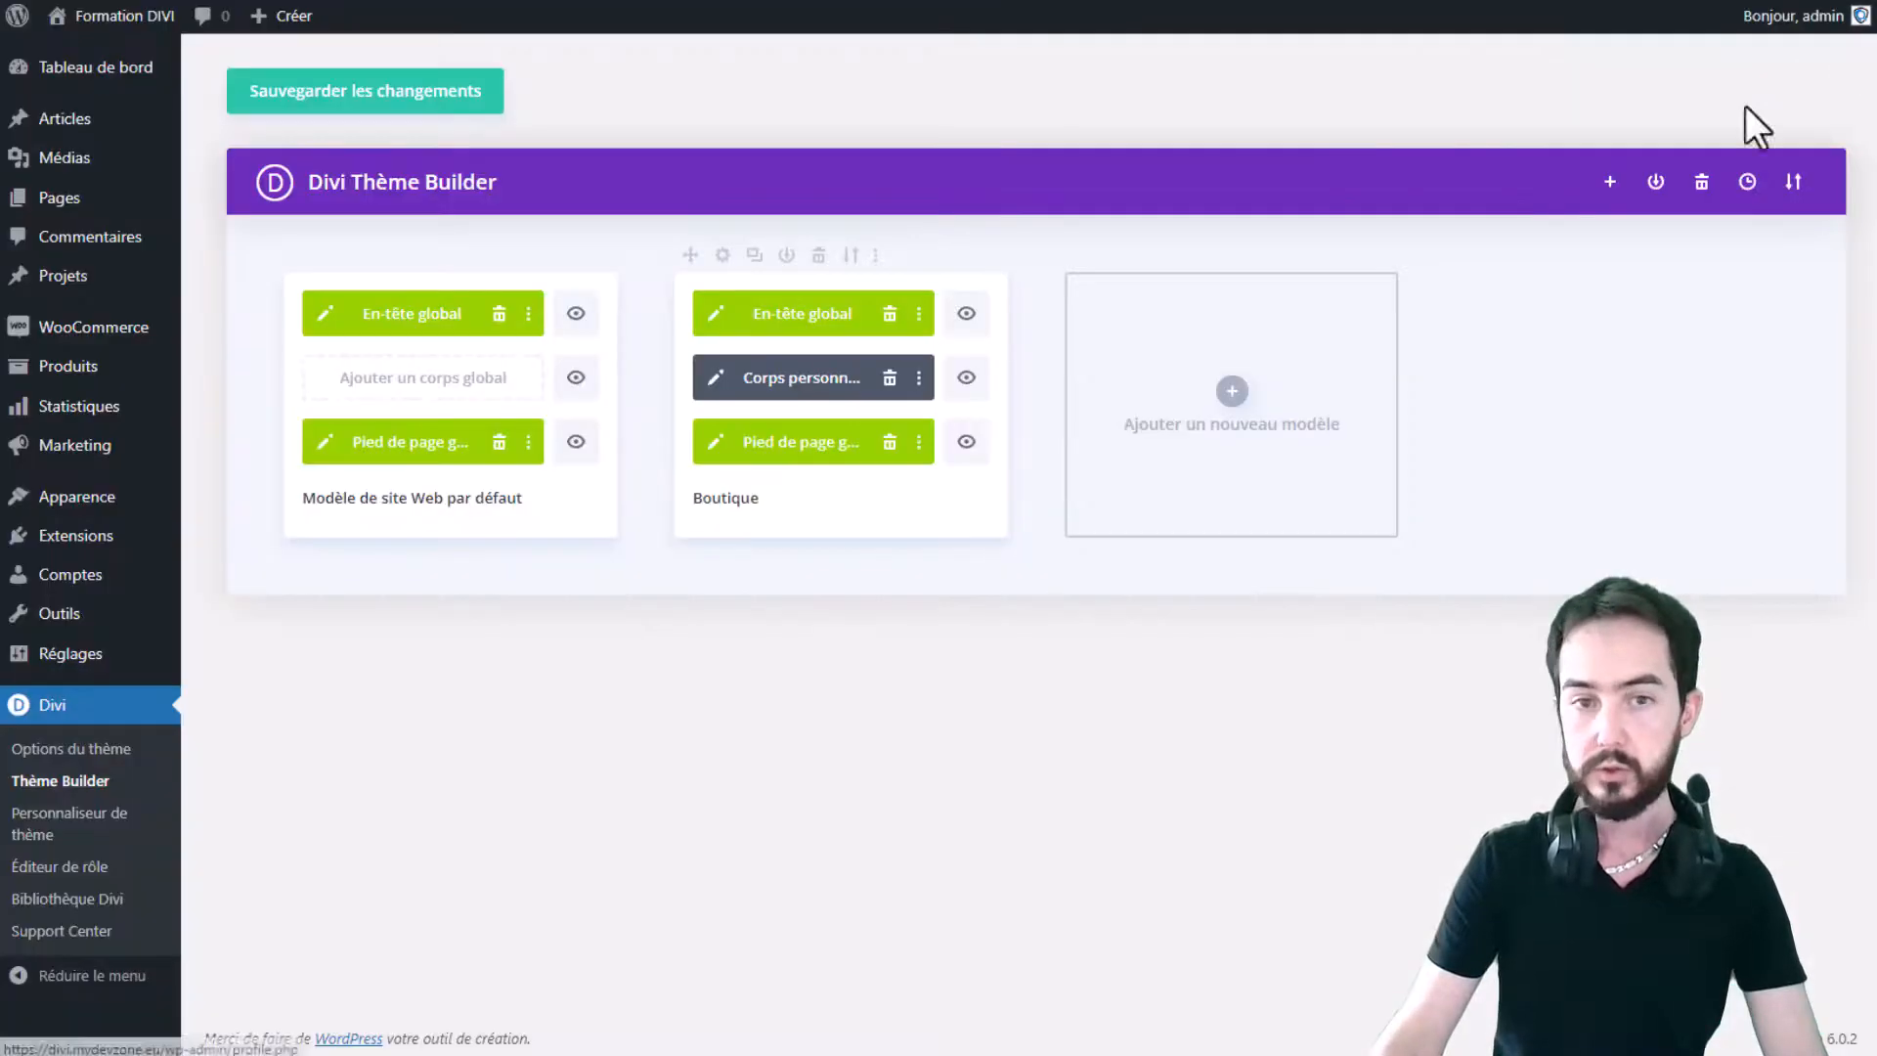
Step: Save the Theme Builder changes and open the Boutique page on the live site
left_click(391, 103)
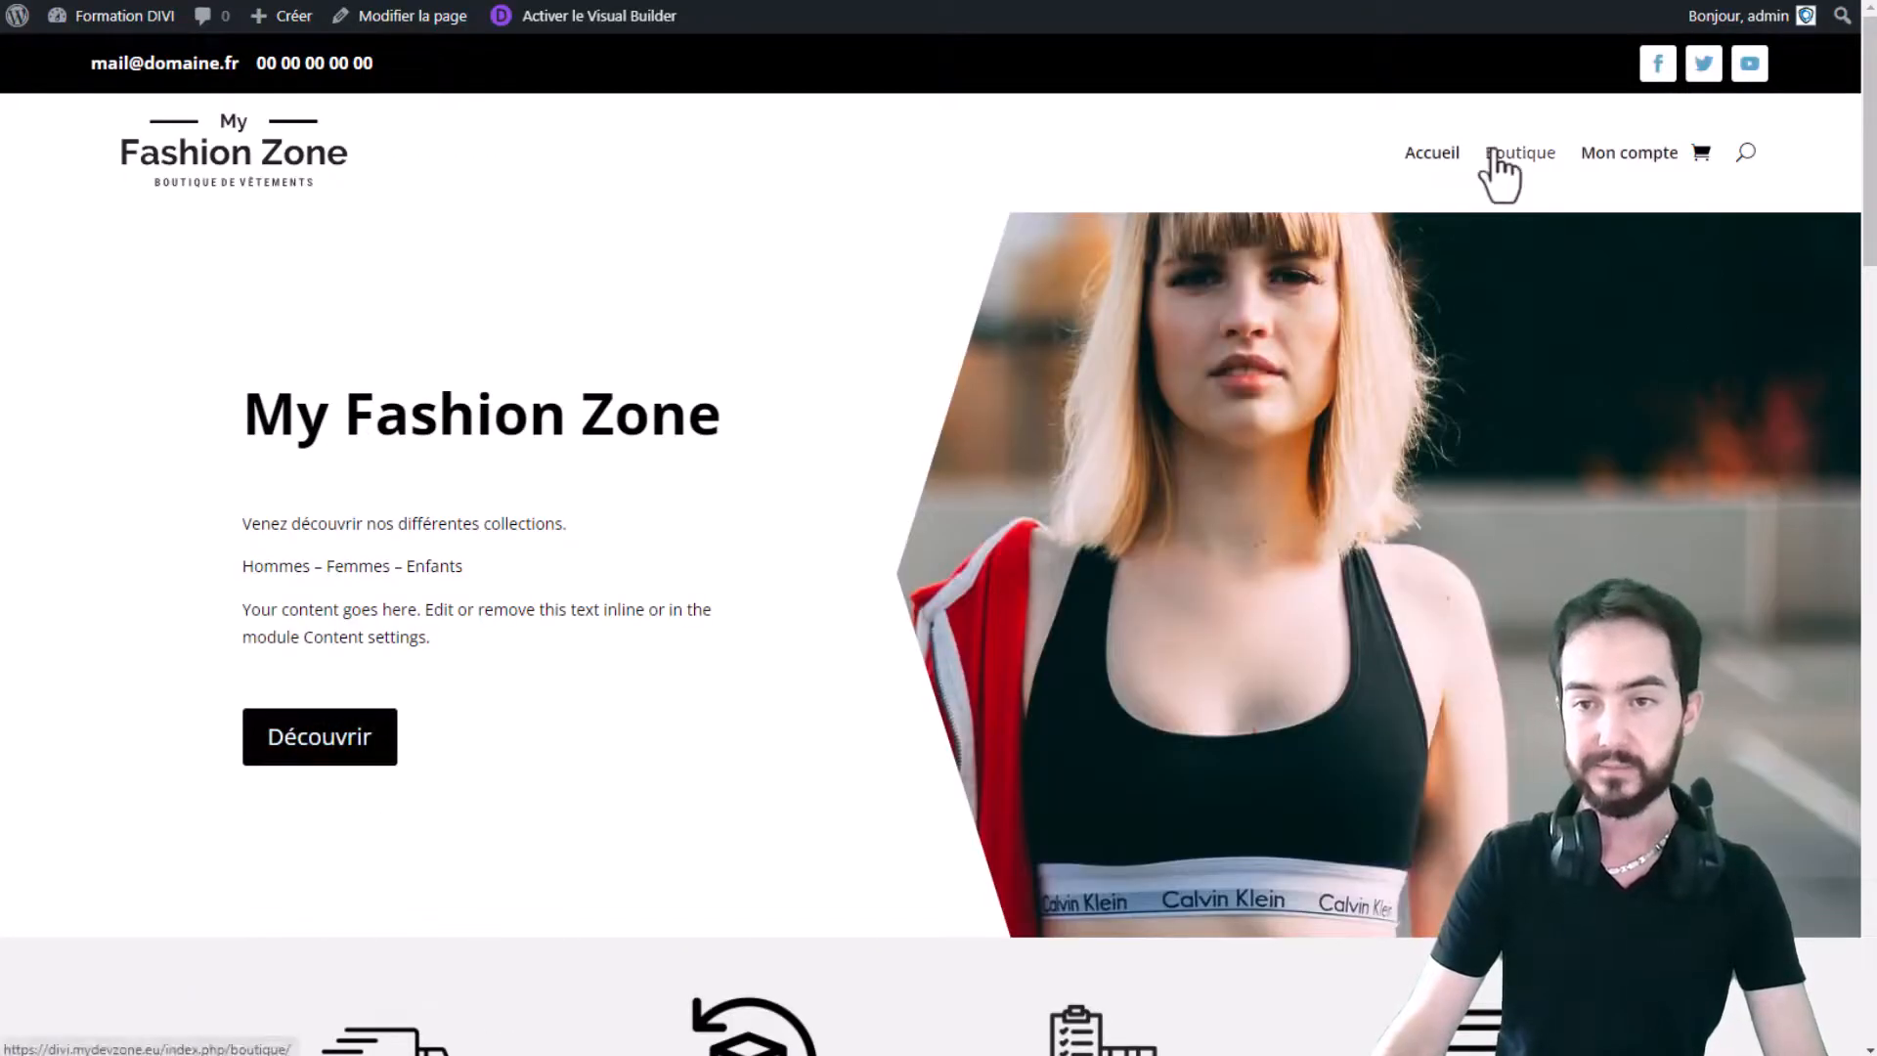
left_click(1493, 157)
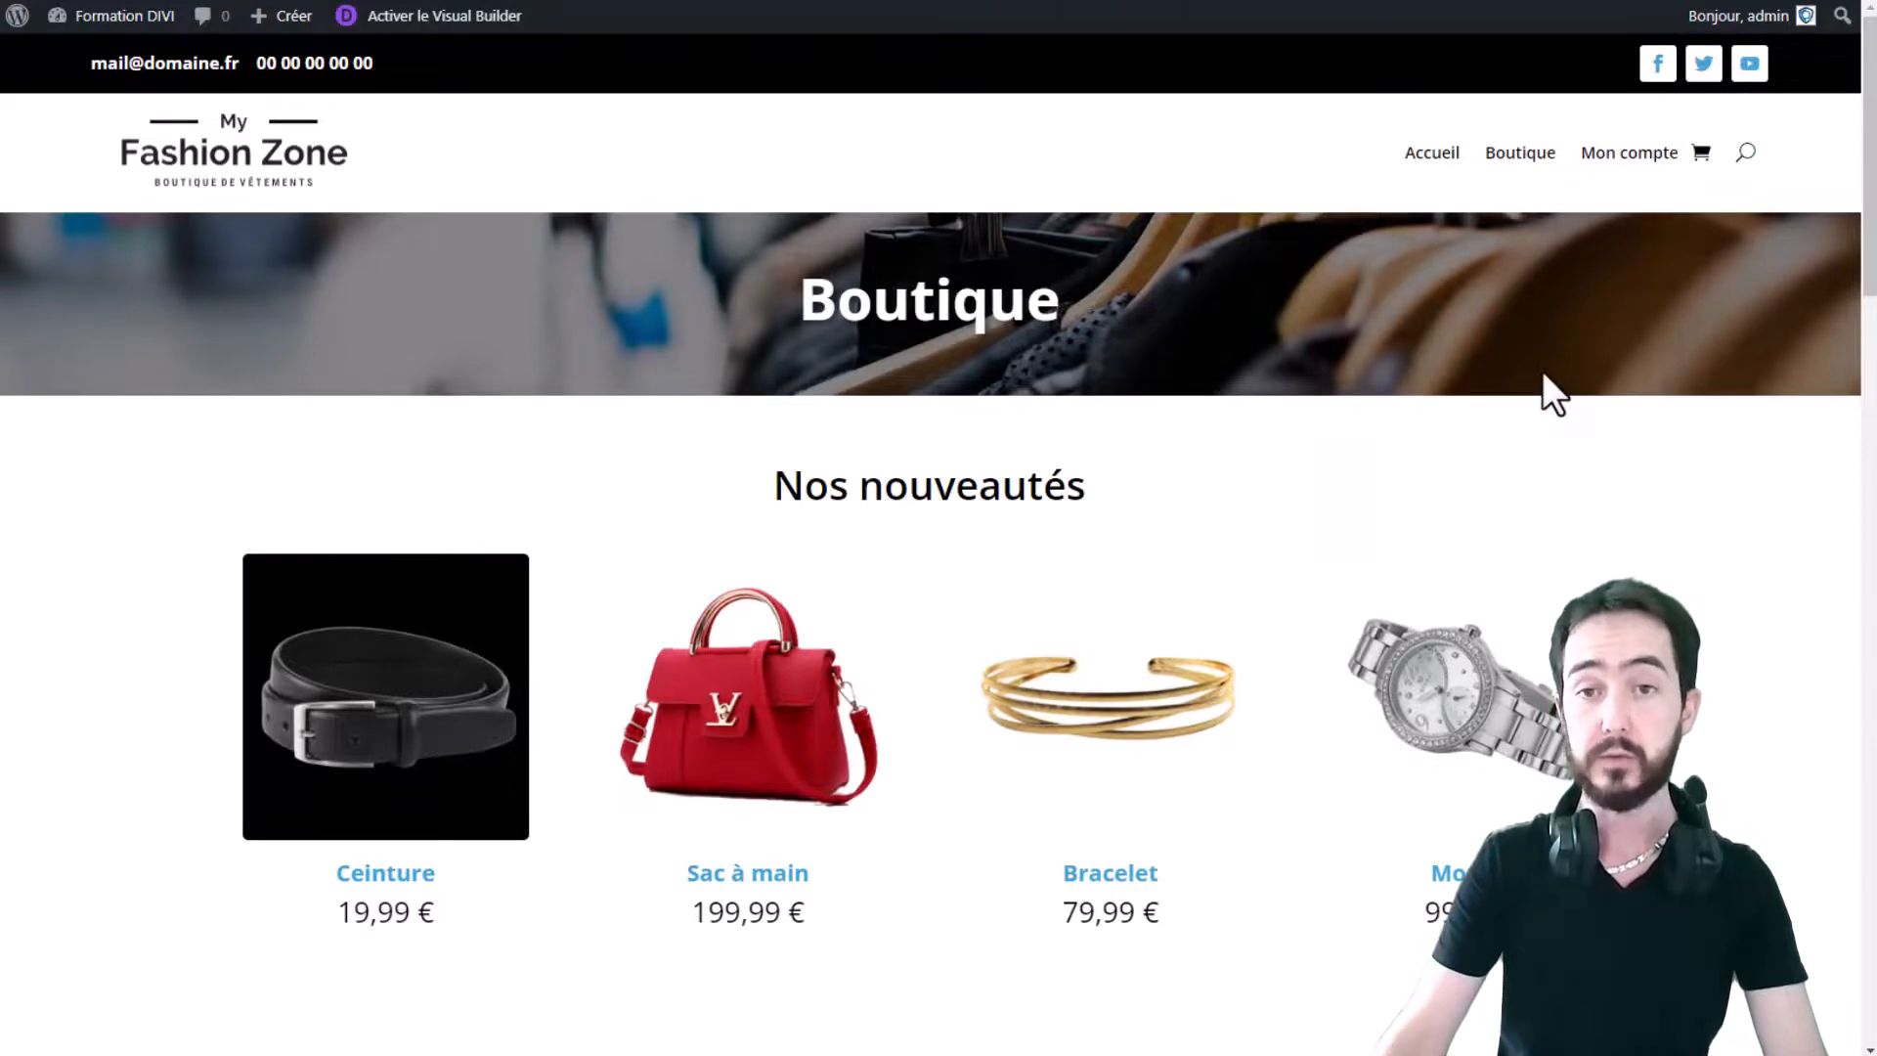
Step: Examine the live Boutique page from the banner and new arrivals through accessories, T-shirts and shoes to the footer
scroll(1163, 396, "down", 1)
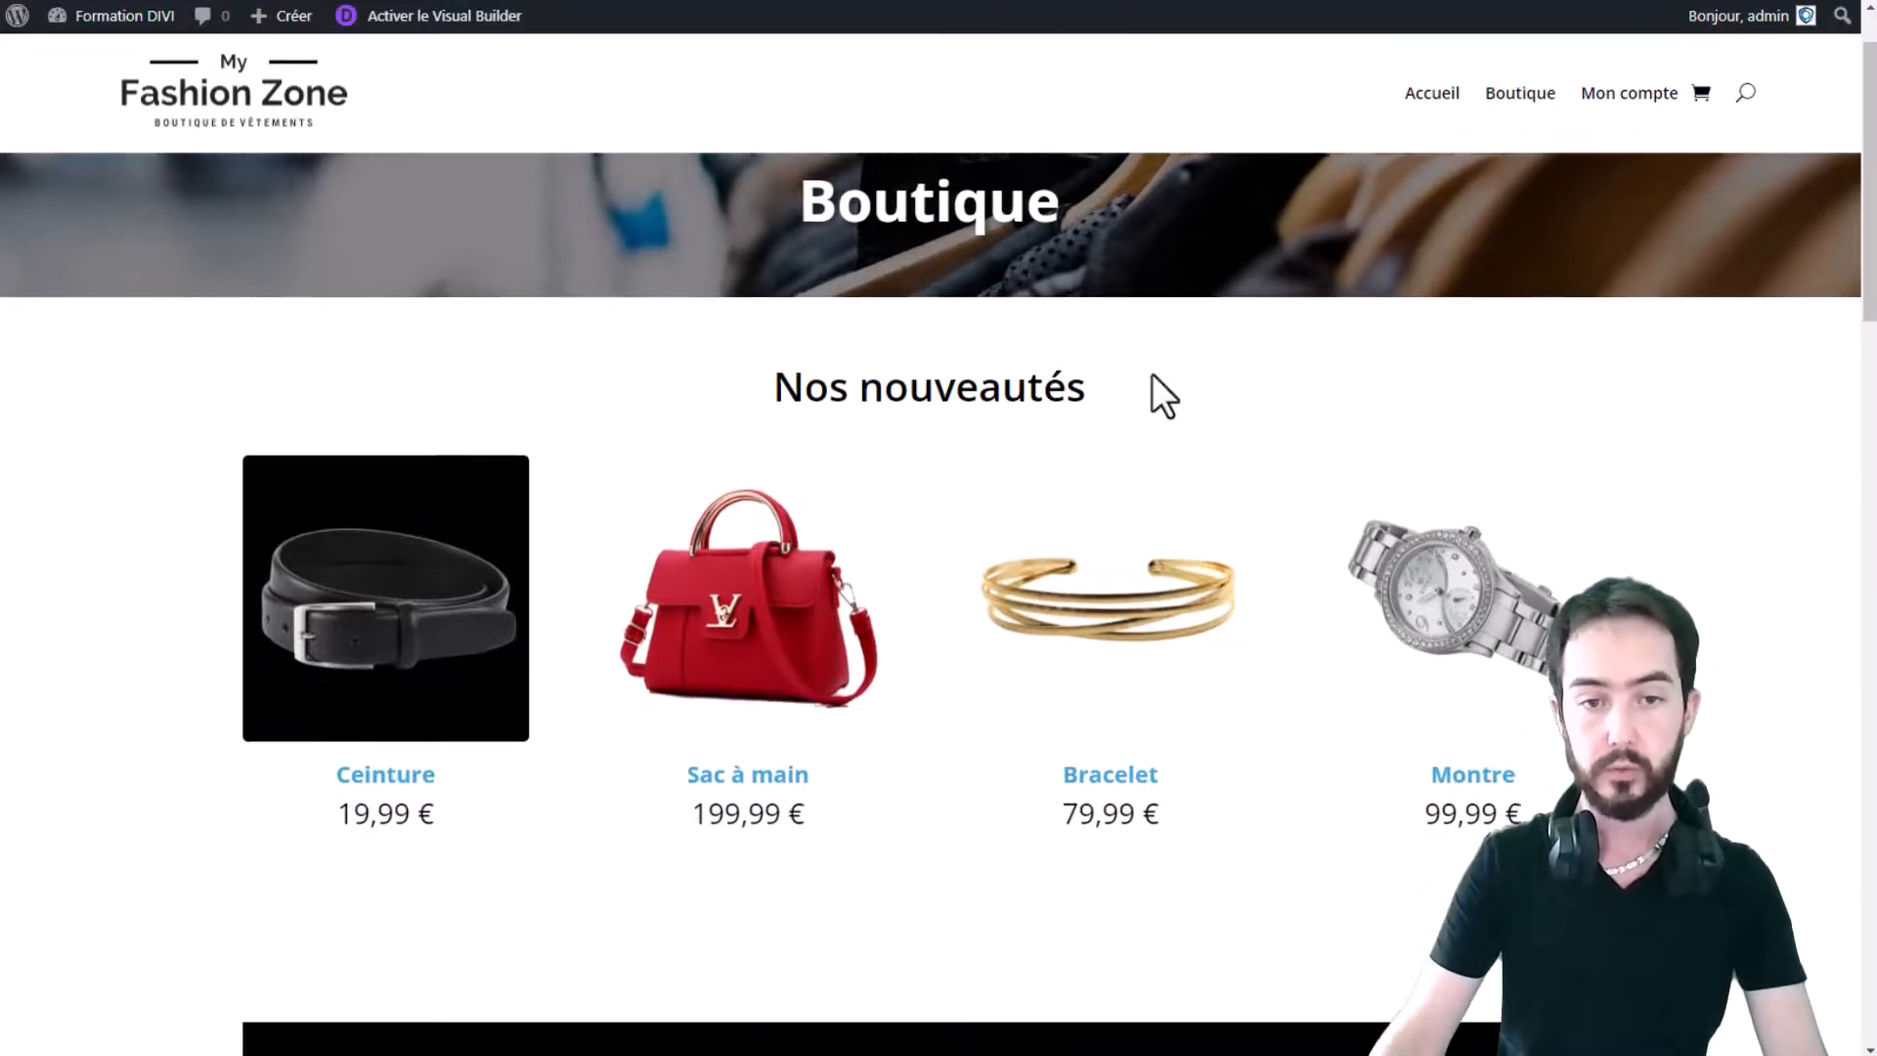
scroll(1151, 374, "down", 10)
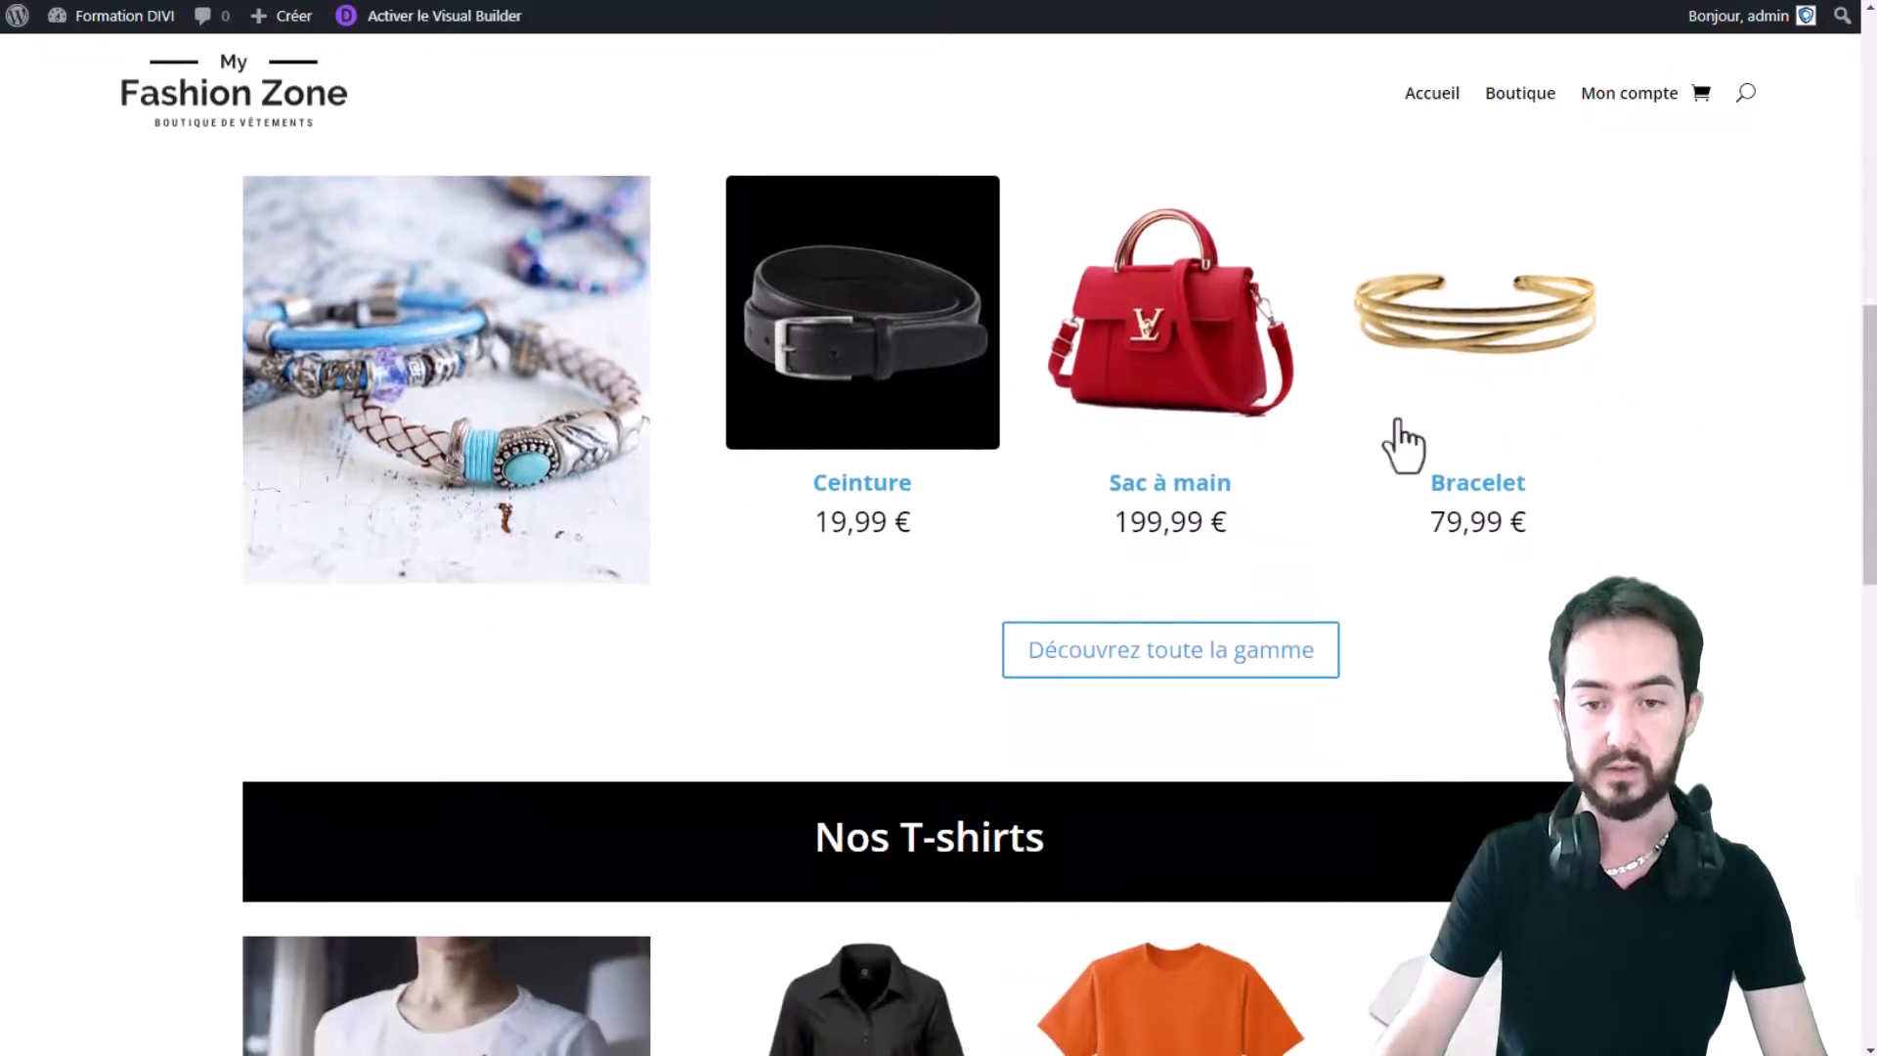
scroll(917, 520, "down", 10)
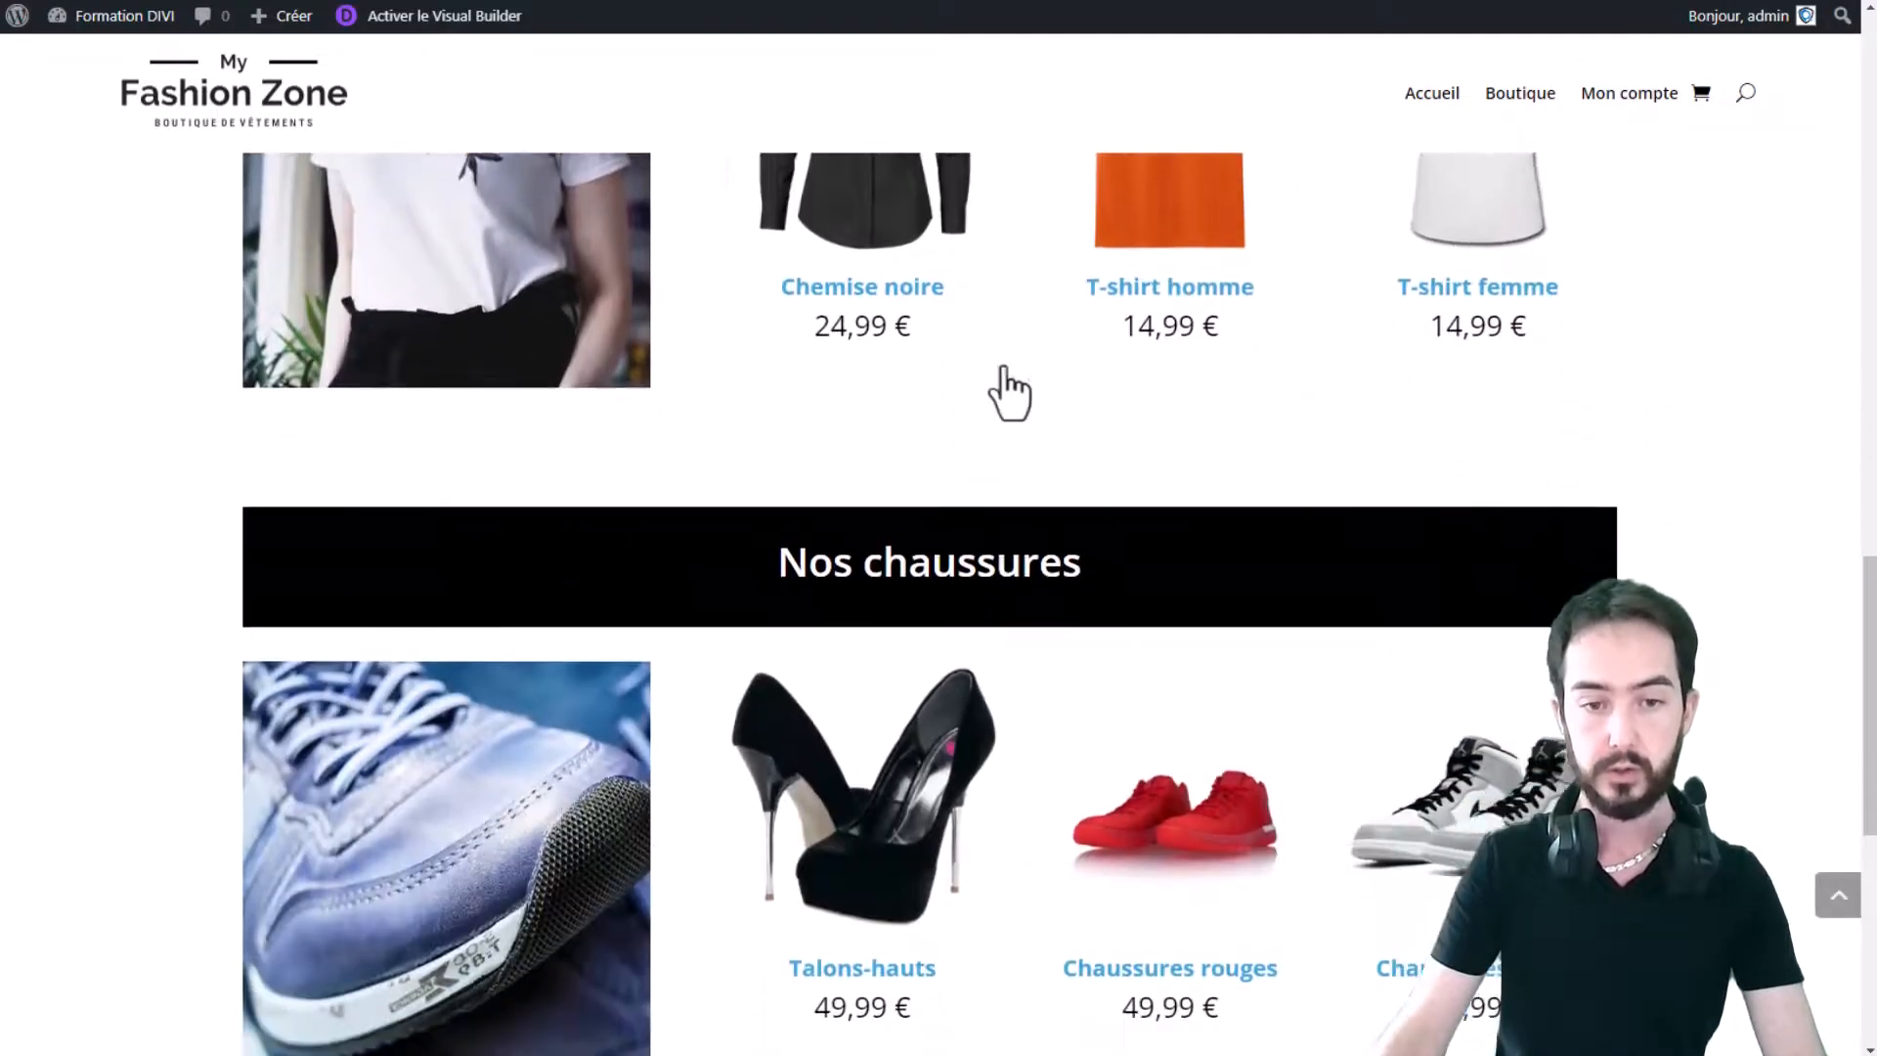
scroll(1007, 391, "down", 6)
scroll(1642, 533, "up", 1)
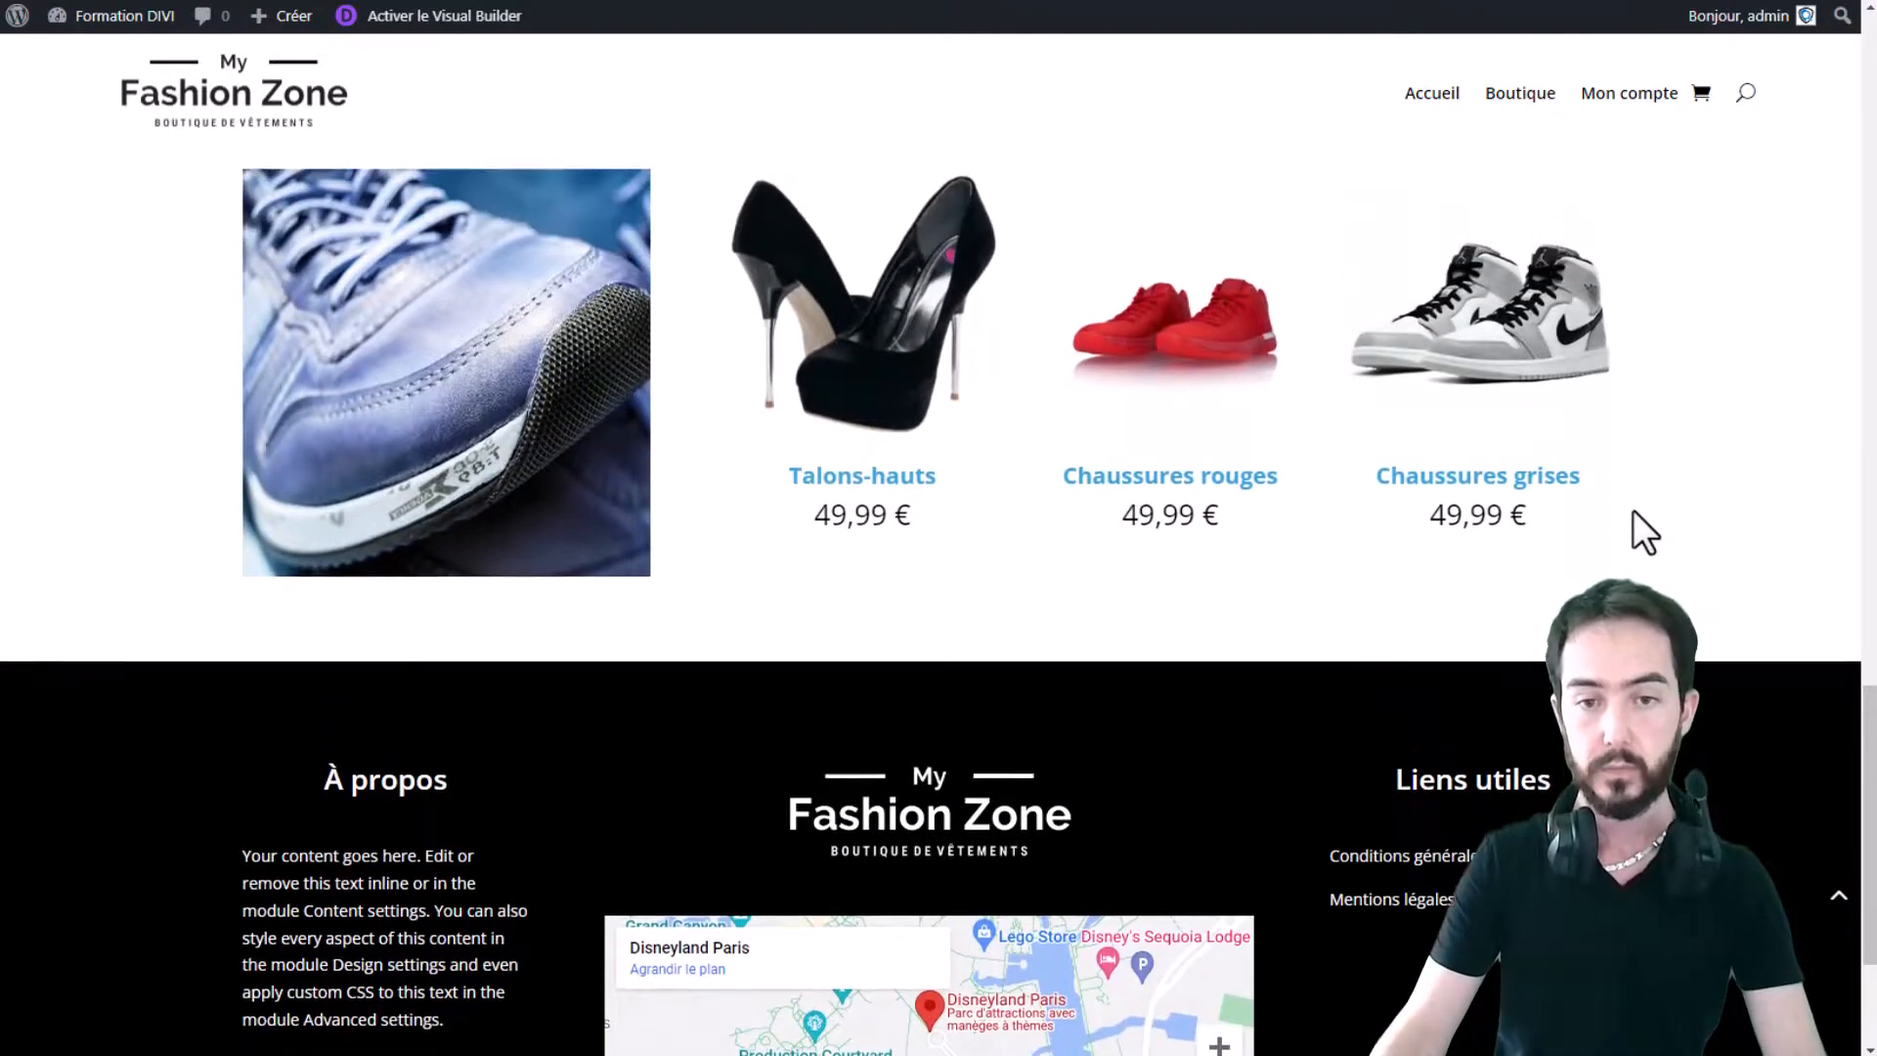
scroll(1632, 511, "up", 14)
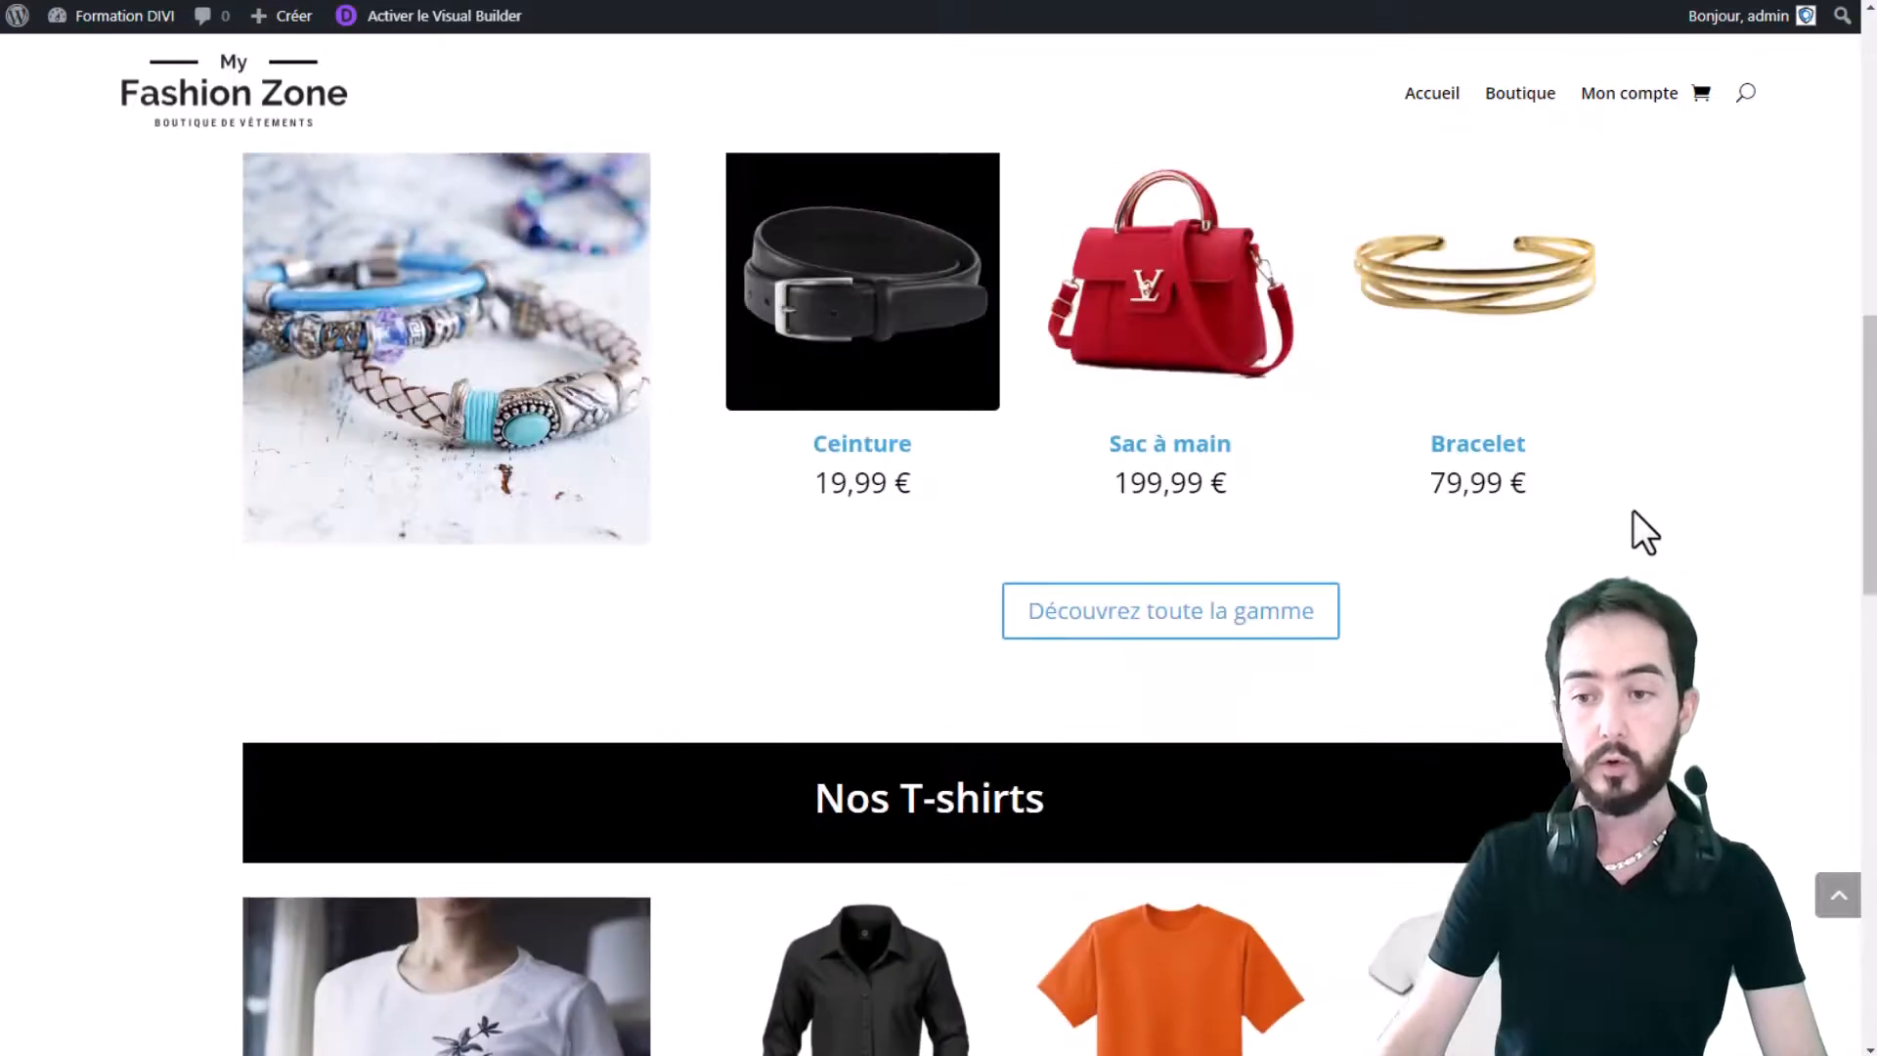
scroll(1632, 510, "up", 12)
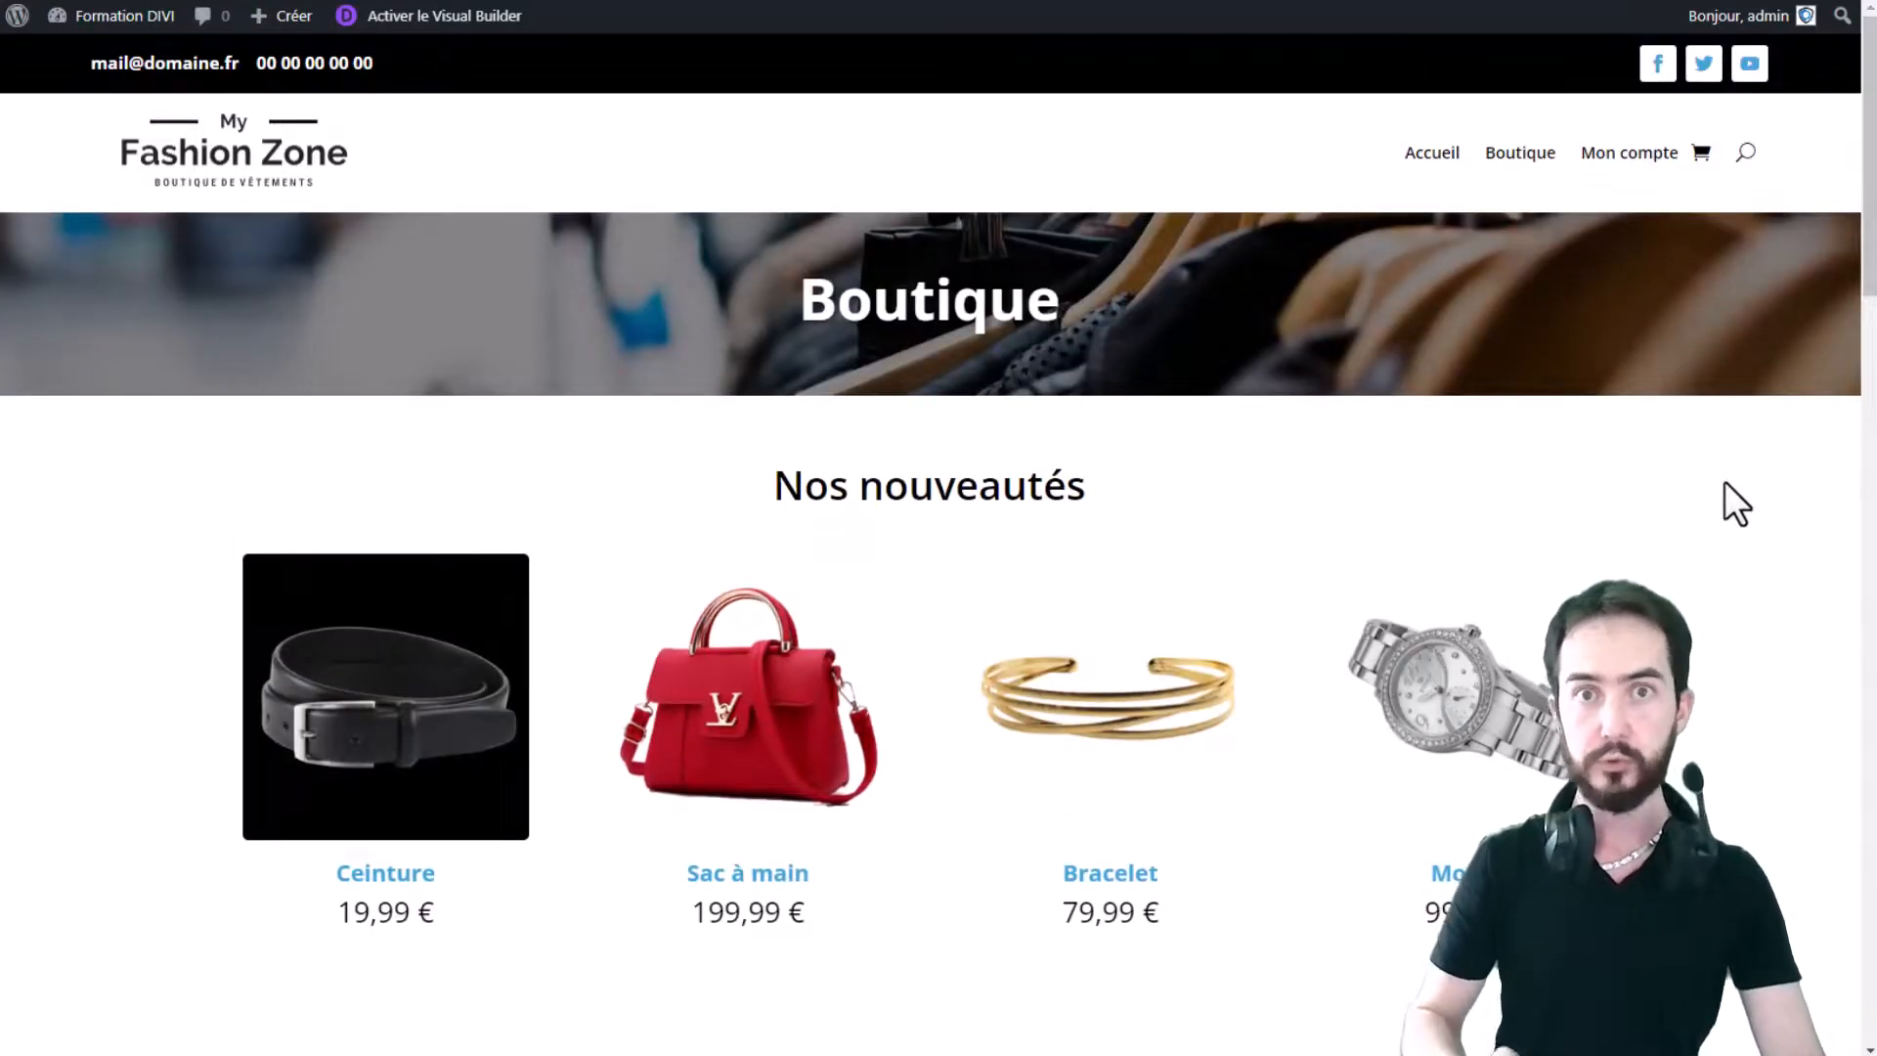
scroll(1716, 486, "down", 1)
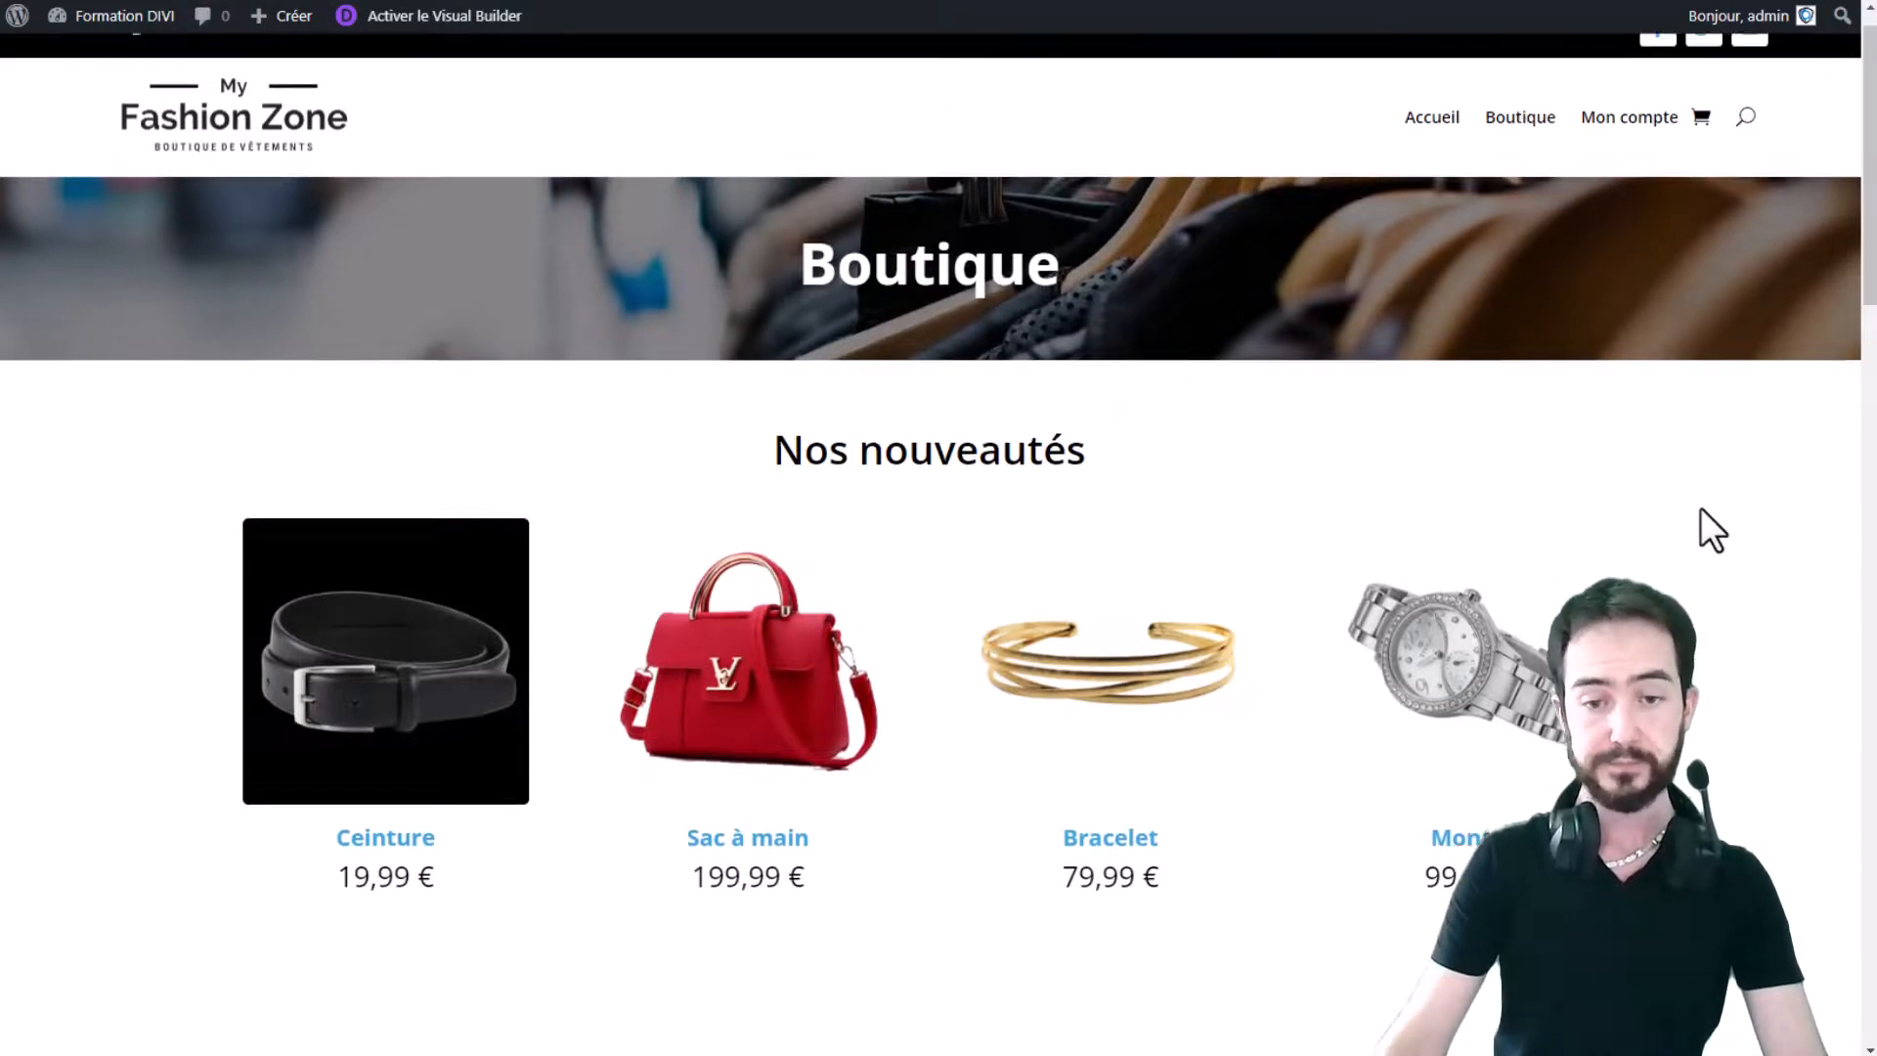
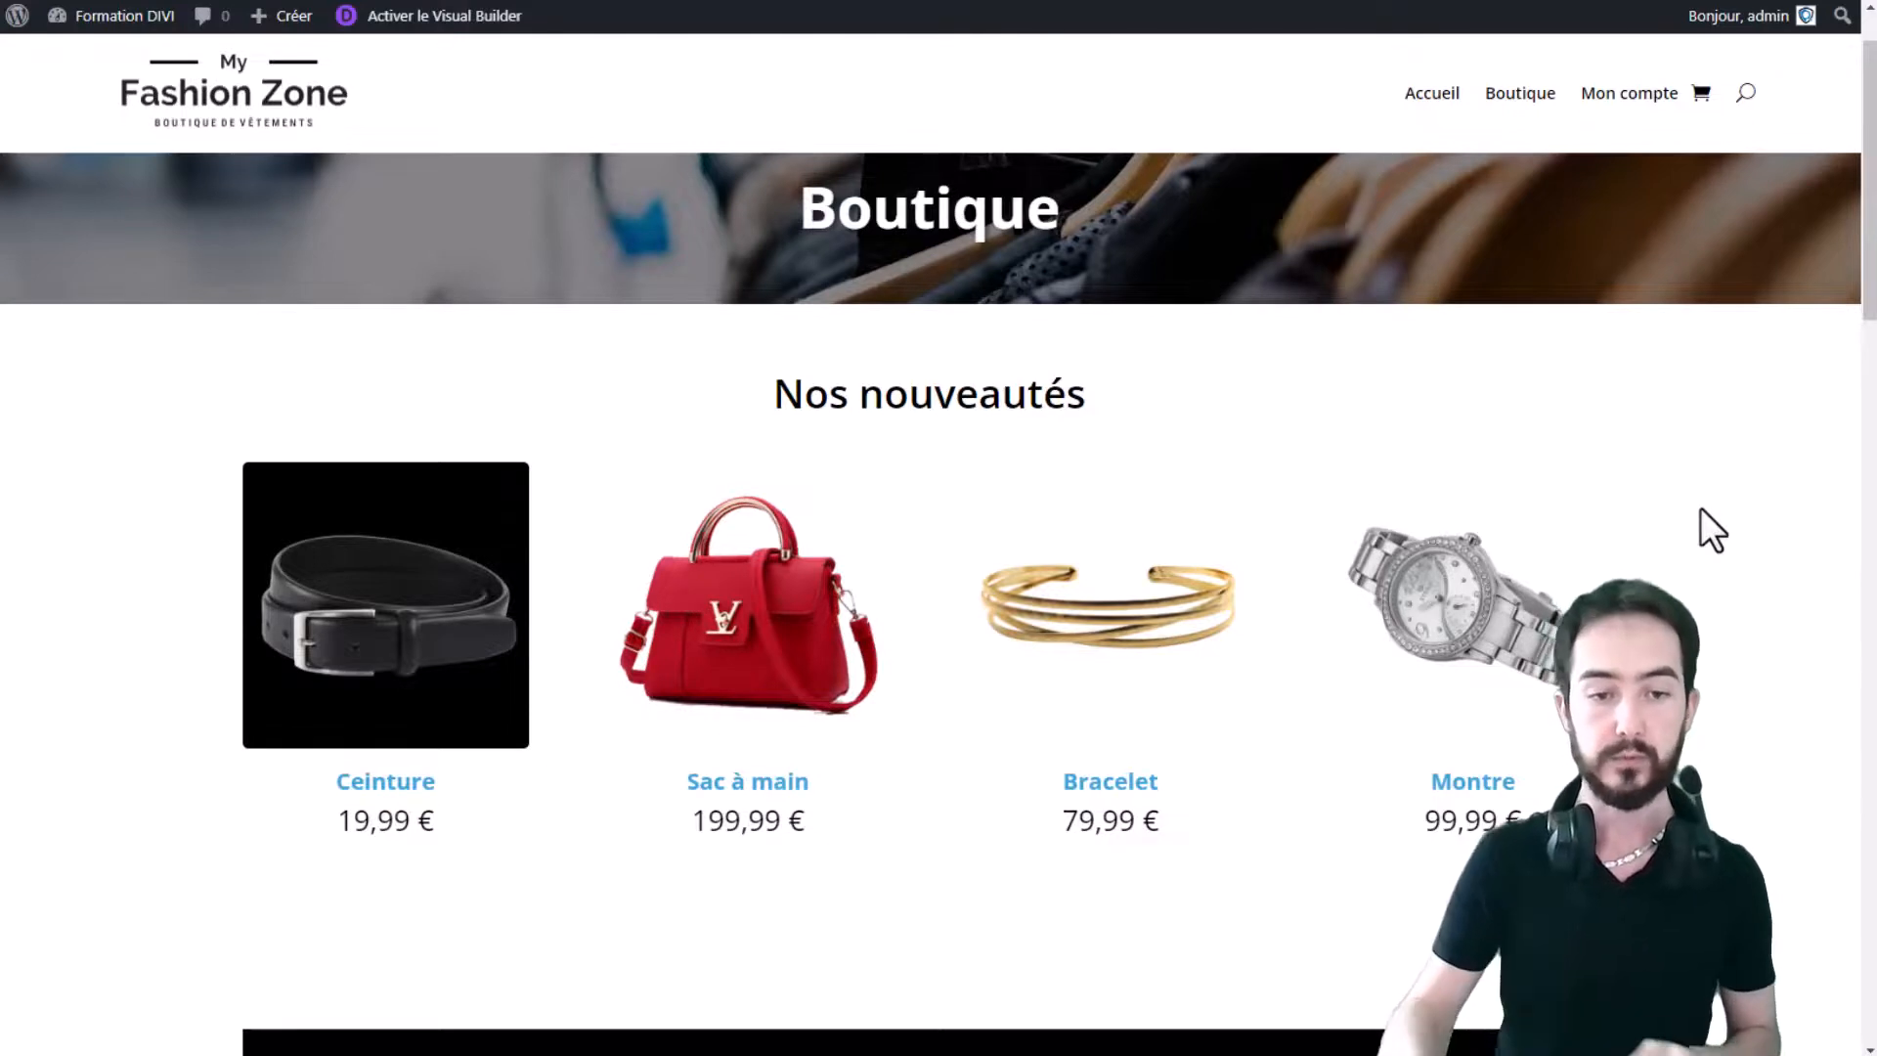
Step: Open the "Sac à main" product page and review its details, description and similar products
left_click(847, 710)
scroll(444, 224, "down", 3)
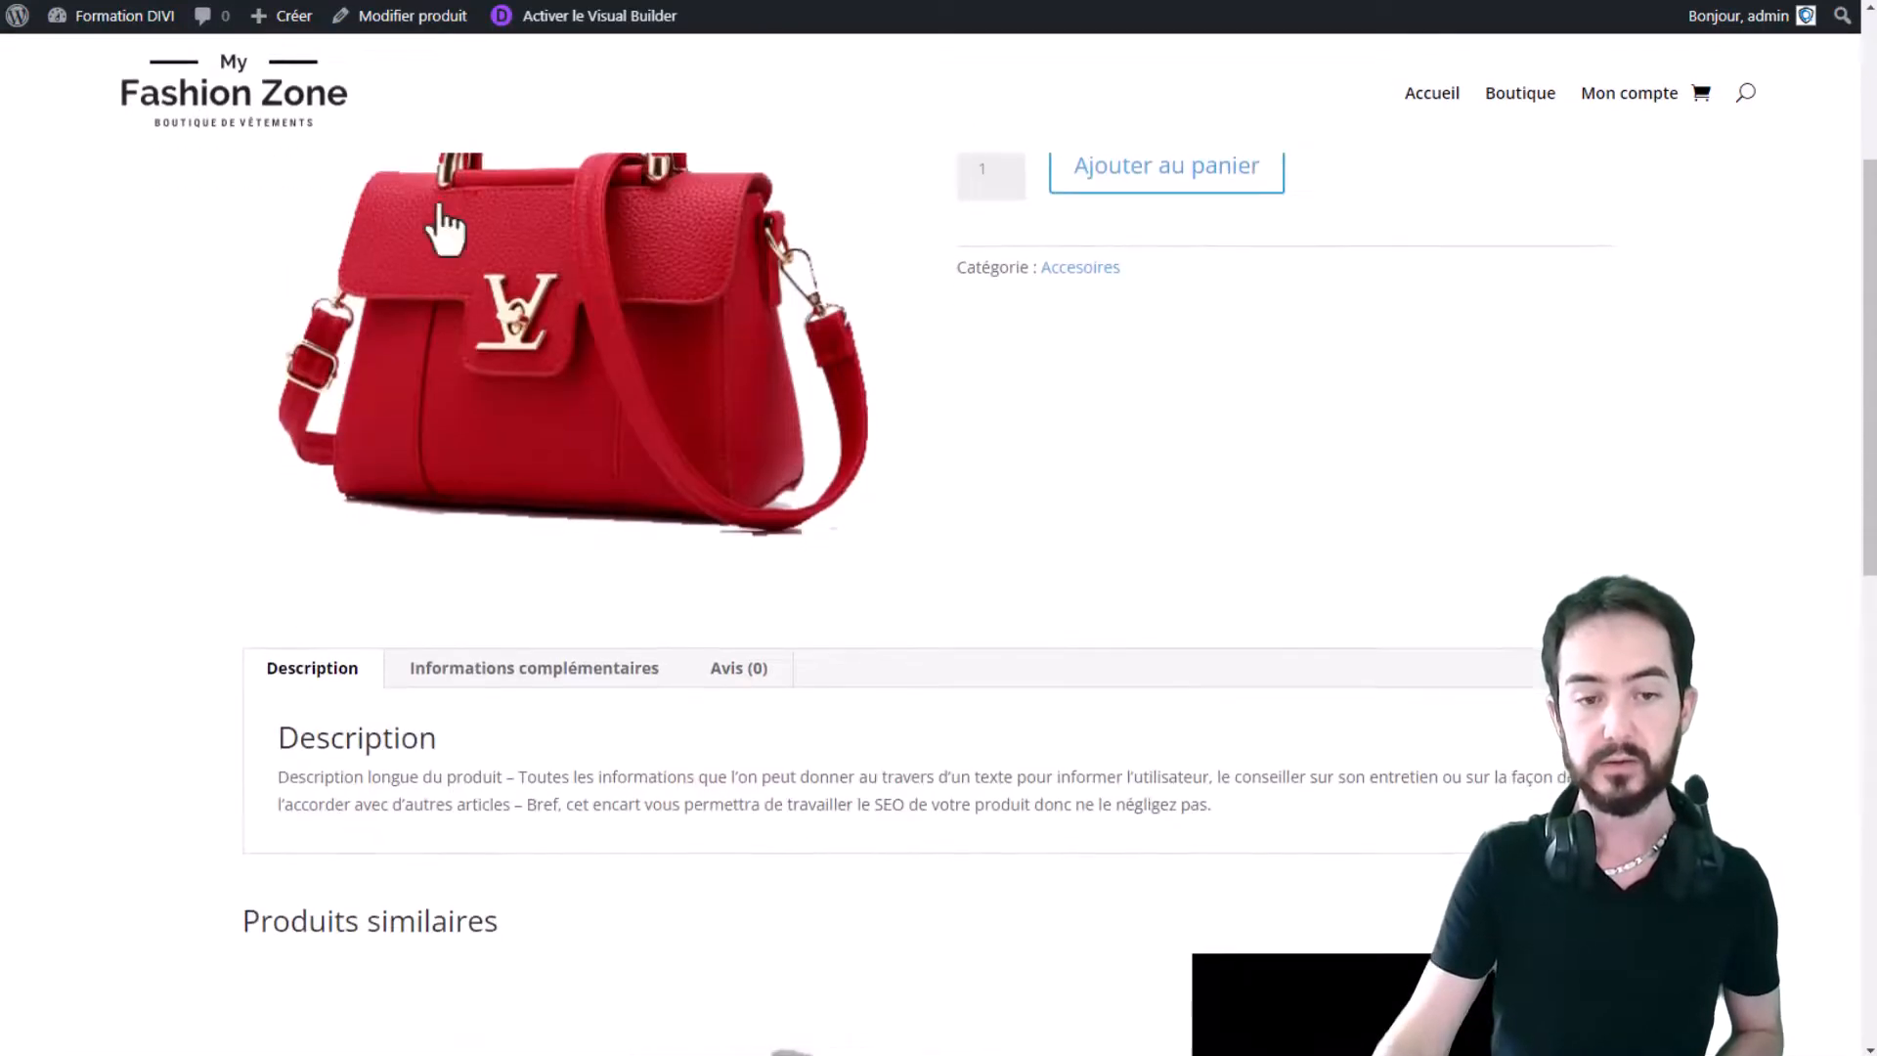
scroll(1173, 175, "down", 6)
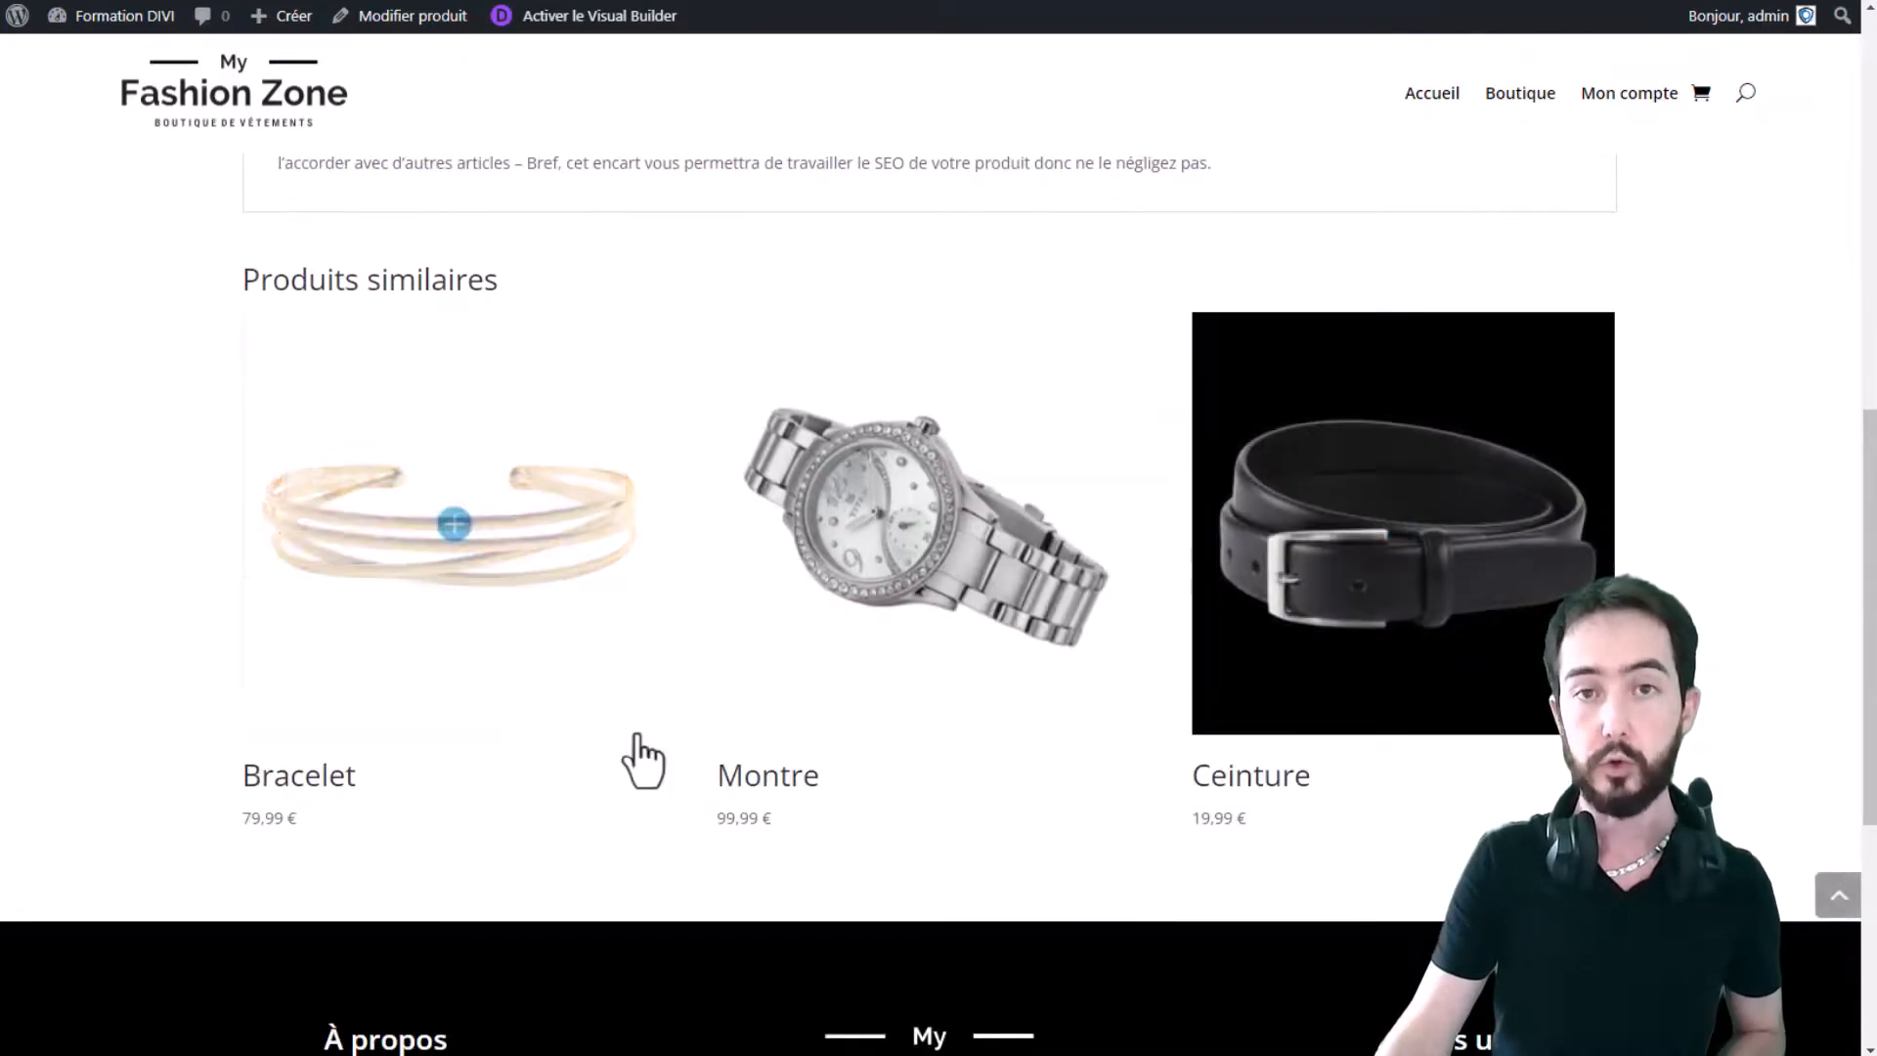
scroll(642, 761, "up", 10)
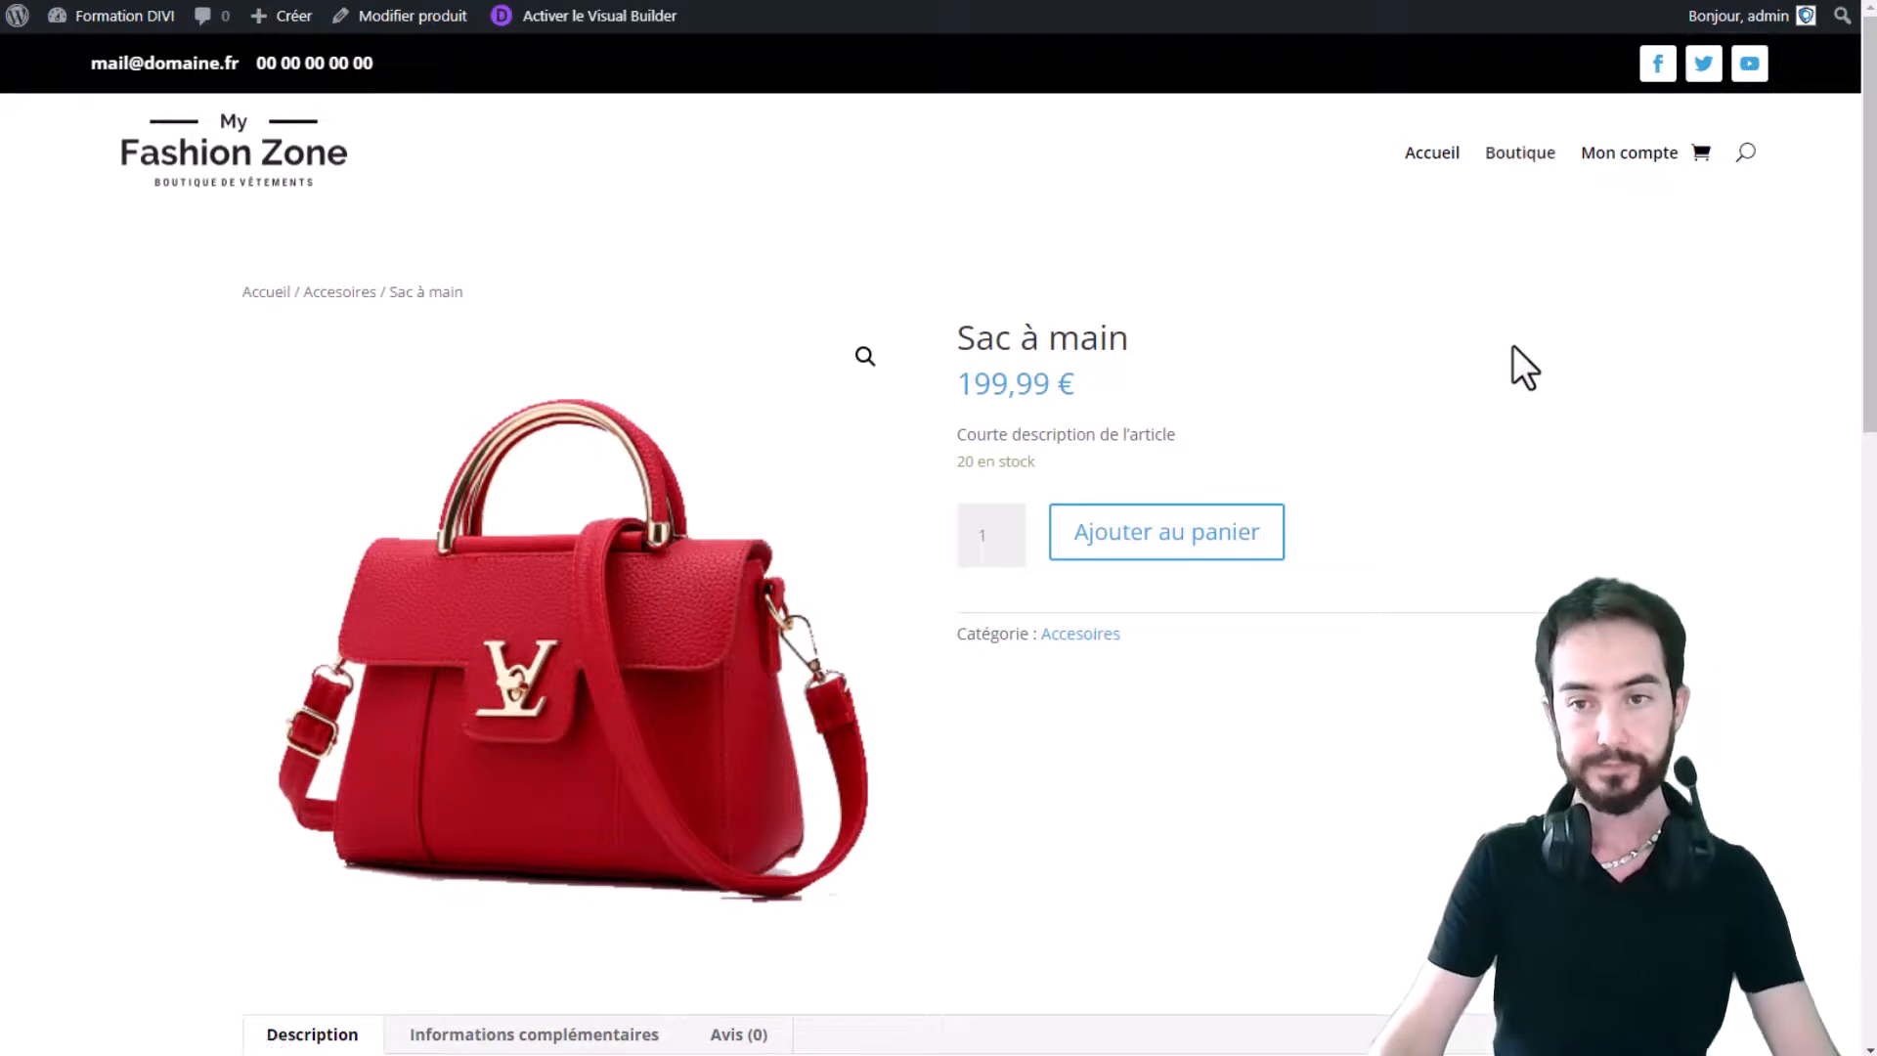
scroll(959, 489, "down", 2)
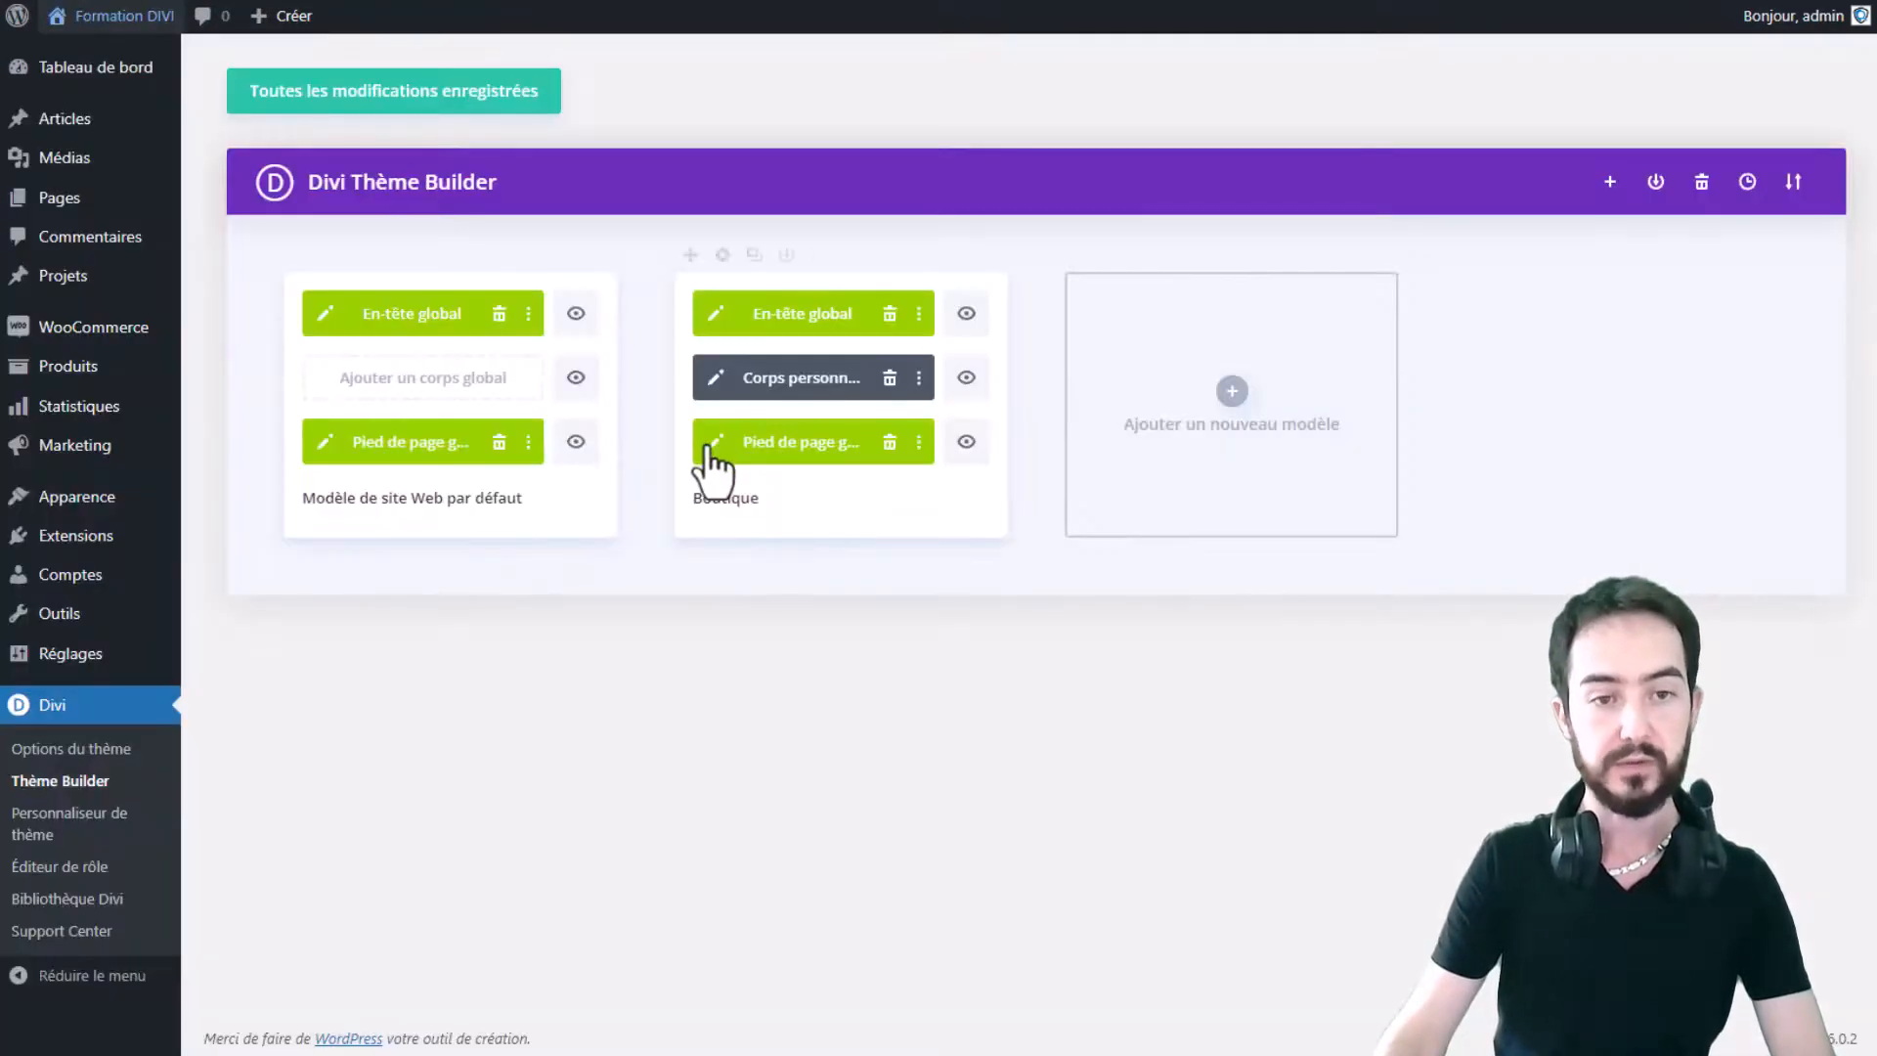
Step: Return to the Theme Builder, reopen the Boutique template's custom body, and open the settings of the "Nos nouveautés" products module
left_click(713, 383)
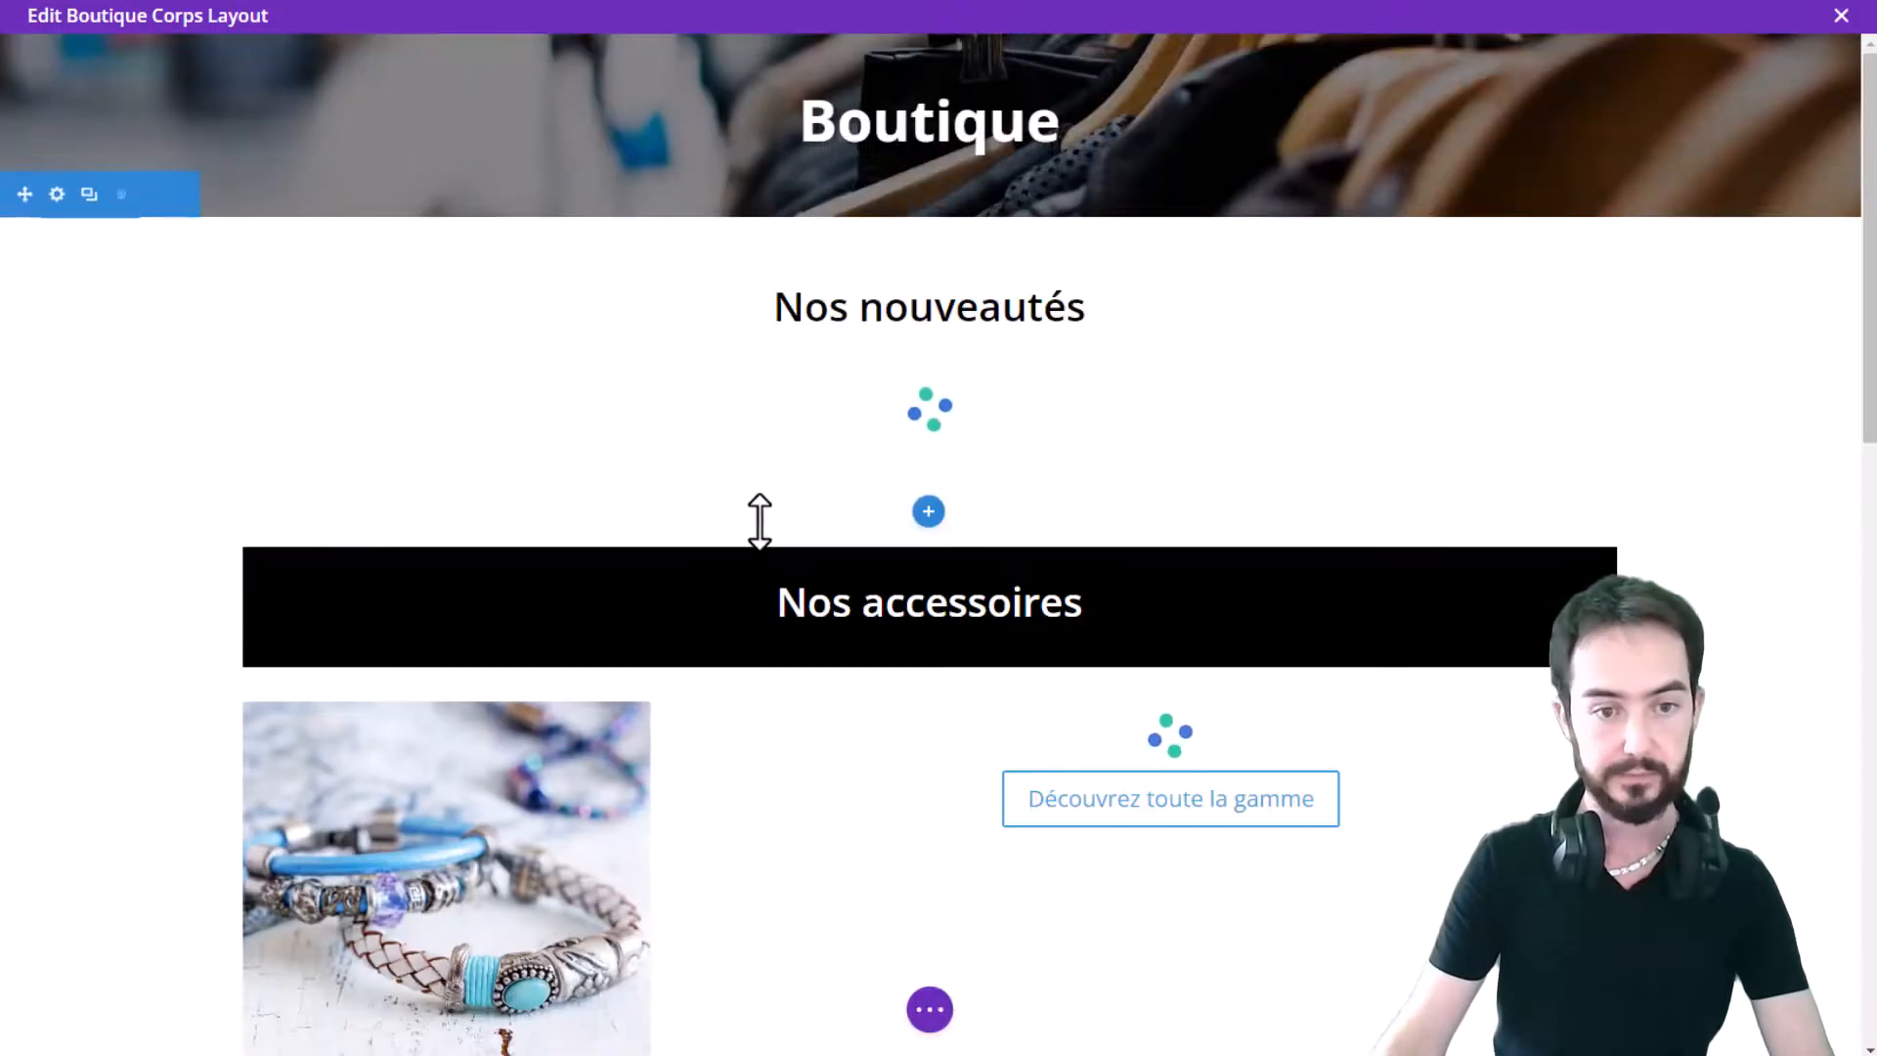
scroll(1015, 546, "down", 3)
scroll(999, 494, "up", 3)
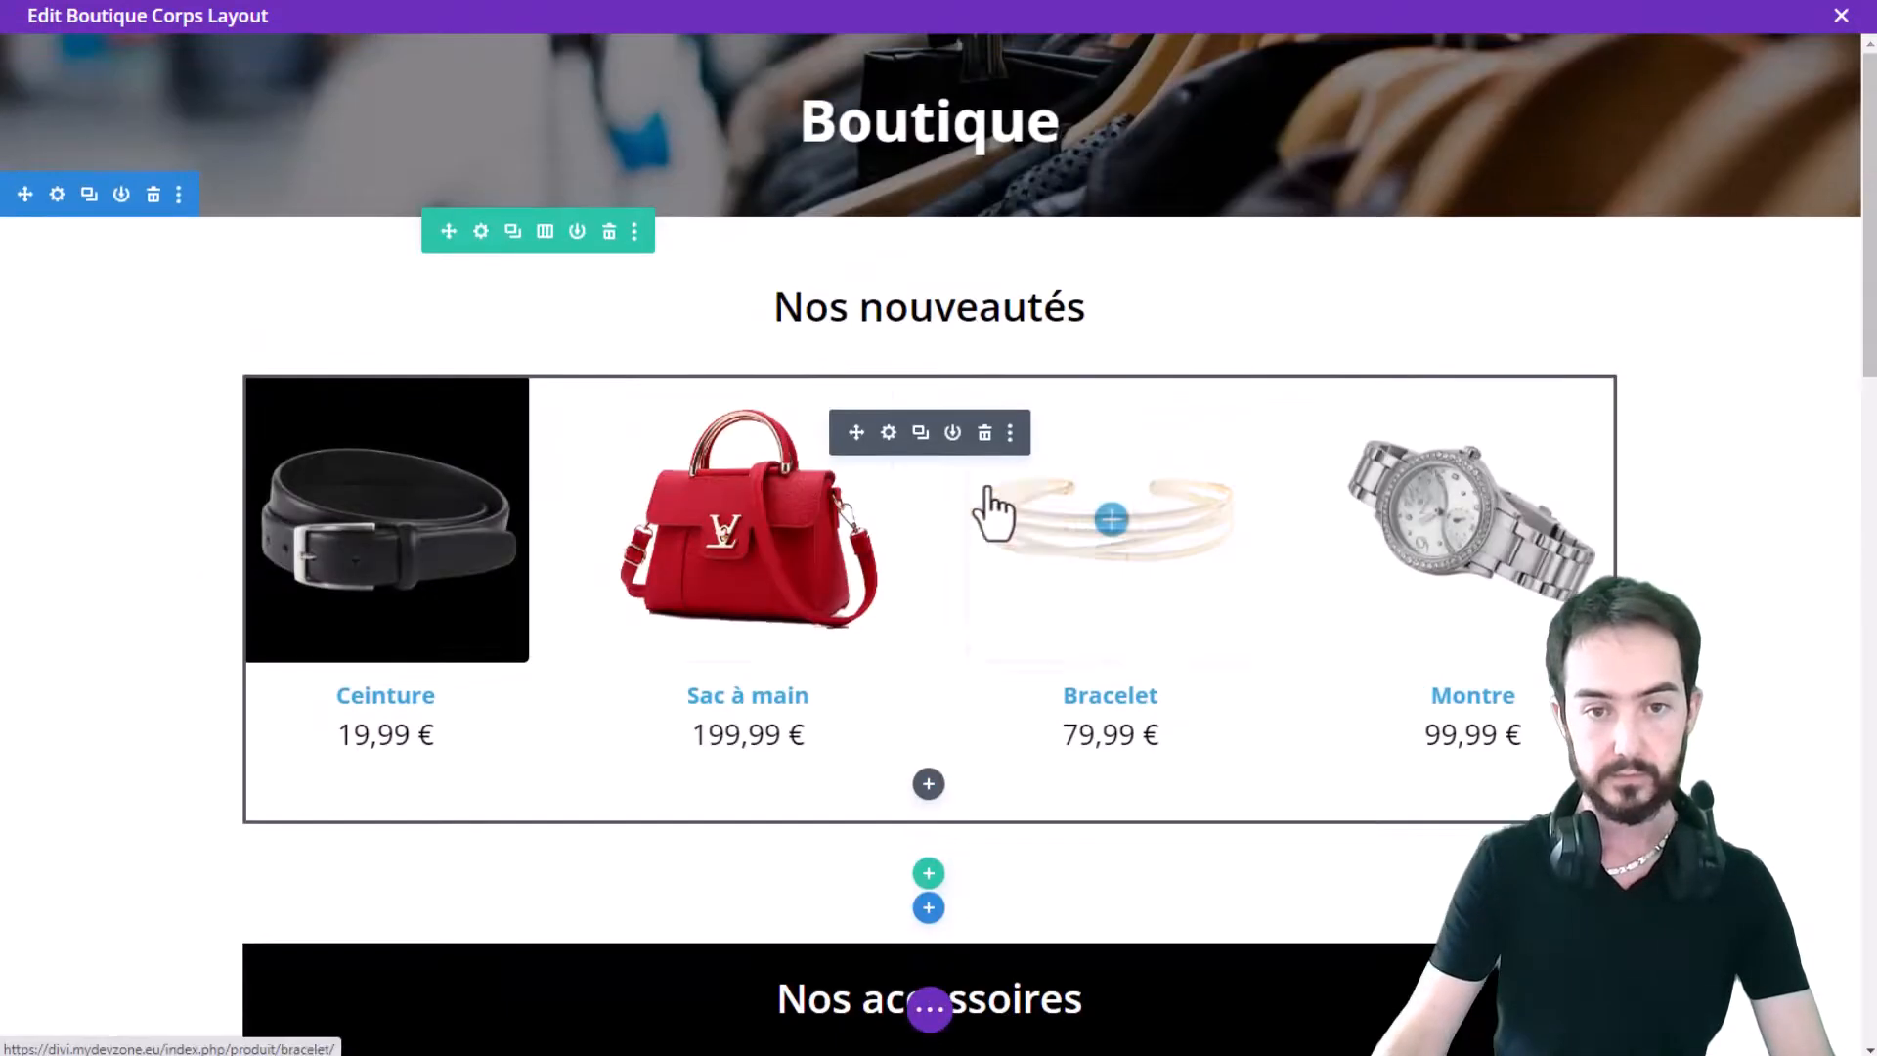
left_click(888, 434)
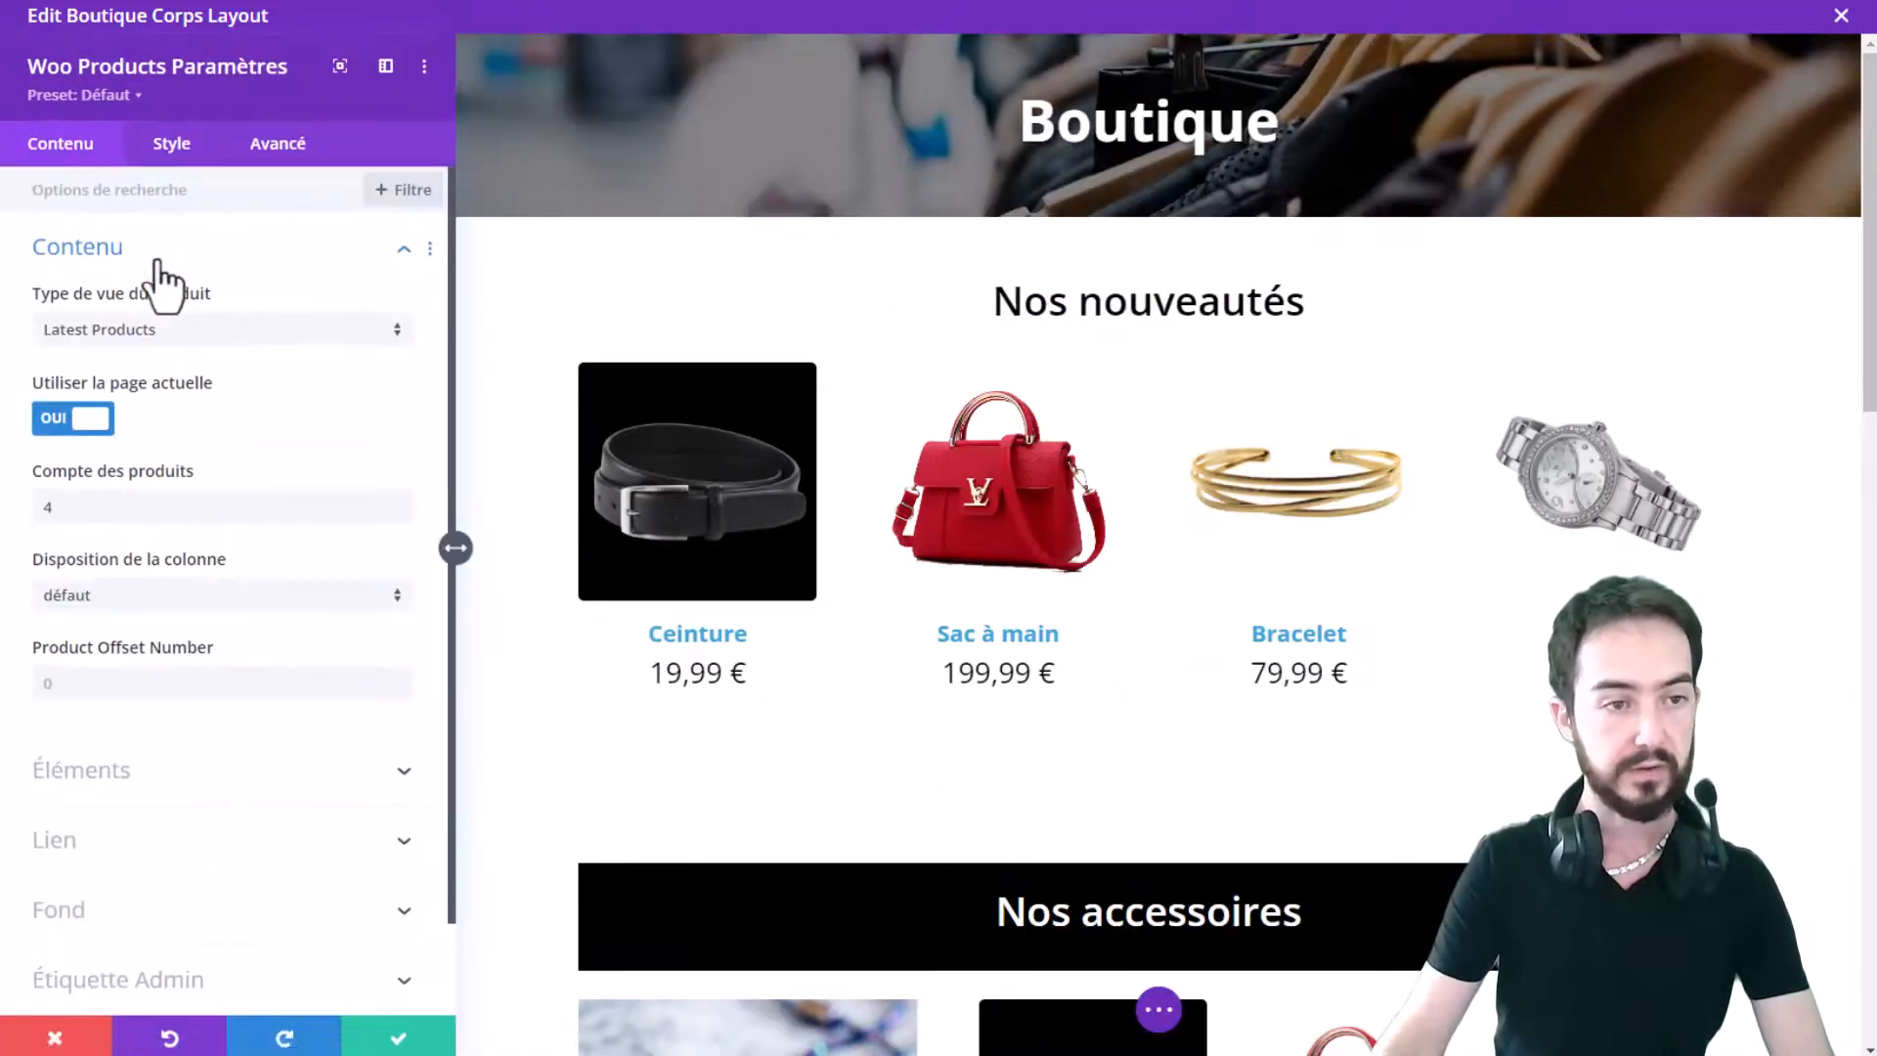
Step: Make the overlay icon colour and overlay background colour of the "Nos nouveautés" products transparent, and save the module
left_click(166, 145)
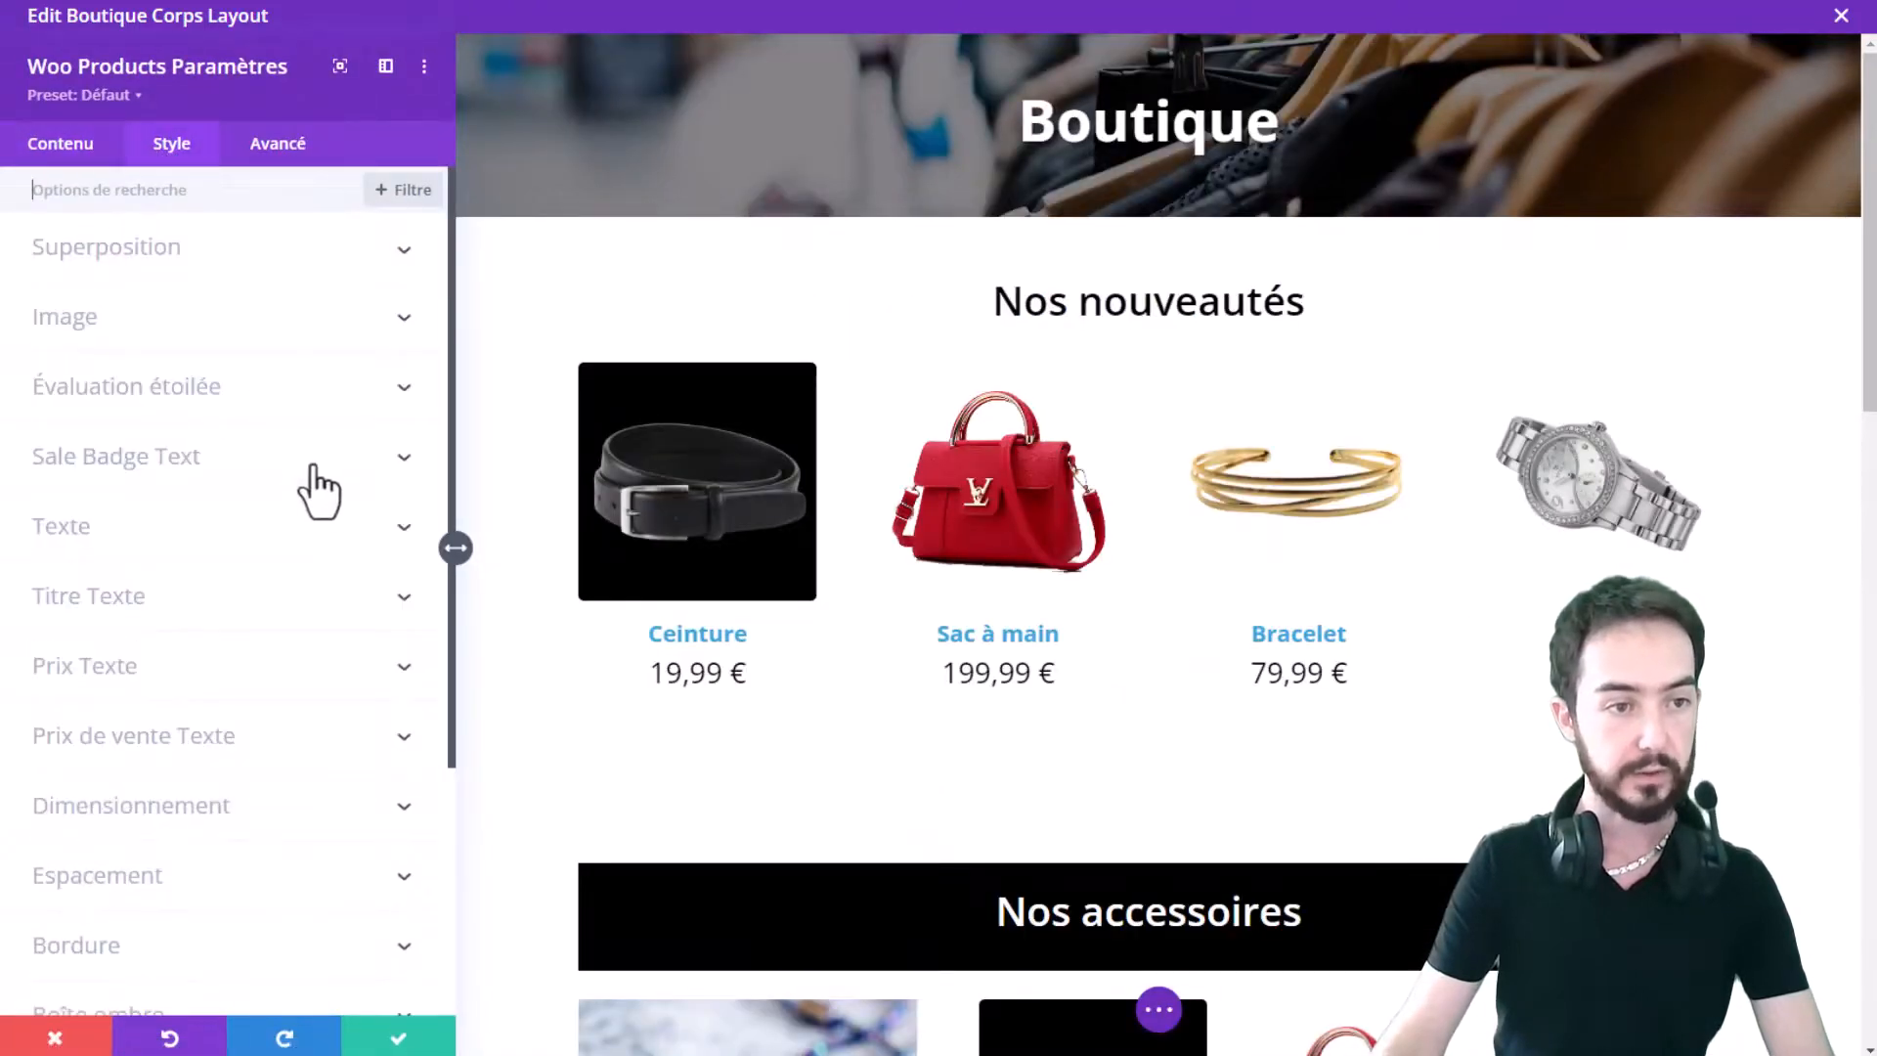
left_click(208, 279)
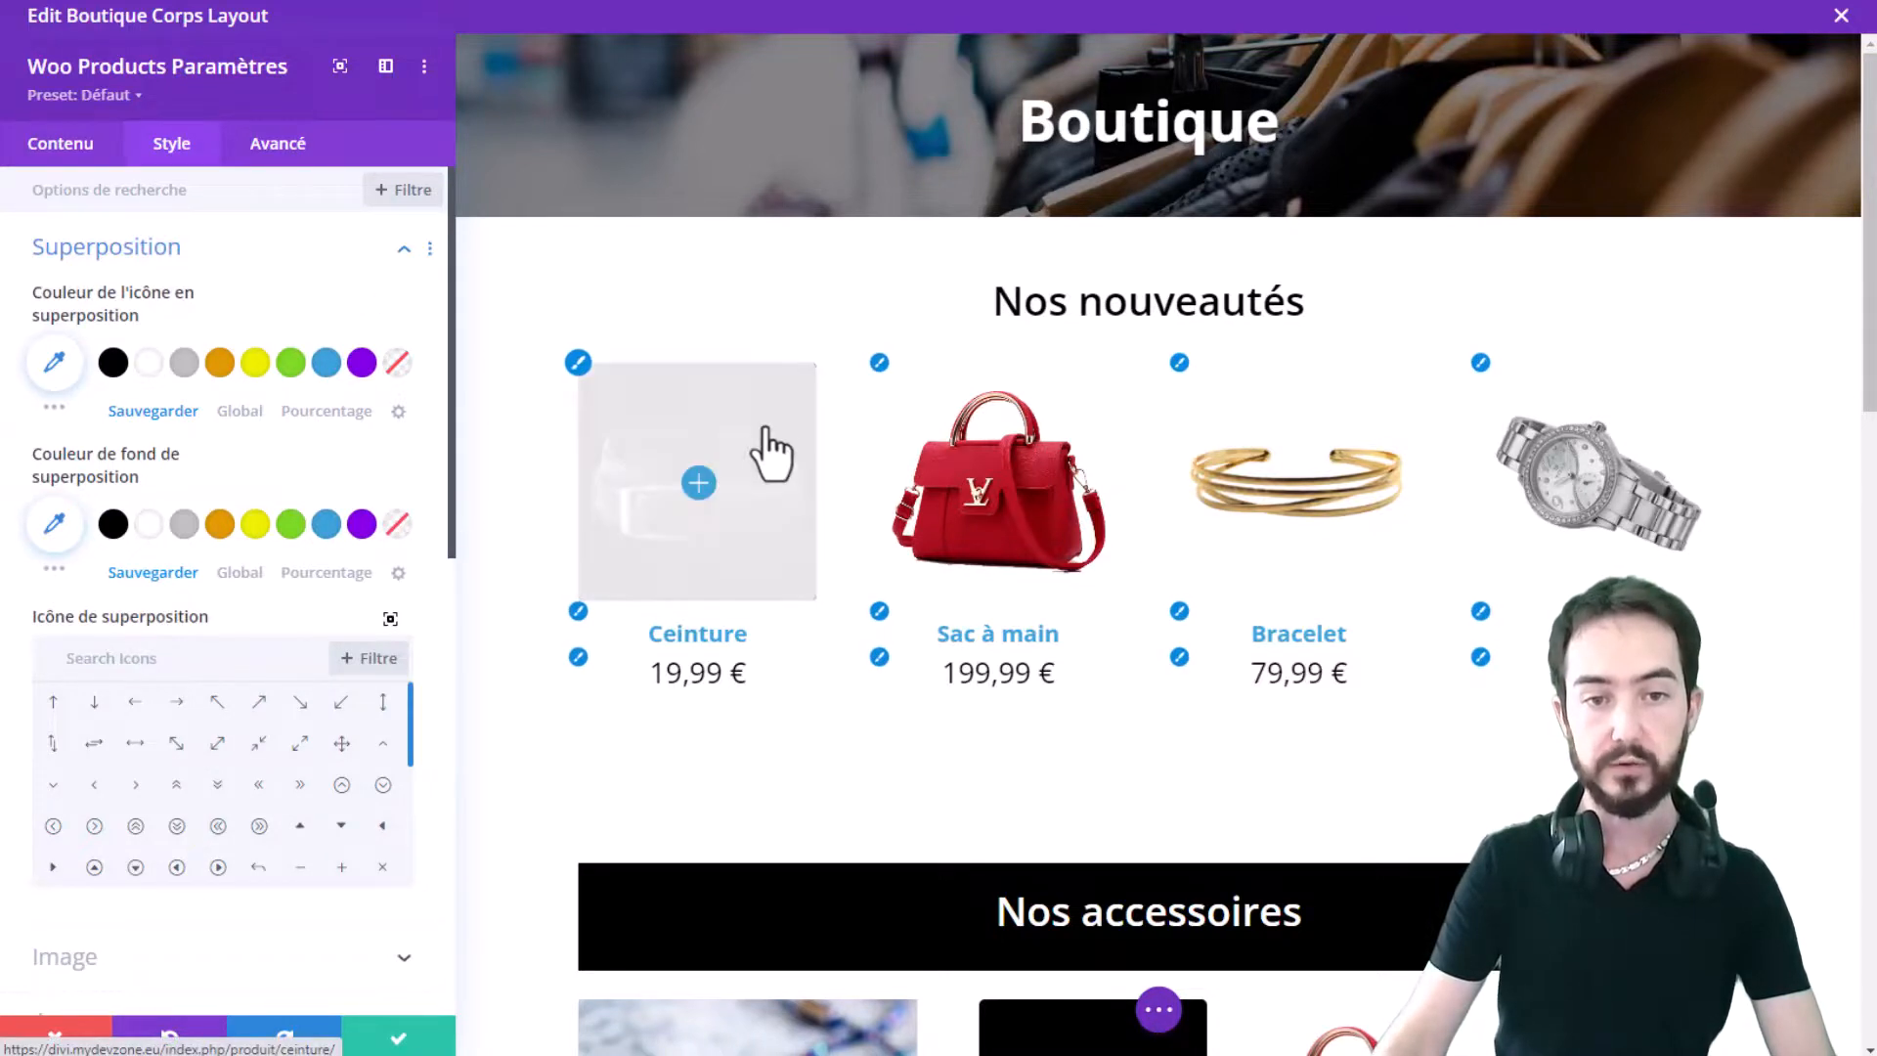
left_click(395, 363)
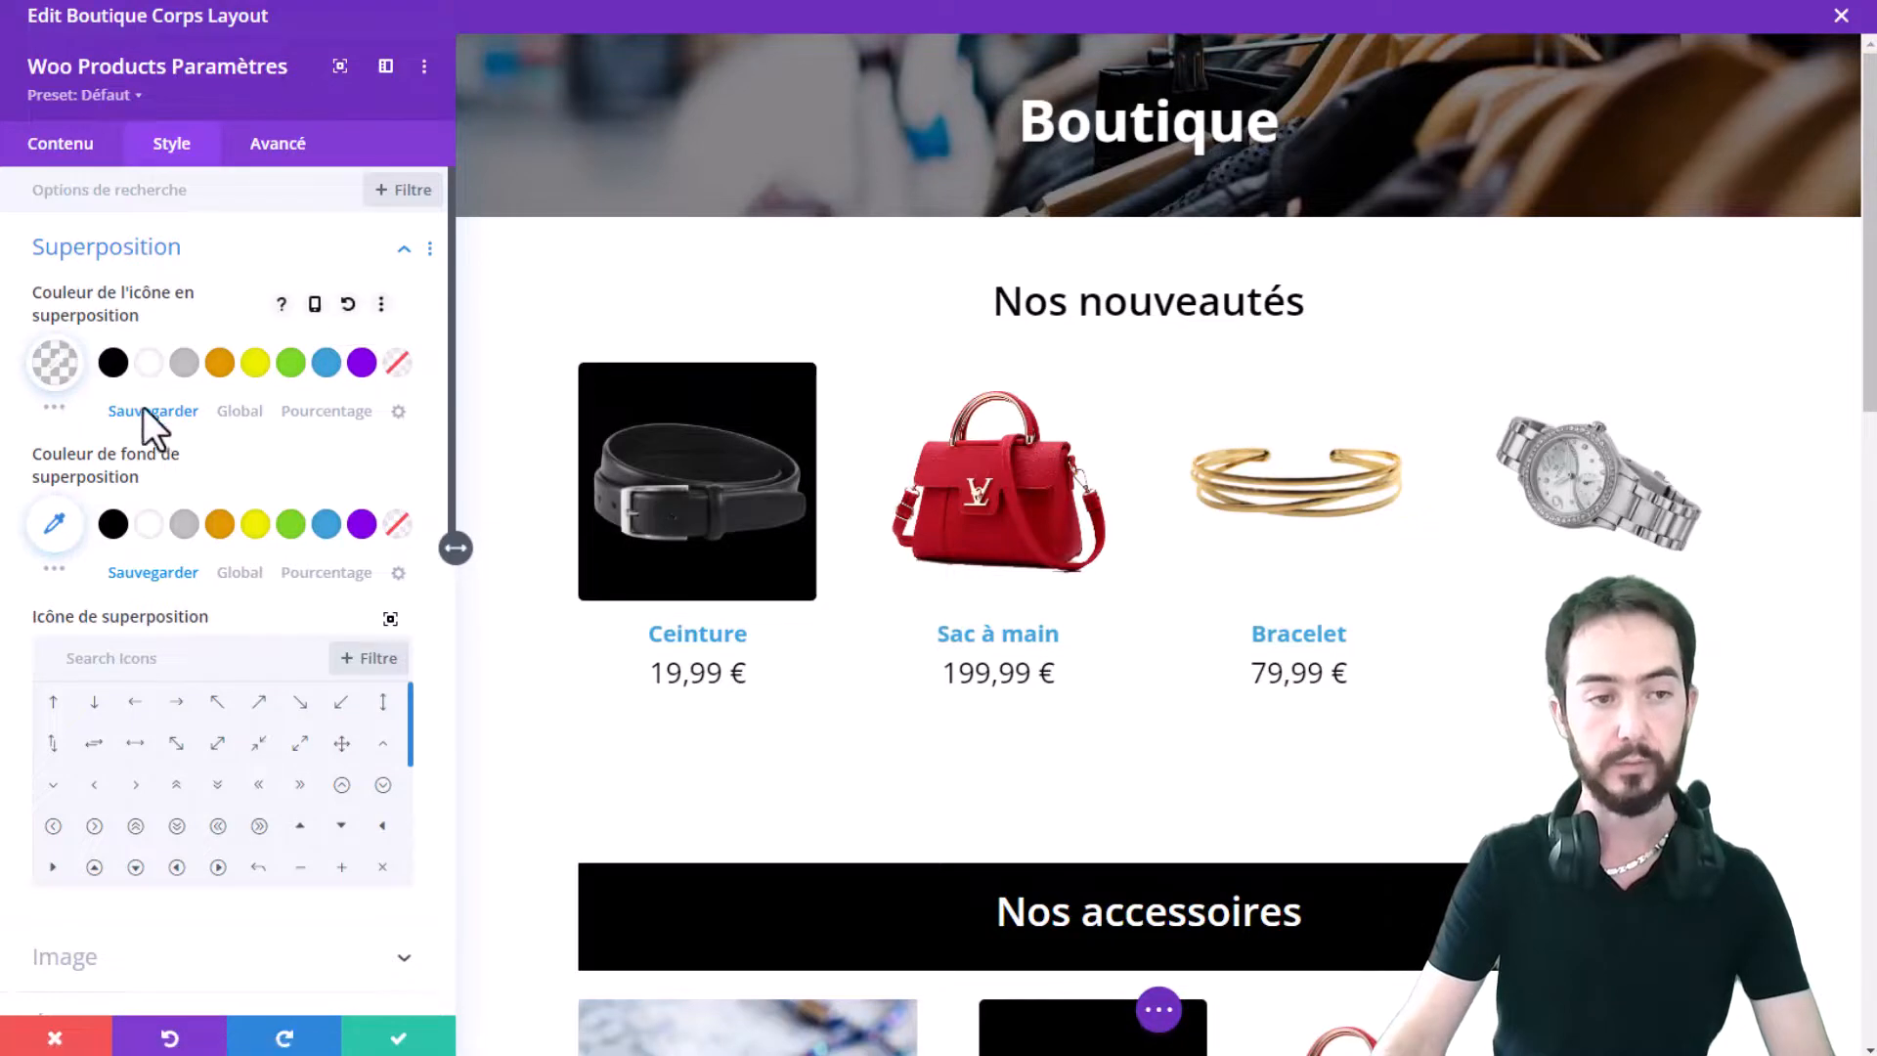
left_click(396, 523)
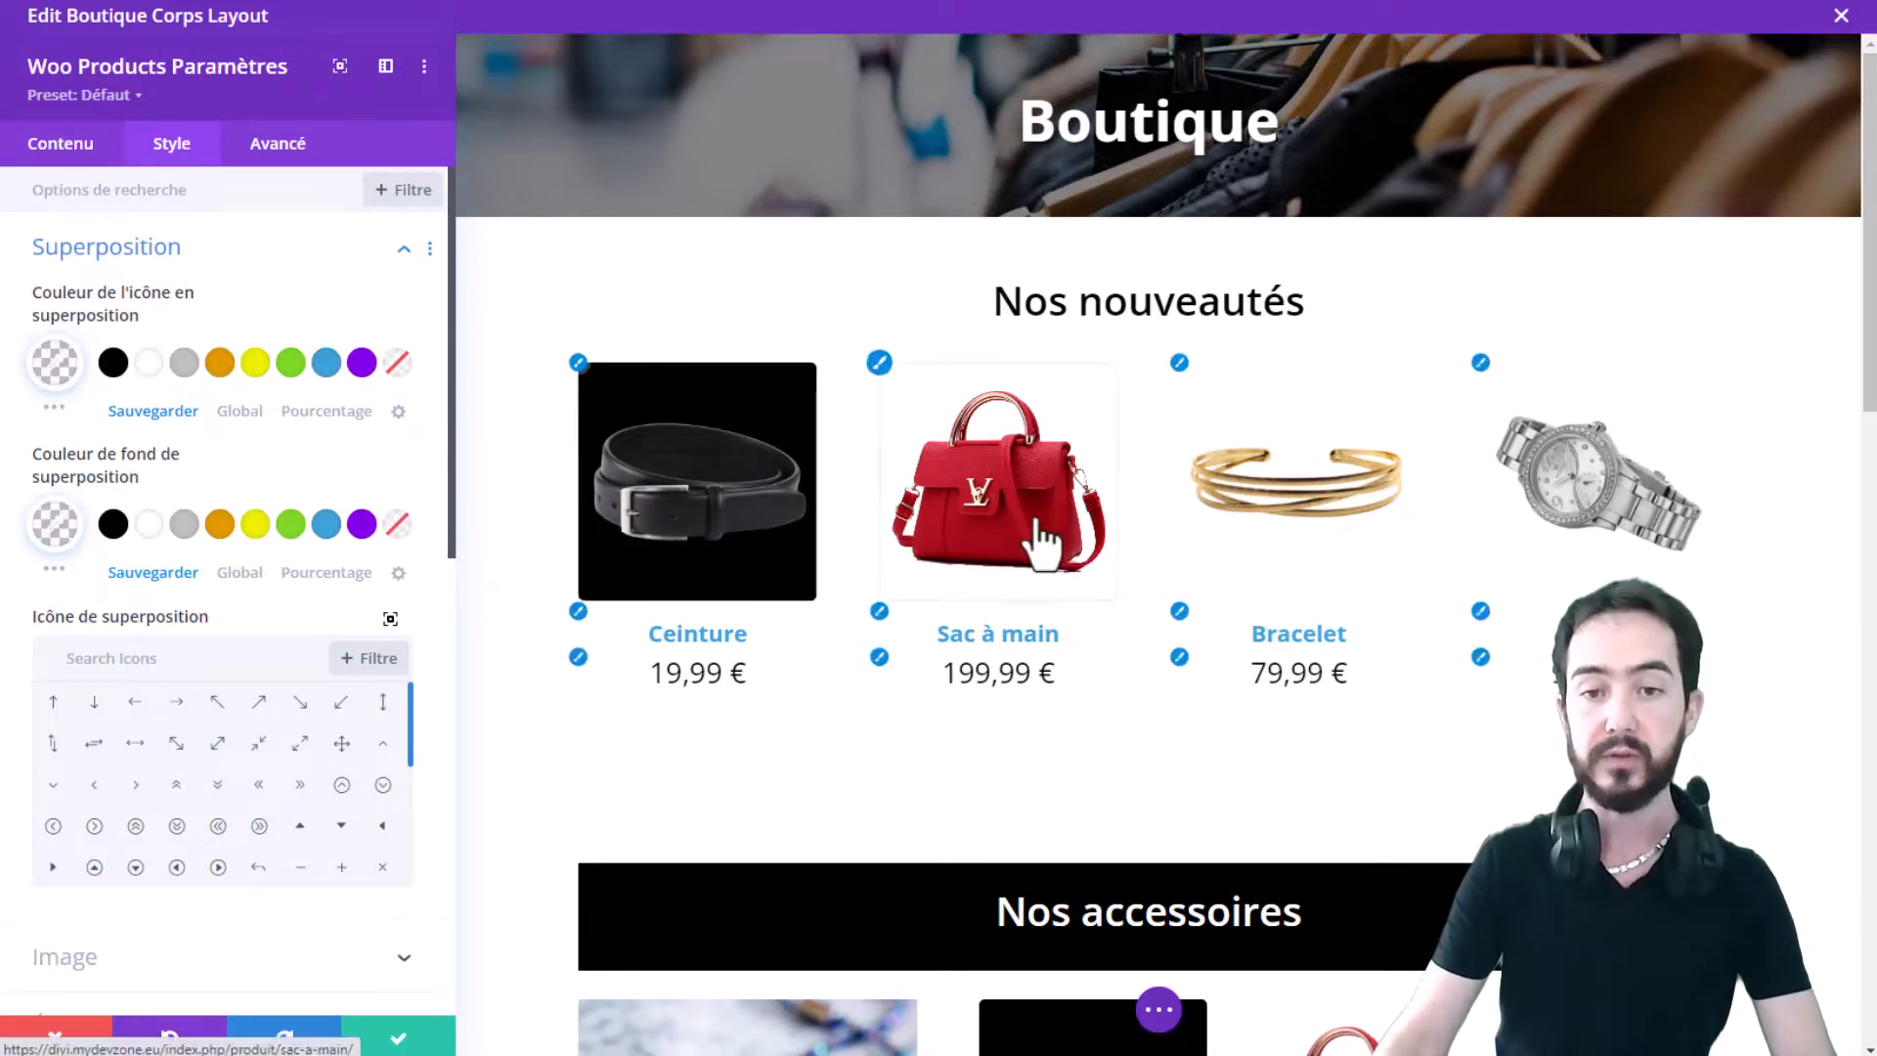
scroll(1522, 587, "down", 1)
scroll(866, 907, "down", 2)
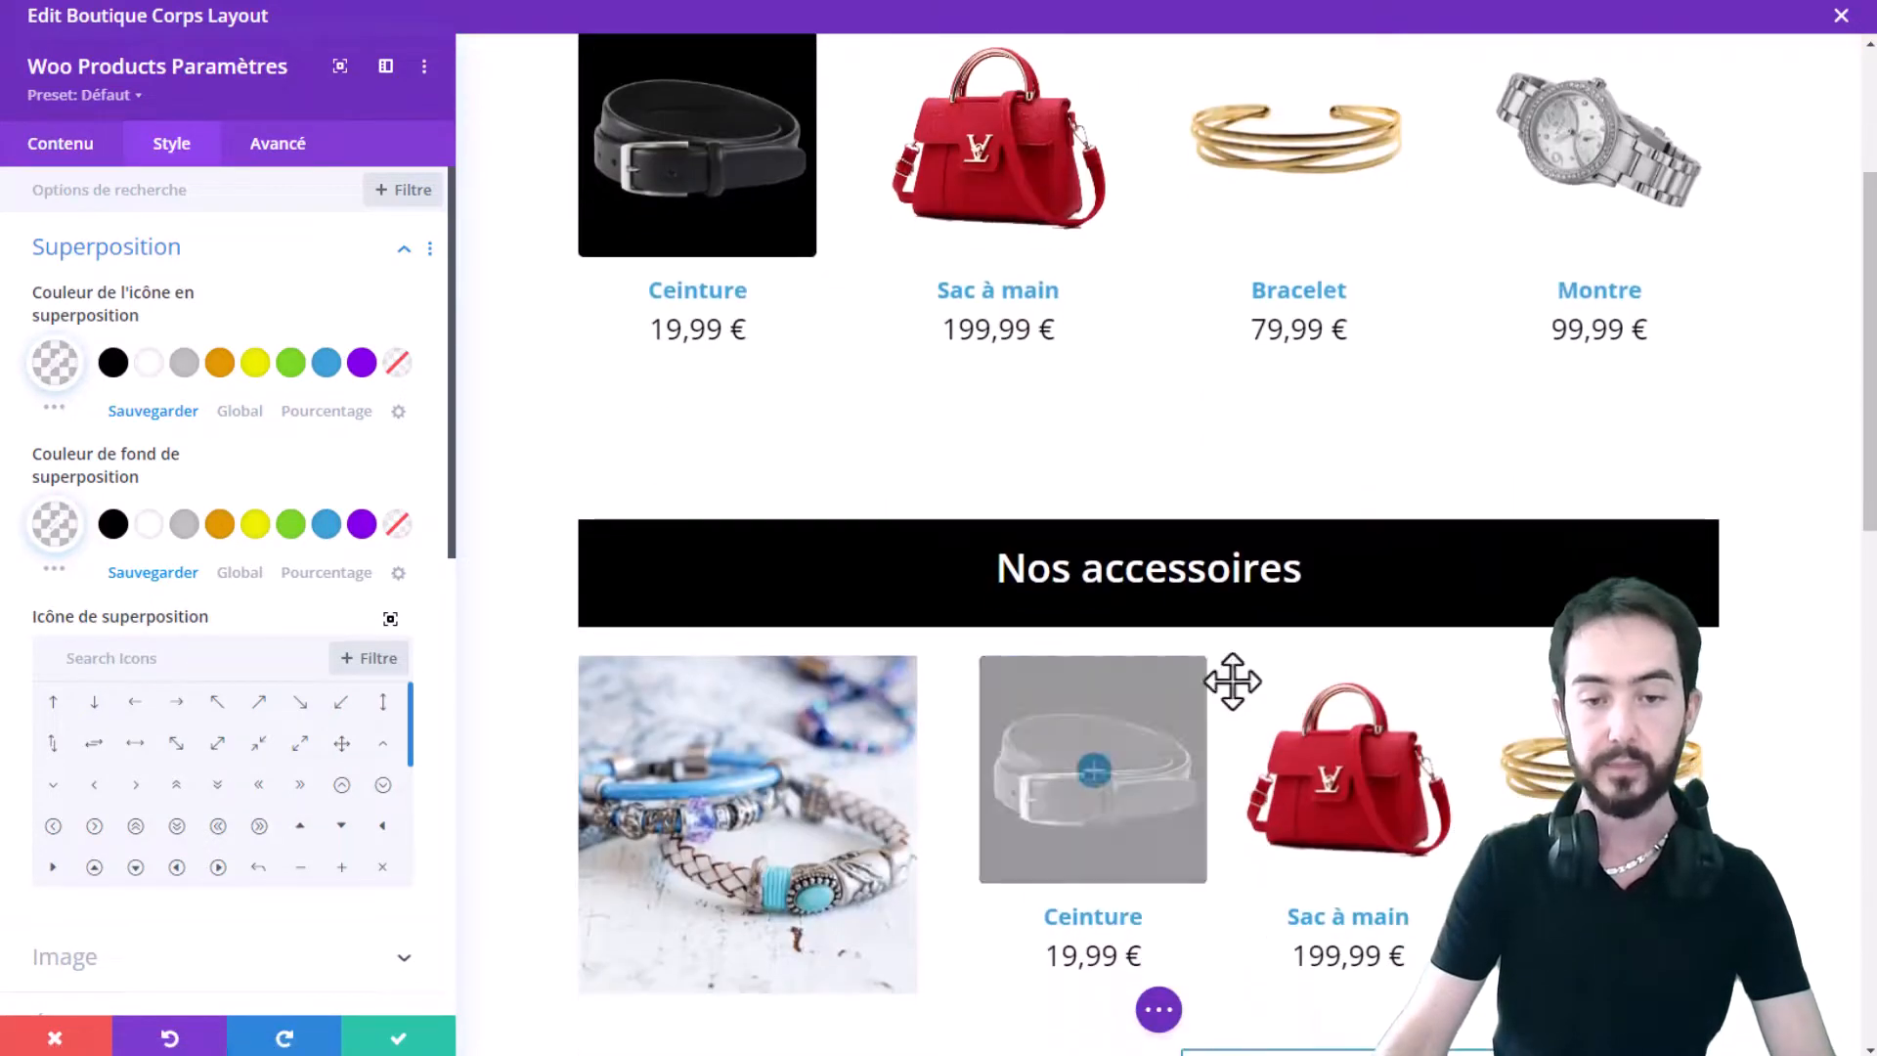
left_click(397, 1037)
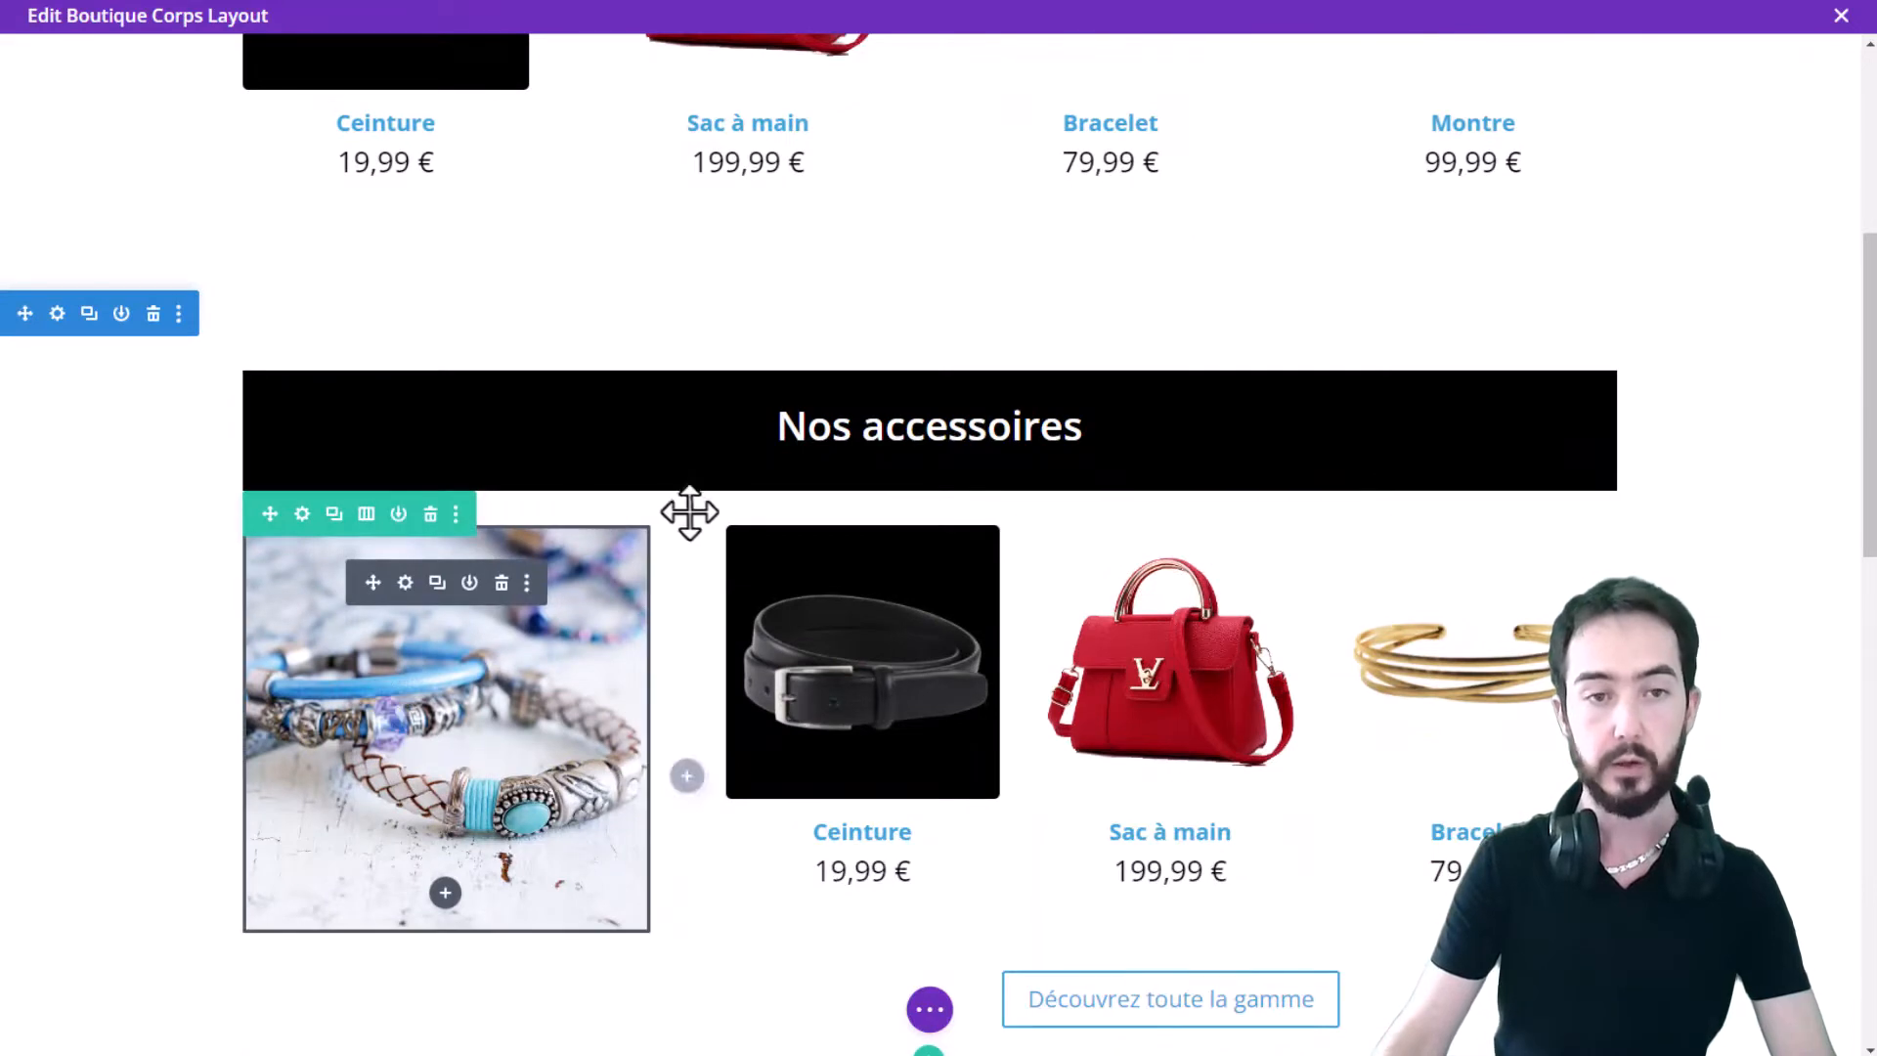
scroll(665, 493, "up", 5)
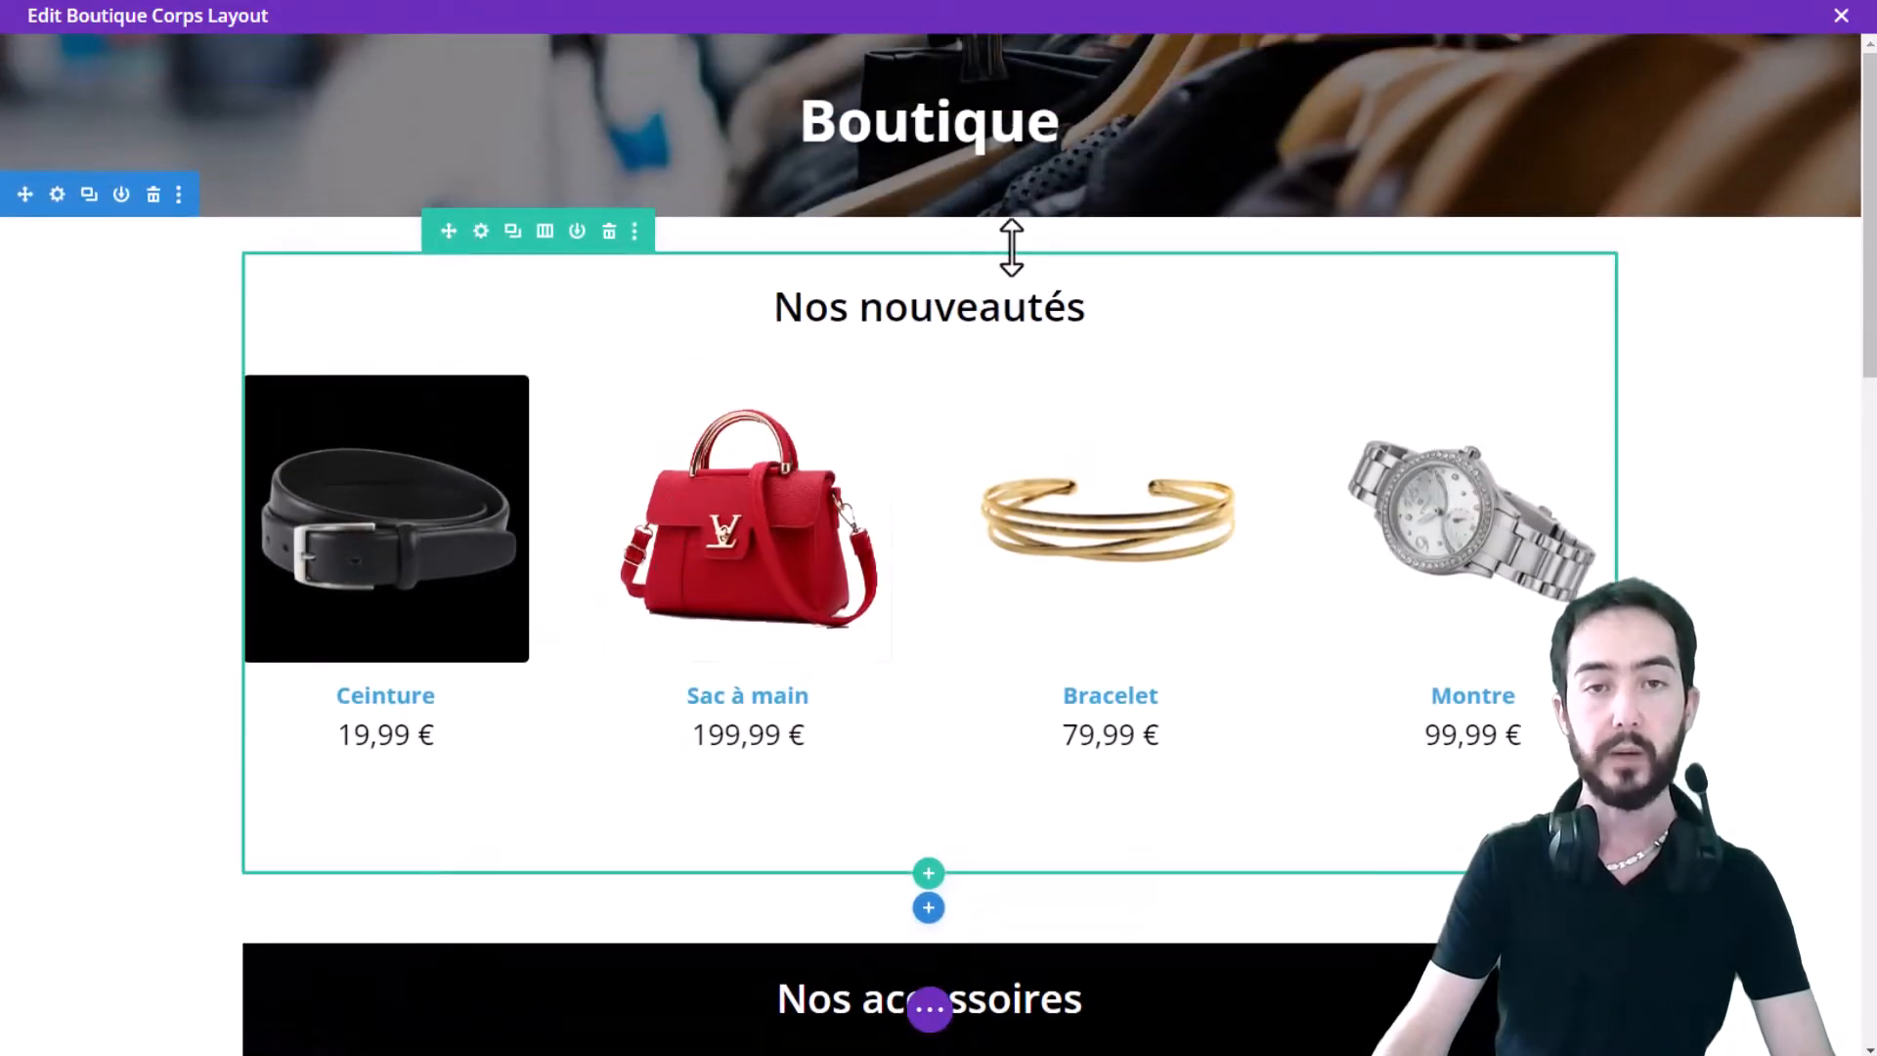